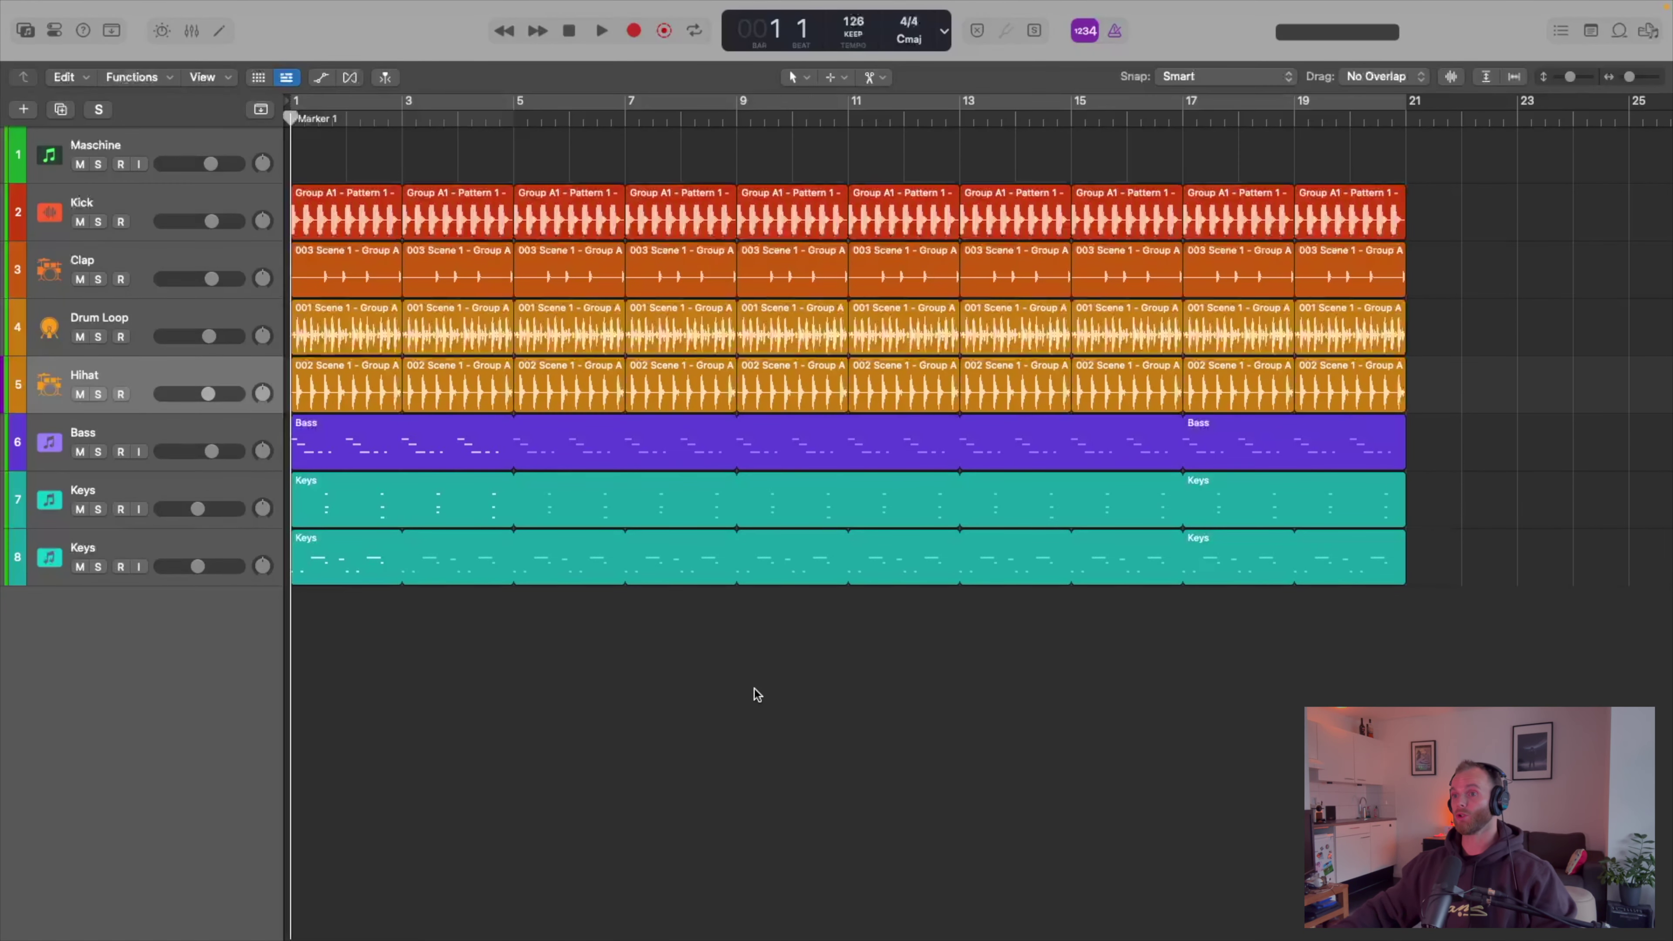
- Play the eight-track loop from bar 1 to hear the current arrangement
{"action": "key", "text": "space"}
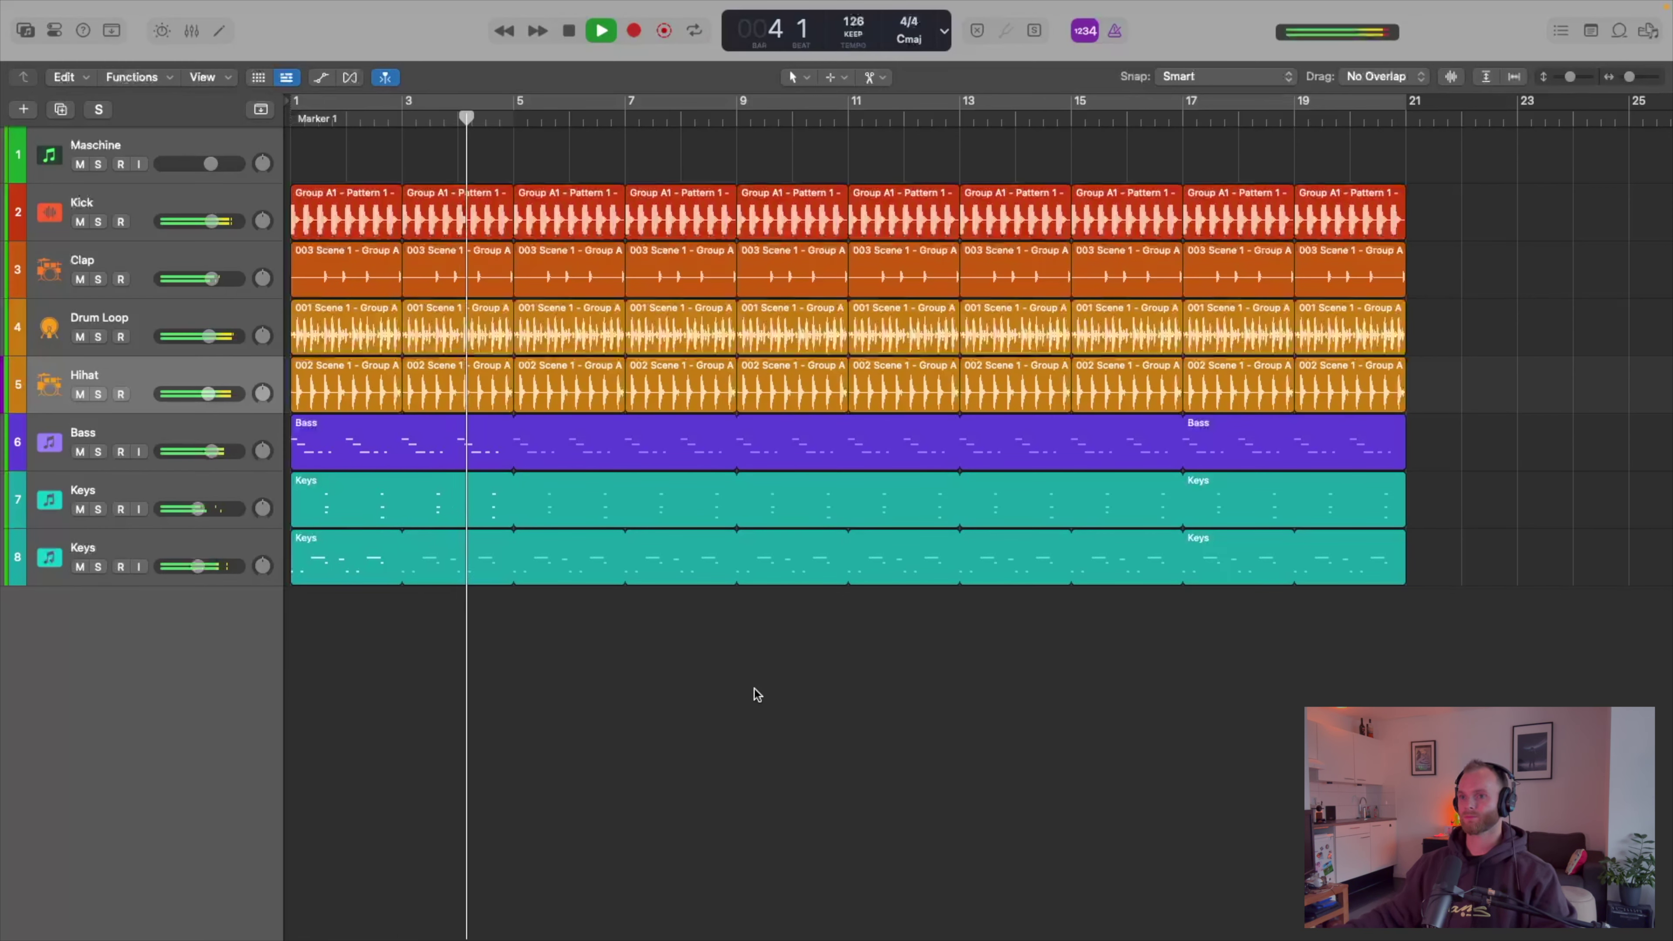
{"action": "key", "text": "space"}
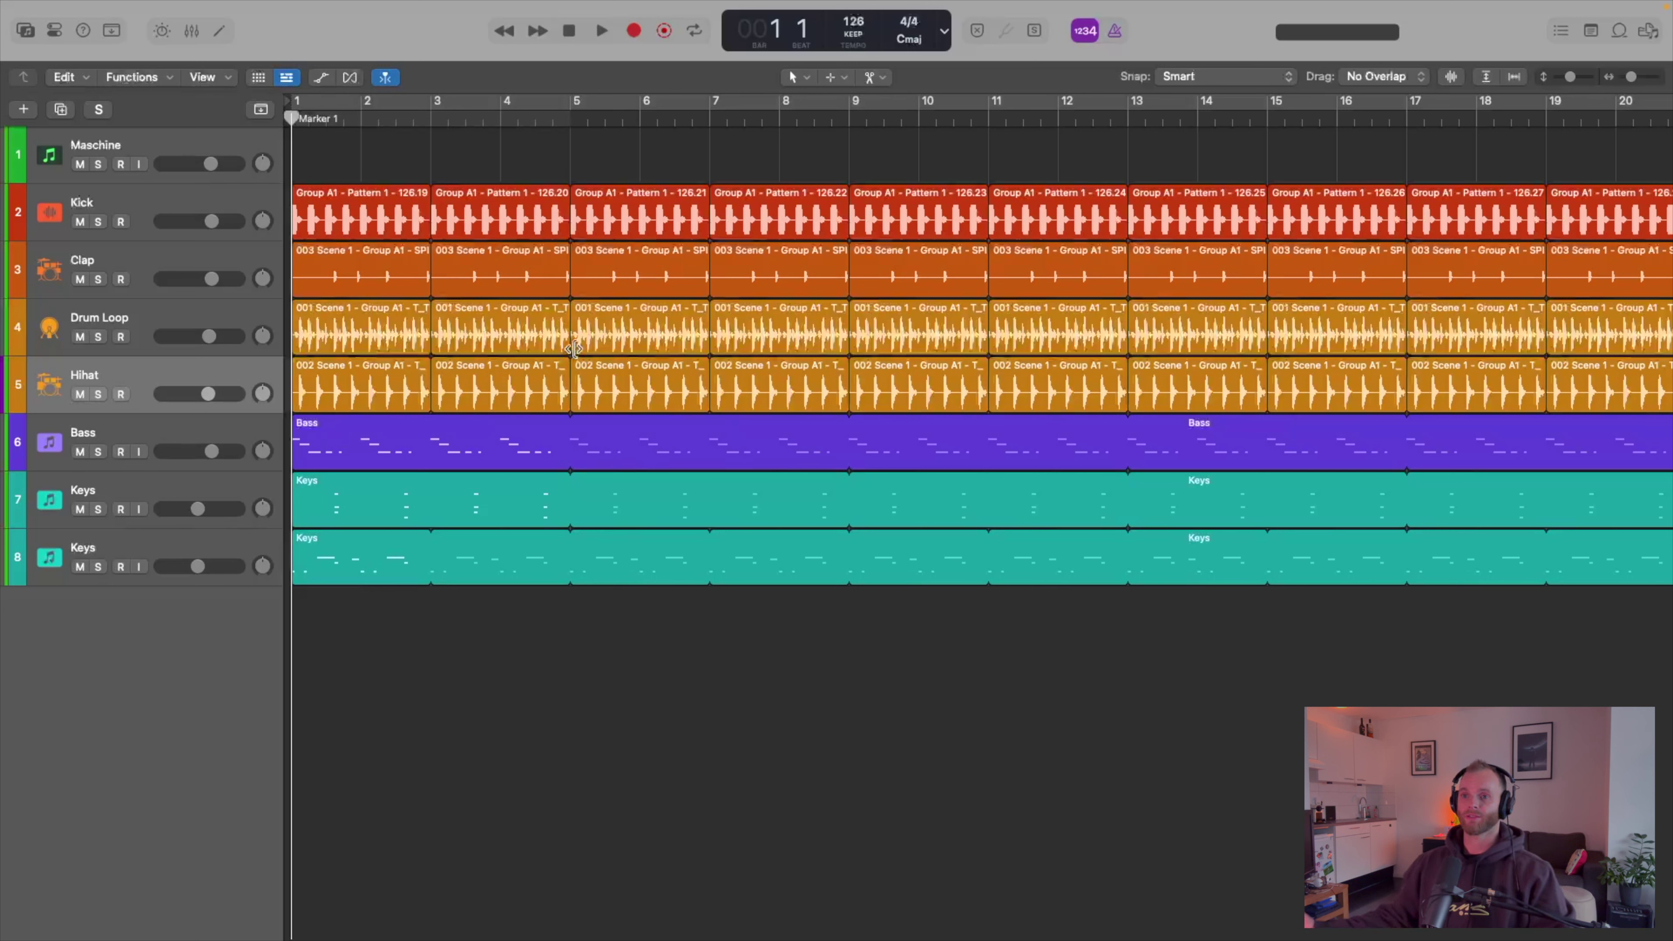
{"action": "key", "text": "space"}
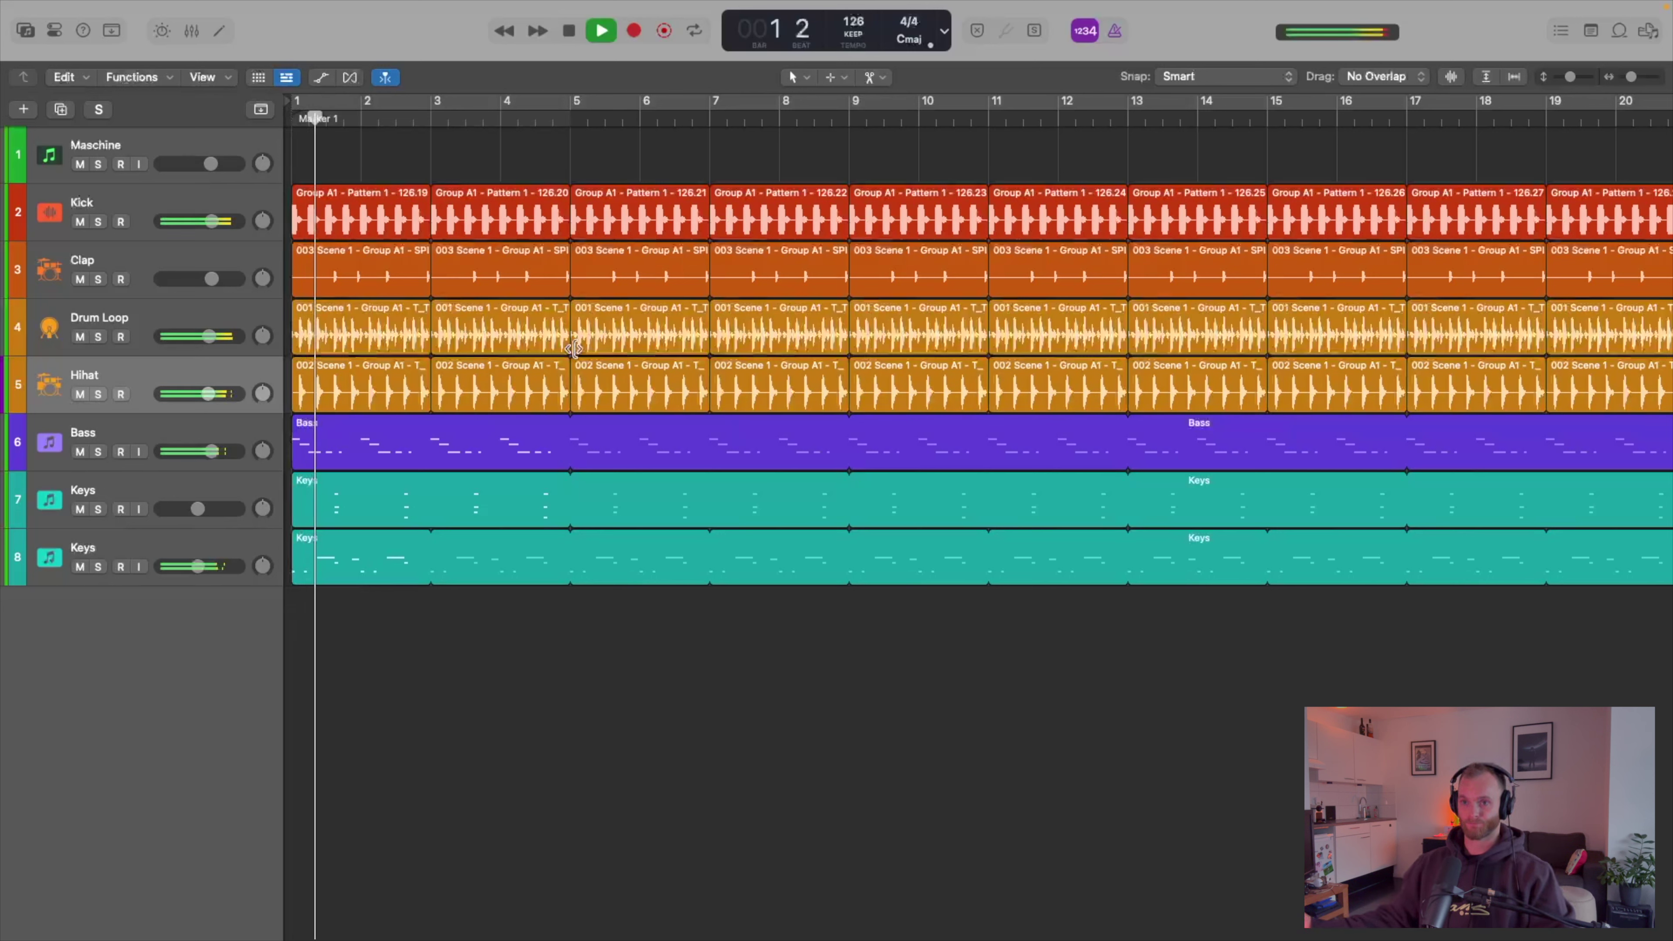
{"action": "key", "text": "space"}
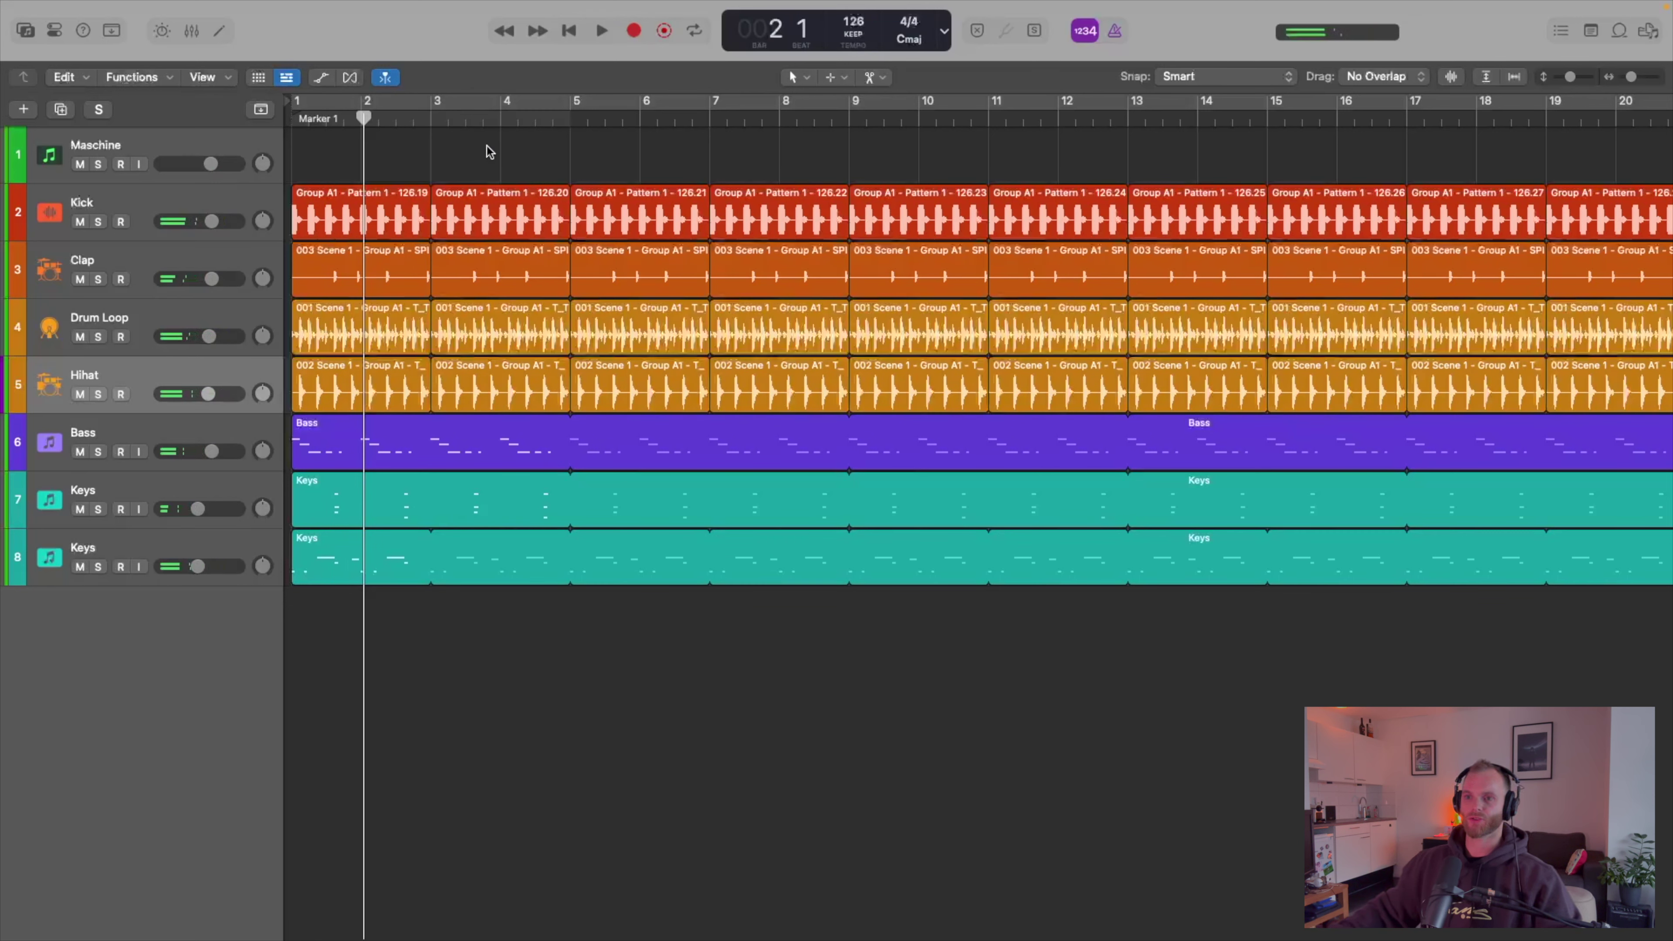
- Mute the first two Kick regions and the first two Hihat regions, covering bars 1 to 4
{"action": "left_click_drag", "start_coordinate": [506, 151], "coordinate": [314, 223]}
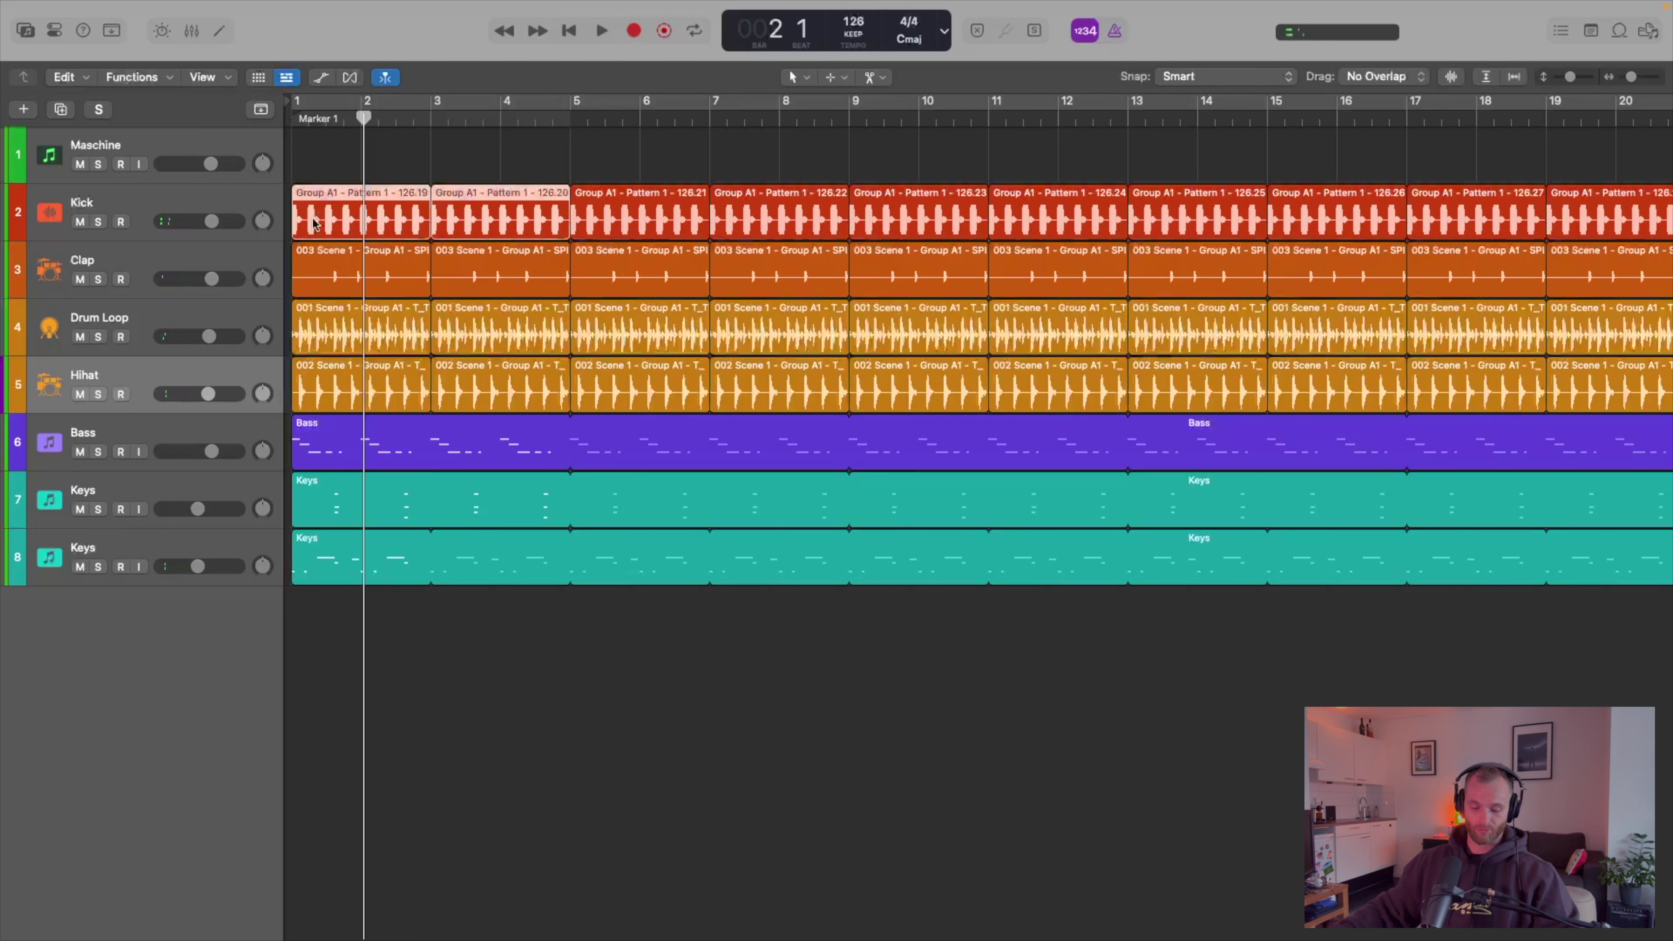
{"action": "left_click", "coordinate": [381, 374], "text": "shift"}
{"action": "left_click", "coordinate": [483, 387], "text": "shift"}
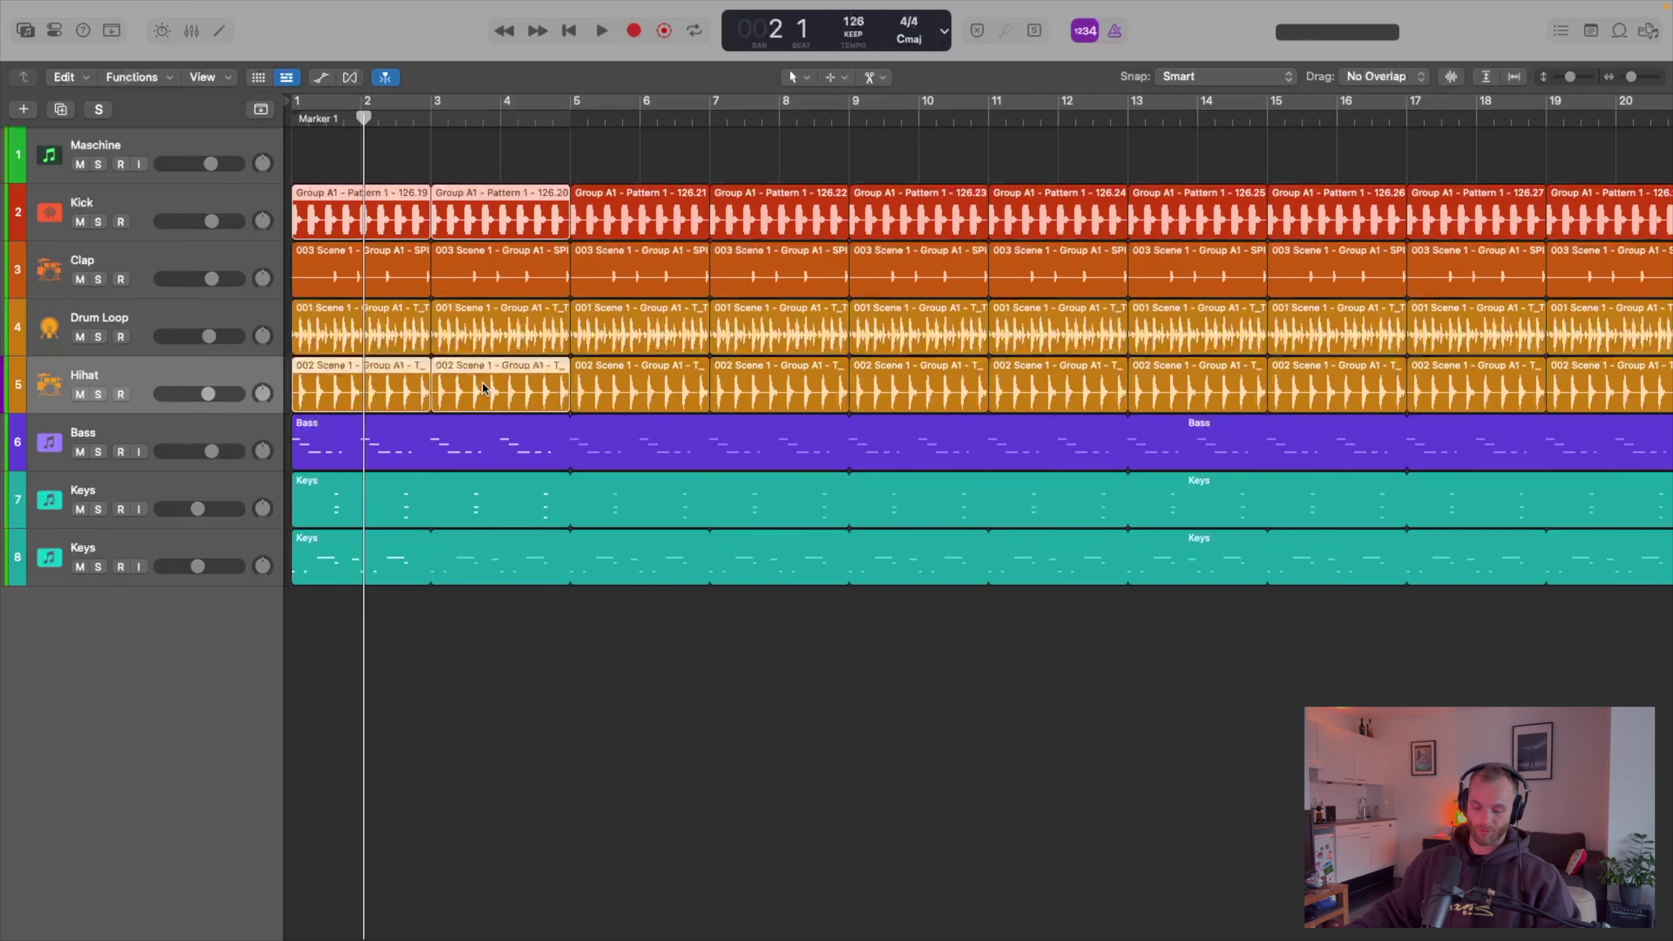
{"action": "key", "text": "ctrl+m"}
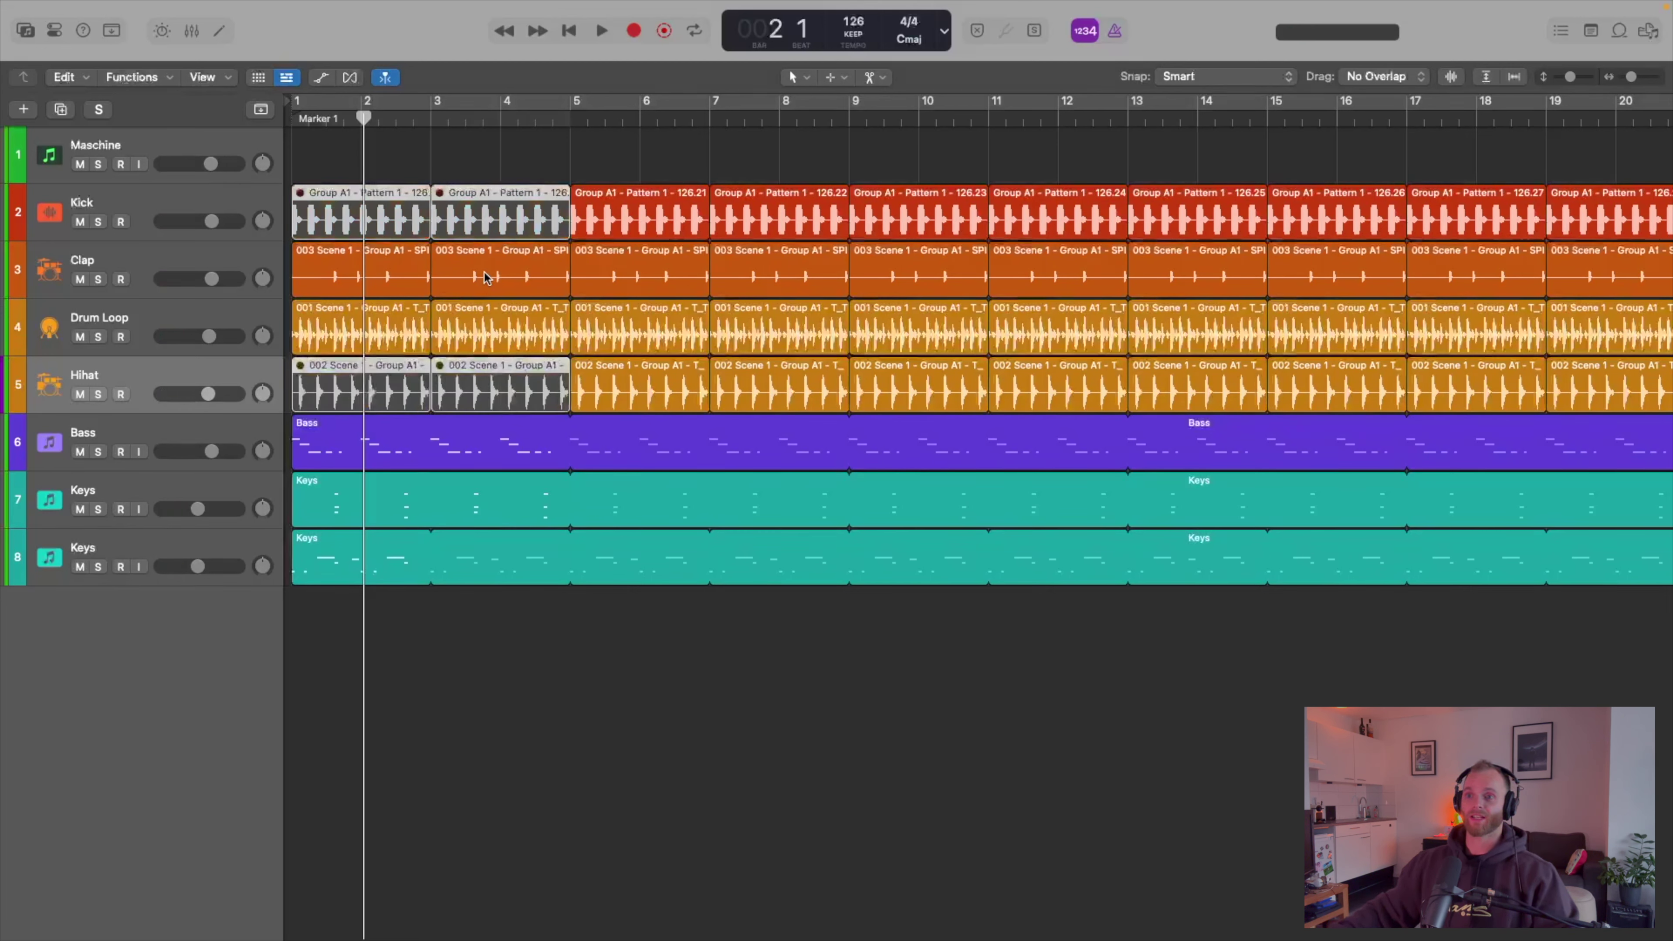
{"action": "right_click", "coordinate": [470, 160]}
{"action": "left_click", "coordinate": [425, 164]}
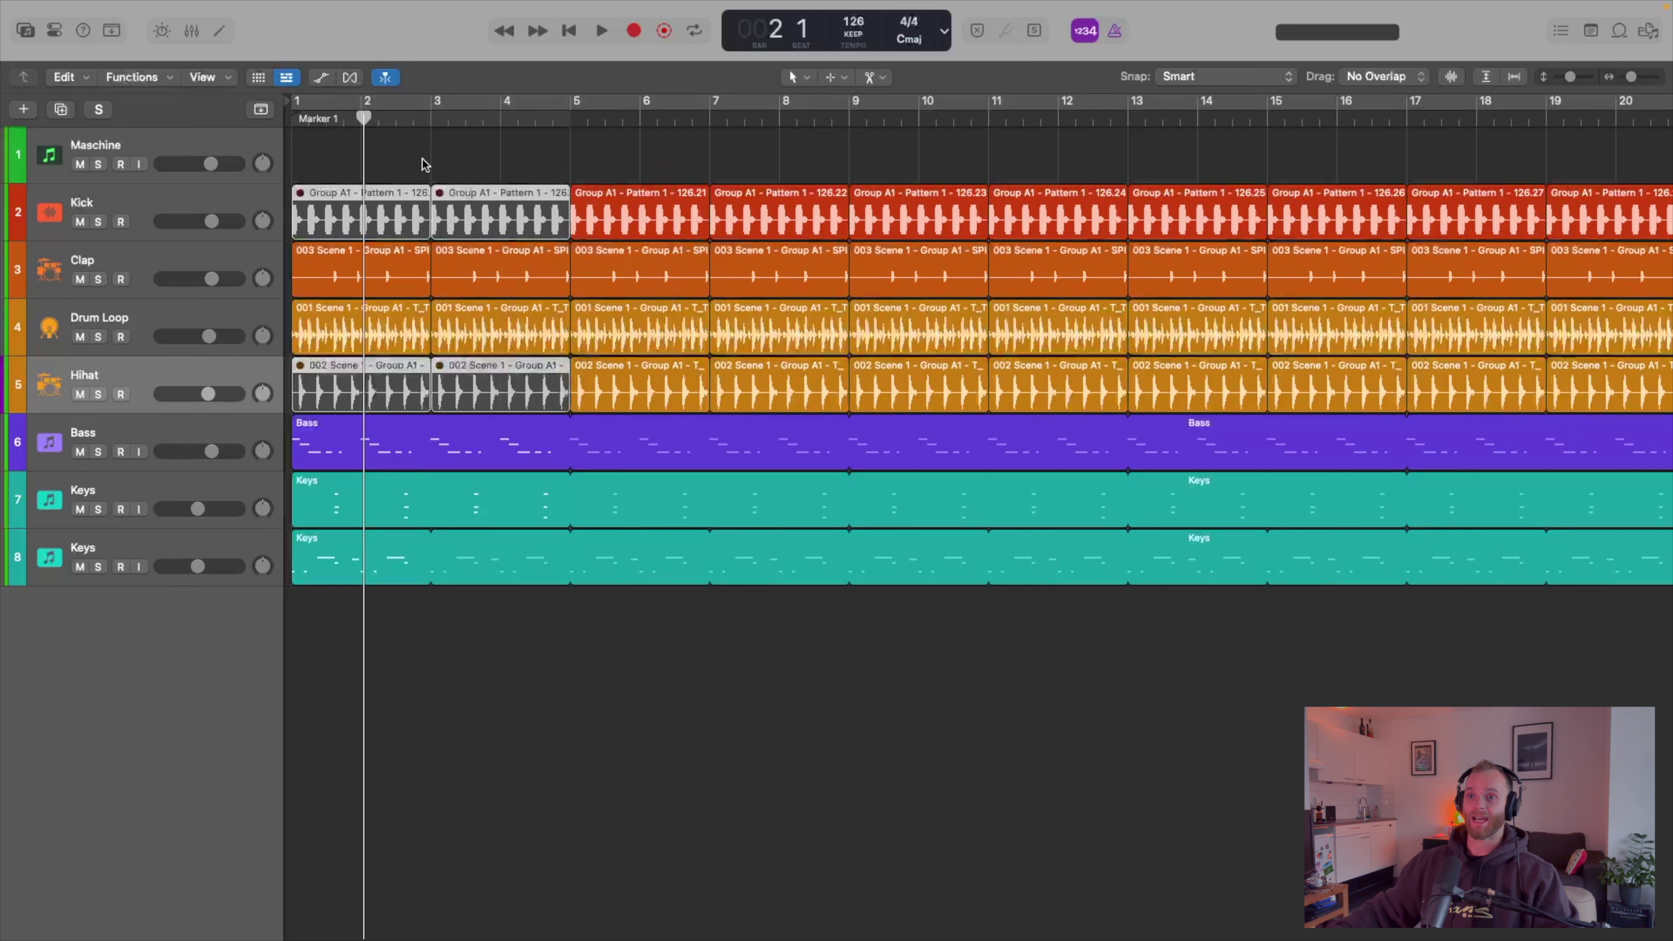
- Play from bar 3 to hear the kick and hihat re-enter at bar 5
{"action": "left_click", "coordinate": [428, 119]}
{"action": "key", "text": "space"}
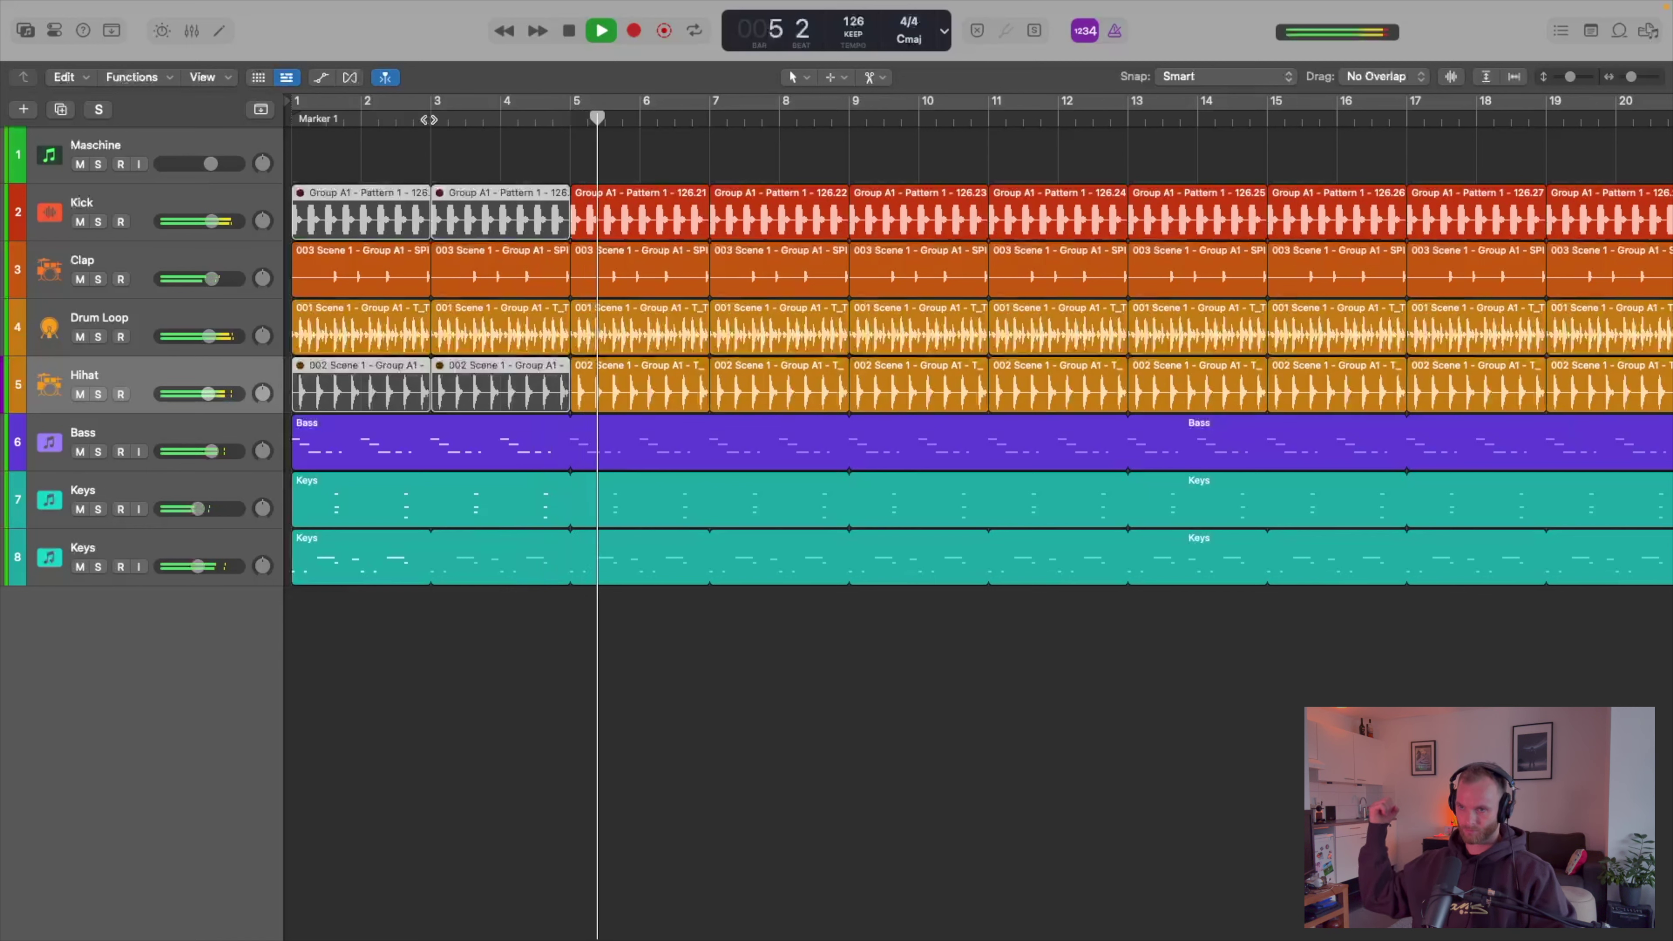
{"action": "key", "text": "space"}
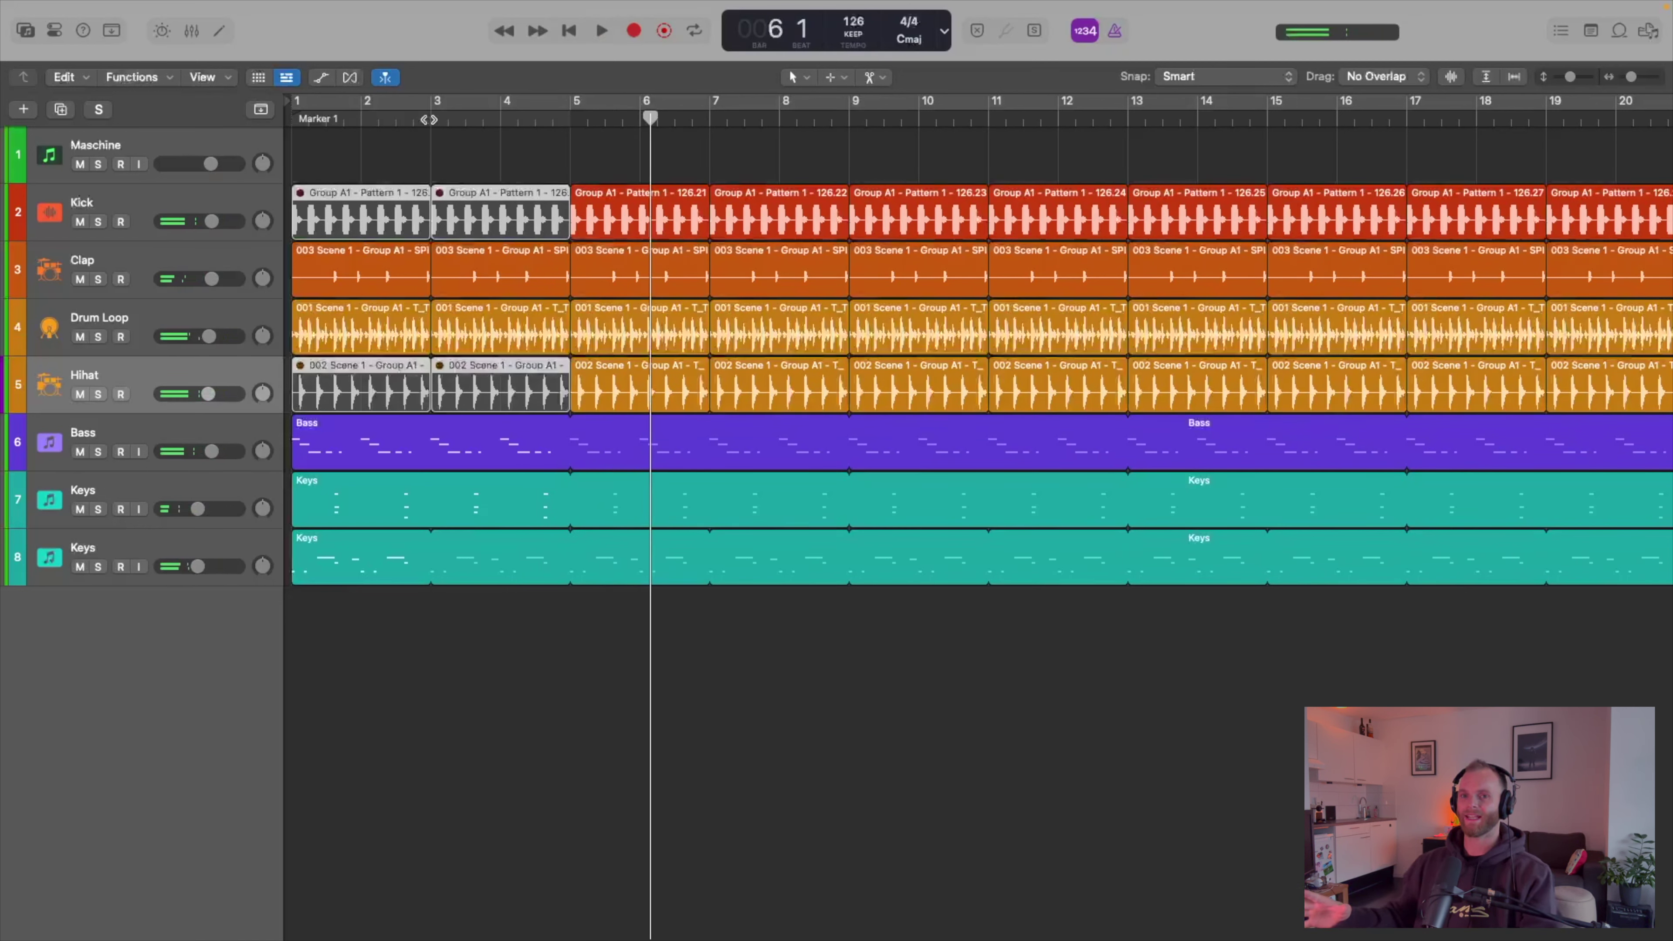
- Split the Bass region and both Keys regions at bar 5
{"action": "key", "text": "super+Left"}
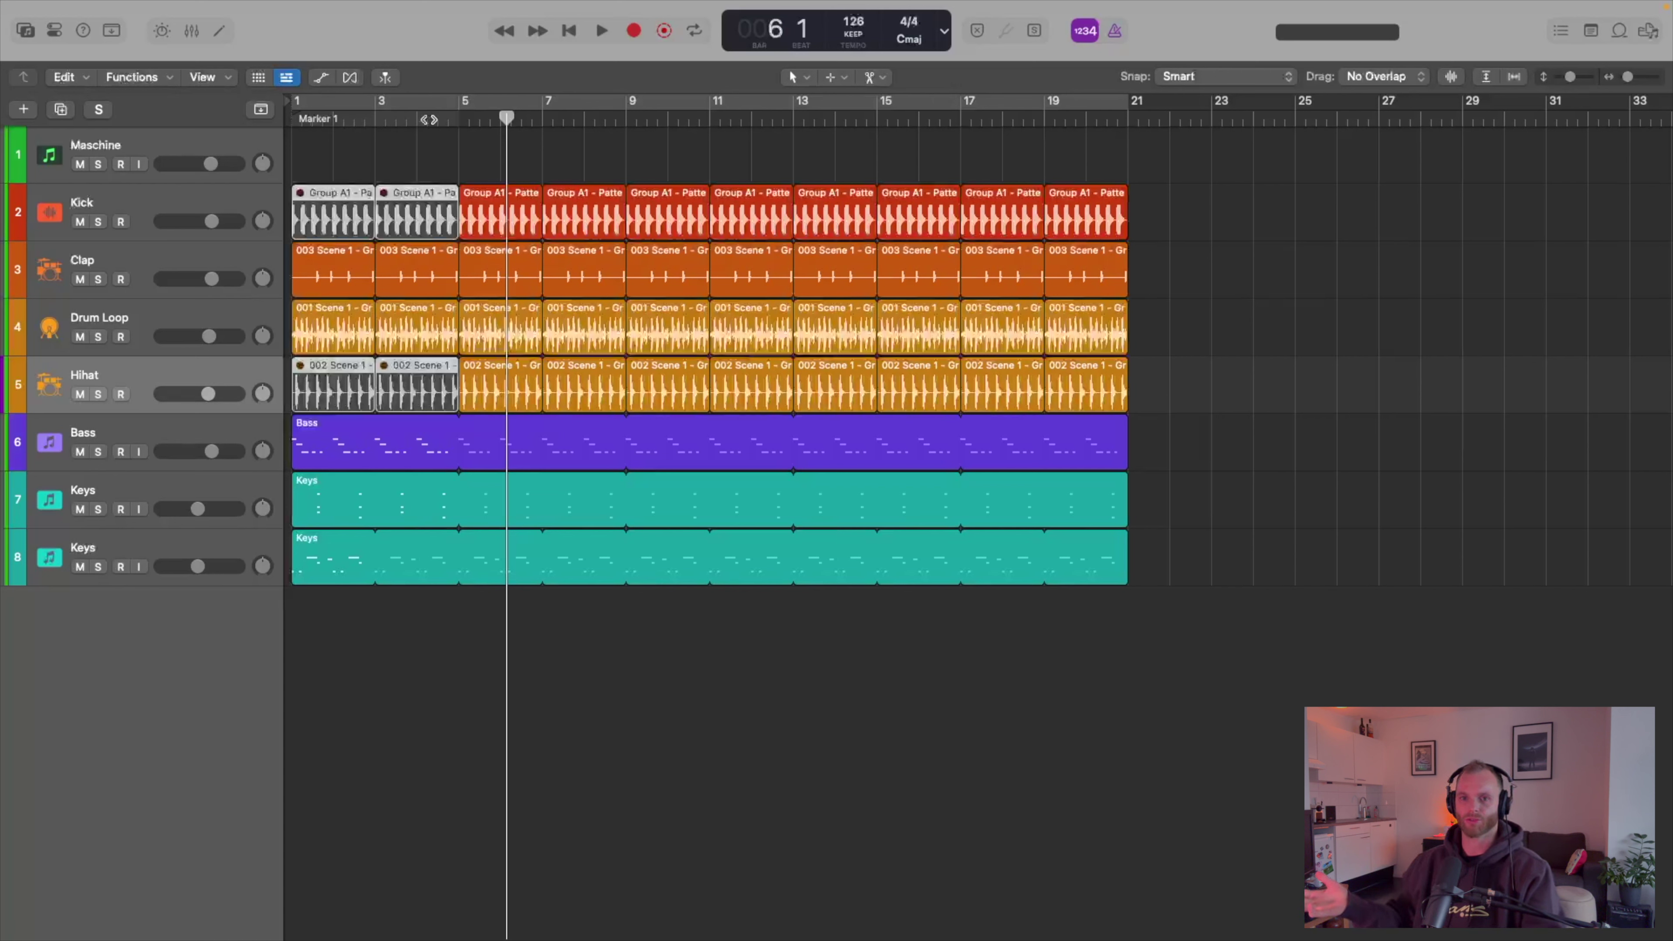
{"action": "key", "text": "Return"}
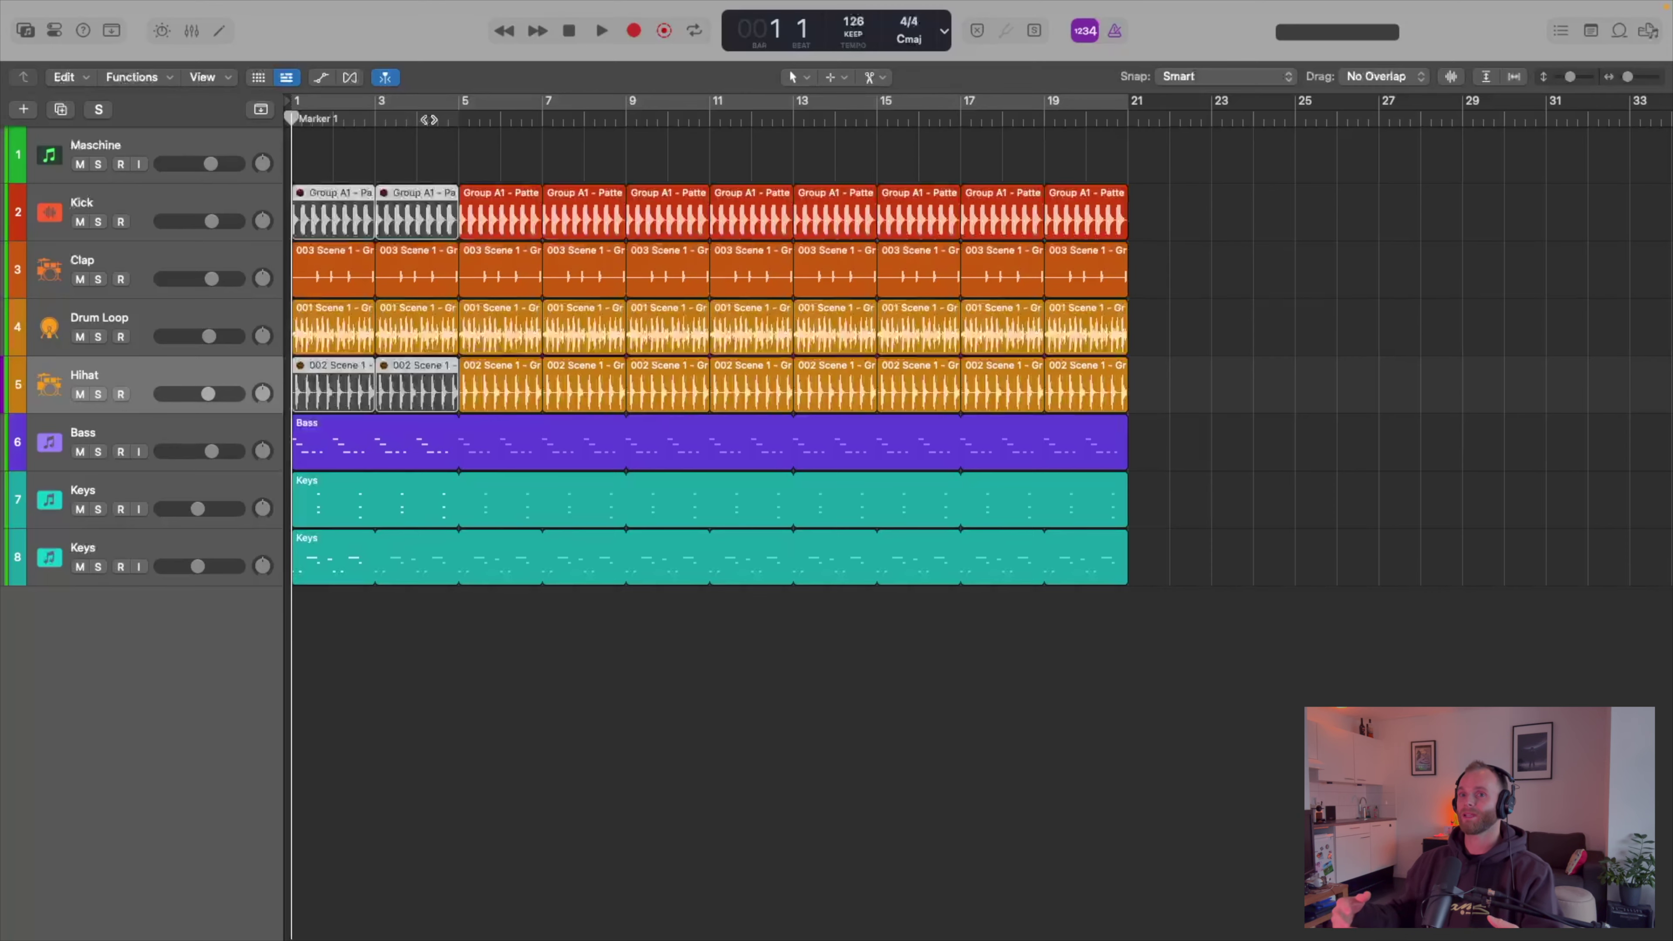
{"action": "key", "text": "super+Right"}
{"action": "key", "text": "super+Right"}
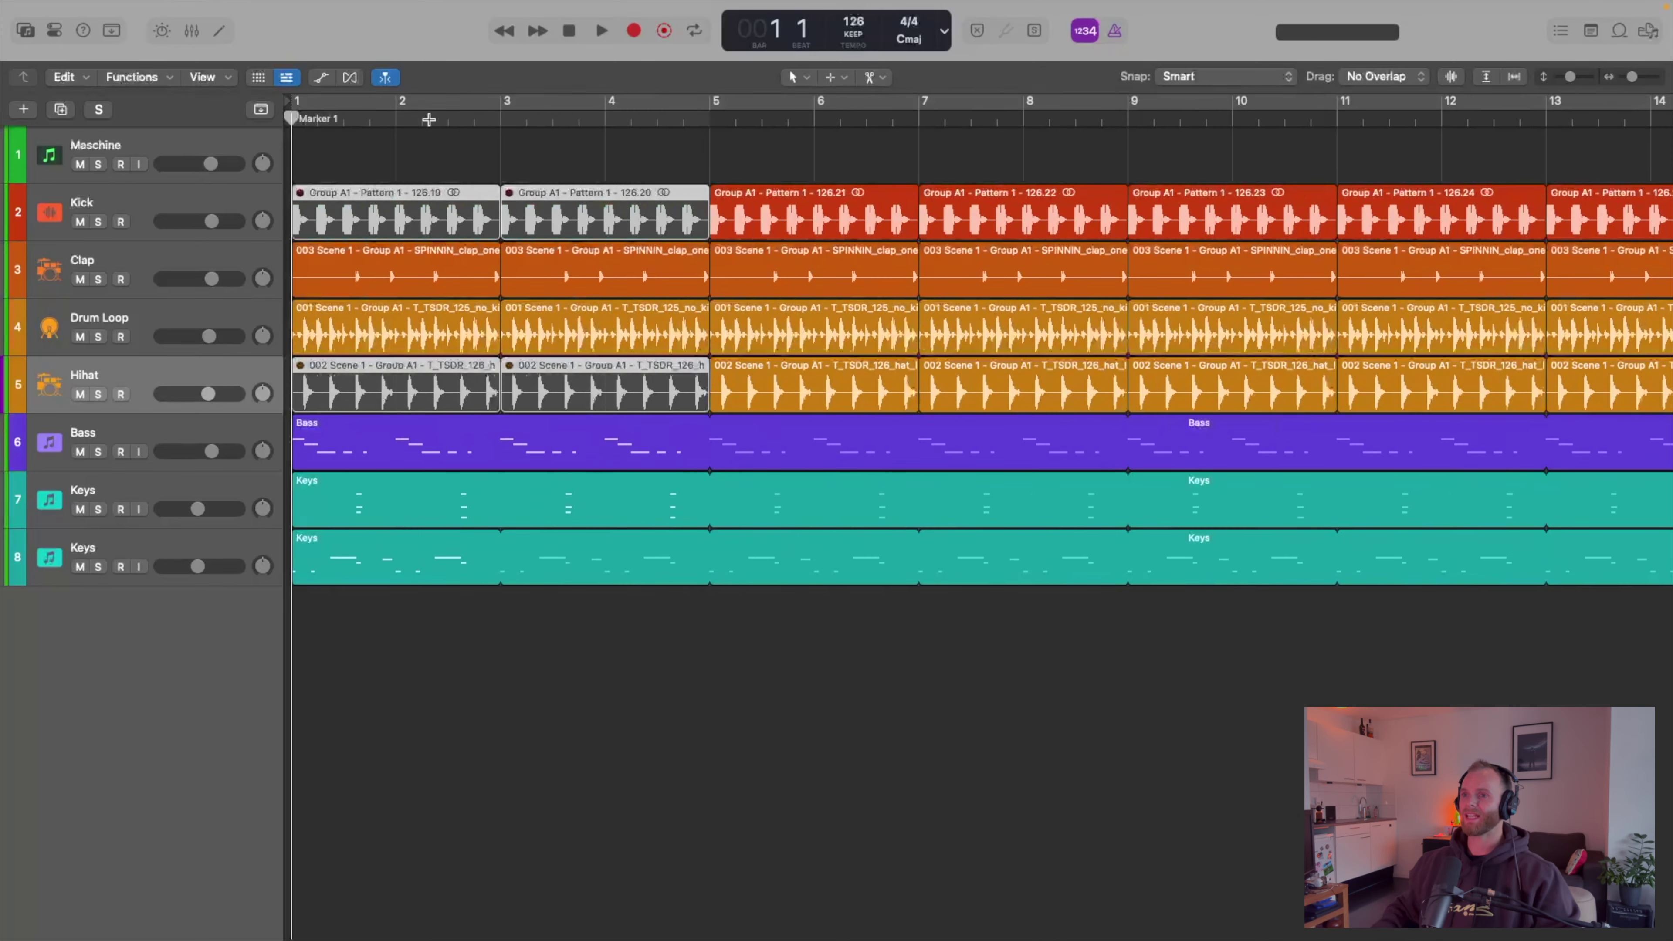
{"action": "key", "text": "super+Down"}
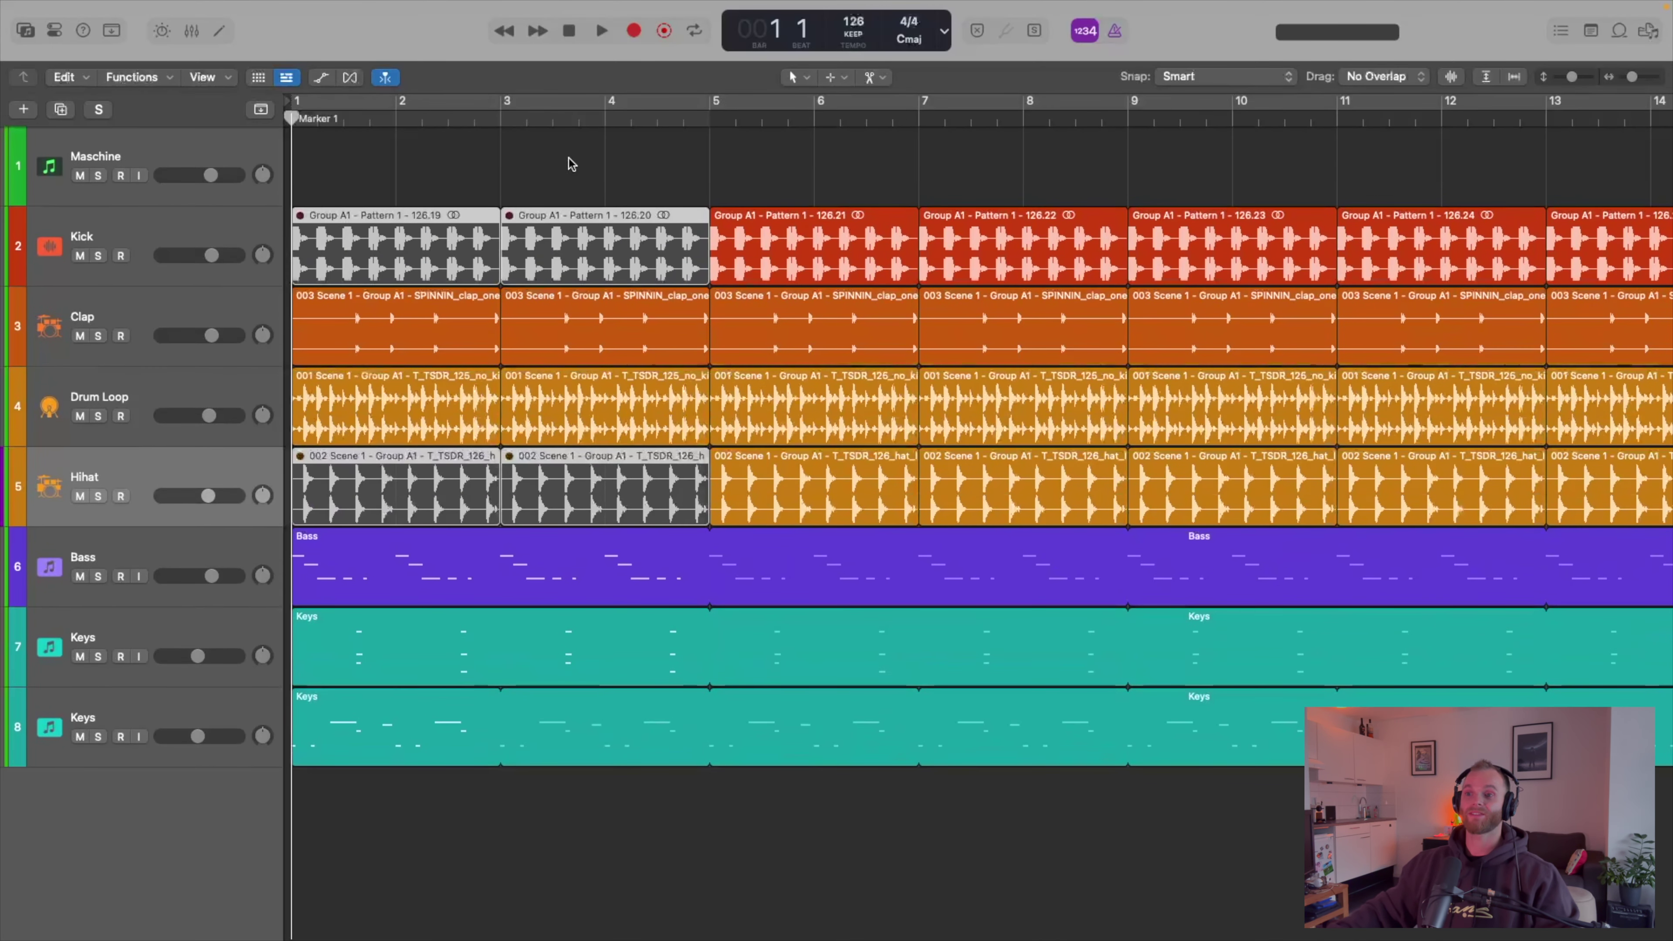
{"action": "left_click_drag", "start_coordinate": [625, 117], "coordinate": [708, 117]}
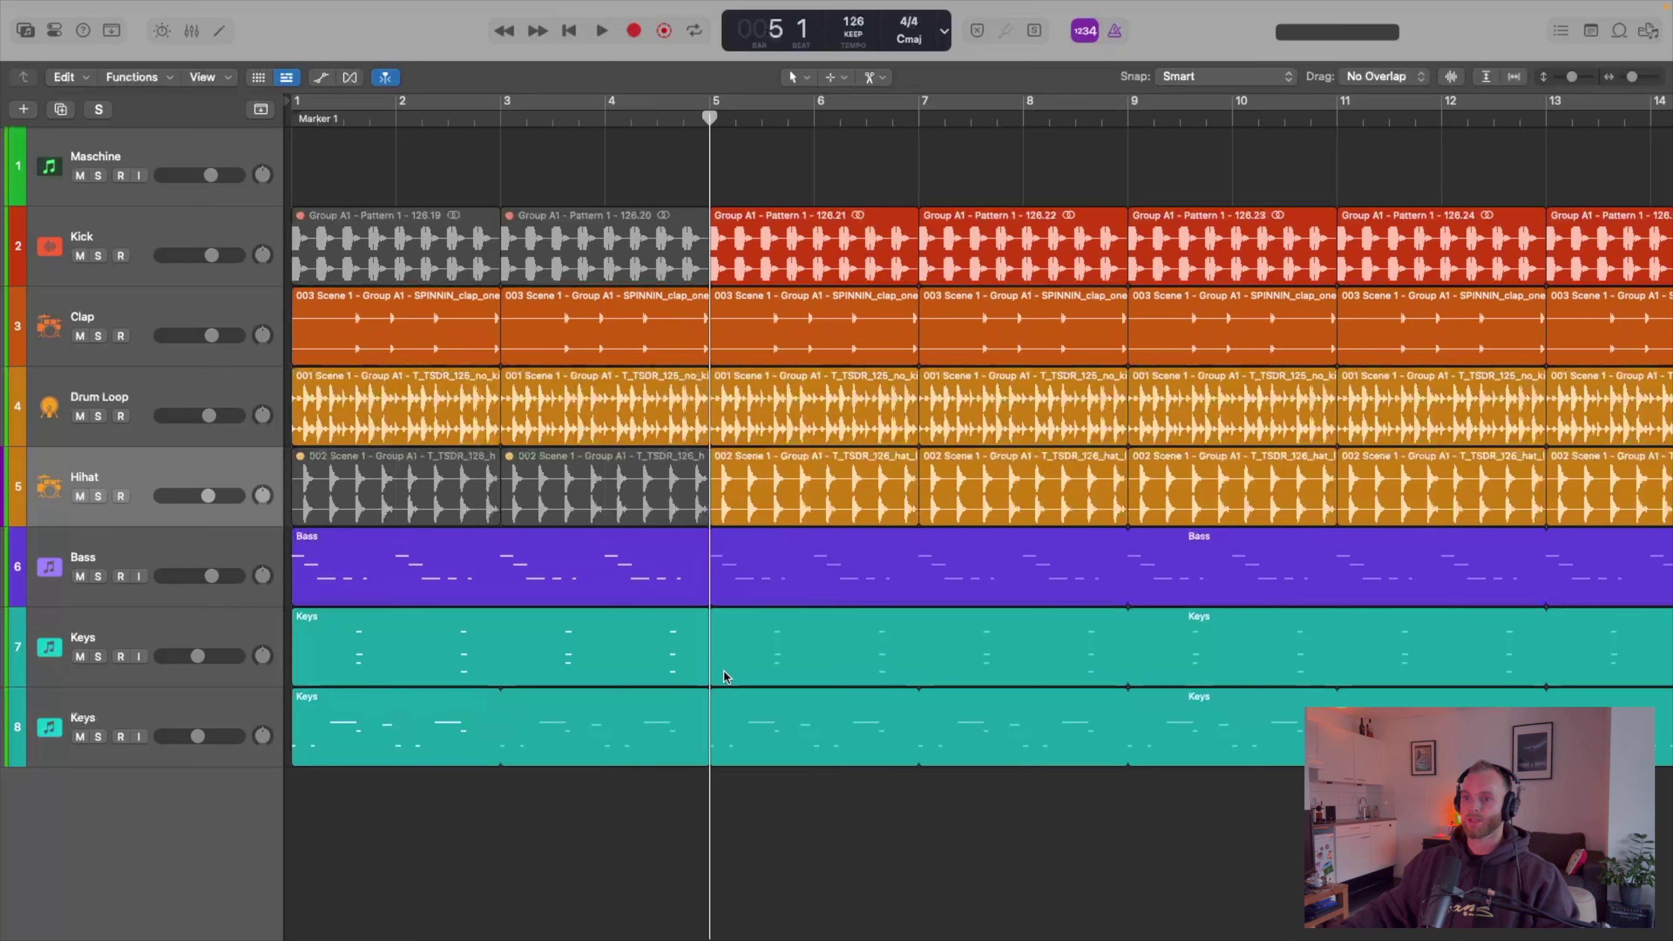
{"action": "left_click", "coordinate": [735, 580]}
{"action": "left_click", "coordinate": [729, 678], "text": "shift"}
{"action": "left_click", "coordinate": [721, 723], "text": "shift"}
{"action": "key", "text": "super+t"}
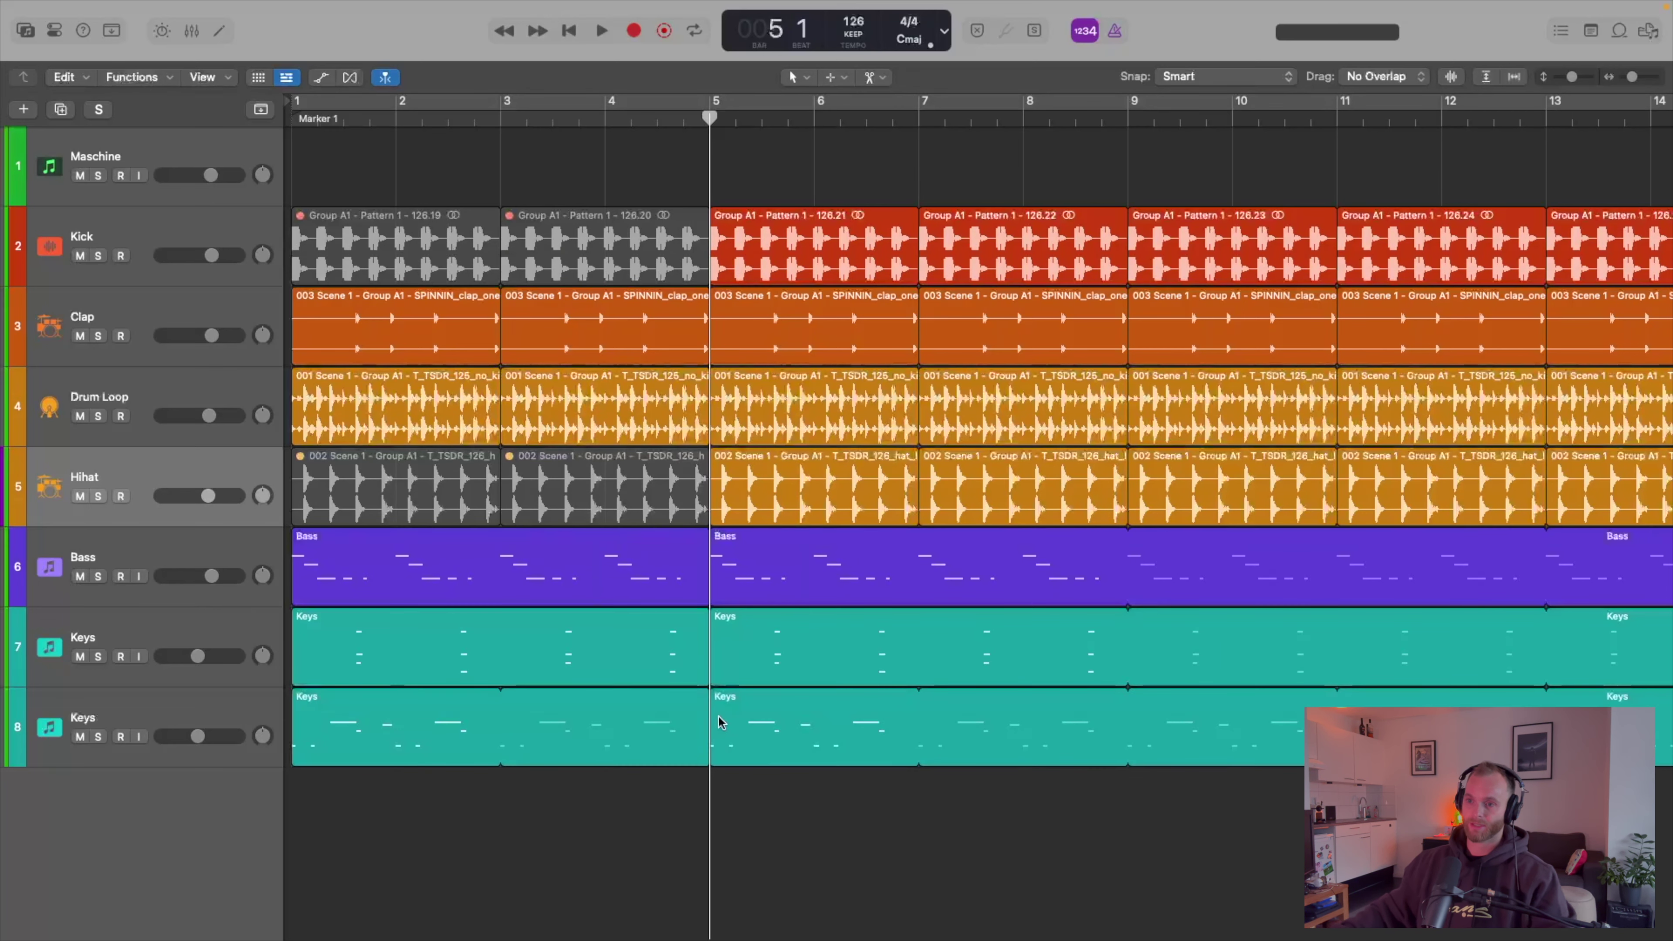
- Shorten the second Clap and Drum Loop regions so they end halfway through bar 4
{"action": "left_click_drag", "start_coordinate": [653, 836], "coordinate": [641, 495]}
{"action": "left_click", "coordinate": [618, 442]}
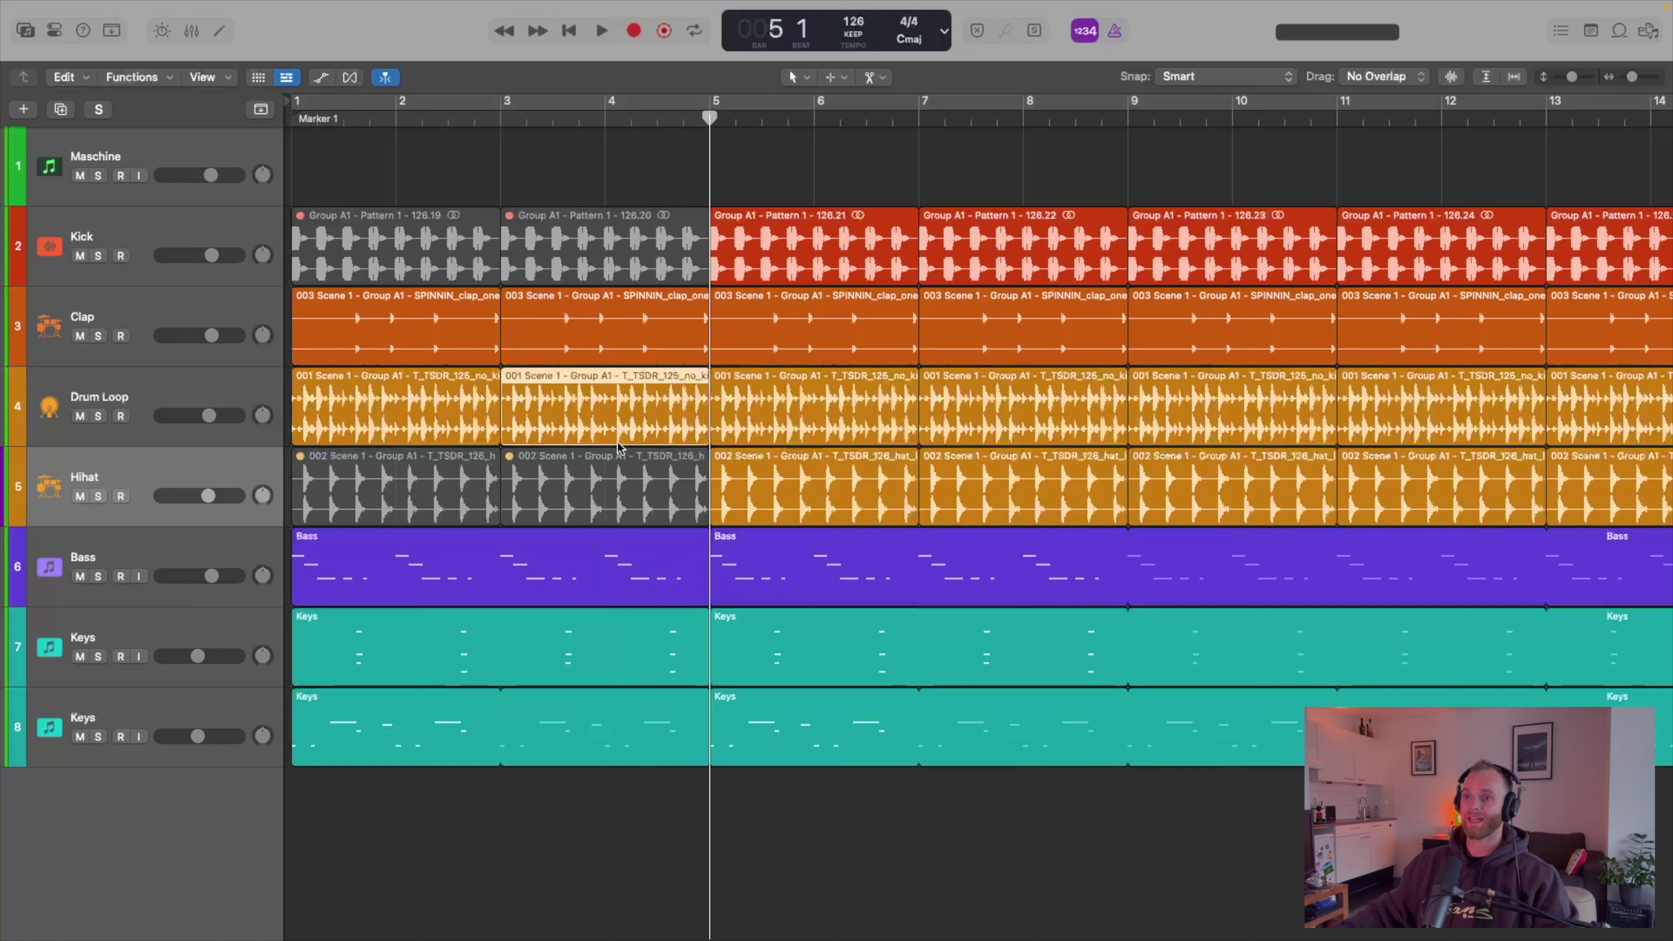
{"action": "left_click", "coordinate": [643, 341]}
{"action": "left_click", "coordinate": [647, 405], "text": "shift"}
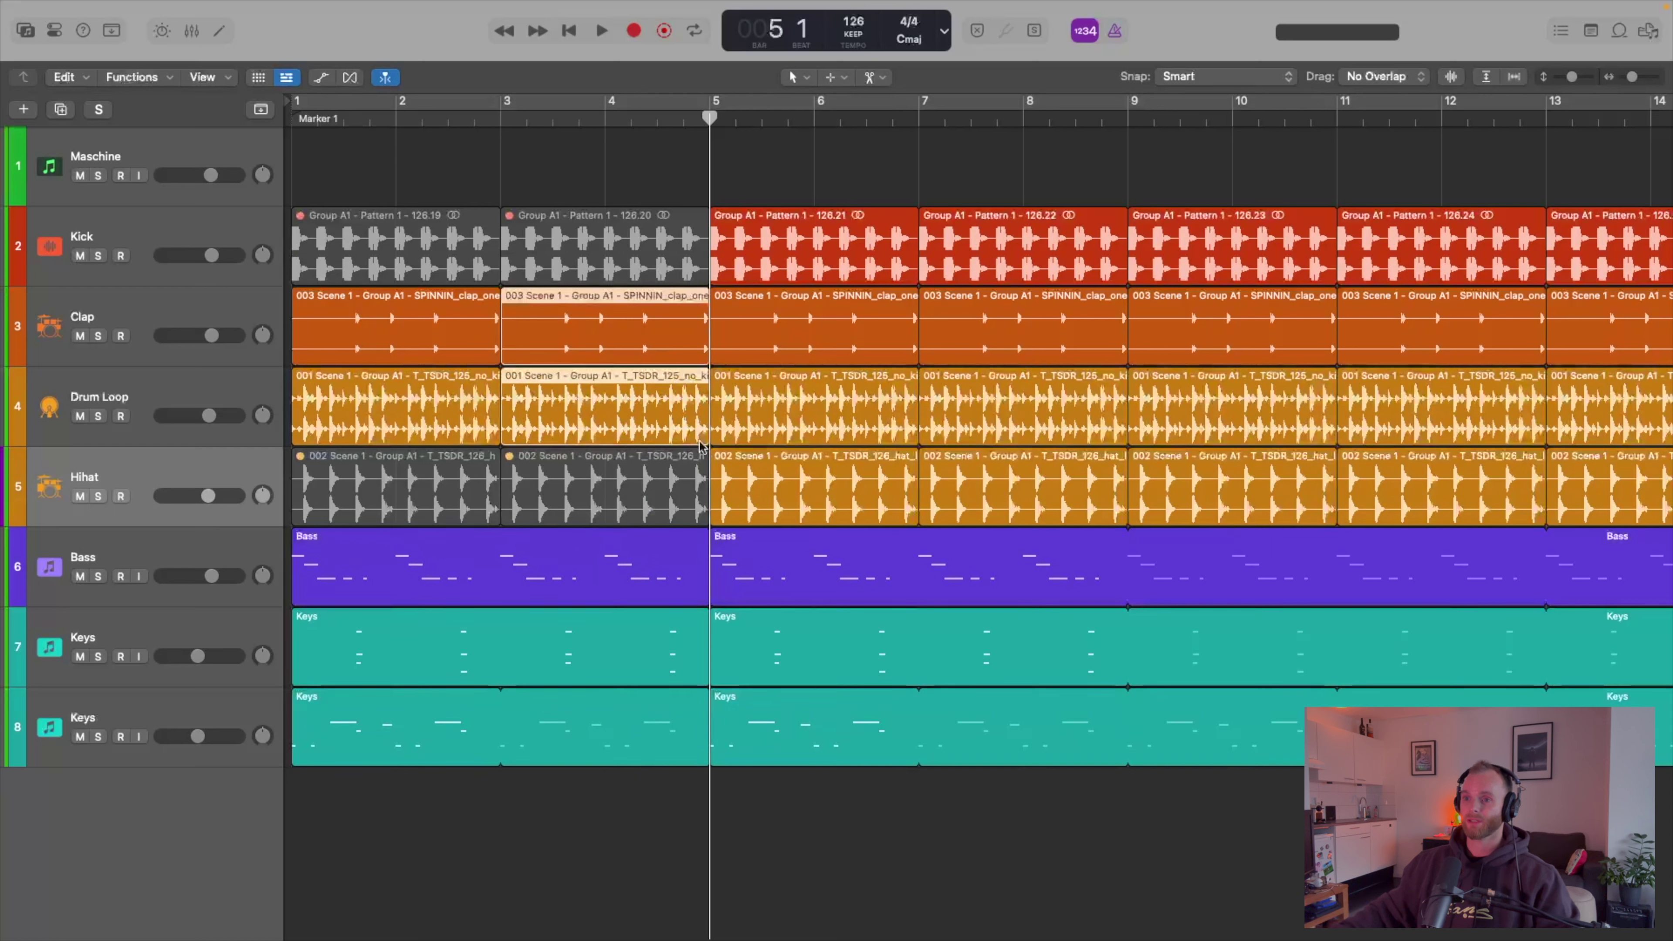
{"action": "left_click_drag", "start_coordinate": [703, 434], "coordinate": [656, 433]}
{"action": "key", "text": "super+z"}
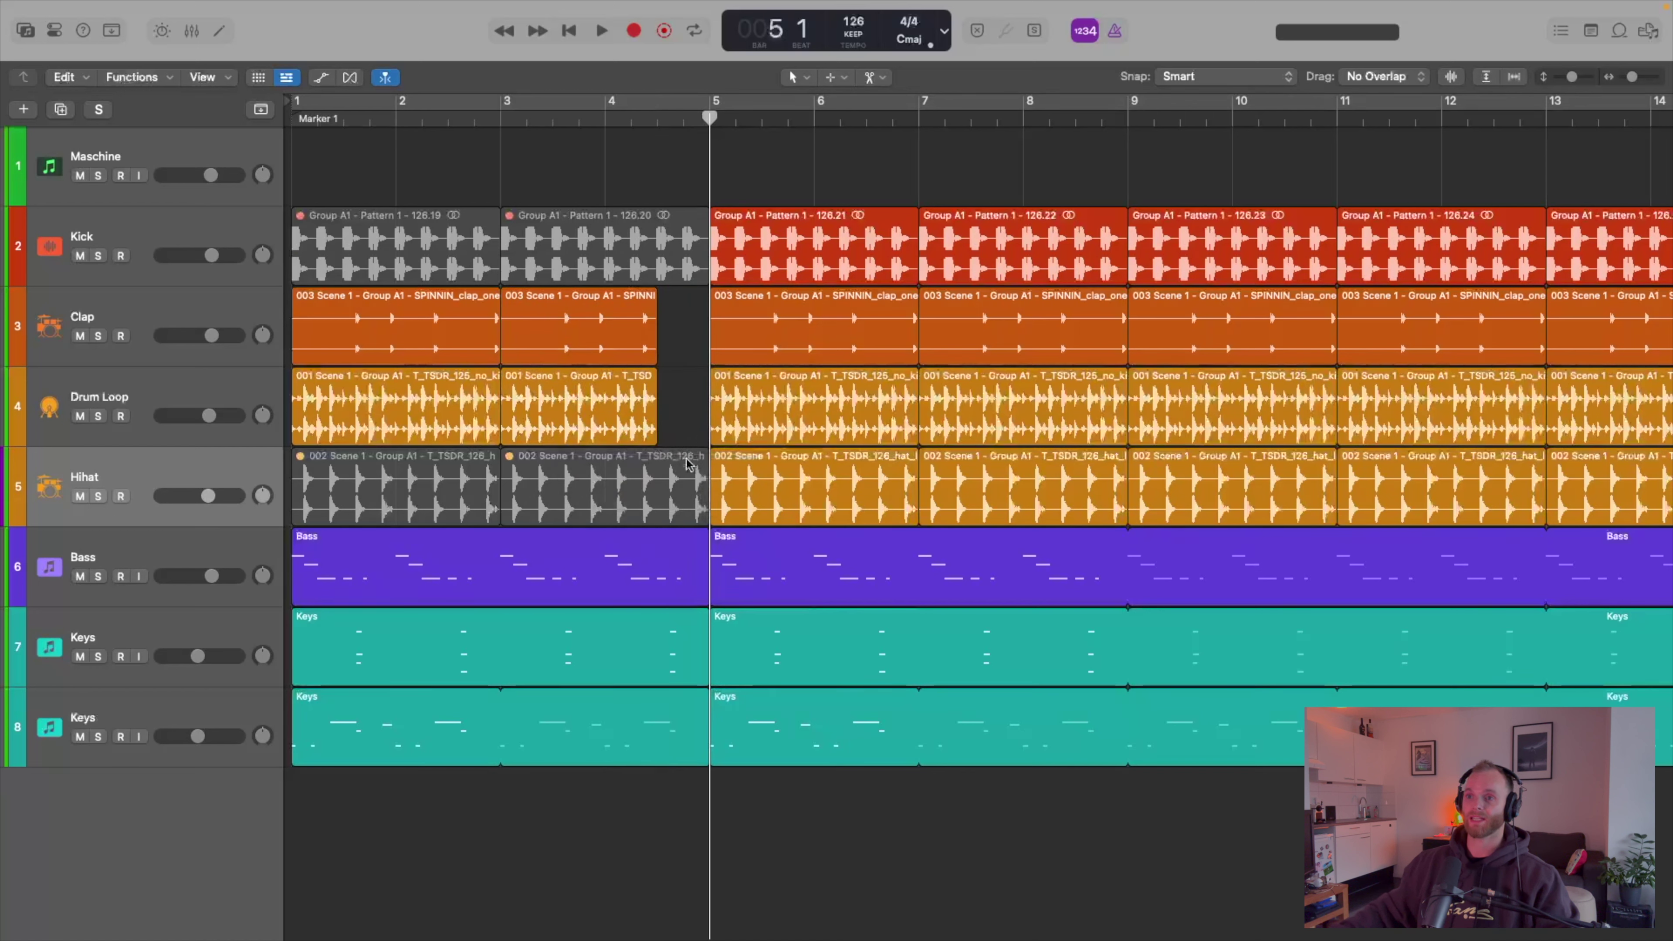
- Shorten the first Bass region so it ends halfway through bar 4
{"action": "left_click", "coordinate": [644, 636]}
{"action": "left_click", "coordinate": [693, 578]}
{"action": "left_click_drag", "start_coordinate": [703, 585], "coordinate": [645, 600]}
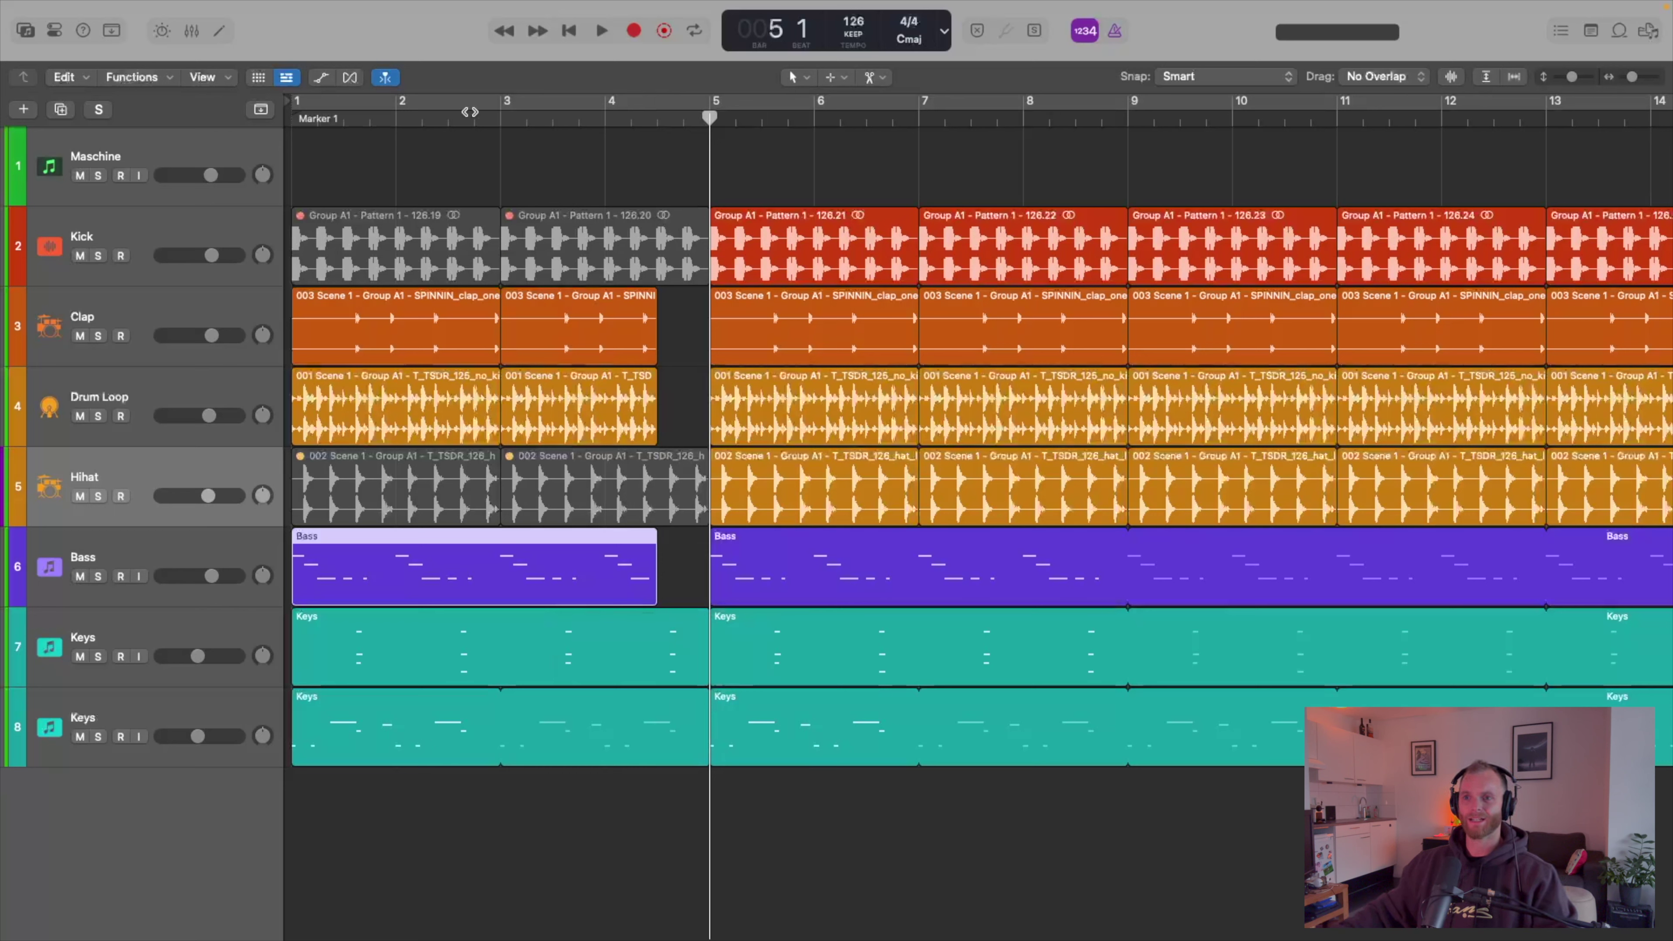
- Play the transition from bar 3, and undo the shortening of the Bass, Clap and Drum Loop regions
{"action": "left_click", "coordinate": [500, 121]}
{"action": "key", "text": "space"}
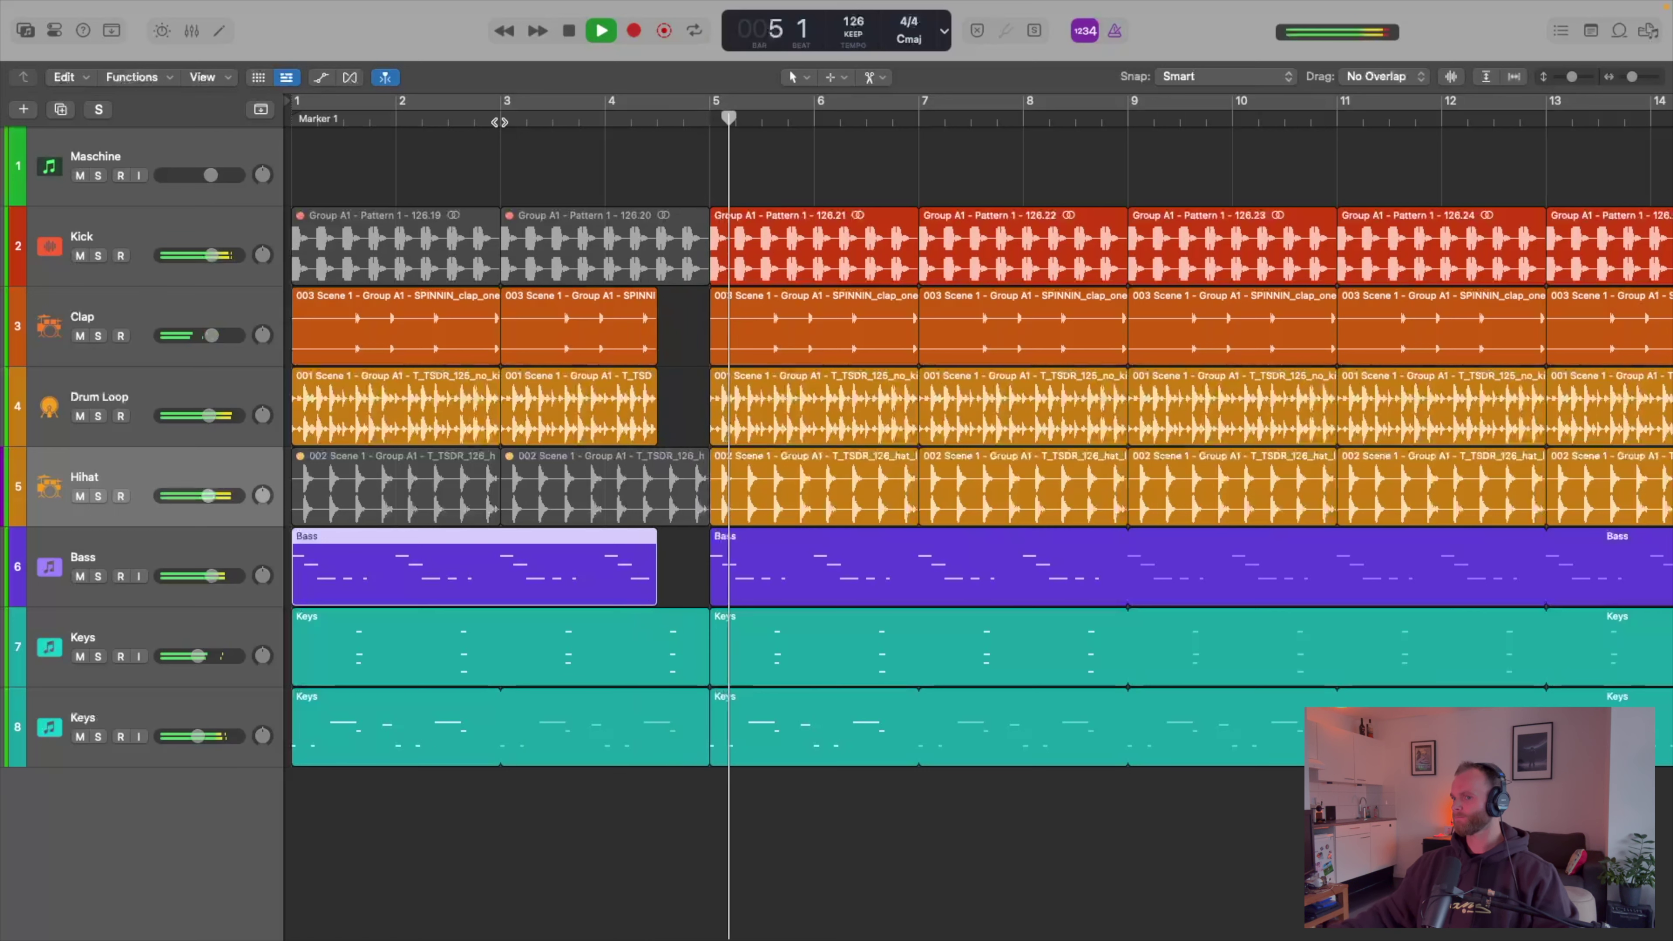
{"action": "key", "text": "space"}
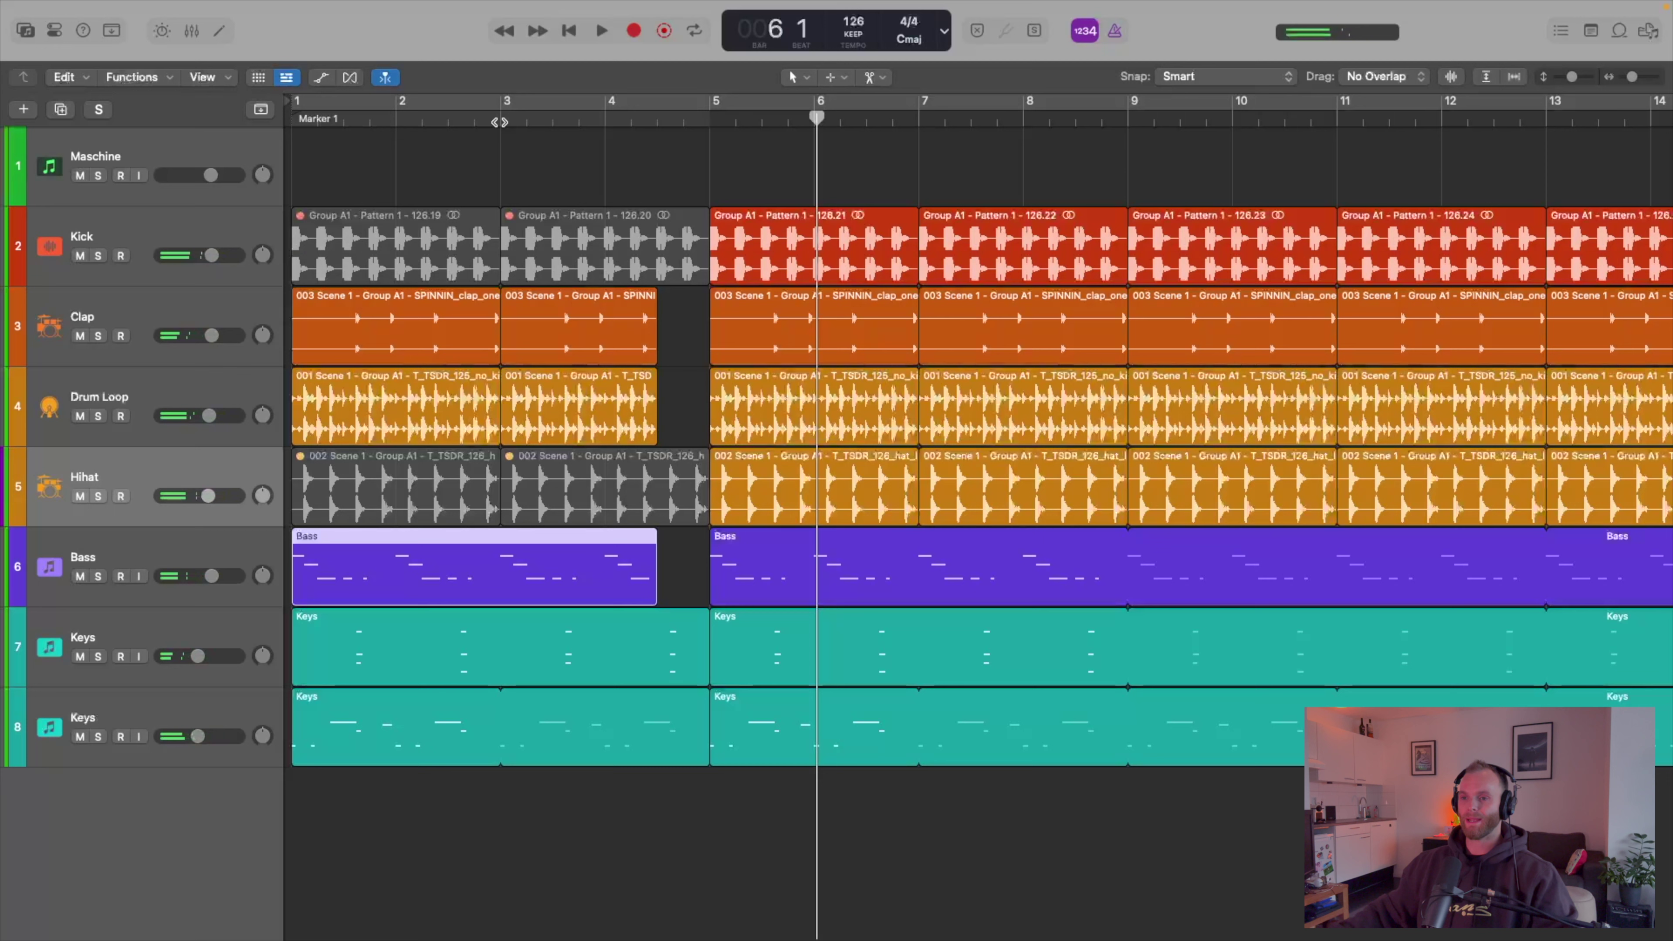
{"action": "key", "text": "super+z"}
{"action": "key", "text": "super+z"}
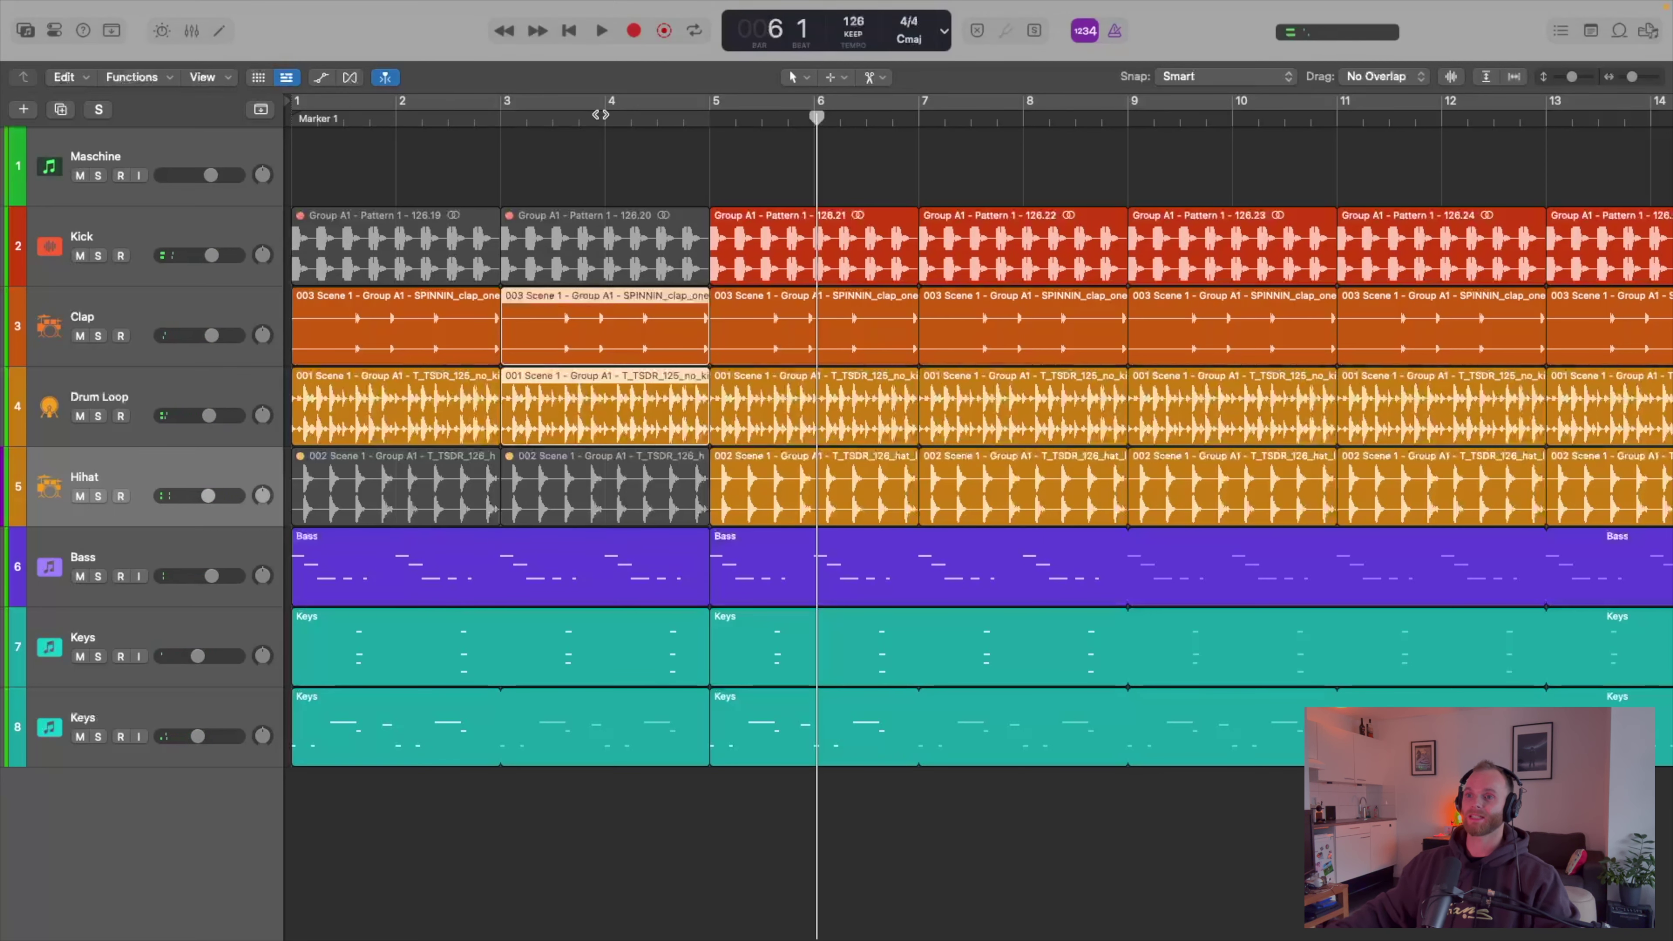
- Play the ungapped transition from bar 4, and trim the selected Clap and Drum Loop regions to end halfway through bar 4
{"action": "double_click", "coordinate": [600, 114]}
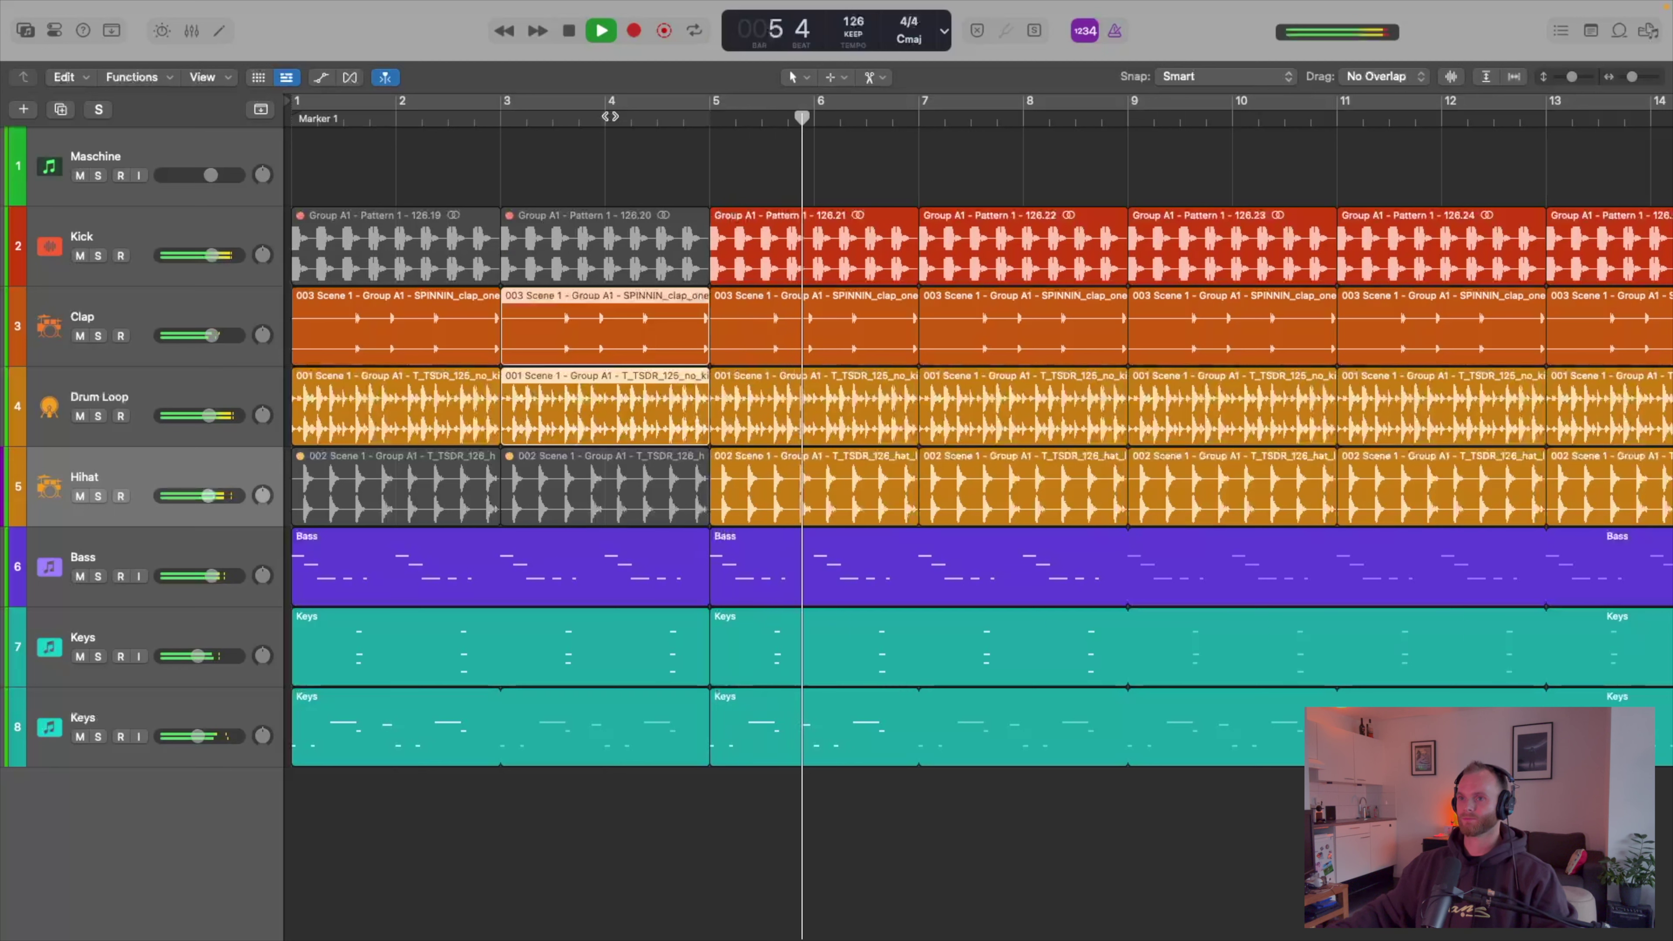
{"action": "key", "text": "space"}
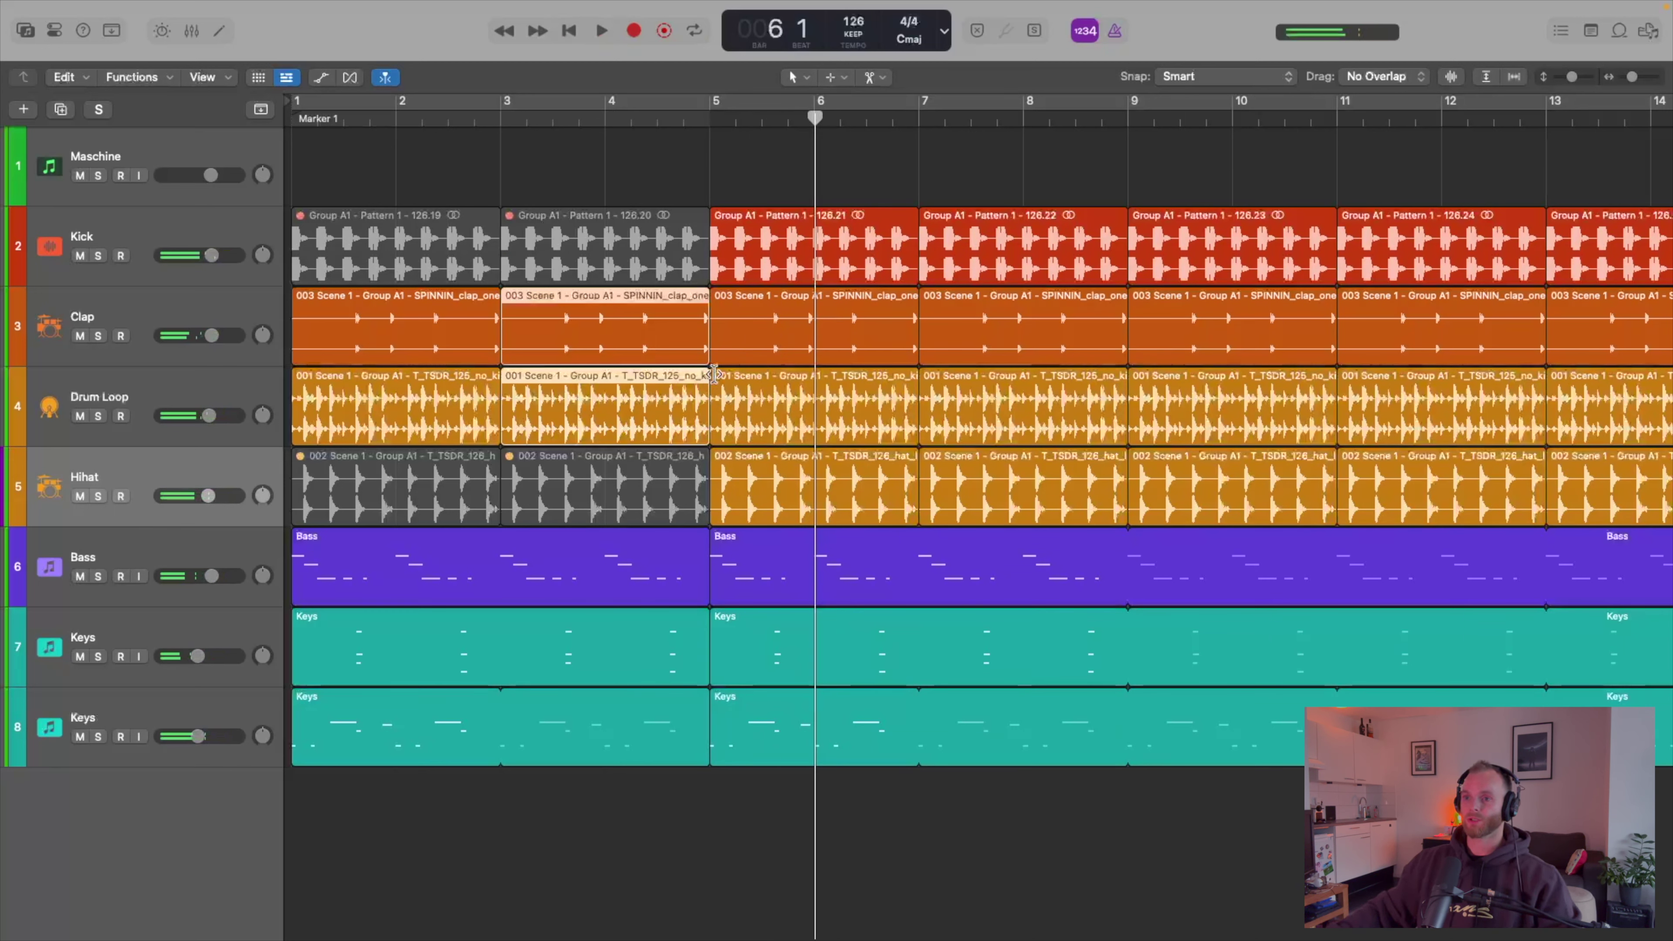
{"action": "left_click_drag", "start_coordinate": [704, 359], "coordinate": [657, 359]}
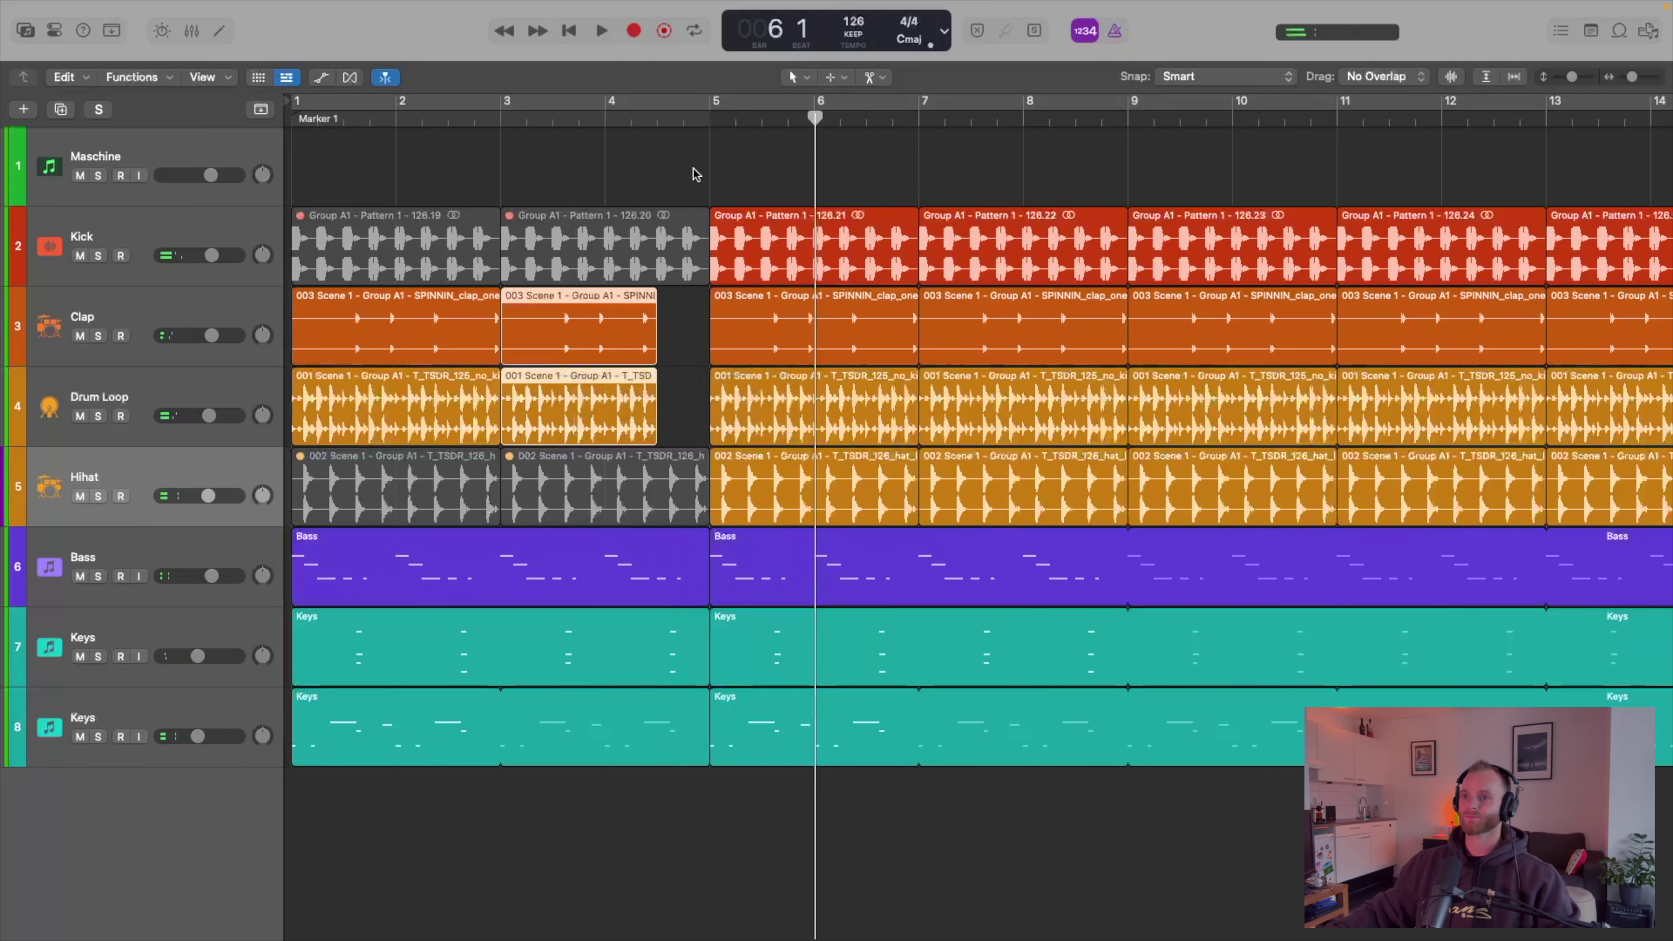
- Add a new audio track directly below the Hihat track
{"action": "left_click", "coordinate": [160, 463]}
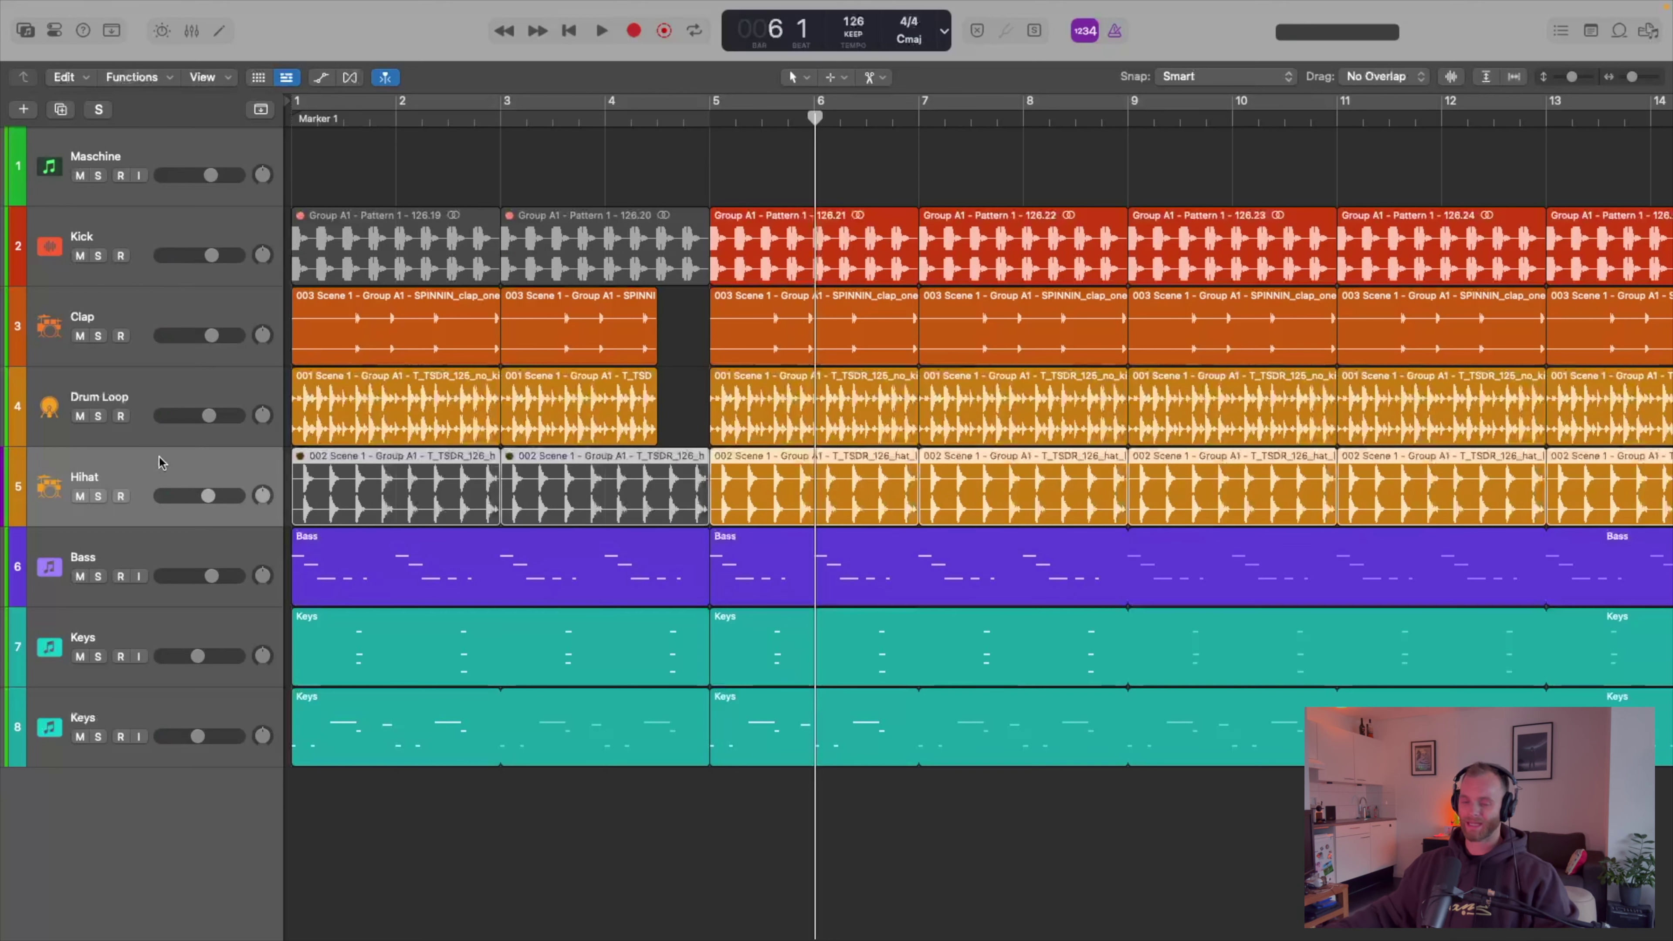
{"action": "key", "text": "alt+super+a"}
{"action": "key", "text": "super+Up"}
{"action": "key", "text": "super+Up"}
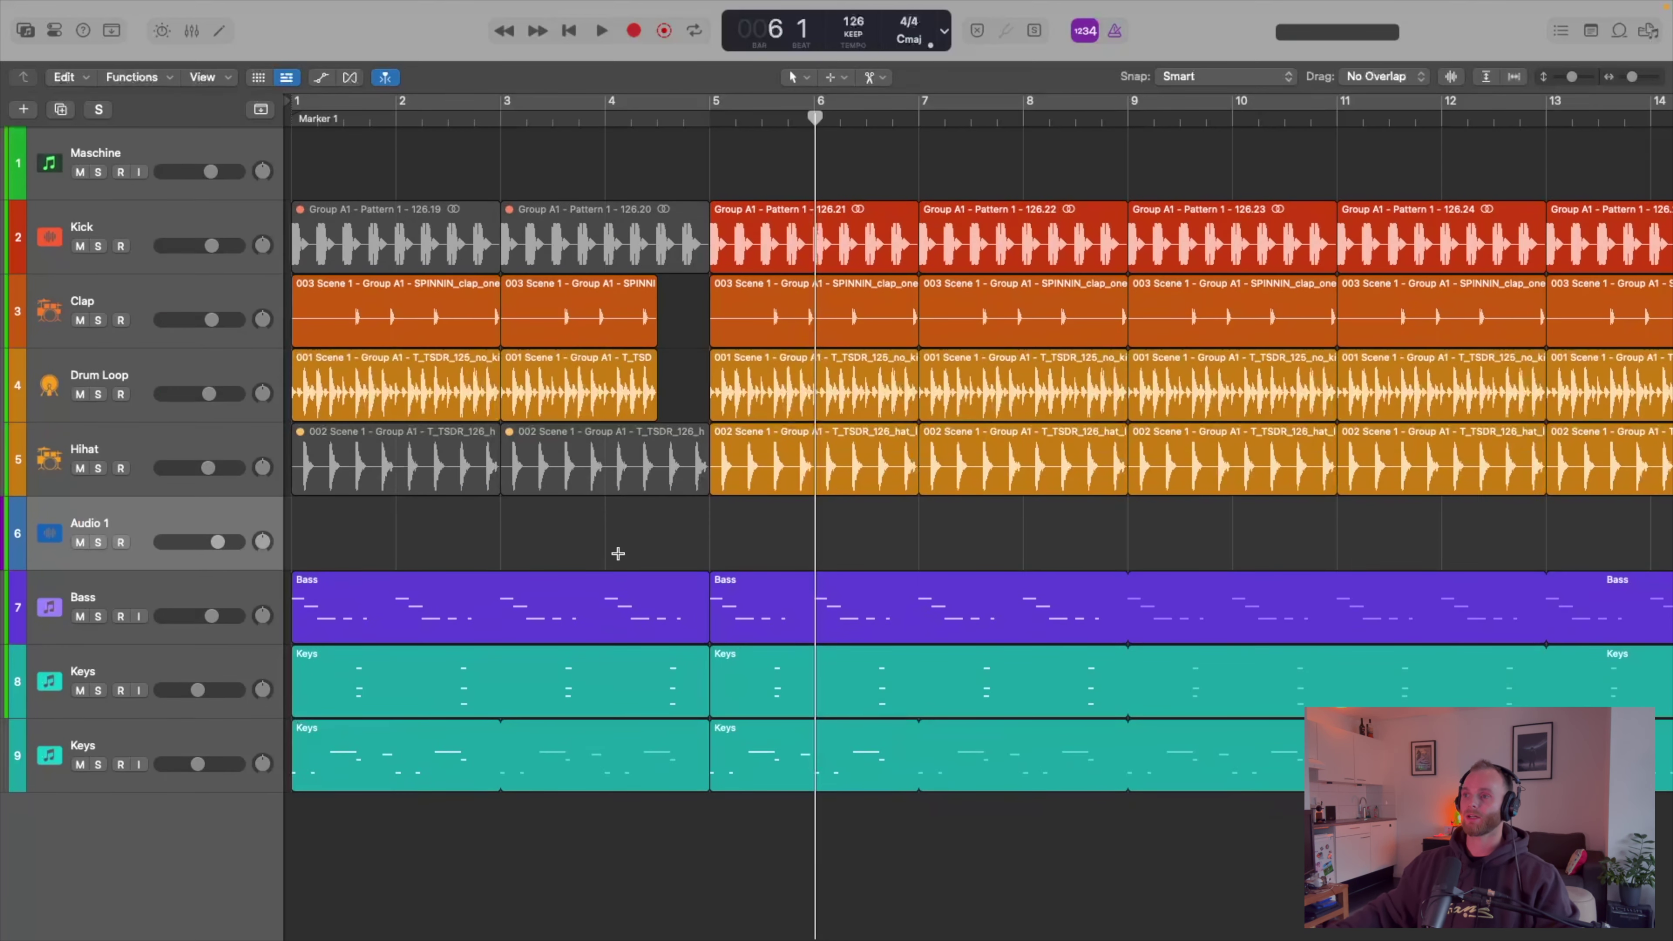
- Open the file browser and go to the Cymbals folder of the MY DANCE KIT samples
{"action": "left_click", "coordinate": [1647, 33]}
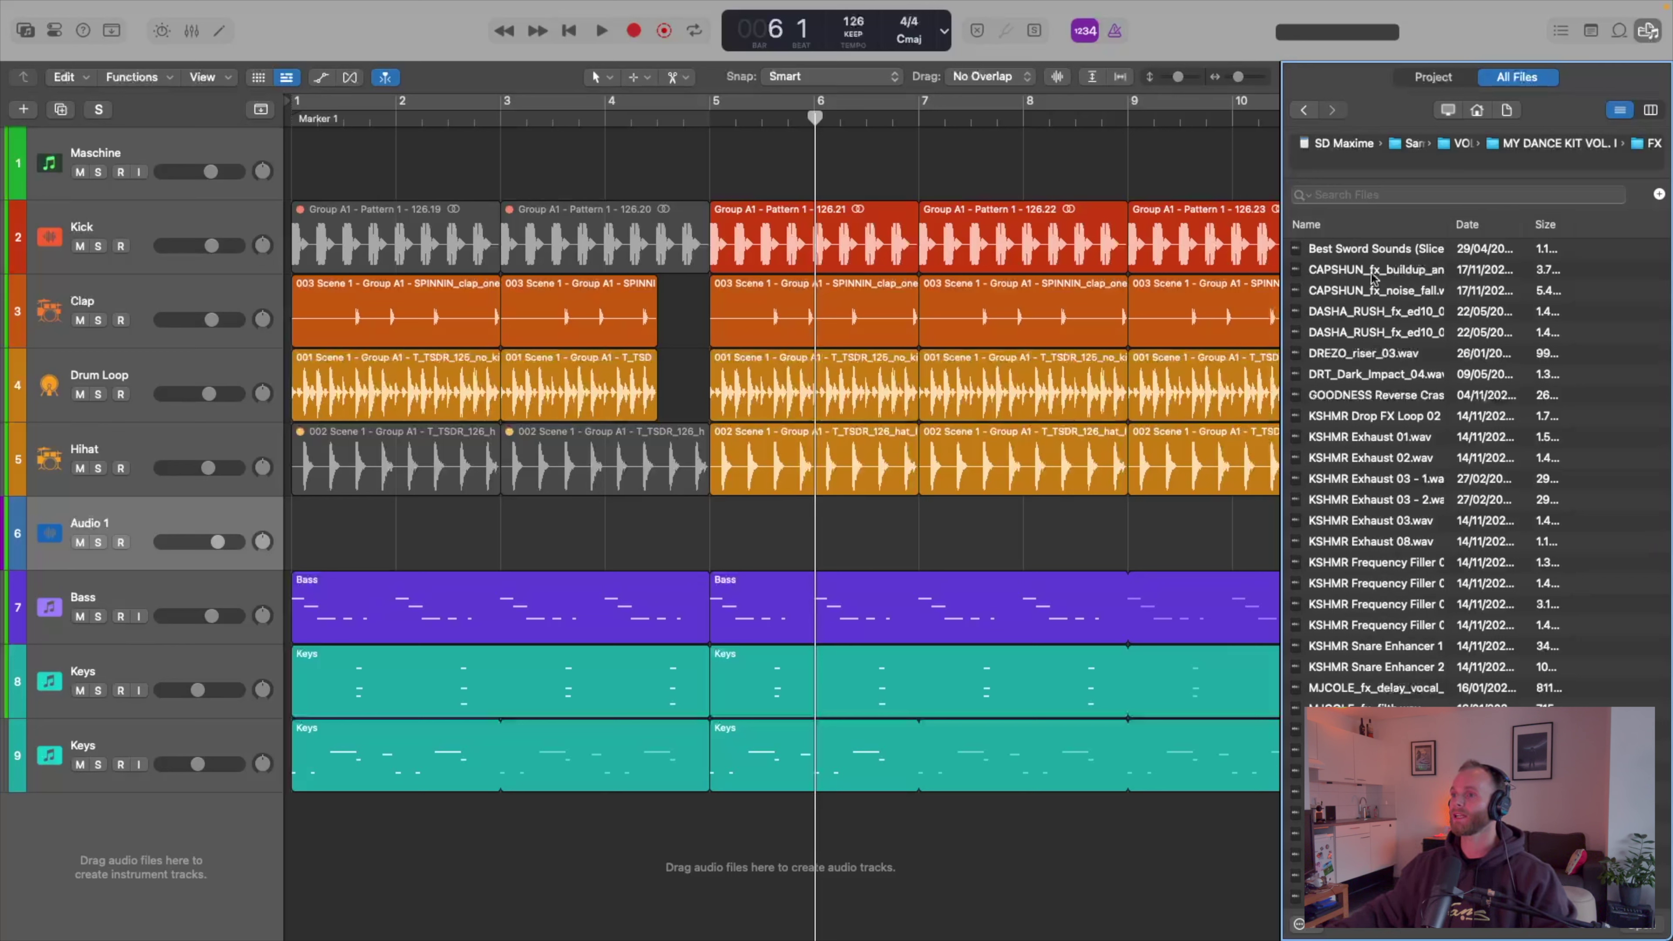
{"action": "left_click", "coordinate": [1305, 111]}
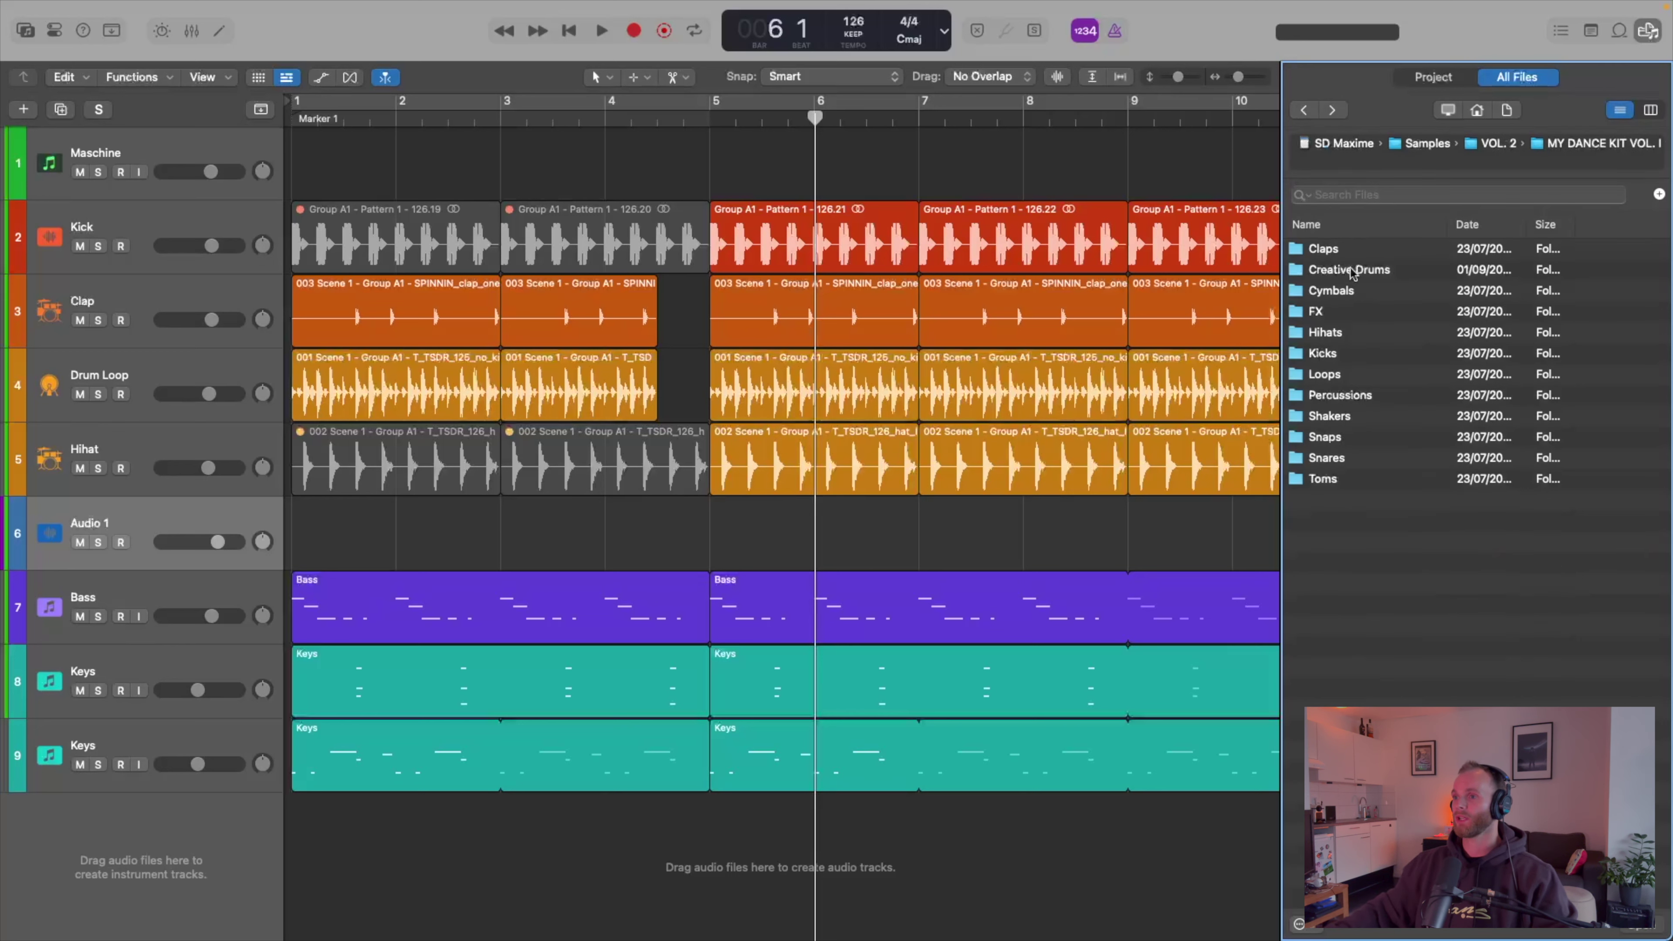
{"action": "left_click", "coordinate": [1349, 293]}
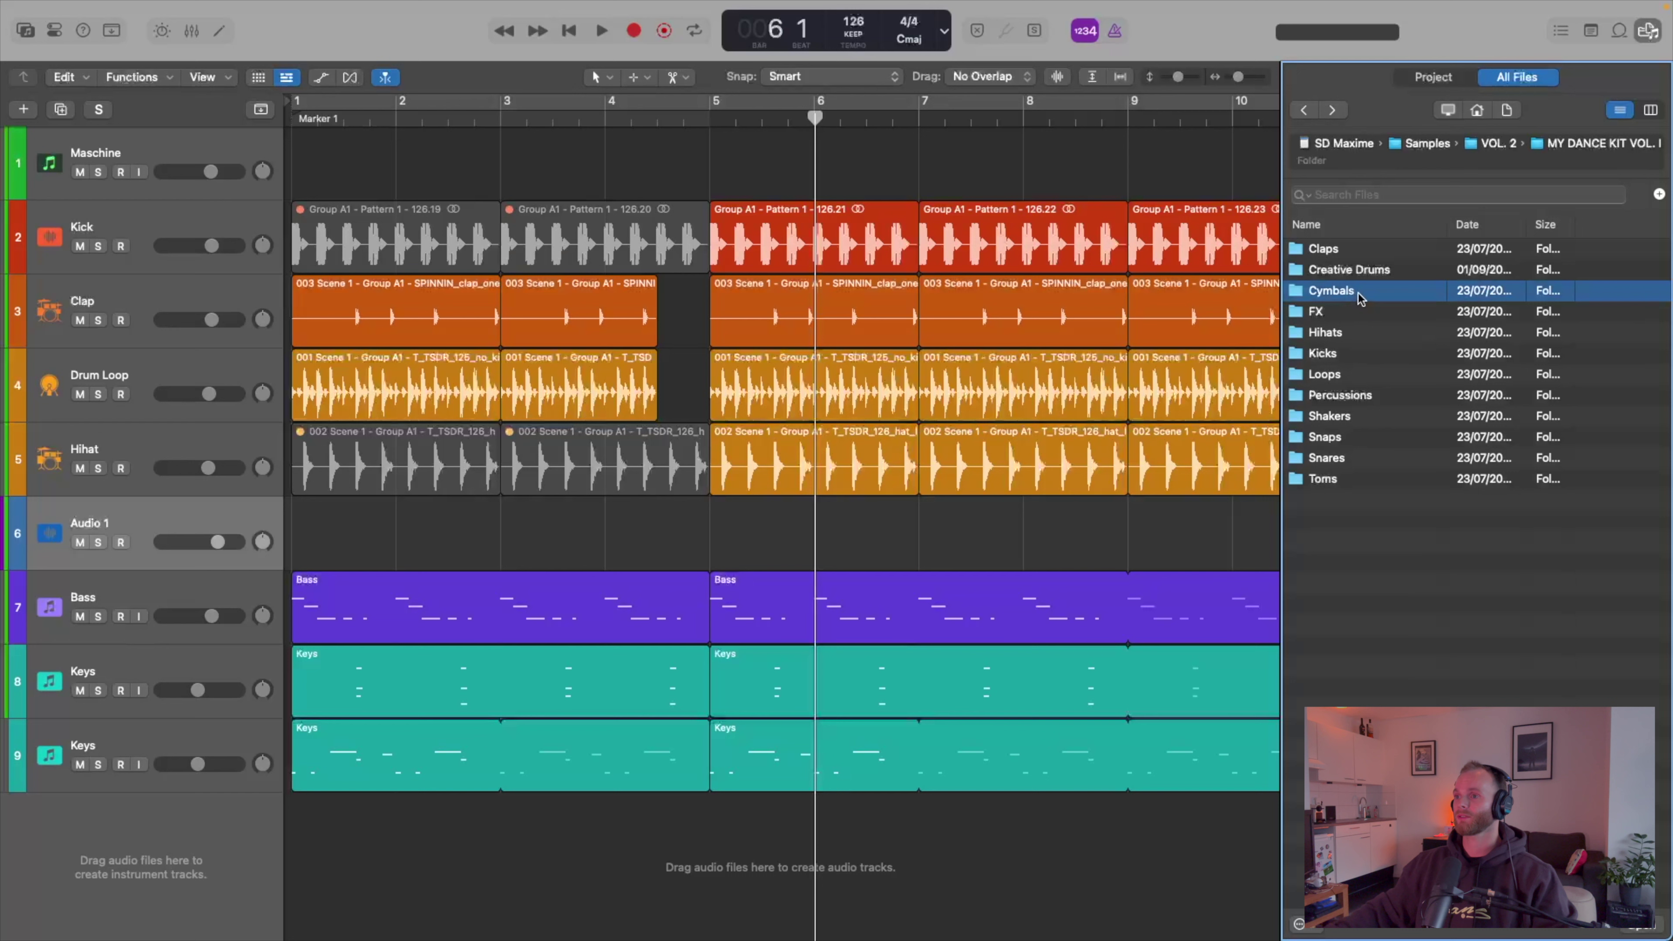
{"action": "double_click", "coordinate": [1344, 294]}
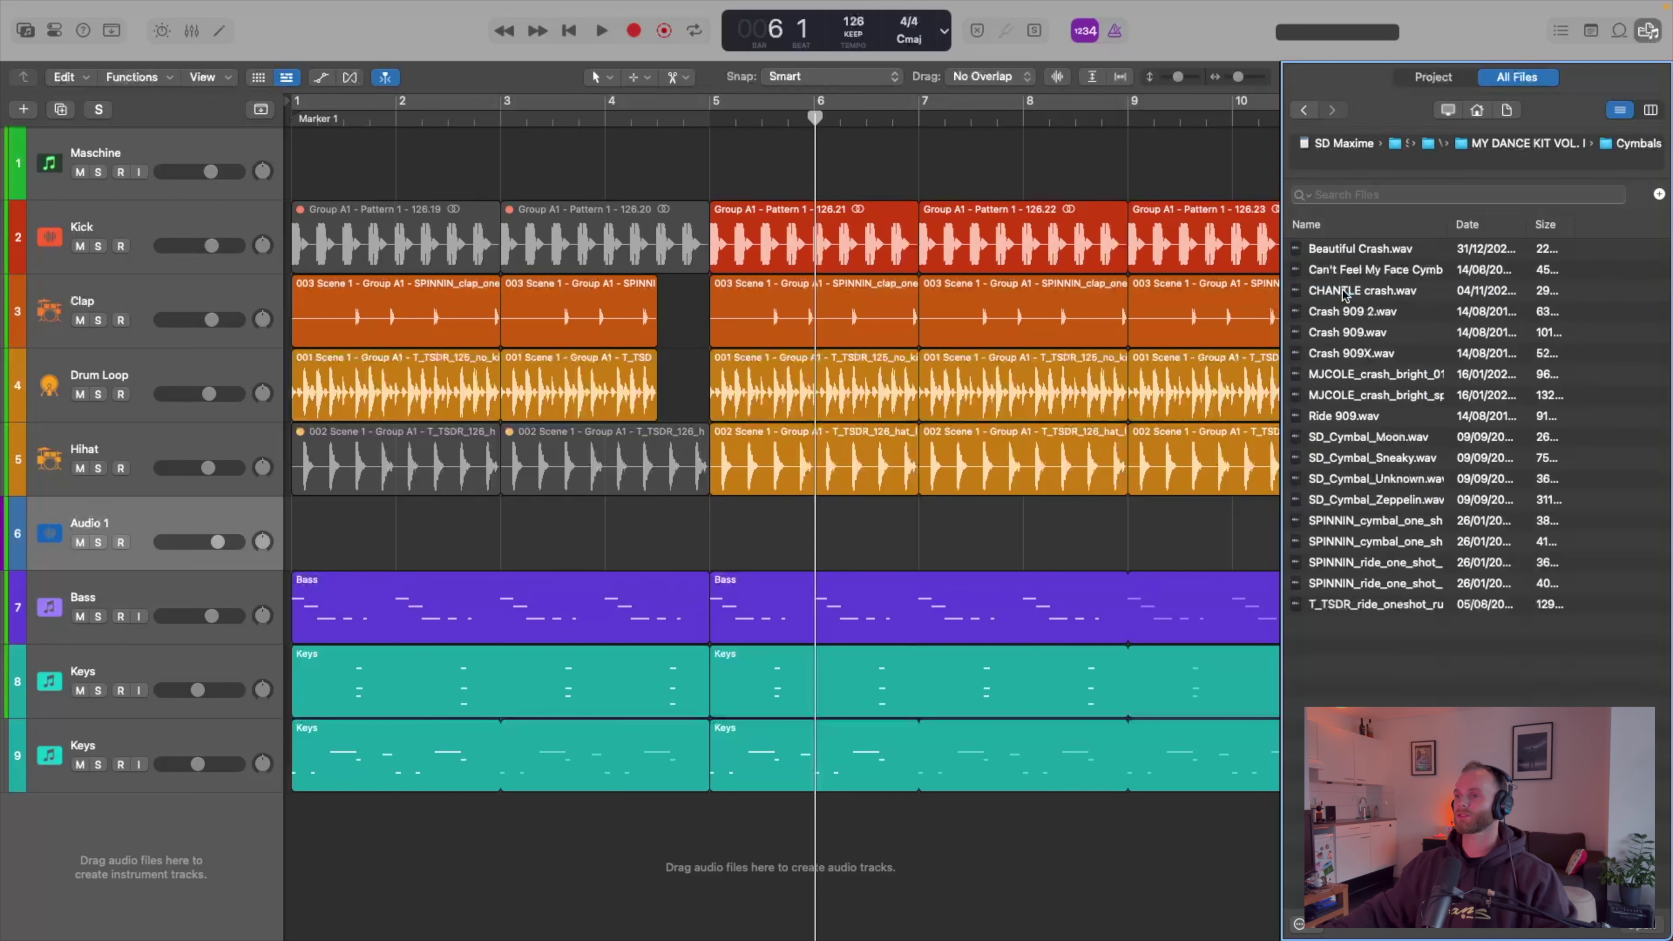
- Audition the samples in the Cymbals folder one by one, from Beautiful Crash.wav down to the T_TSDR ride one-shot
{"action": "left_click", "coordinate": [1344, 250]}
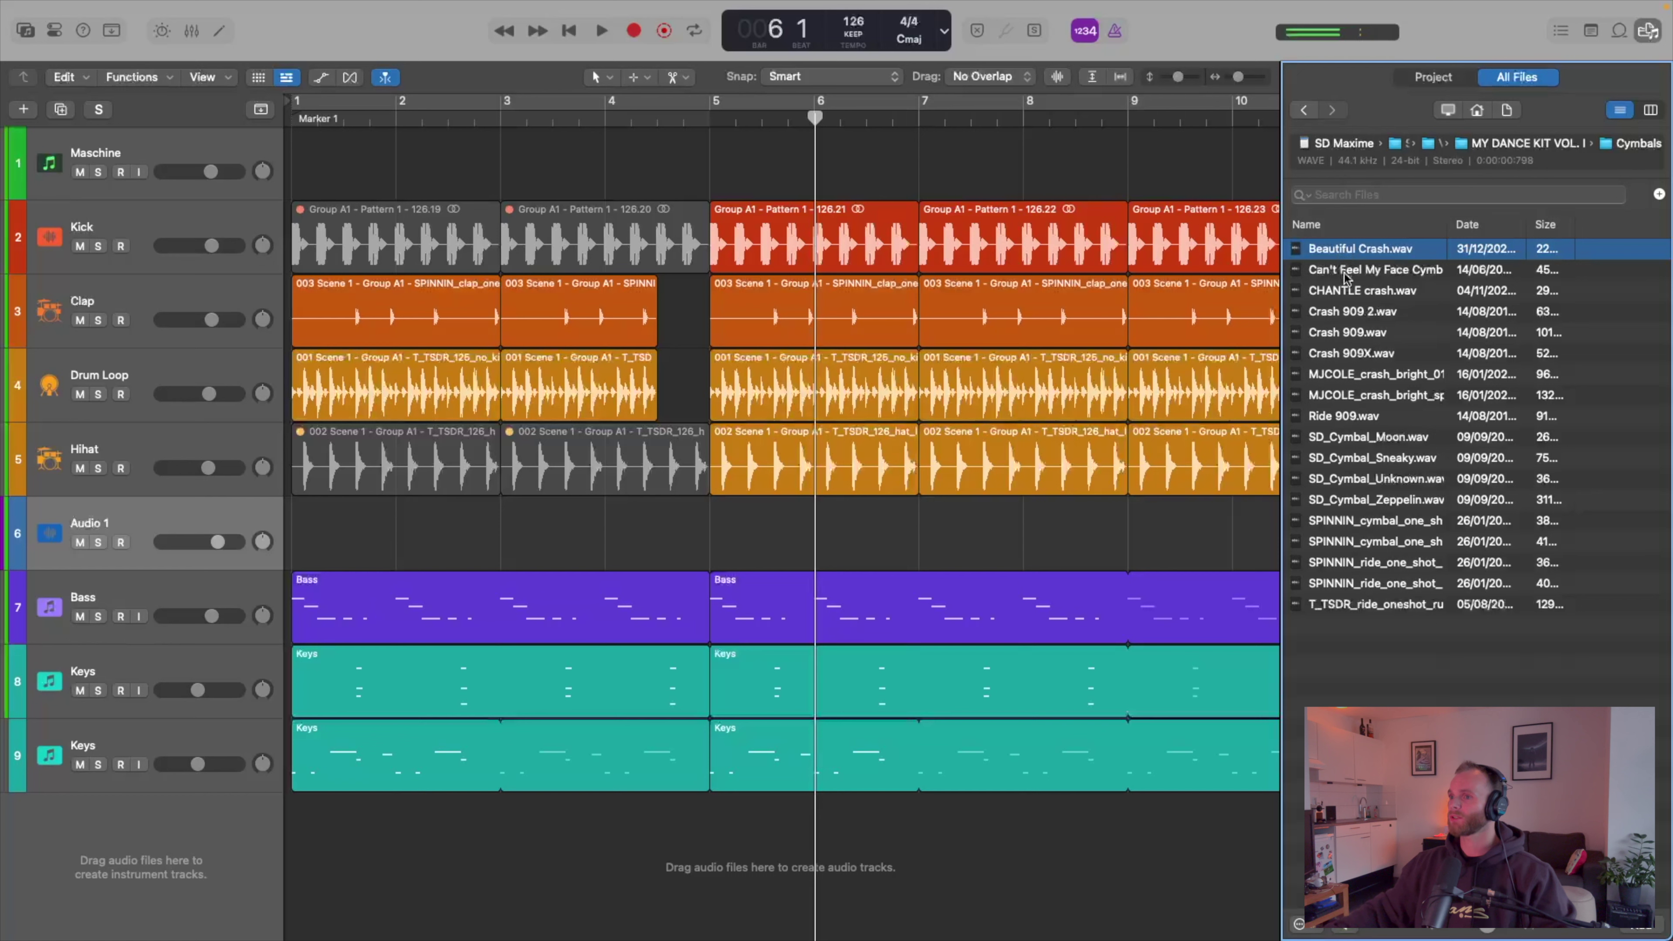
{"action": "key", "text": "Down"}
{"action": "key", "text": "Down"}
{"action": "key", "text": "Down"}
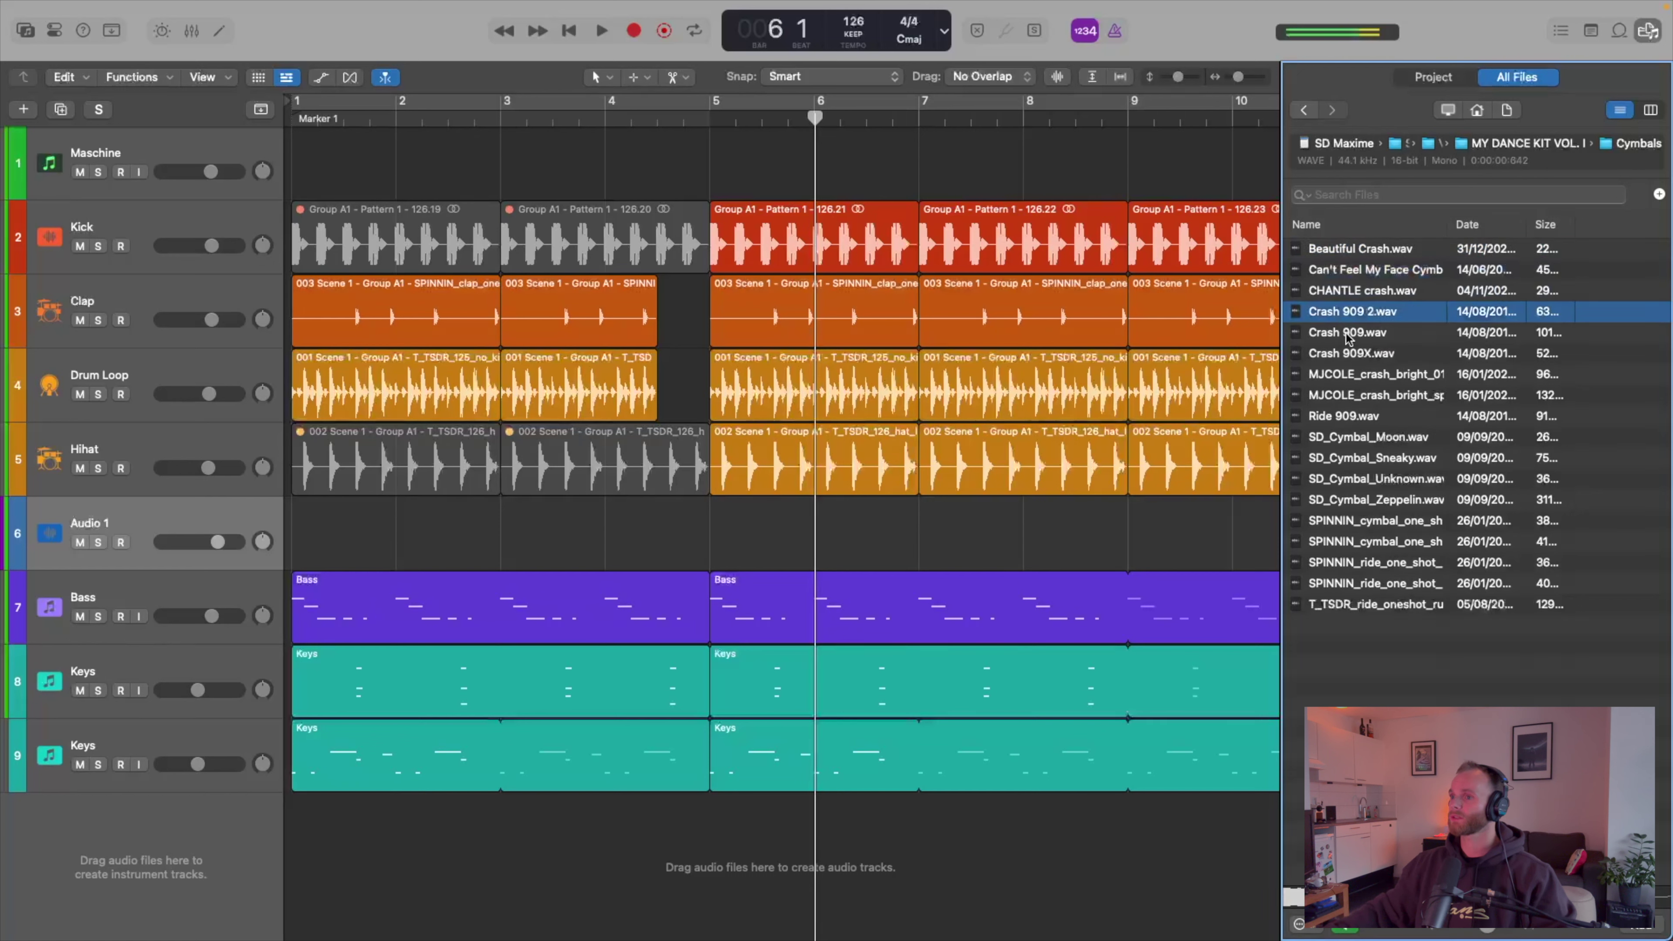
{"action": "left_click", "coordinate": [1346, 333]}
{"action": "left_click", "coordinate": [1346, 356]}
{"action": "left_click", "coordinate": [1348, 377]}
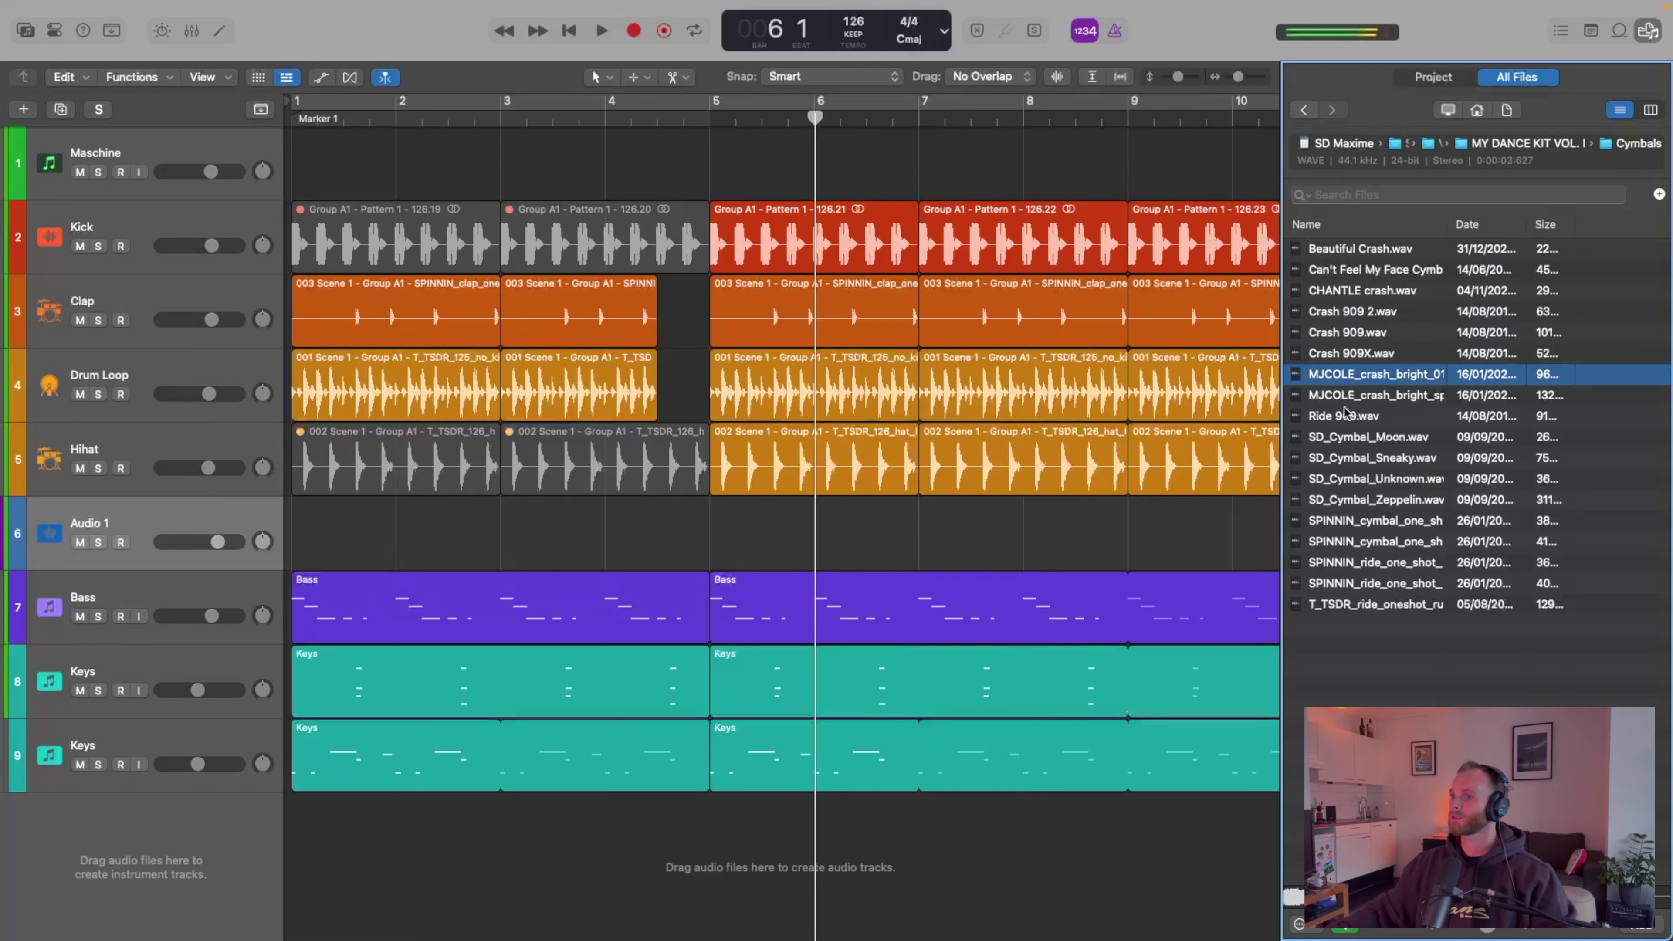
{"action": "left_click", "coordinate": [1346, 414]}
{"action": "left_click", "coordinate": [1341, 396]}
{"action": "left_click", "coordinate": [1346, 437]}
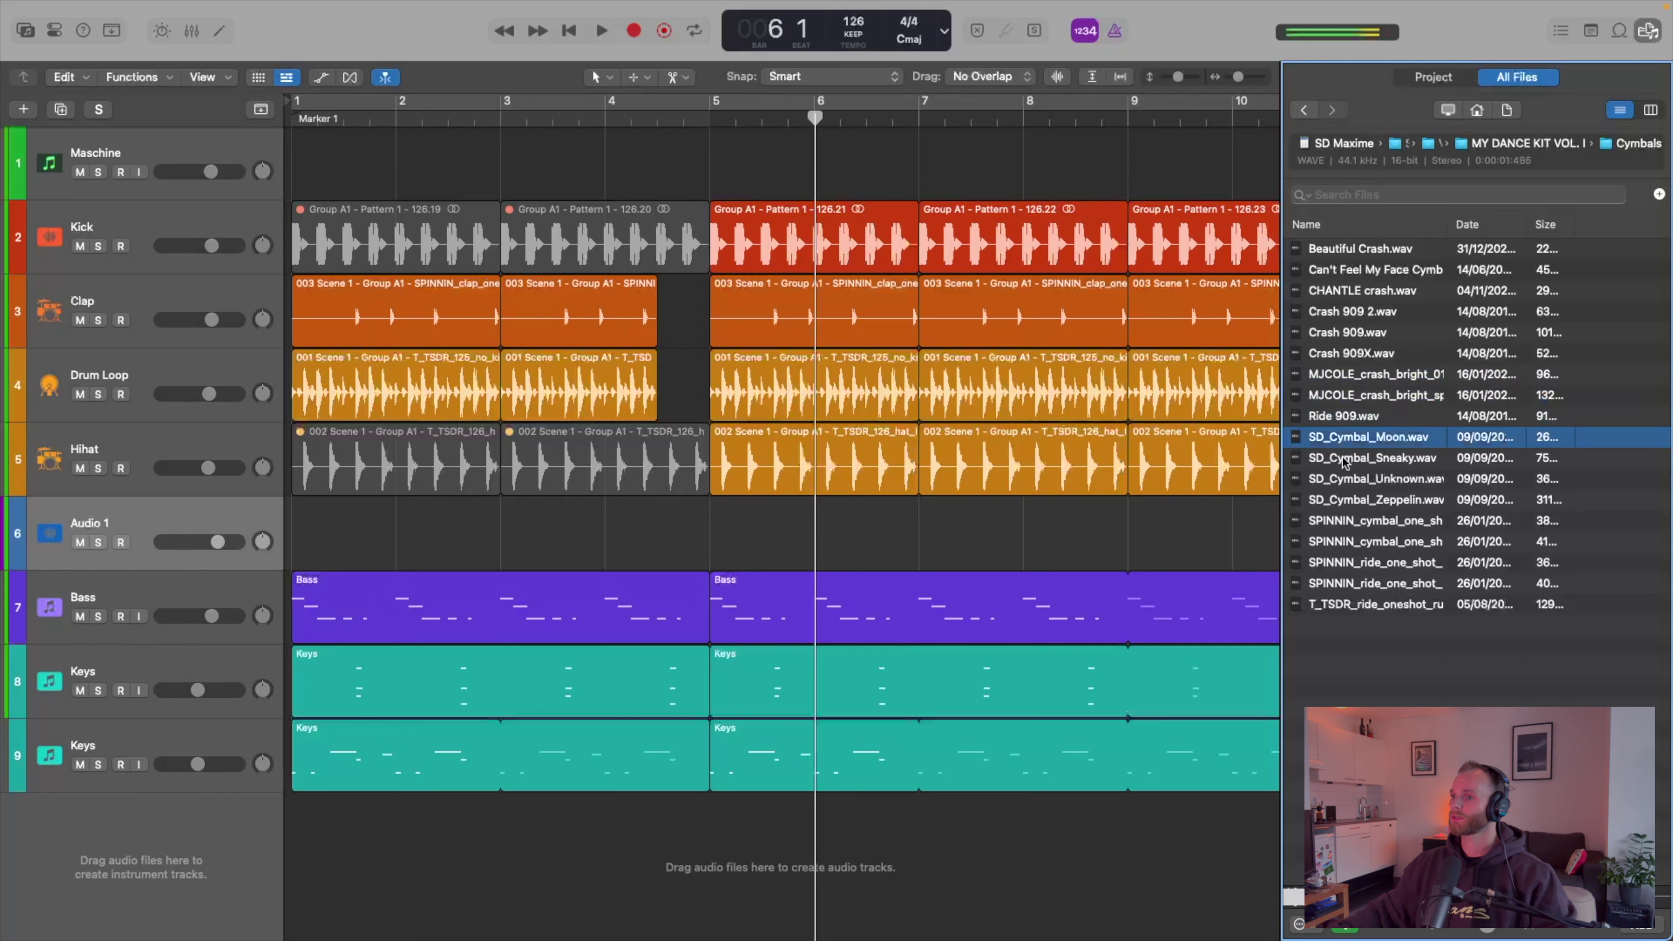
{"action": "left_click", "coordinate": [1344, 459]}
{"action": "left_click", "coordinate": [1347, 480]}
{"action": "left_click", "coordinate": [1341, 503]}
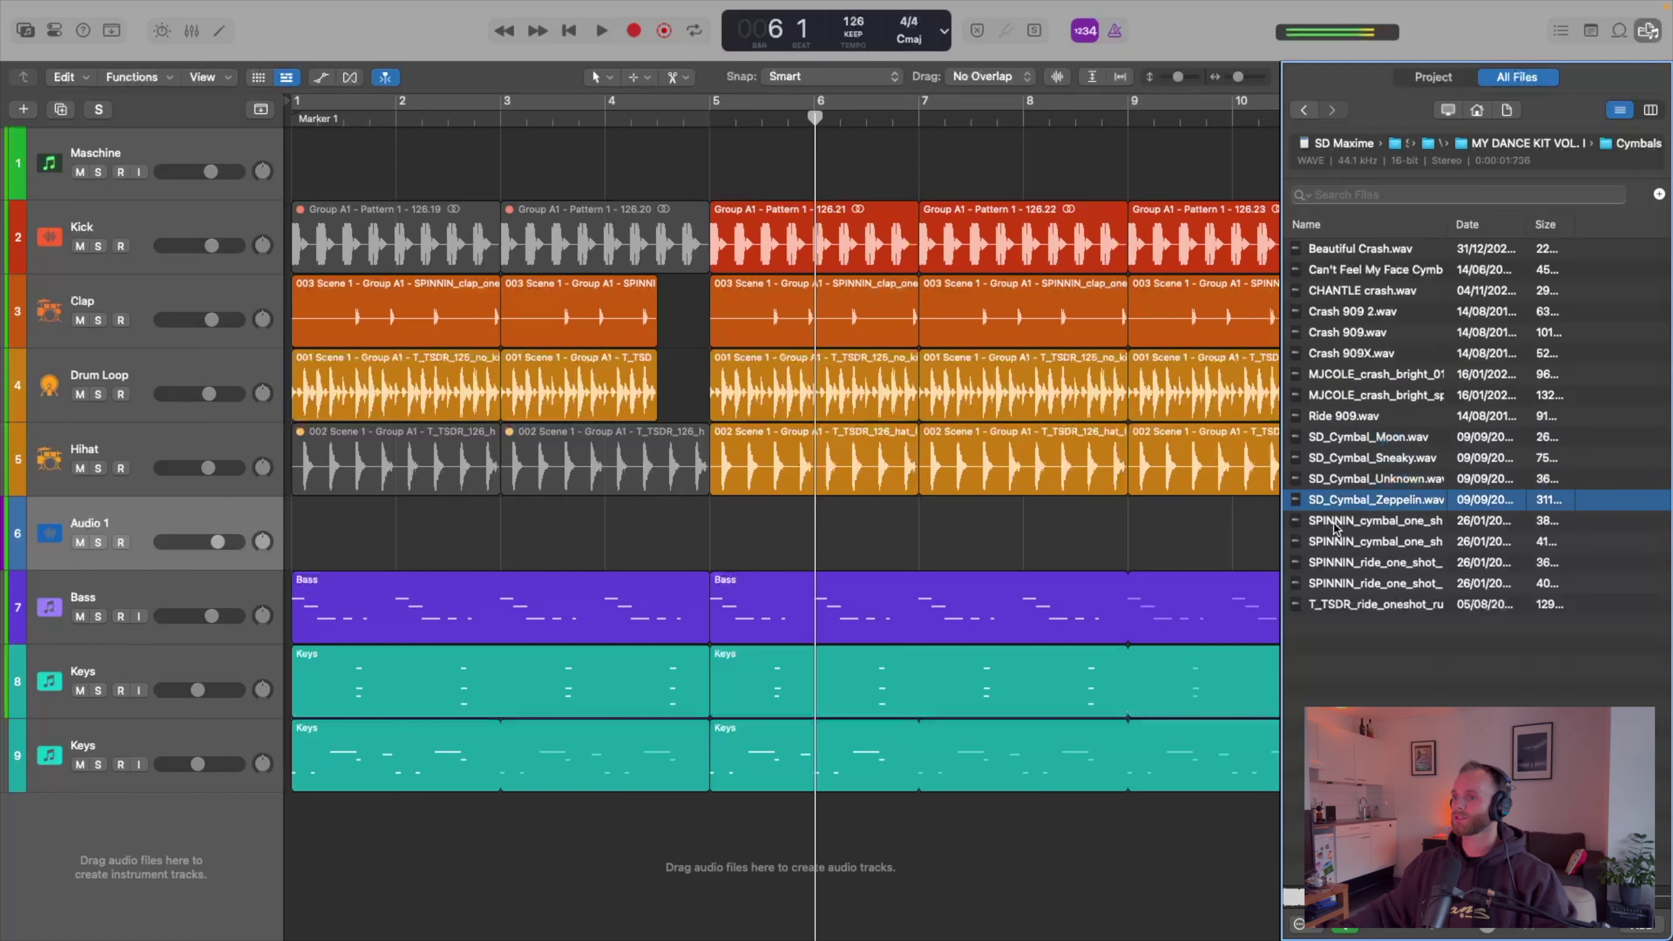
{"action": "left_click", "coordinate": [1330, 522]}
{"action": "left_click", "coordinate": [1333, 543]}
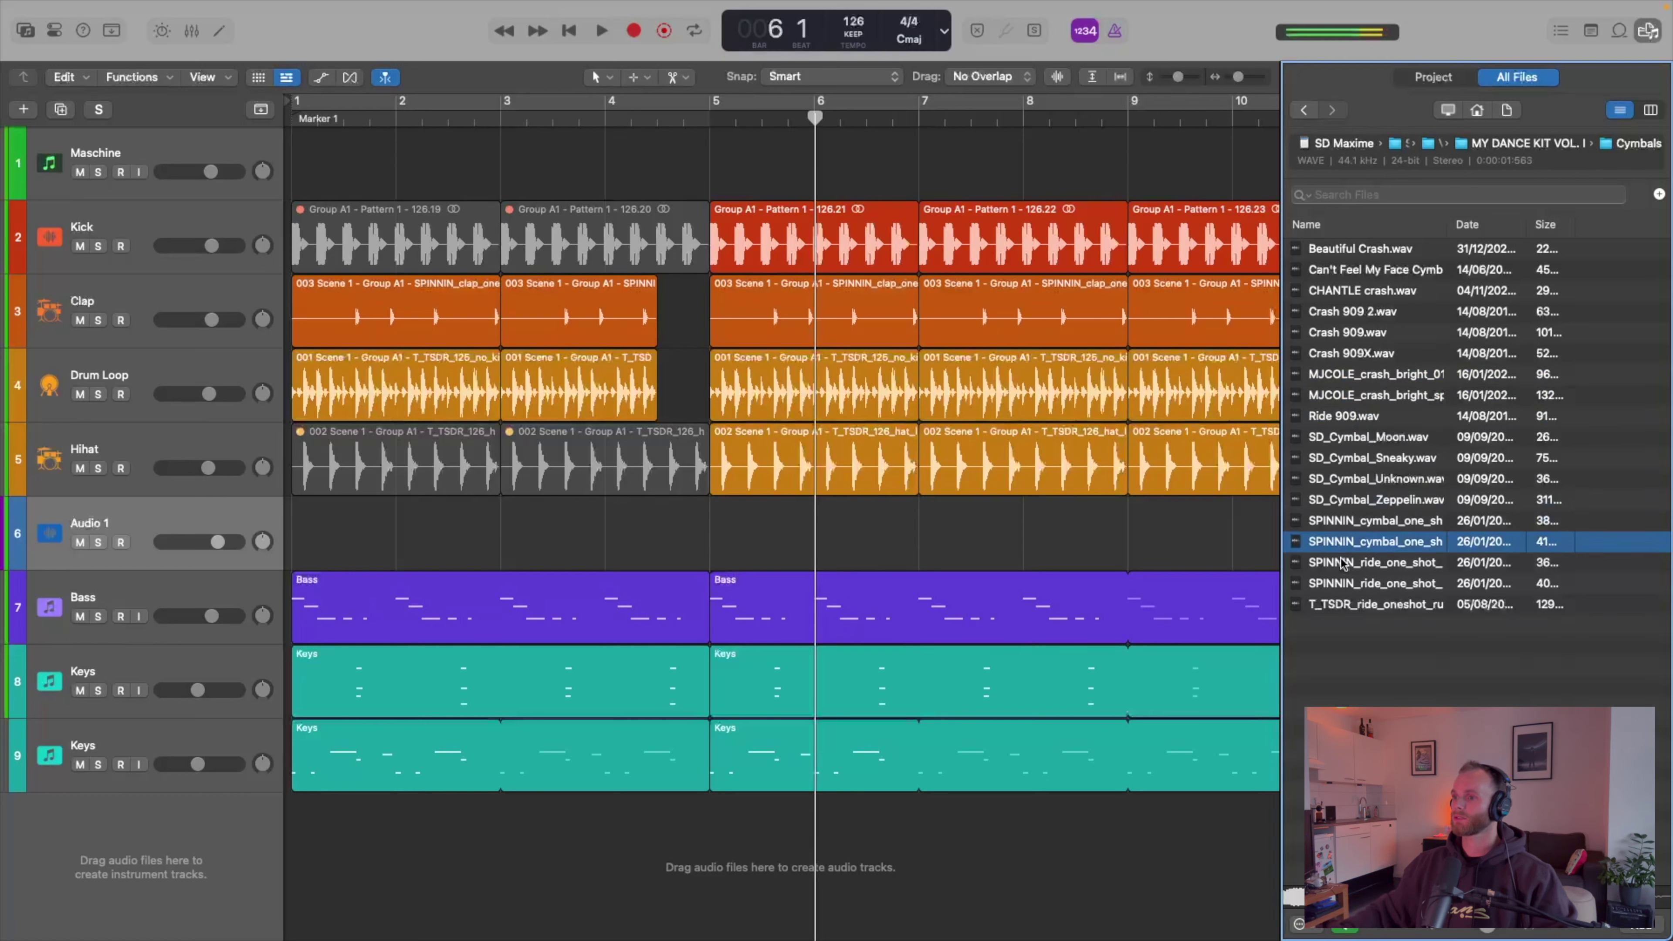
{"action": "left_click", "coordinate": [1341, 563]}
{"action": "left_click", "coordinate": [1337, 585]}
{"action": "left_click", "coordinate": [1336, 605]}
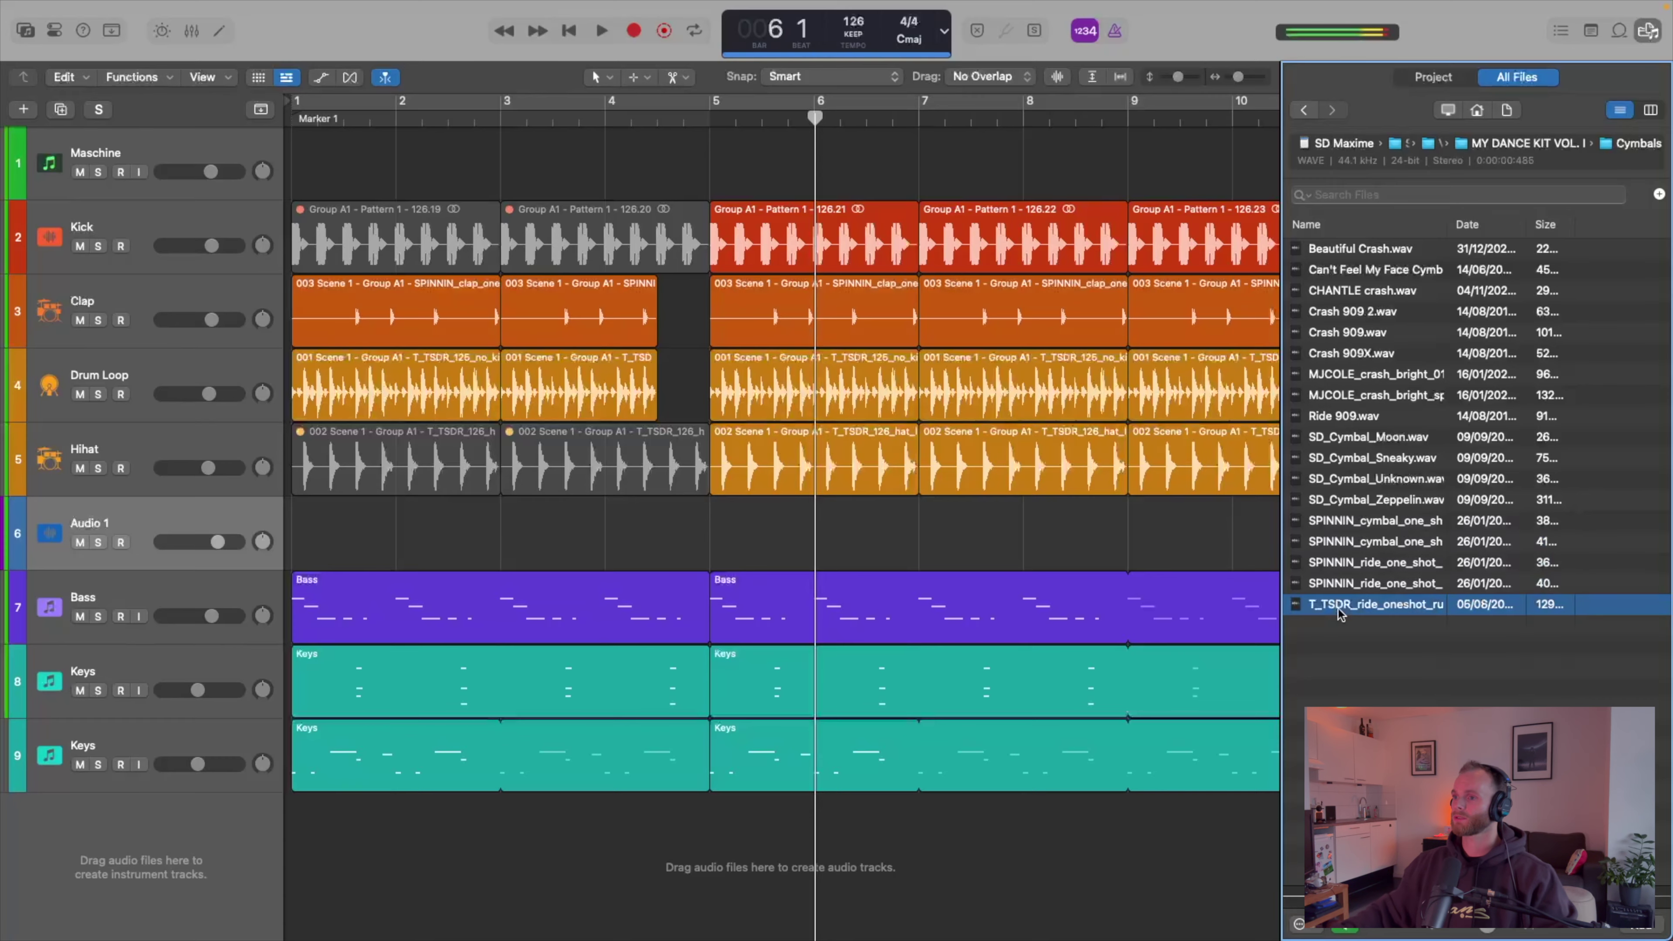
- Place Beautiful Crash.wav on the empty audio track at bar 4 and trim the silence before its hit
{"action": "left_click_drag", "start_coordinate": [1337, 250], "coordinate": [628, 528]}
{"action": "scroll", "coordinate": [627, 526], "scroll_direction": "up", "scroll_amount": 3}
{"action": "scroll", "coordinate": [629, 520], "scroll_direction": "up", "scroll_amount": 8}
{"action": "scroll", "coordinate": [629, 519], "scroll_direction": "left", "scroll_amount": 3}
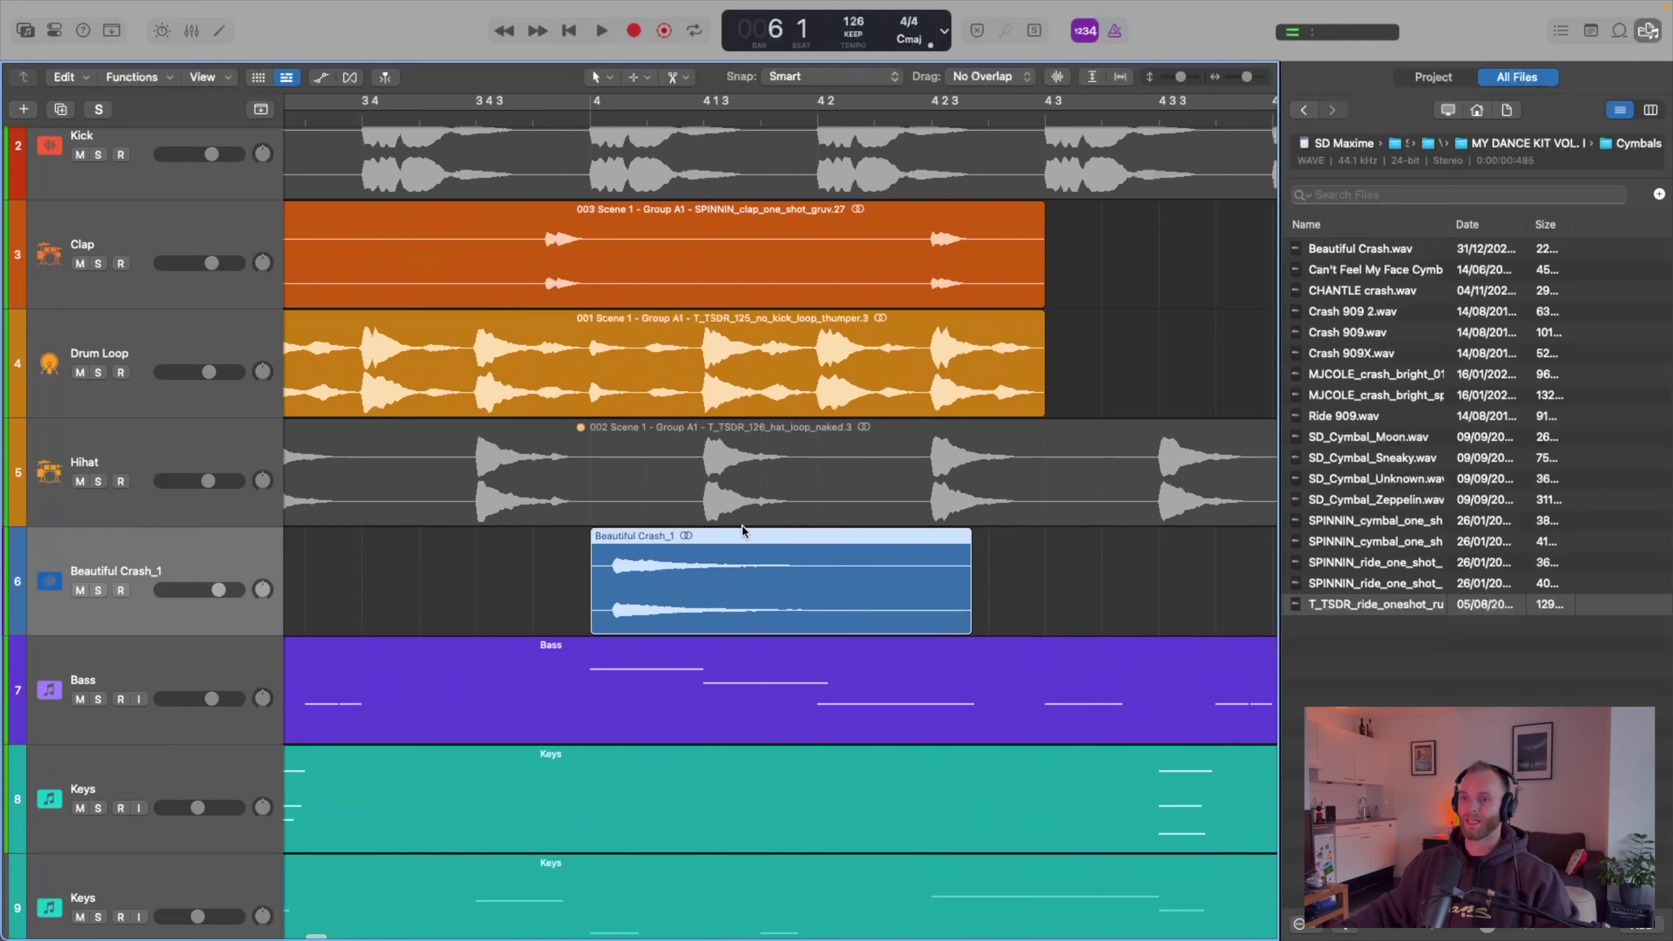
{"action": "left_click", "coordinate": [542, 611]}
{"action": "left_click_drag", "start_coordinate": [592, 622], "coordinate": [612, 618]}
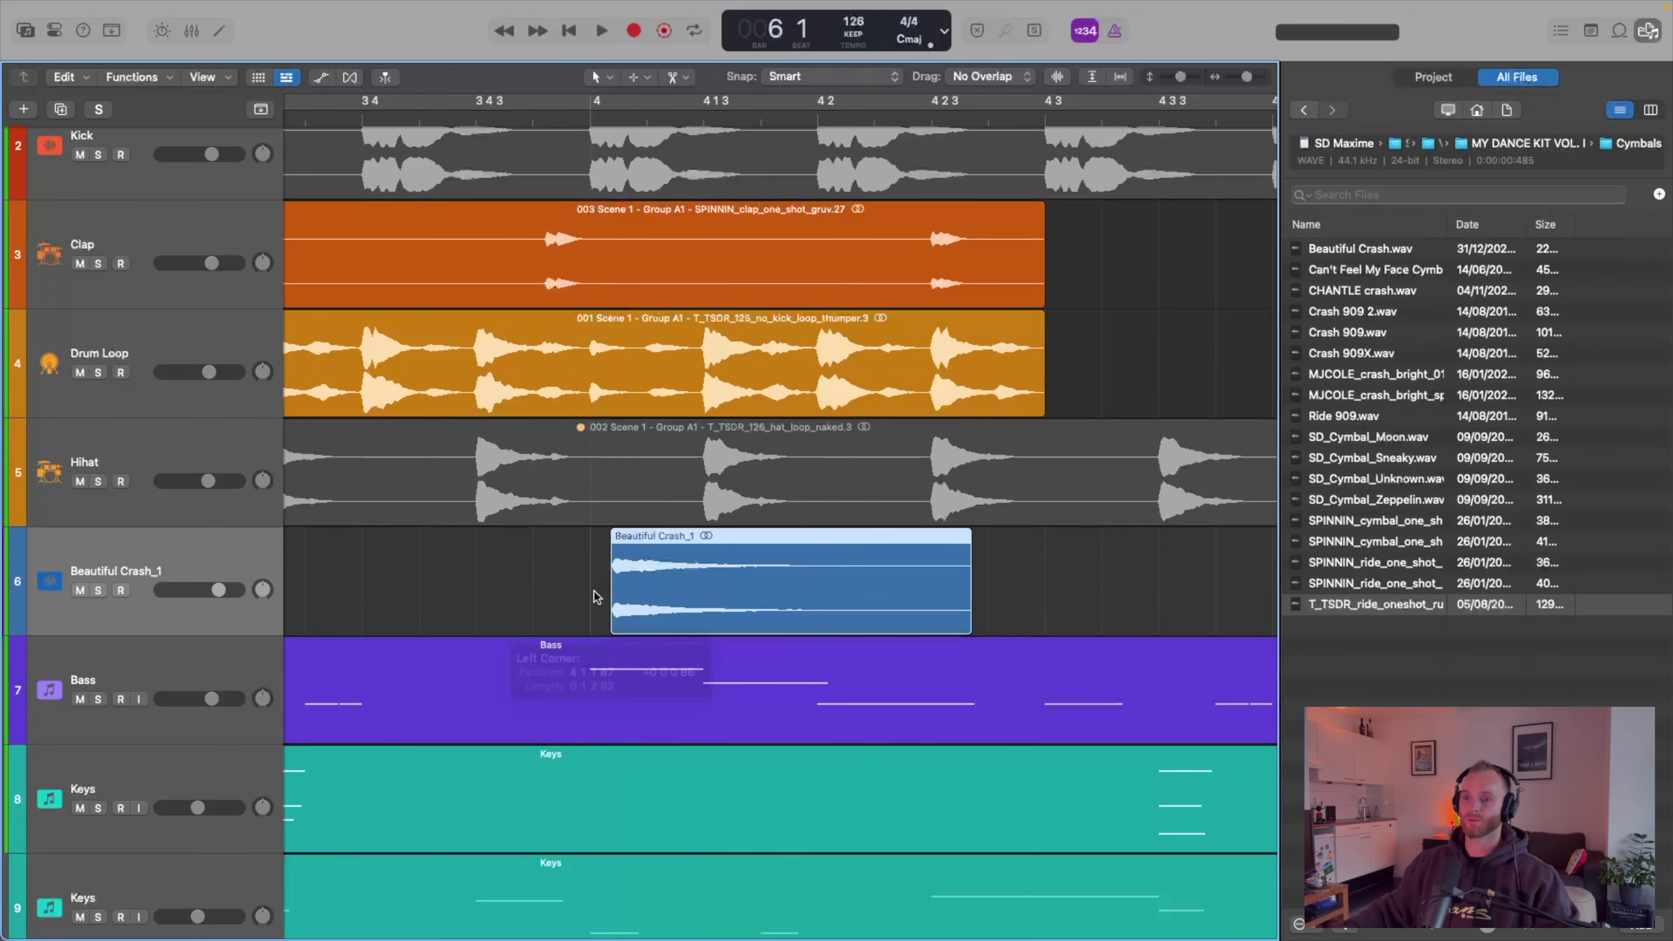
- Cut the trimmed crash region and paste copies at bar 4, beats 3 and 4 of bar 4, and bar 5
{"action": "key", "text": "Delete"}
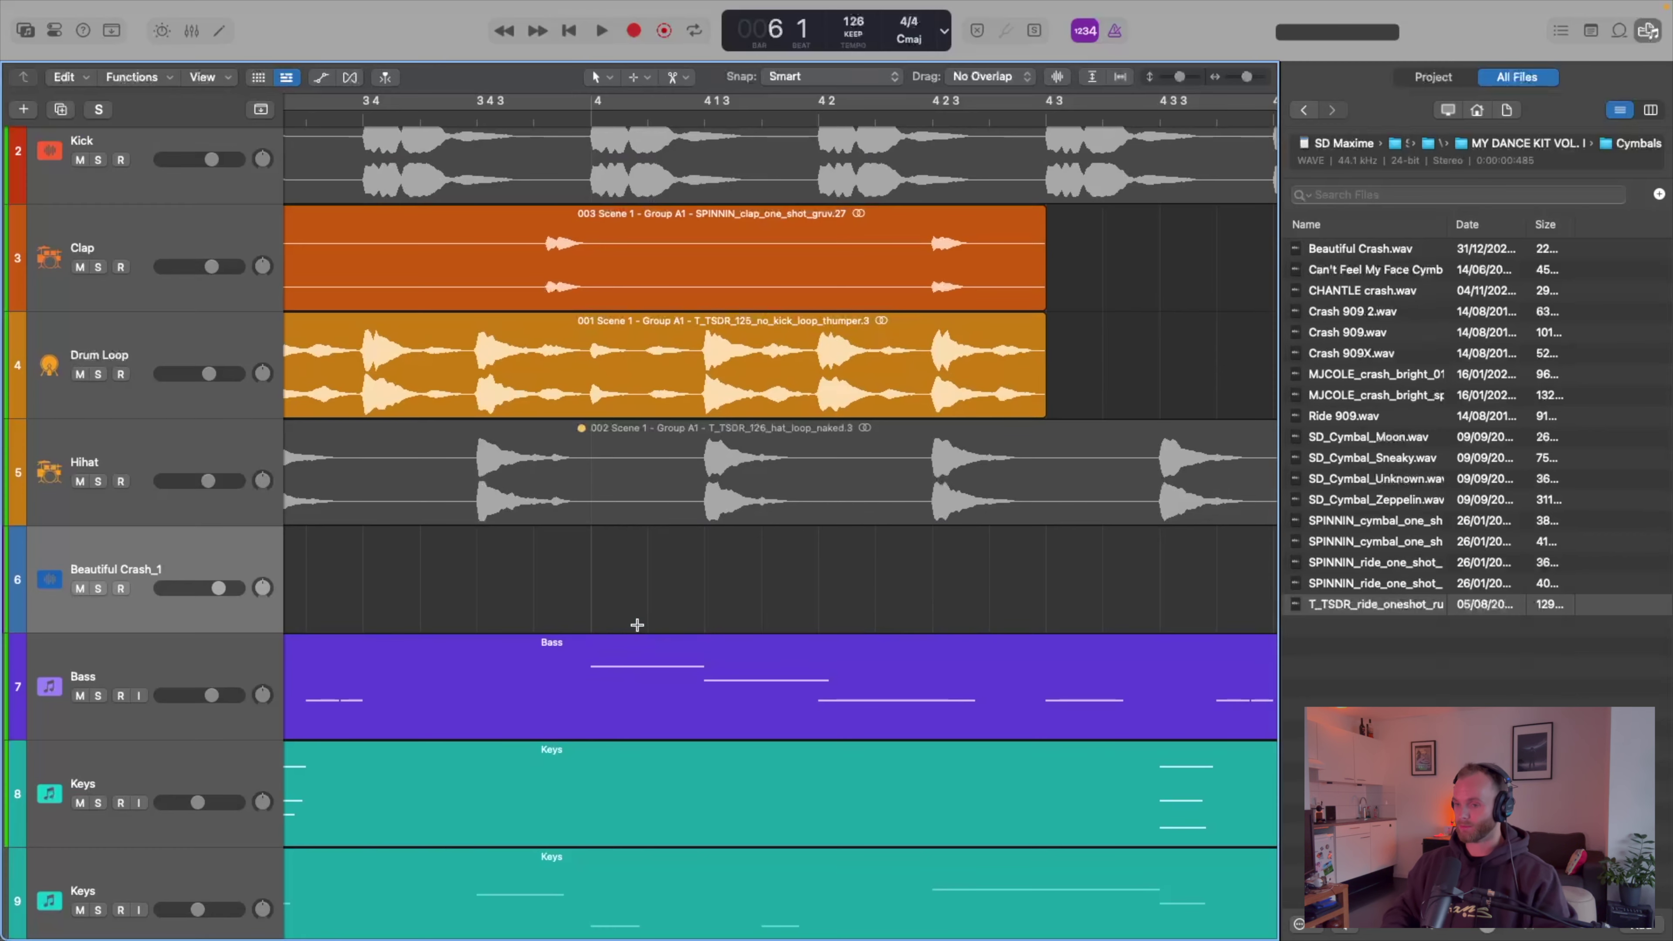
{"action": "key", "text": "super+Left"}
{"action": "left_click_drag", "start_coordinate": [673, 117], "coordinate": [693, 116]}
{"action": "key", "text": "super+v"}
{"action": "left_click_drag", "start_coordinate": [874, 117], "coordinate": [903, 118]}
{"action": "key", "text": "super+v"}
{"action": "left_click", "coordinate": [1005, 119]}
{"action": "key", "text": "super+v"}
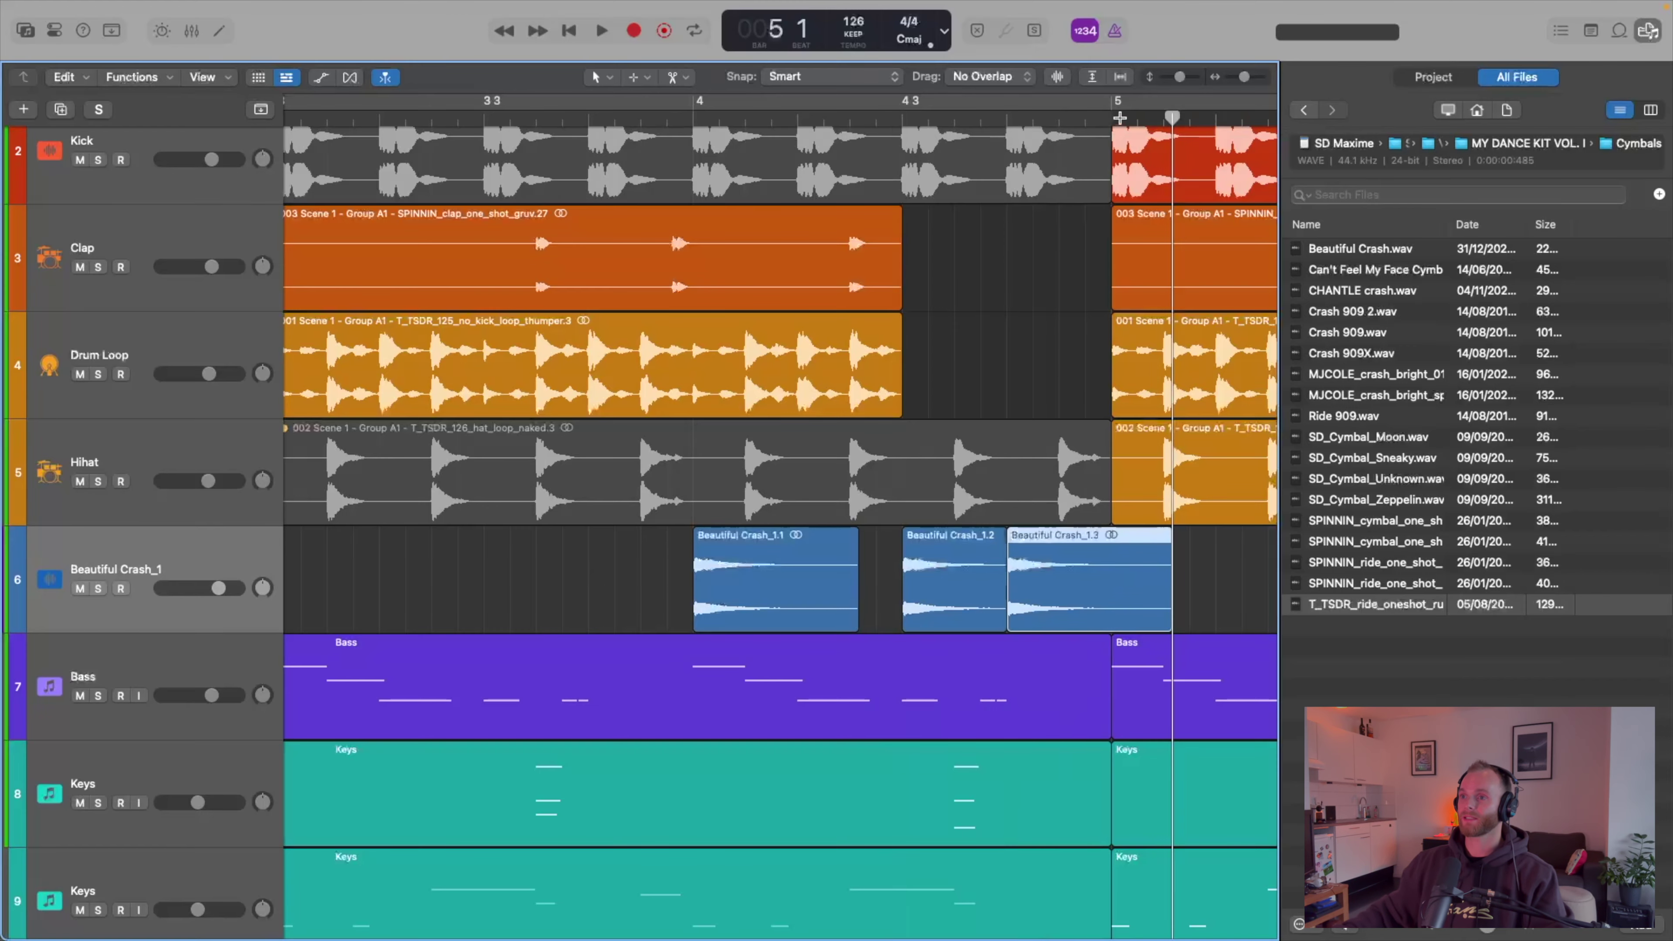
{"action": "left_click", "coordinate": [1110, 118]}
{"action": "key", "text": "super+v"}
- Play the transition with the pasted crashes from bar 3, closing the file browser
{"action": "key", "text": "super+Left"}
{"action": "key", "text": "super+Left"}
{"action": "key", "text": "super+Left"}
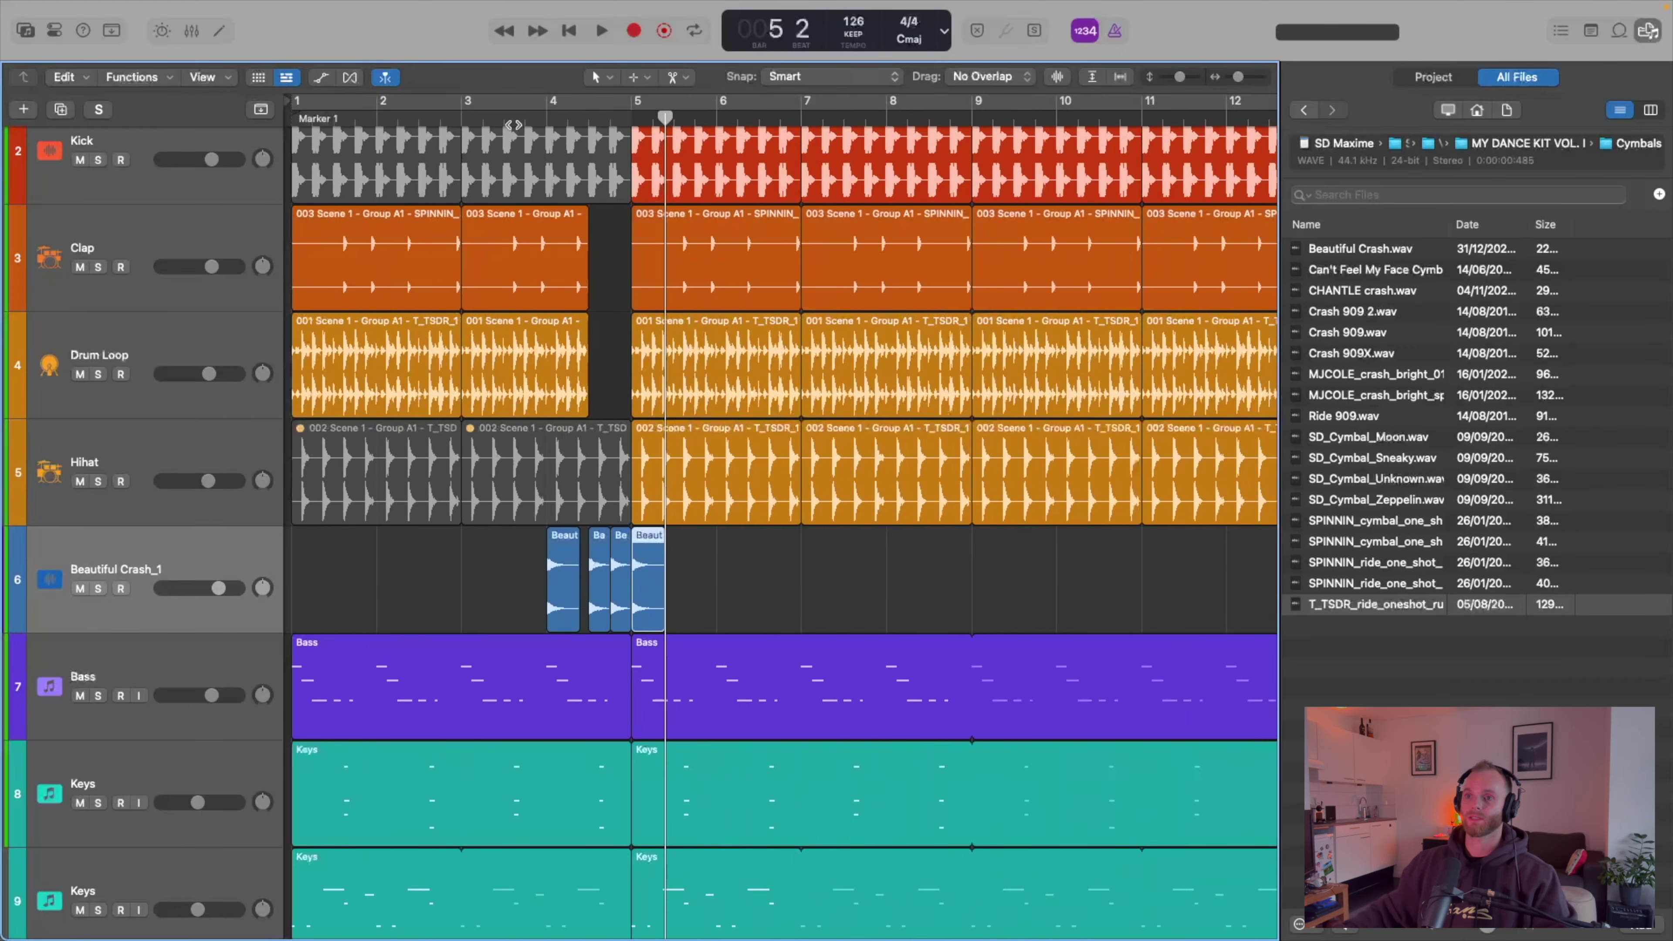
{"action": "left_click", "coordinate": [463, 125]}
{"action": "scroll", "coordinate": [507, 244], "scroll_direction": "up", "scroll_amount": 2}
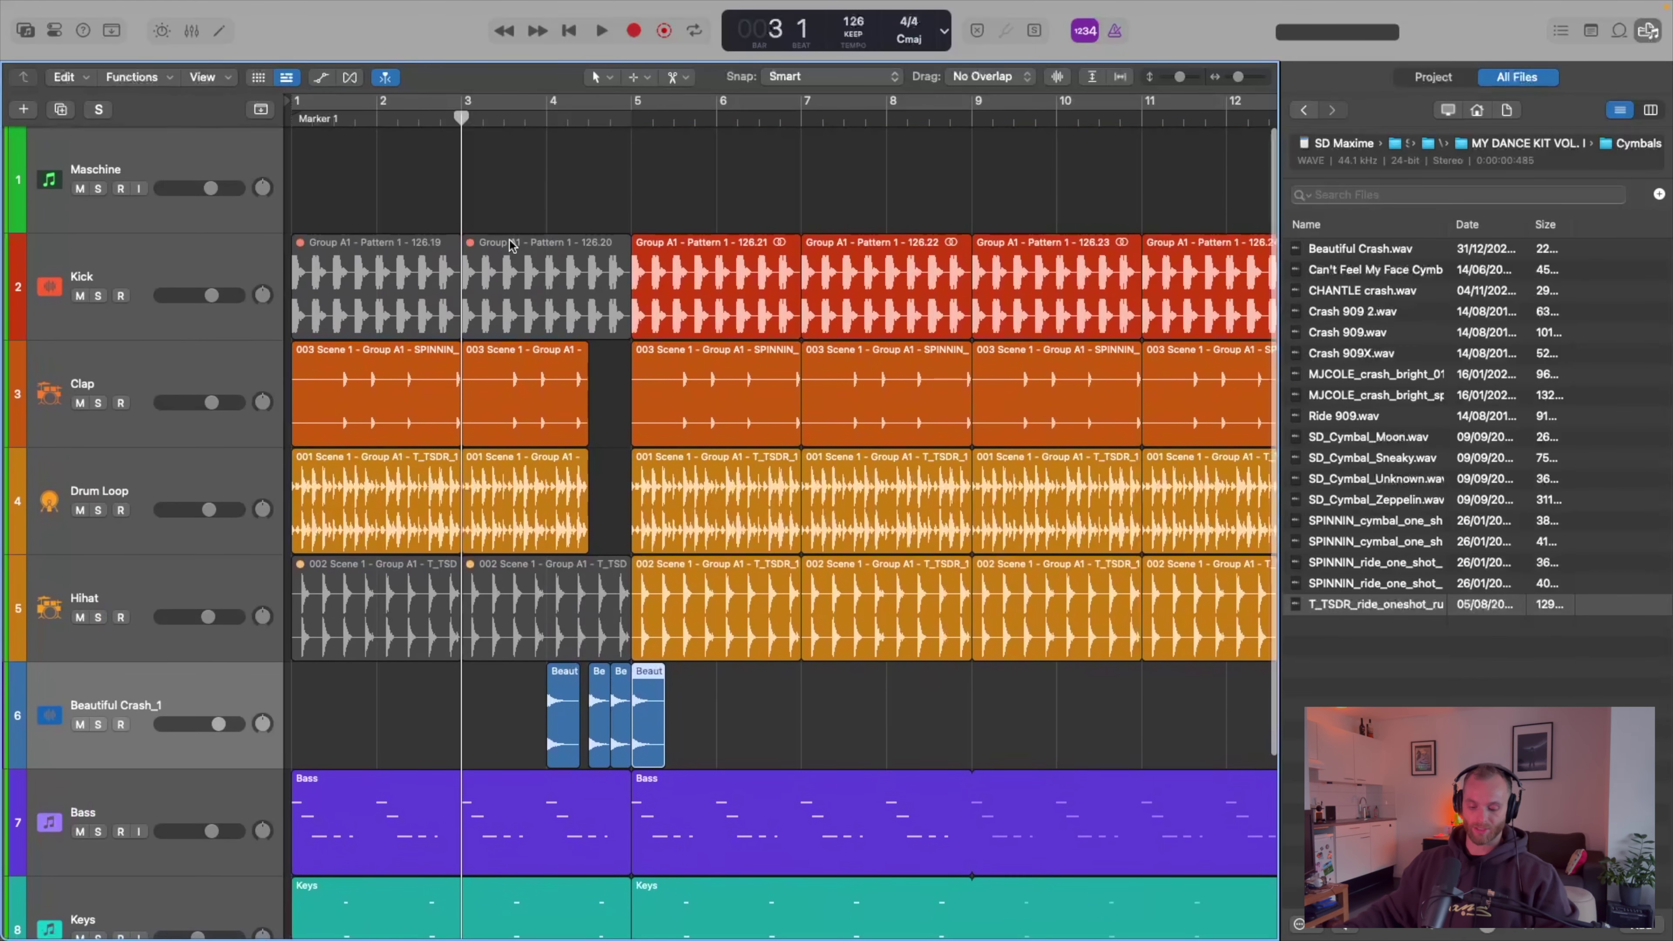
{"action": "key", "text": "super+Up"}
{"action": "key", "text": "space"}
{"action": "key", "text": "f"}
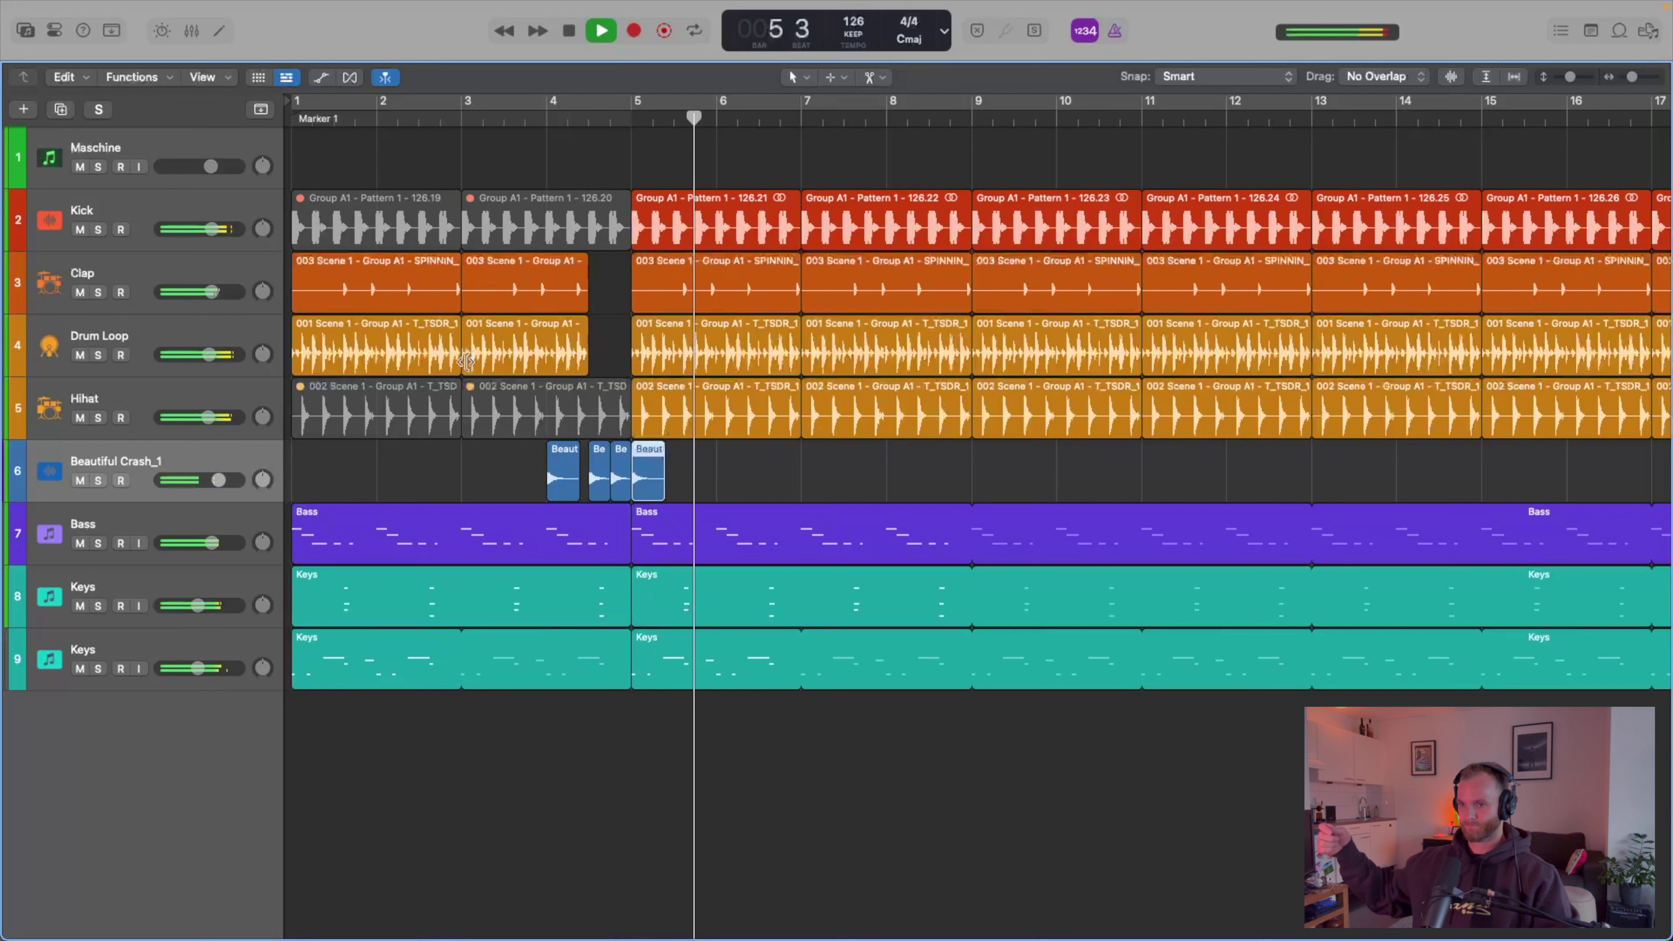
{"action": "key", "text": "space"}
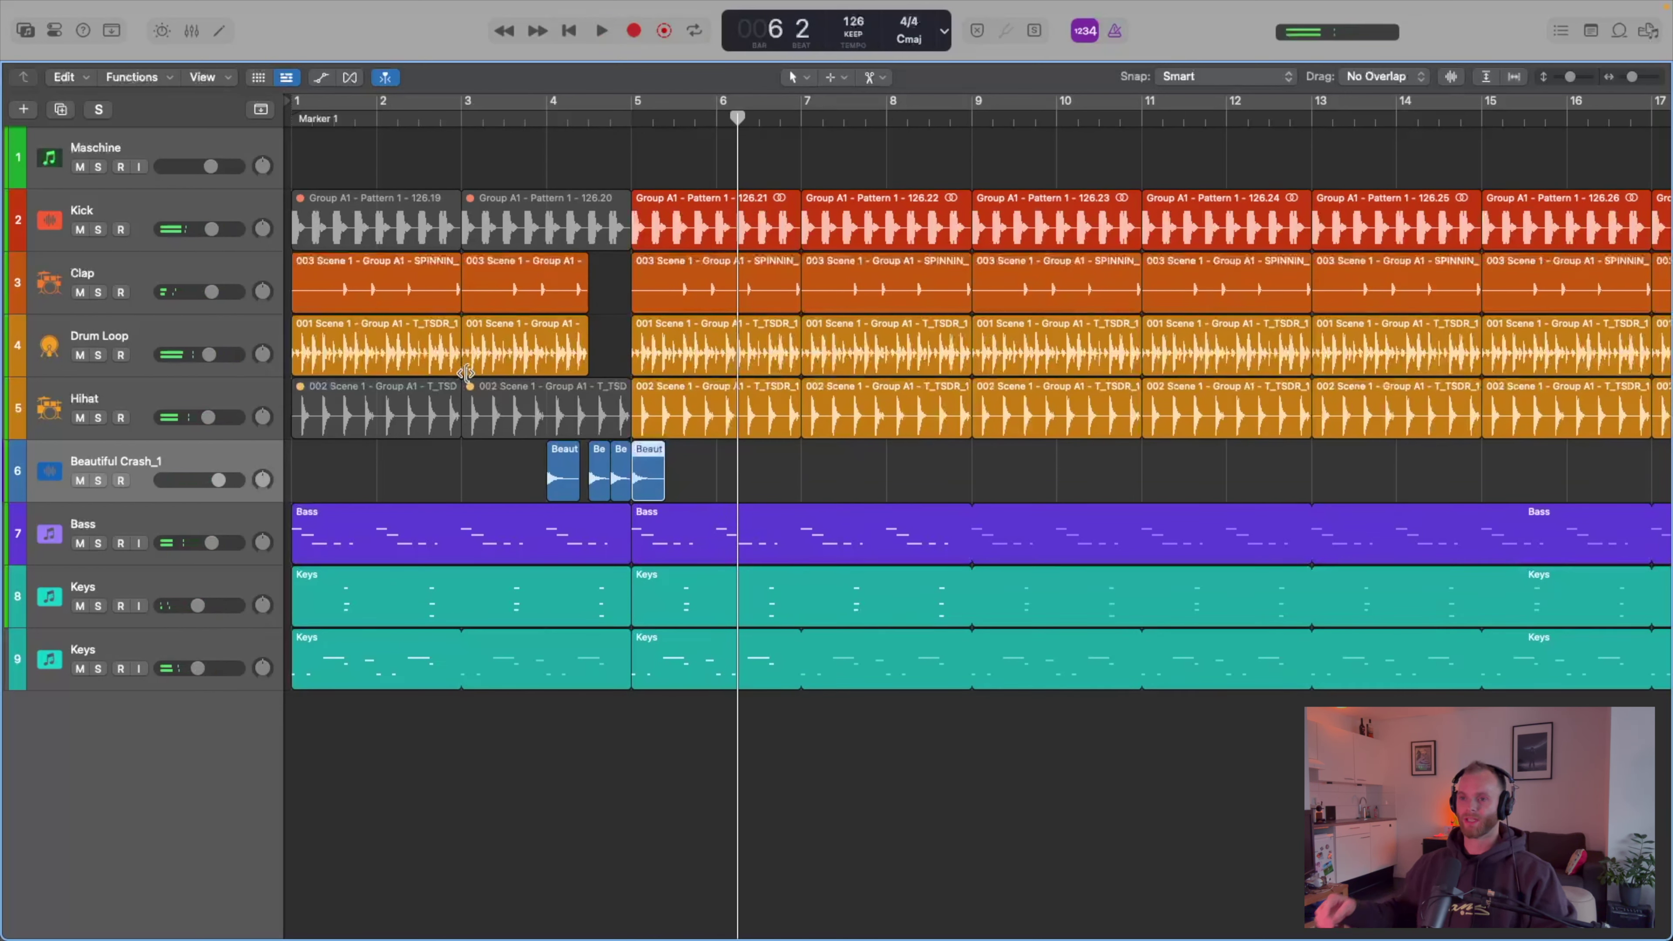
- Add another audio track below the crash track and open the FX folder of the MY DANCE KIT samples
{"action": "scroll", "coordinate": [466, 373], "scroll_direction": "right", "scroll_amount": 1}
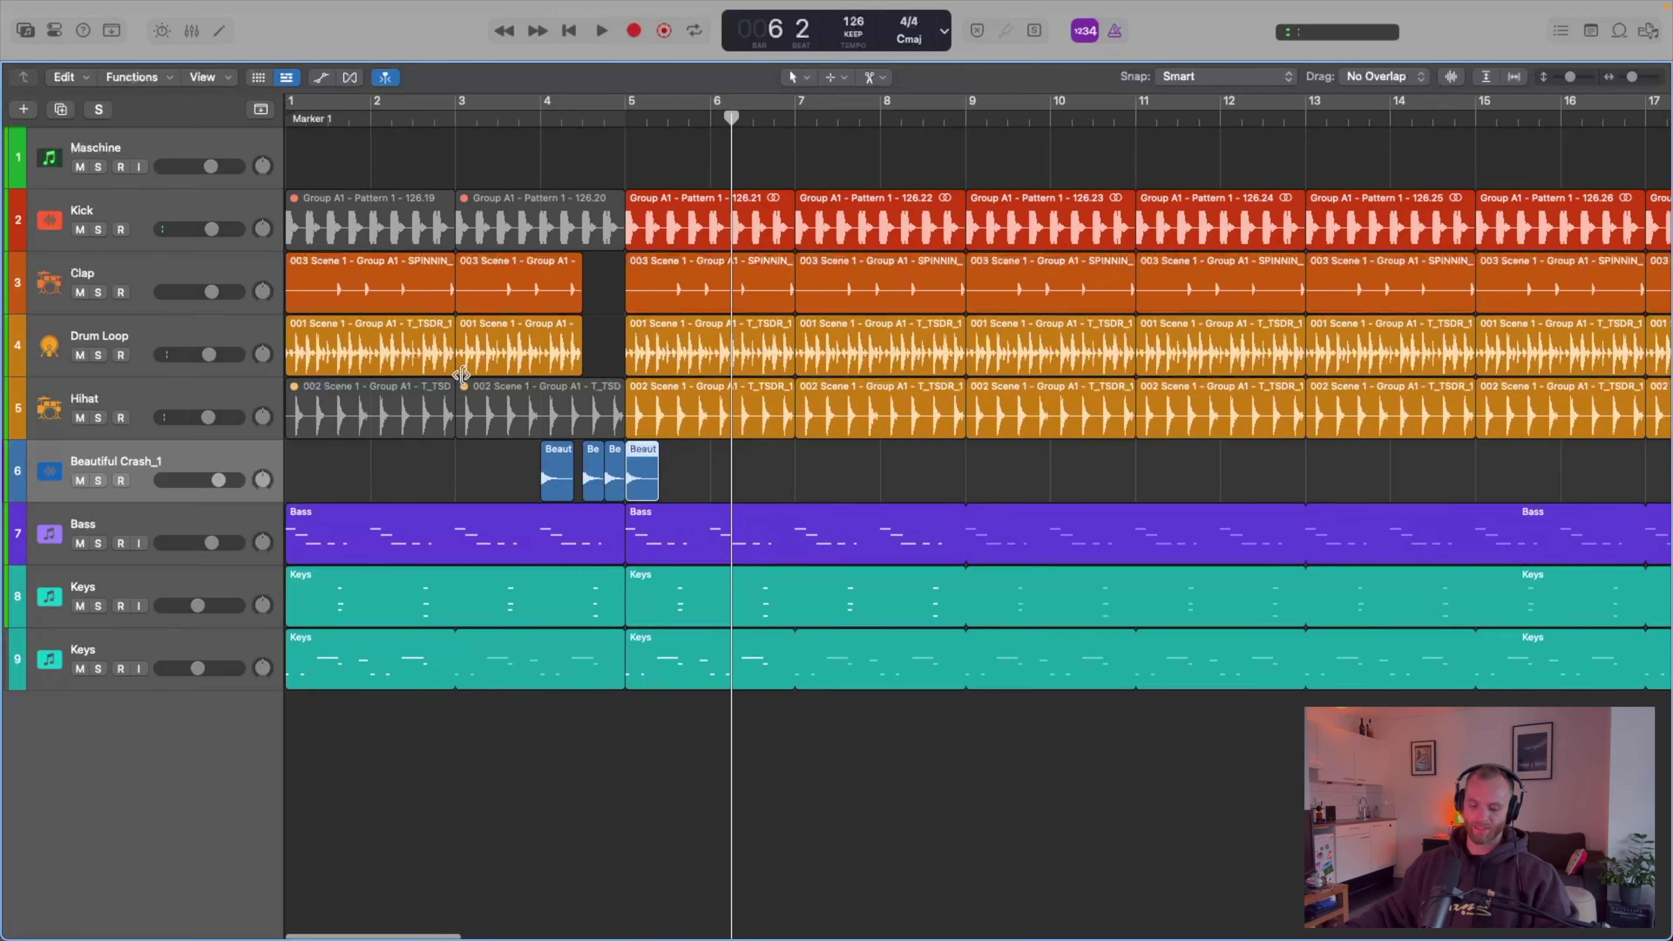
{"action": "key", "text": "alt+super+a"}
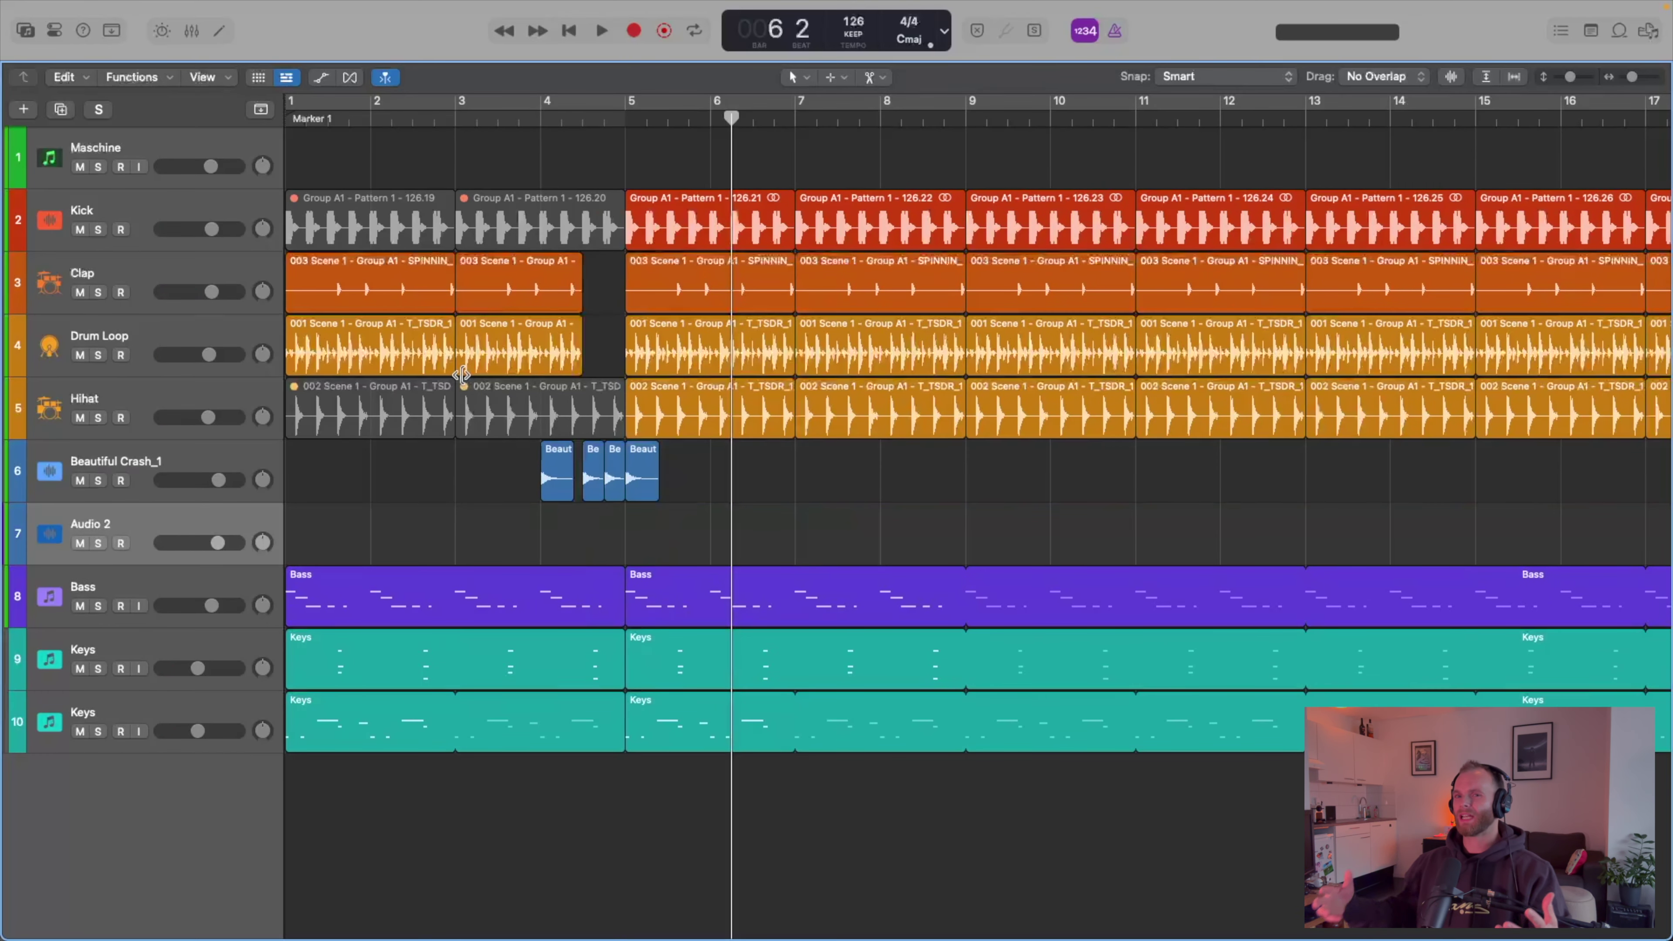
{"action": "left_click", "coordinate": [1648, 31]}
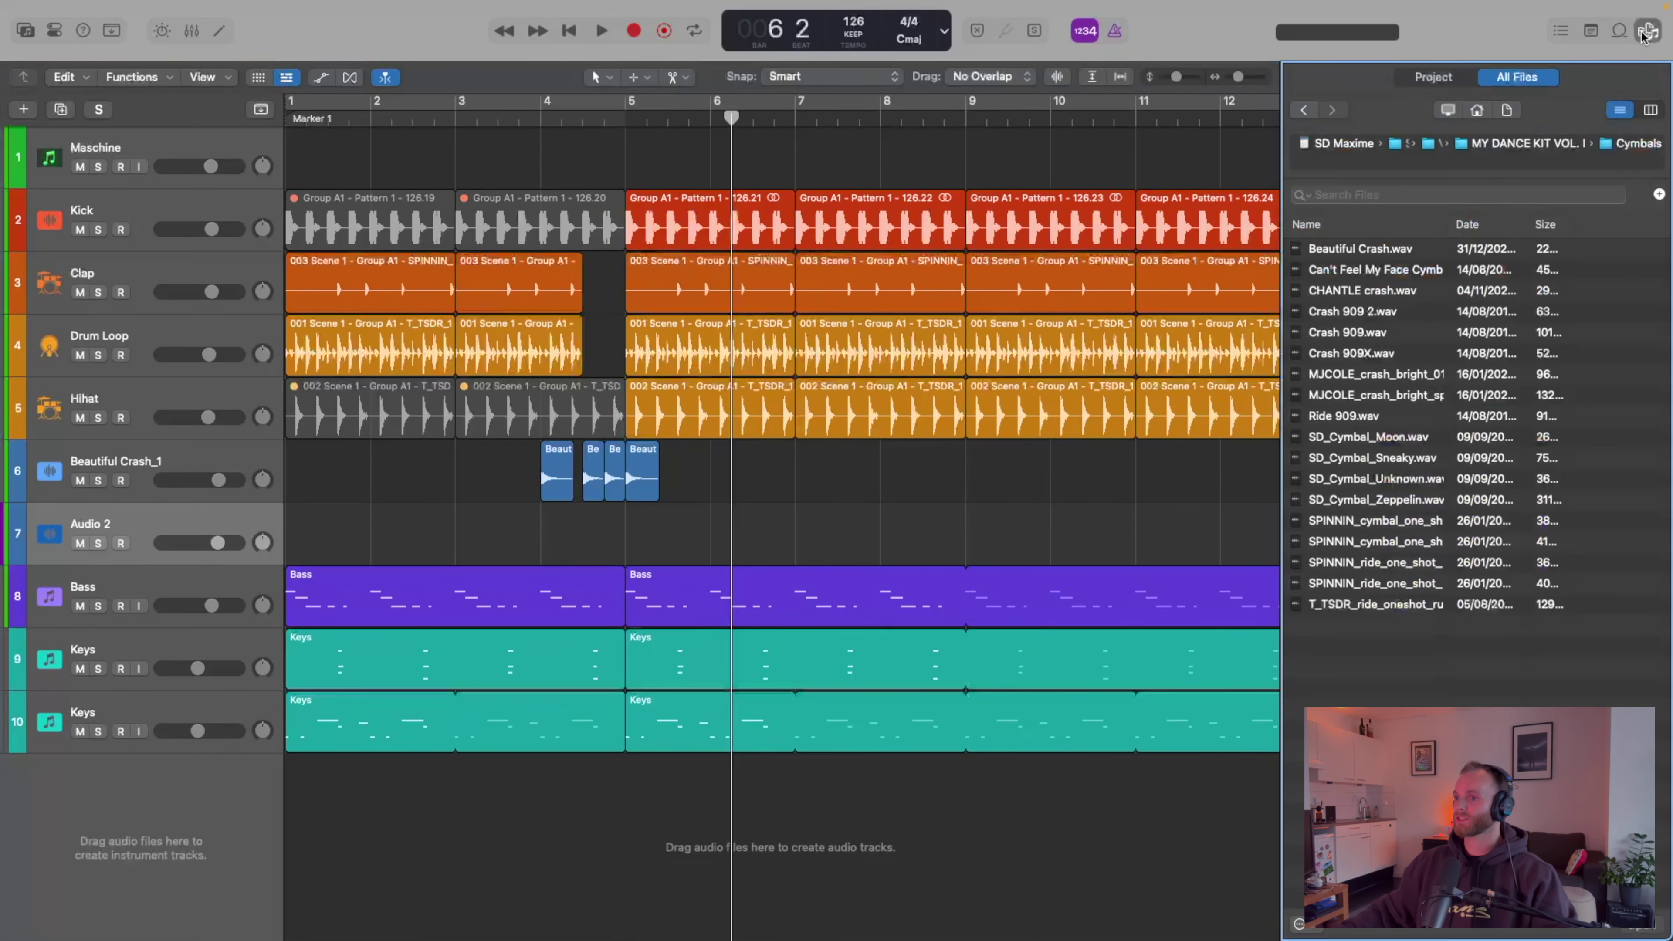
{"action": "left_click", "coordinate": [1304, 113]}
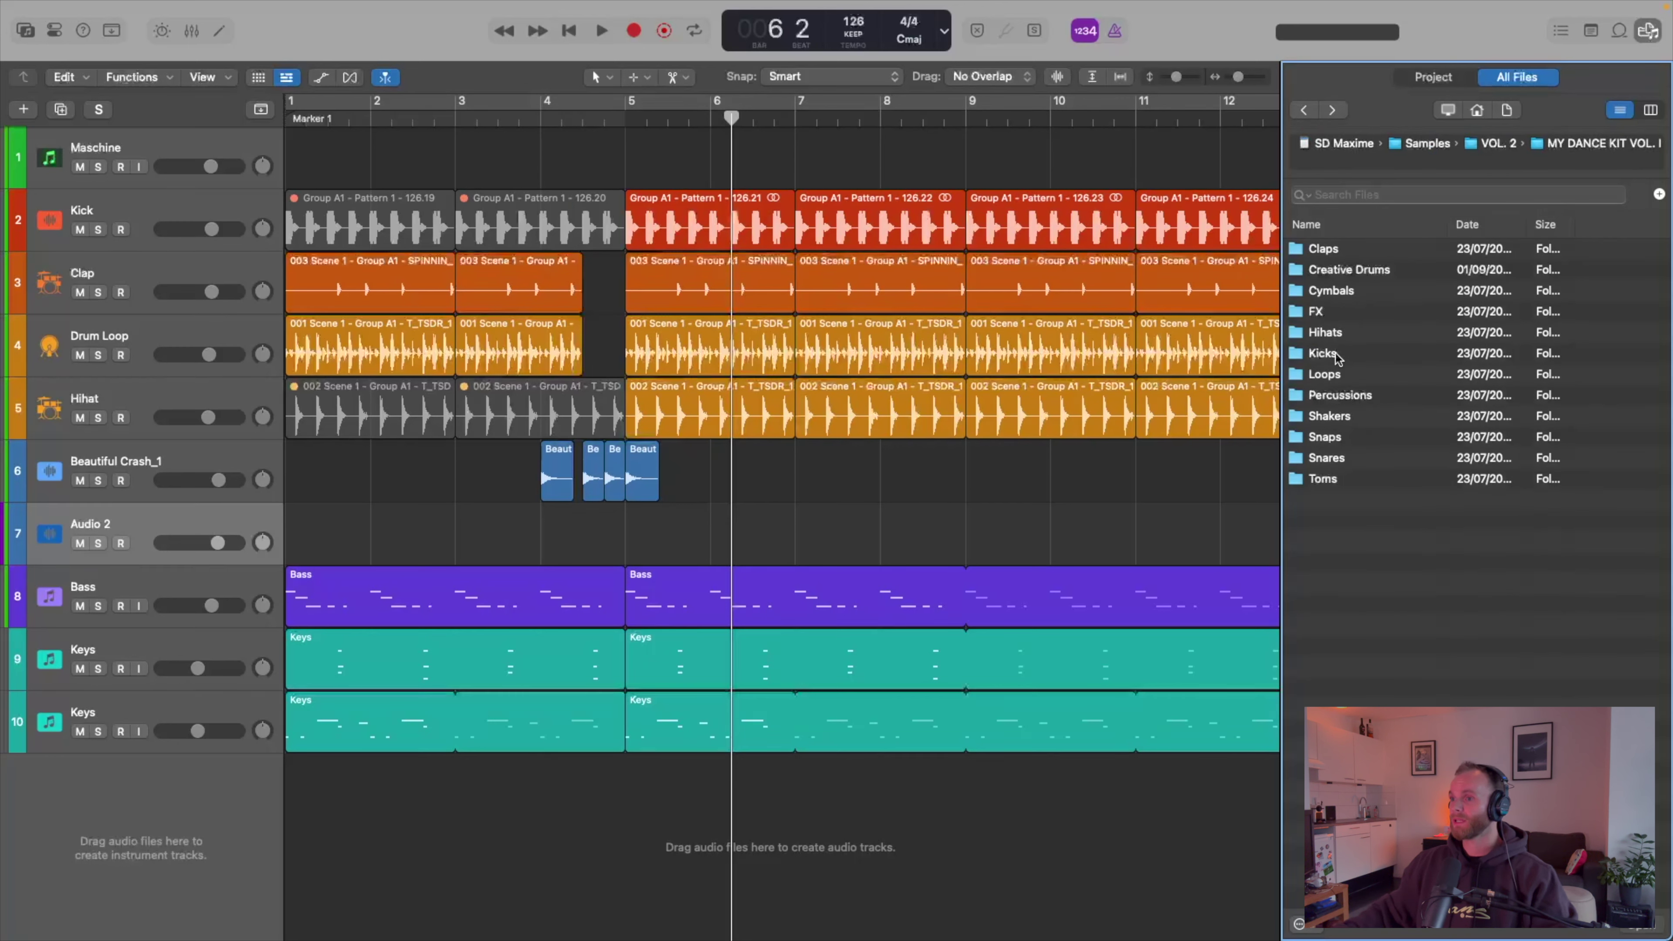
{"action": "left_click", "coordinate": [1324, 313]}
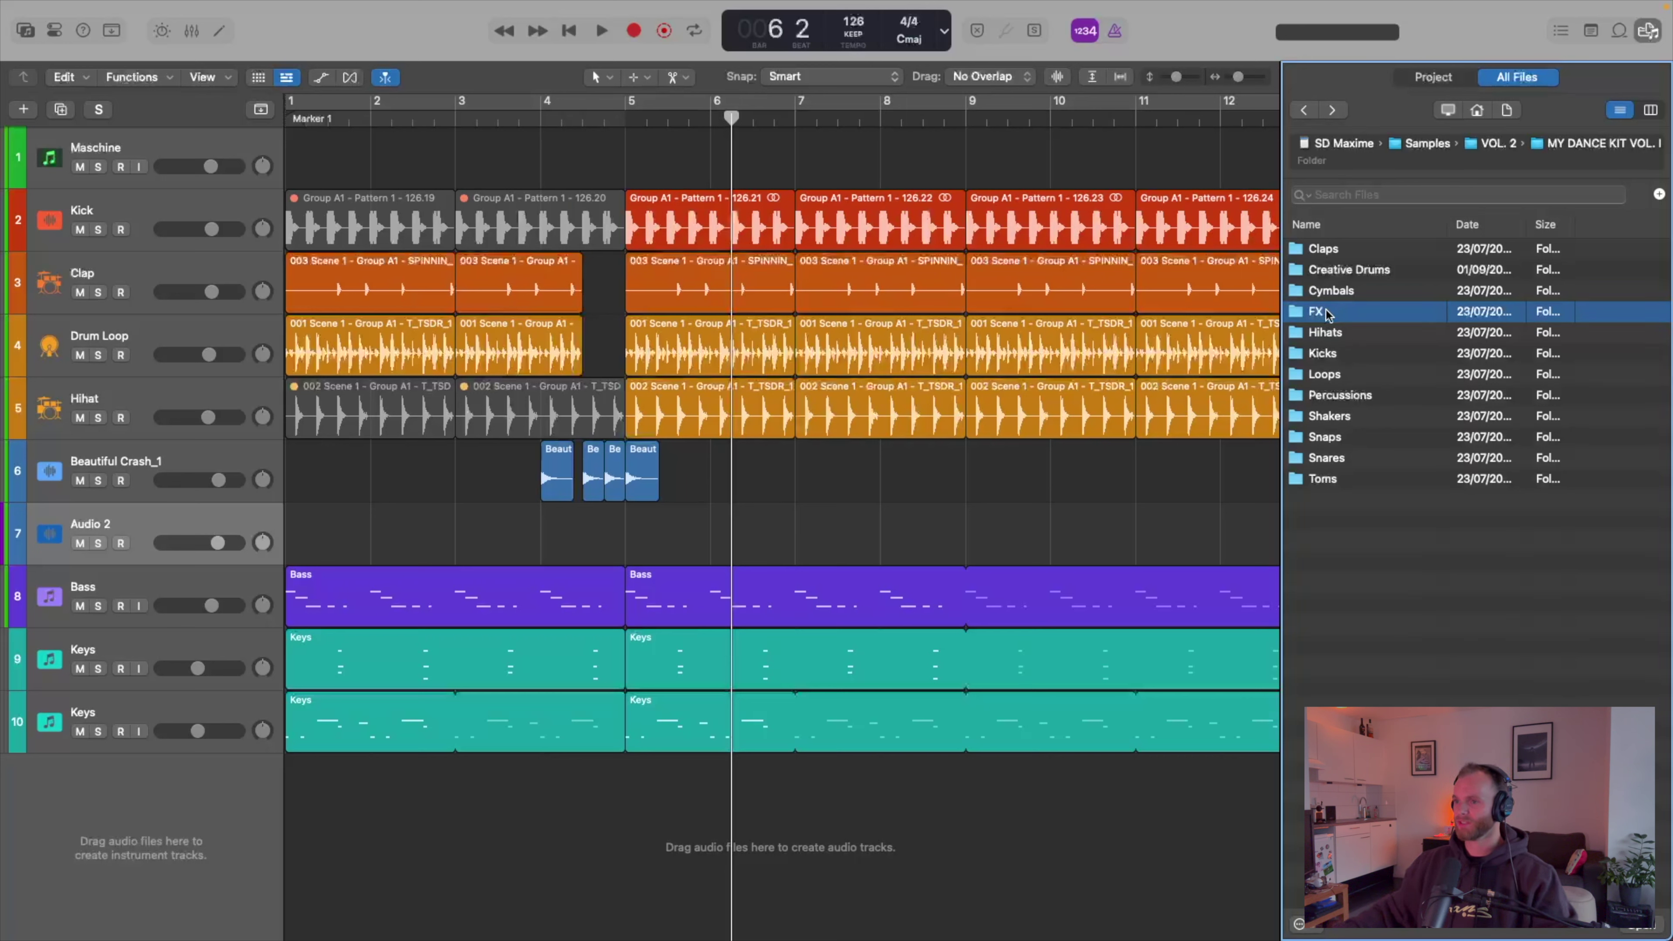
{"action": "double_click", "coordinate": [1326, 313]}
- Audition DREZO_riser_03.wav and the GOODNESS Reverse Crash sample, and place the reverse crash on the new track at beat 3 of bar 4
{"action": "left_click", "coordinate": [1406, 417]}
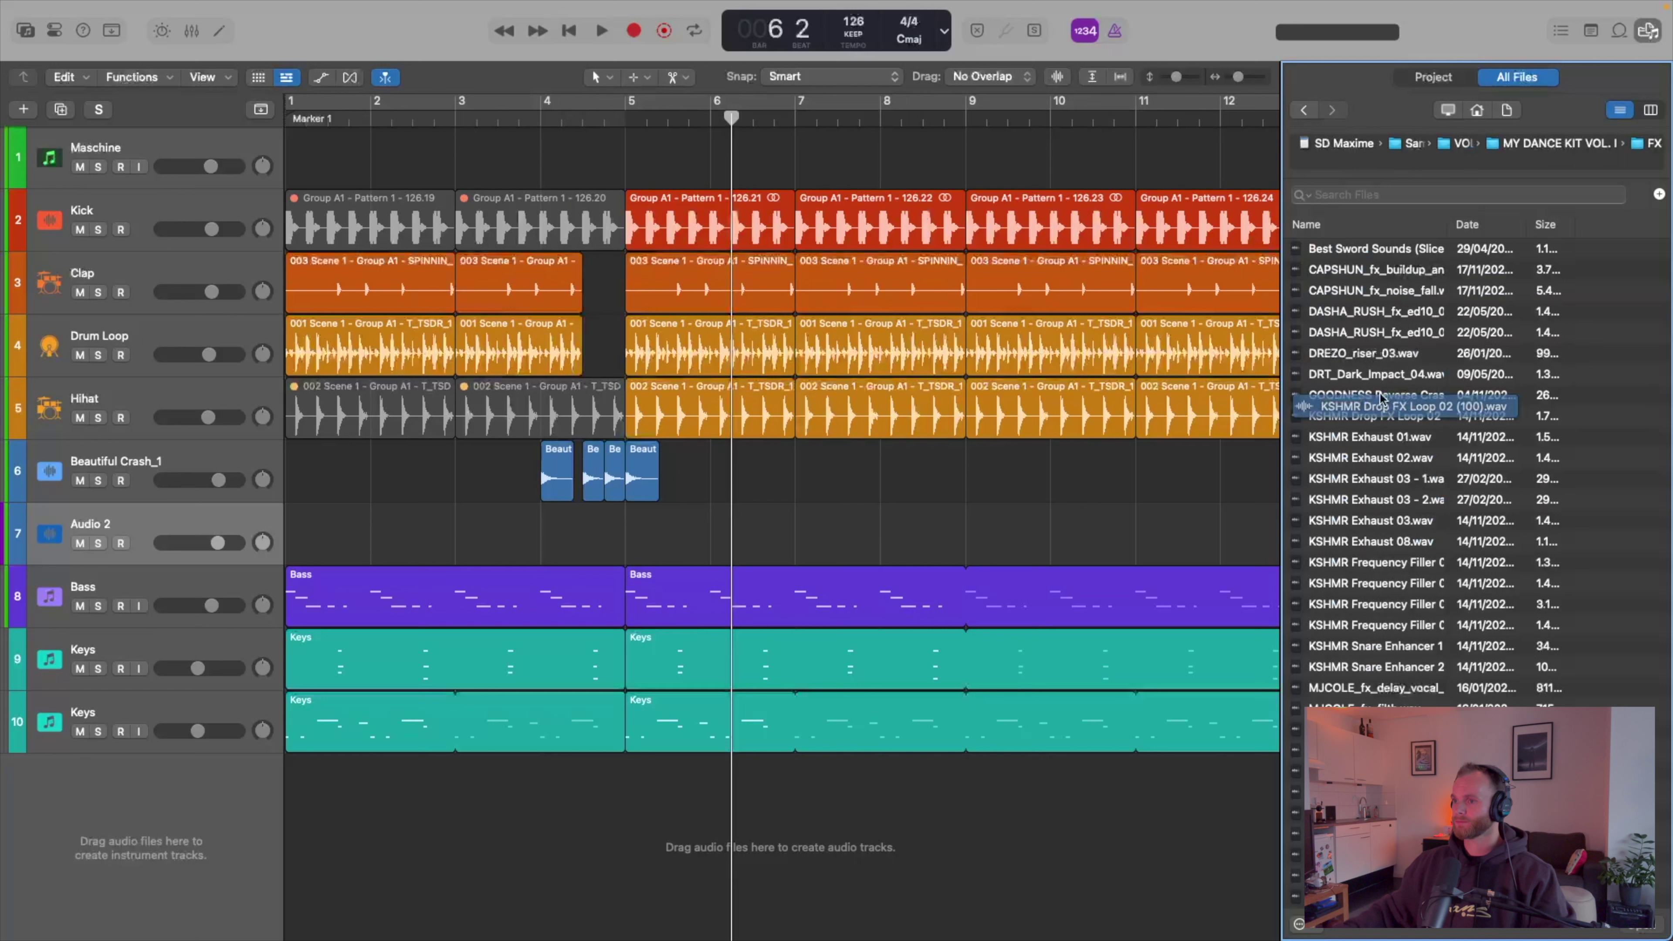
{"action": "left_click", "coordinate": [1350, 354]}
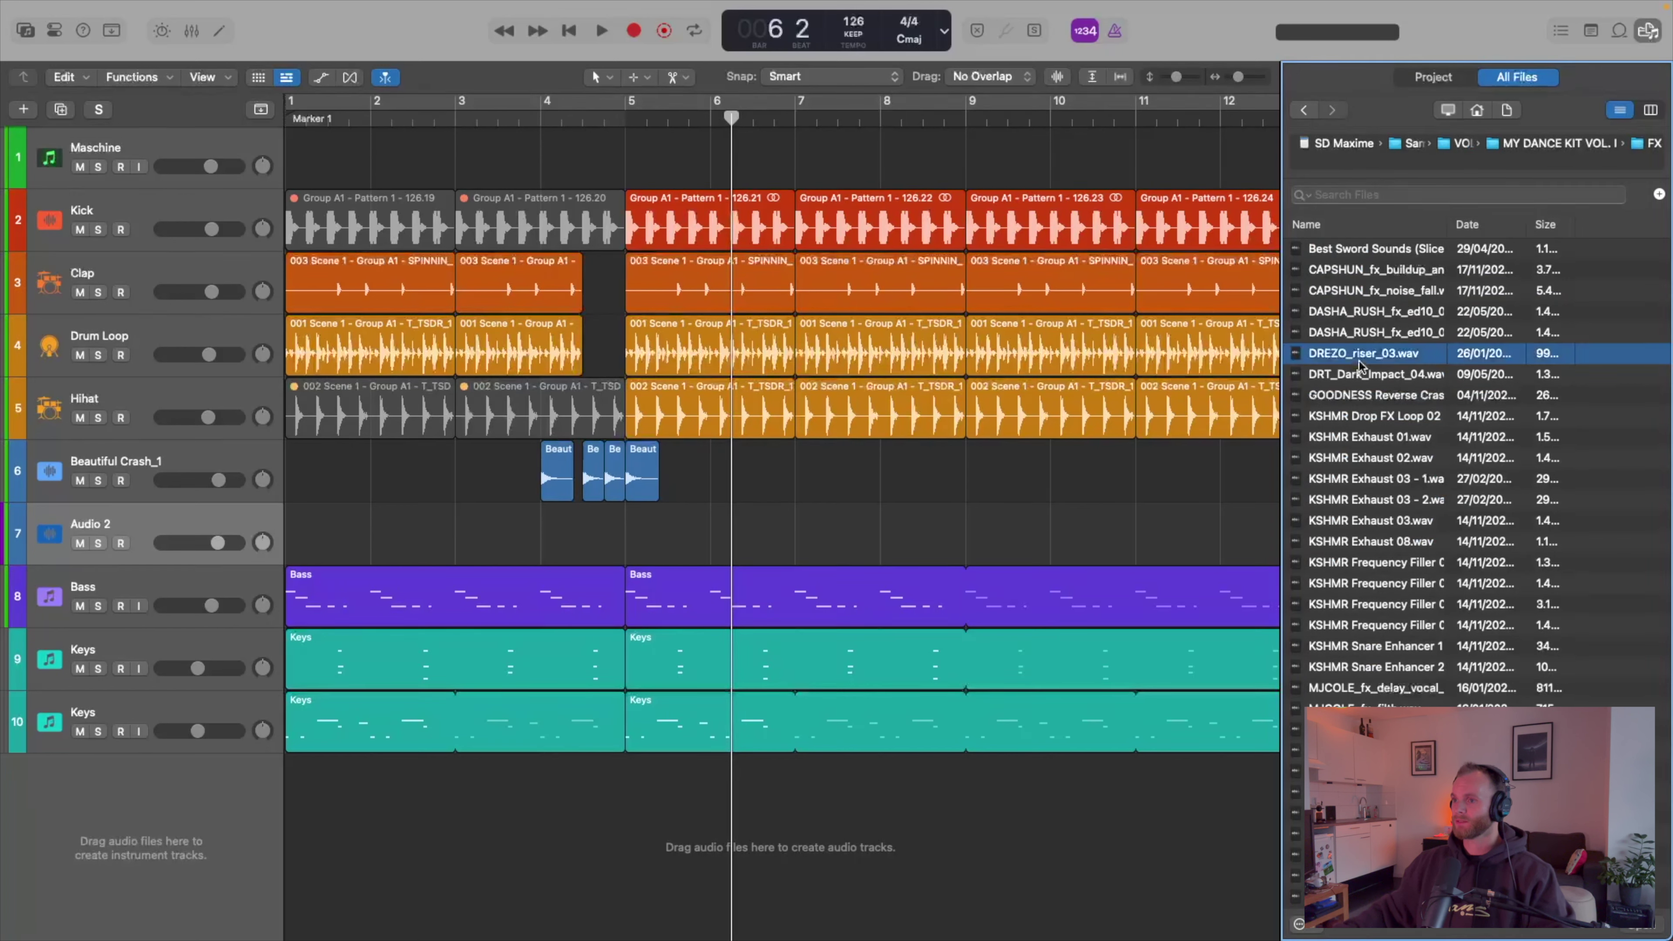
{"action": "left_click", "coordinate": [1335, 396]}
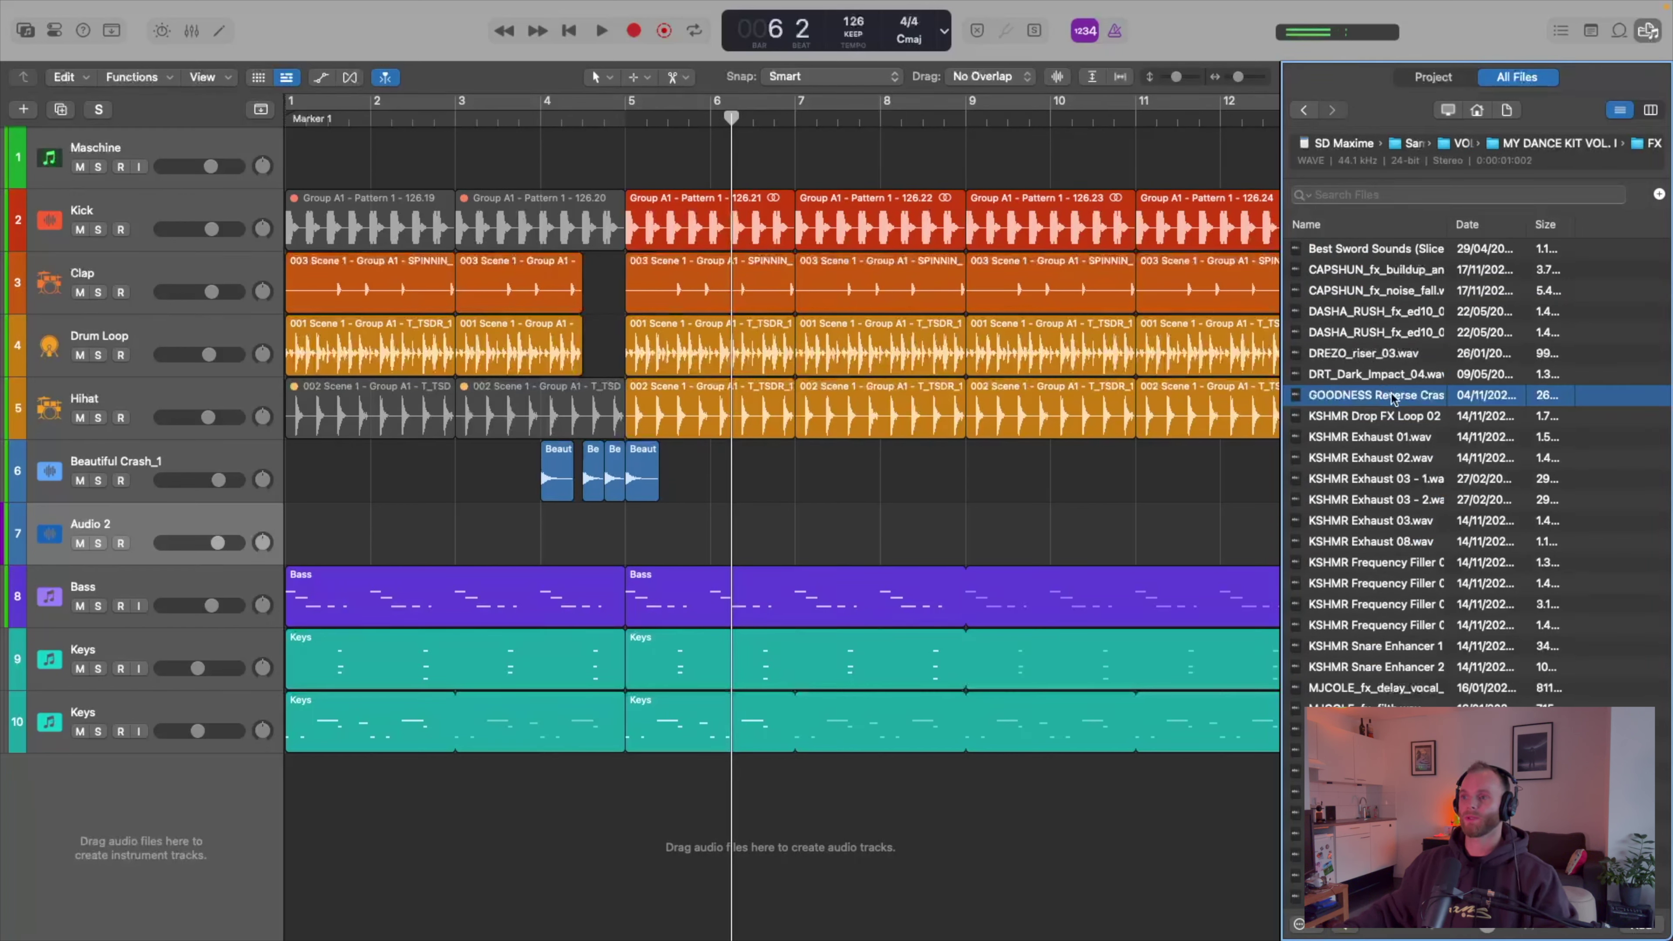
{"action": "left_click_drag", "start_coordinate": [1390, 395], "coordinate": [585, 530]}
- Shift the GOODNESS Reverse Crash region slightly earlier so that it ends exactly at bar 5
{"action": "scroll", "coordinate": [586, 527], "scroll_direction": "up", "scroll_amount": 5}
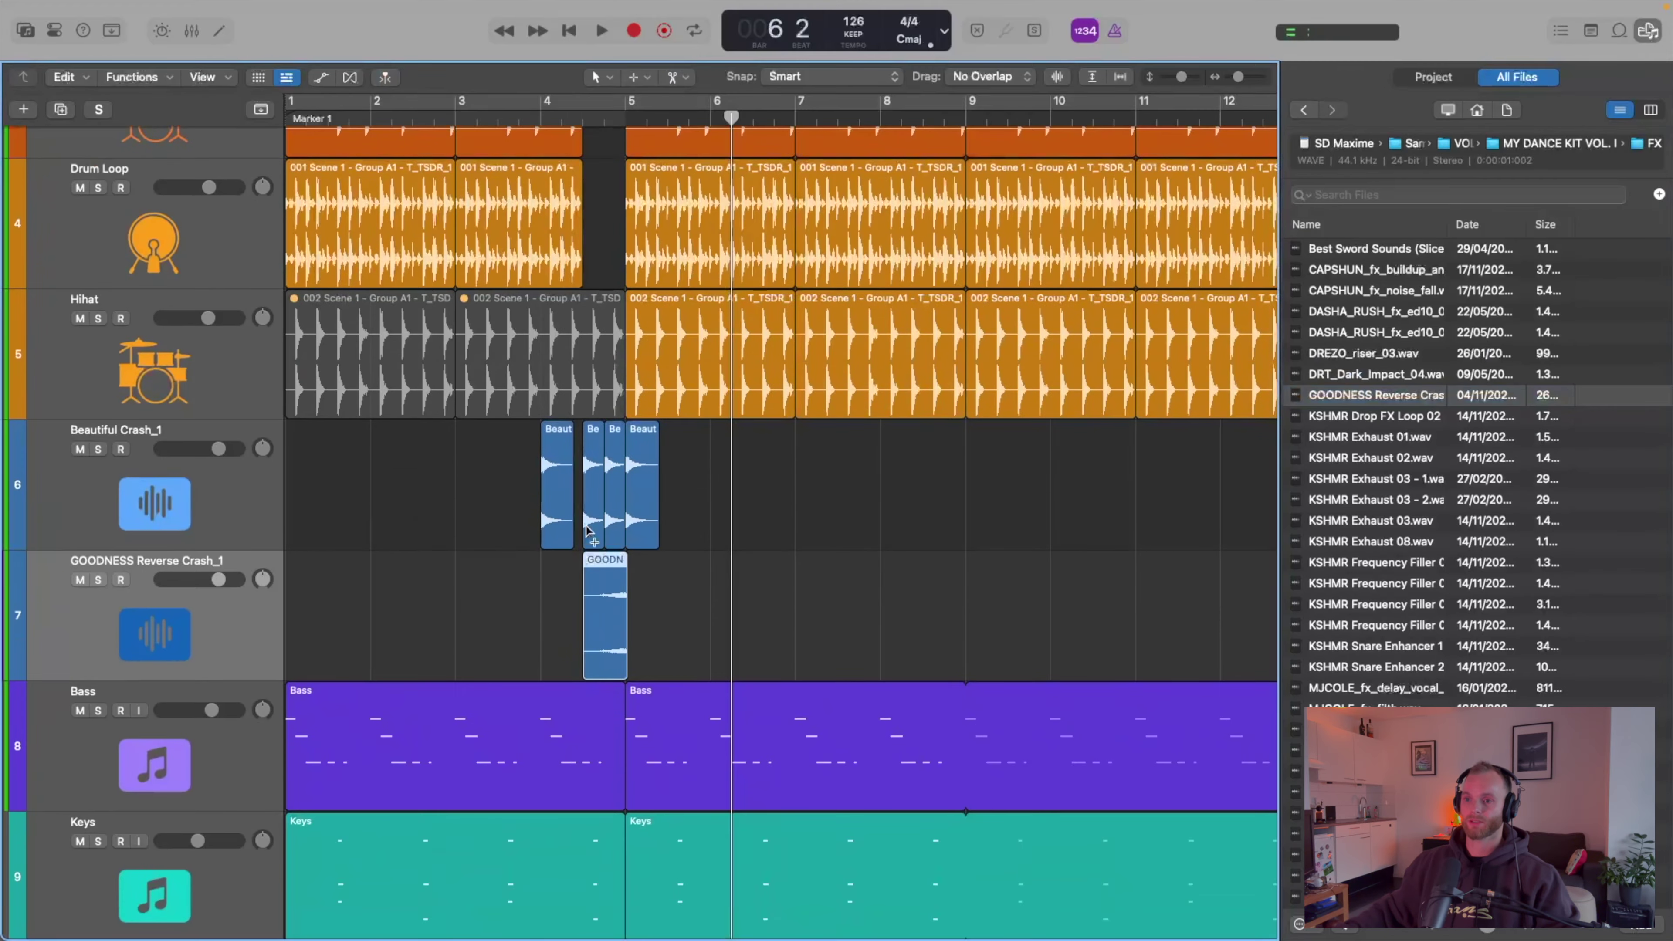
{"action": "scroll", "coordinate": [586, 526], "scroll_direction": "right", "scroll_amount": 8}
{"action": "key", "text": "f"}
{"action": "scroll", "coordinate": [1014, 634], "scroll_direction": "right", "scroll_amount": 3}
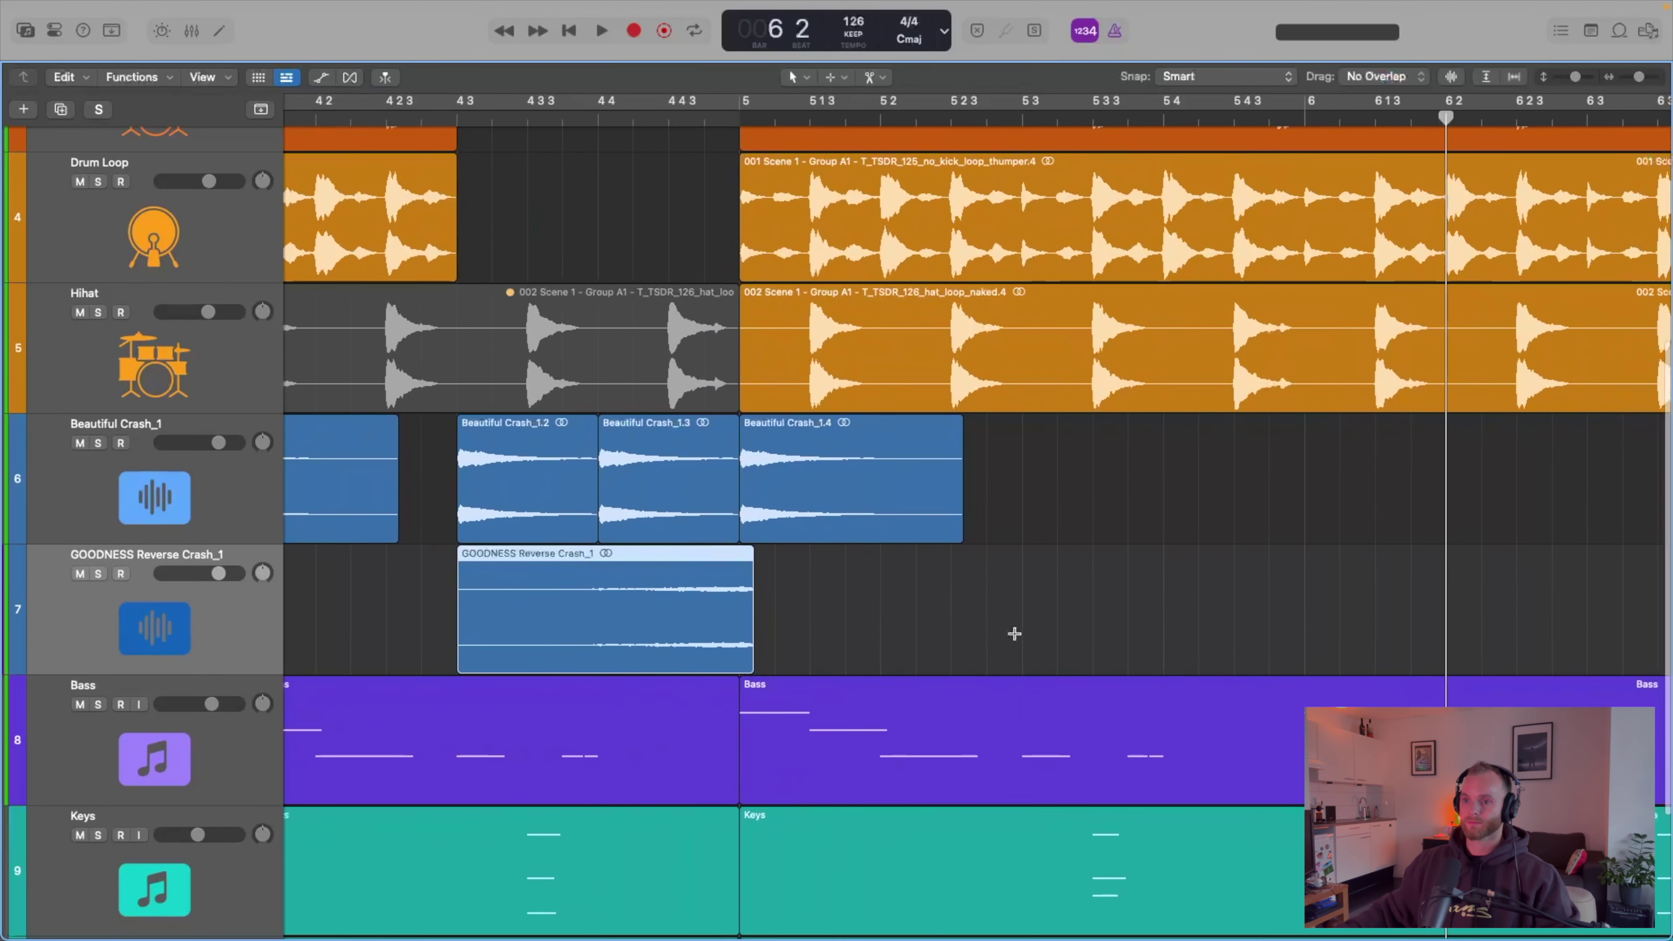
{"action": "scroll", "coordinate": [988, 635], "scroll_direction": "up", "scroll_amount": 3}
{"action": "left_click_drag", "start_coordinate": [703, 648], "coordinate": [746, 641]}
{"action": "scroll", "coordinate": [694, 645], "scroll_direction": "right", "scroll_amount": 4}
{"action": "scroll", "coordinate": [747, 641], "scroll_direction": "left", "scroll_amount": 6}
{"action": "scroll", "coordinate": [721, 640], "scroll_direction": "right", "scroll_amount": 3}
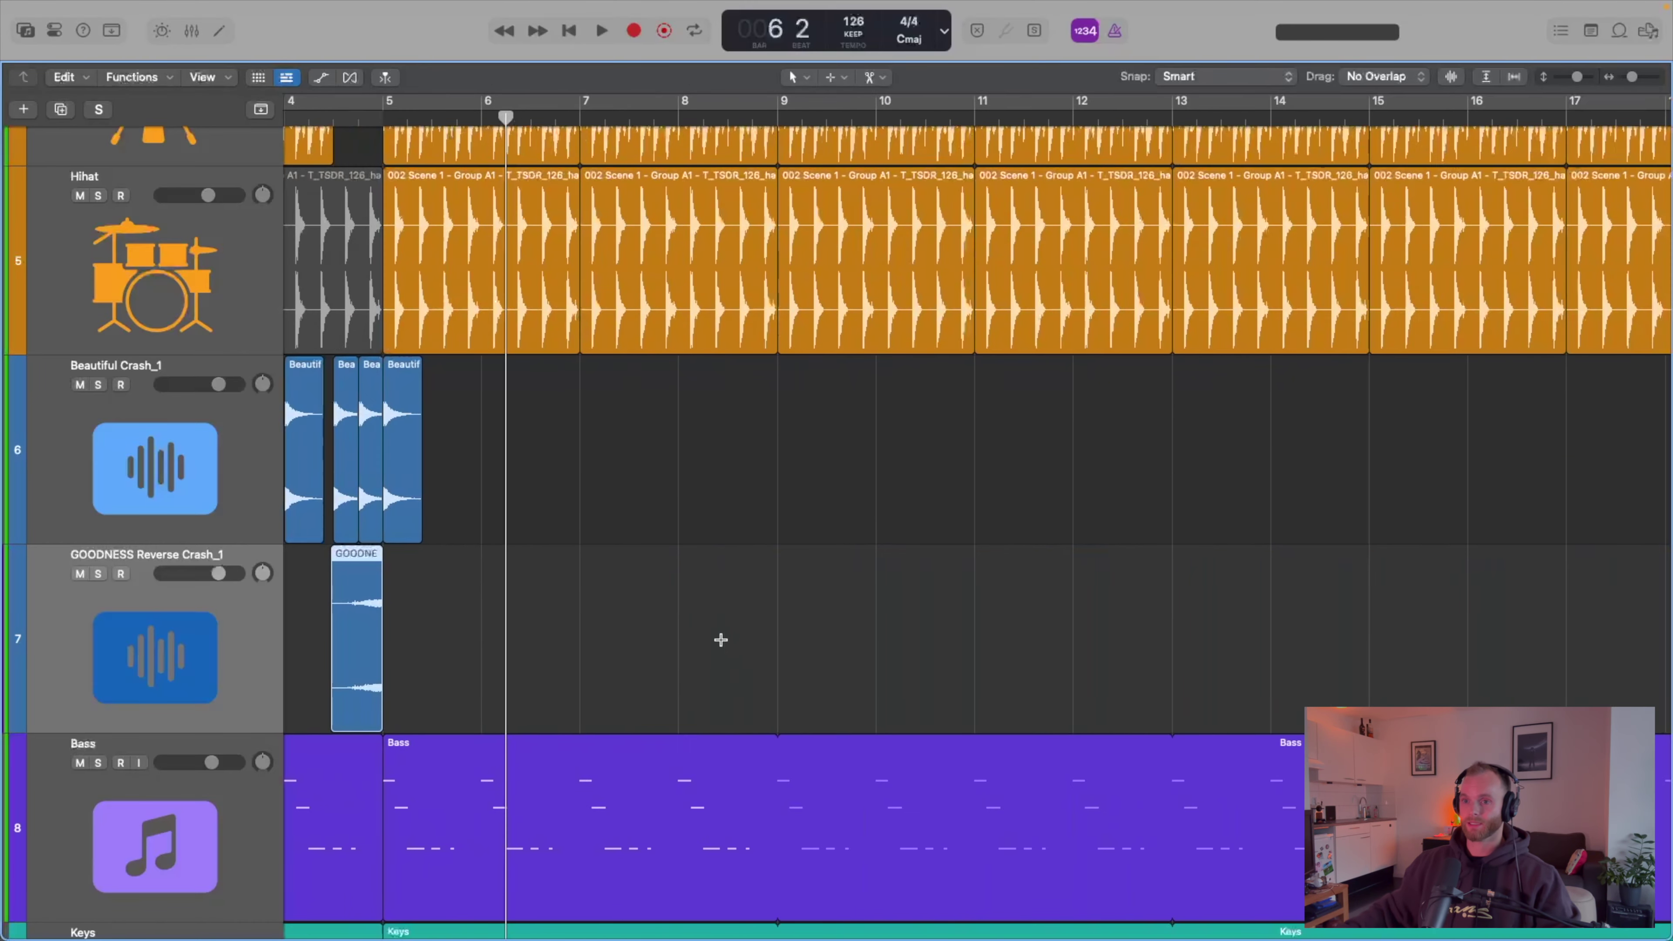
- Play the transition with the reverse crash from beat 4 of bar 3, making the track rows taller
{"action": "key", "text": "Return"}
{"action": "scroll", "coordinate": [785, 606], "scroll_direction": "down", "scroll_amount": 5}
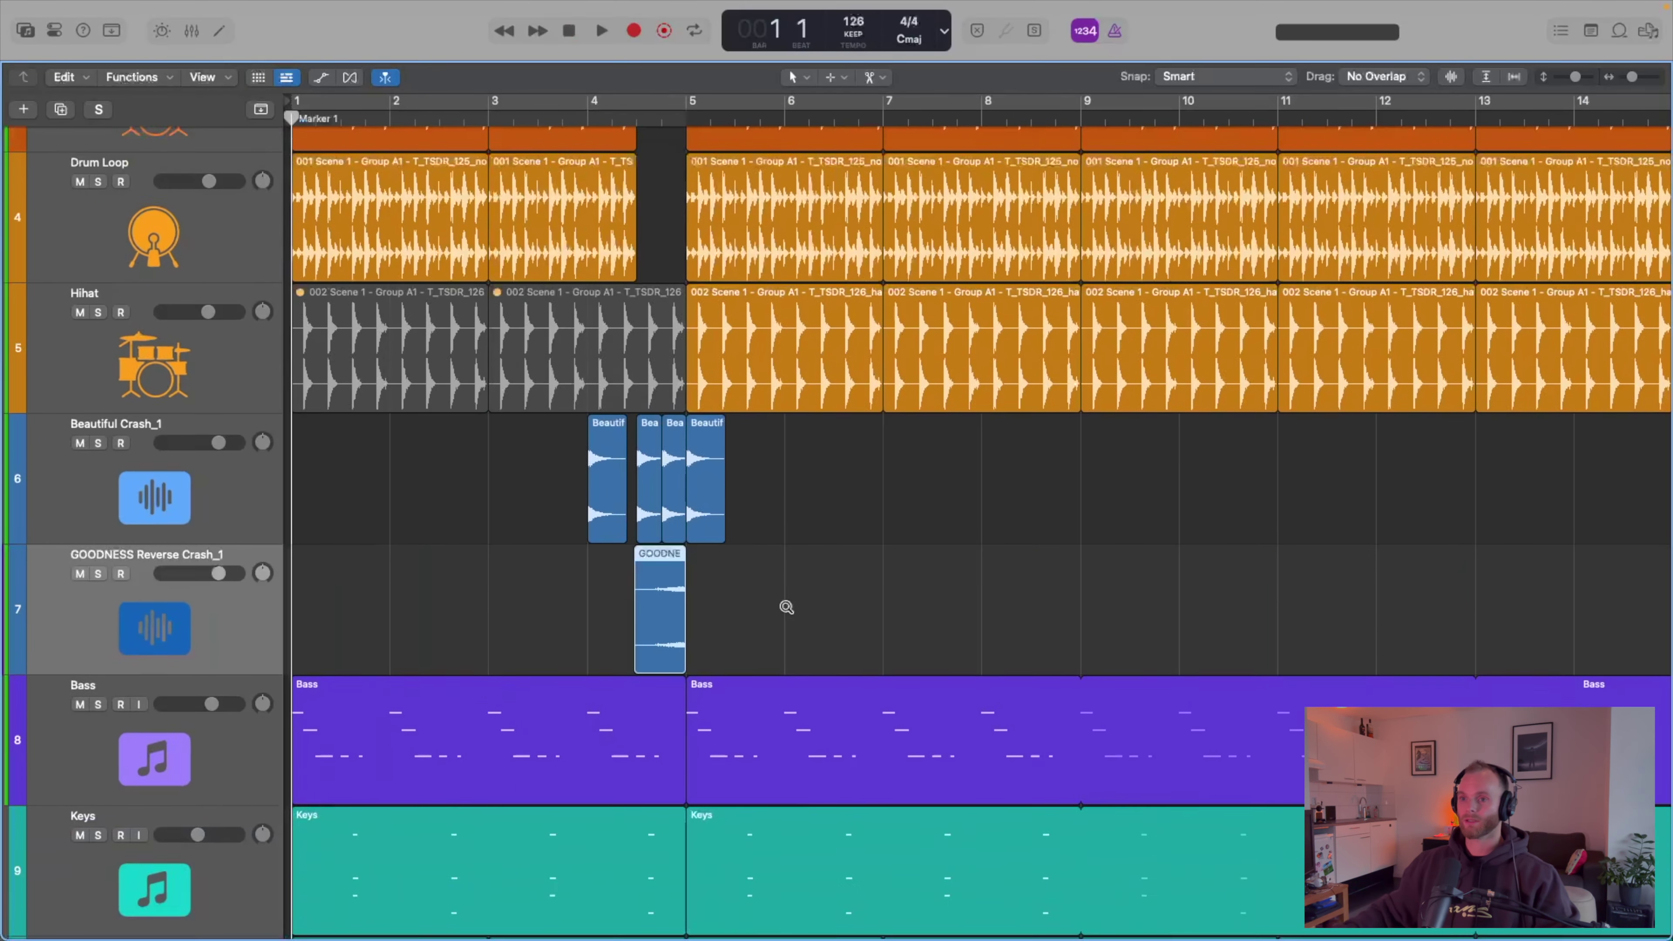
{"action": "scroll", "coordinate": [787, 607], "scroll_direction": "down", "scroll_amount": 5}
{"action": "left_click", "coordinate": [571, 125]}
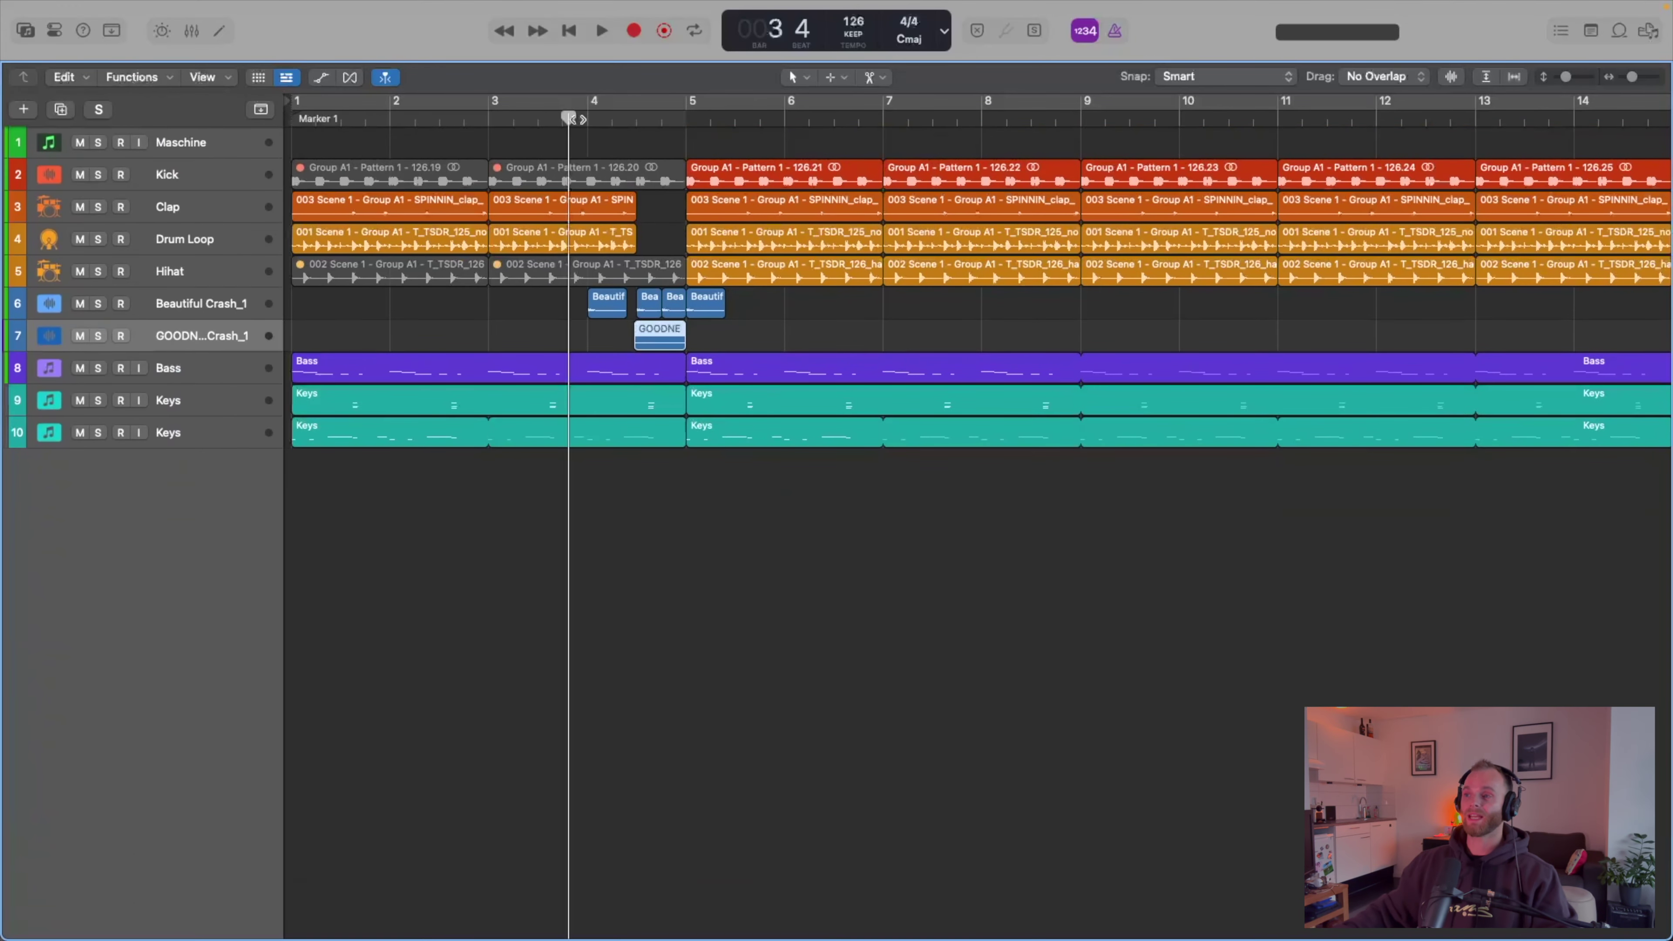
{"action": "key", "text": "space"}
{"action": "left_click_drag", "start_coordinate": [1566, 77], "coordinate": [1568, 81]}
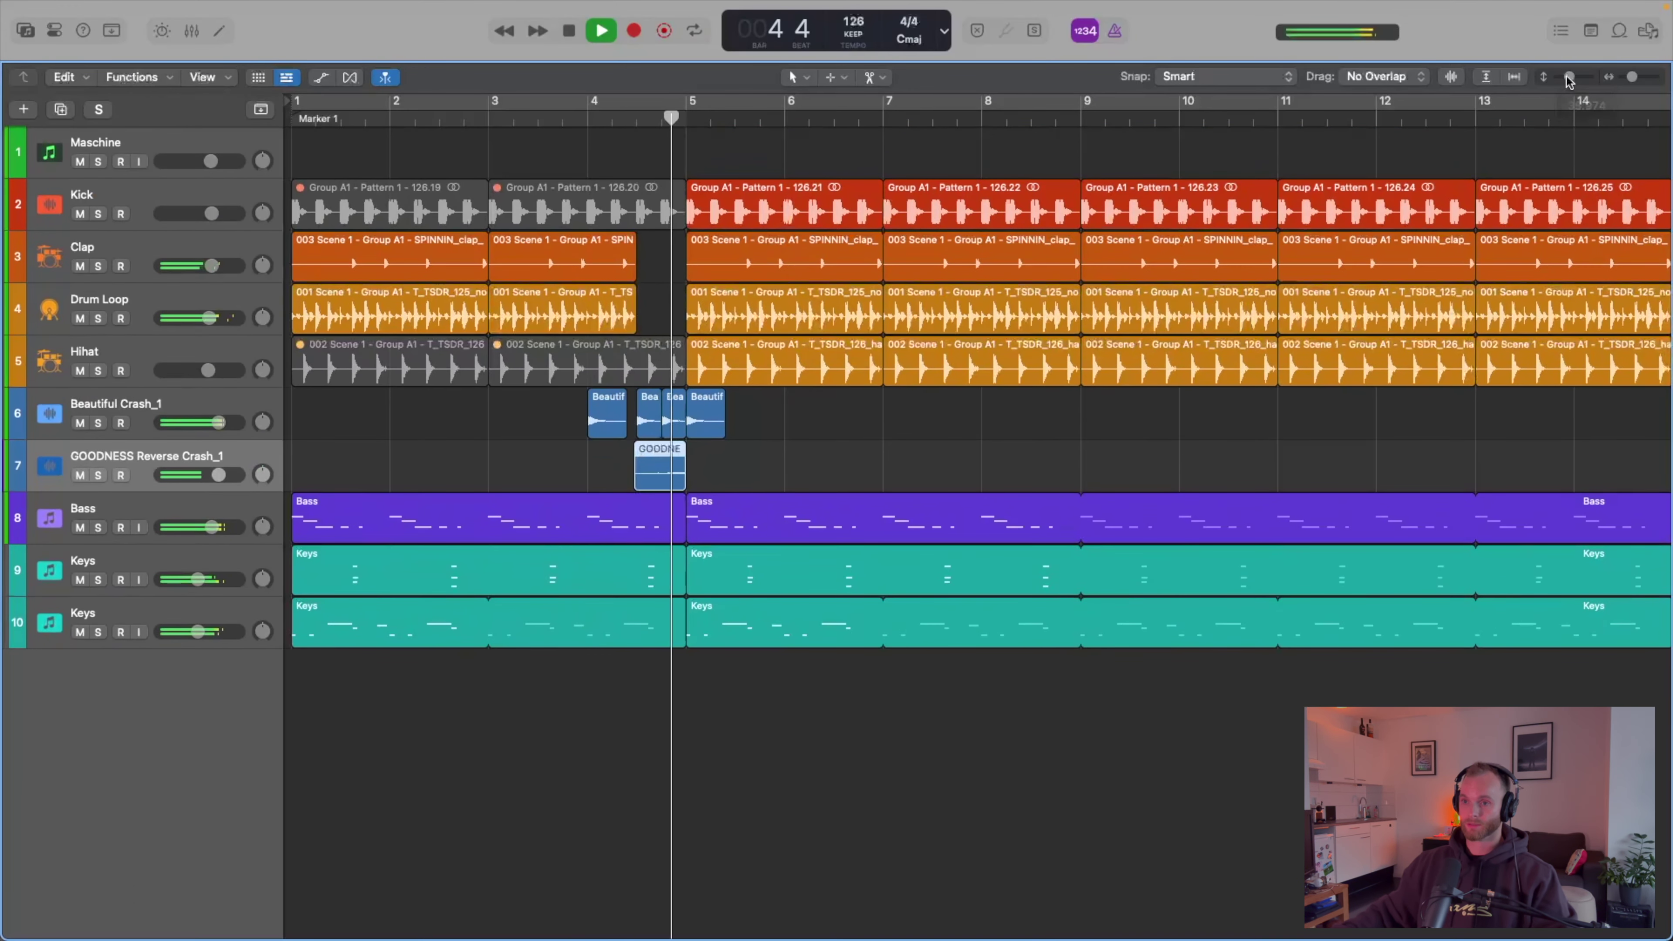
{"action": "key", "text": "space"}
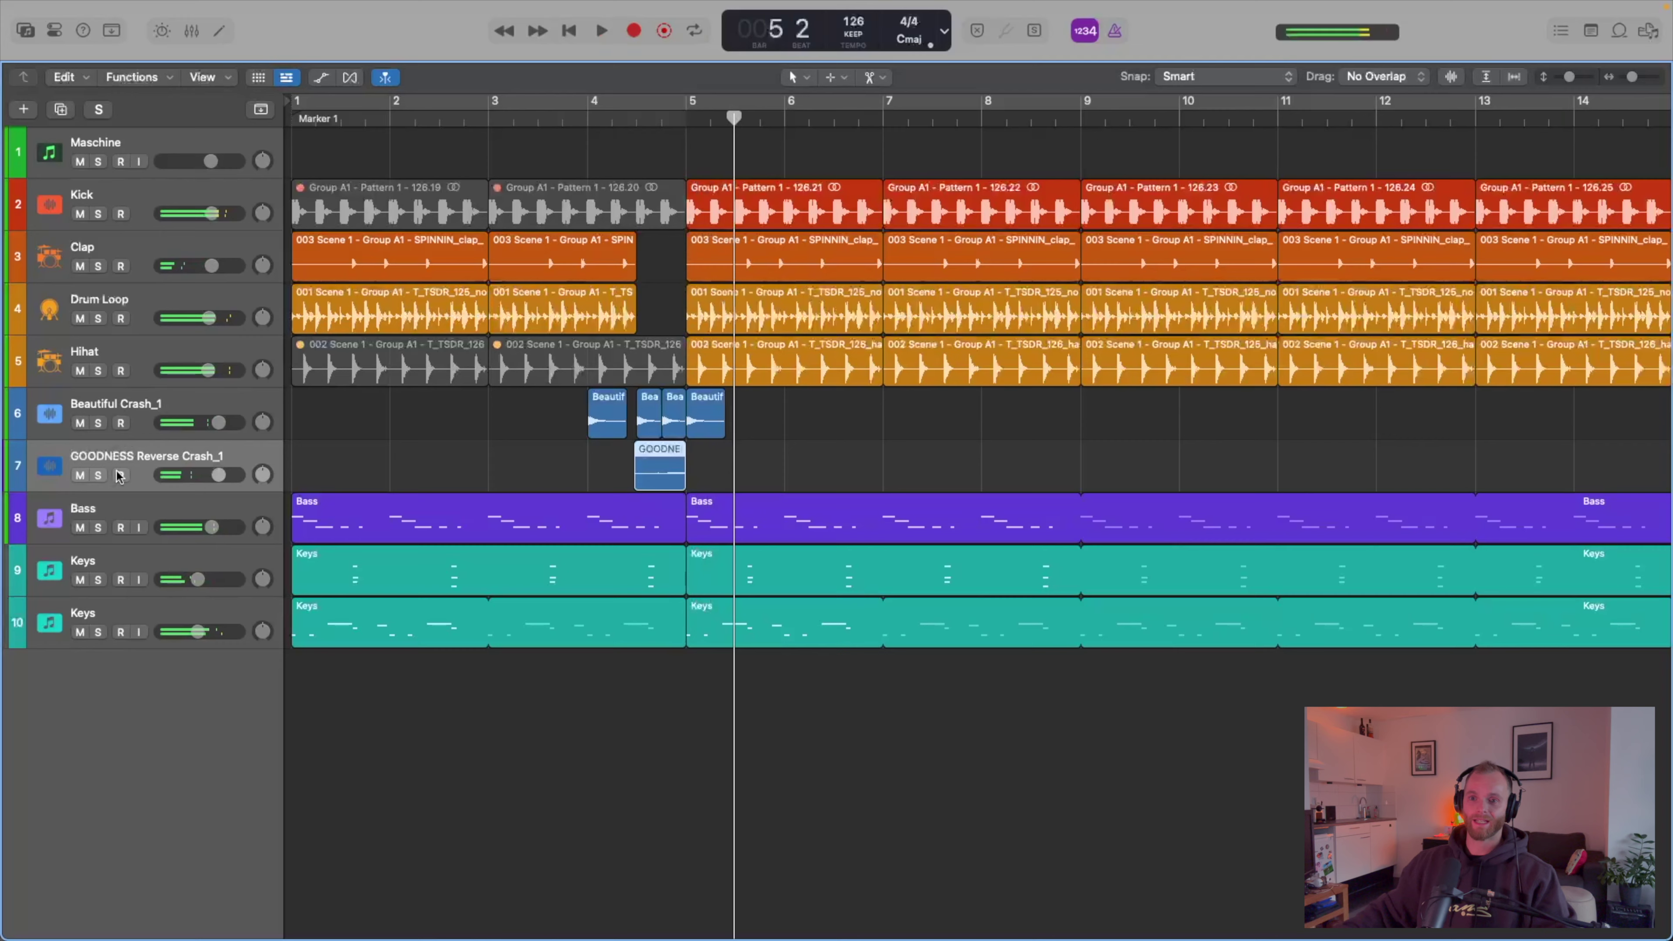
- Play the transition from bar 3 with only the Kick through GOODNESS Reverse Crash tracks soloed, and clear all solos
{"action": "left_click_drag", "start_coordinate": [108, 478], "coordinate": [99, 212]}
{"action": "left_click", "coordinate": [495, 110]}
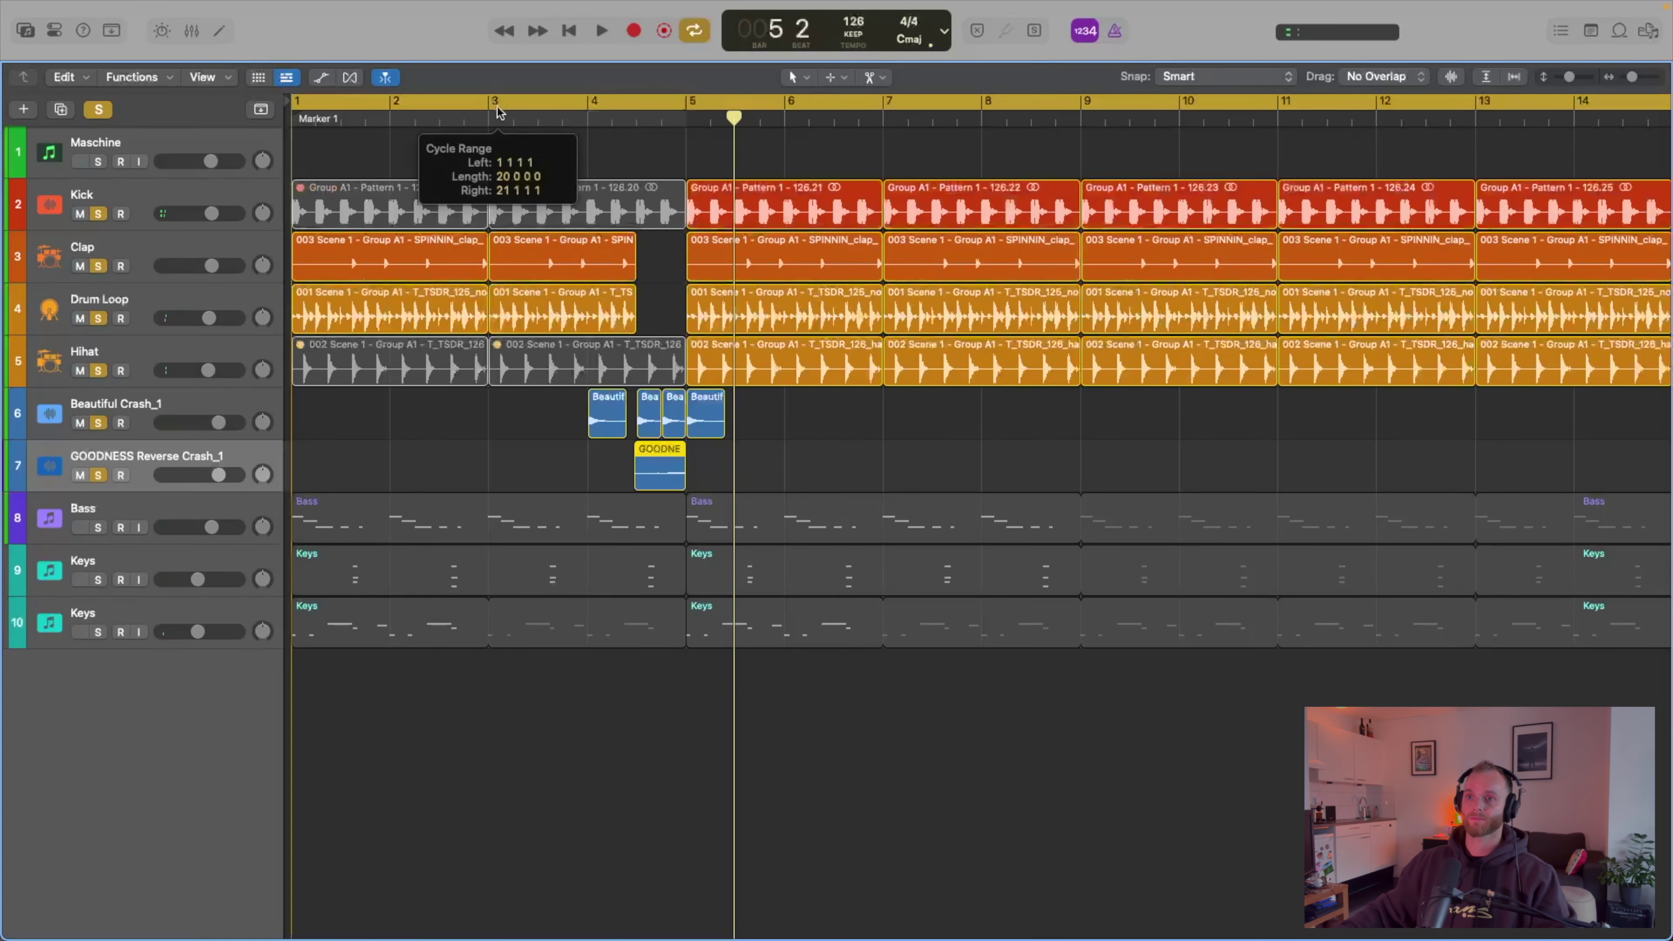
{"action": "key", "text": "space"}
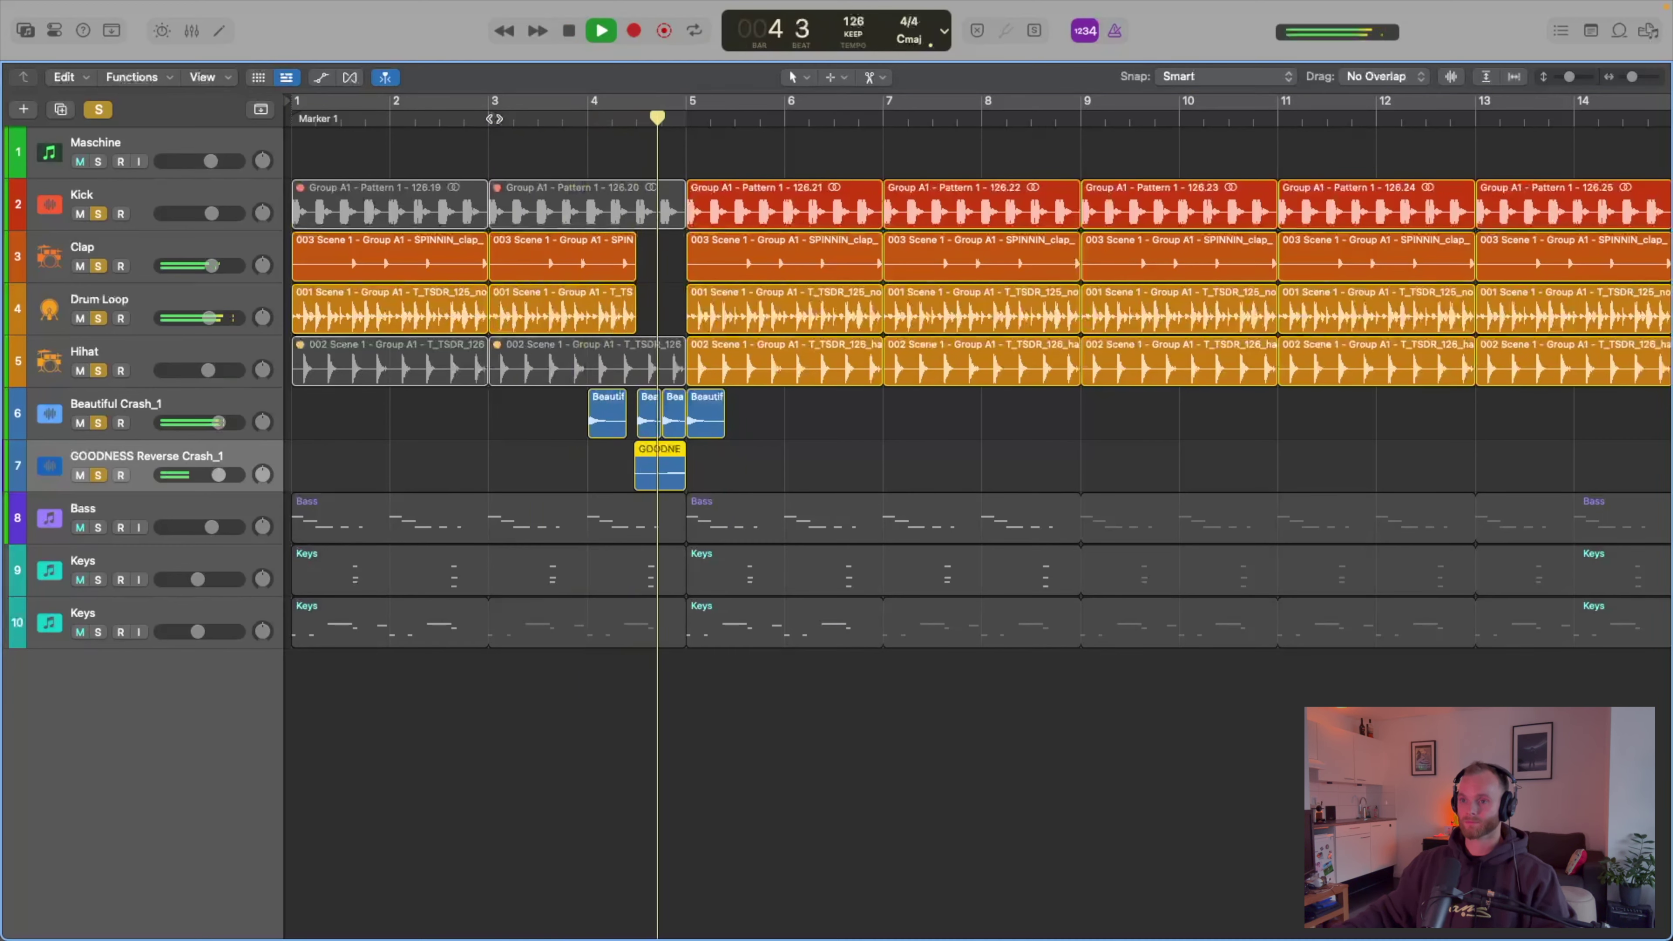
{"action": "key", "text": "space"}
{"action": "left_click", "coordinate": [99, 113]}
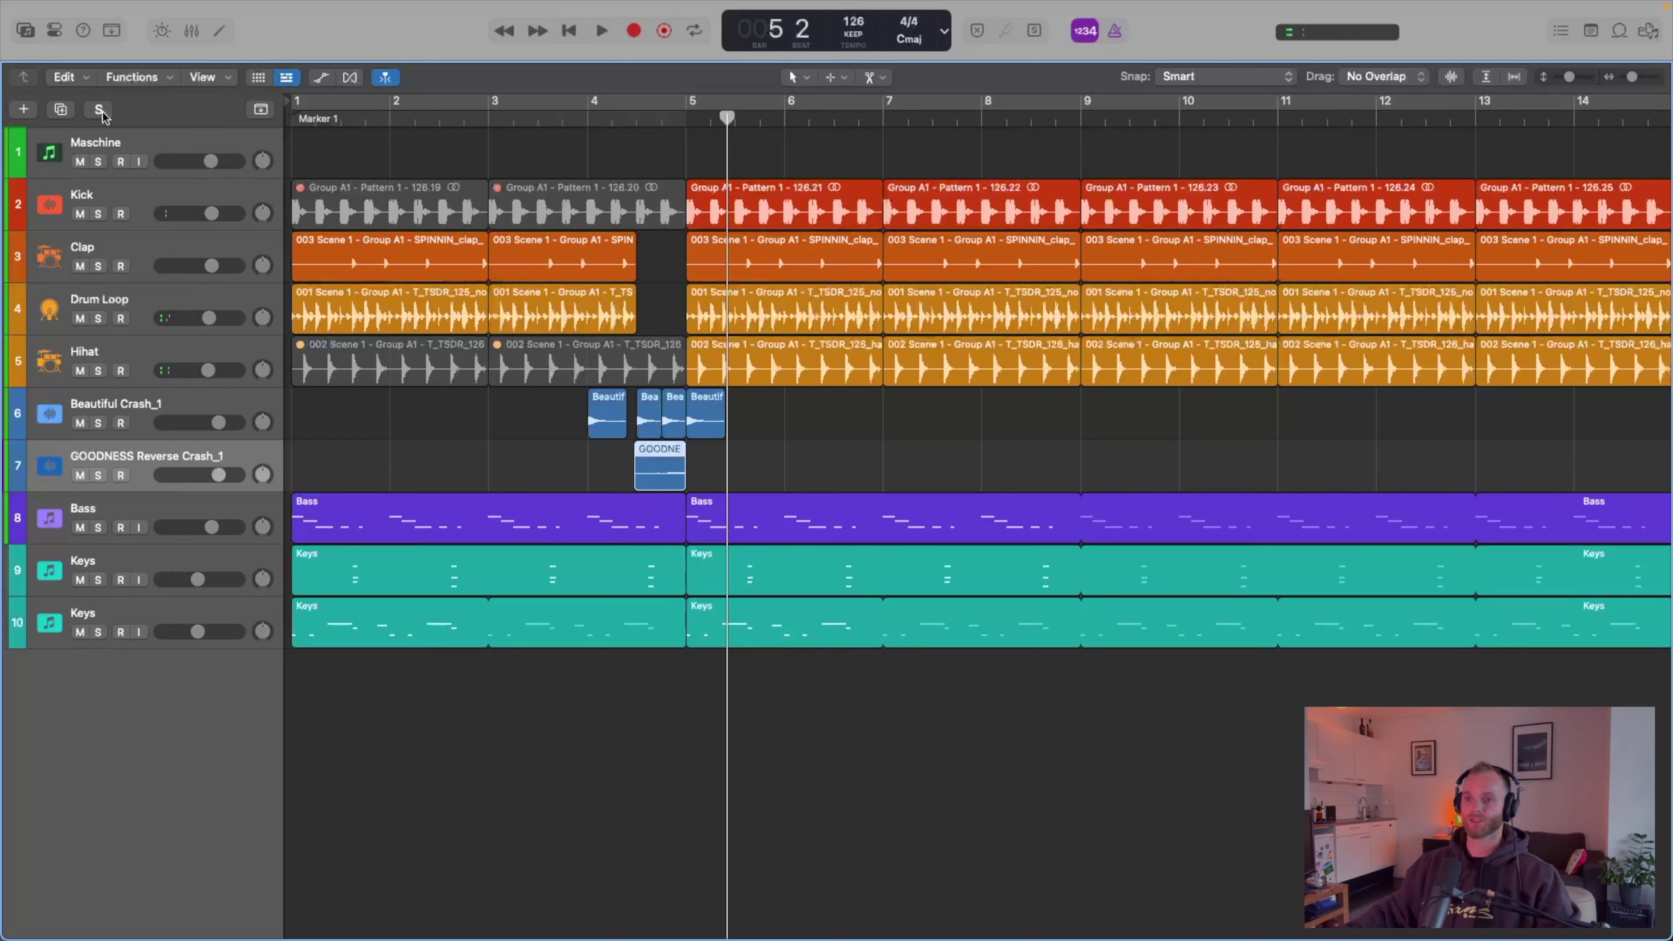
- Deselect the reverse crash region and play the full arrangement from bar 1
{"action": "left_click", "coordinate": [537, 486]}
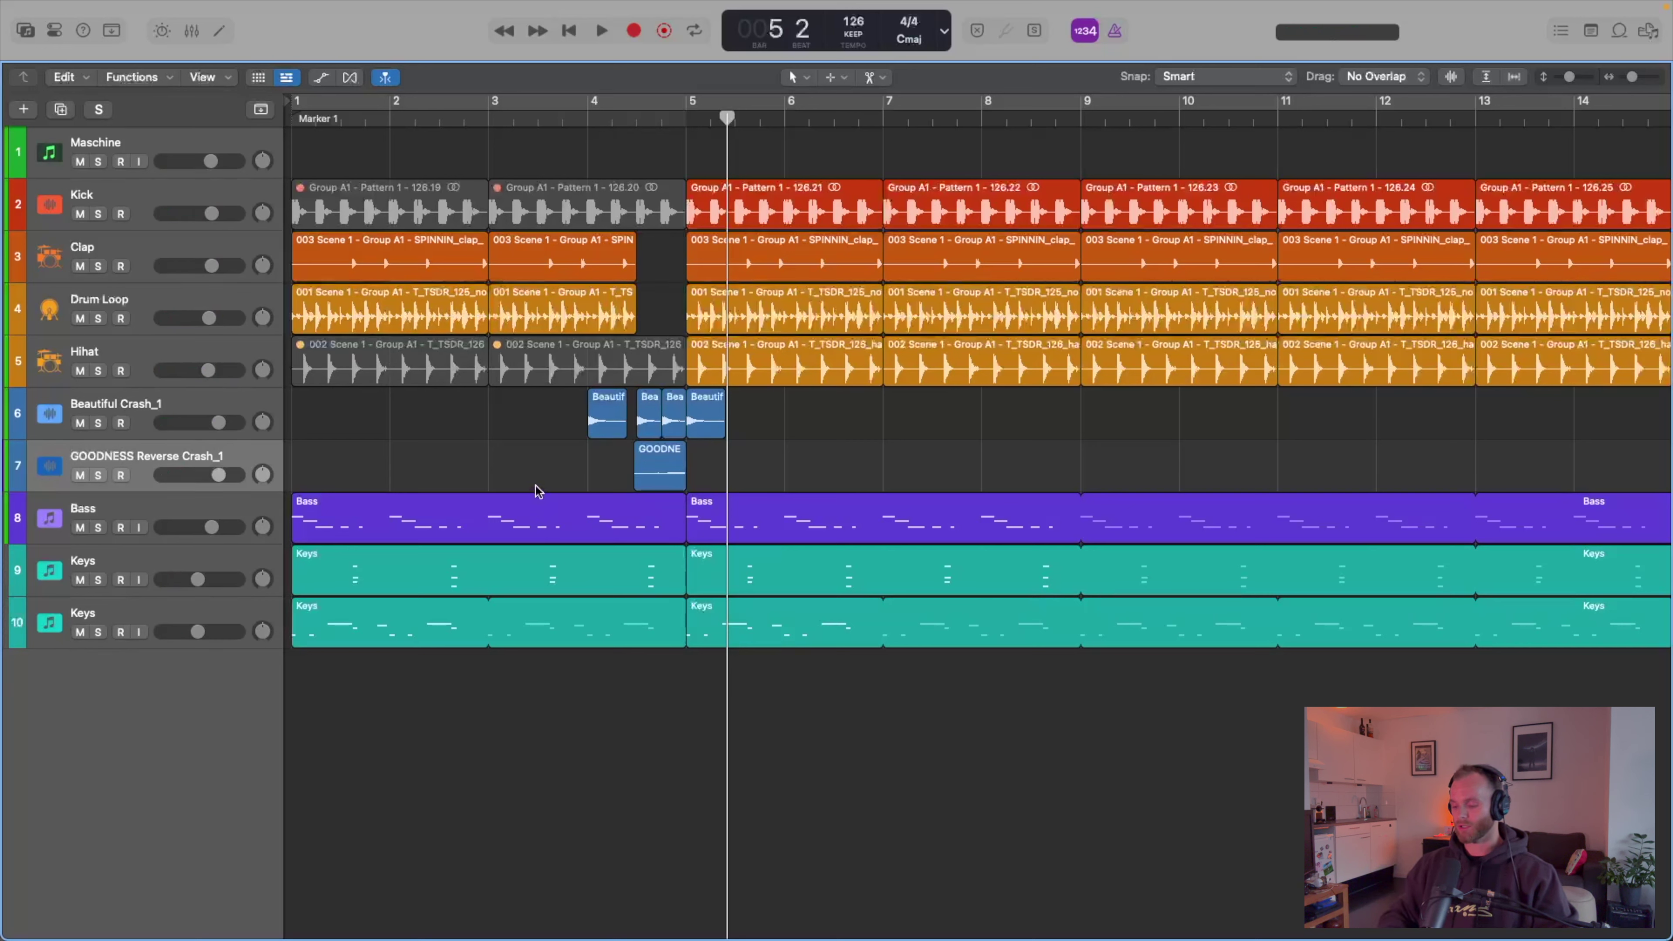
{"action": "key", "text": "Return"}
{"action": "key", "text": "space"}
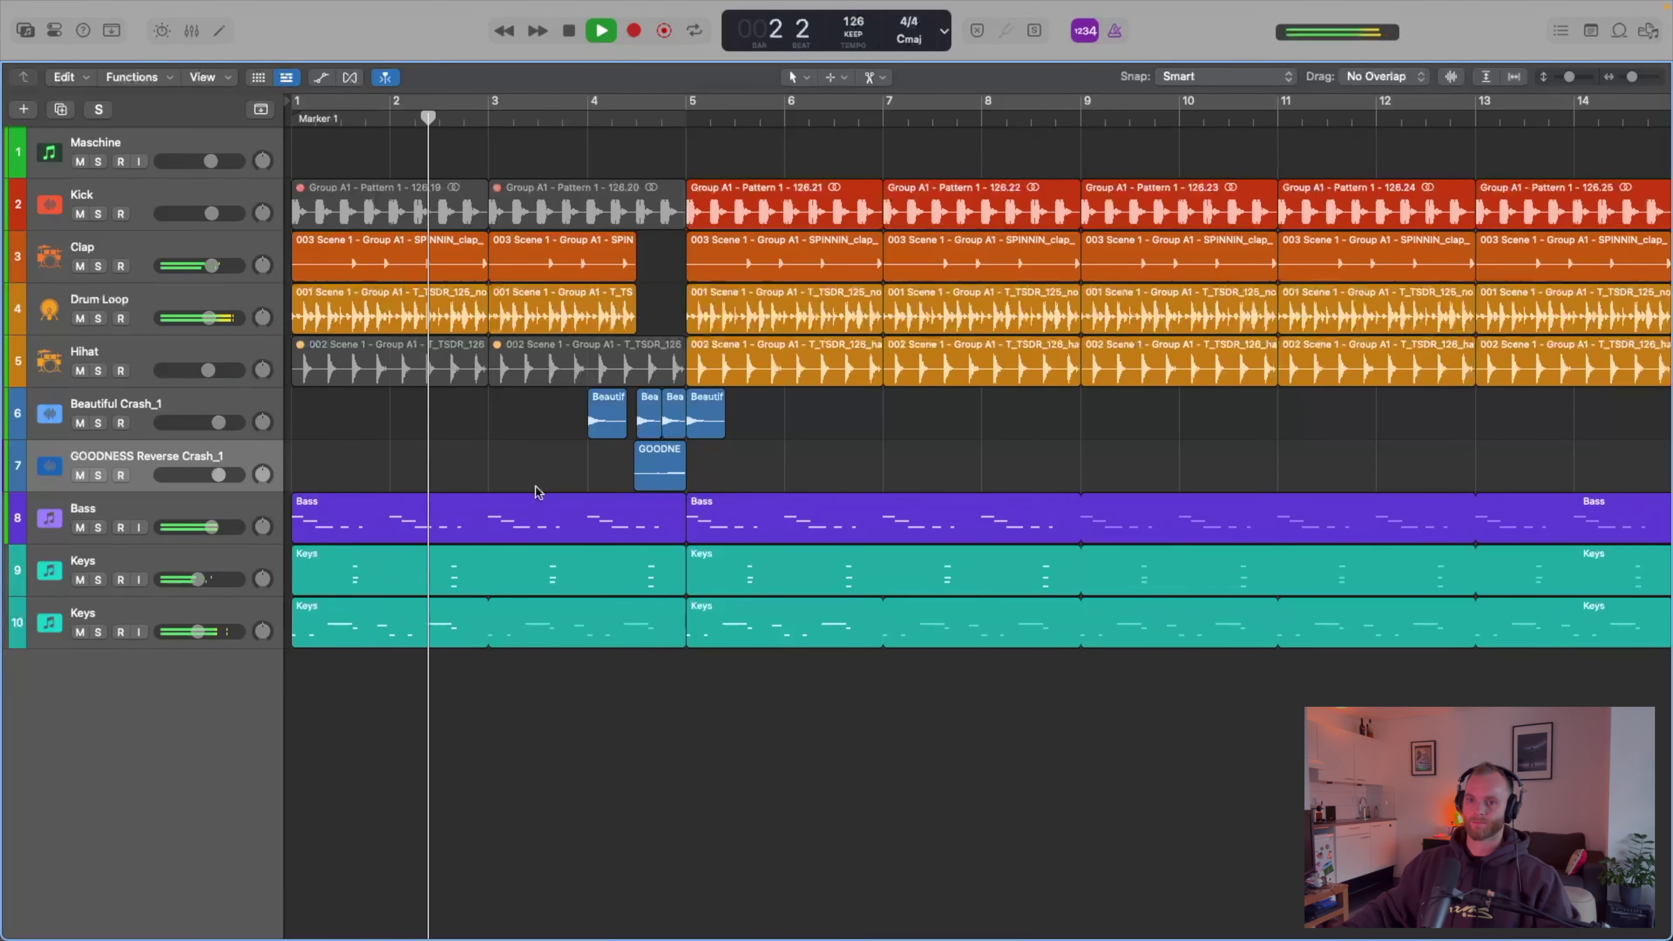
- Select the Bass track and play into bar 7 with the full arrangement in view, ending playback there
{"action": "left_click", "coordinate": [384, 499]}
{"action": "key", "text": "i"}
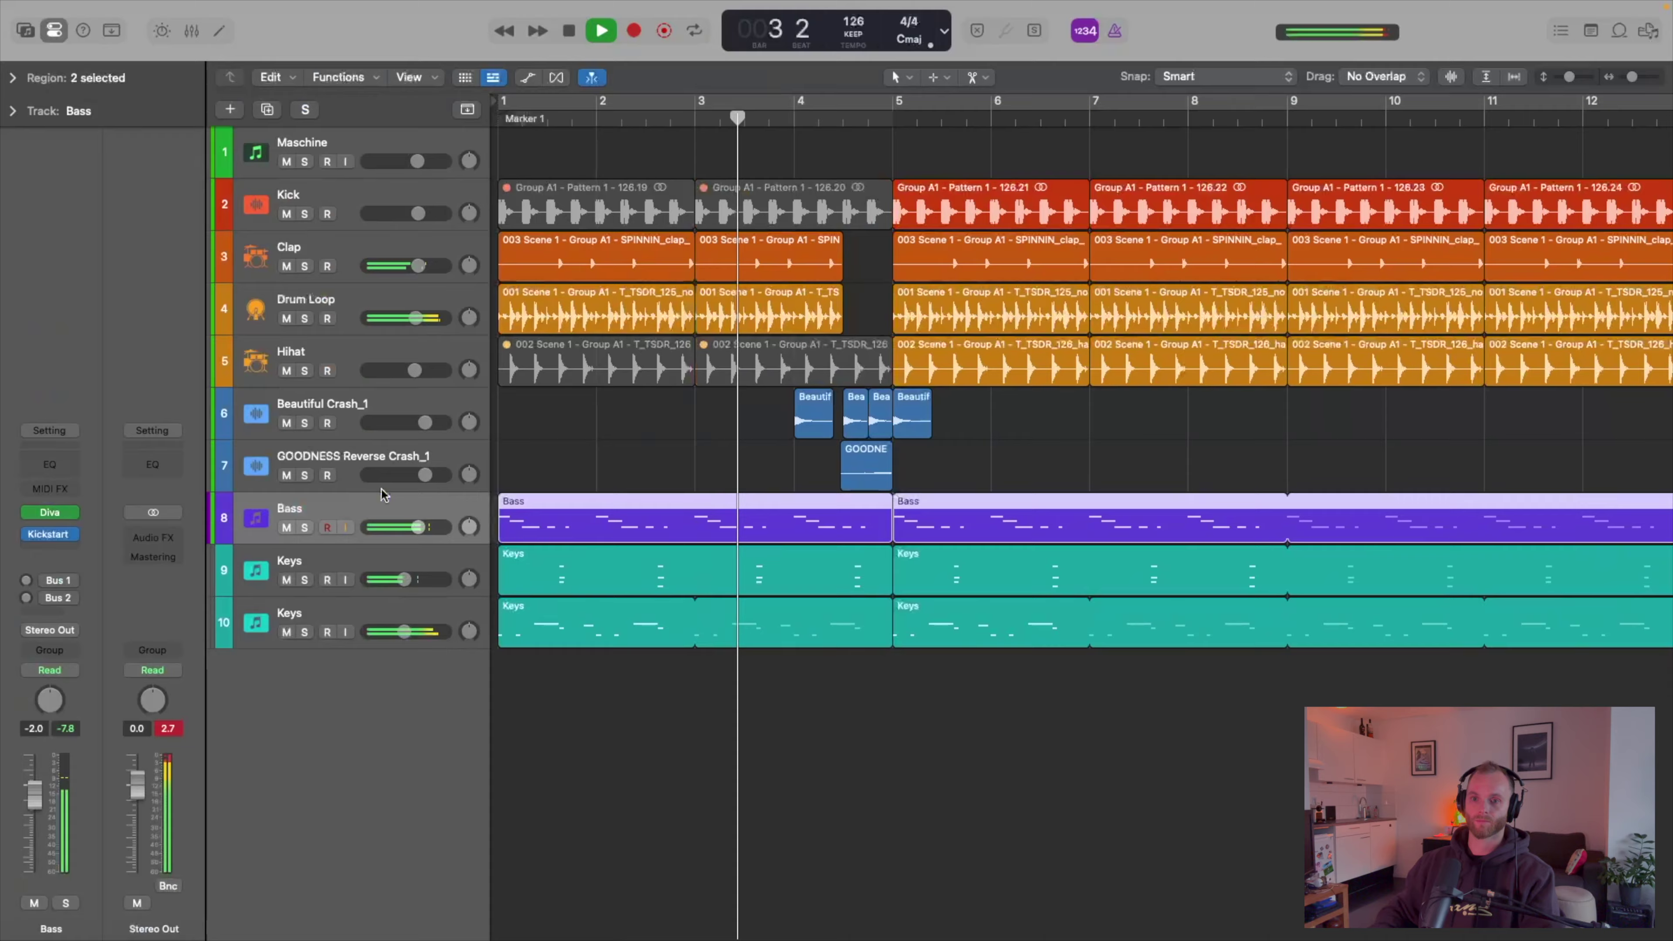
{"action": "key", "text": "i"}
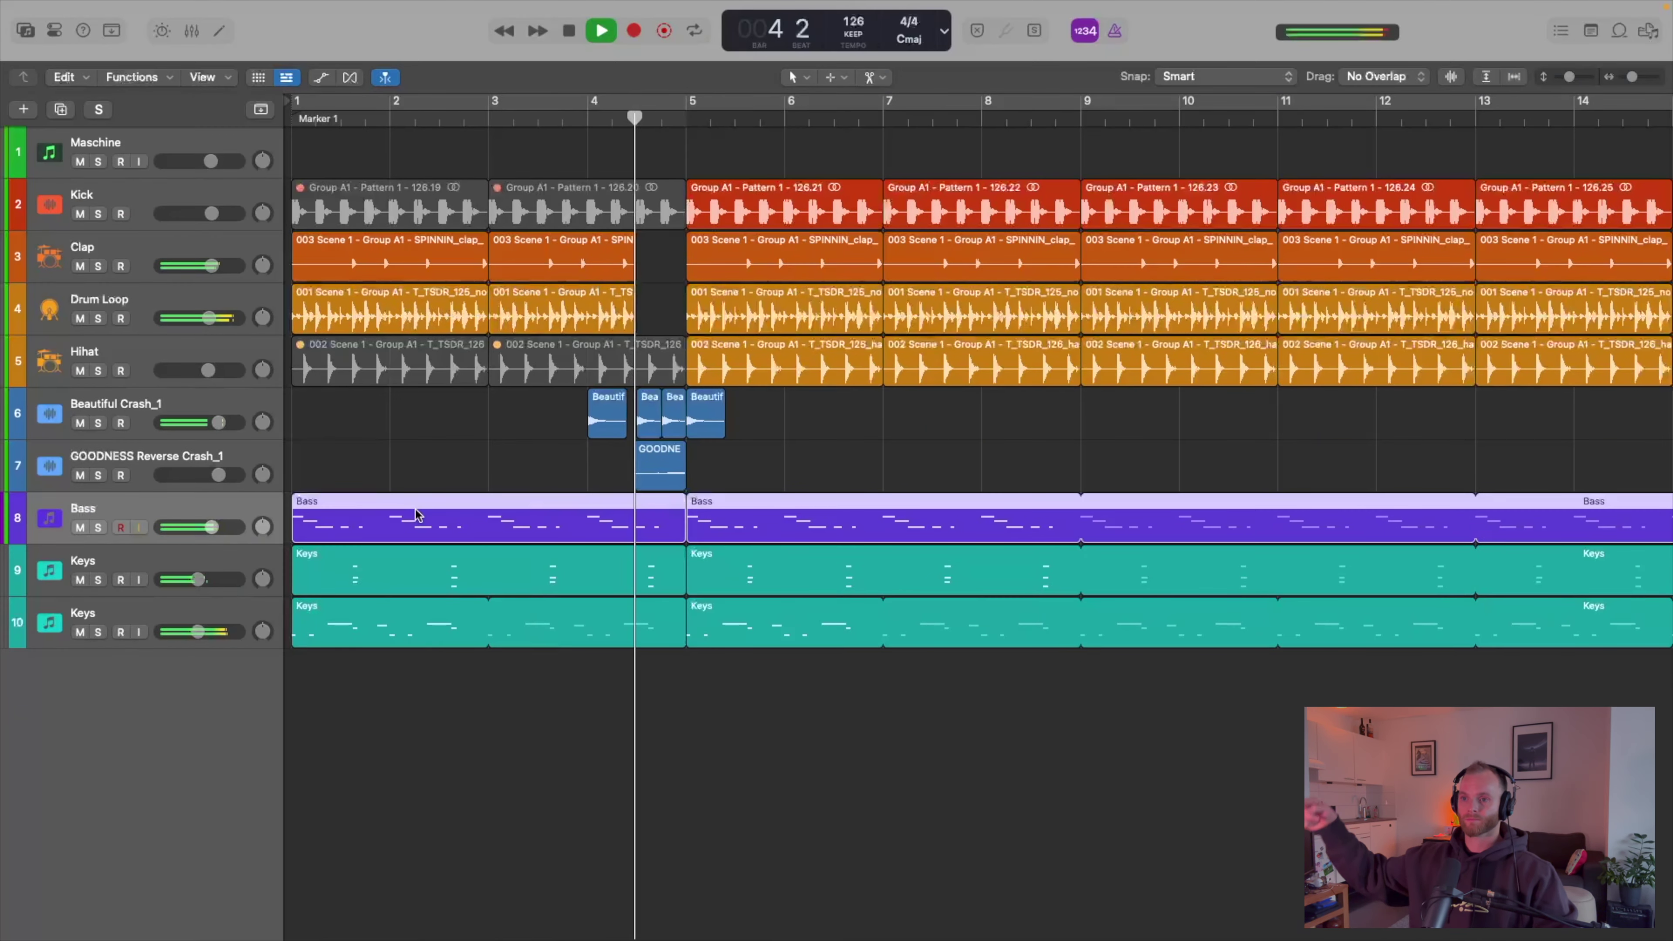
{"action": "key", "text": "super+Up"}
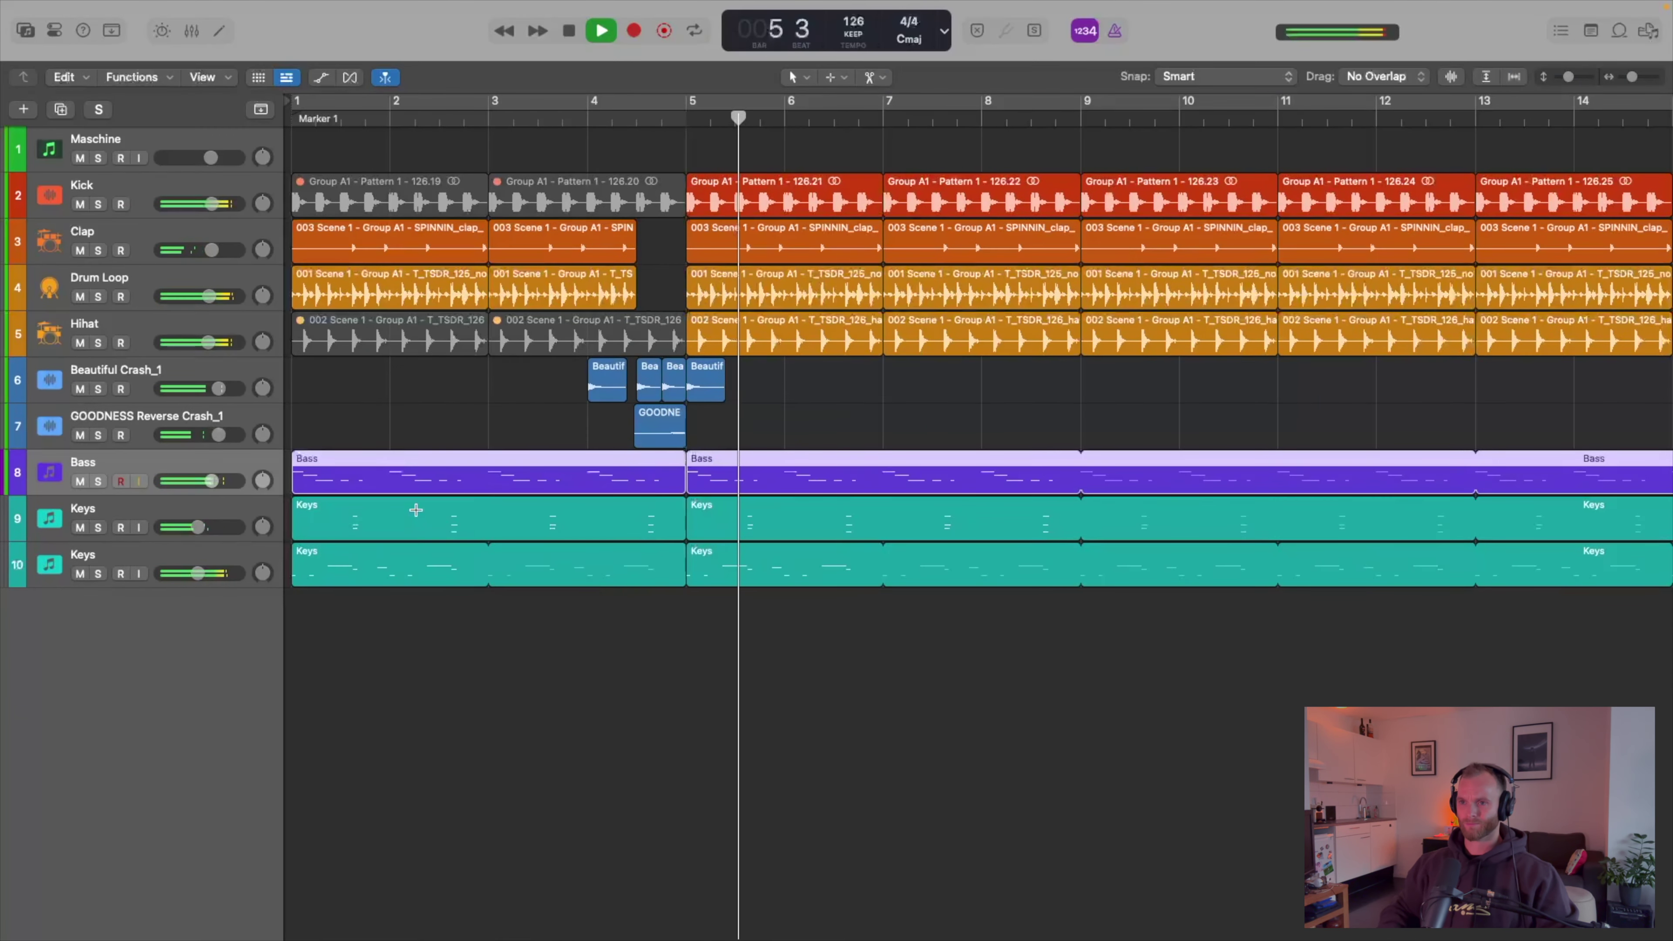
{"action": "key", "text": "super+Left"}
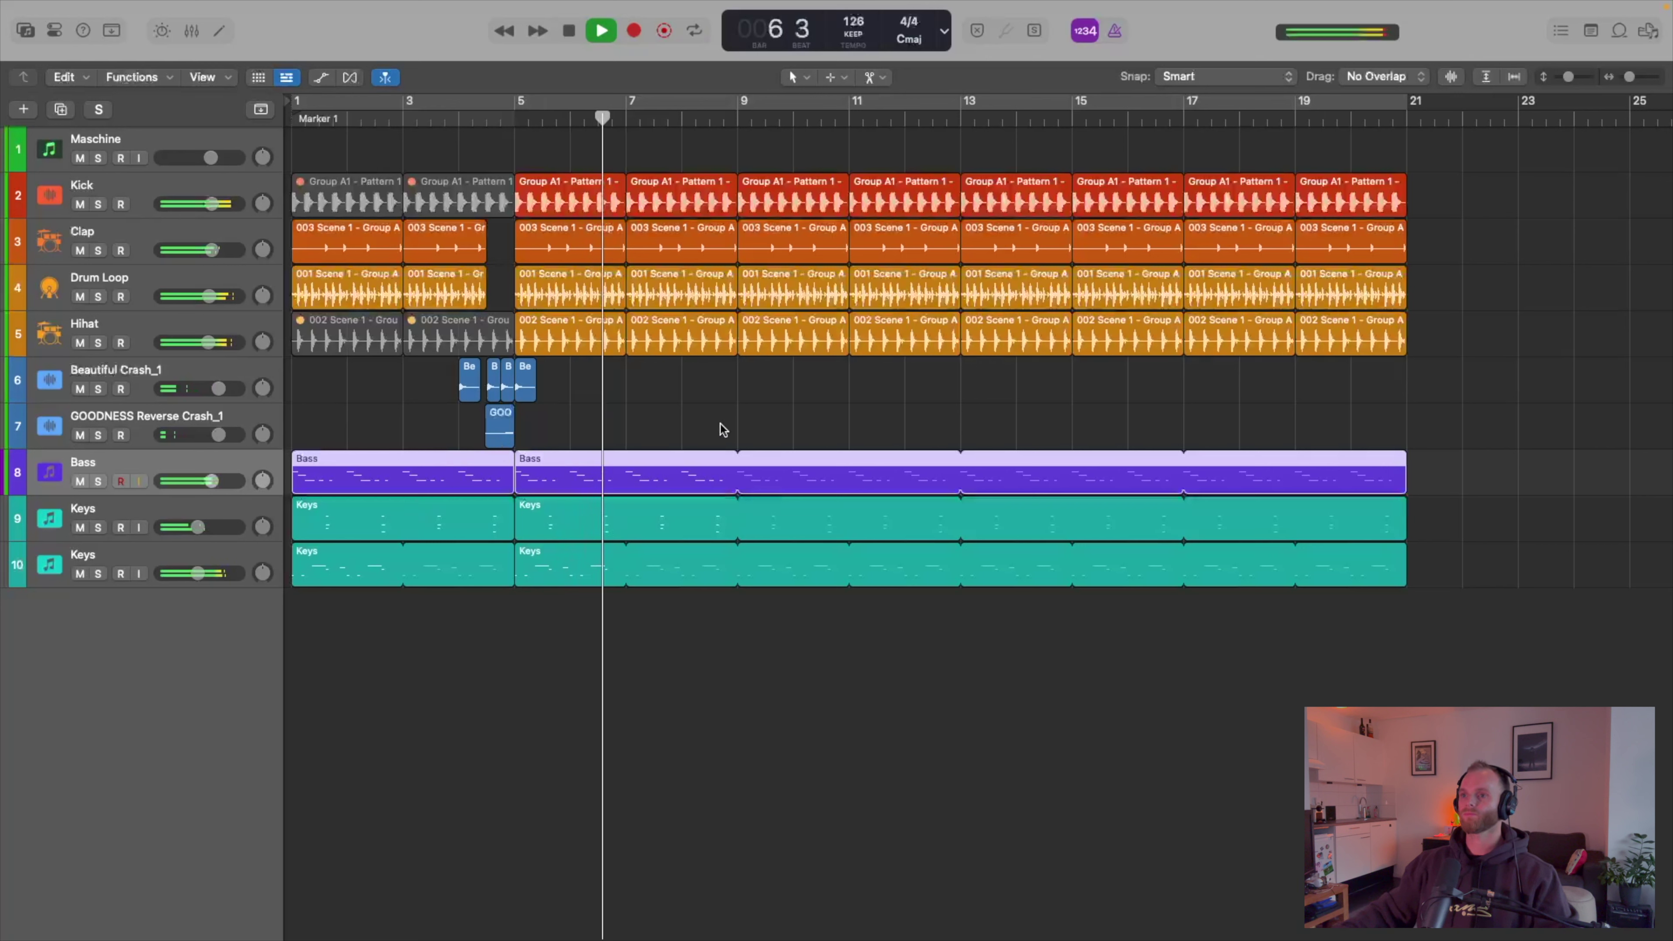
{"action": "key", "text": "space"}
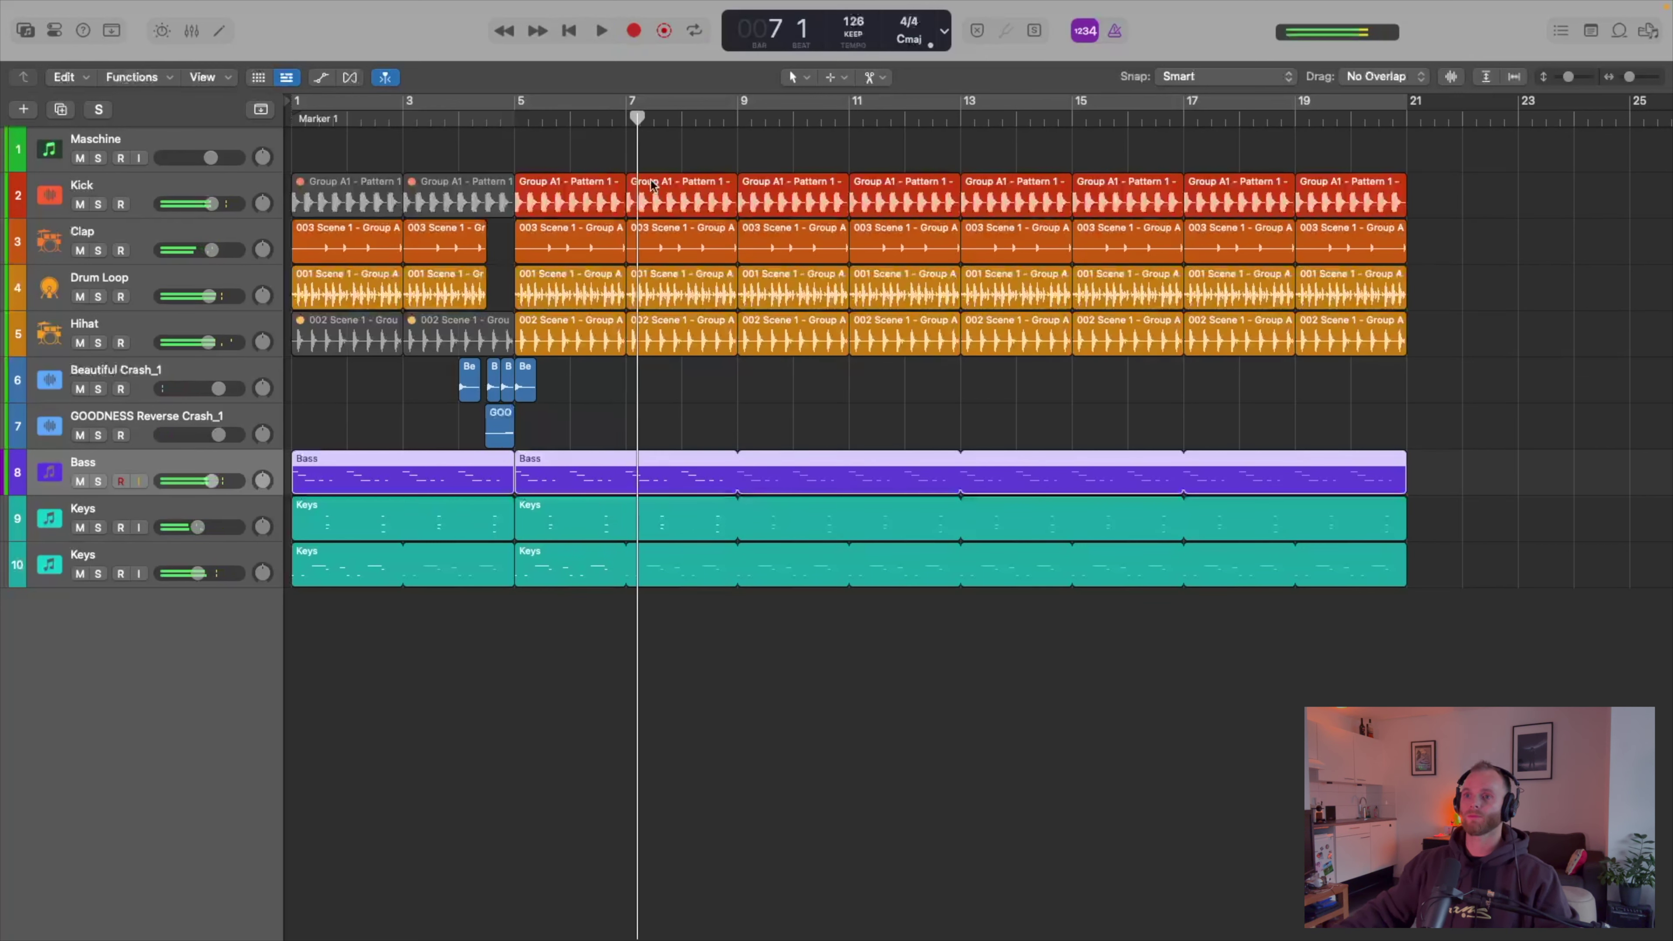
- Set the cycle range to bars 13 through 17 and mute the two Kick regions within it
{"action": "left_click_drag", "start_coordinate": [595, 146], "coordinate": [896, 204]}
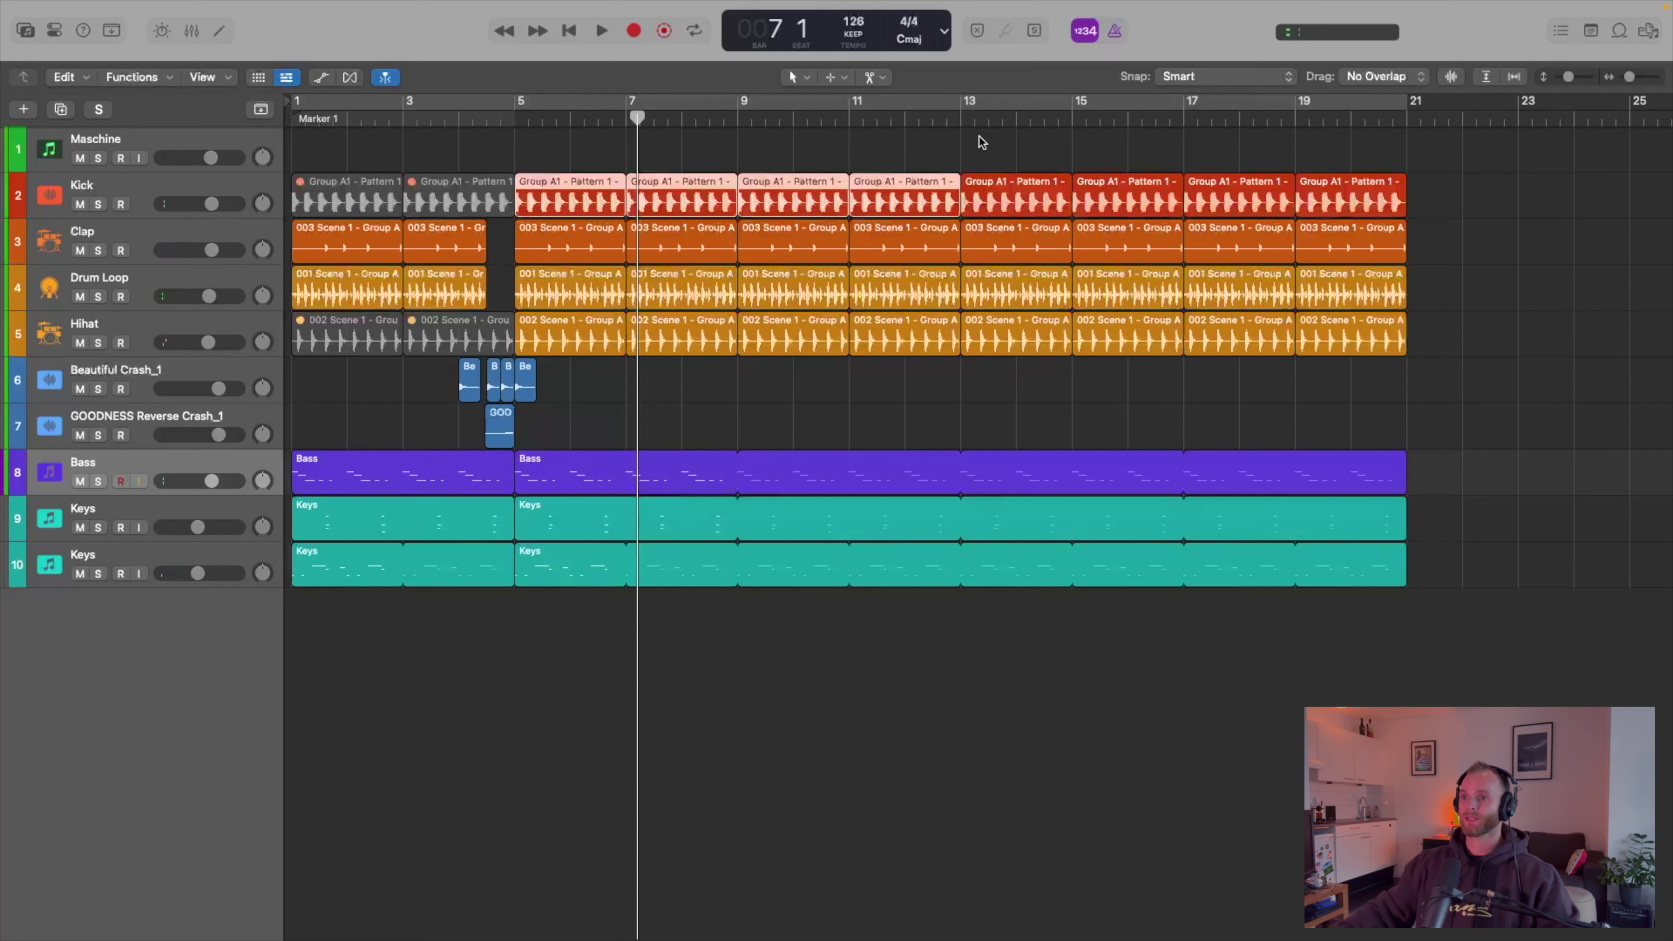
{"action": "scroll", "coordinate": [981, 141], "scroll_direction": "right", "scroll_amount": 3}
{"action": "scroll", "coordinate": [930, 137], "scroll_direction": "right", "scroll_amount": 2}
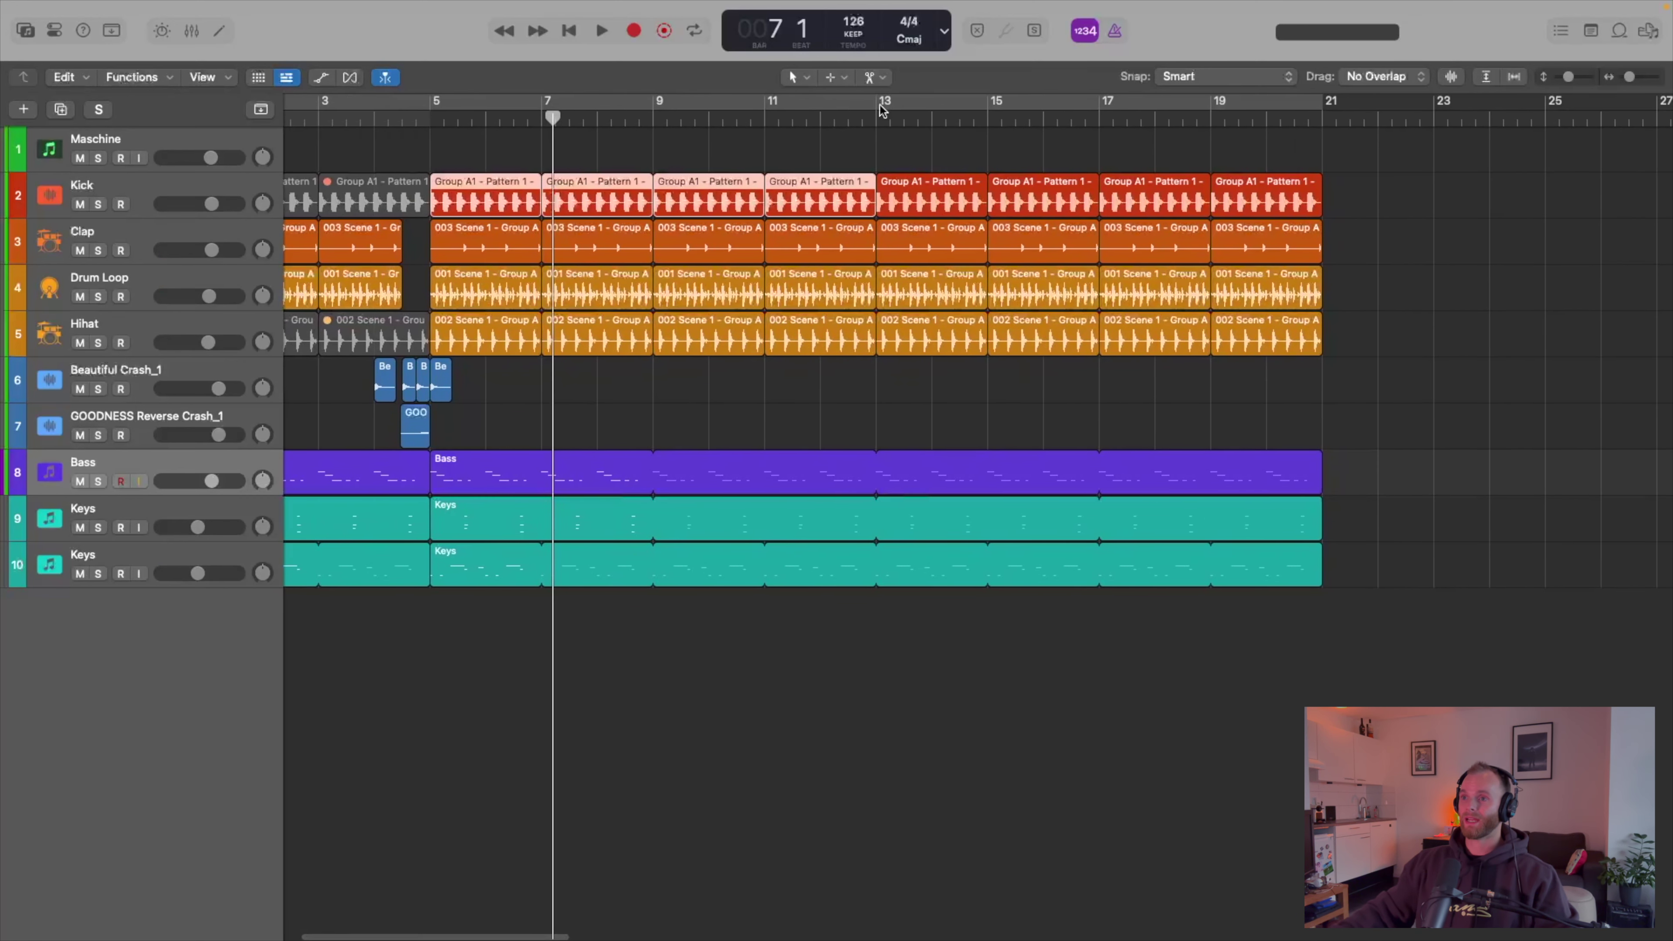
{"action": "left_click_drag", "start_coordinate": [883, 117], "coordinate": [1087, 118]}
{"action": "left_click_drag", "start_coordinate": [945, 135], "coordinate": [1050, 185]}
{"action": "key", "text": "ctrl+m"}
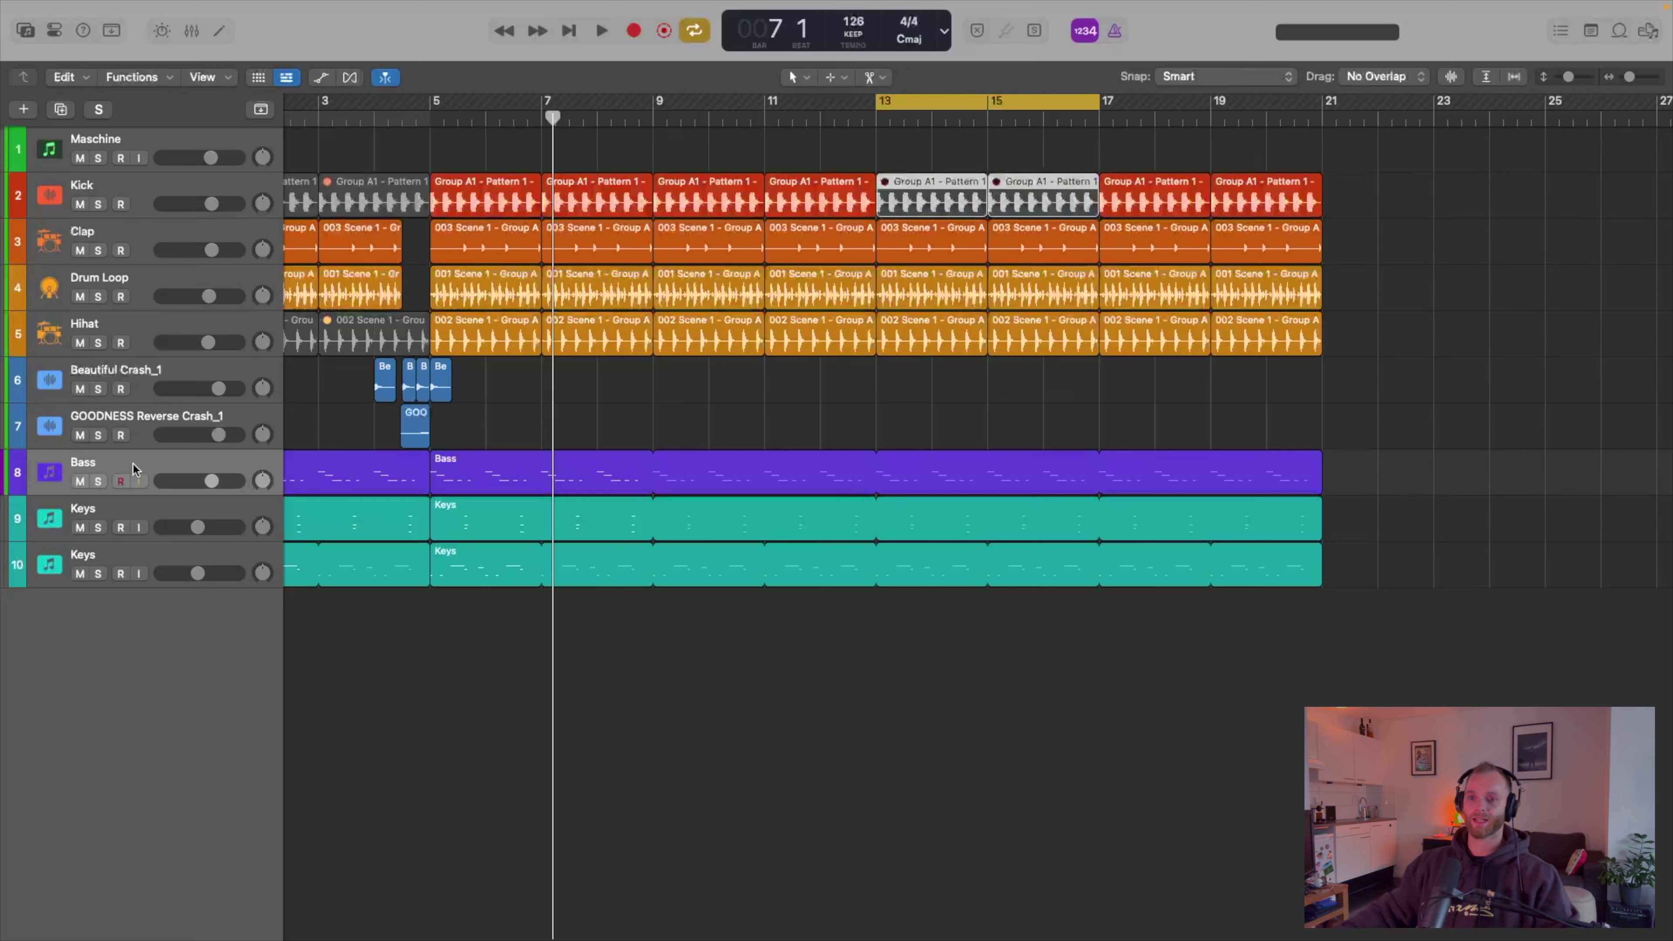
- Duplicate the Bass track with its settings and split the original Bass region at bar 13
{"action": "left_click", "coordinate": [132, 470]}
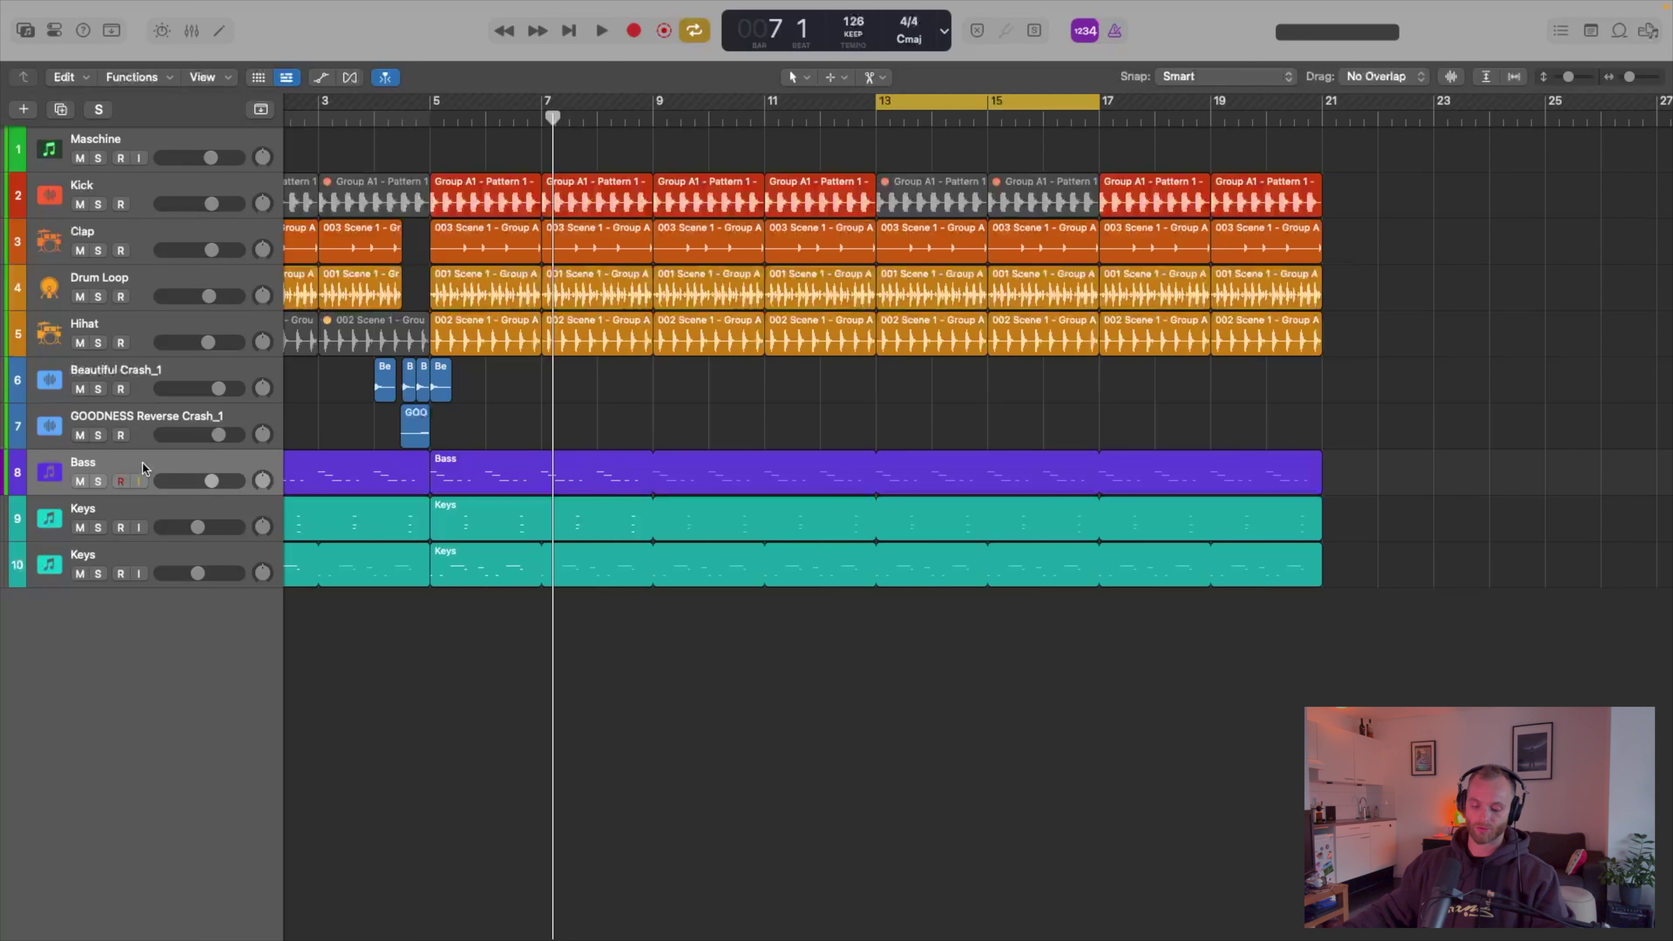
{"action": "left_click", "coordinate": [60, 108]}
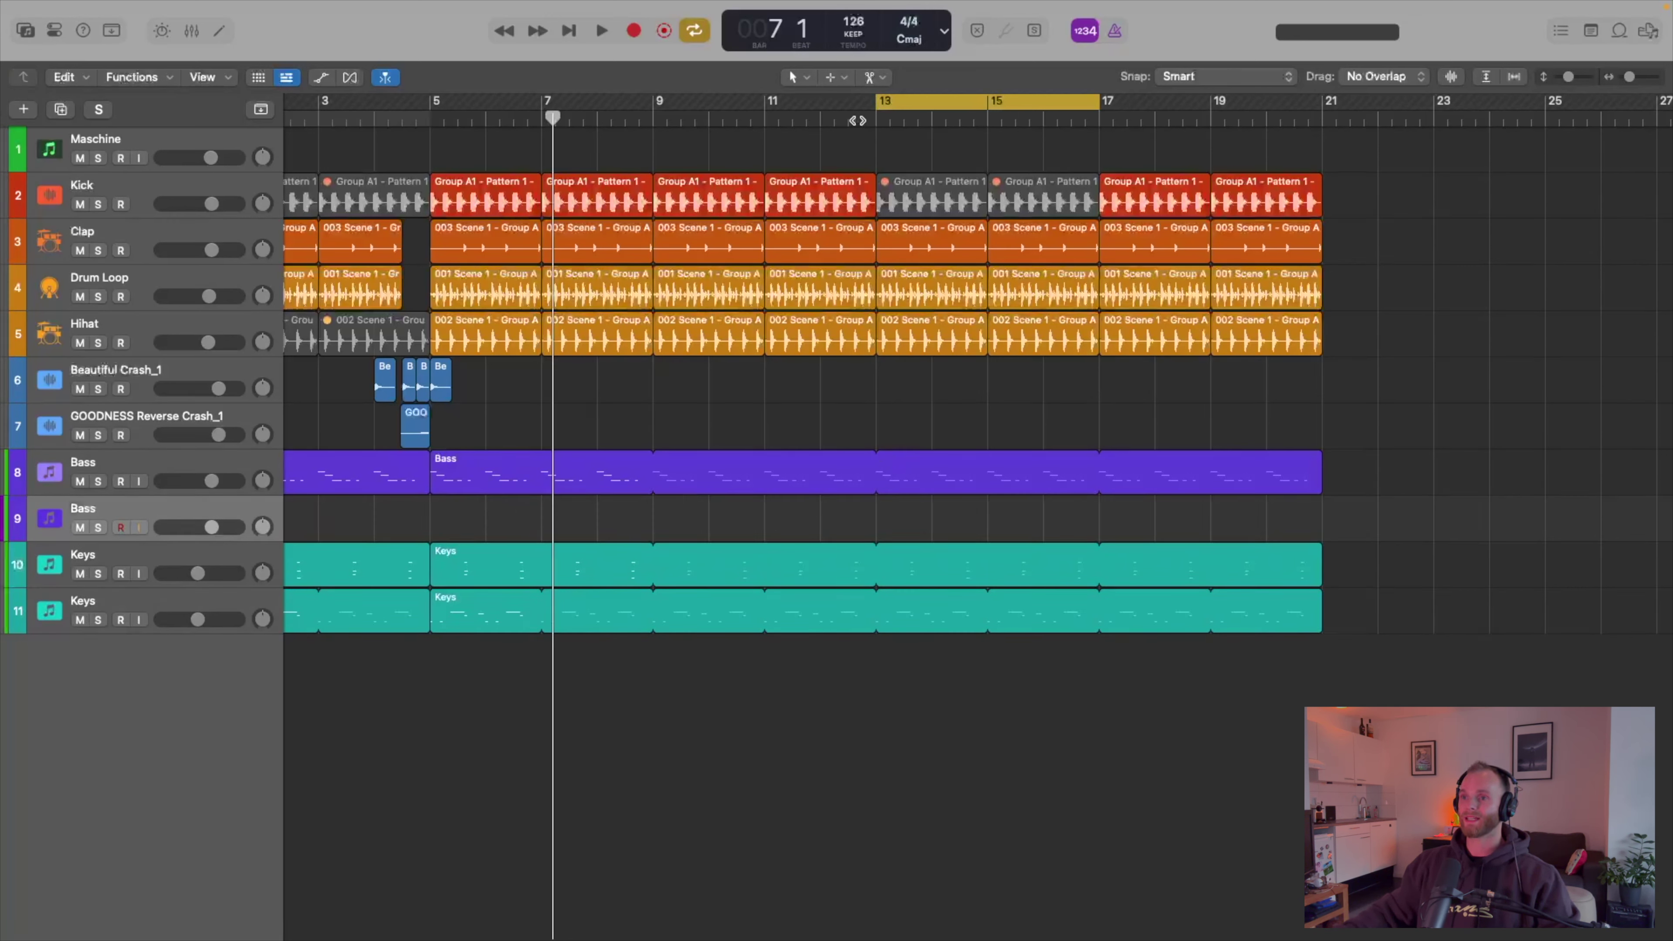
{"action": "left_click", "coordinate": [871, 119]}
{"action": "left_click", "coordinate": [926, 467]}
{"action": "key", "text": "super+t"}
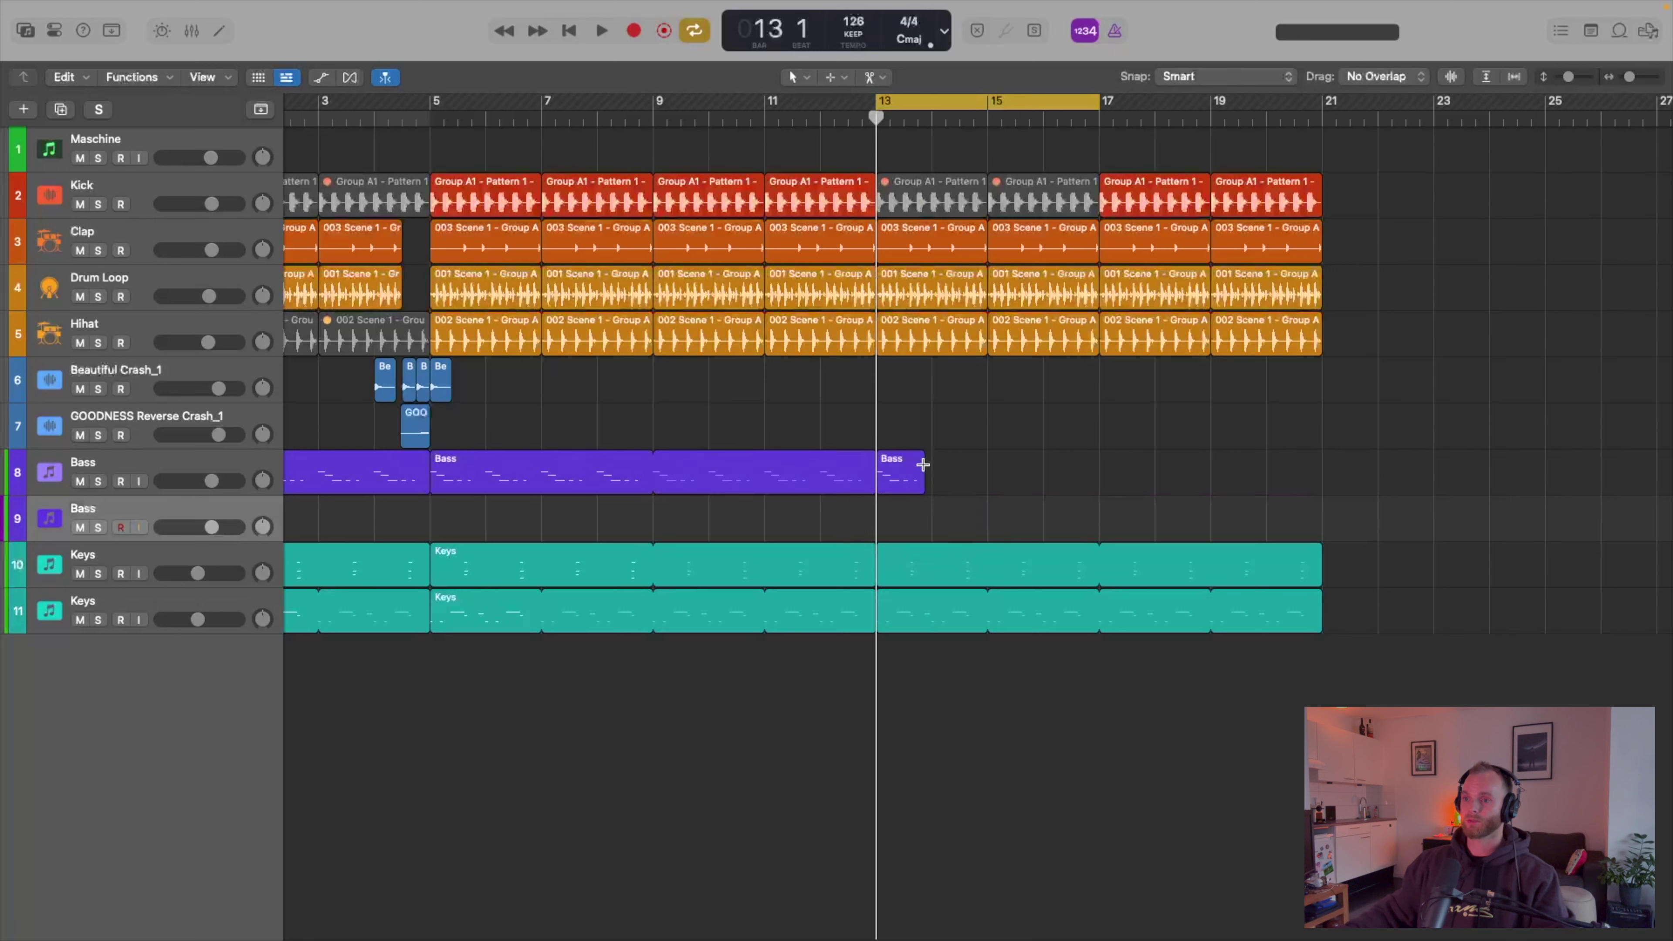
{"action": "key", "text": "super+z"}
{"action": "key", "text": "super+z"}
{"action": "left_click", "coordinate": [952, 415]}
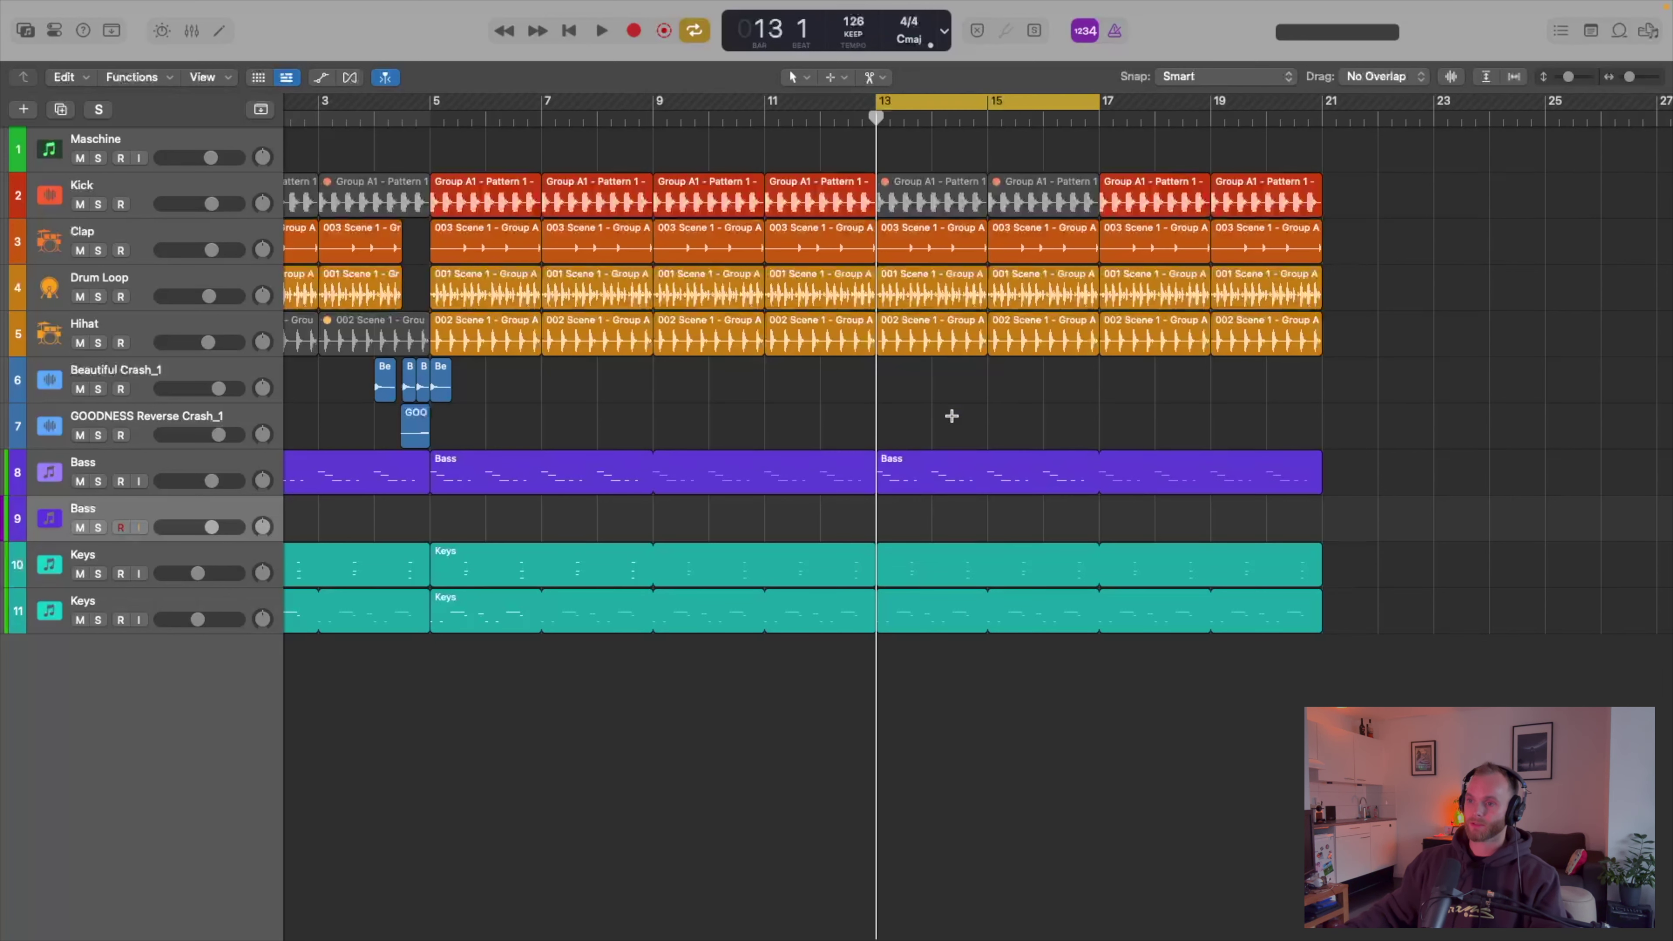
- Split the Bass region at bar 17 and move the bar 13 to 17 part onto the duplicate Bass track
{"action": "left_click", "coordinate": [1104, 120]}
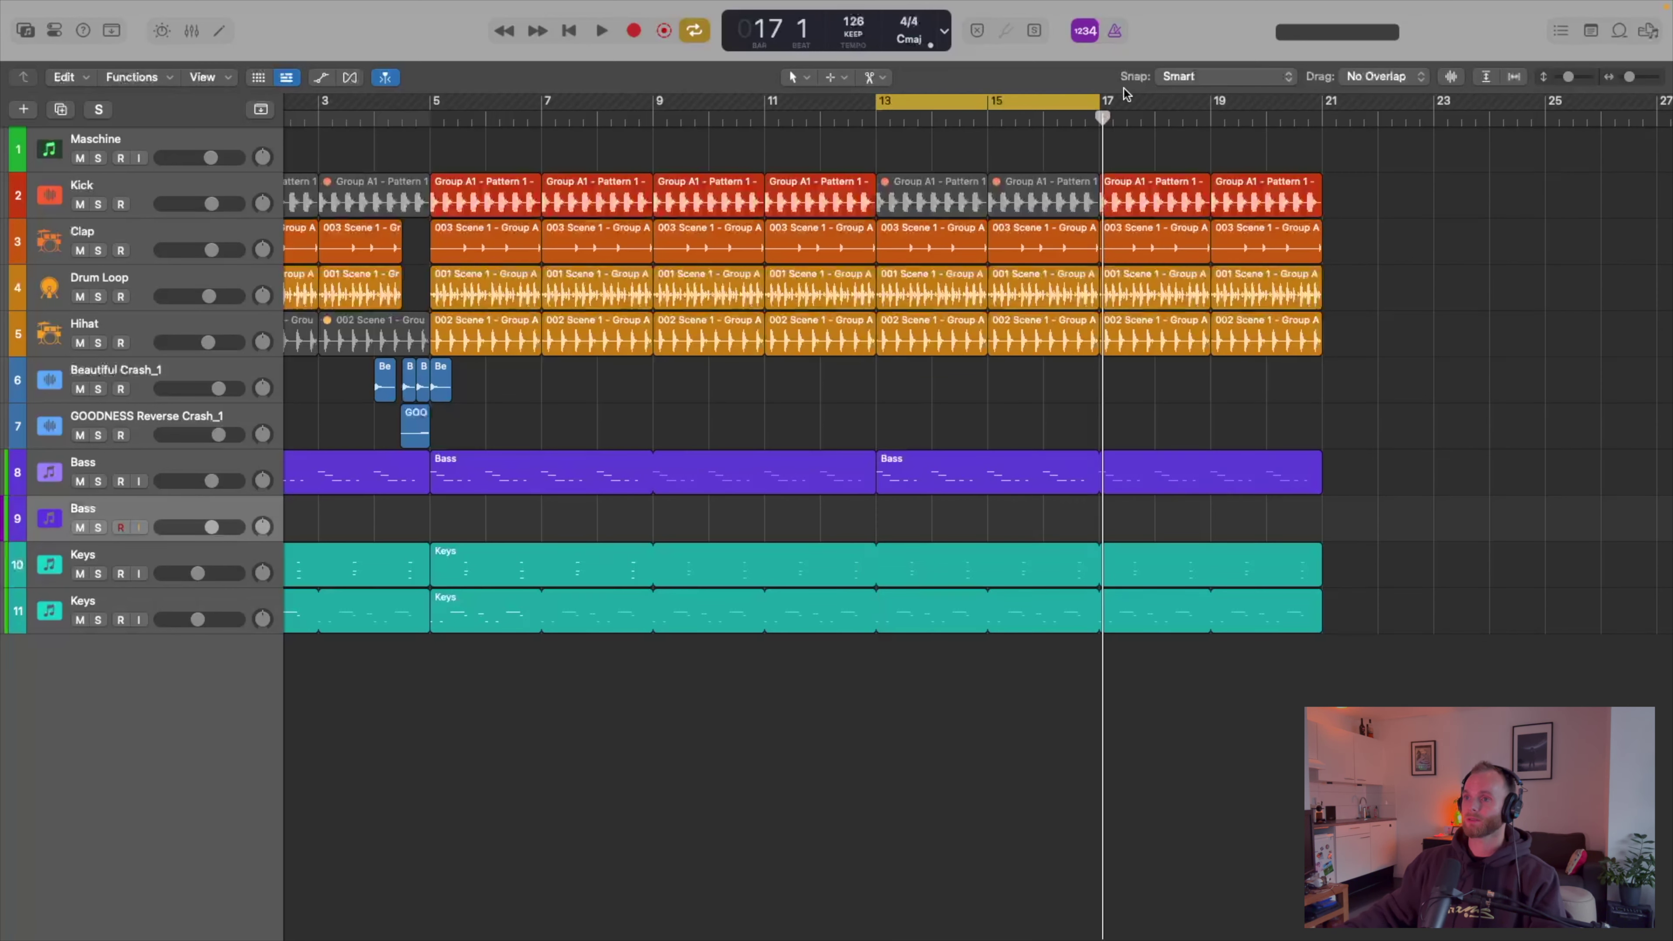
{"action": "mouse_move", "coordinate": [1102, 118]}
{"action": "left_mouse_down"}
{"action": "mouse_move", "coordinate": [1084, 119]}
{"action": "mouse_move", "coordinate": [1100, 117]}
{"action": "left_mouse_up"}
{"action": "left_click", "coordinate": [994, 461]}
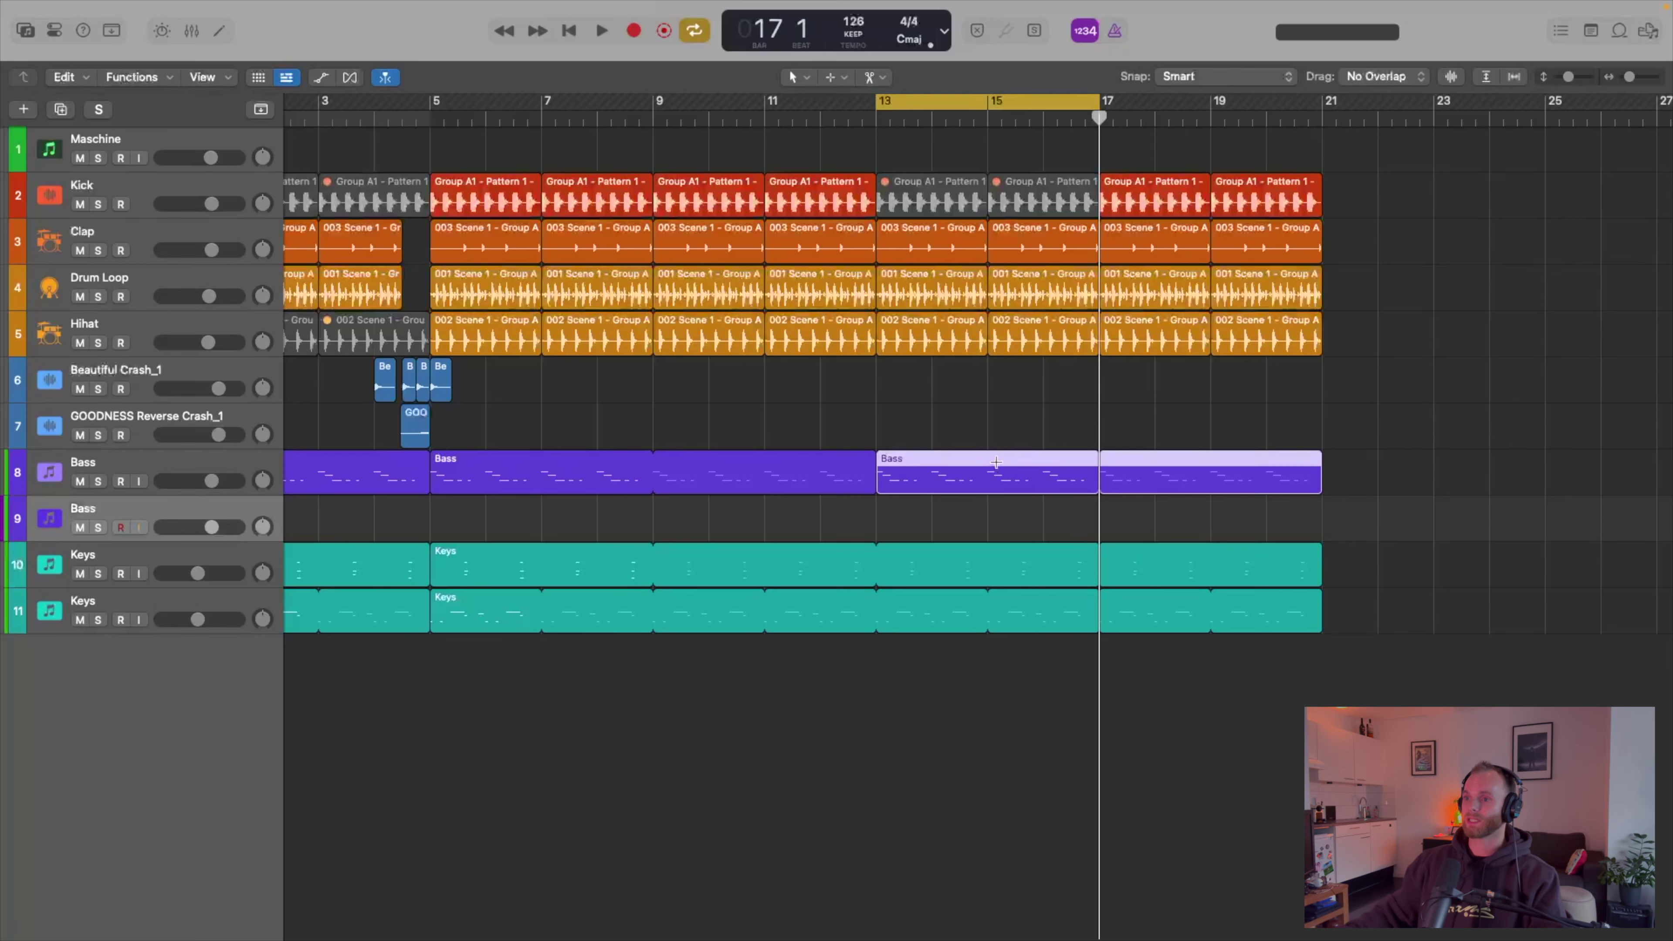
{"action": "key", "text": "super+t"}
{"action": "left_click_drag", "start_coordinate": [982, 480], "coordinate": [982, 524]}
{"action": "left_click_drag", "start_coordinate": [870, 505], "coordinate": [869, 505]}
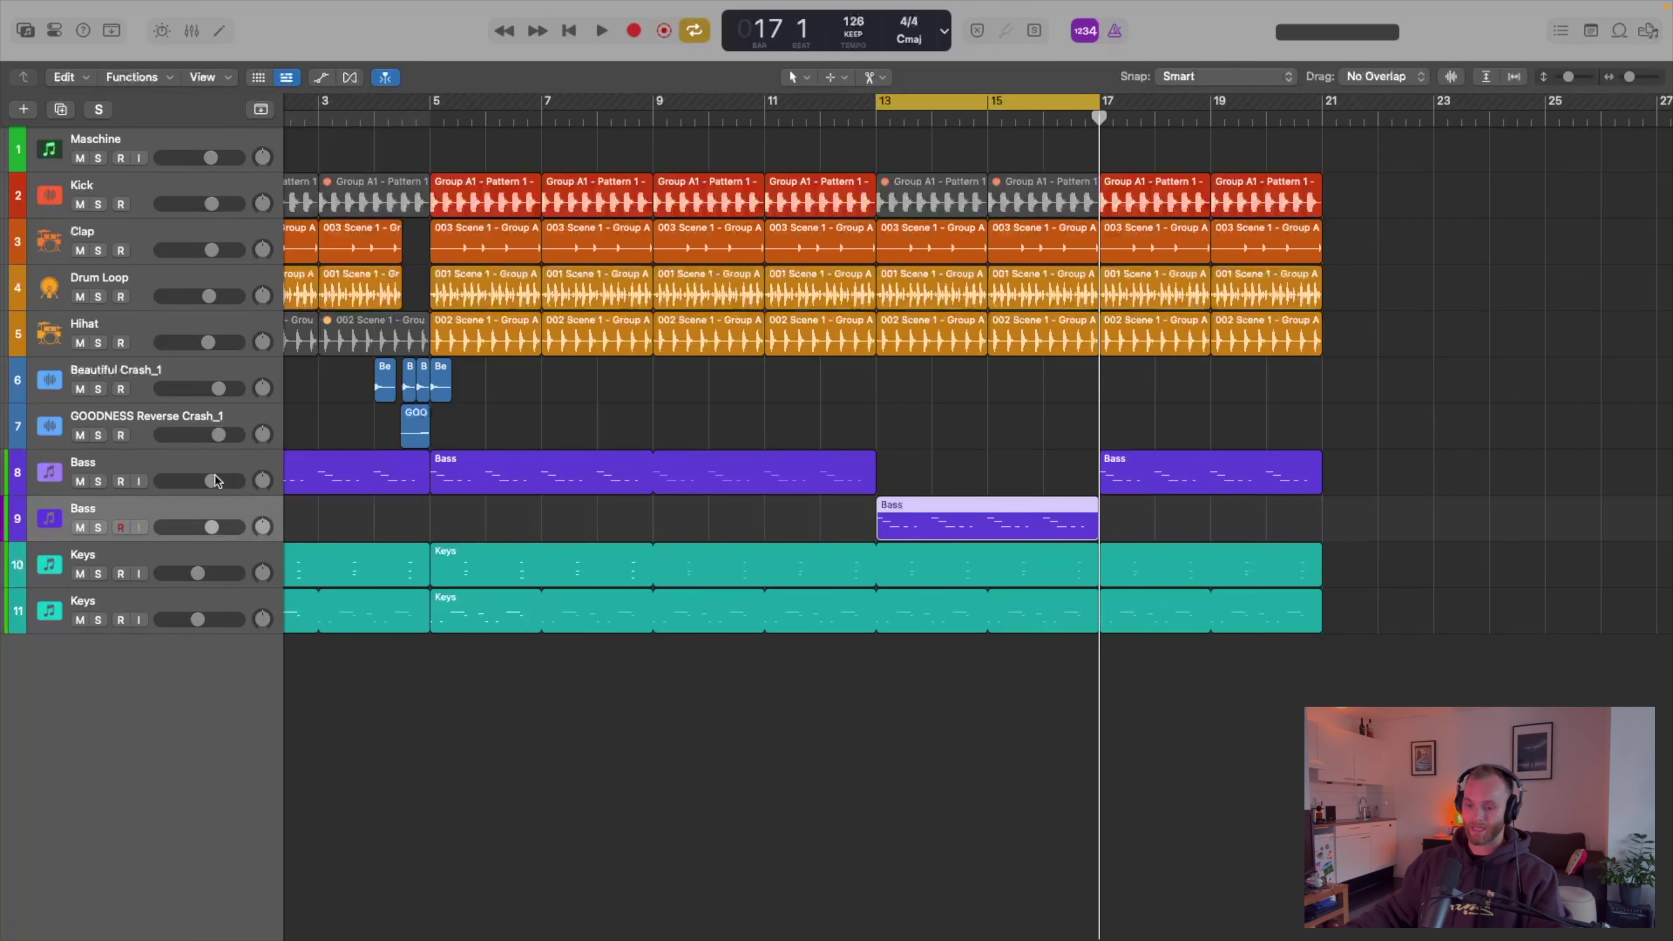
- Add a Channel EQ to the duplicate Bass track and enable its low-cut band
{"action": "key", "text": "i"}
{"action": "left_click", "coordinate": [42, 467]}
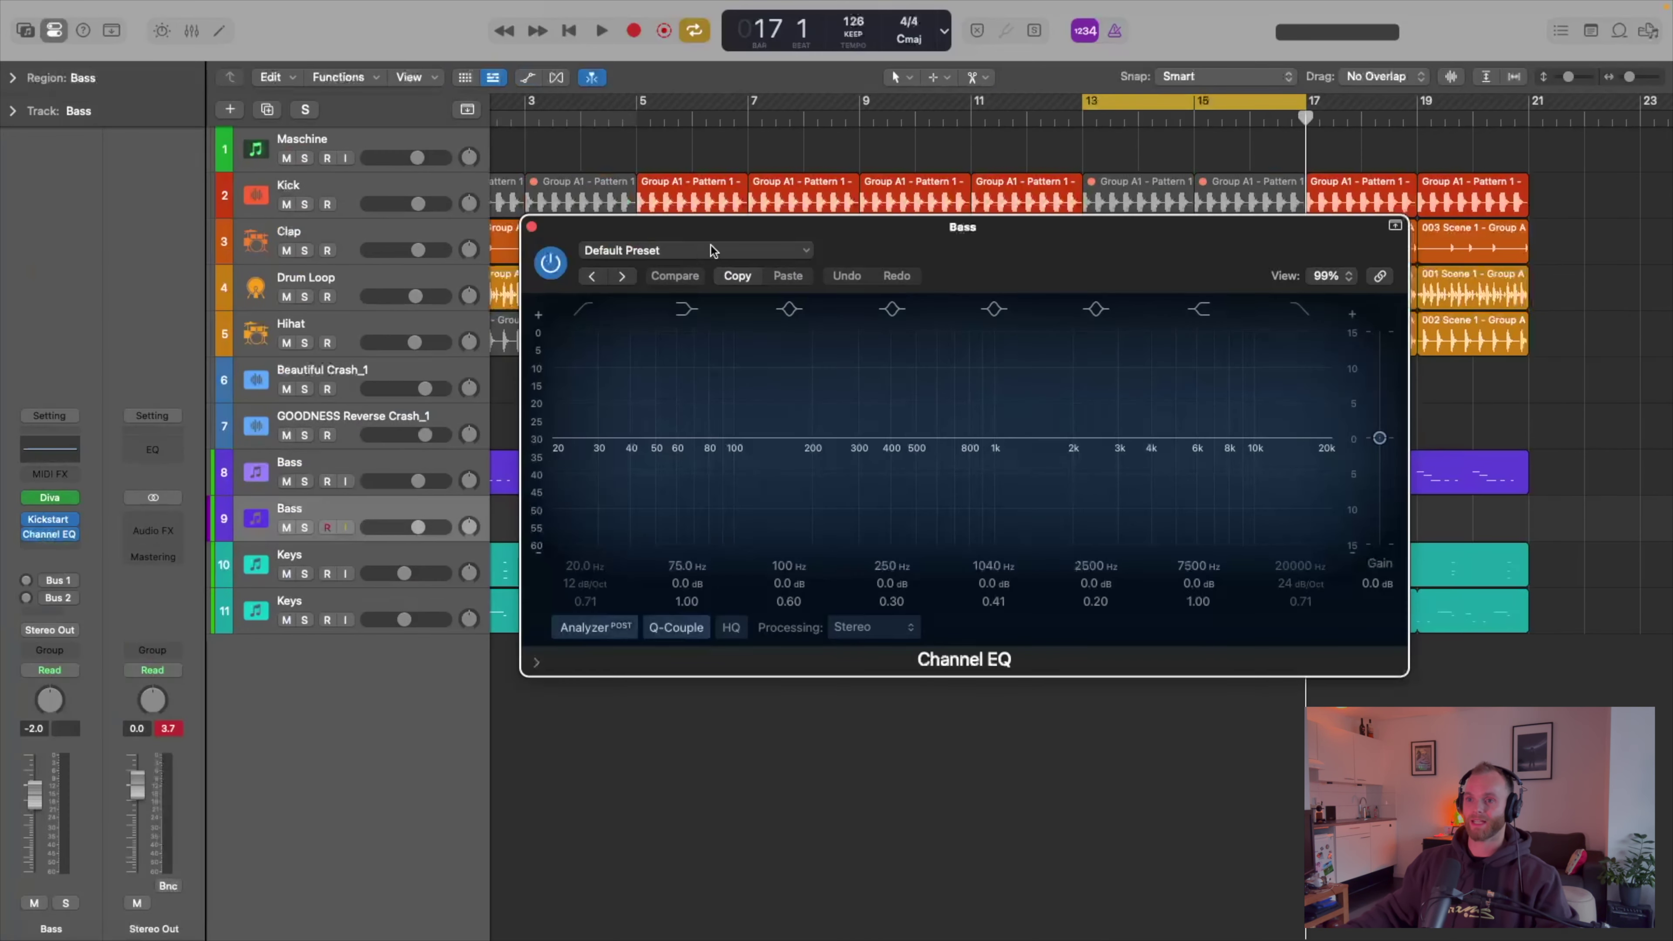
{"action": "left_click", "coordinate": [586, 310]}
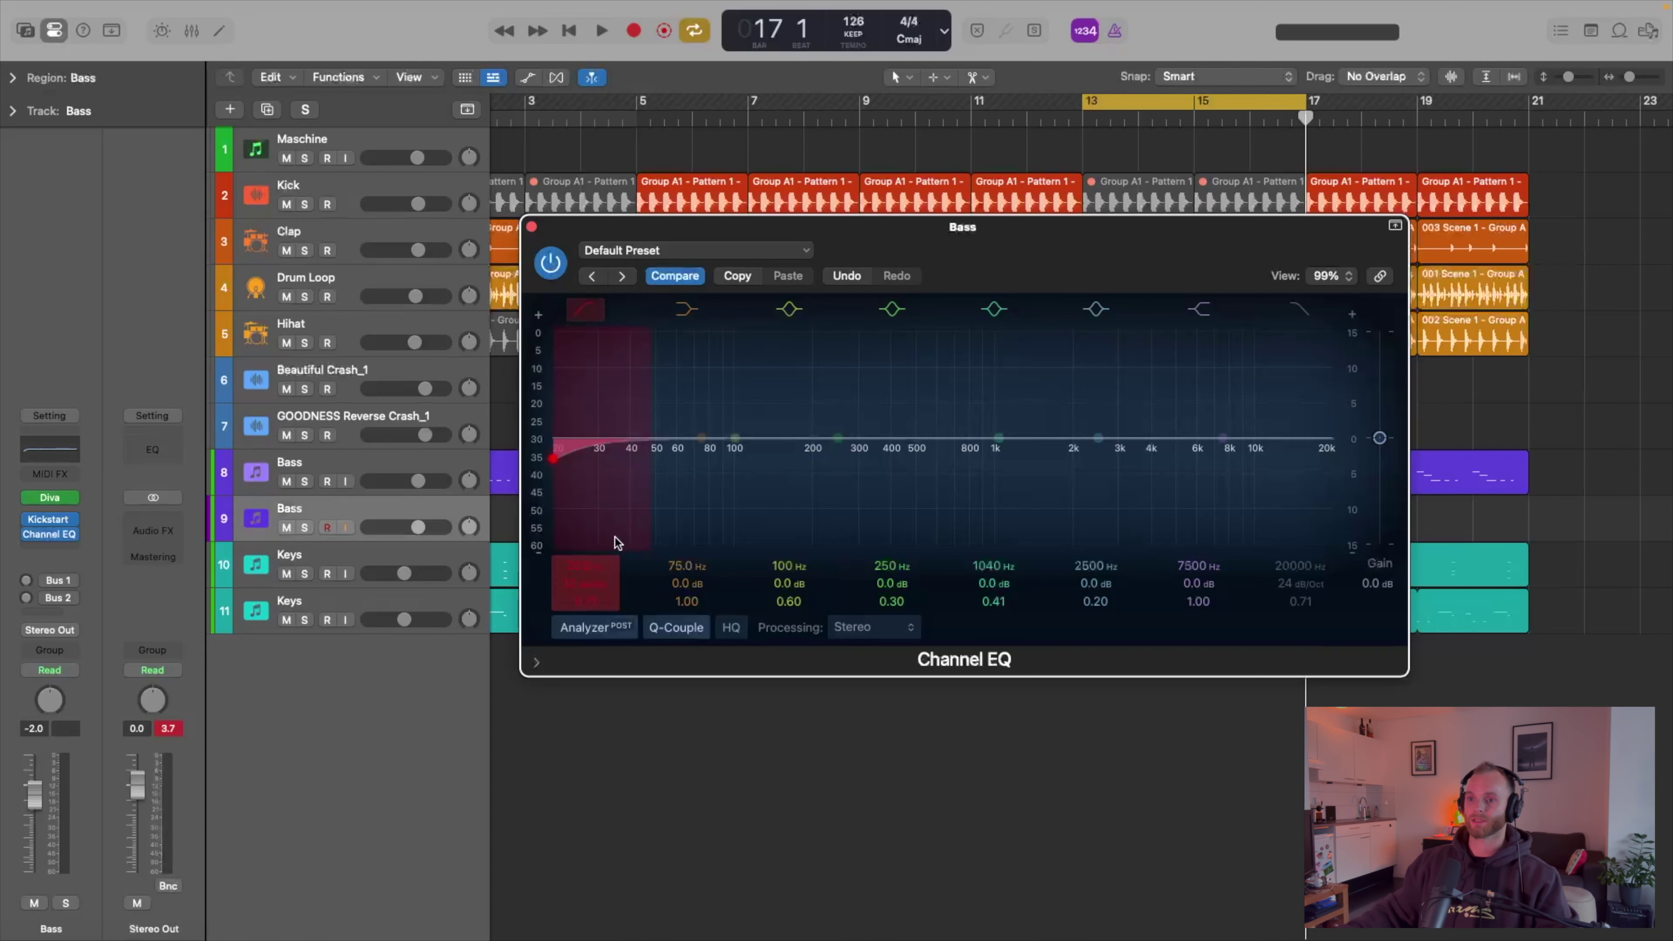
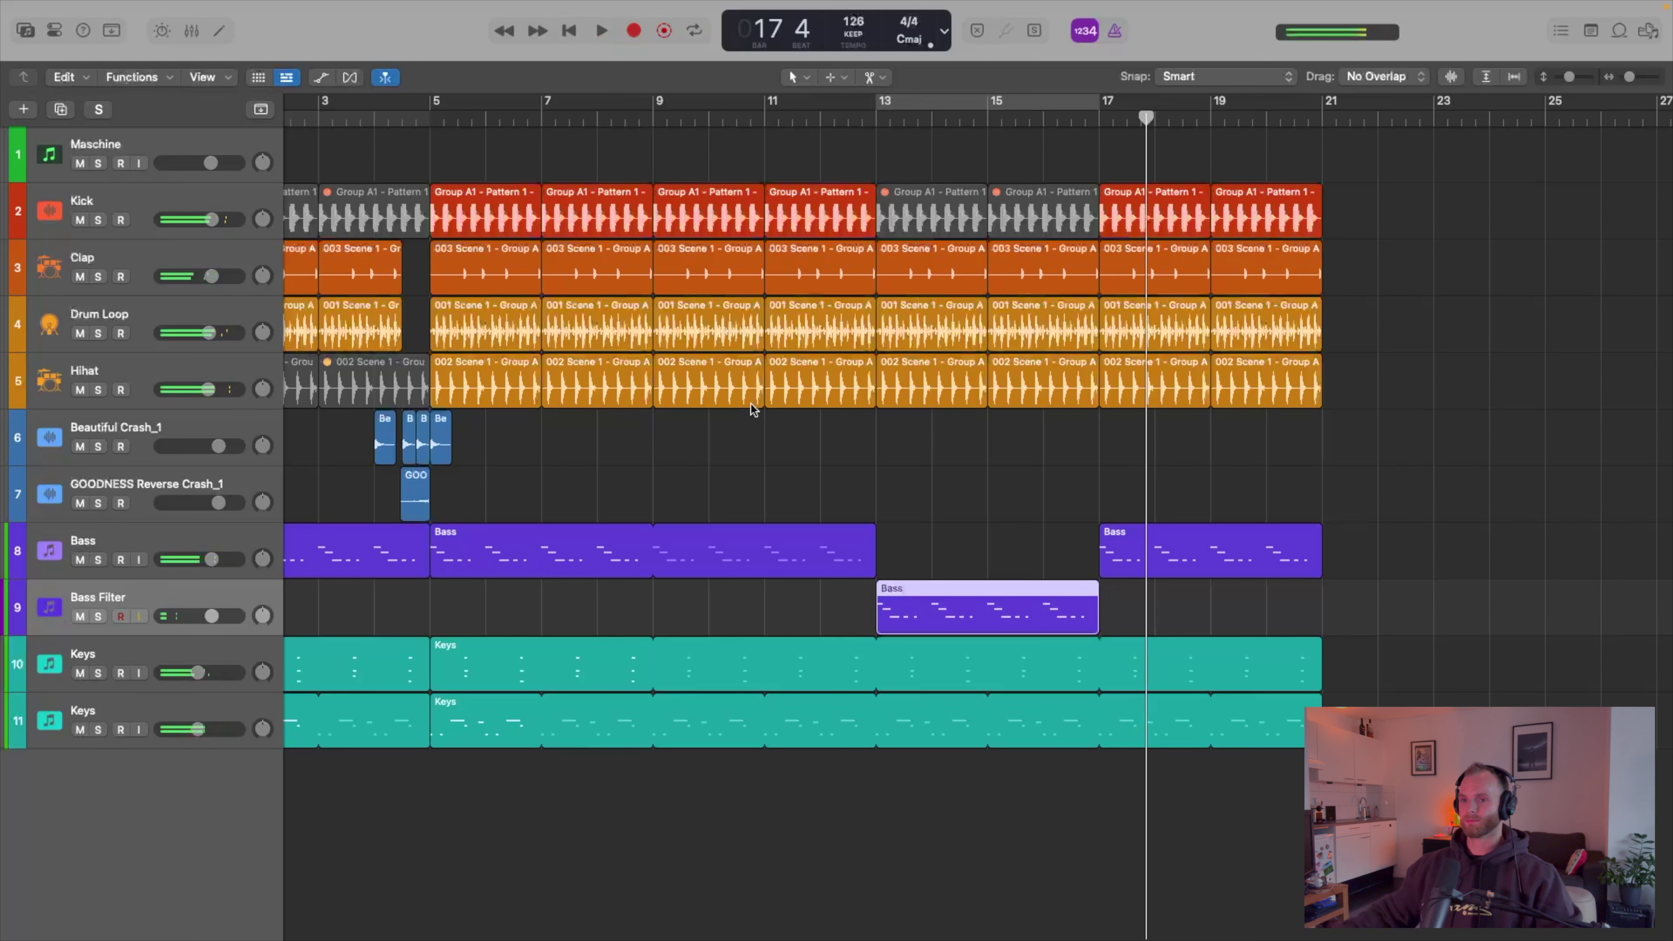
- Copy the Beautiful Crash and GOODNESS Reverse Crash transition regions so they also lead into bars 13 and 17
{"action": "left_click_drag", "start_coordinate": [315, 466], "coordinate": [860, 499]}
{"action": "left_click_drag", "start_coordinate": [962, 435], "coordinate": [1086, 495]}
{"action": "left_click_drag", "start_coordinate": [1007, 446], "coordinate": [1145, 517]}
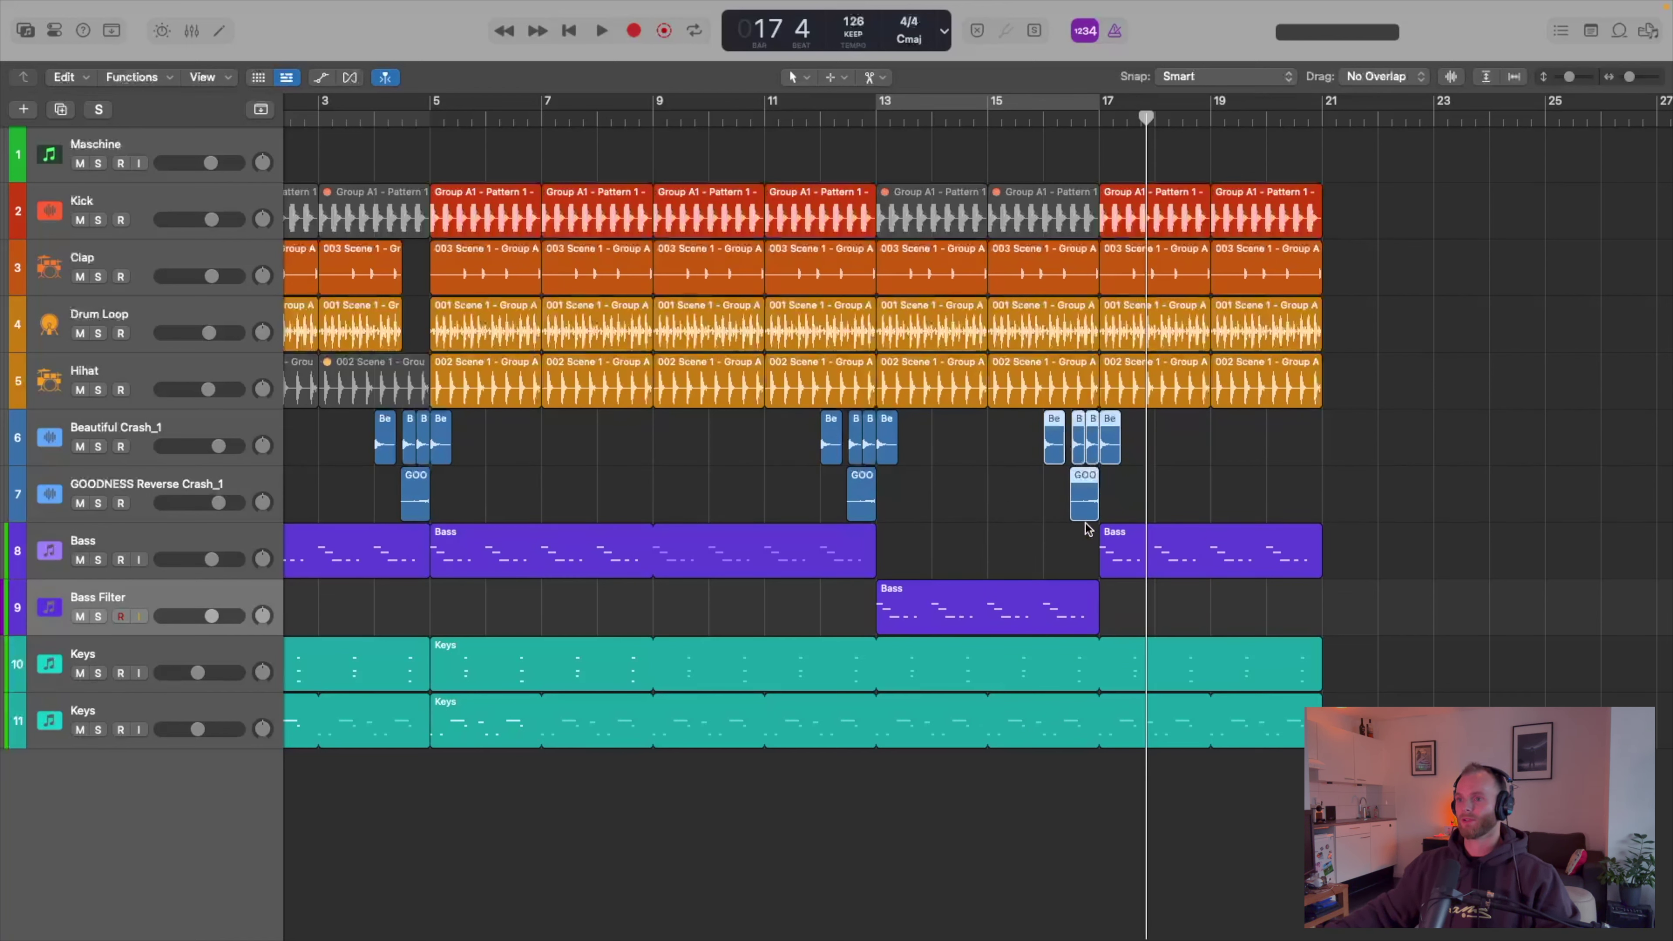
- Deselect the copied crashes and play the arrangement from bar 11 beat 4 into the break after bar 13
{"action": "left_click", "coordinate": [968, 533]}
{"action": "left_click", "coordinate": [808, 119]}
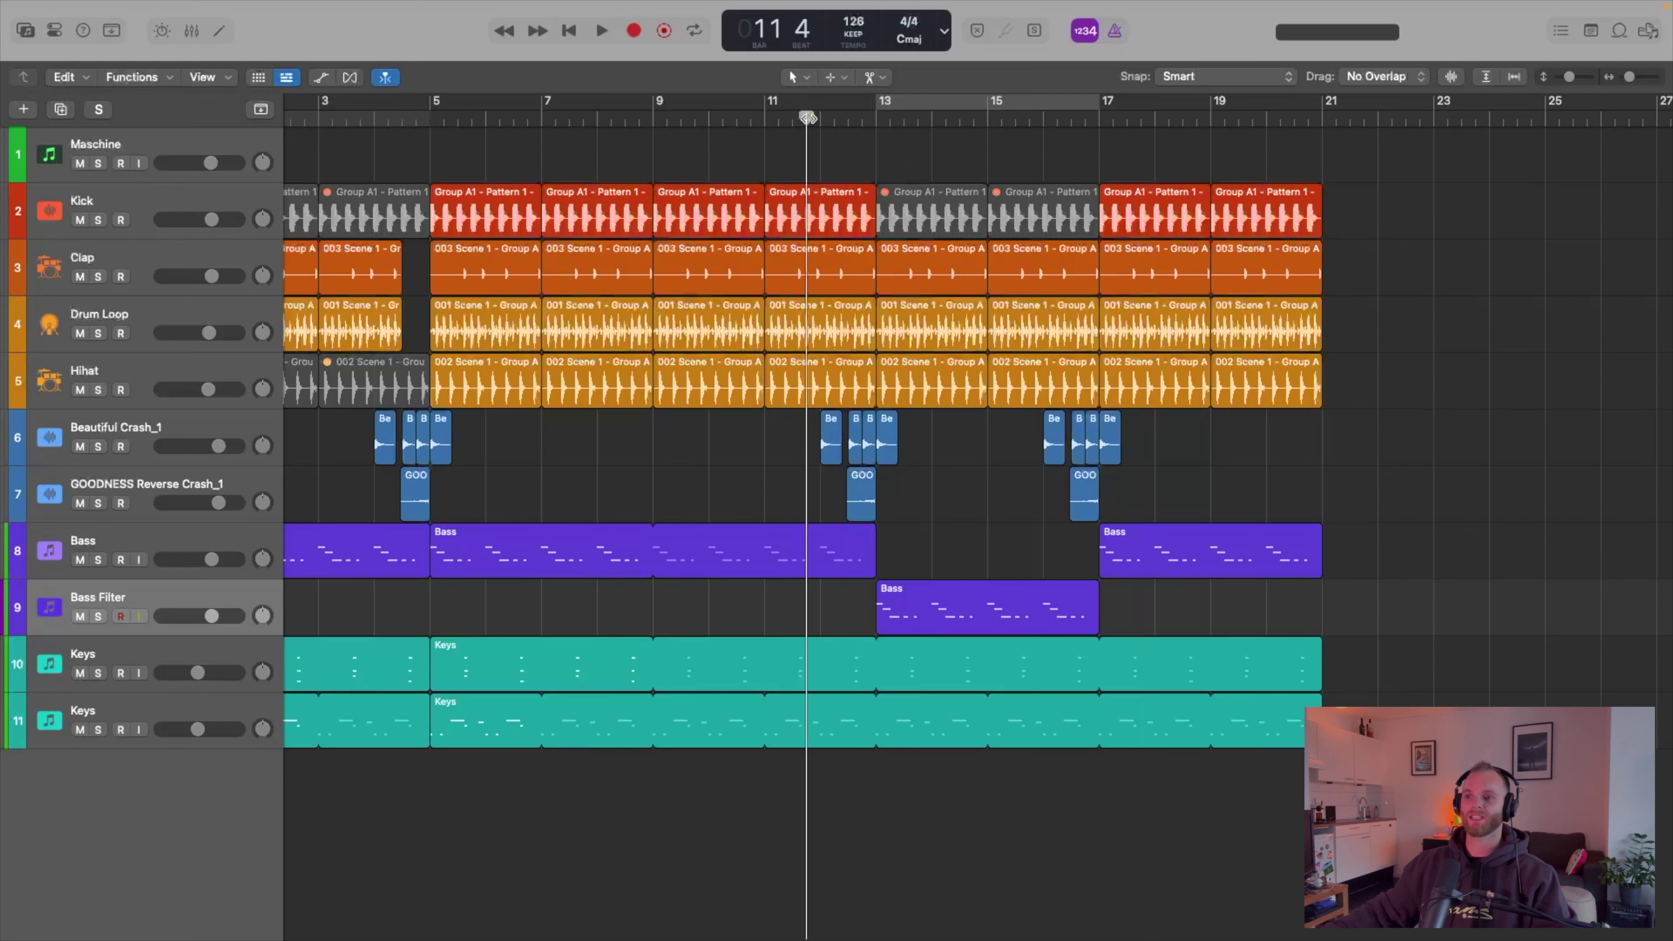
{"action": "key", "text": "space"}
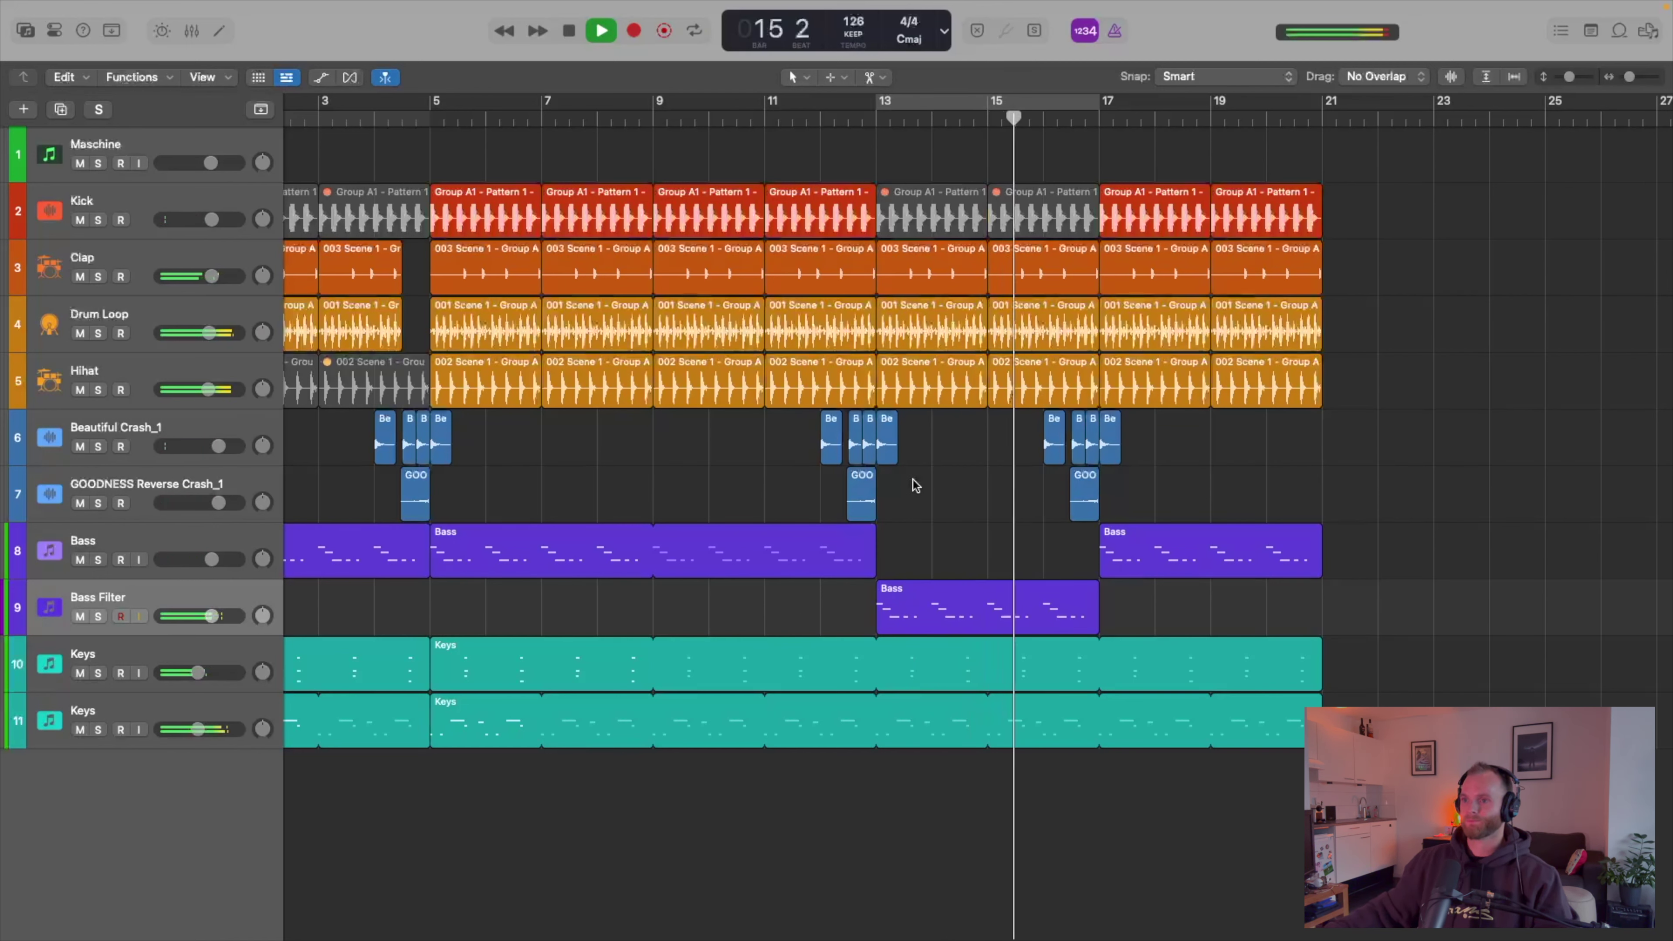
{"action": "key", "text": "space"}
- Group the Clap, Drum Loop and Hihat tracks into a summing stack named Drum Group
{"action": "left_click", "coordinate": [177, 366]}
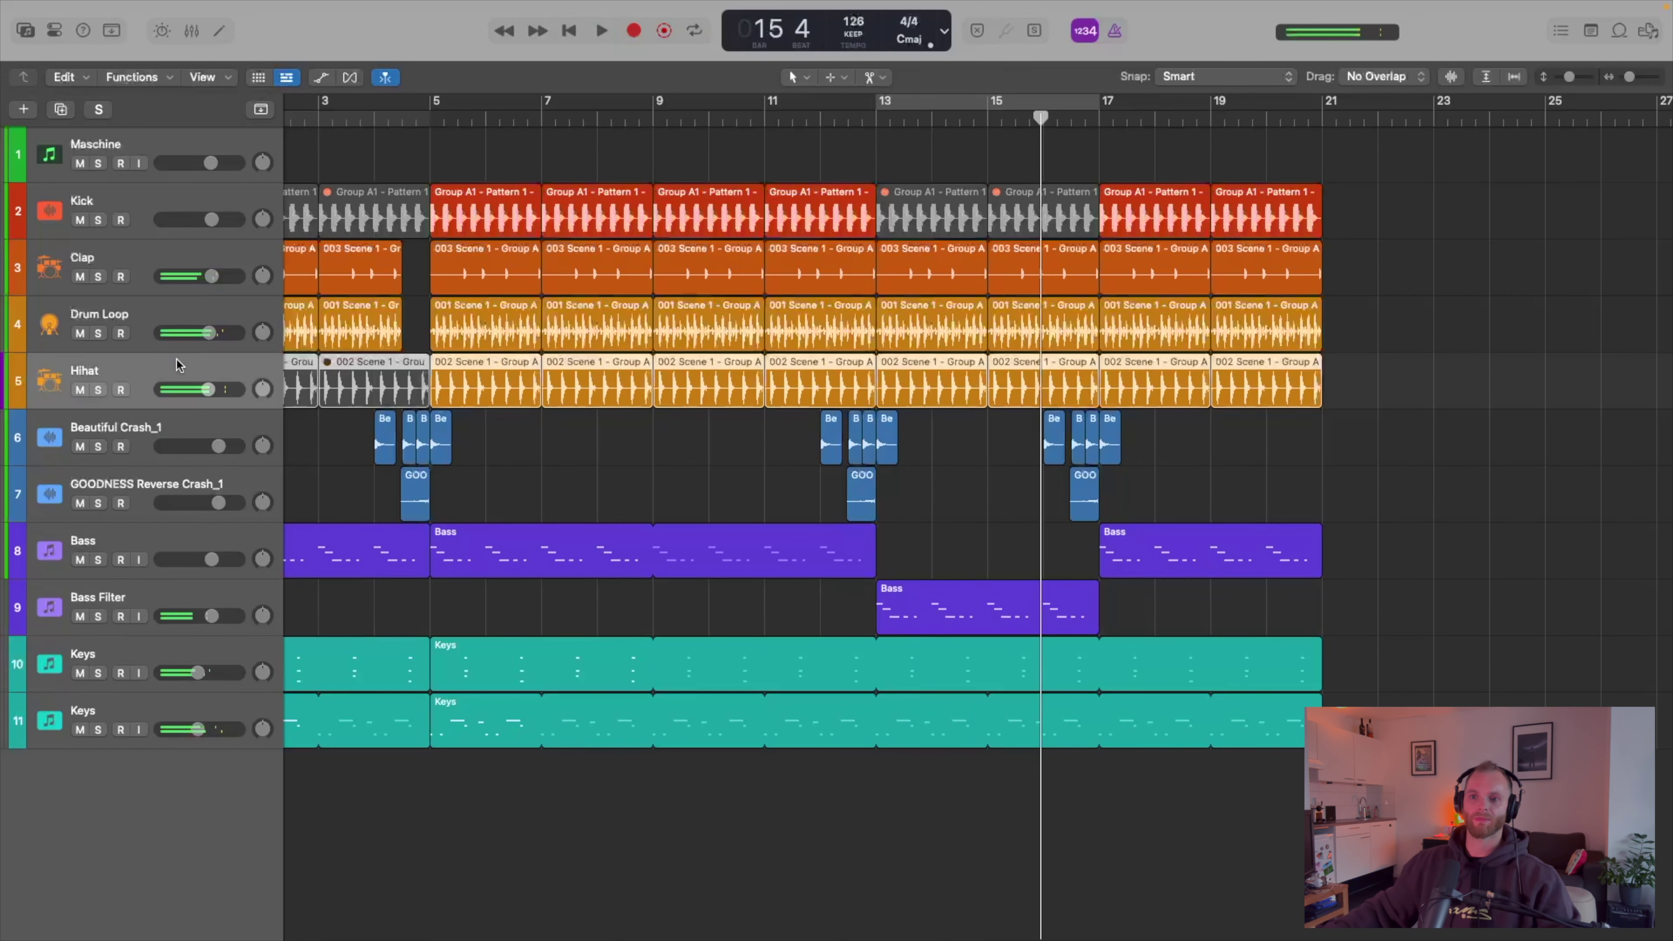
{"action": "left_click", "coordinate": [121, 253], "text": "shift"}
{"action": "key", "text": "super+shift+d"}
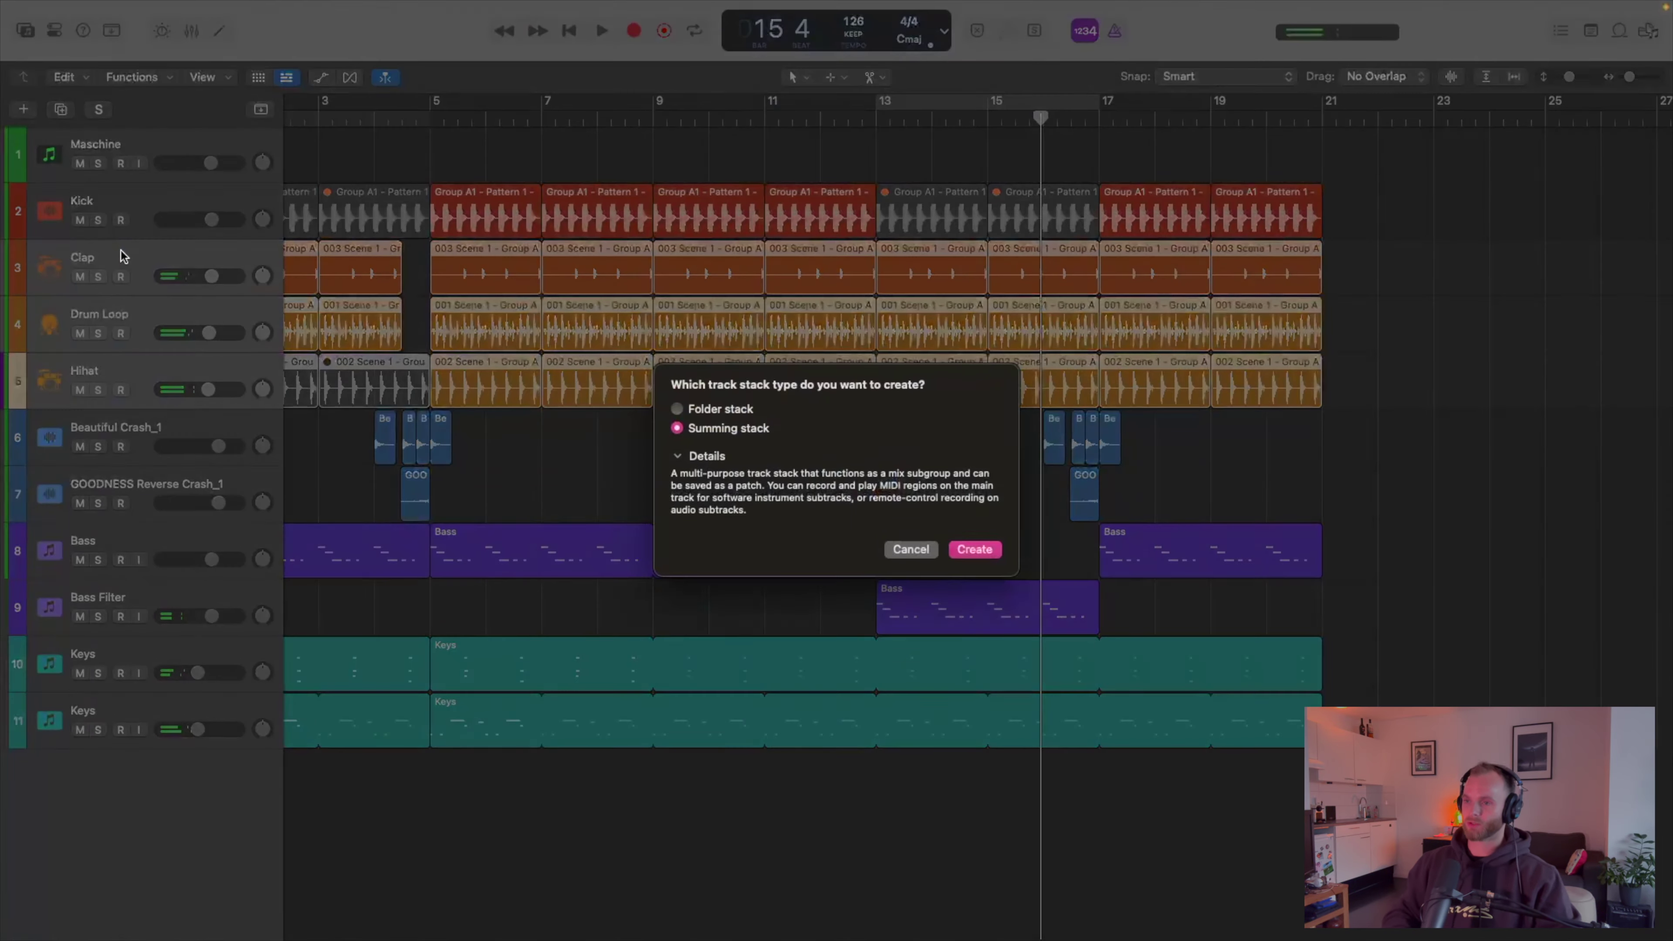
{"action": "key", "text": "Return"}
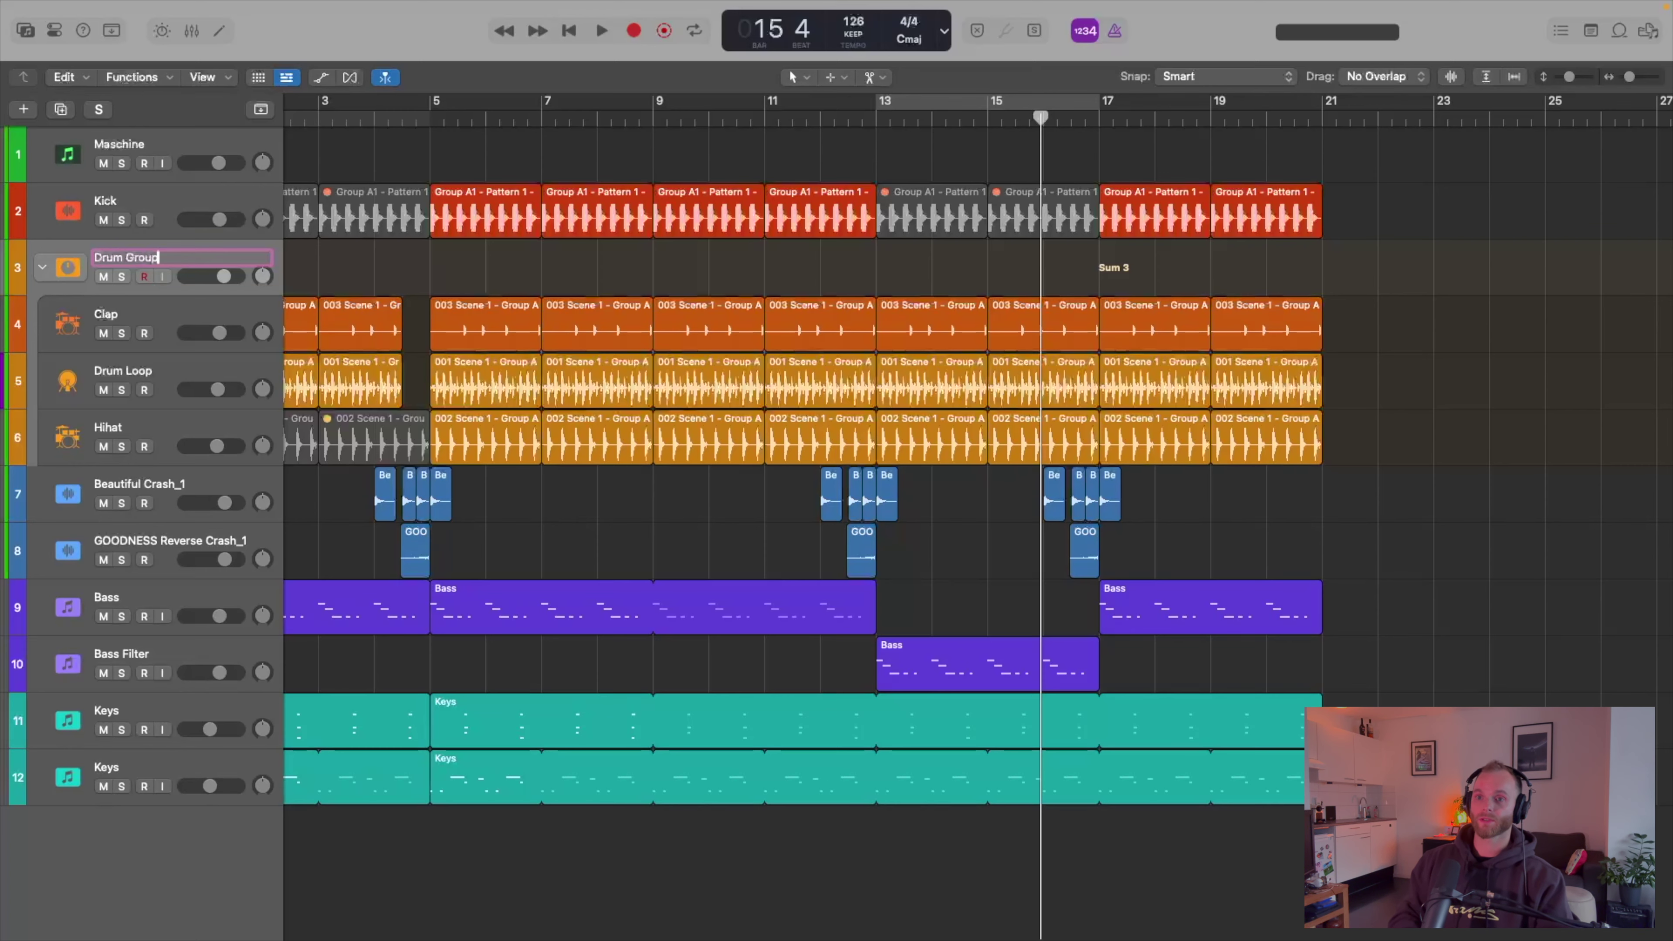
- Add a Channel EQ to the Drum Group stack and close its window
{"action": "key", "text": "i"}
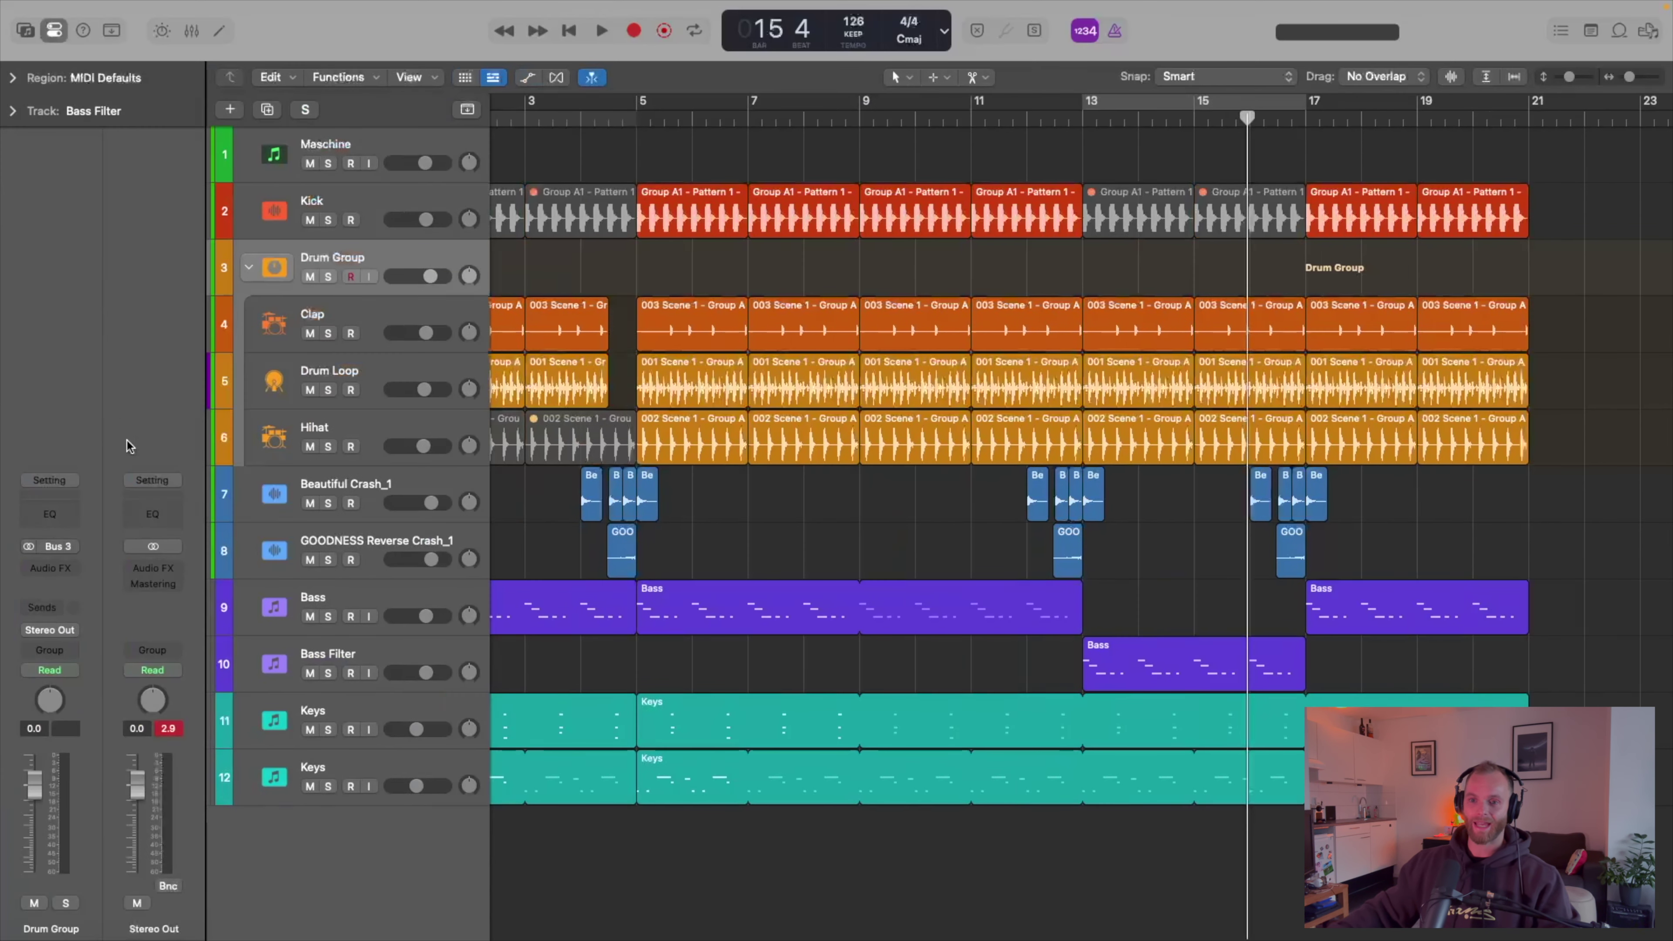
{"action": "left_click", "coordinate": [51, 515]}
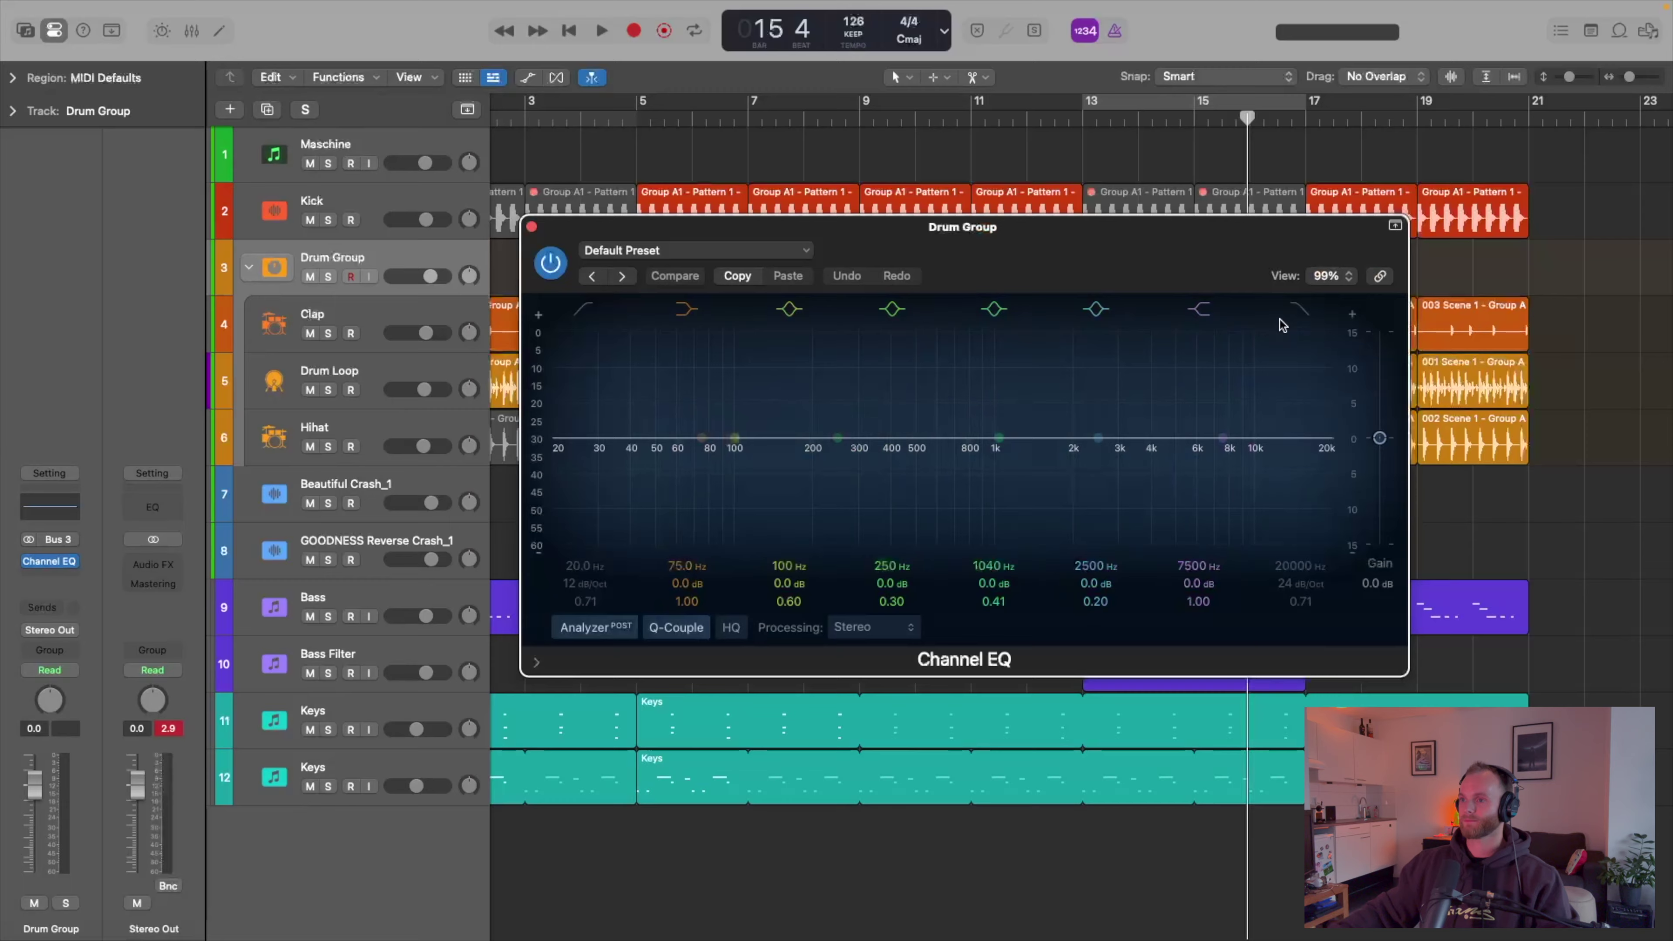
{"action": "key", "text": "super+w"}
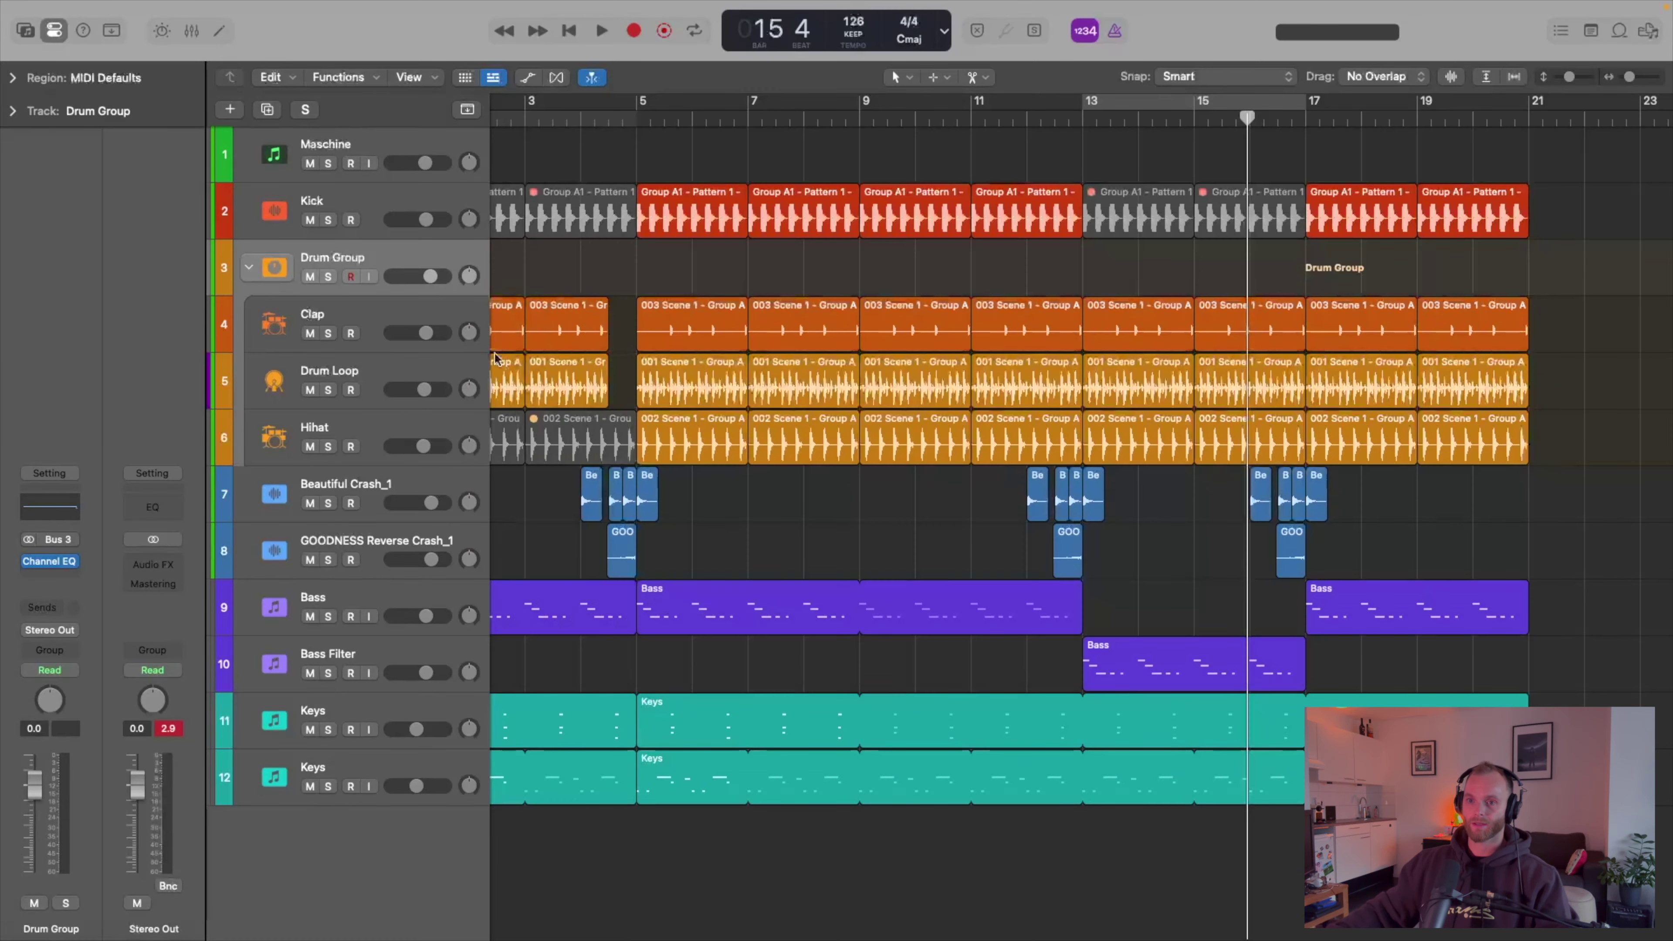
- Automate the Drum Group's Channel EQ High Cut Frequency to fall from 20000 Hz at bar 13 until bar 15, returning to 20000 Hz there
{"action": "key", "text": "a"}
{"action": "left_click", "coordinate": [438, 303]}
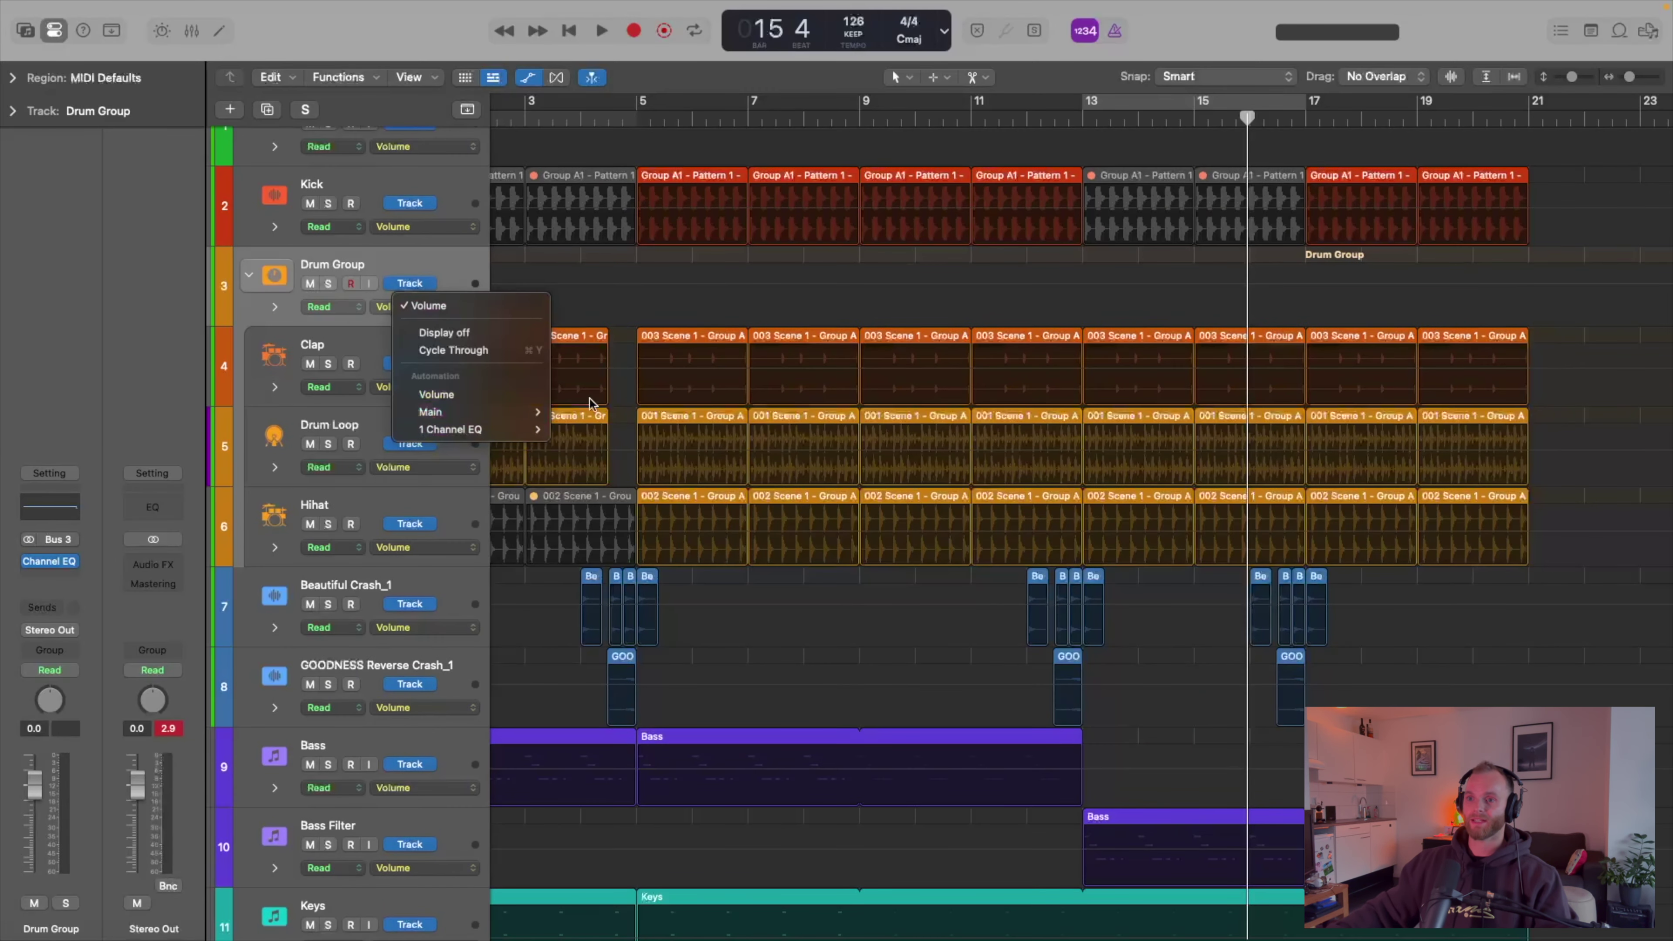
{"action": "mouse_move", "coordinate": [475, 430]}
{"action": "left_click", "coordinate": [625, 366]}
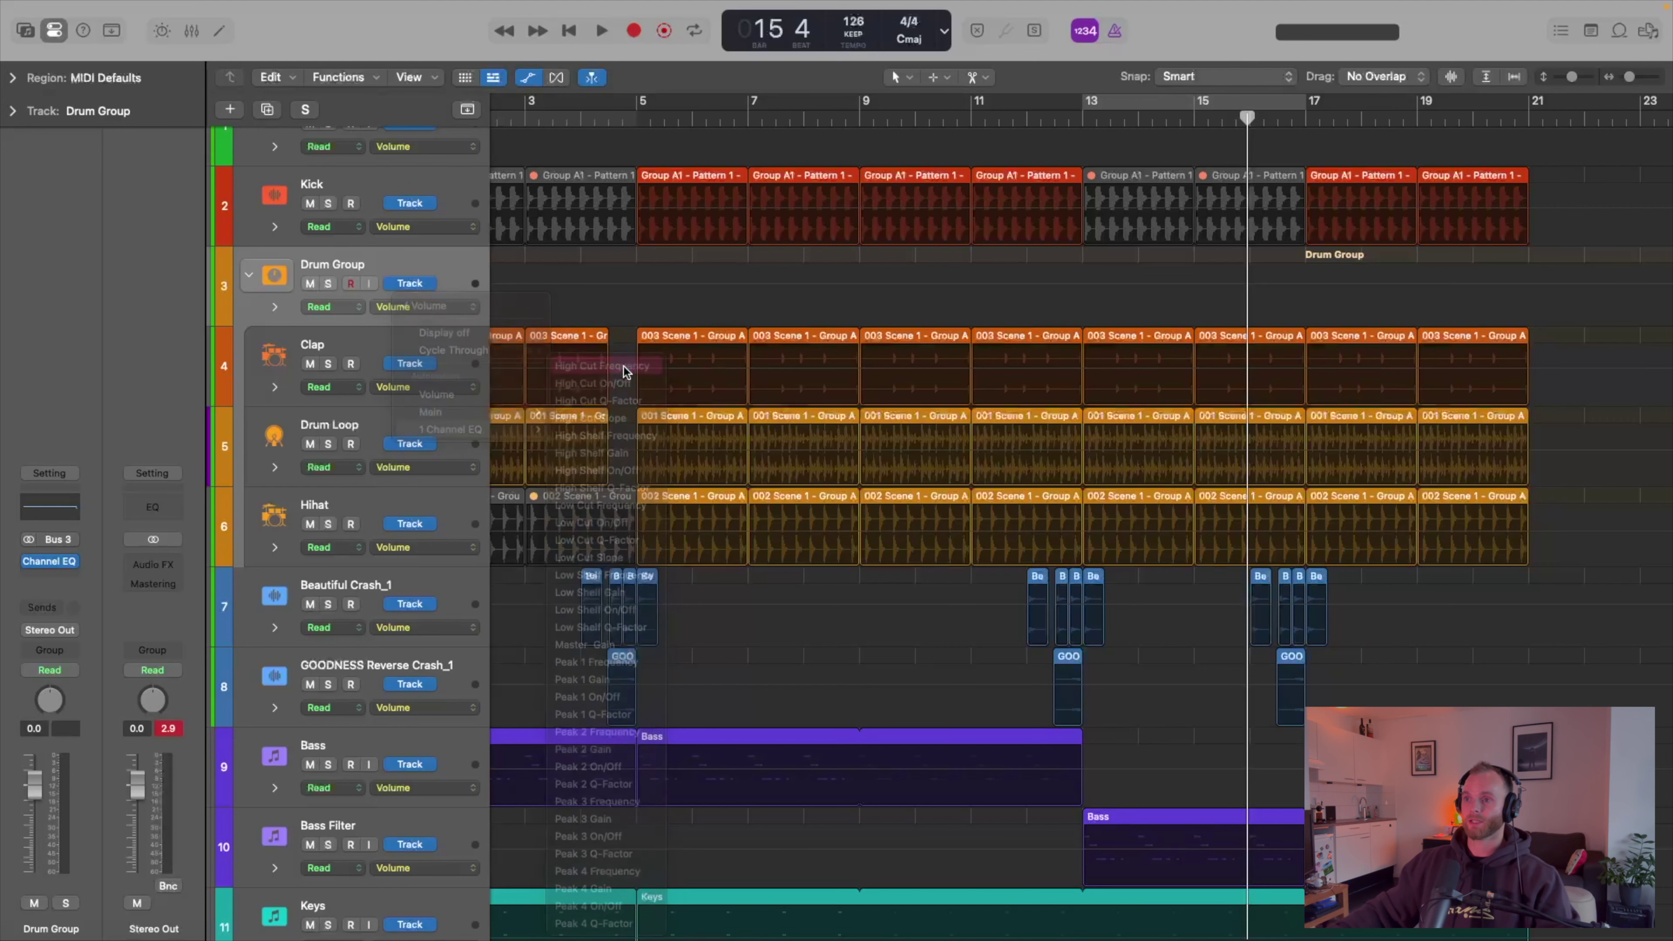
{"action": "key", "text": "super+Down"}
{"action": "left_click_drag", "start_coordinate": [1086, 302], "coordinate": [1128, 292]}
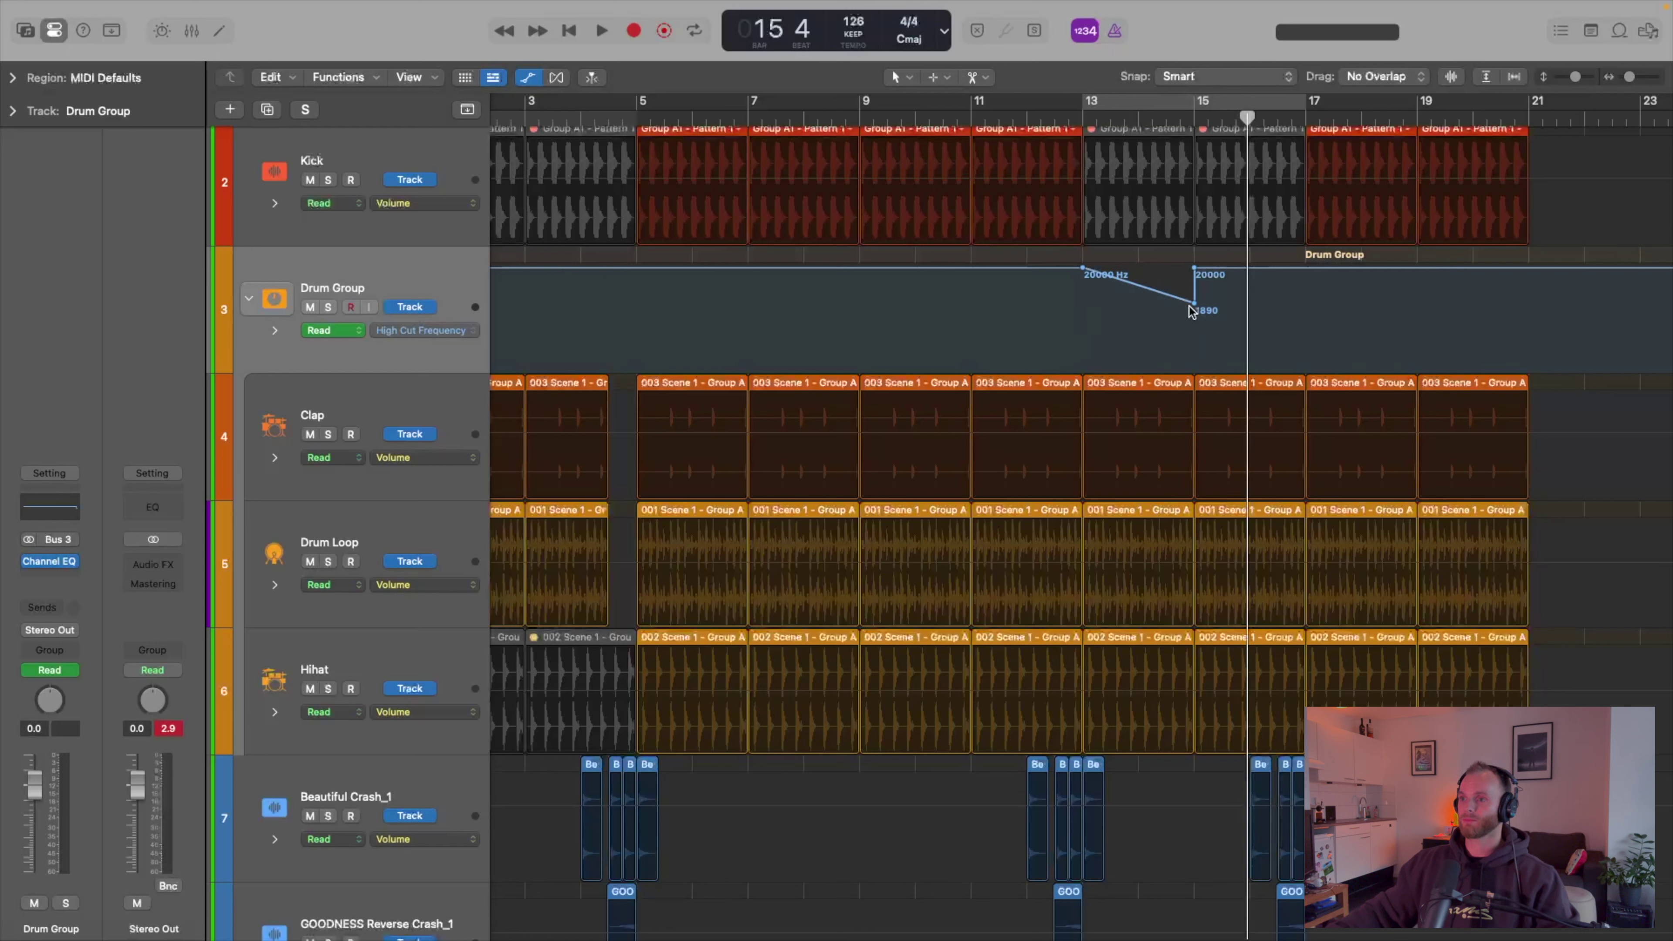
- Delete the Clap, Drum Loop and Hihat regions between bars 15 and 17, with the automation lanes hidden
{"action": "left_click_drag", "start_coordinate": [1193, 305], "coordinate": [1231, 730]}
{"action": "key", "text": "a"}
{"action": "key", "text": "Delete"}
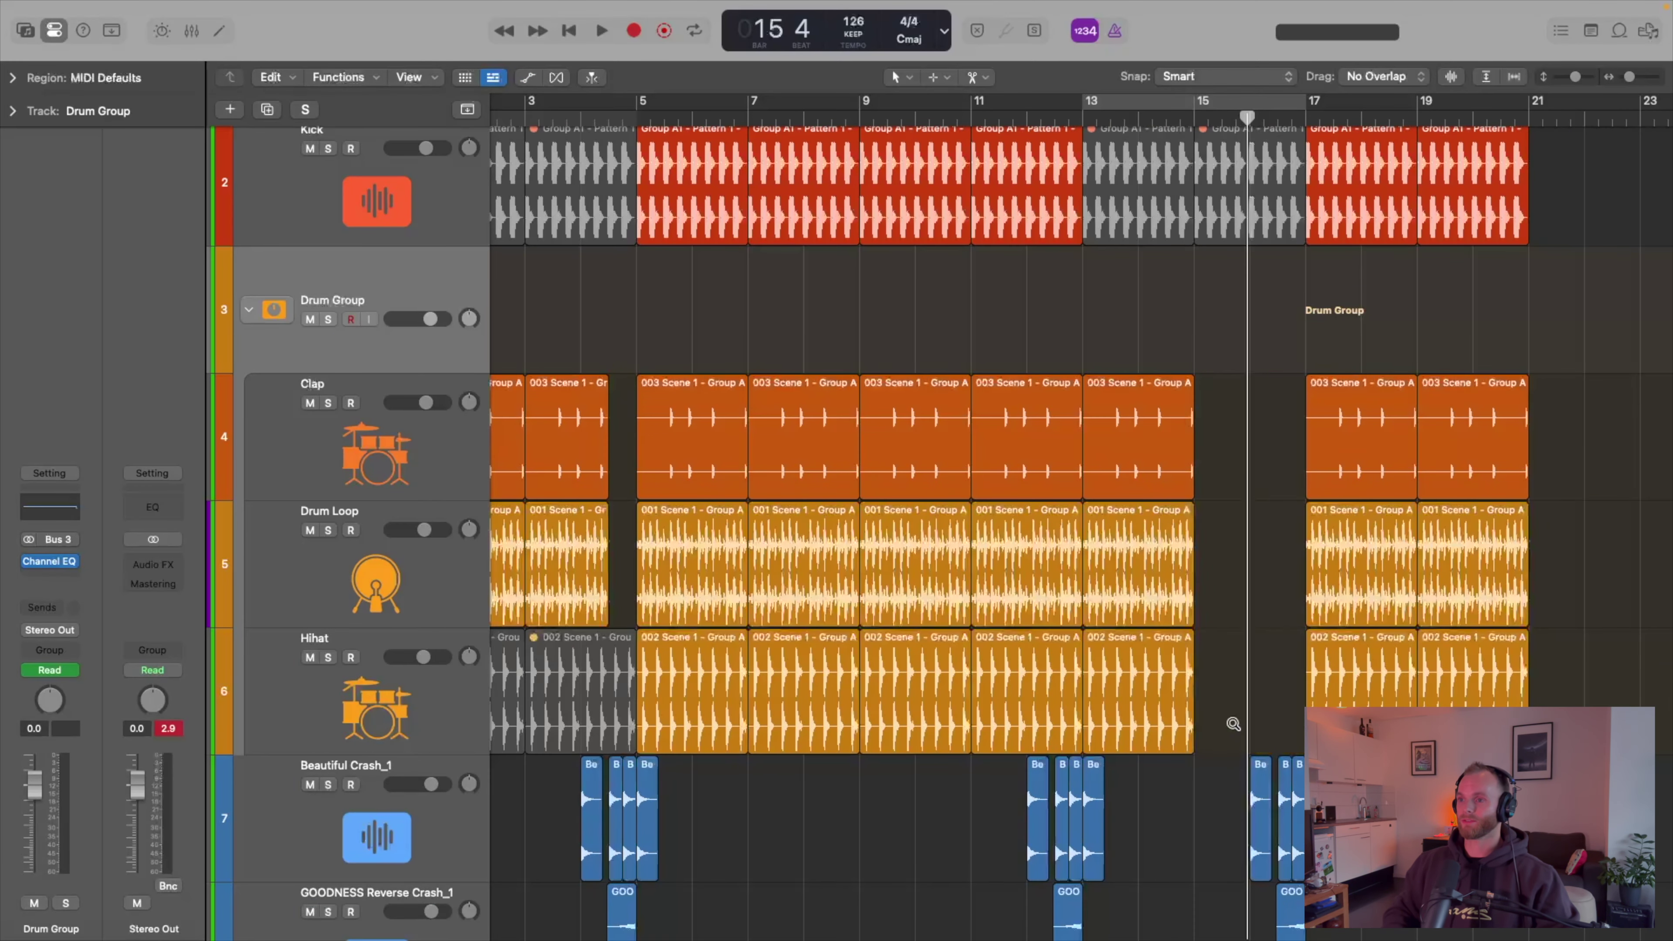
{"action": "key", "text": "super+z"}
{"action": "key", "text": "super+Up"}
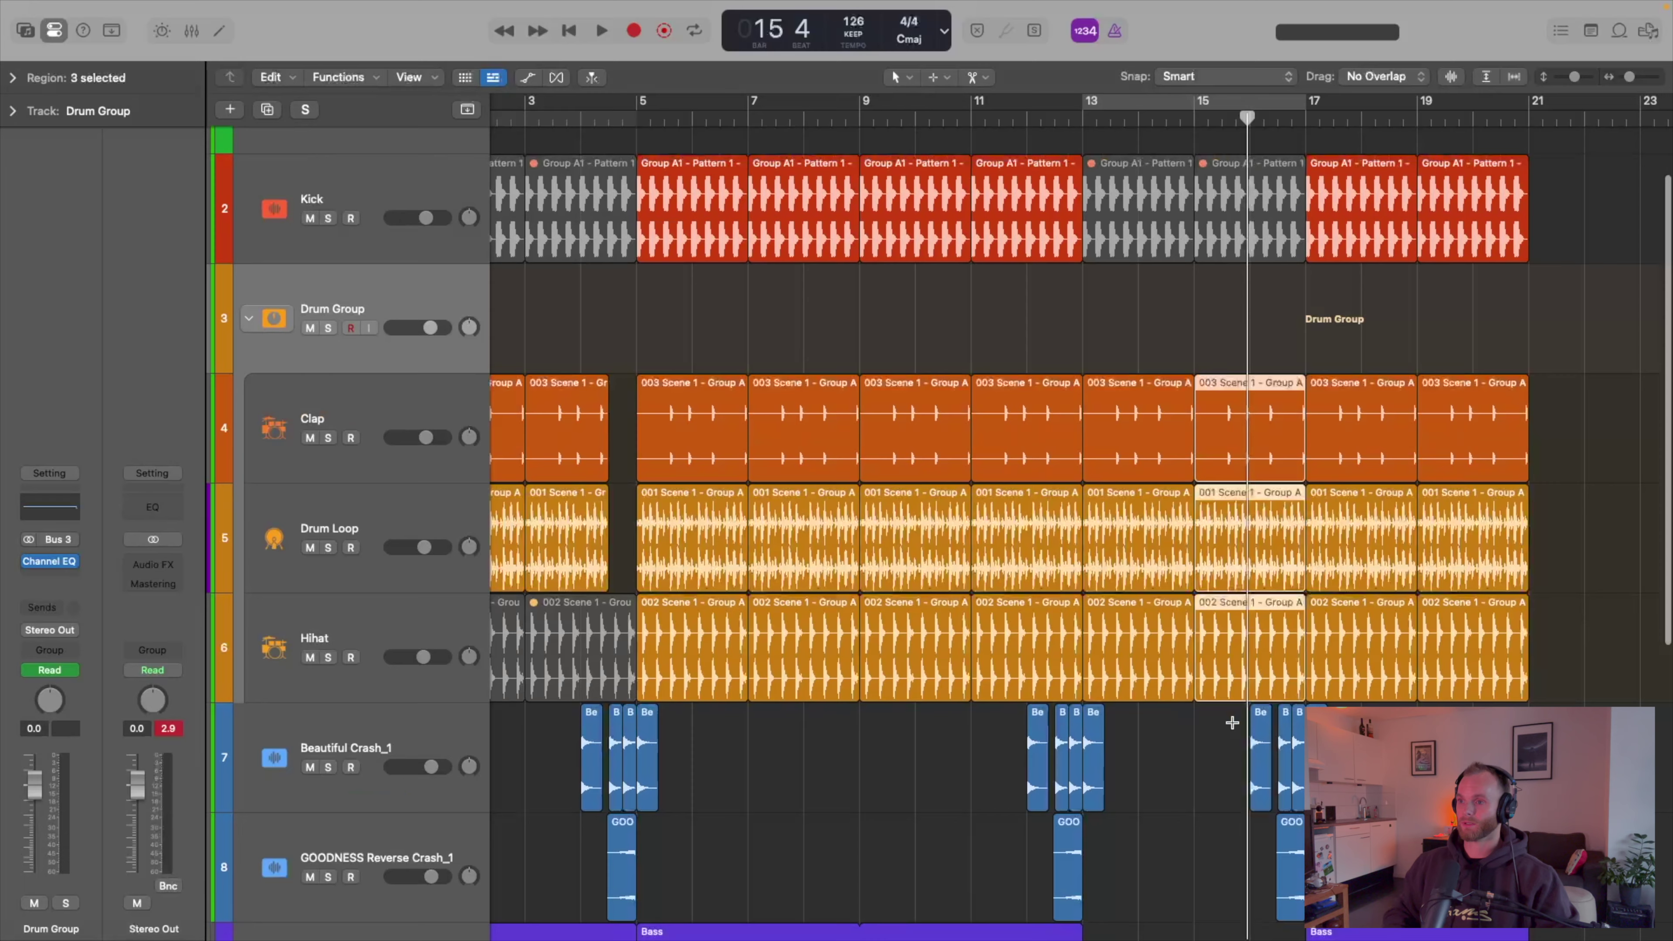
{"action": "key", "text": "Delete"}
{"action": "key", "text": "a"}
{"action": "key", "text": "a"}
{"action": "key", "text": "super+Up"}
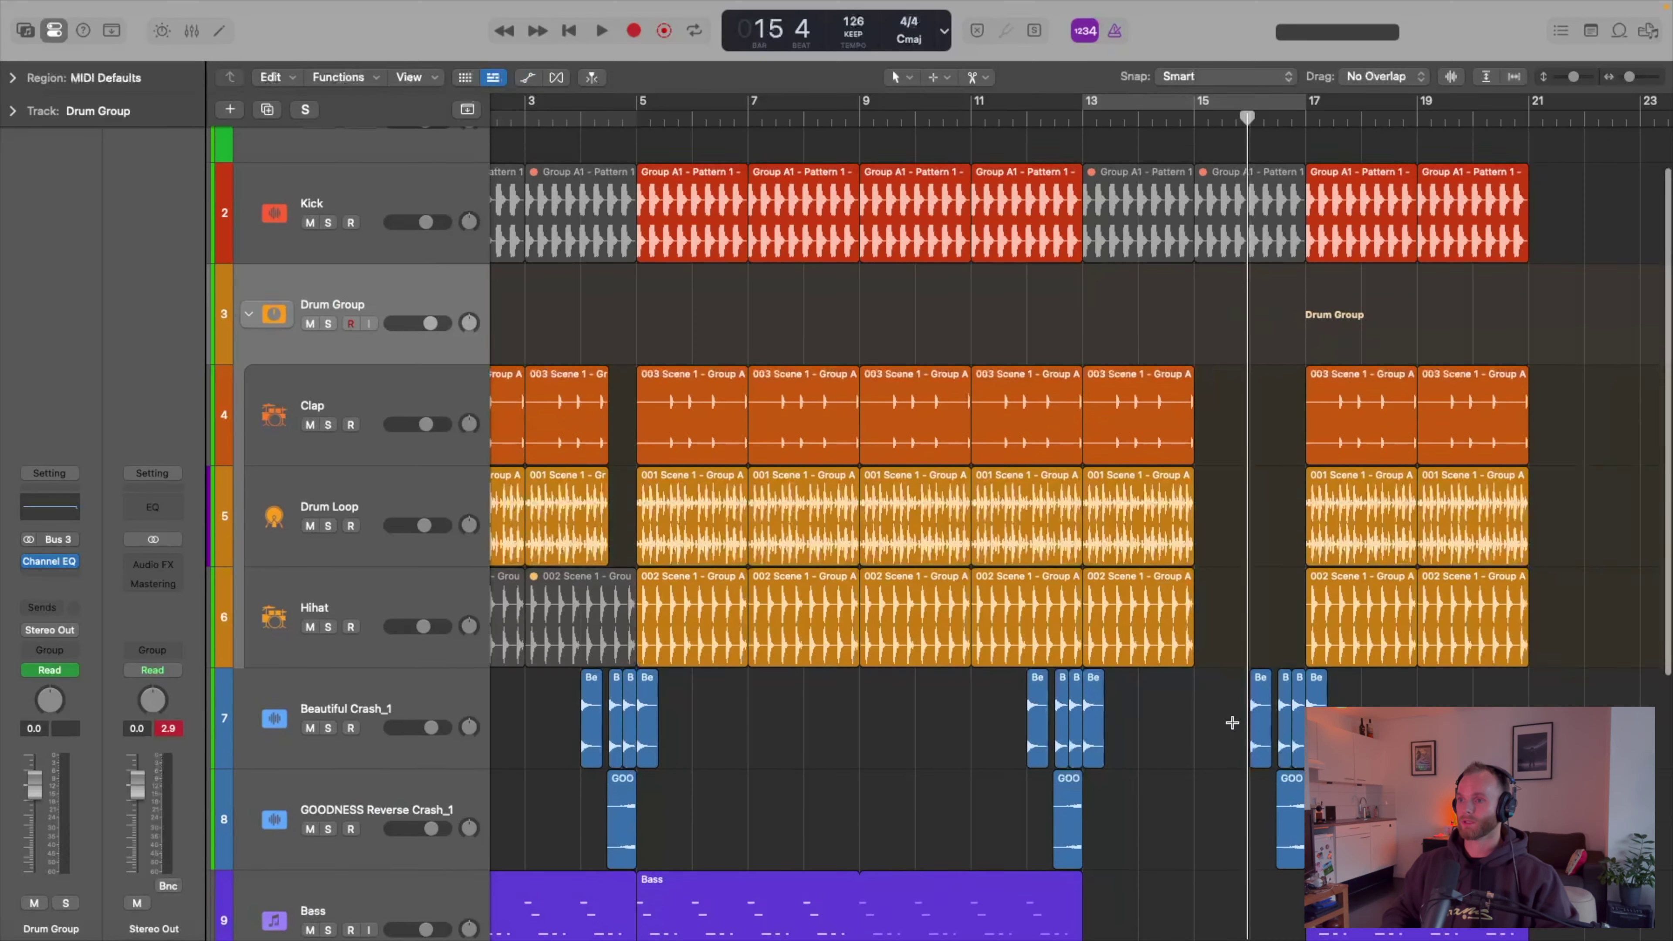
- Play the filtered break and the drop at bar 17 from bar 12
{"action": "left_click", "coordinate": [1026, 125]}
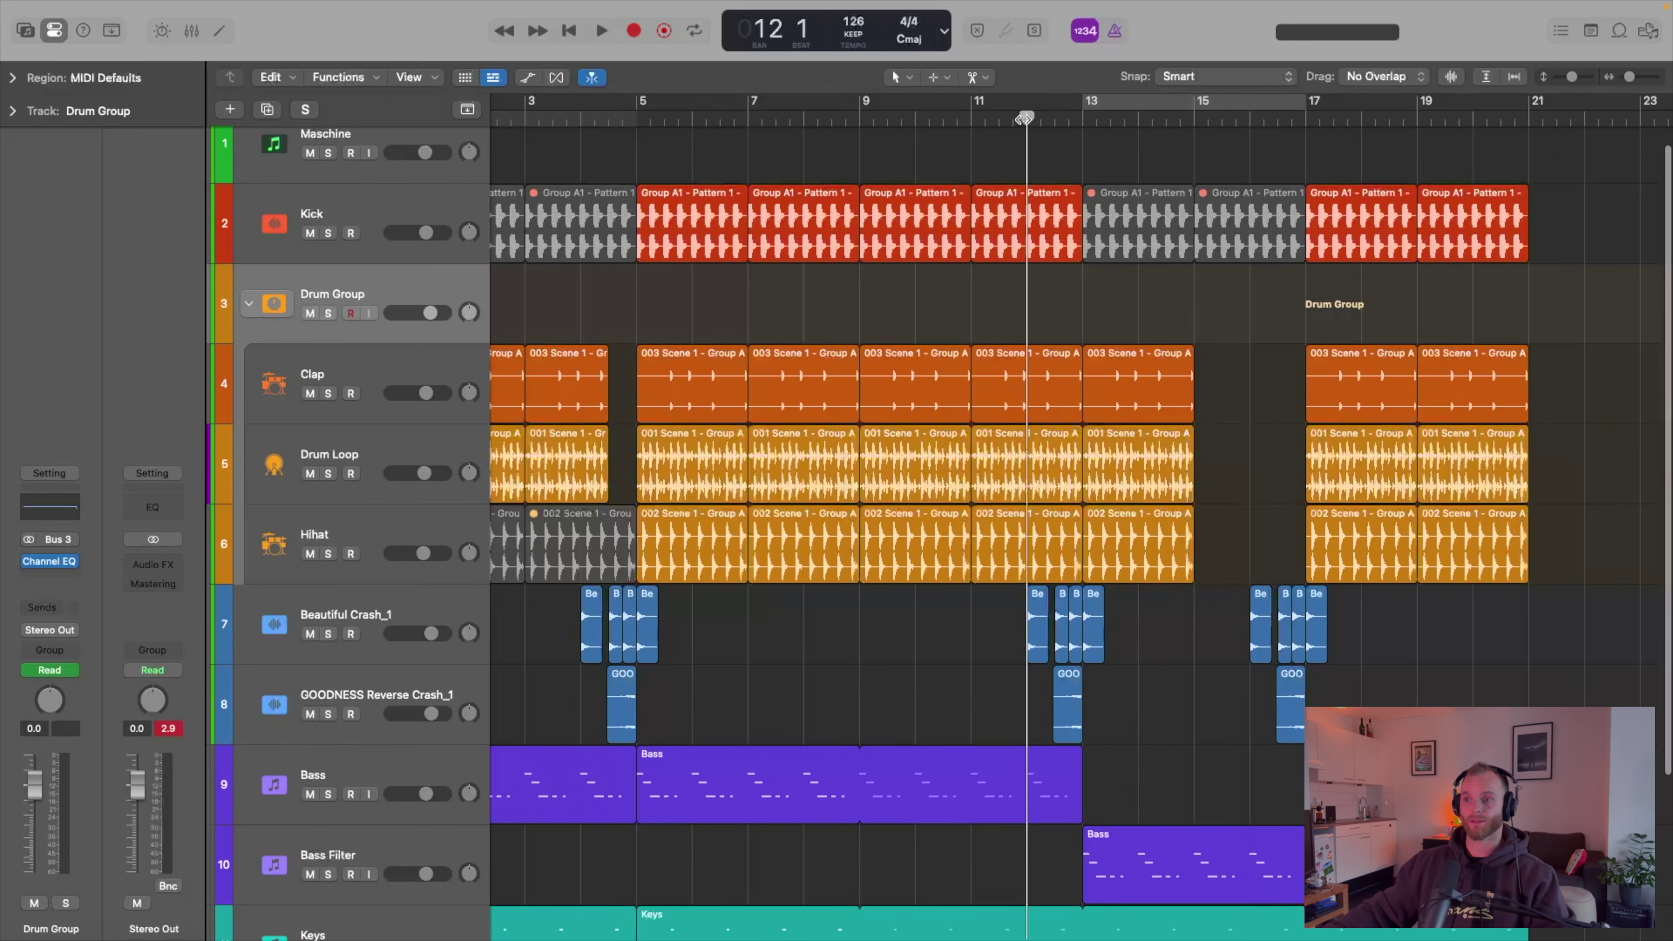
{"action": "key", "text": "space"}
{"action": "scroll", "coordinate": [1122, 341], "scroll_direction": "down", "scroll_amount": 4}
{"action": "scroll", "coordinate": [1124, 341], "scroll_direction": "right", "scroll_amount": 5}
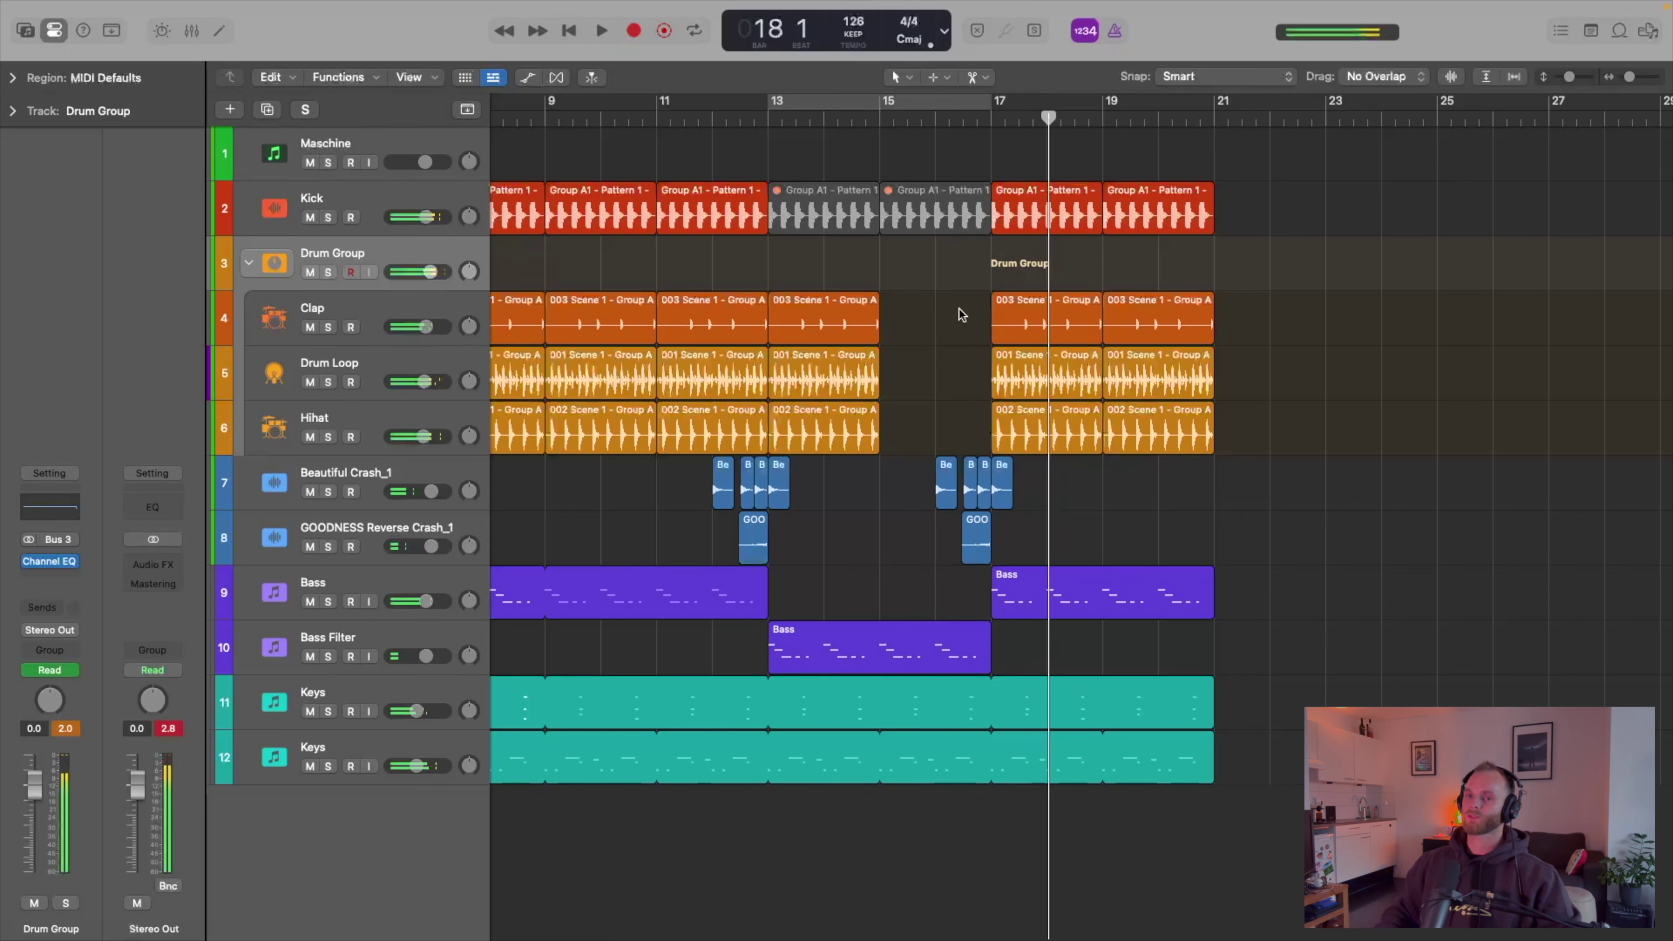
- Play the filtered break from bar 13 through the drop at bar 17
{"action": "key", "text": "super+Up"}
{"action": "key", "text": "super+Up"}
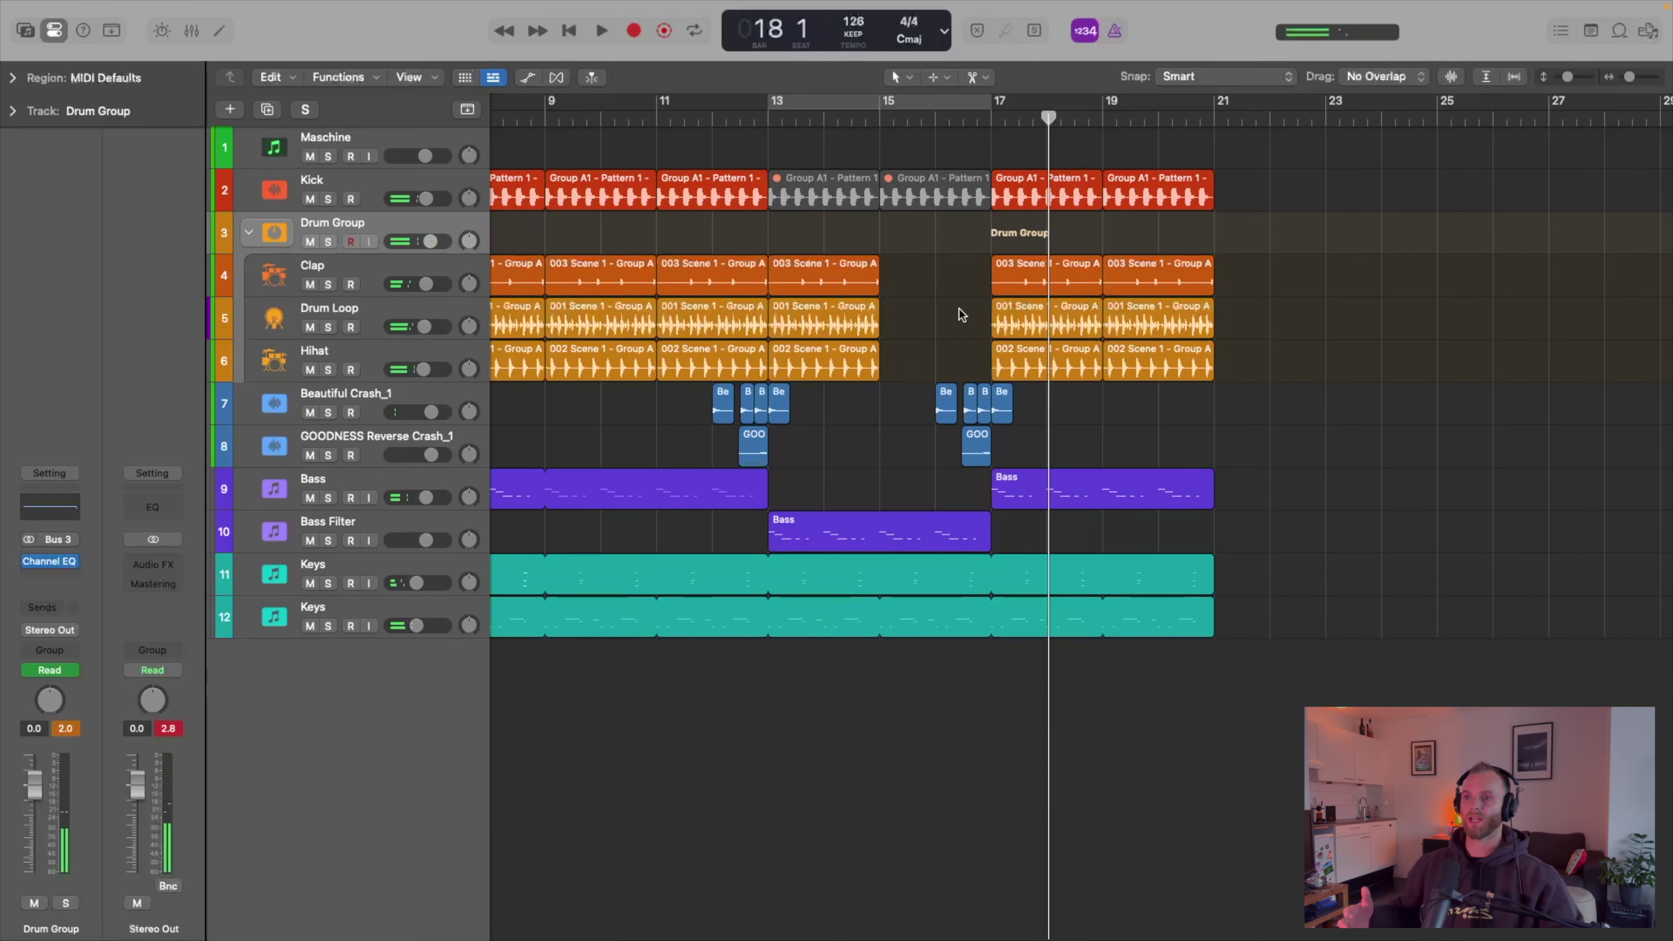
{"action": "left_click_drag", "start_coordinate": [737, 120], "coordinate": [772, 118]}
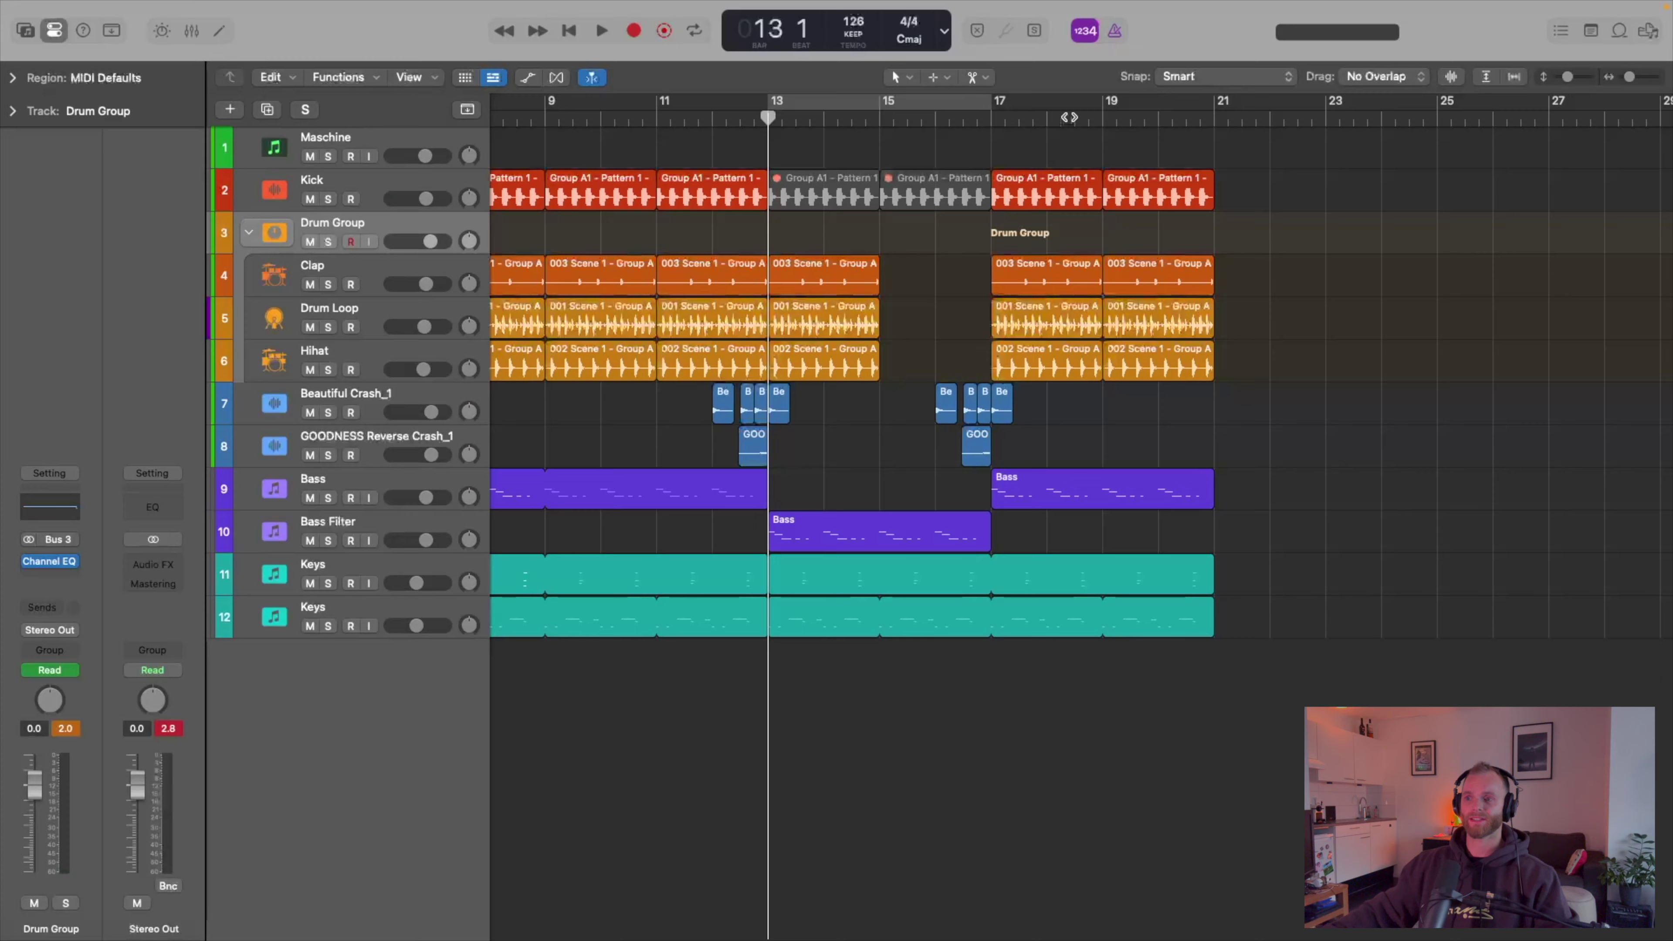
{"action": "left_click", "coordinate": [934, 119]}
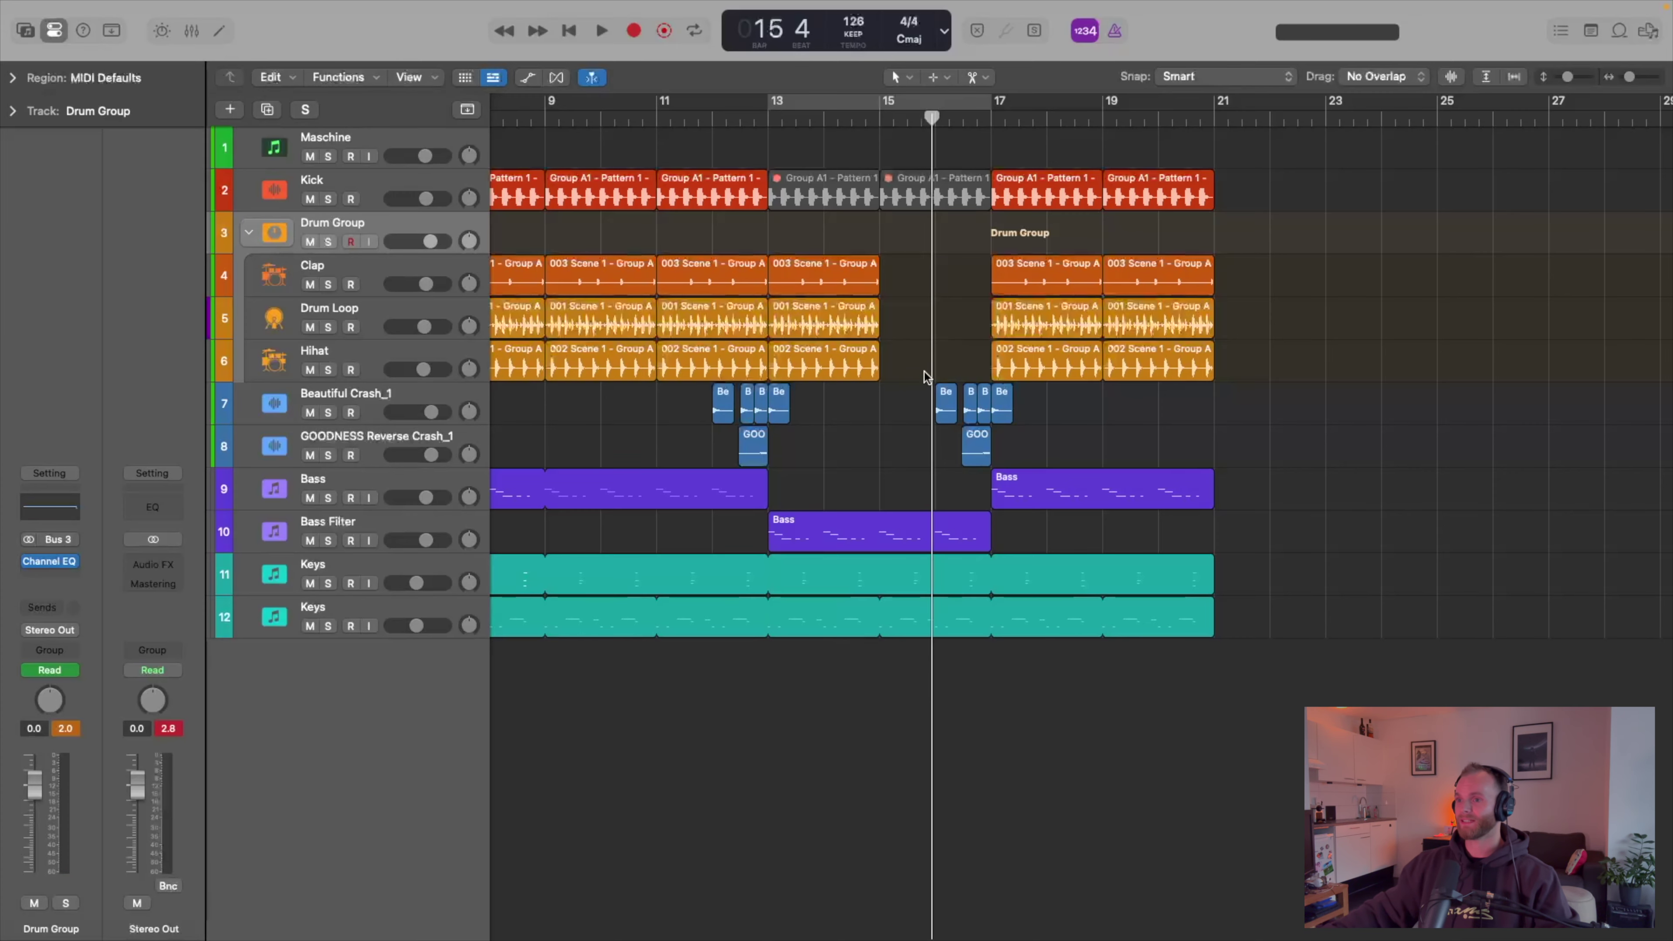
{"action": "key", "text": "super+Down"}
{"action": "key", "text": "super+Right"}
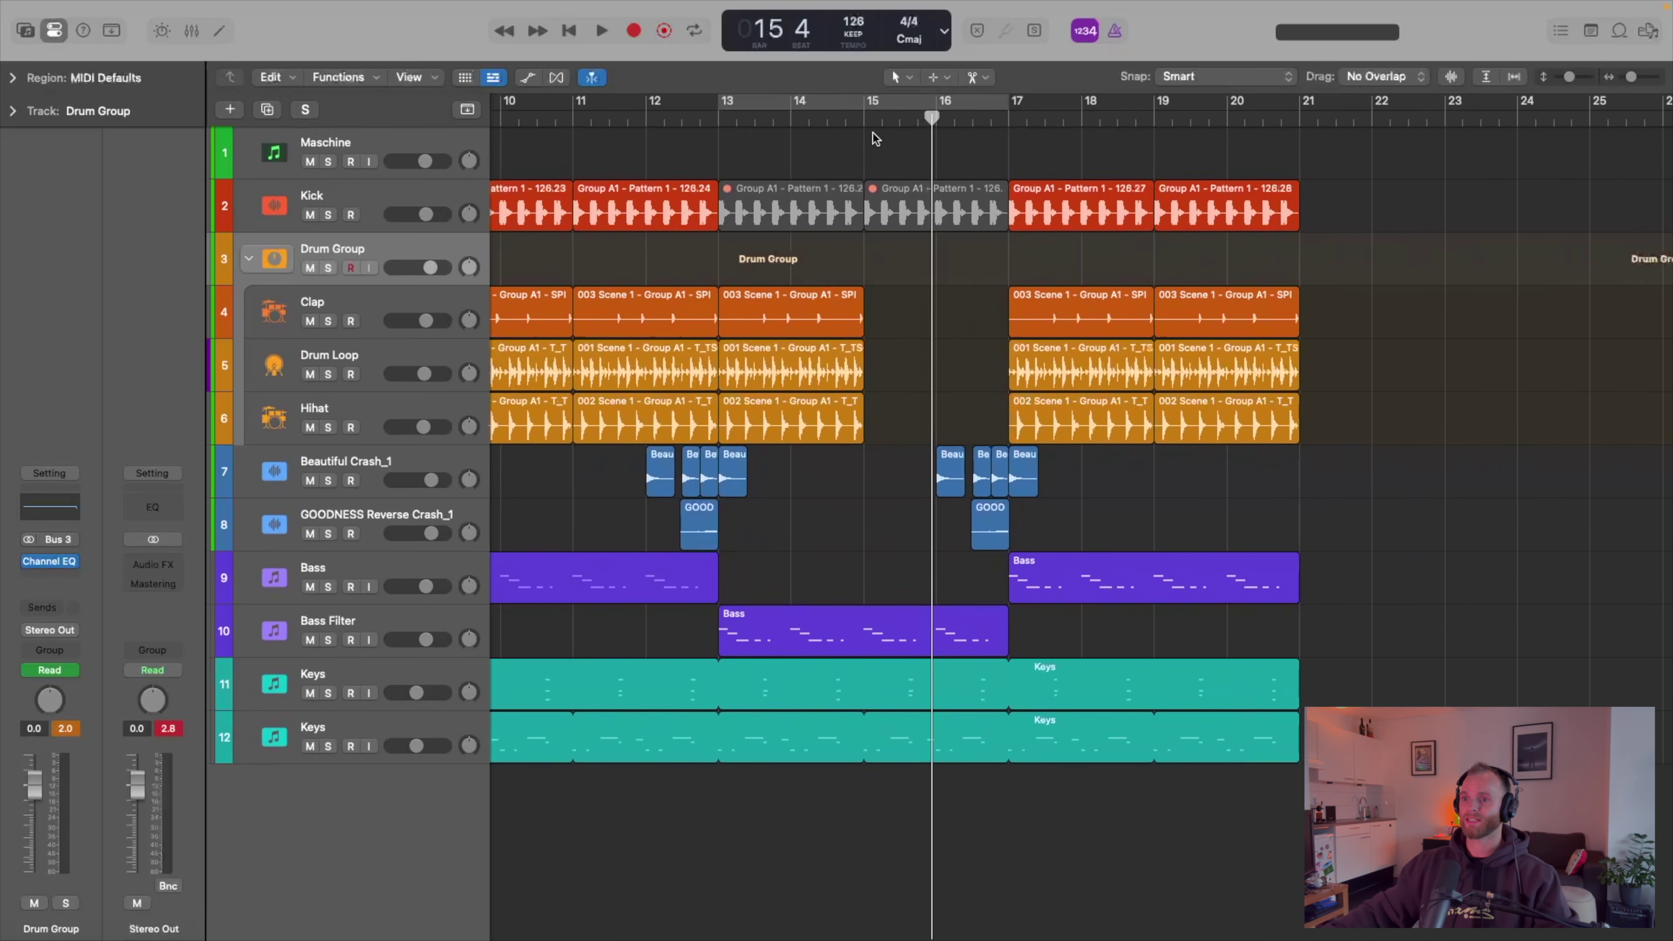
{"action": "left_click_drag", "start_coordinate": [585, 485], "coordinate": [746, 490]}
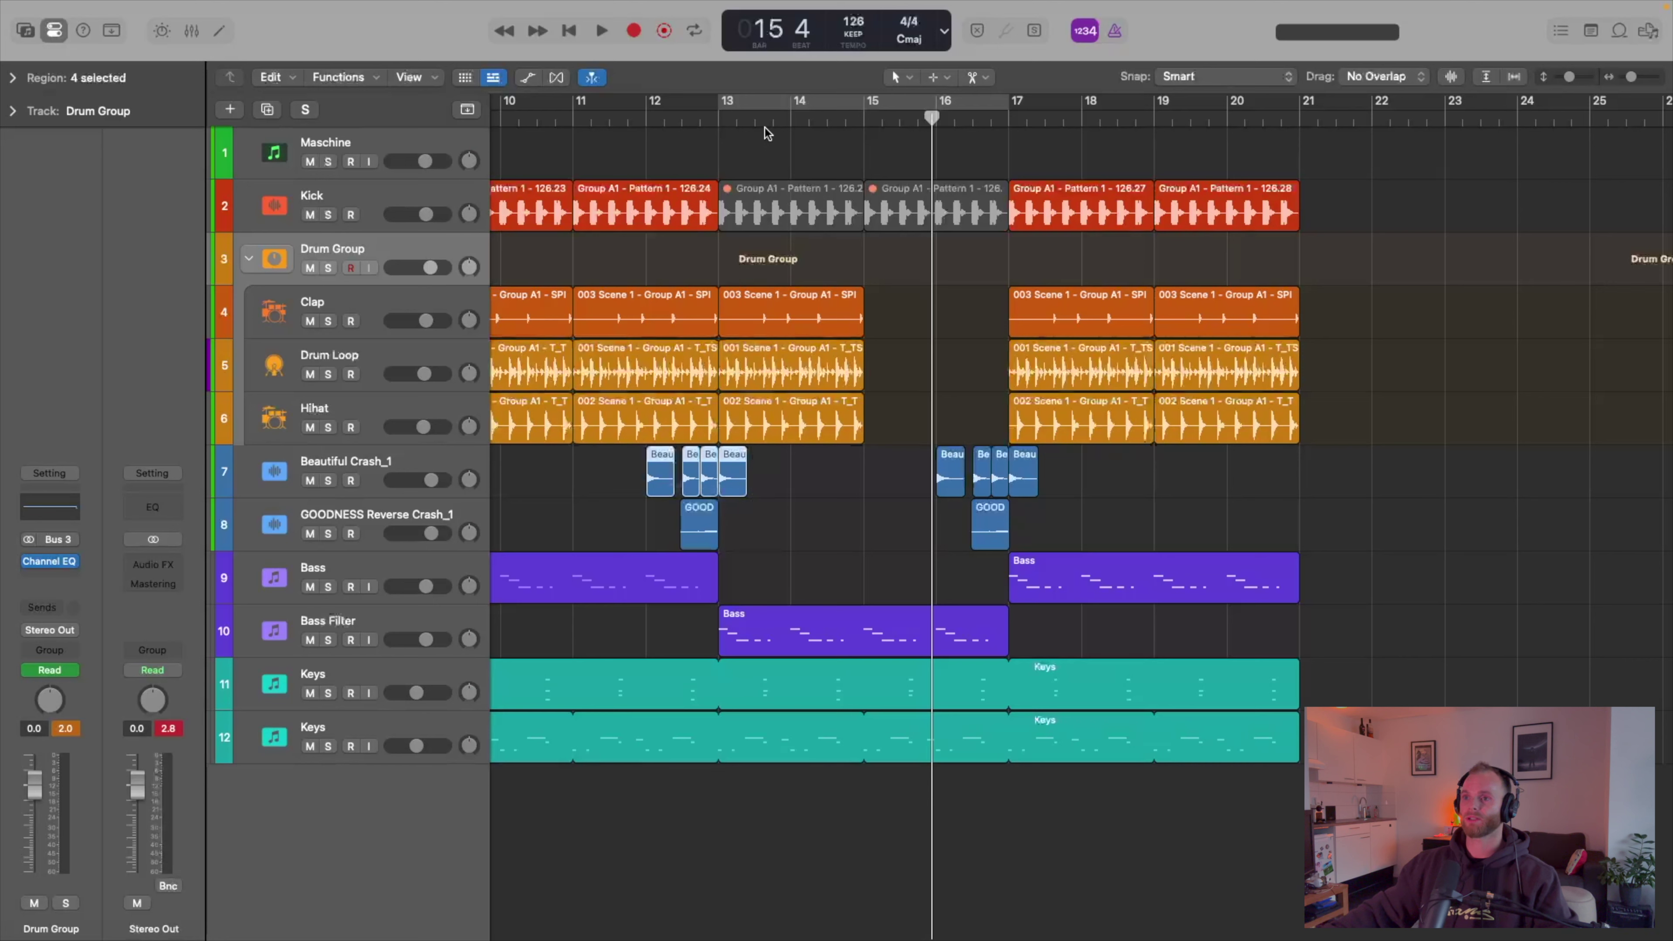
{"action": "left_click", "coordinate": [728, 120]}
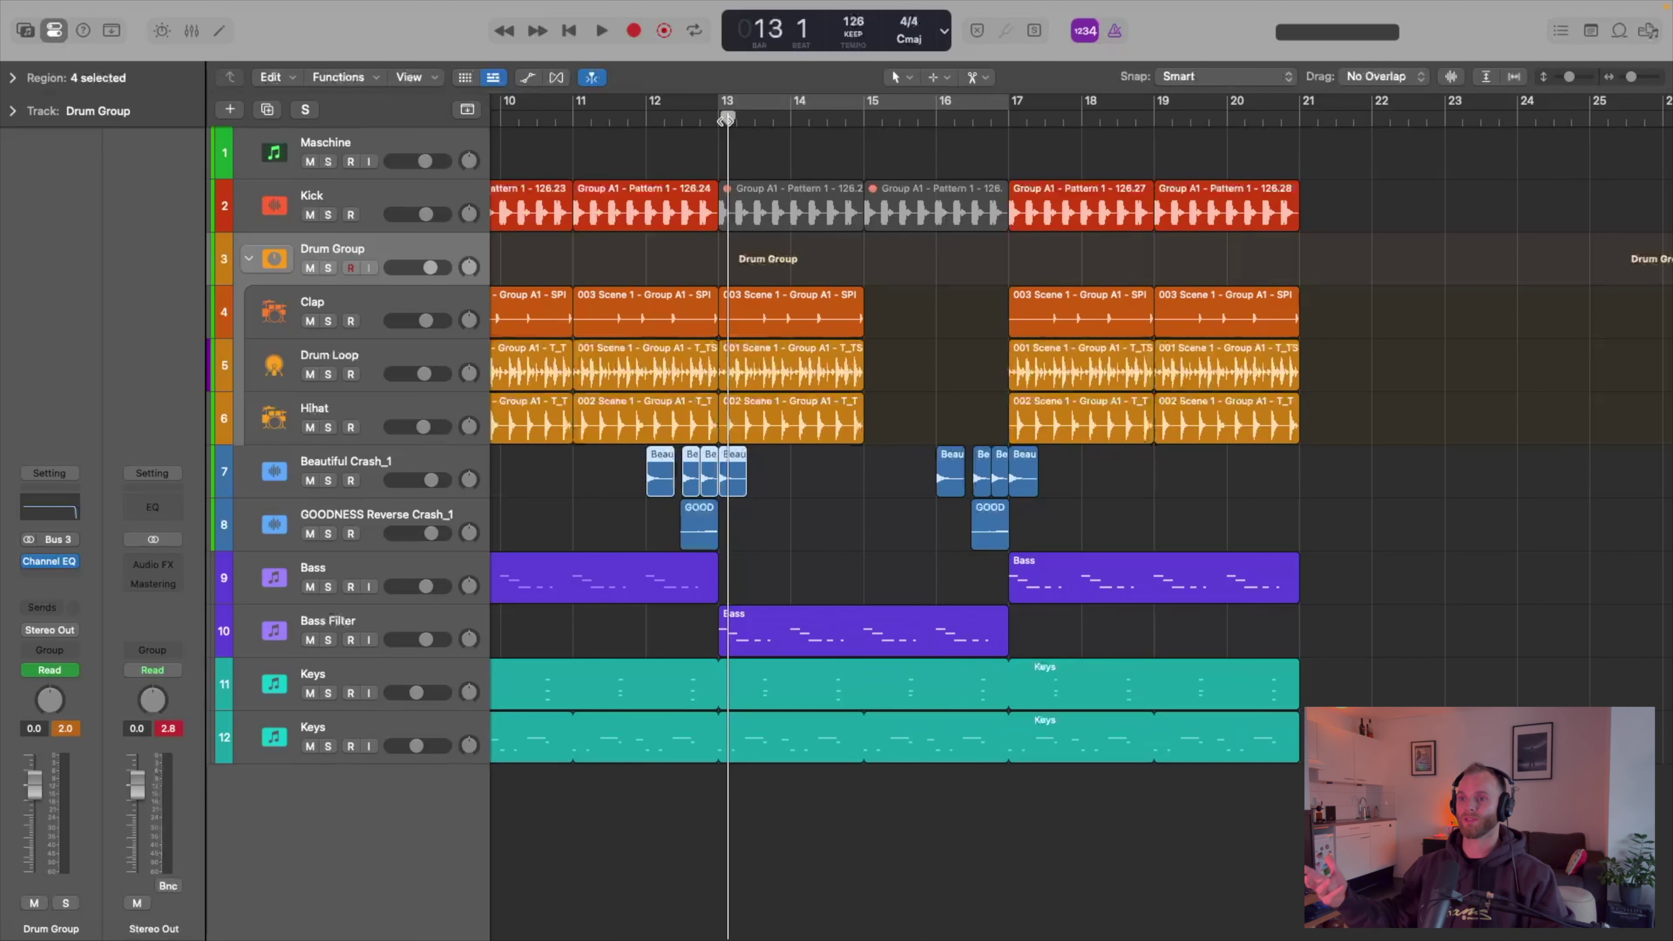
{"action": "key", "text": "space"}
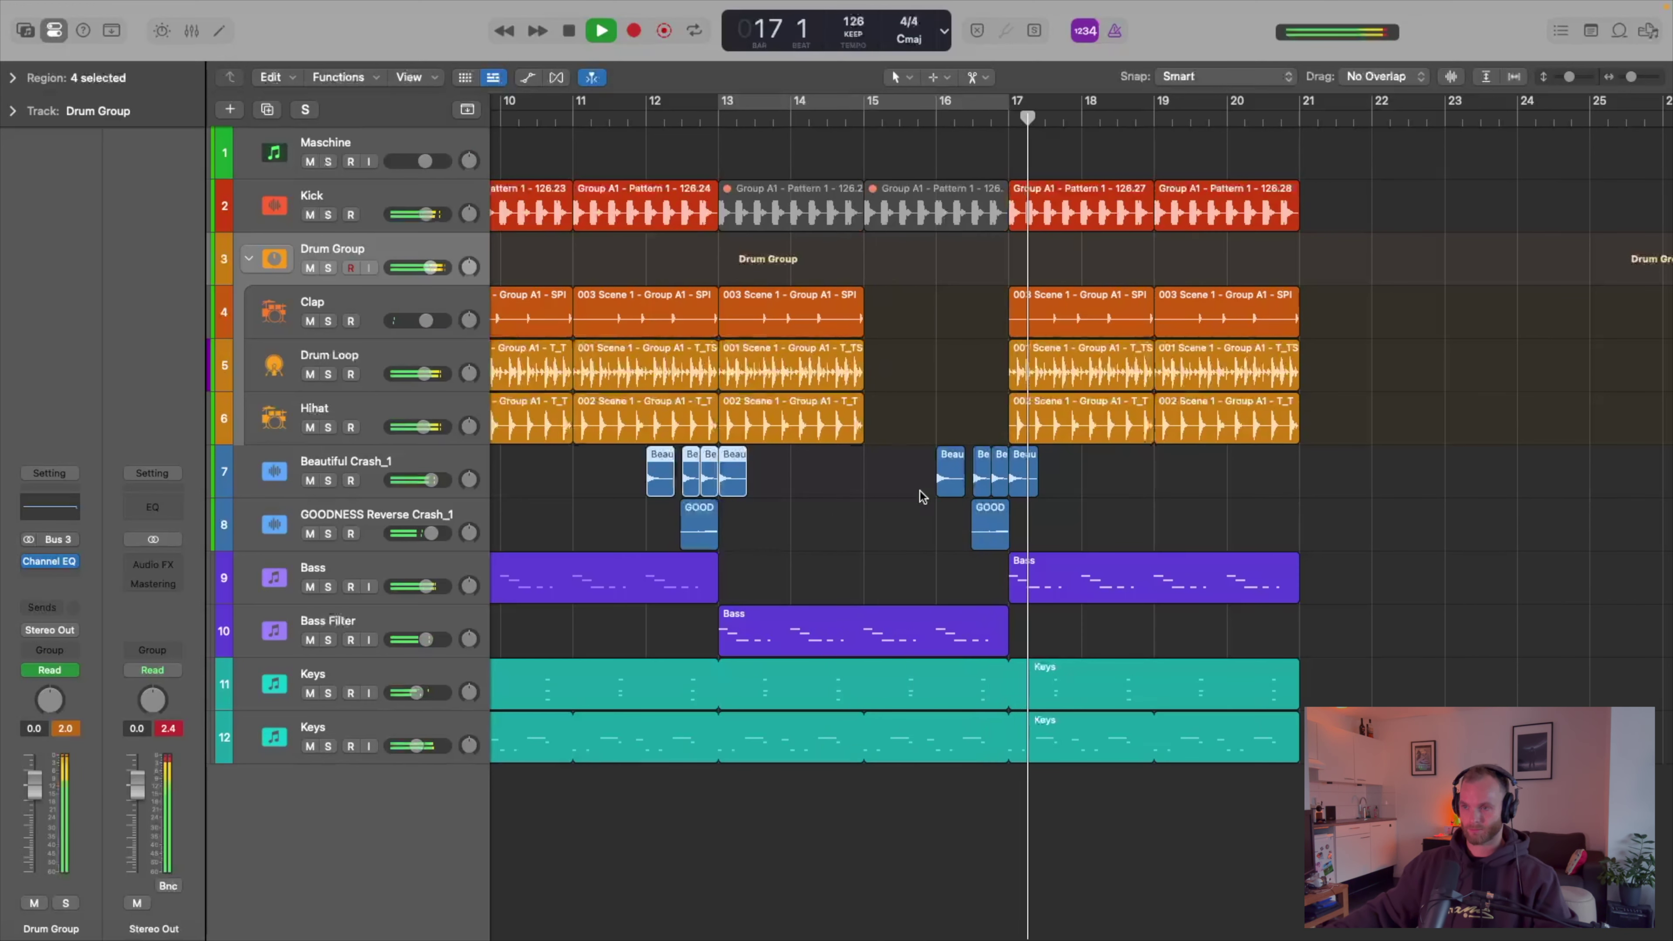
{"action": "key", "text": "space"}
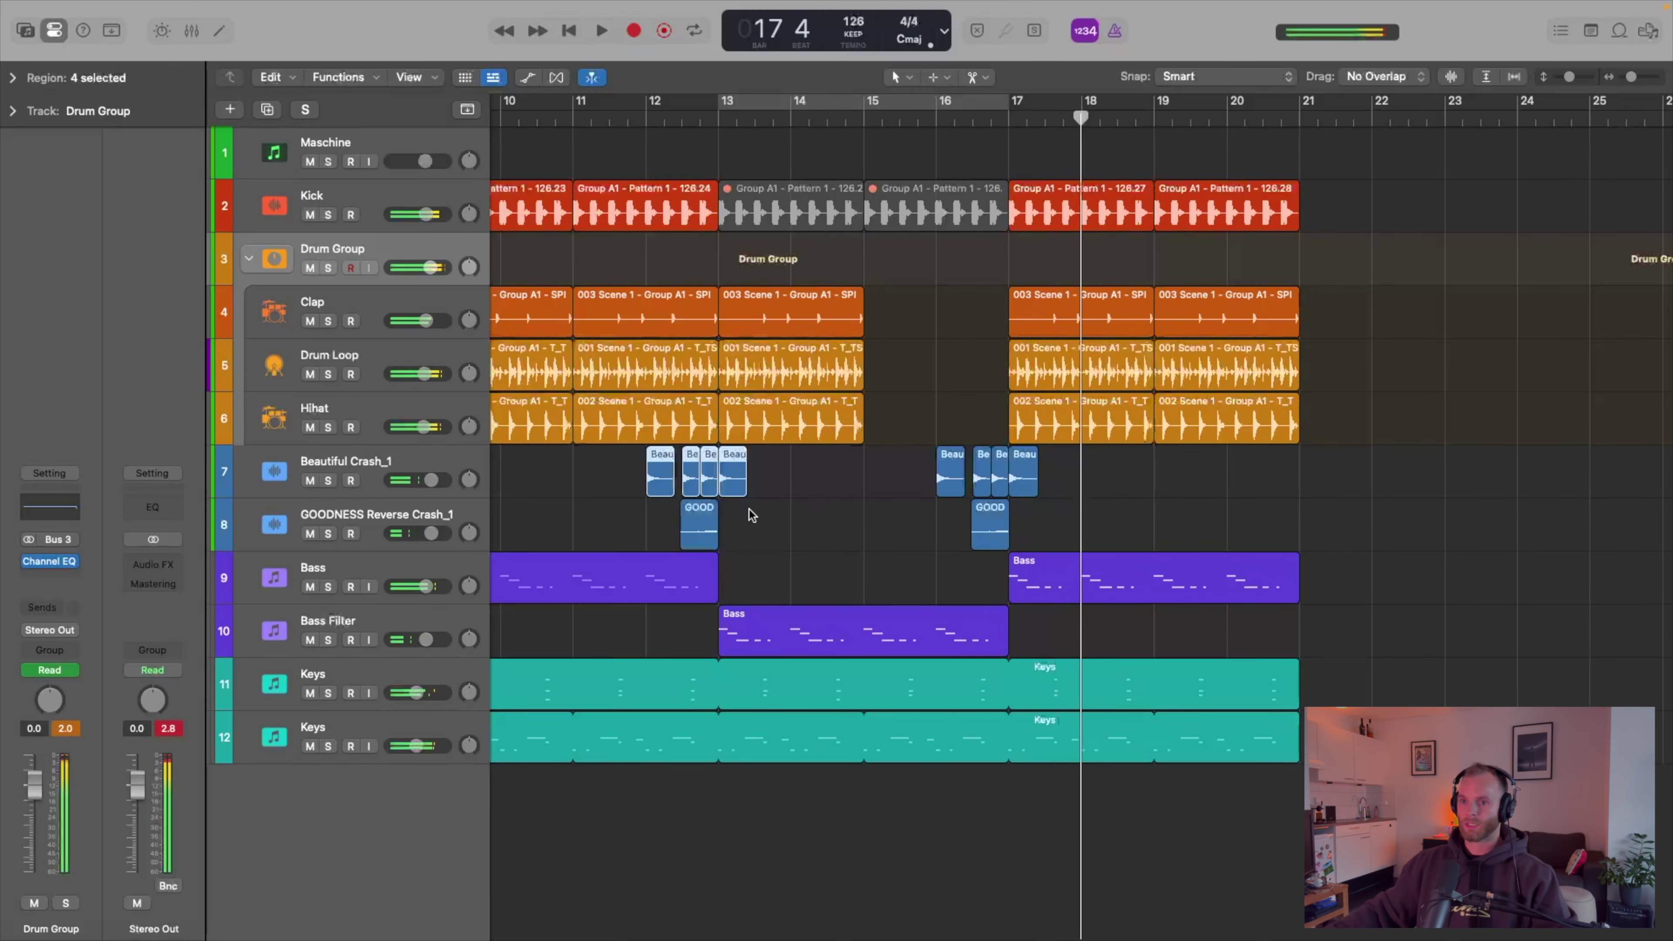
- Add an audio track below the reverse crash and place the KSHMR Exhaust 02.wav sample on it at bar 13
{"action": "left_click", "coordinate": [400, 514]}
{"action": "key", "text": "alt+super+a"}
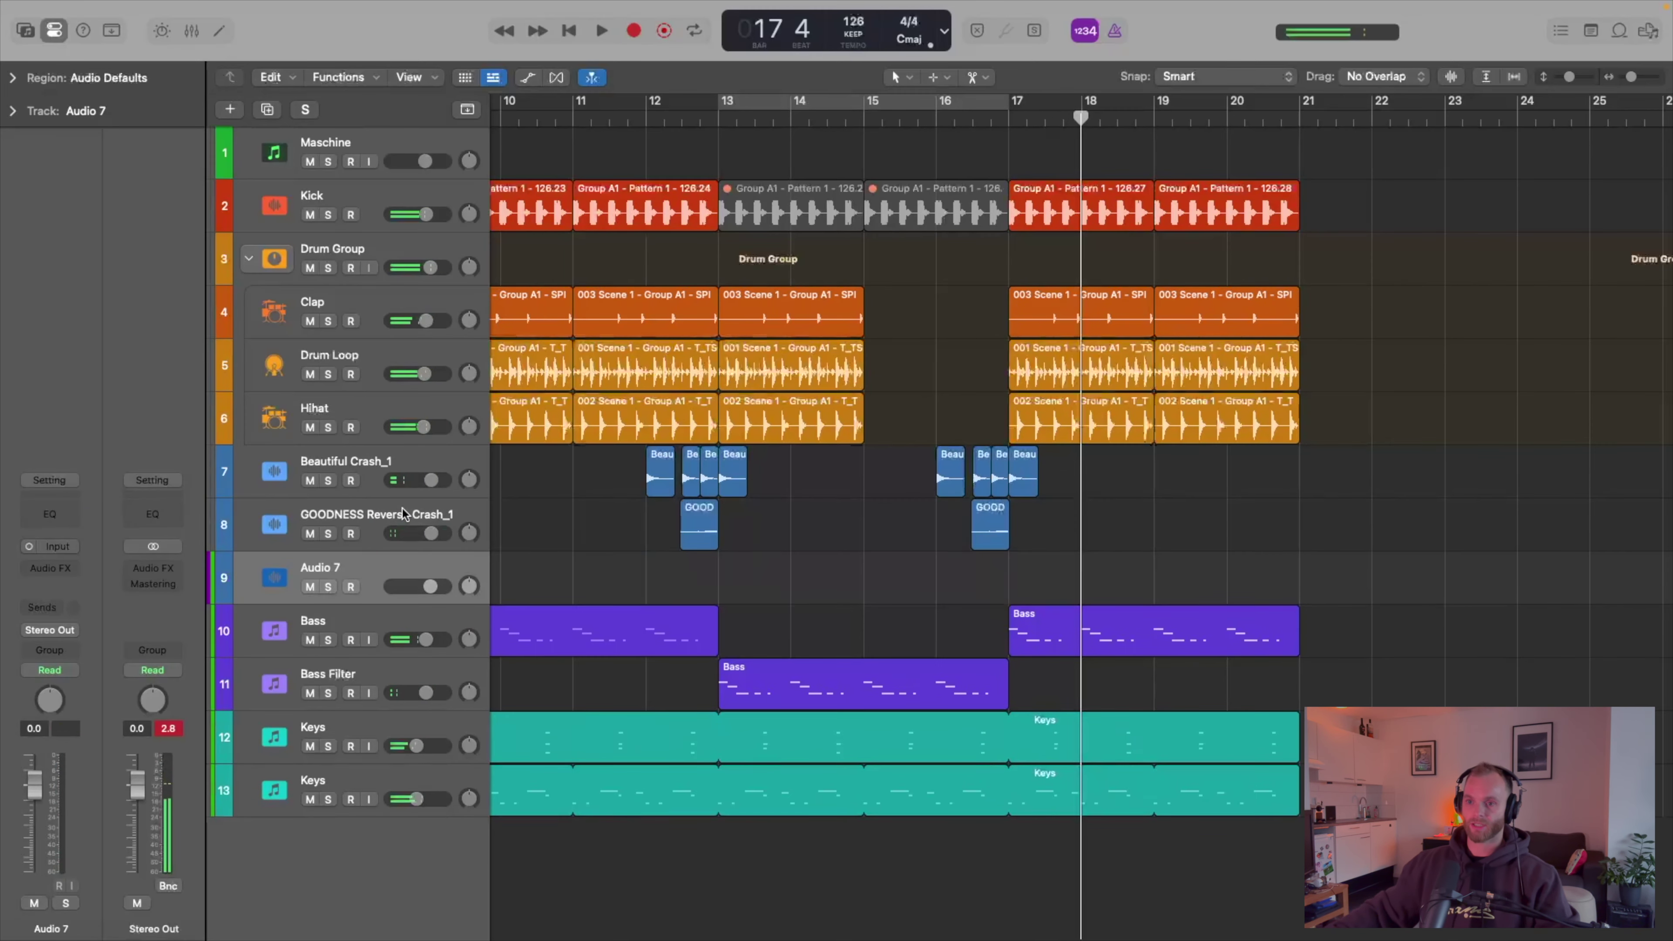
{"action": "left_click", "coordinate": [1640, 32]}
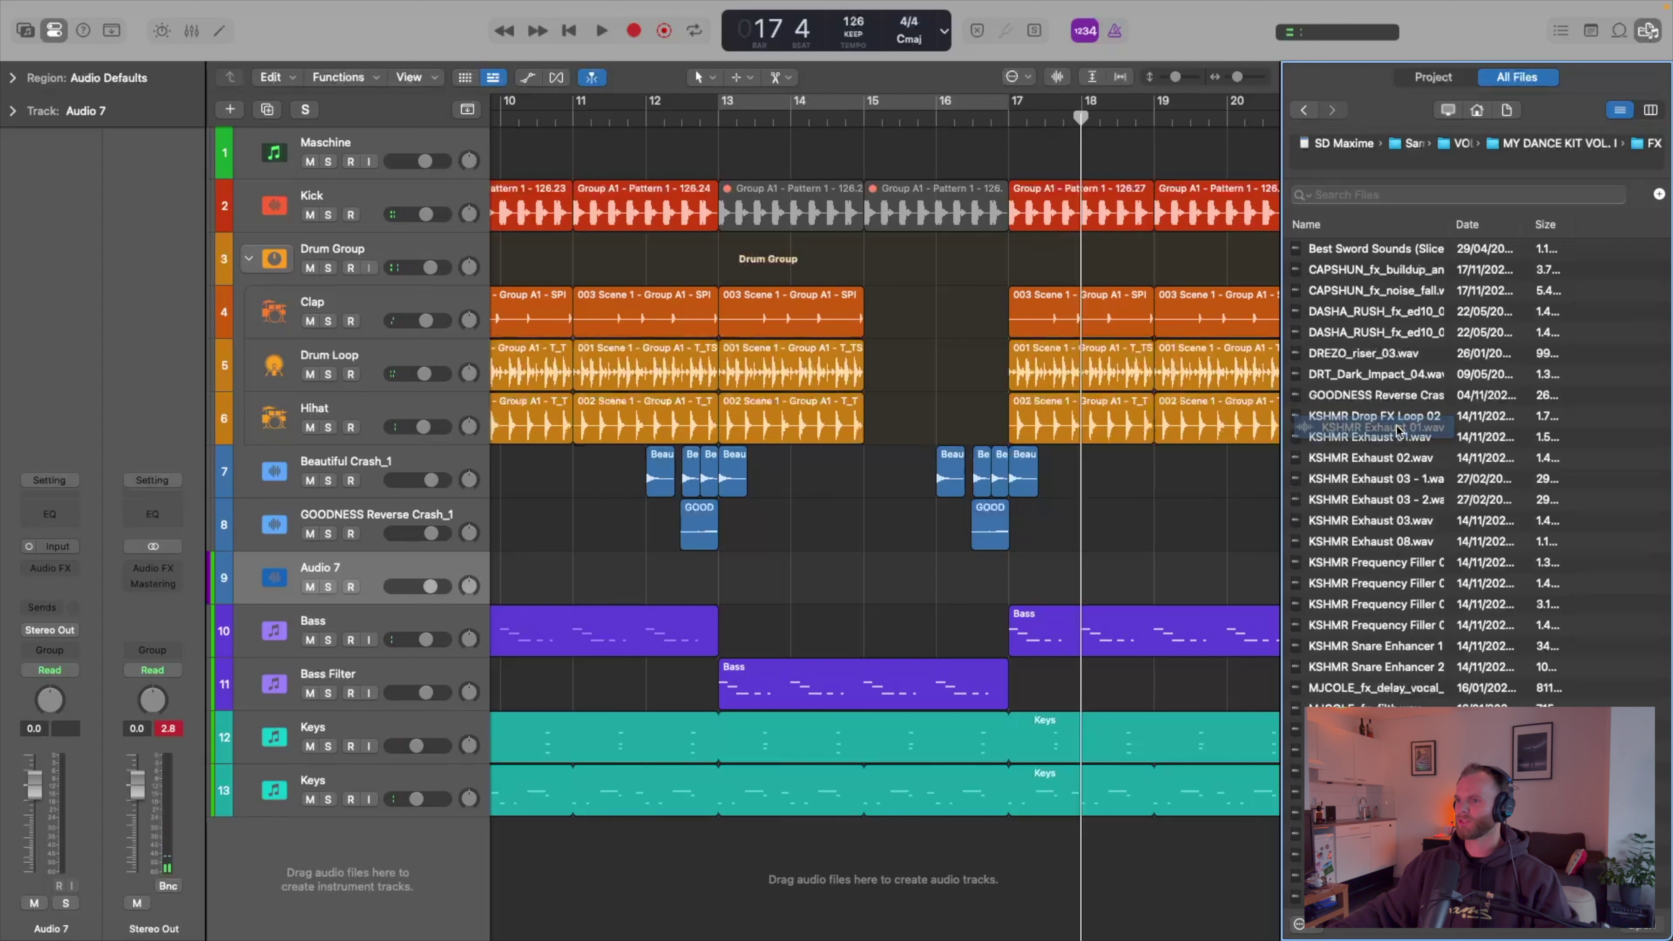
{"action": "left_click", "coordinate": [1388, 439]}
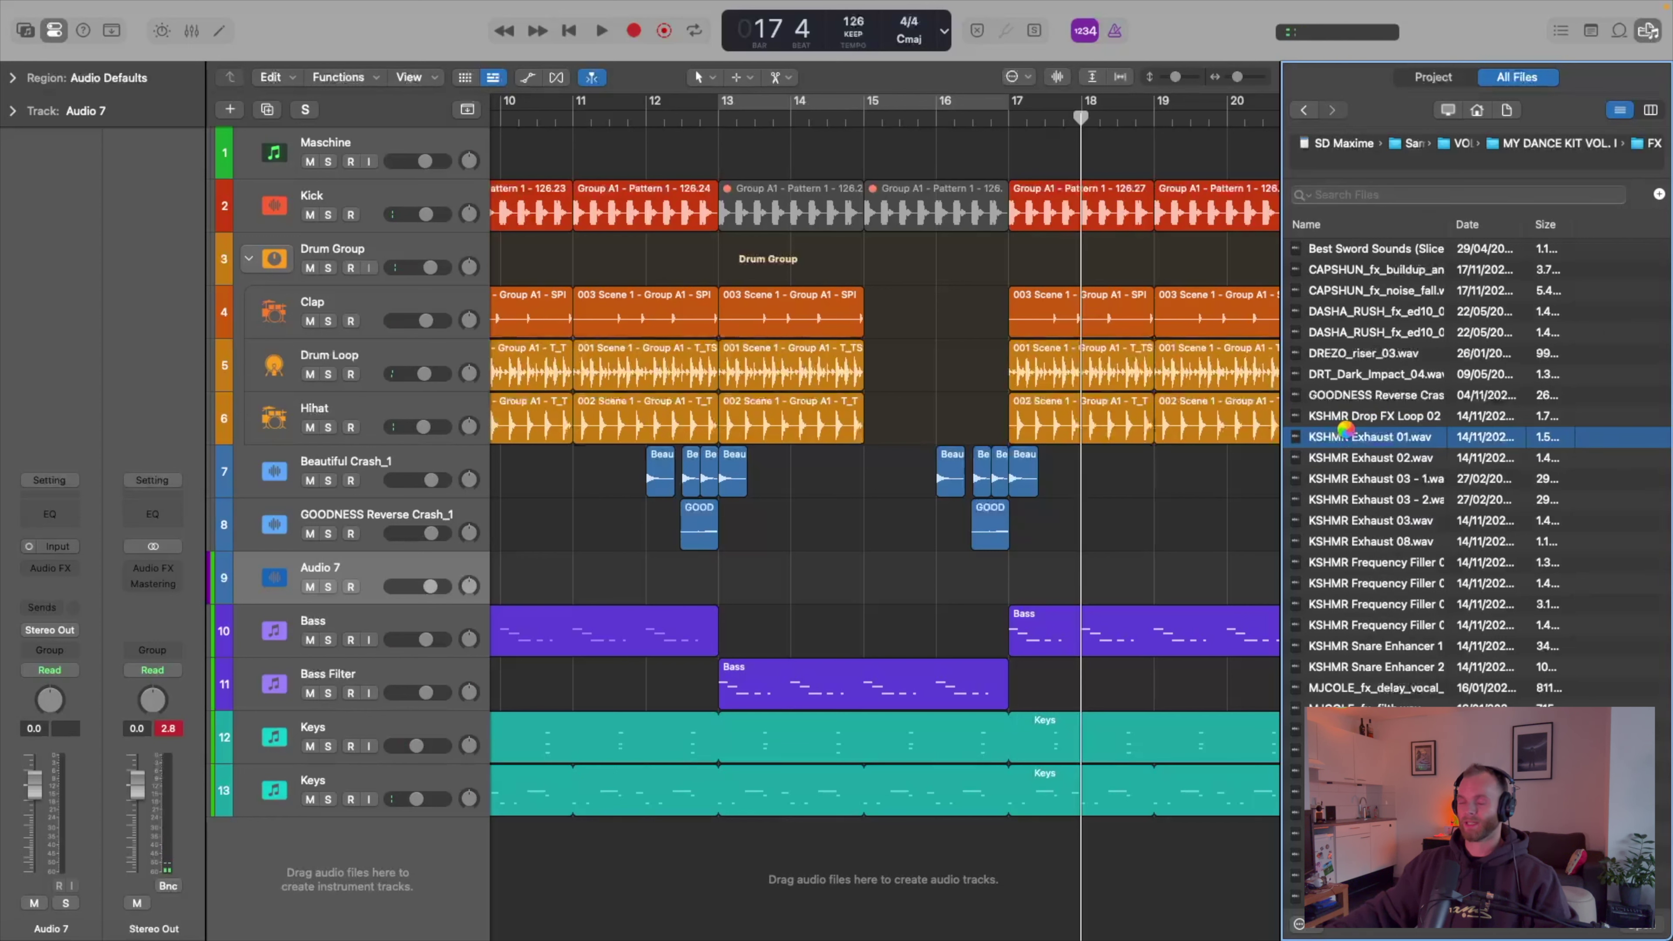
{"action": "key", "text": "Down"}
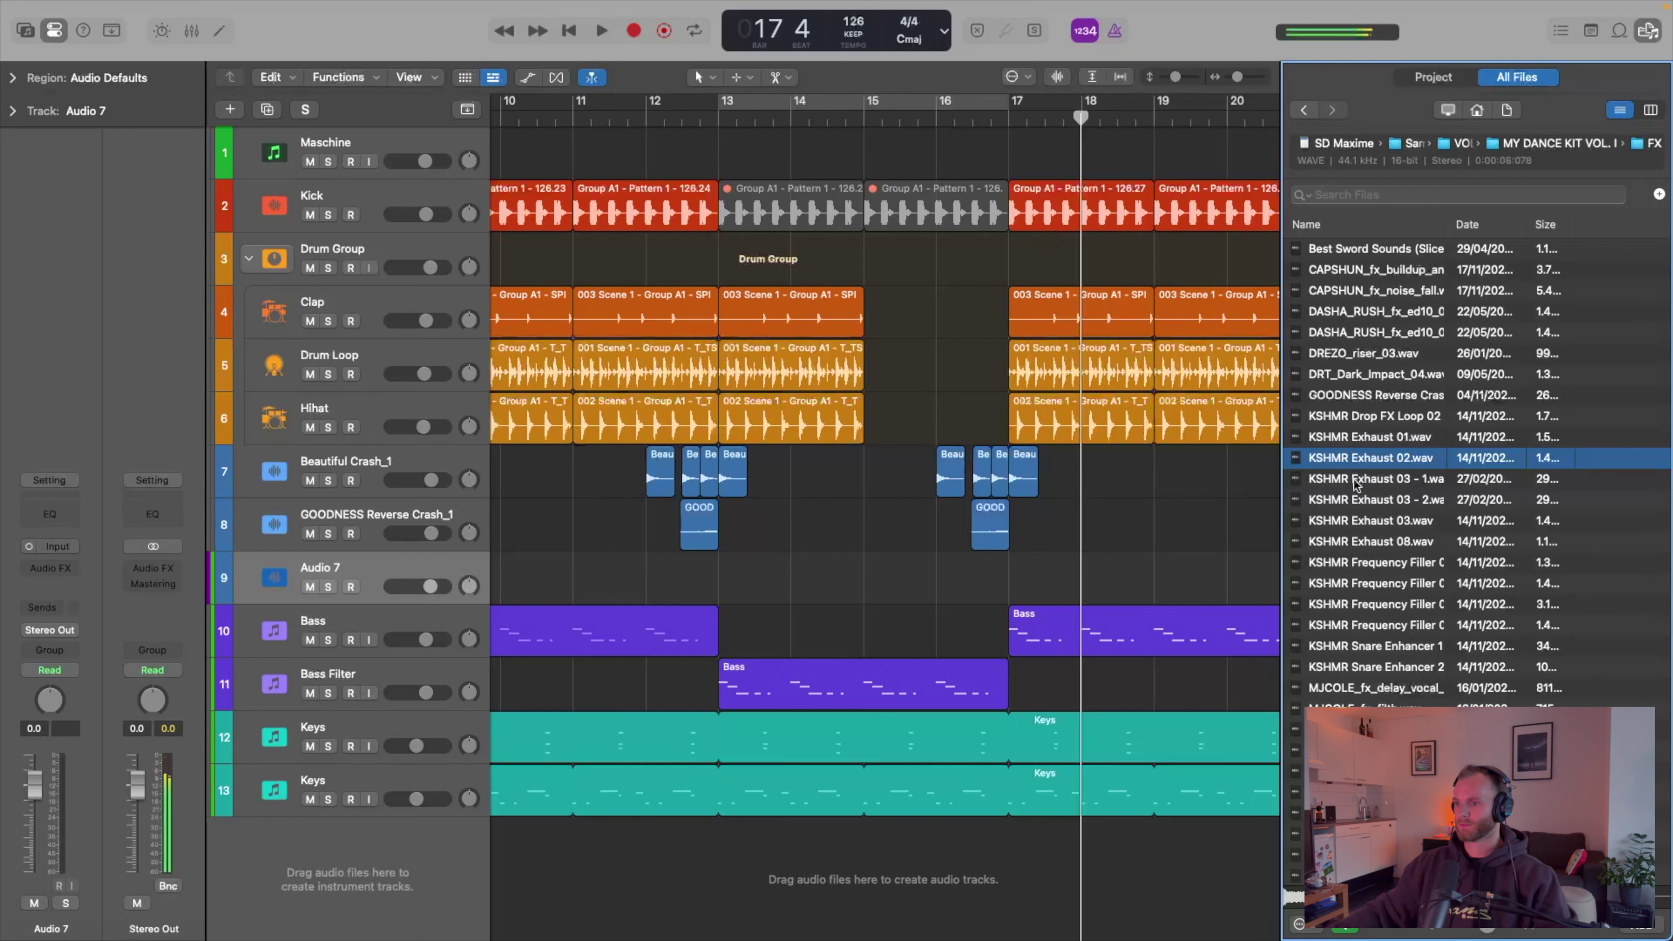
{"action": "left_click_drag", "start_coordinate": [1357, 461], "coordinate": [718, 588]}
- Lower the KSHMR Exhaust 02 region's gain with the Gain tool and hide the file browser
{"action": "left_click", "coordinate": [698, 79]}
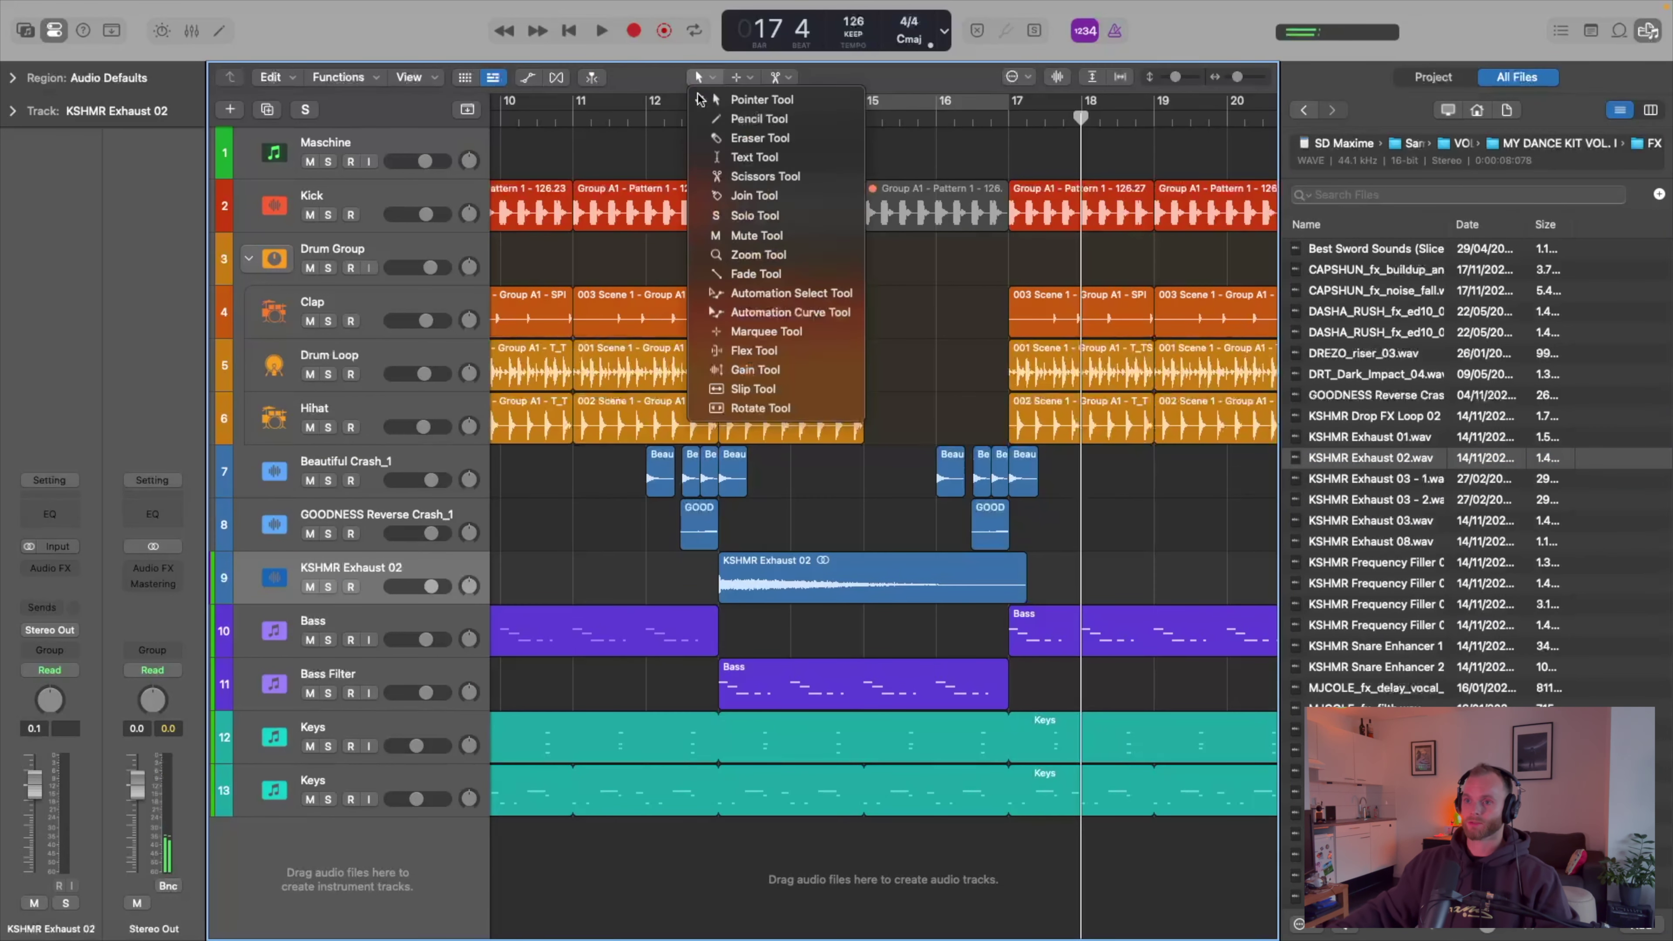
{"action": "left_click", "coordinate": [768, 370]}
{"action": "scroll", "coordinate": [804, 492], "scroll_direction": "up", "scroll_amount": 5}
{"action": "scroll", "coordinate": [804, 491], "scroll_direction": "up", "scroll_amount": 3}
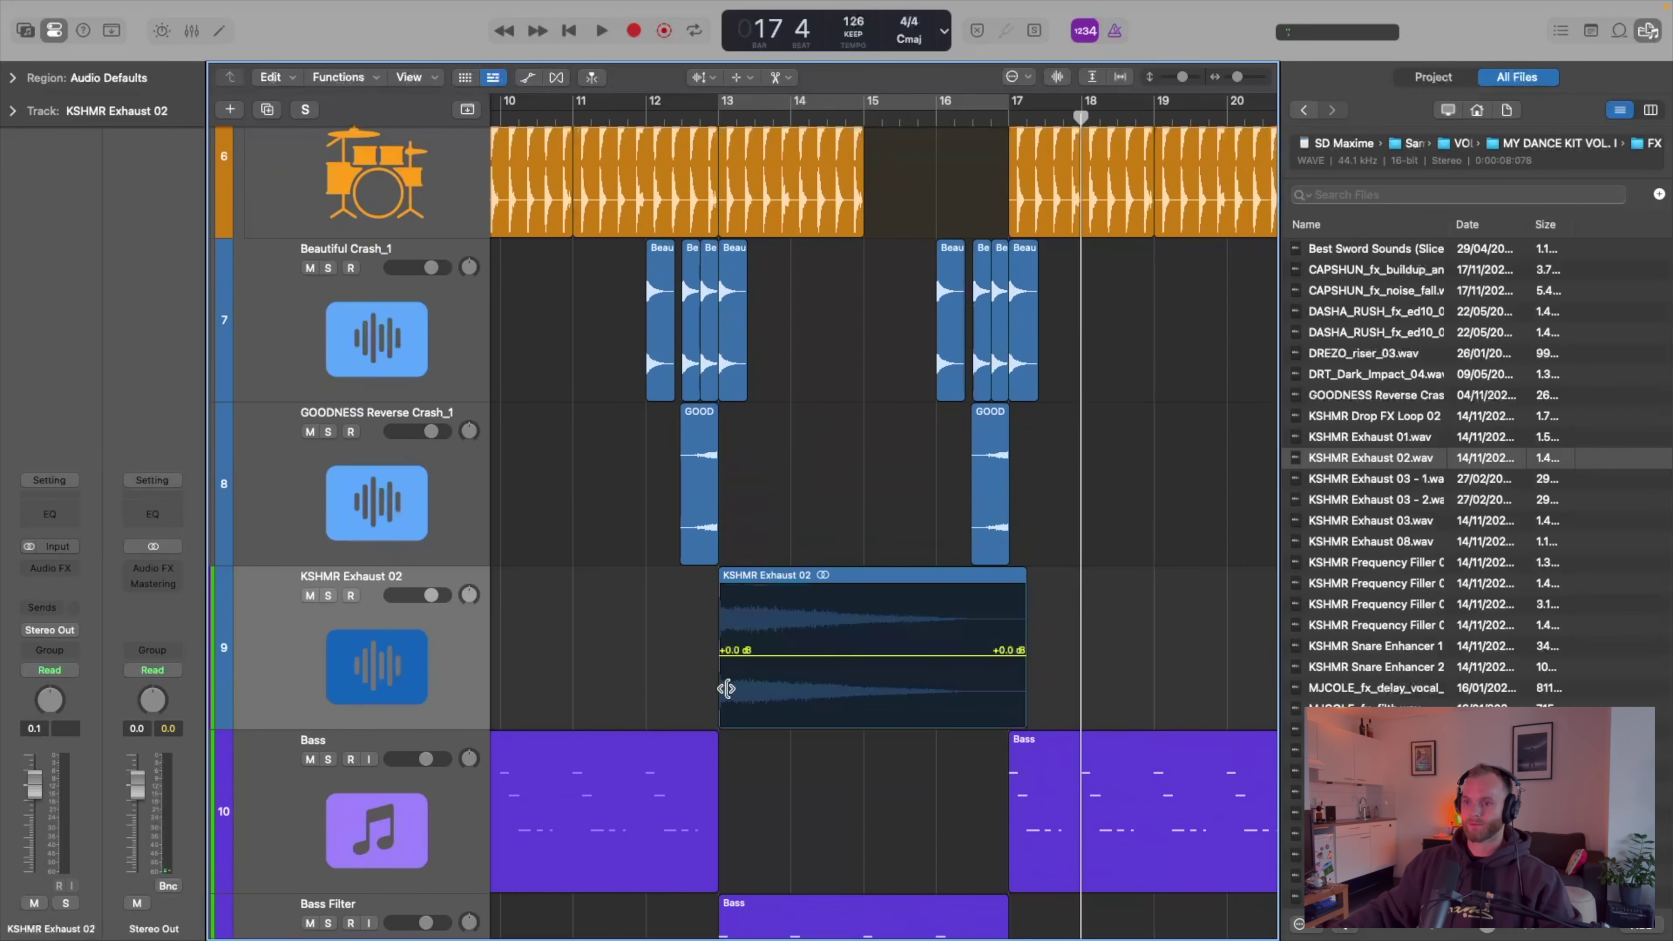
{"action": "left_click_drag", "start_coordinate": [754, 662], "coordinate": [762, 736]}
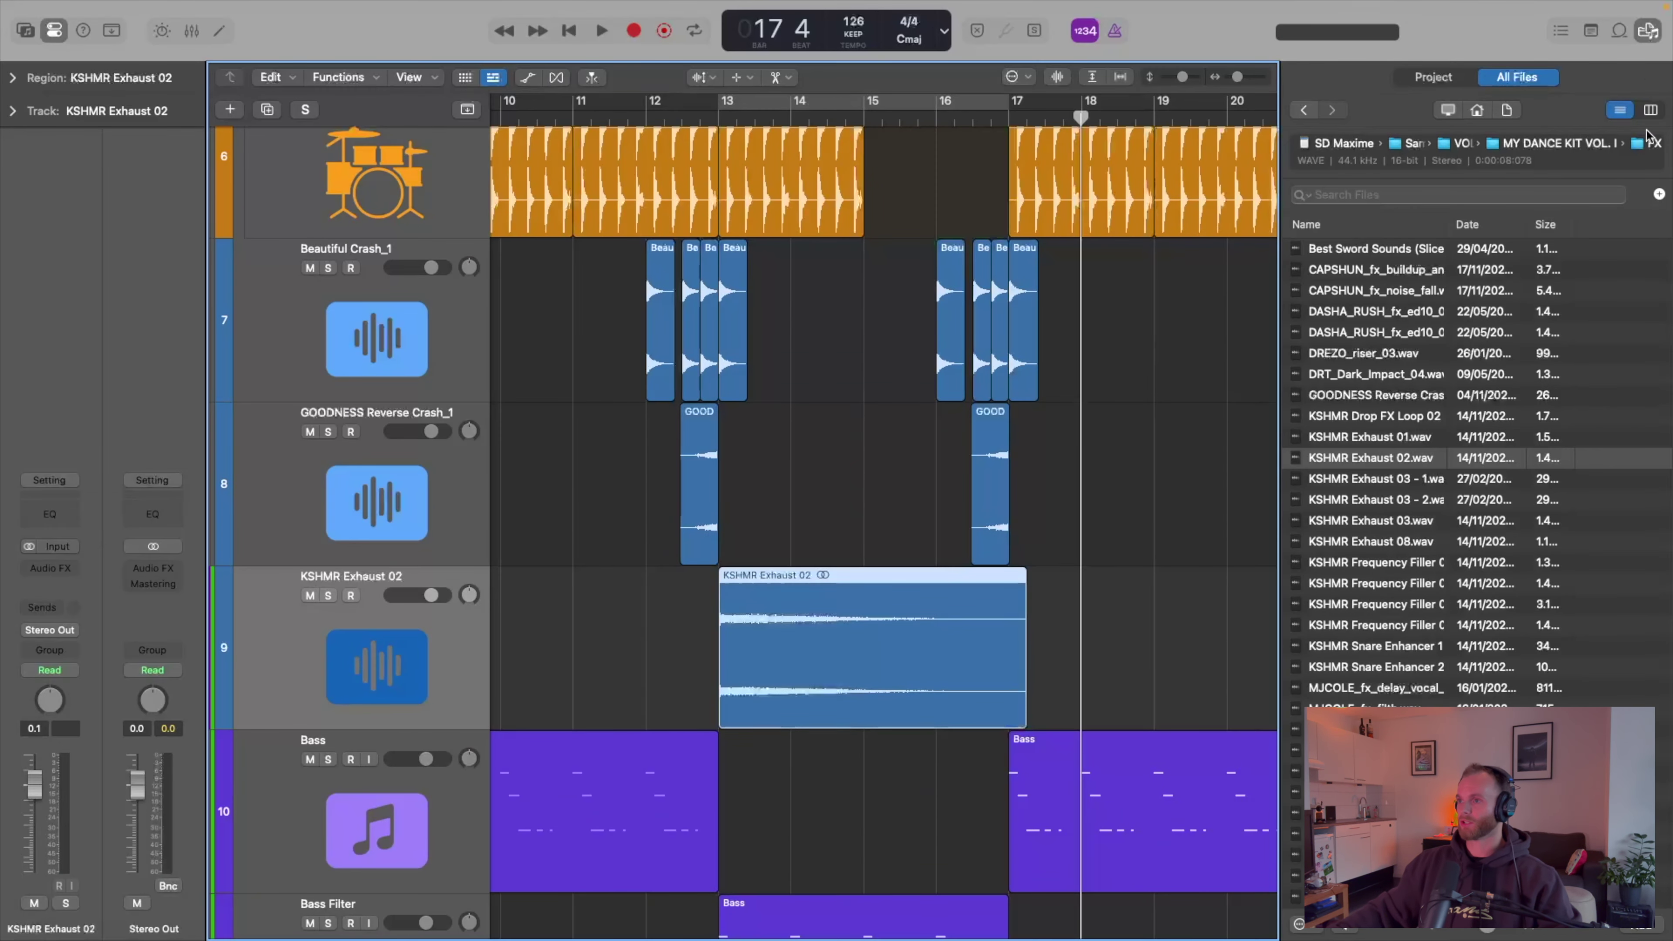
{"action": "left_click", "coordinate": [1649, 31]}
{"action": "scroll", "coordinate": [899, 472], "scroll_direction": "down", "scroll_amount": 6}
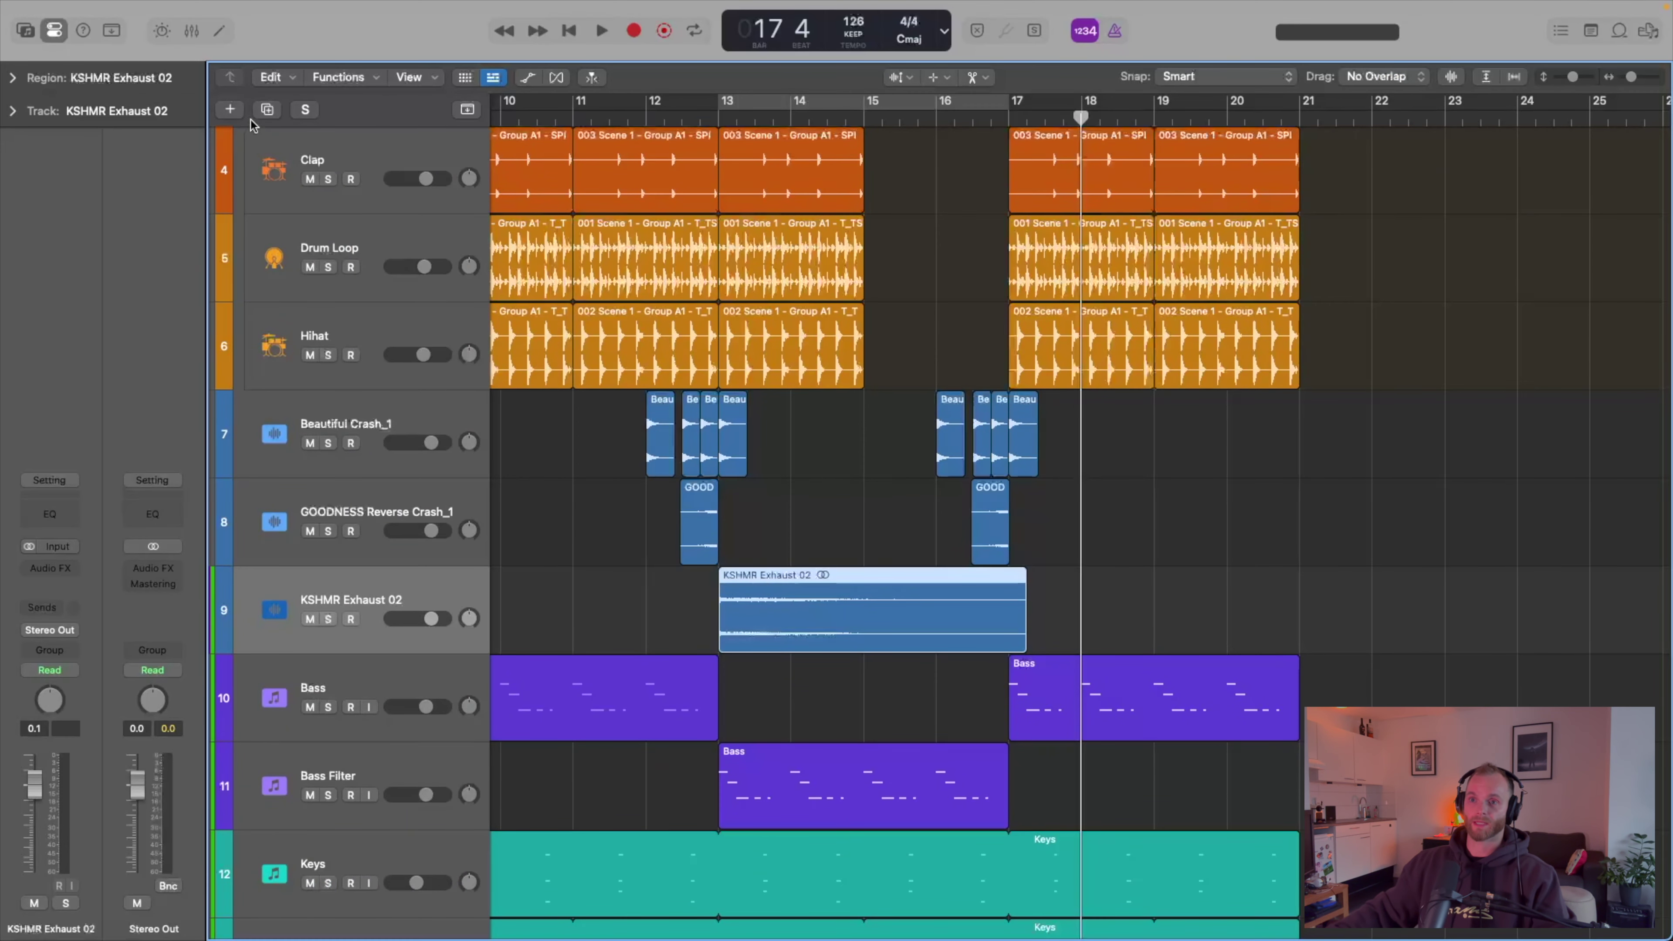
- Add another audio track below, copy the KSHMR Exhaust 02 region onto it at bar 13 and reverse the copy
{"action": "key", "text": "alt+super+a"}
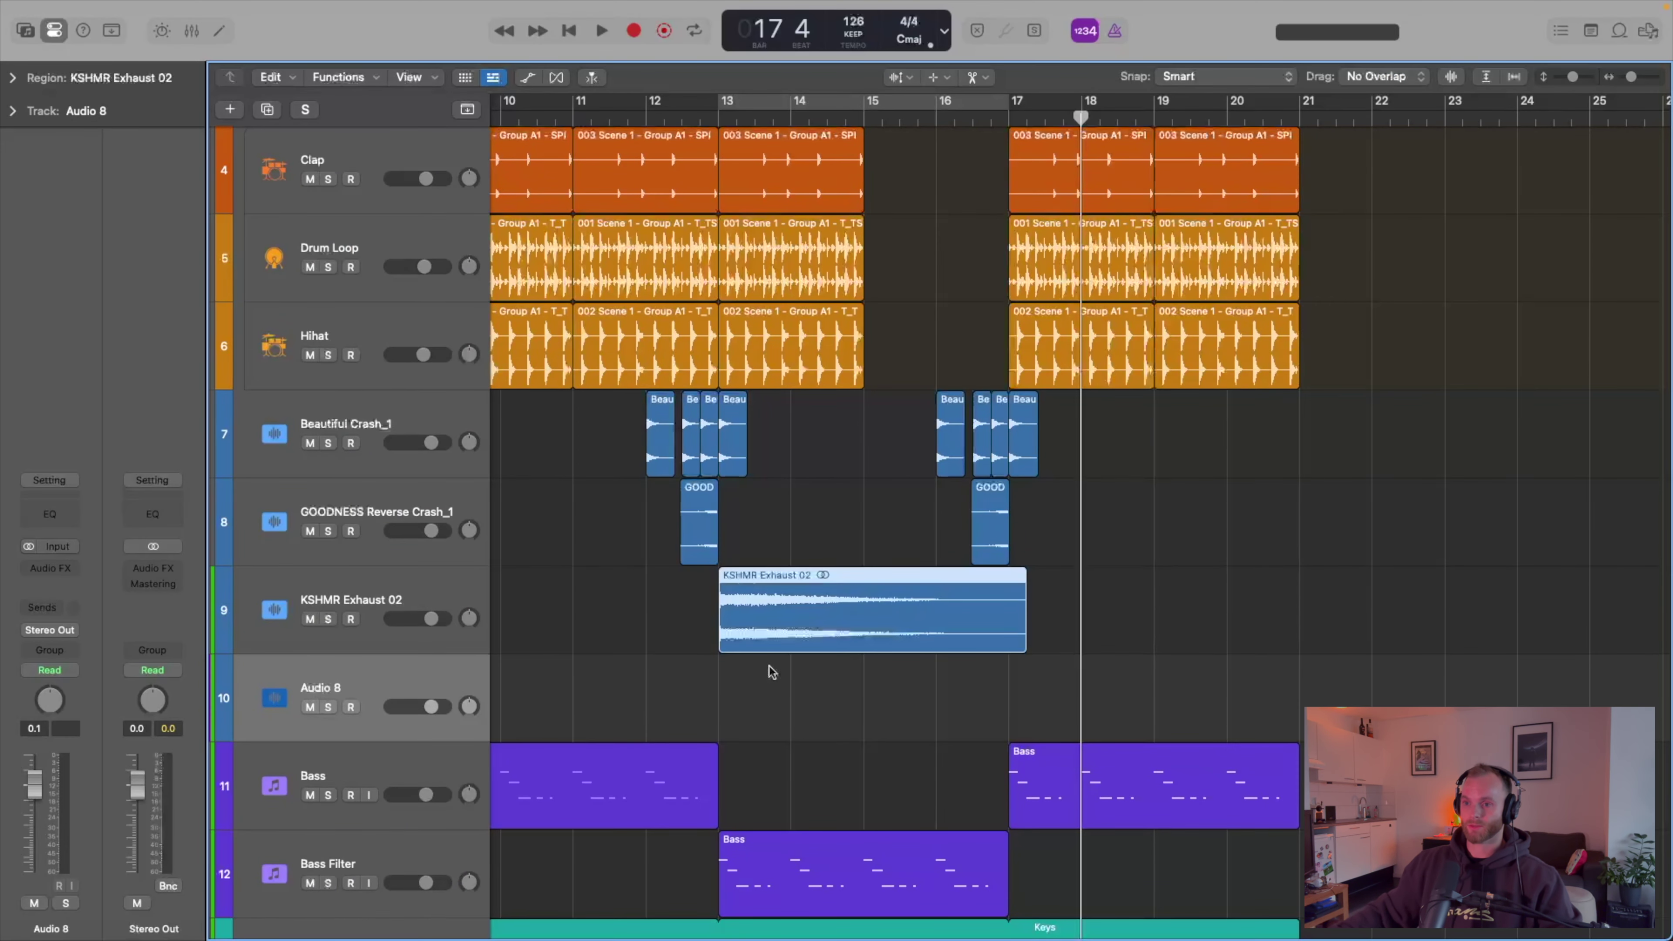
{"action": "left_click_drag", "start_coordinate": [753, 631], "coordinate": [756, 688]}
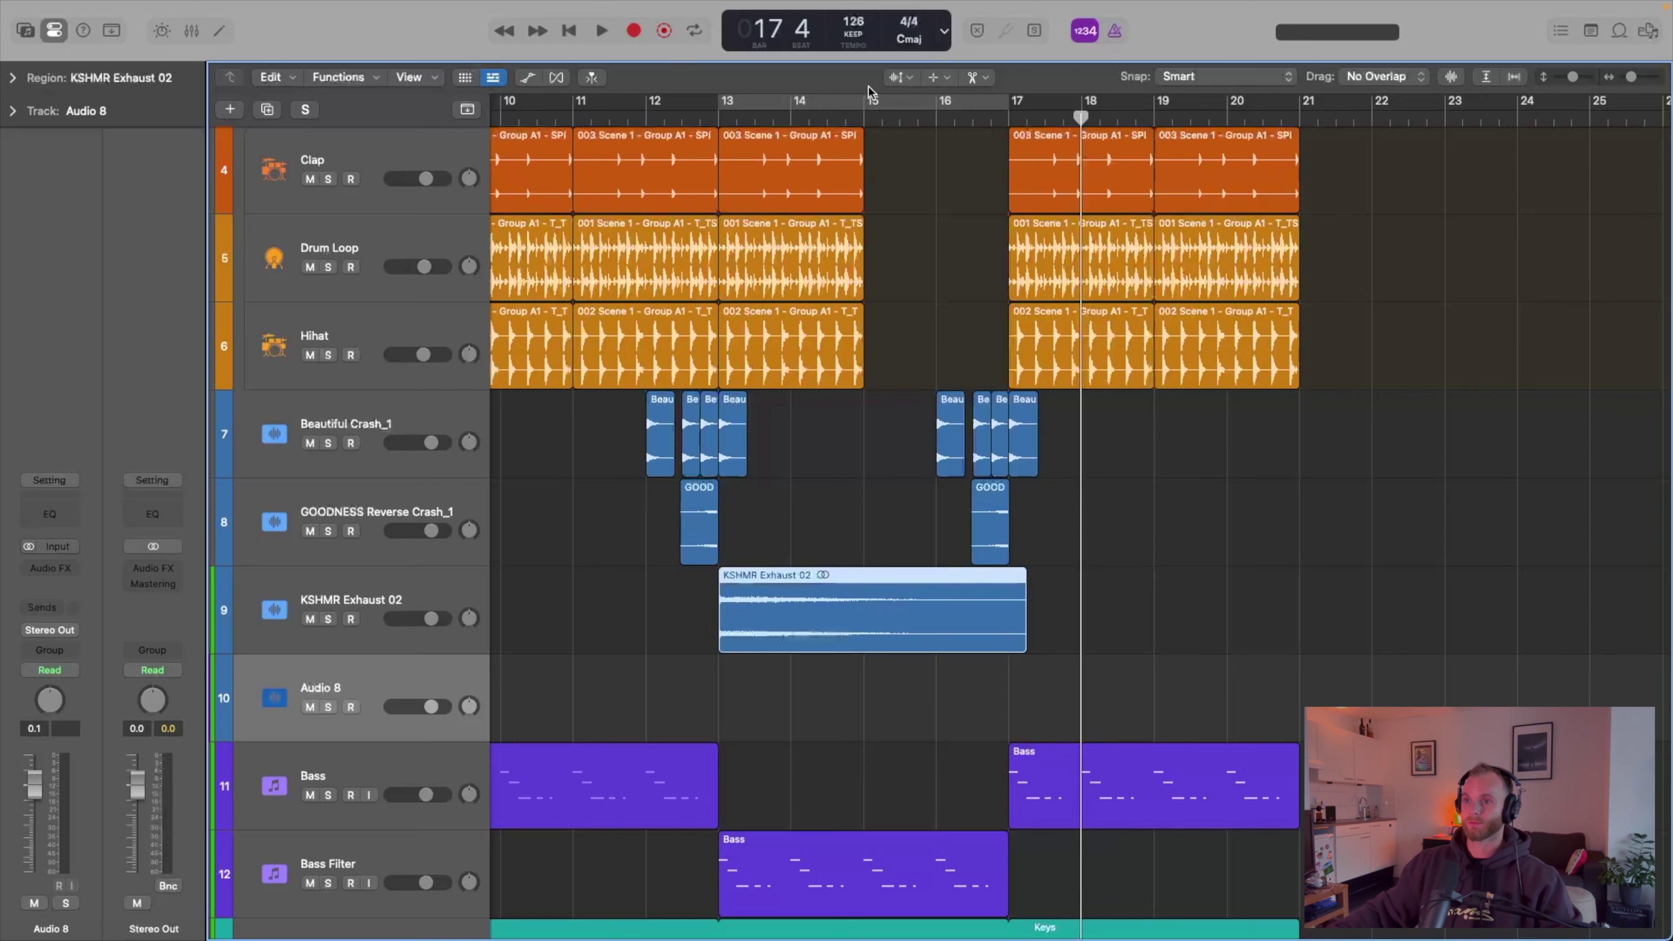
{"action": "left_click", "coordinate": [894, 80]}
{"action": "left_click", "coordinate": [916, 102]}
{"action": "left_click_drag", "start_coordinate": [776, 648], "coordinate": [777, 737]}
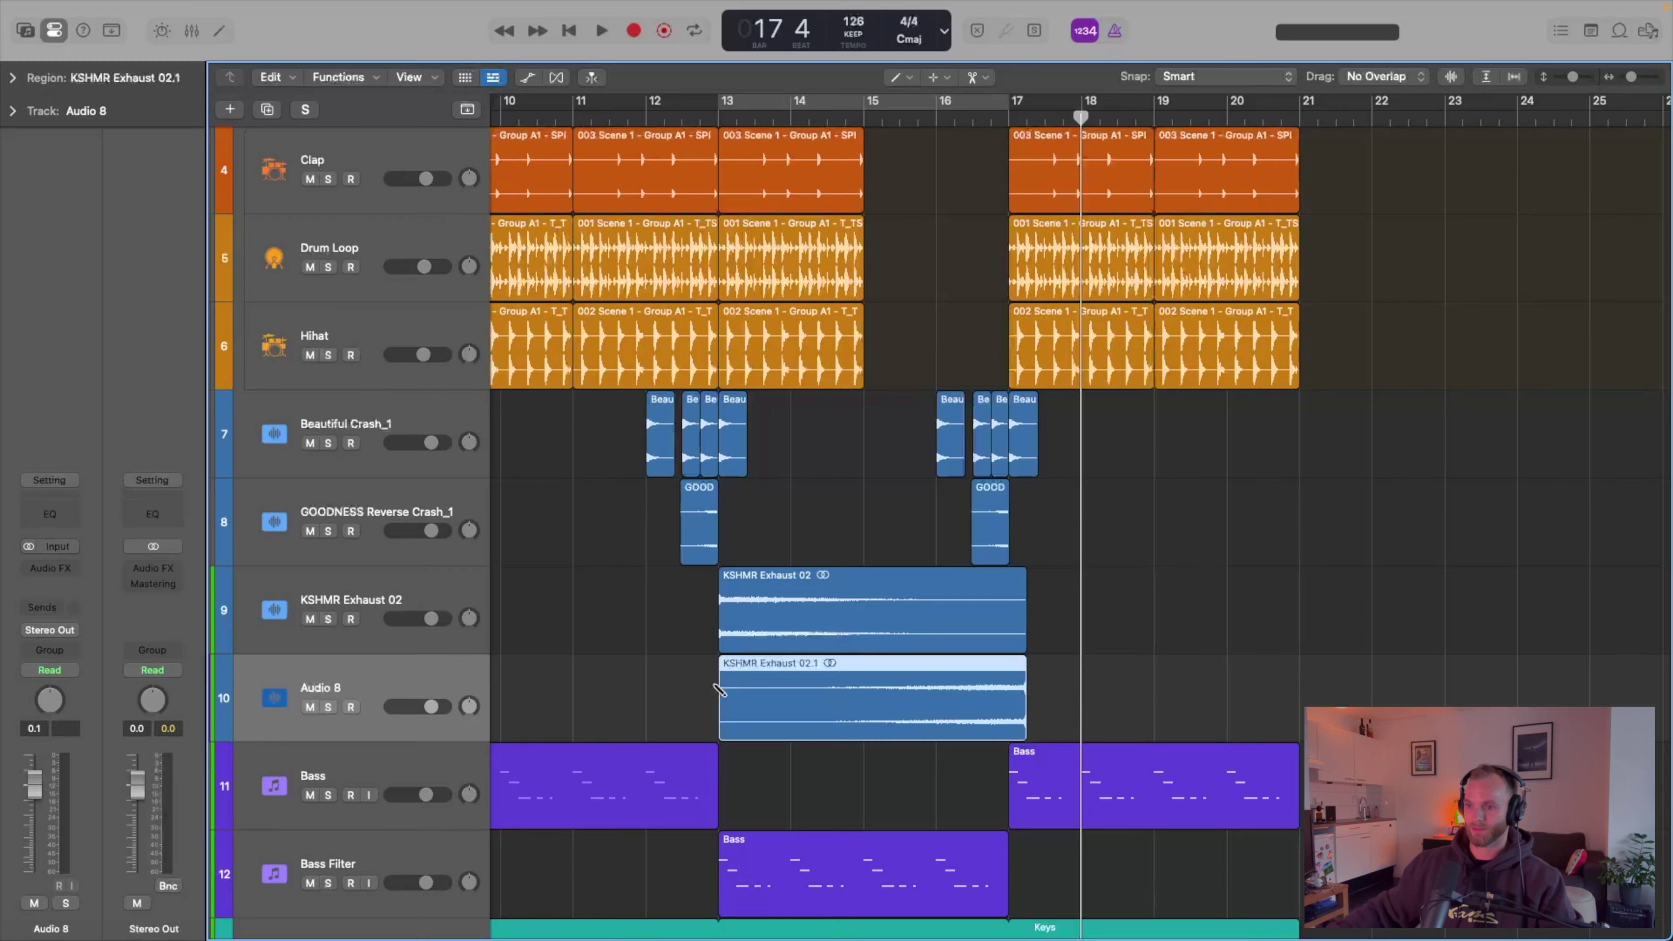
{"action": "key", "text": "super+Up"}
{"action": "key", "text": "super+Up"}
{"action": "key", "text": "super+Up"}
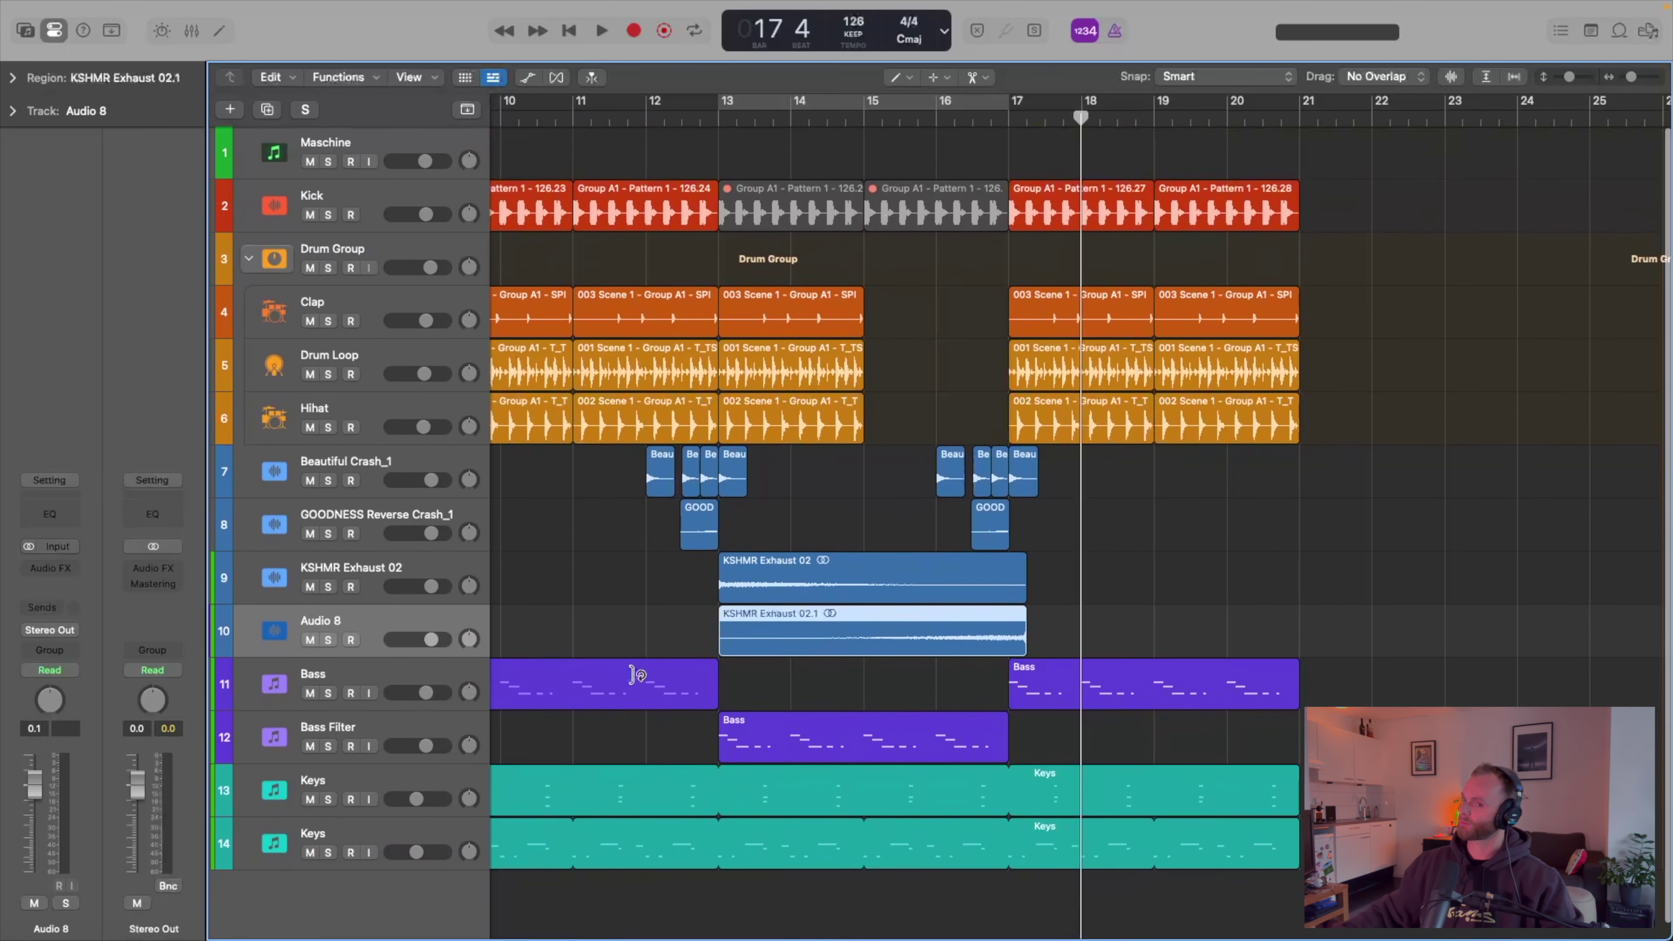
- Lower the volume of the KSHMR Exhaust 02 and Audio 8 tracks together to -3.8 dB
{"action": "left_click", "coordinate": [372, 562], "text": "shift"}
{"action": "left_click_drag", "start_coordinate": [428, 580], "coordinate": [421, 580]}
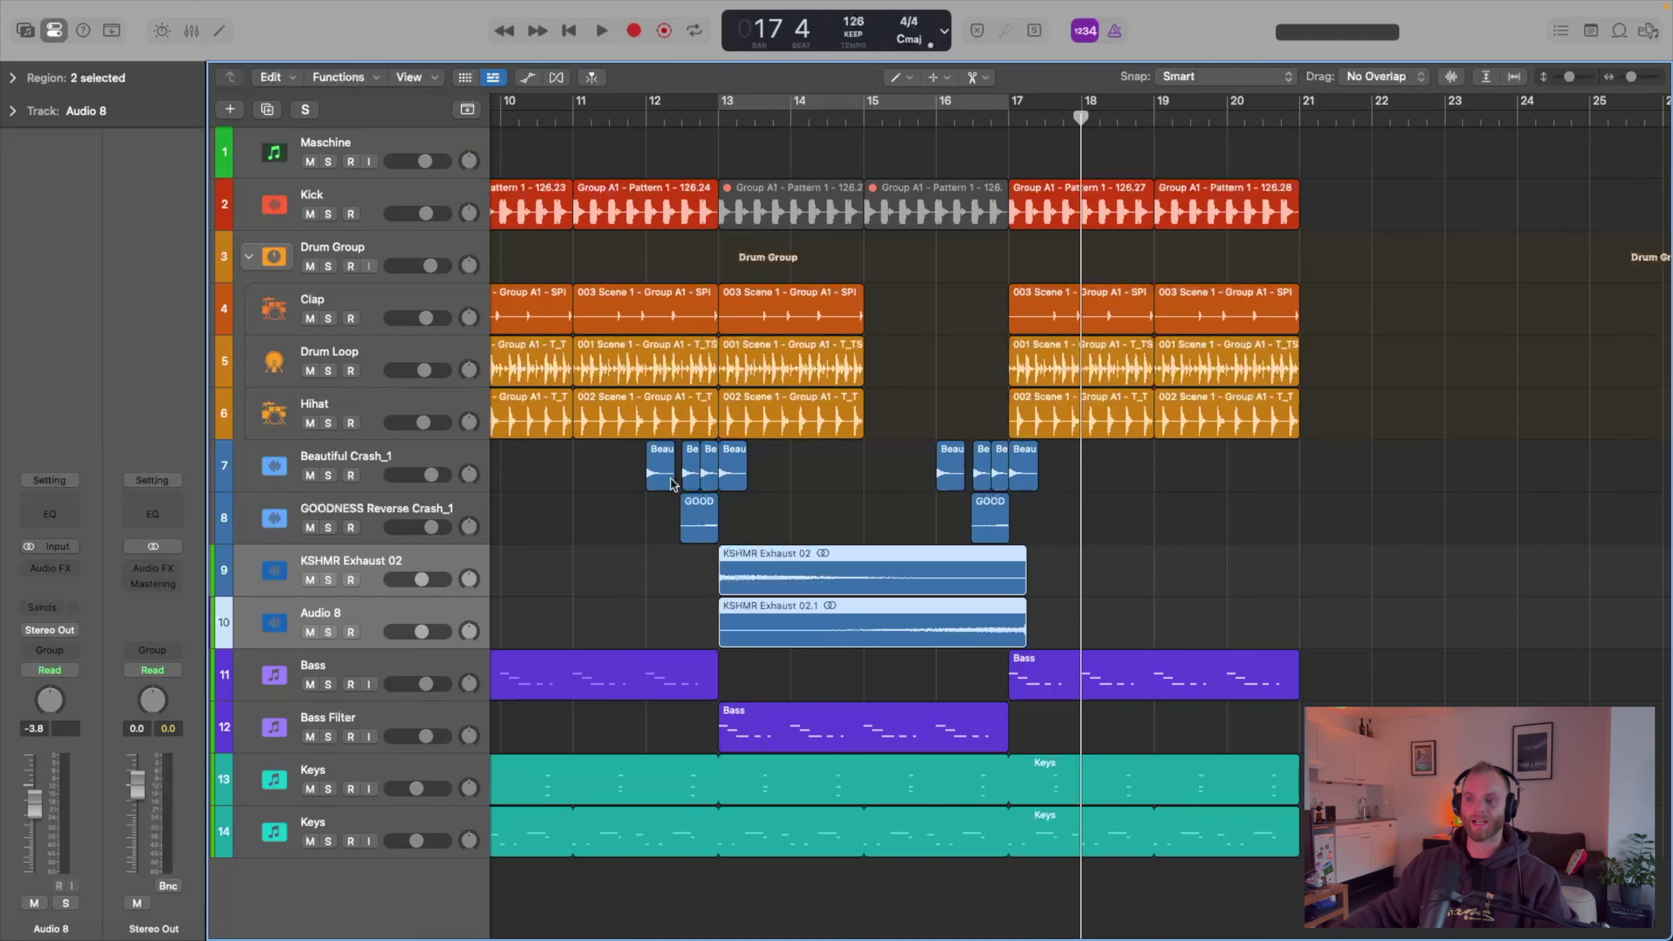
{"action": "left_click", "coordinate": [631, 555]}
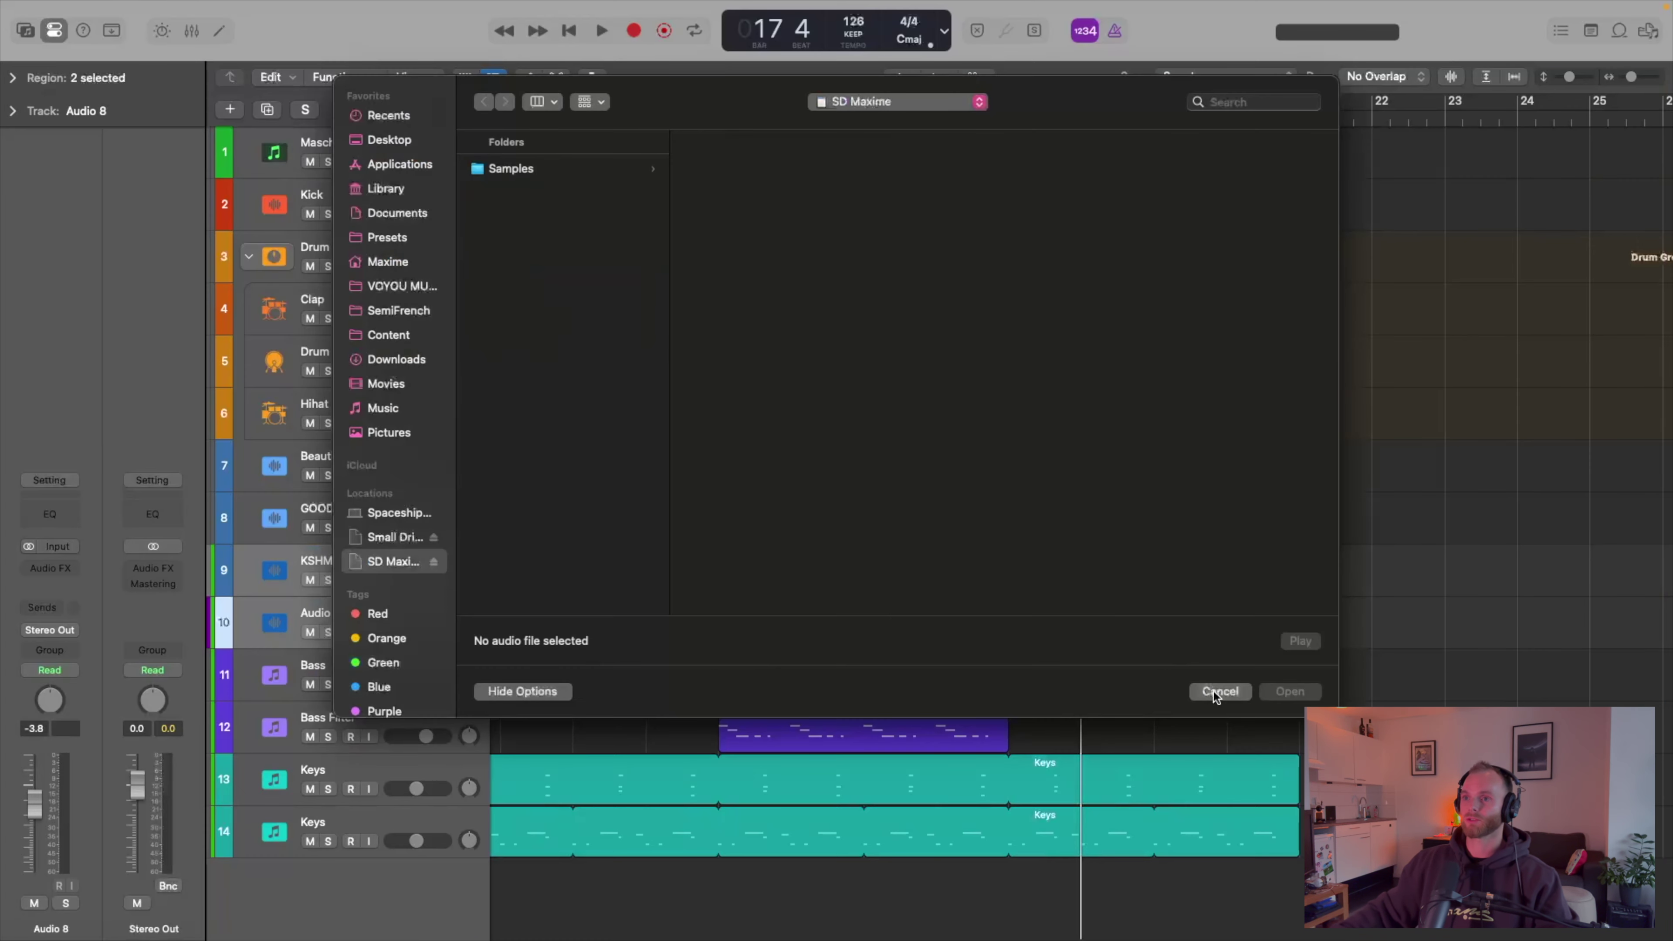
{"action": "left_click", "coordinate": [1218, 691]}
- Play the KSHMR Exhaust 02 track in solo from bar 13, and take it out of solo
{"action": "left_click", "coordinate": [379, 561]}
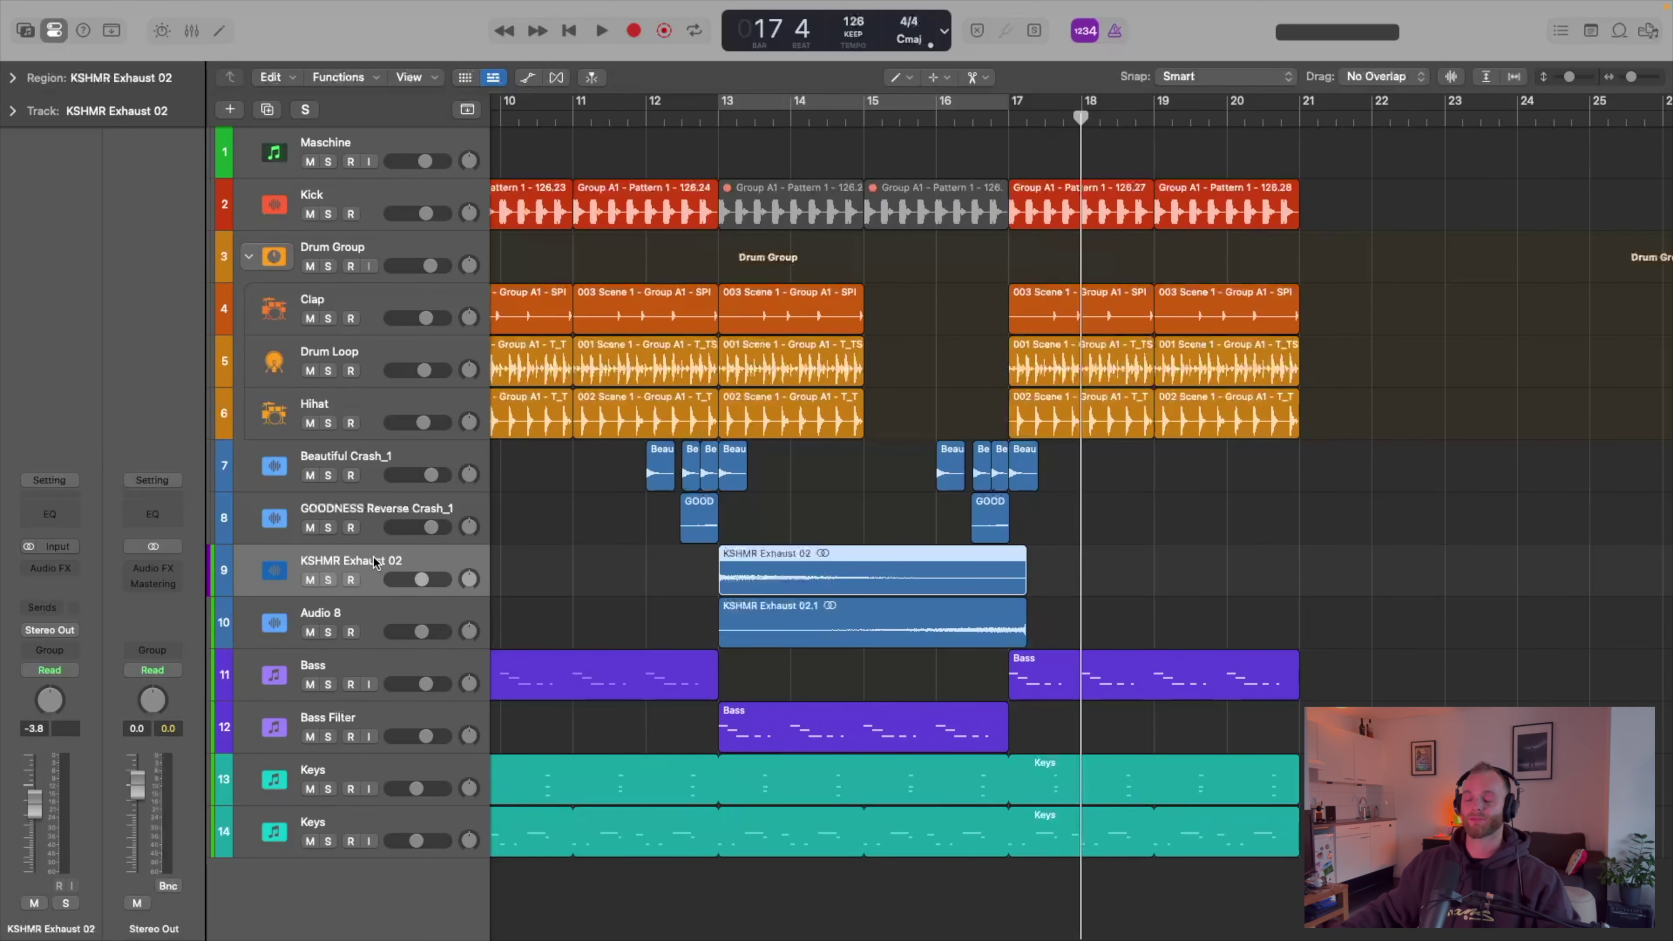
{"action": "key", "text": "s"}
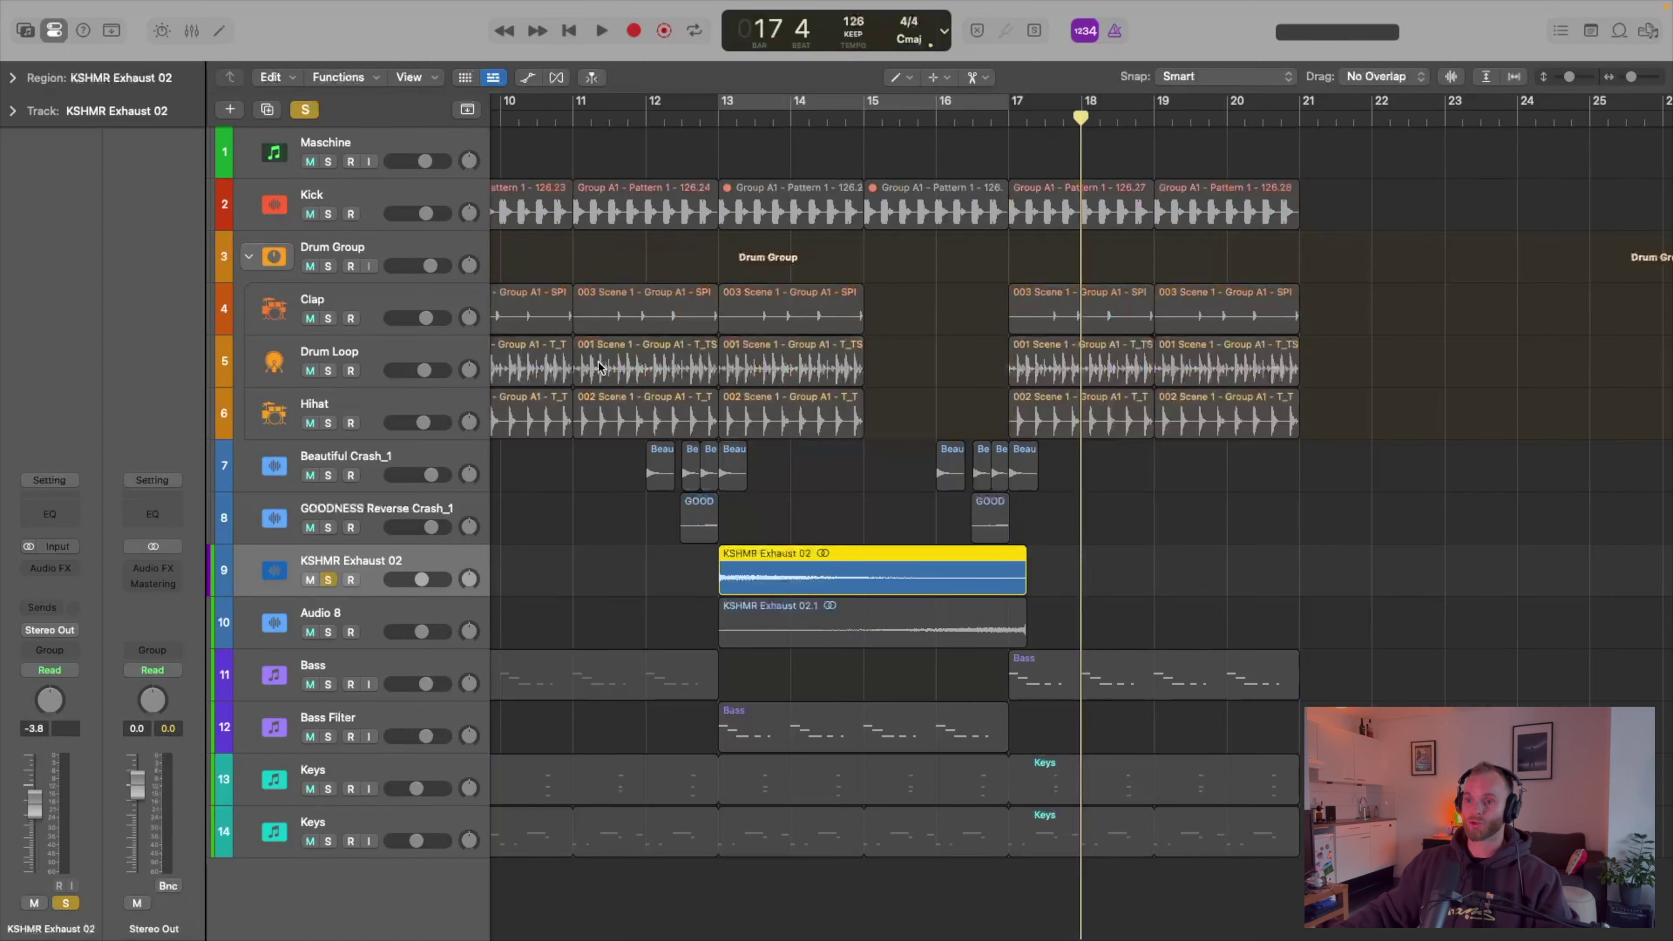
{"action": "left_click", "coordinate": [719, 122]}
{"action": "key", "text": "space"}
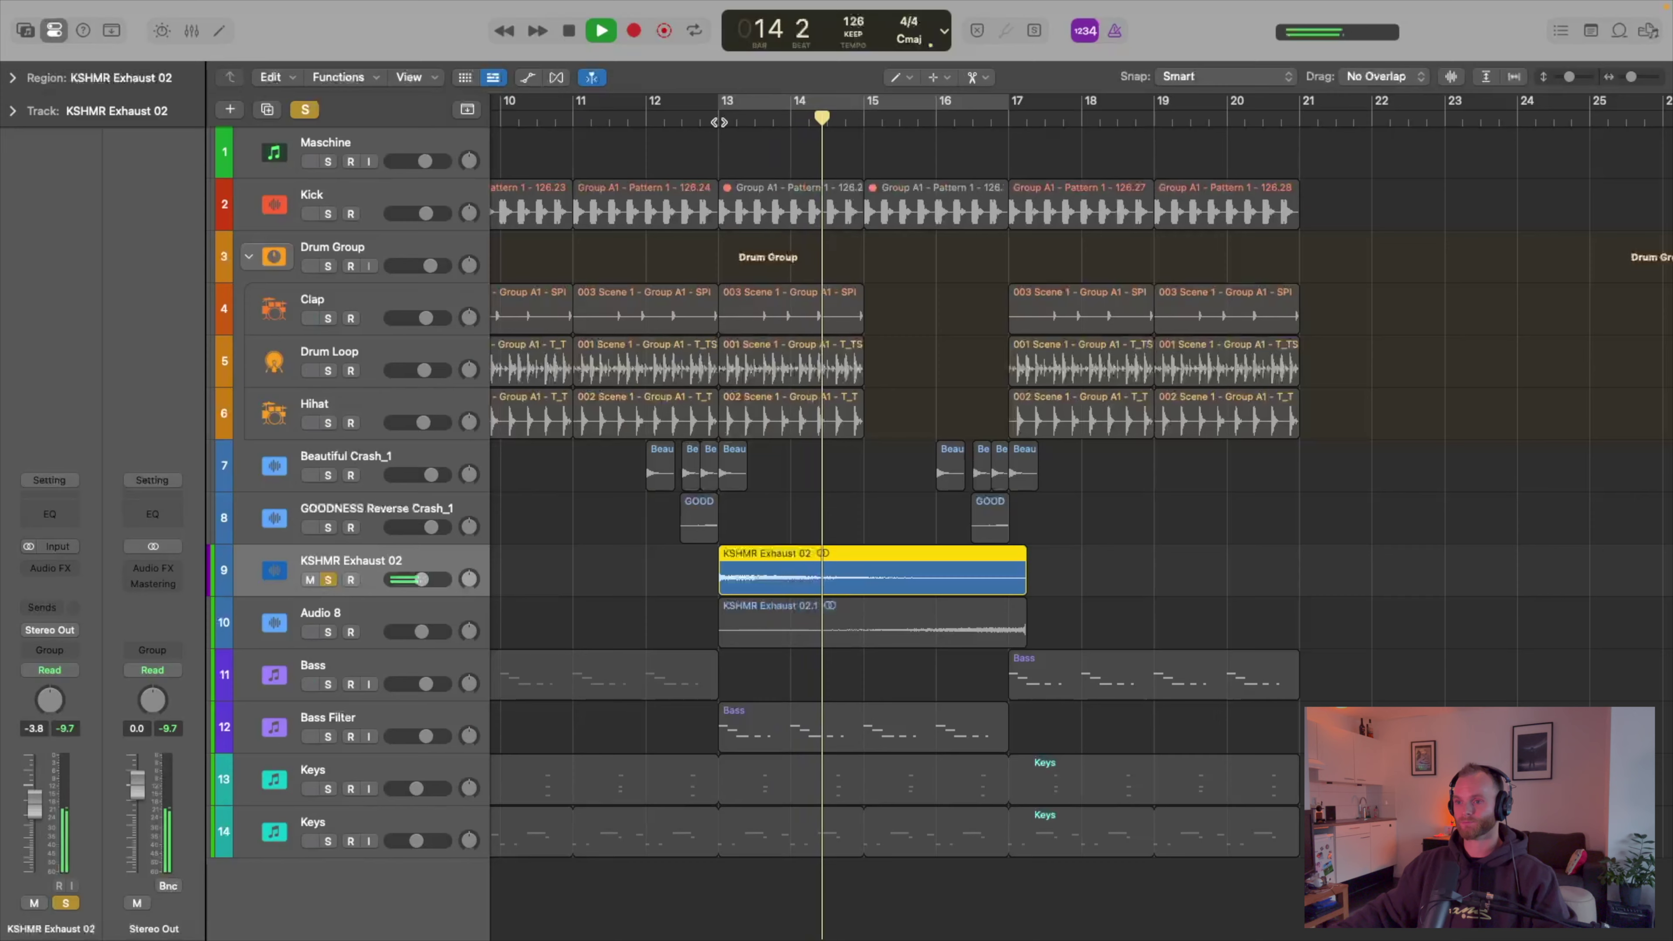
{"action": "key", "text": "space"}
{"action": "left_click", "coordinate": [328, 581]}
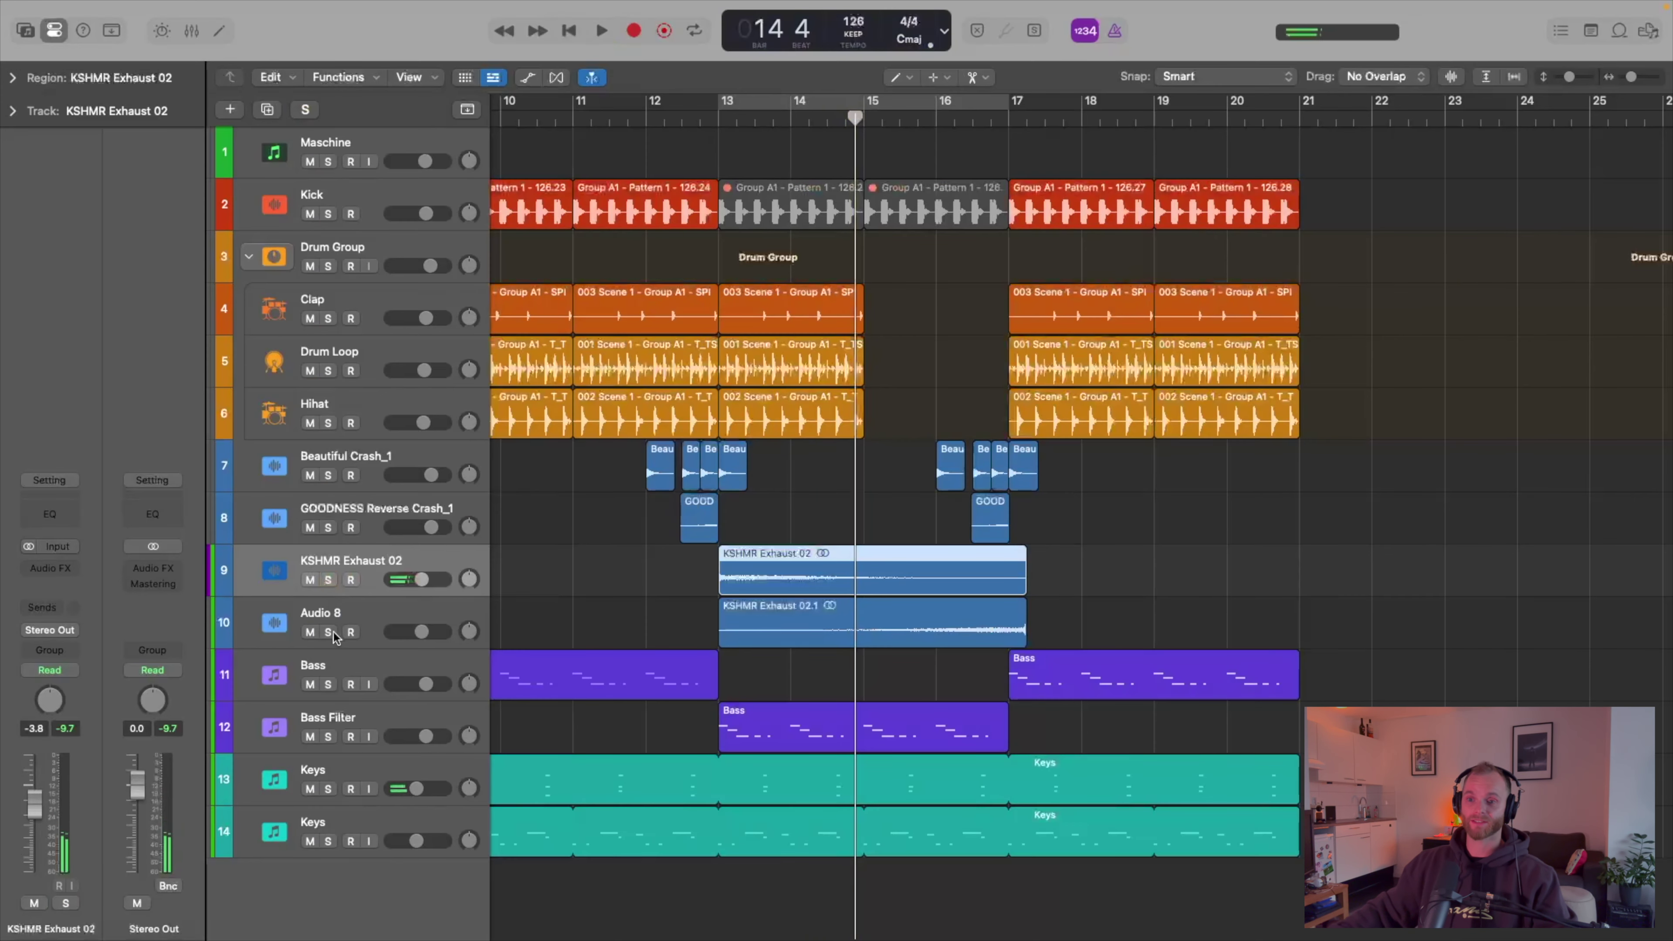
- Solo the Audio 8 track and play the reversed exhaust from about bar 16 to bar 17
{"action": "left_click", "coordinate": [328, 633]}
{"action": "left_click", "coordinate": [342, 613]}
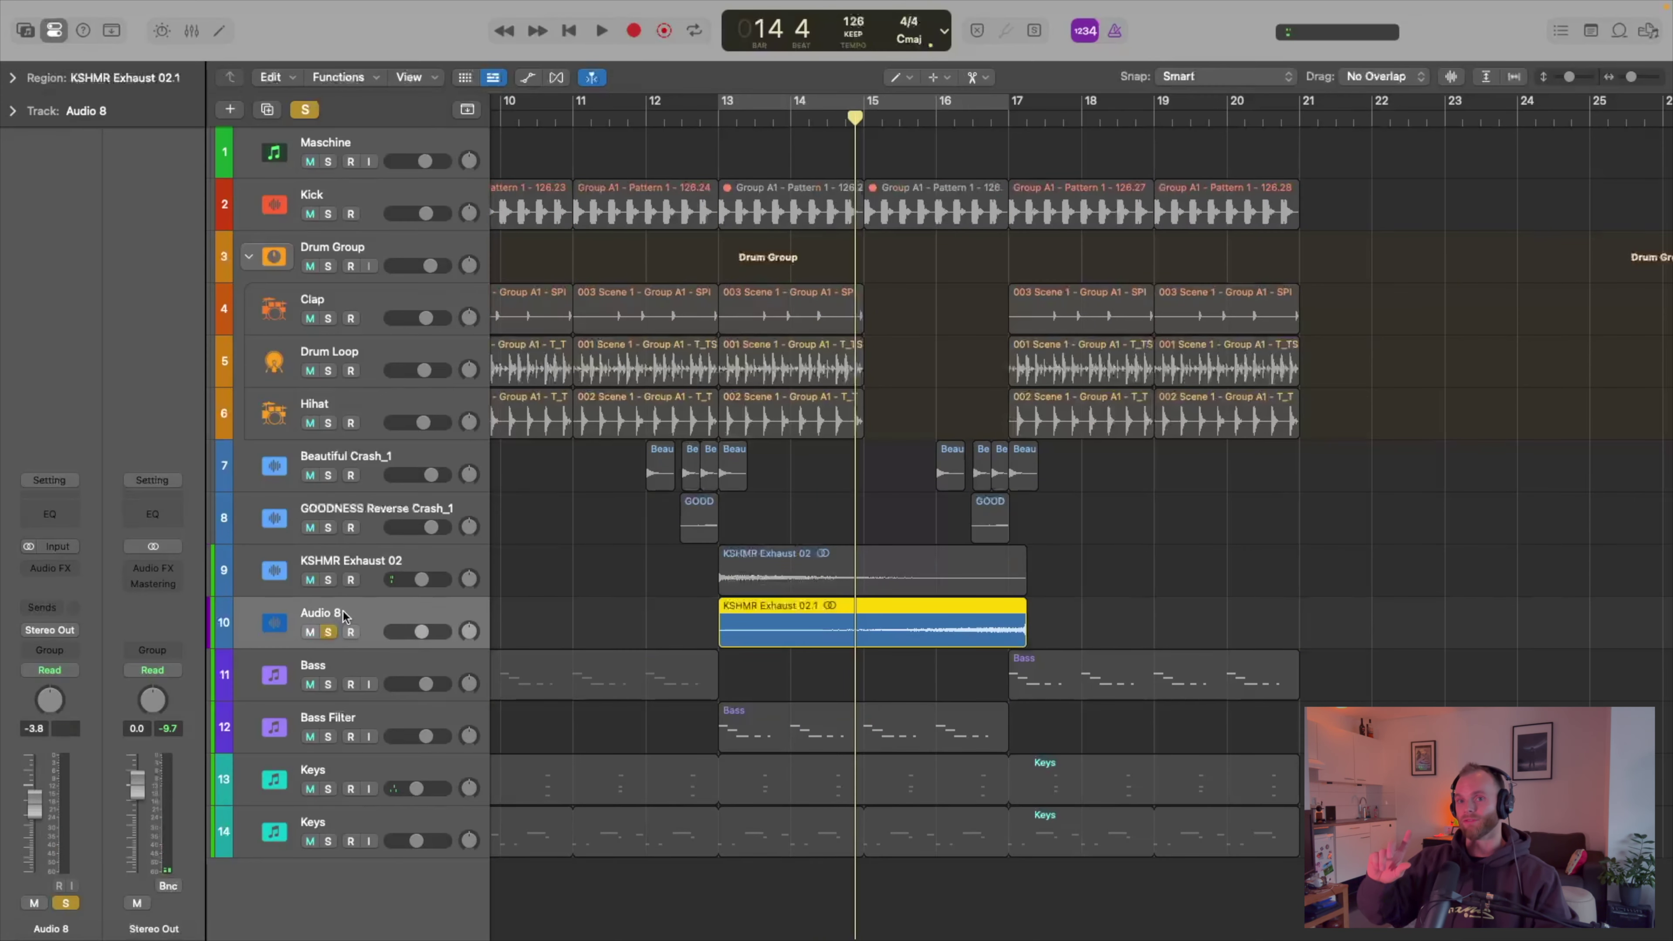
{"action": "left_click", "coordinate": [937, 116]}
{"action": "key", "text": "space"}
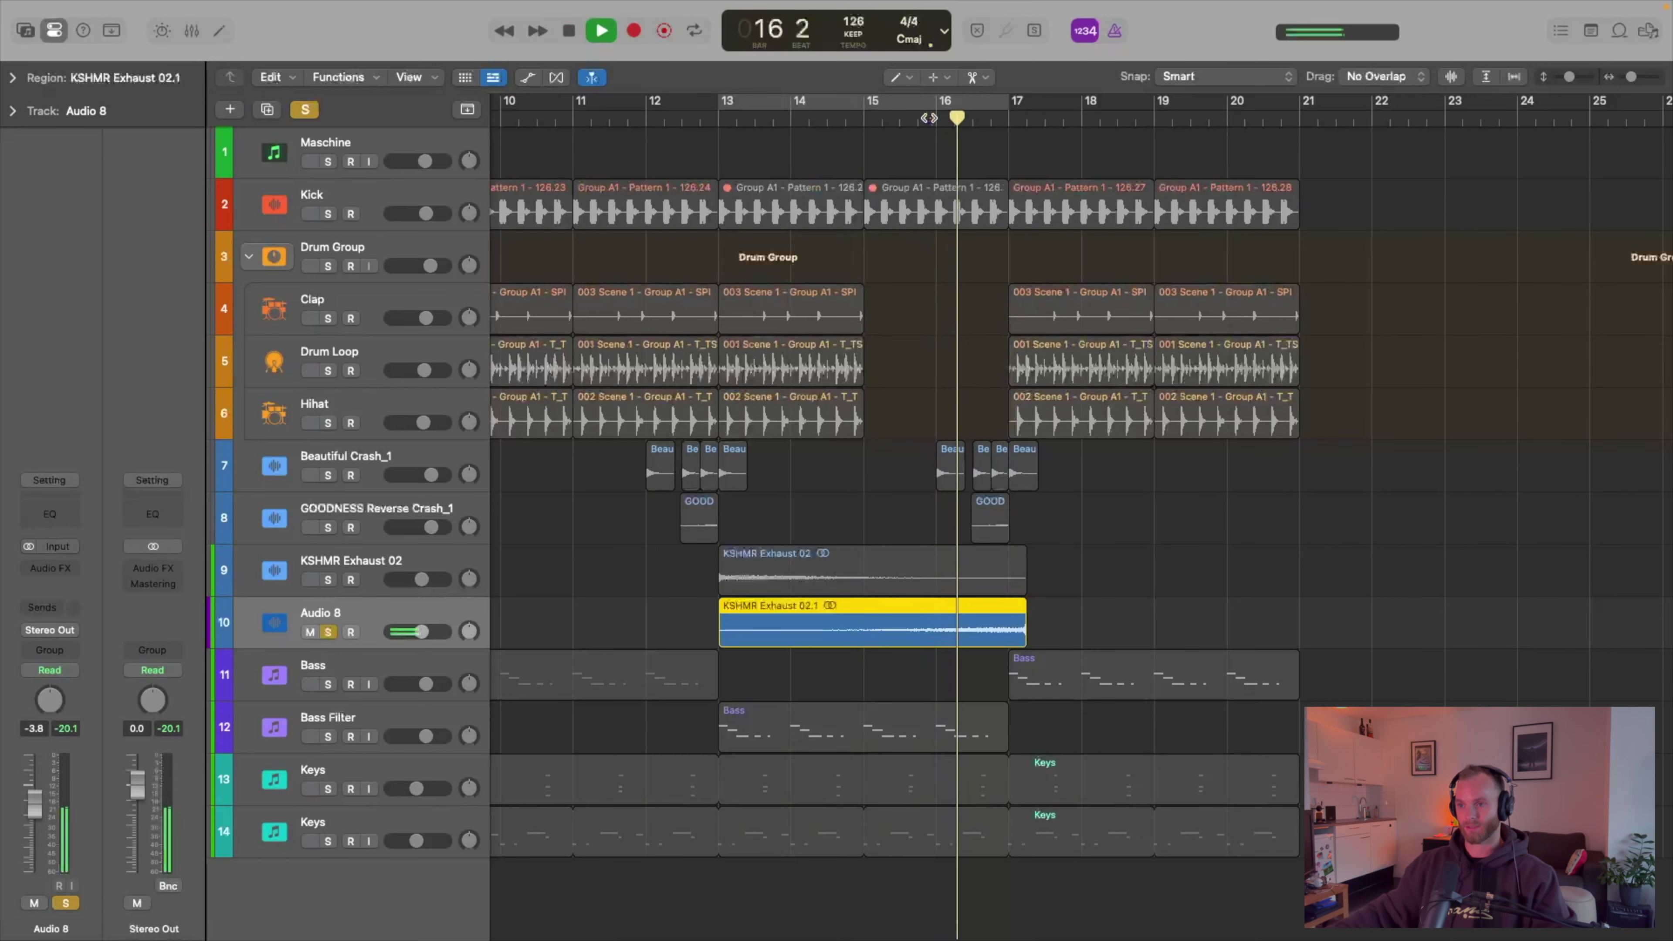
{"action": "key", "text": "space"}
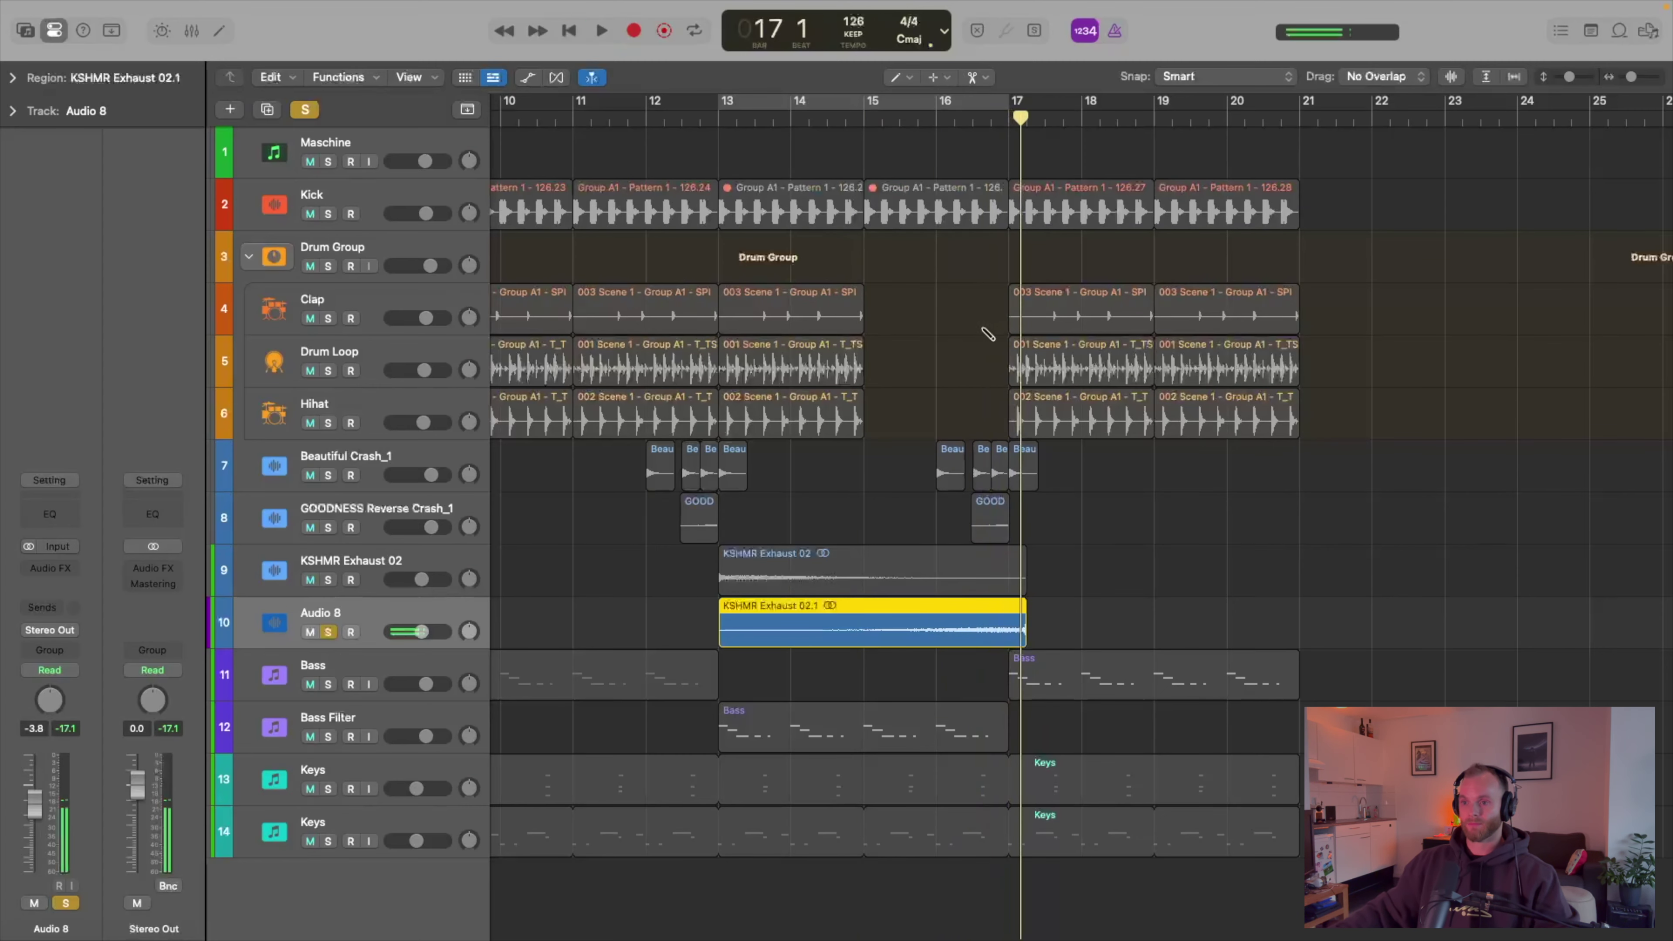
- Time-stretch both KSHMR Exhaust 02 regions to four bars so they end at bar 17, and turn off solo
{"action": "scroll", "coordinate": [1031, 569], "scroll_direction": "up", "scroll_amount": 4}
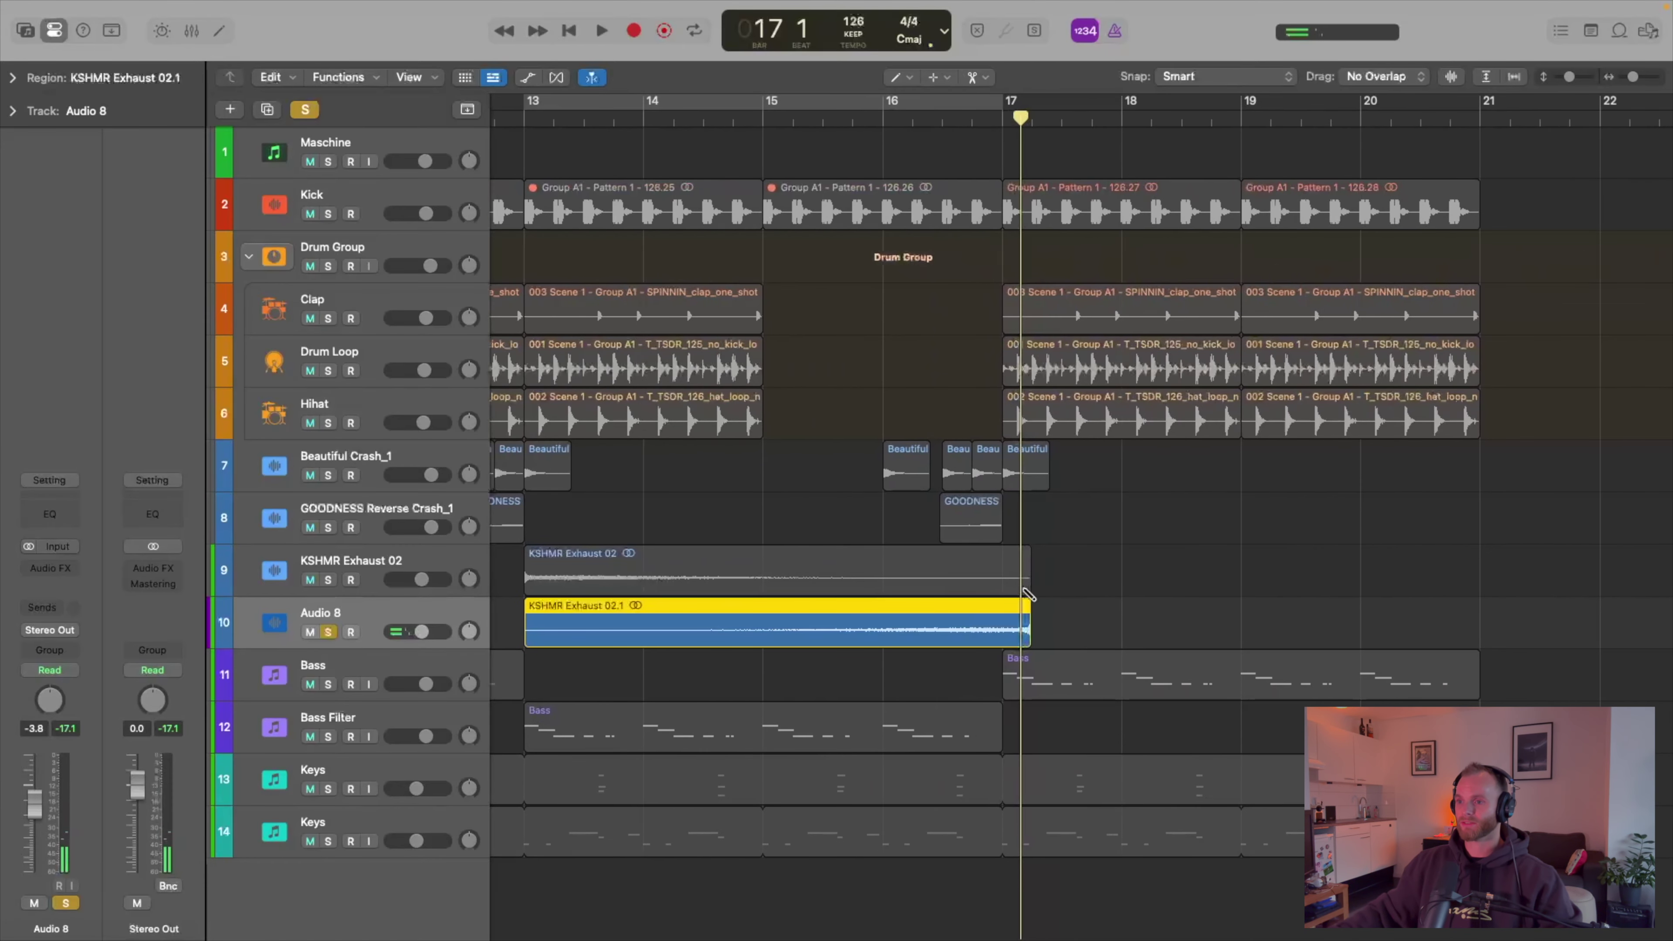
{"action": "left_click", "coordinate": [1024, 588]}
{"action": "left_click", "coordinate": [1220, 692]}
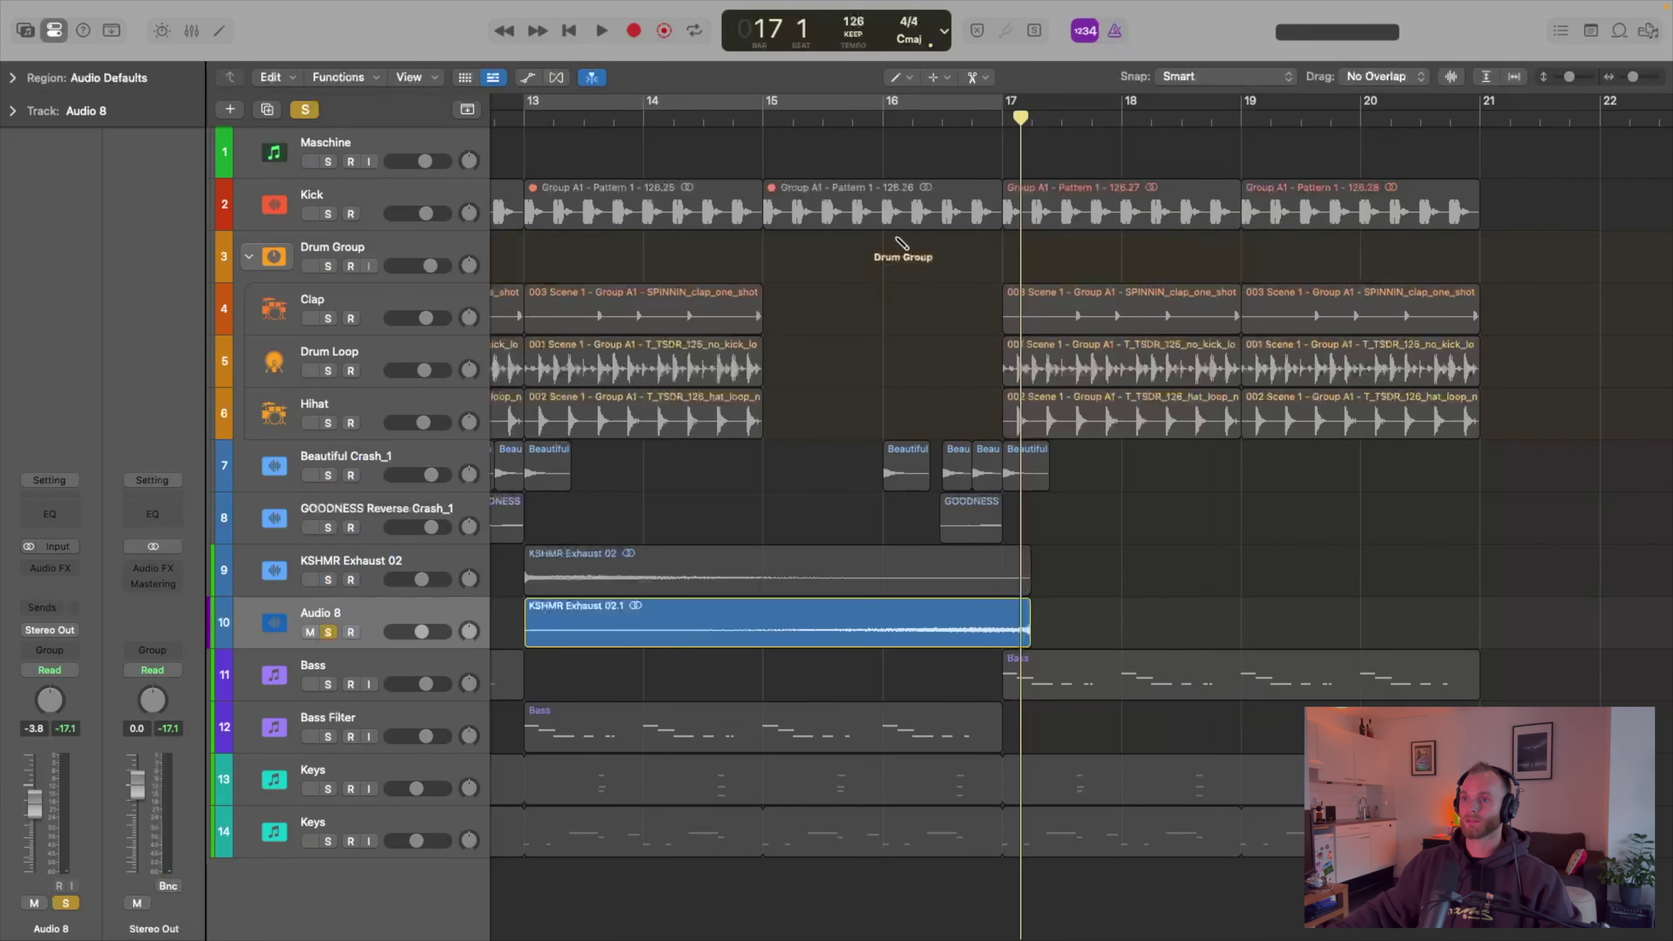
{"action": "left_click", "coordinate": [896, 77]}
{"action": "left_click", "coordinate": [912, 80]}
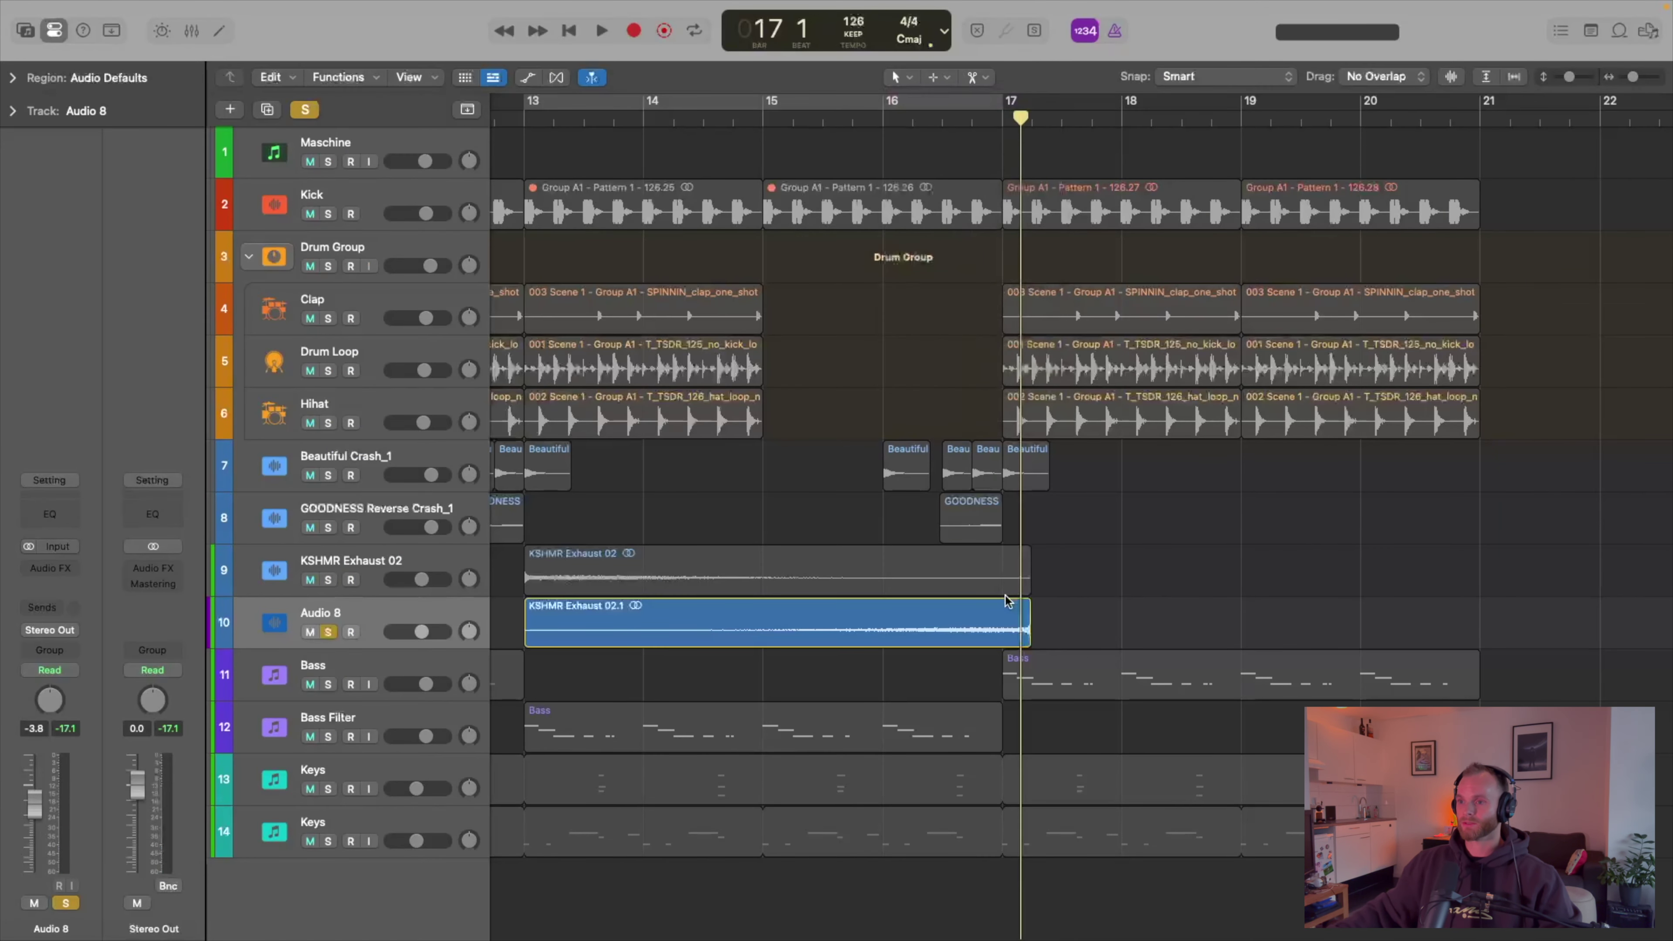
{"action": "left_click_drag", "start_coordinate": [1025, 583], "coordinate": [1001, 586]}
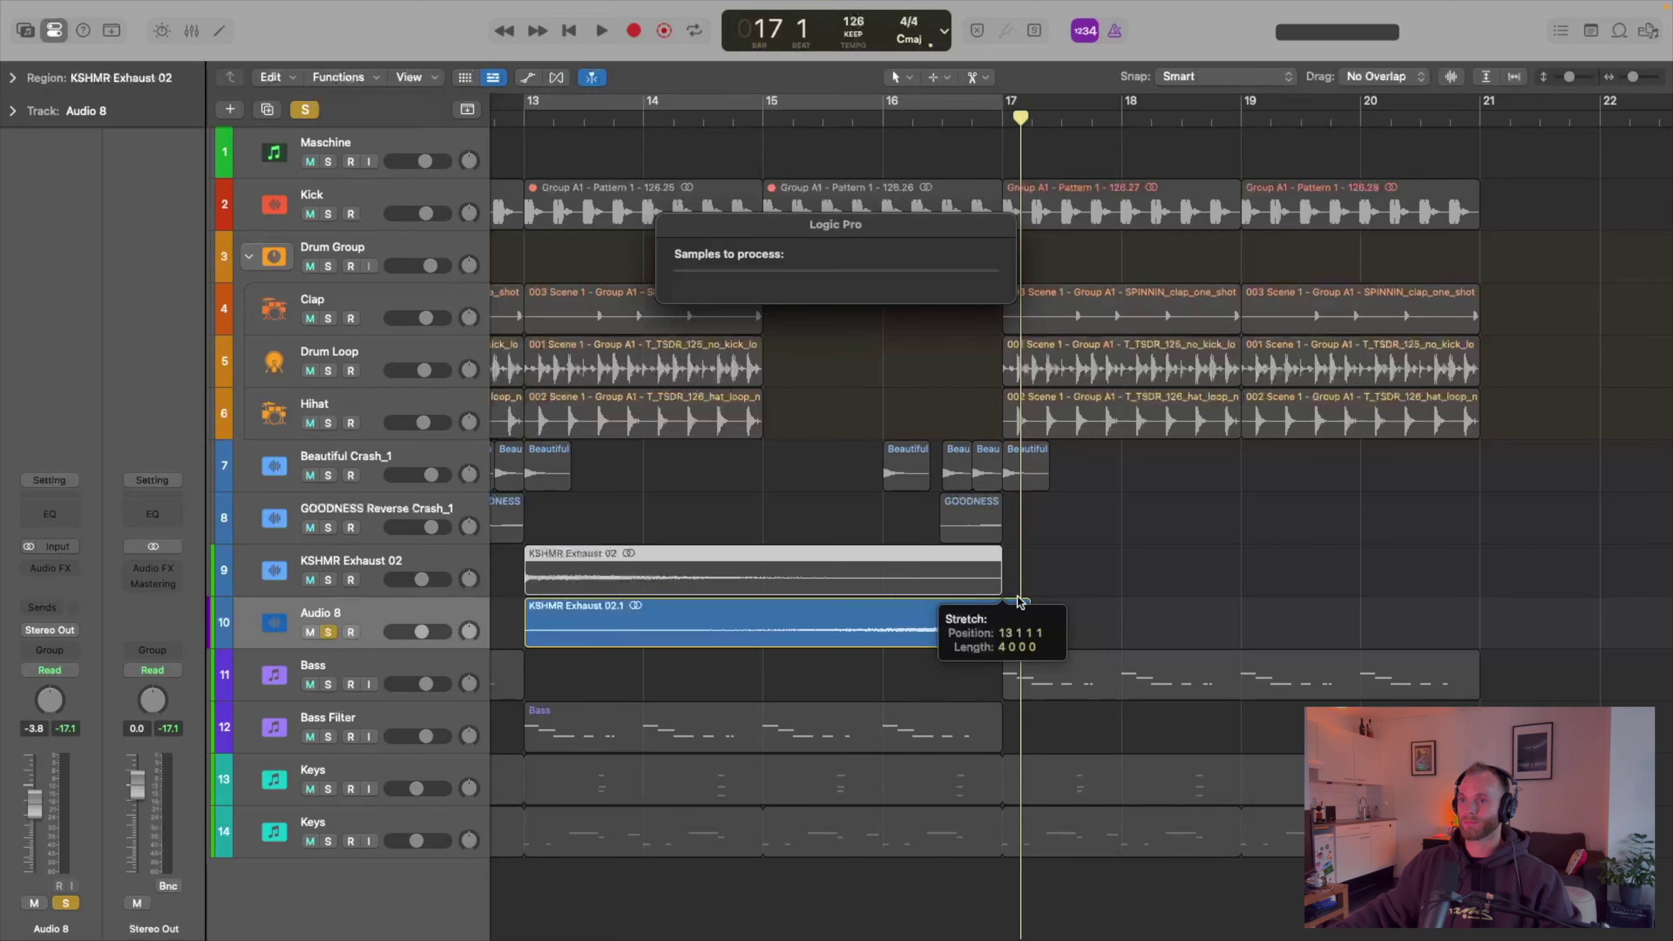
{"action": "left_click_drag", "start_coordinate": [1026, 643], "coordinate": [1001, 643]}
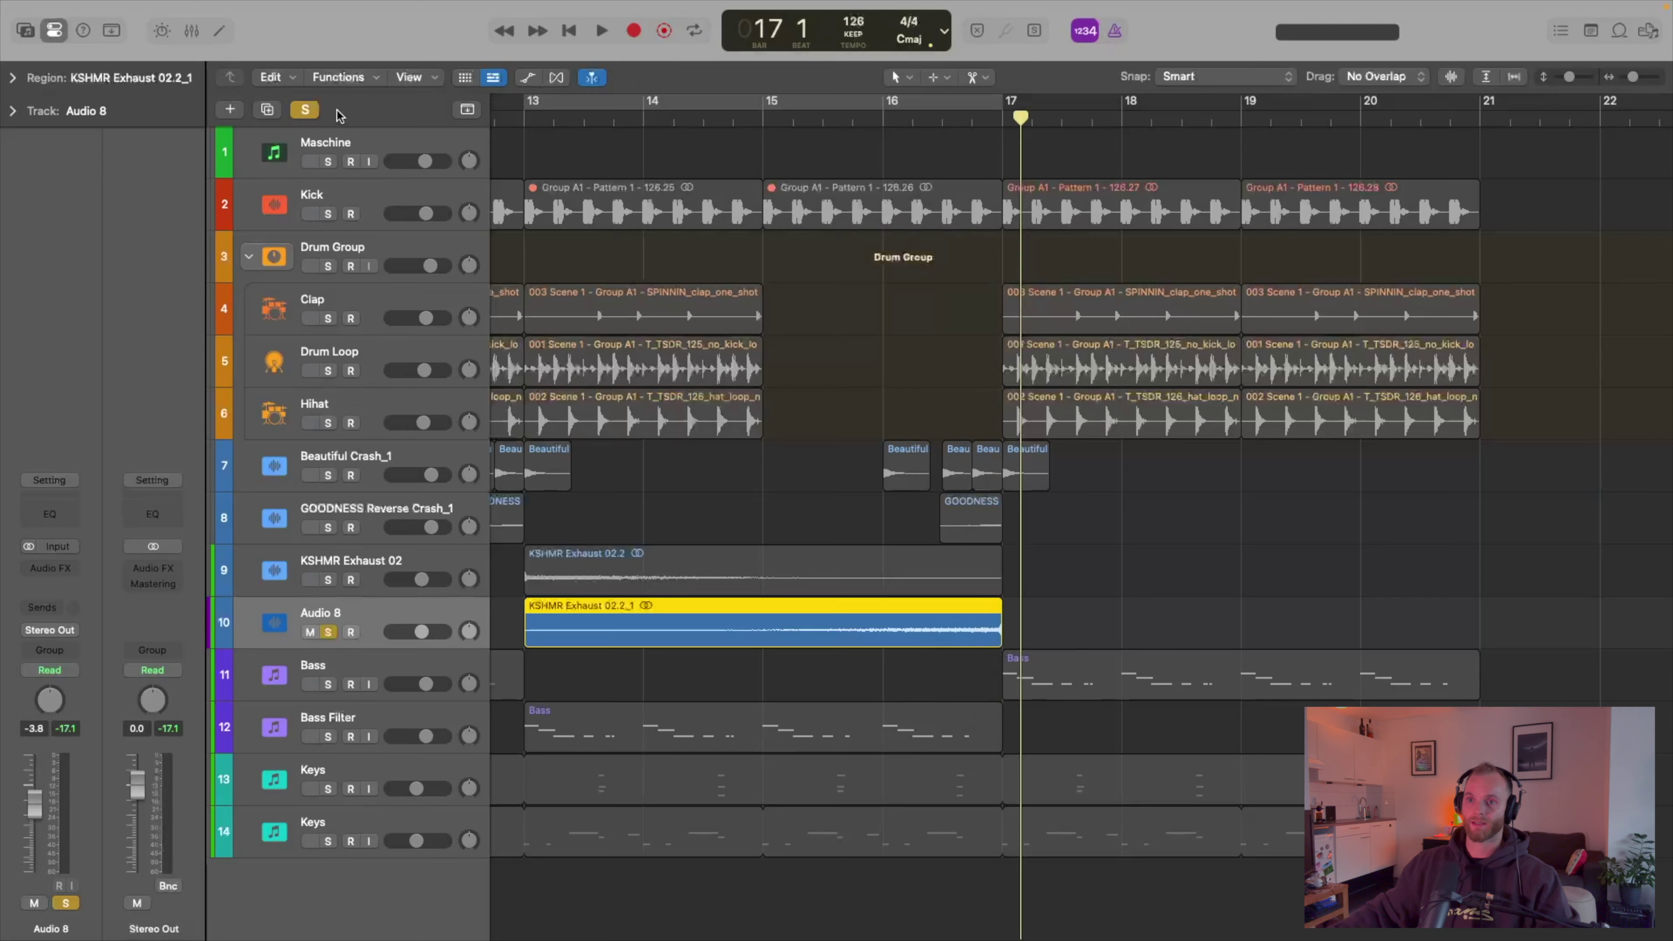
{"action": "left_click", "coordinate": [305, 110]}
{"action": "scroll", "coordinate": [728, 466], "scroll_direction": "down", "scroll_amount": 5}
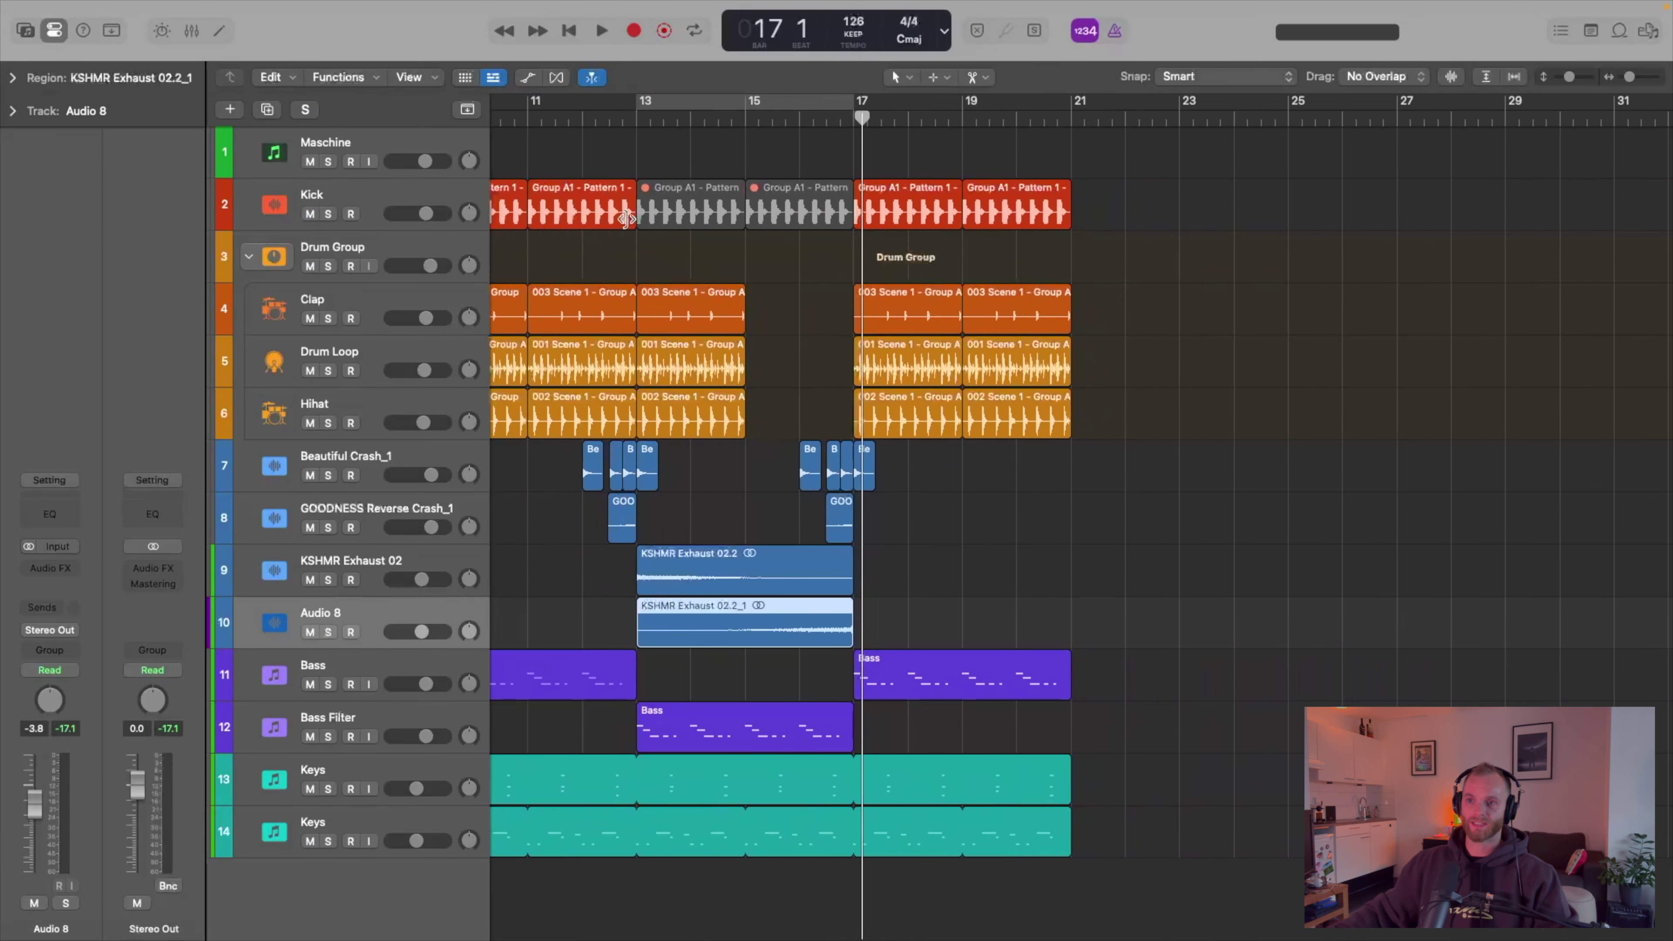
- Play the arrangement from bar 12 through the filtered break, and stop playback after bar 17
{"action": "left_click", "coordinate": [583, 120]}
{"action": "key", "text": "space"}
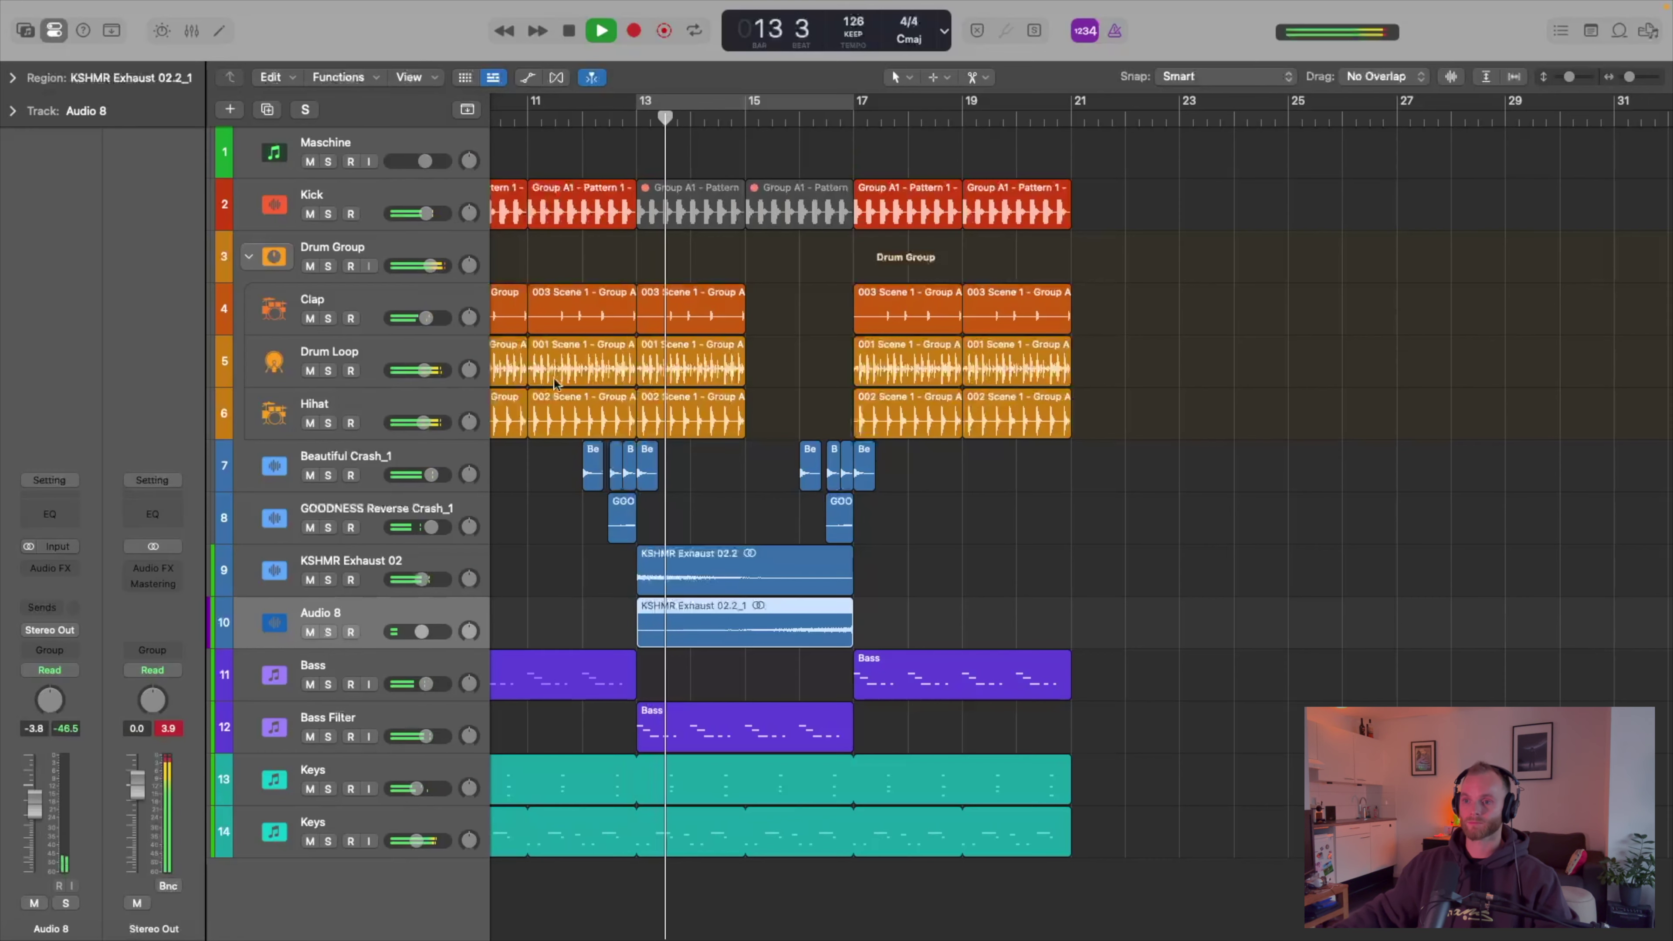
{"action": "key", "text": "space"}
- Trim the forward KSHMR Exhaust 02 region to end at bar 16 and the reversed Audio 8 region to start at bar 14
{"action": "scroll", "coordinate": [793, 499], "scroll_direction": "up", "scroll_amount": 8}
{"action": "left_click", "coordinate": [797, 493]}
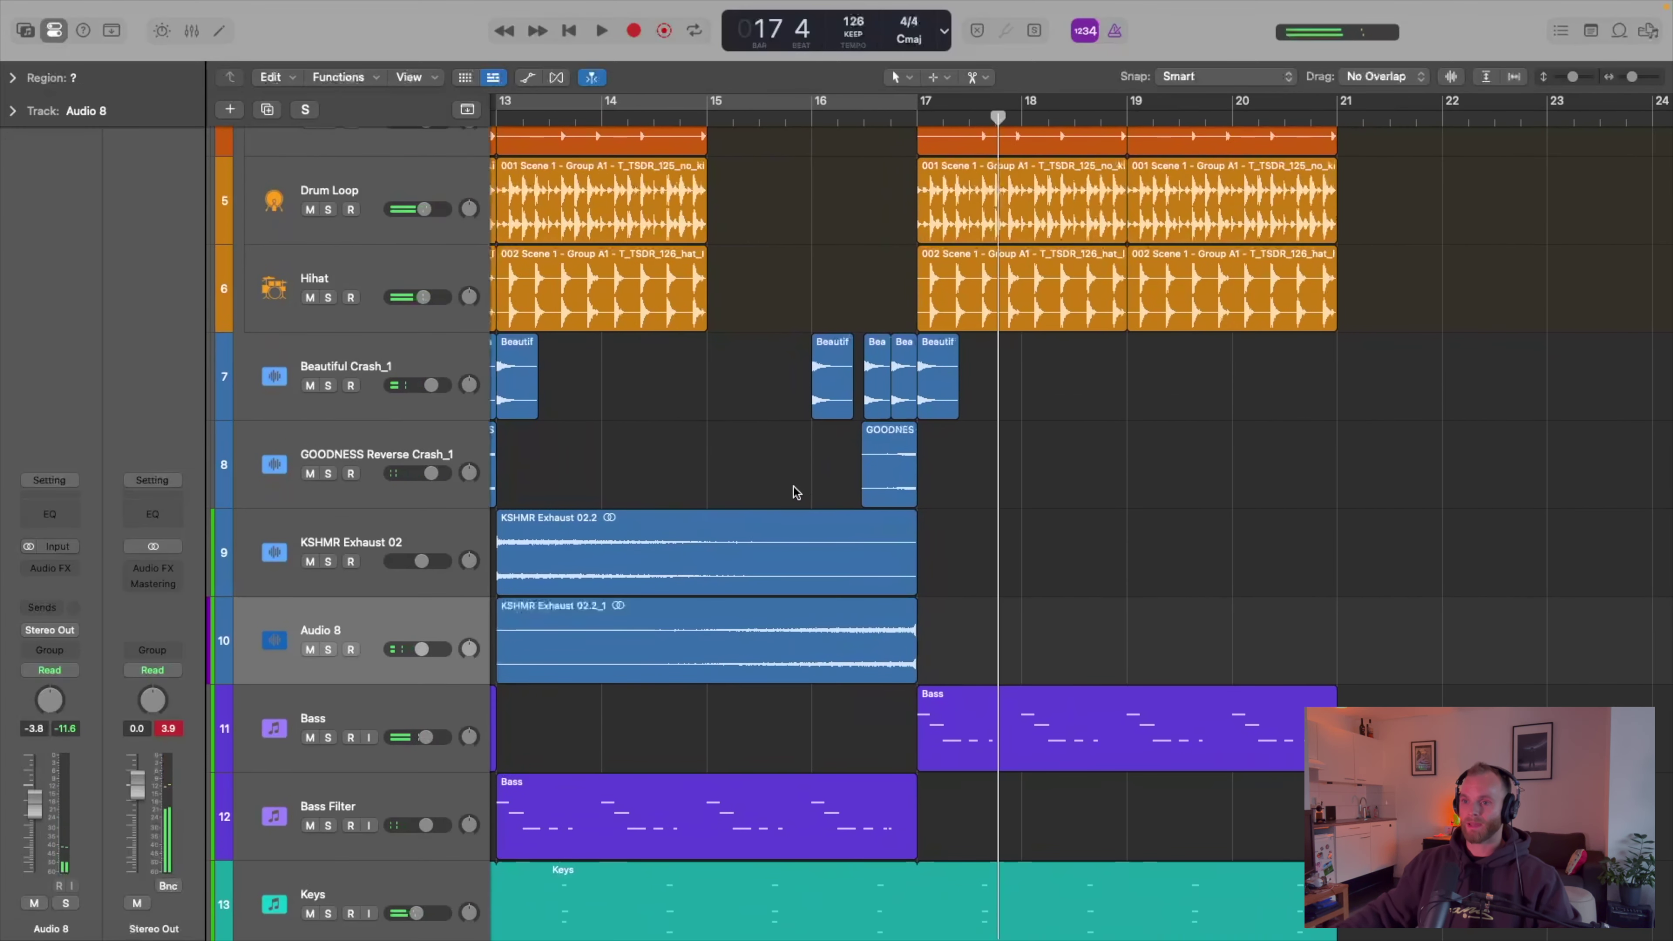
{"action": "scroll", "coordinate": [742, 474], "scroll_direction": "left", "scroll_amount": 6}
{"action": "left_click", "coordinate": [801, 557]}
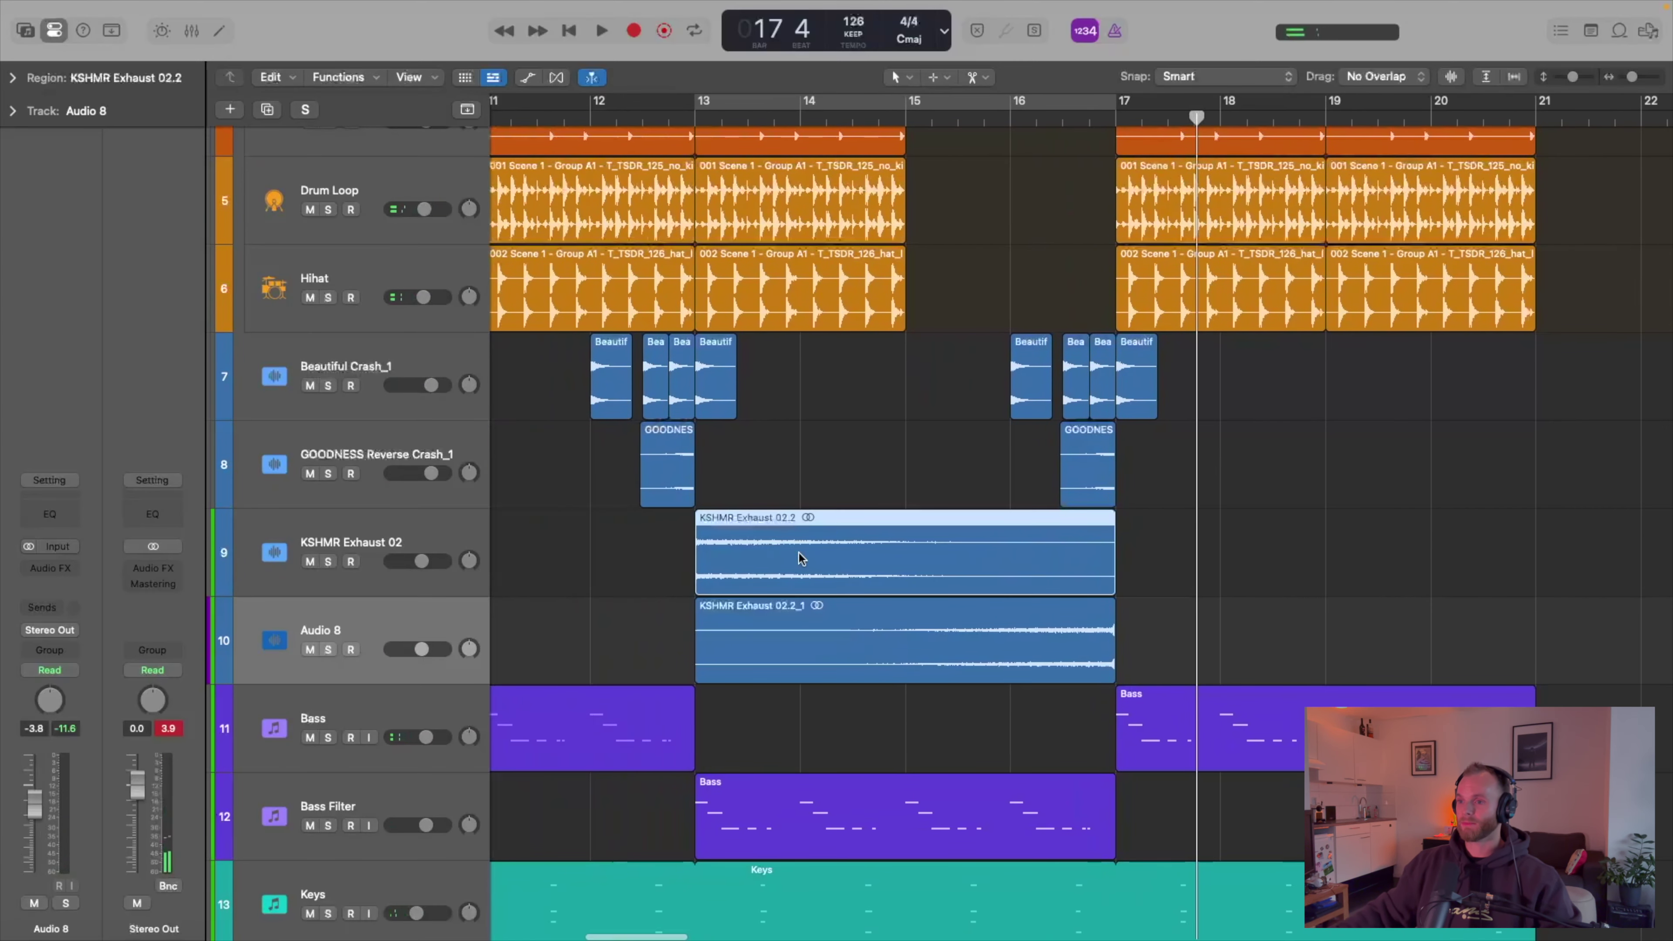
{"action": "left_click_drag", "start_coordinate": [1111, 583], "coordinate": [1009, 583]}
{"action": "left_click", "coordinate": [960, 492]}
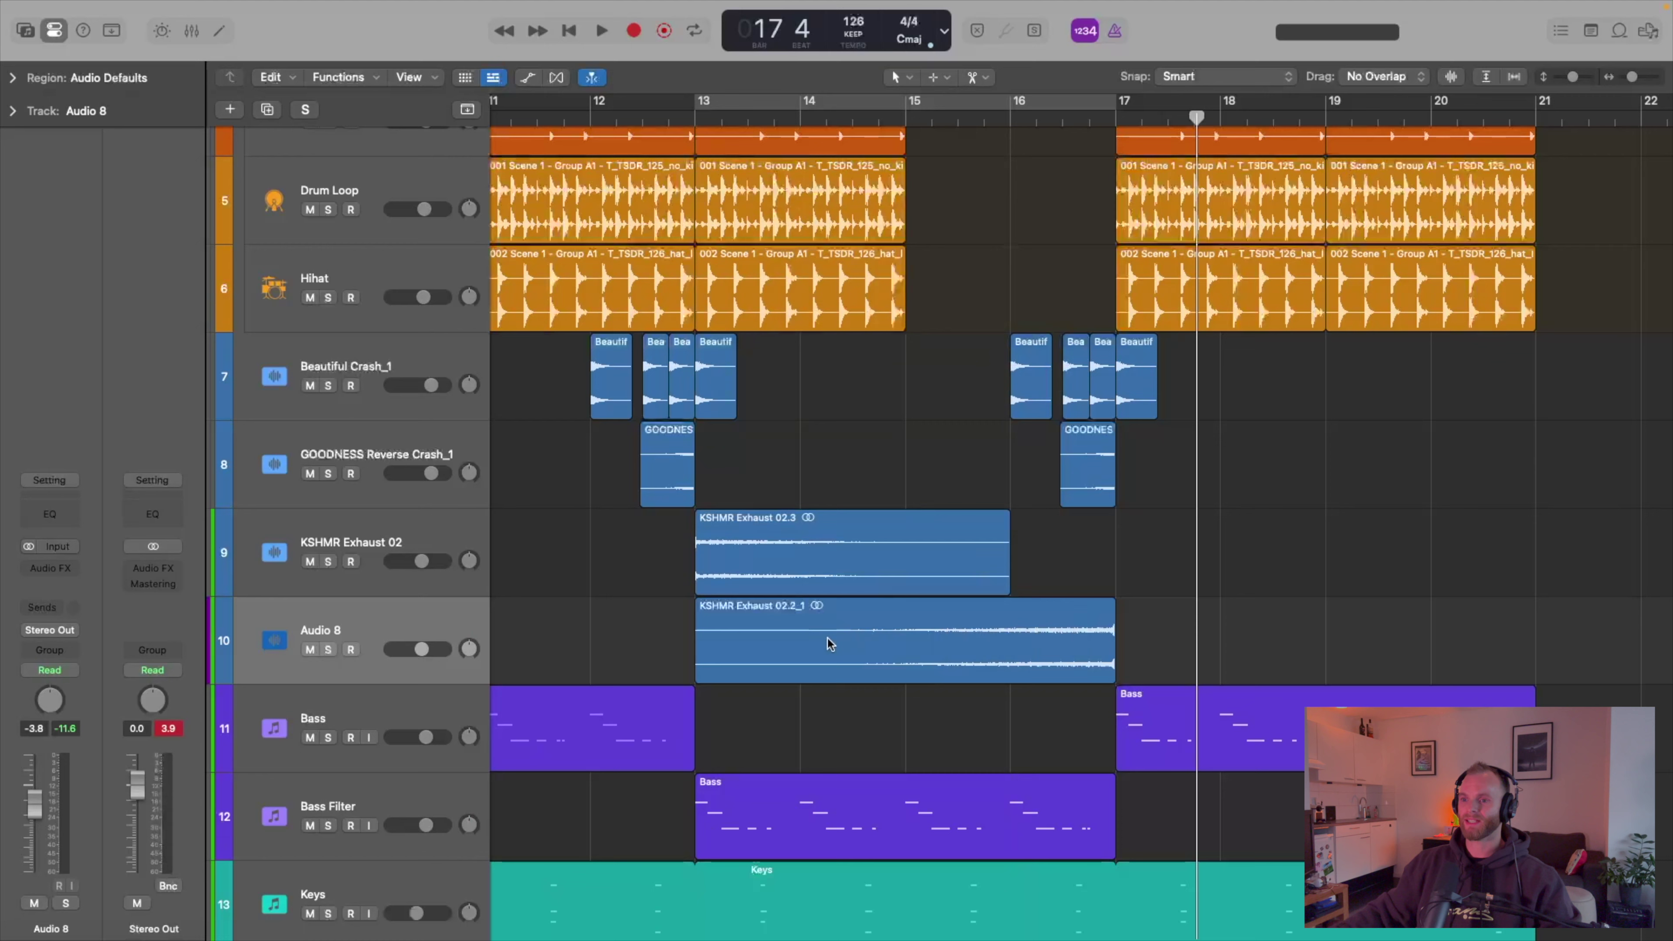
{"action": "left_click_drag", "start_coordinate": [699, 672], "coordinate": [801, 666]}
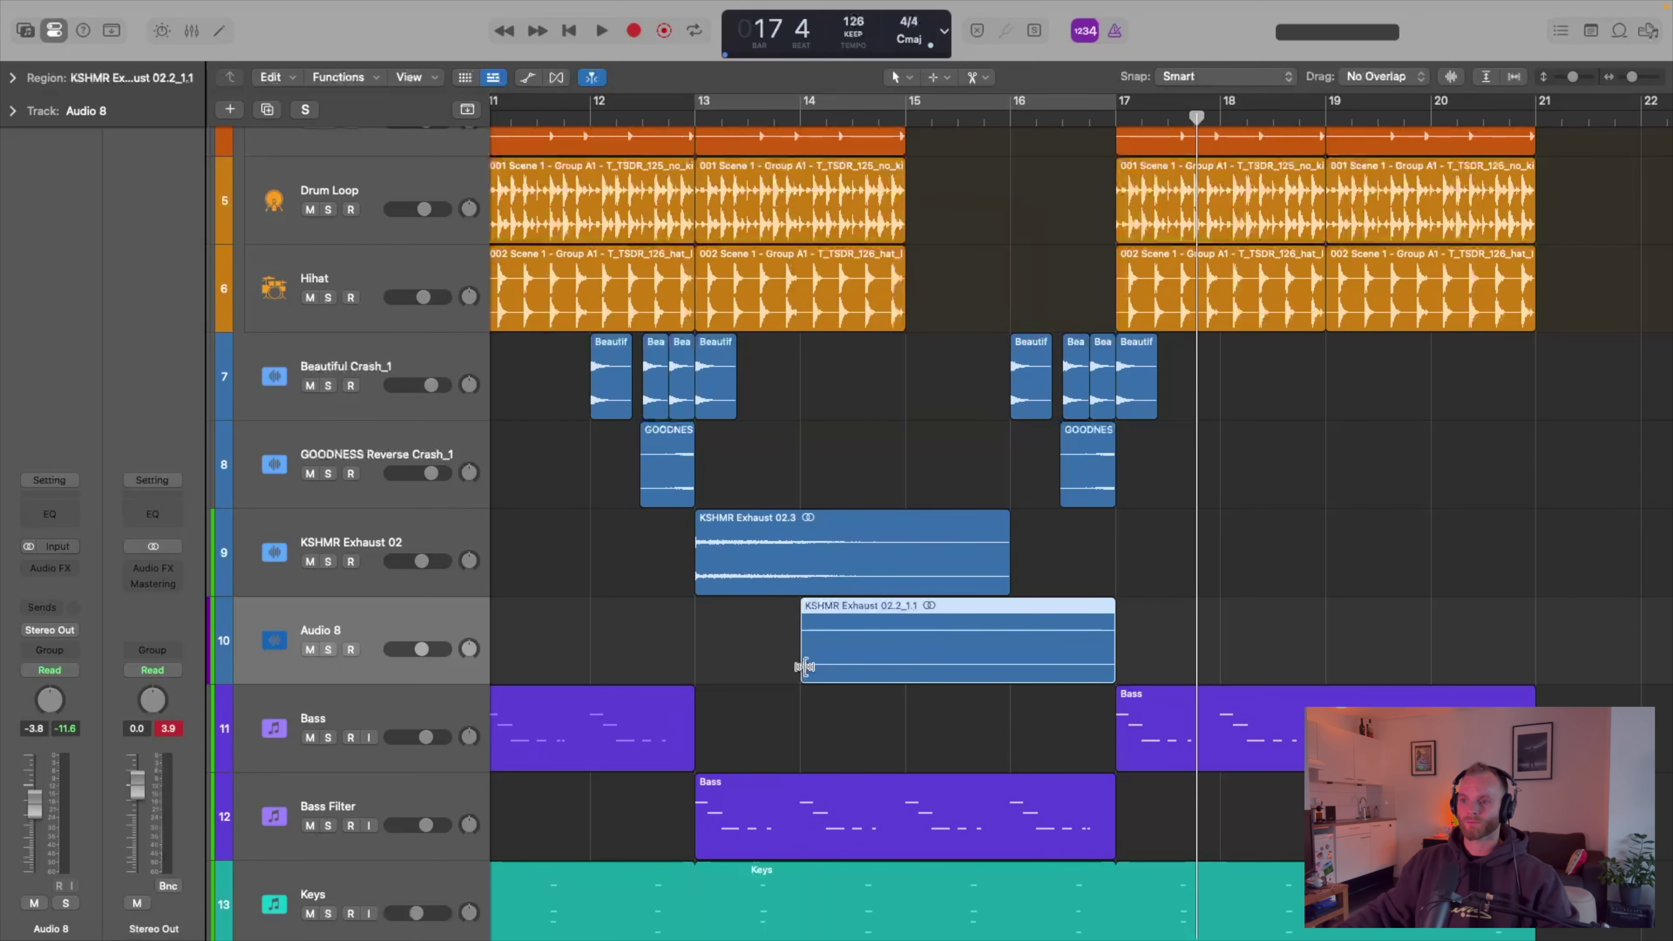
- Play the arrangement from the middle of bar 12 through the break into bar 19, and stop playback
{"action": "left_click", "coordinate": [655, 113]}
{"action": "key", "text": "space"}
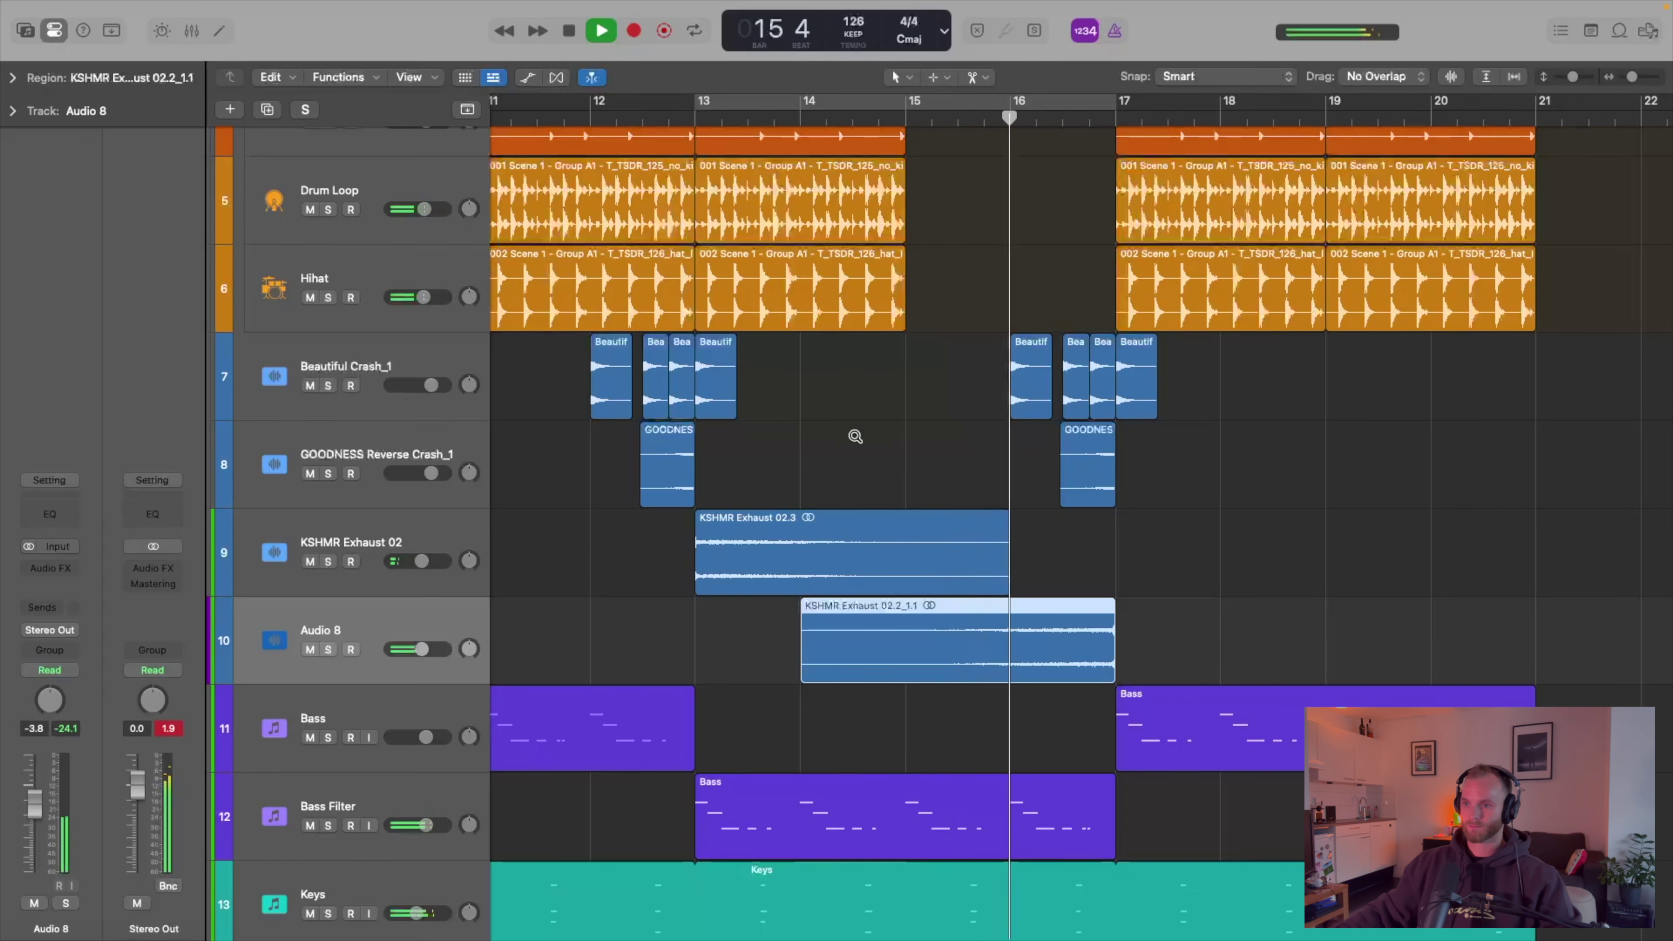
{"action": "scroll", "coordinate": [855, 437], "scroll_direction": "down", "scroll_amount": 5}
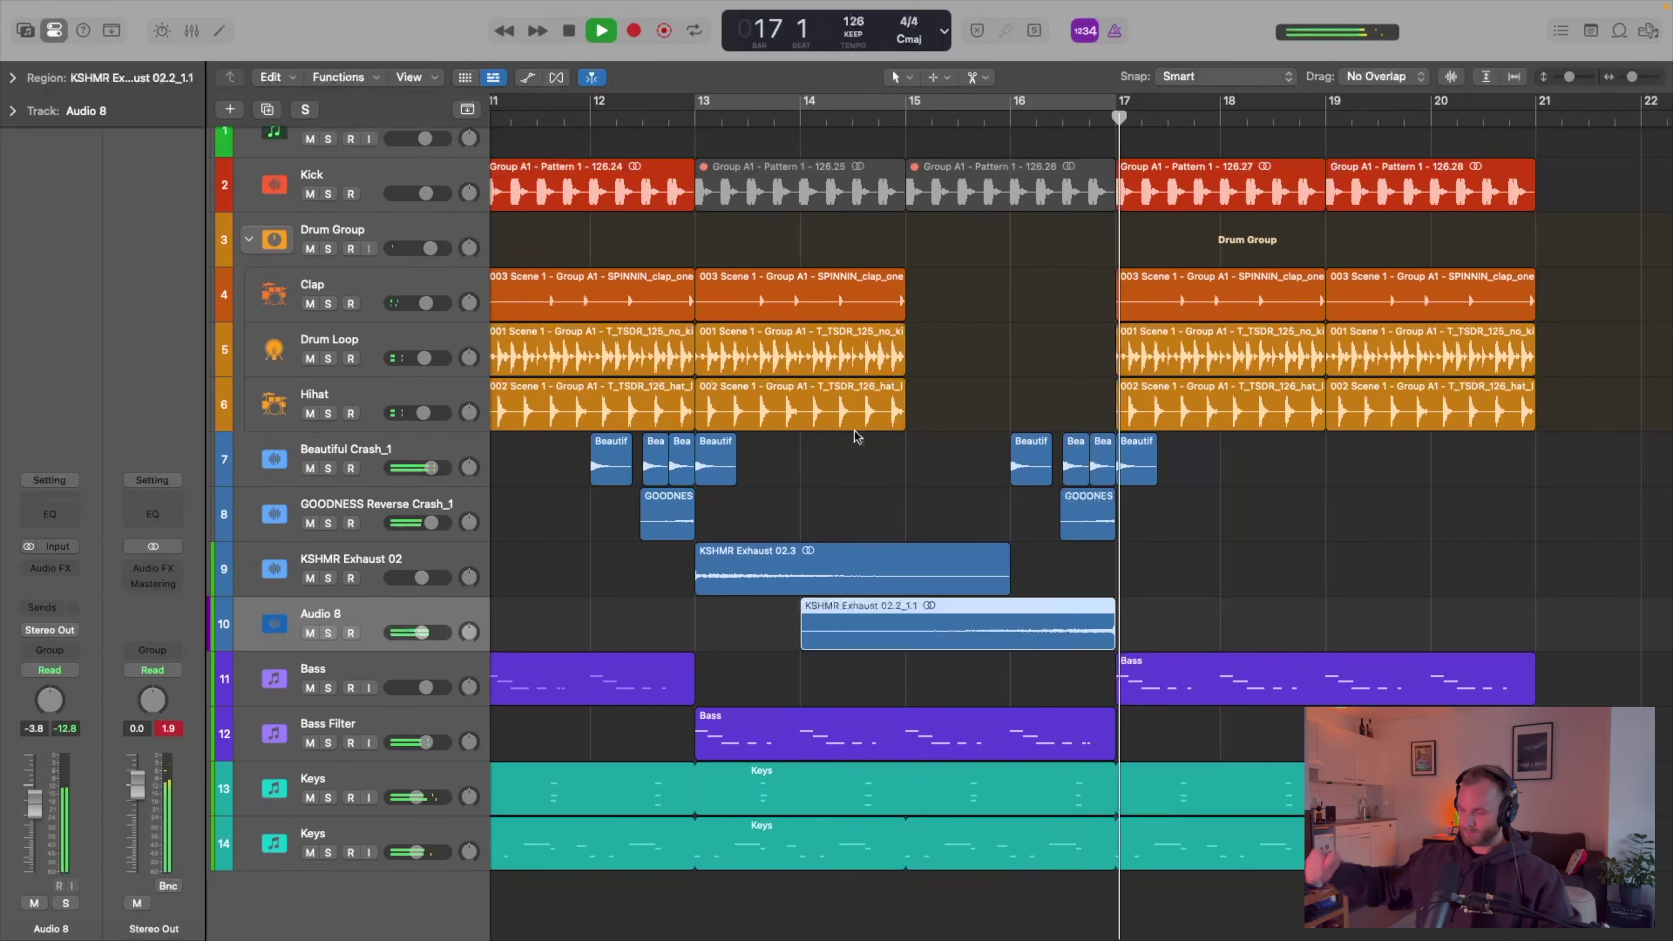
{"action": "scroll", "coordinate": [849, 428], "scroll_direction": "down", "scroll_amount": 2}
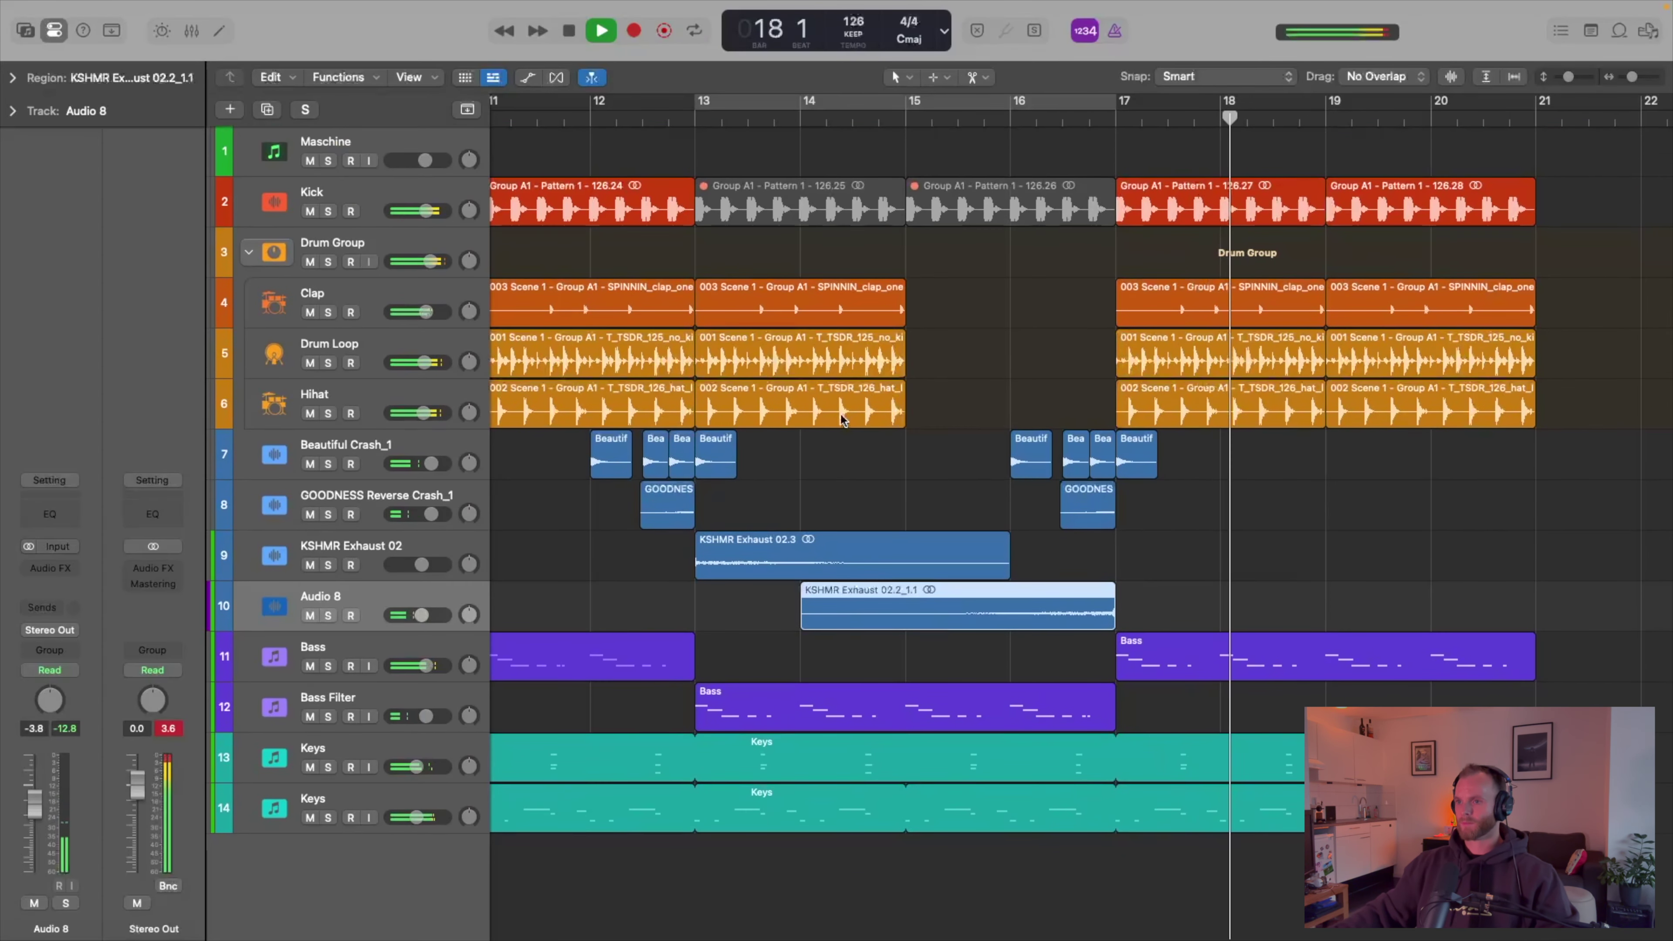
{"action": "scroll", "coordinate": [937, 408], "scroll_direction": "right", "scroll_amount": 3}
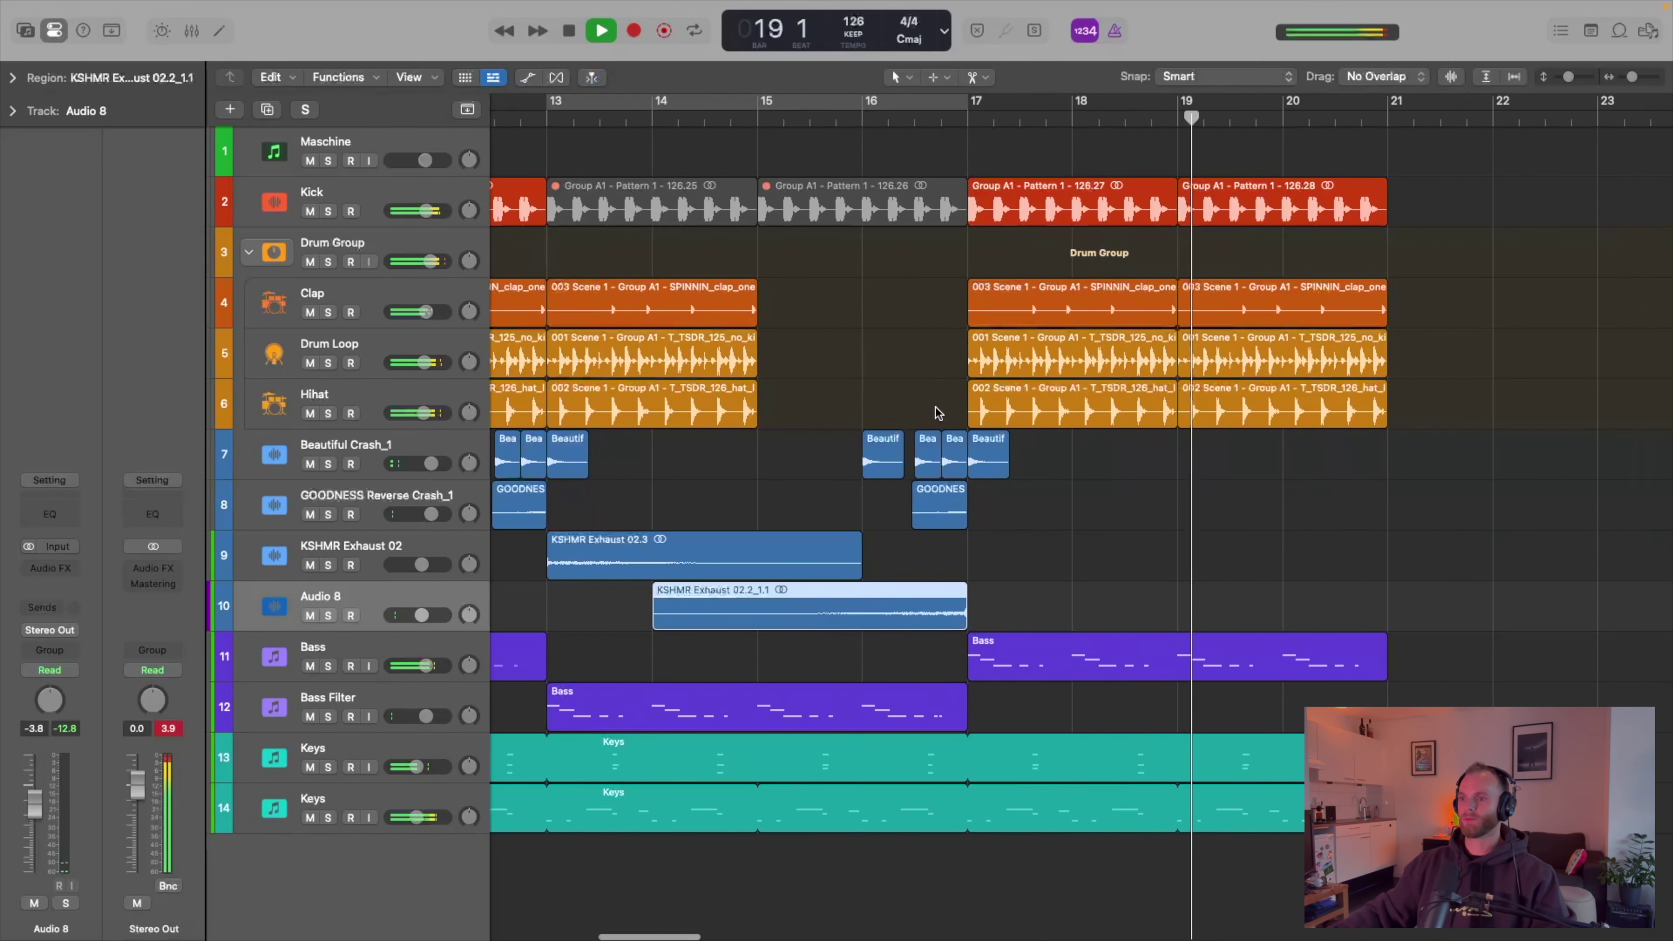
{"action": "key", "text": "space"}
- Assign a yellow color to the Beautiful Crash_1, GOODNESS Reverse Crash_1, KSHMR Exhaust 02 and Audio 8 tracks and their regions
{"action": "scroll", "coordinate": [934, 410], "scroll_direction": "down", "scroll_amount": 3}
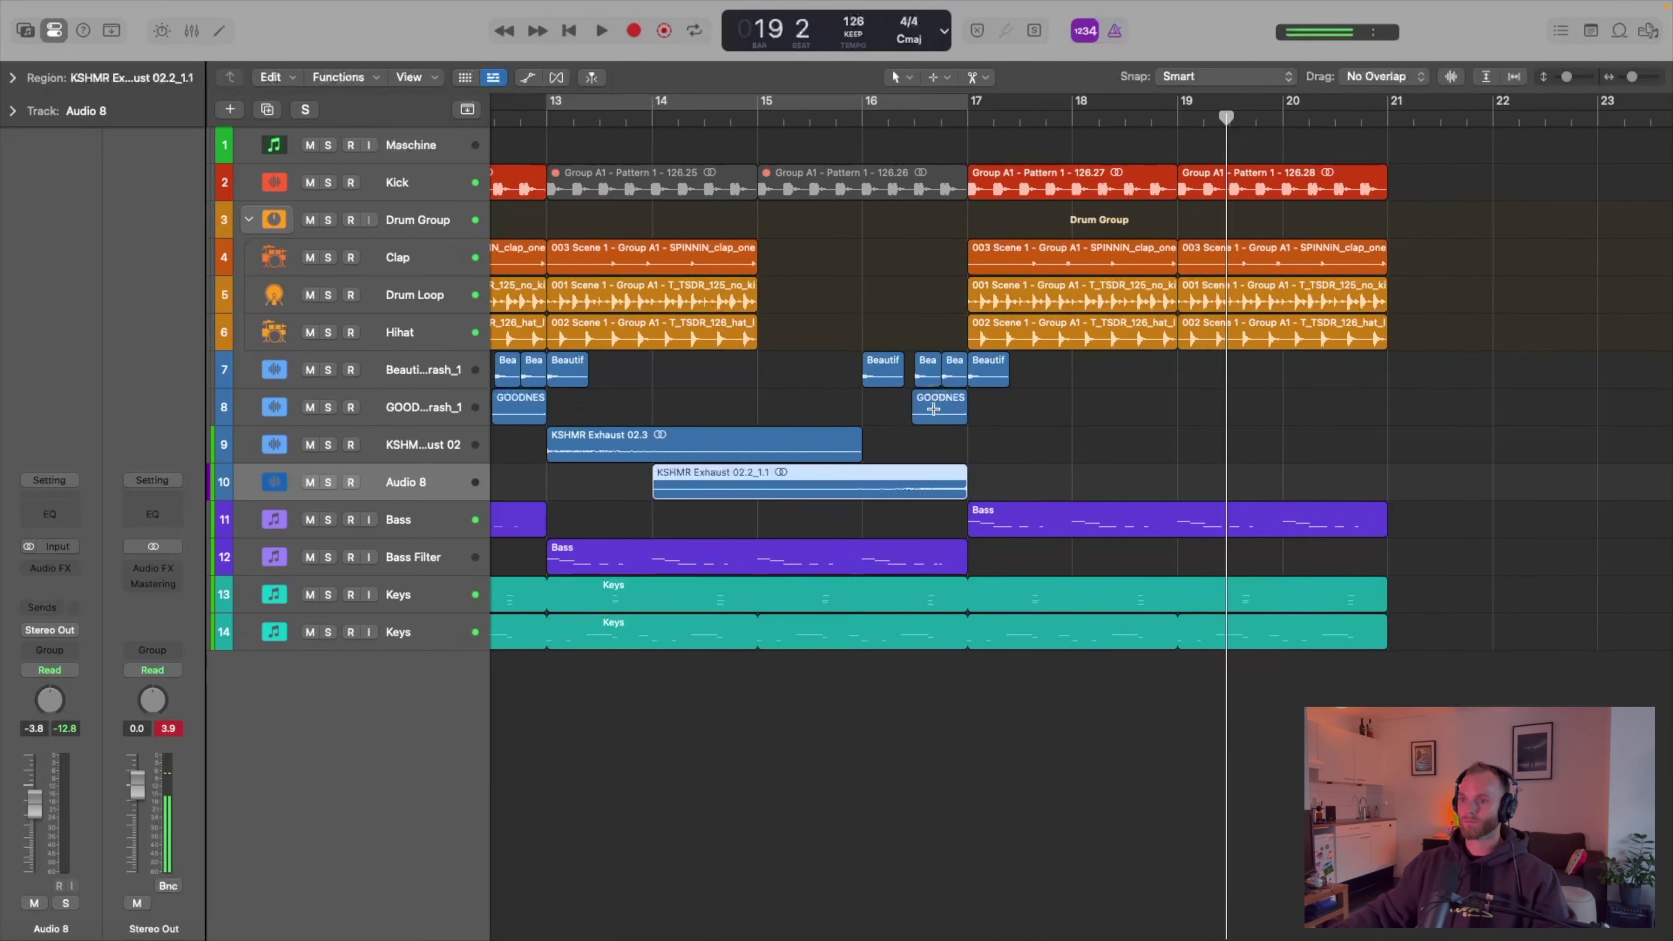
{"action": "scroll", "coordinate": [930, 389], "scroll_direction": "down", "scroll_amount": 5}
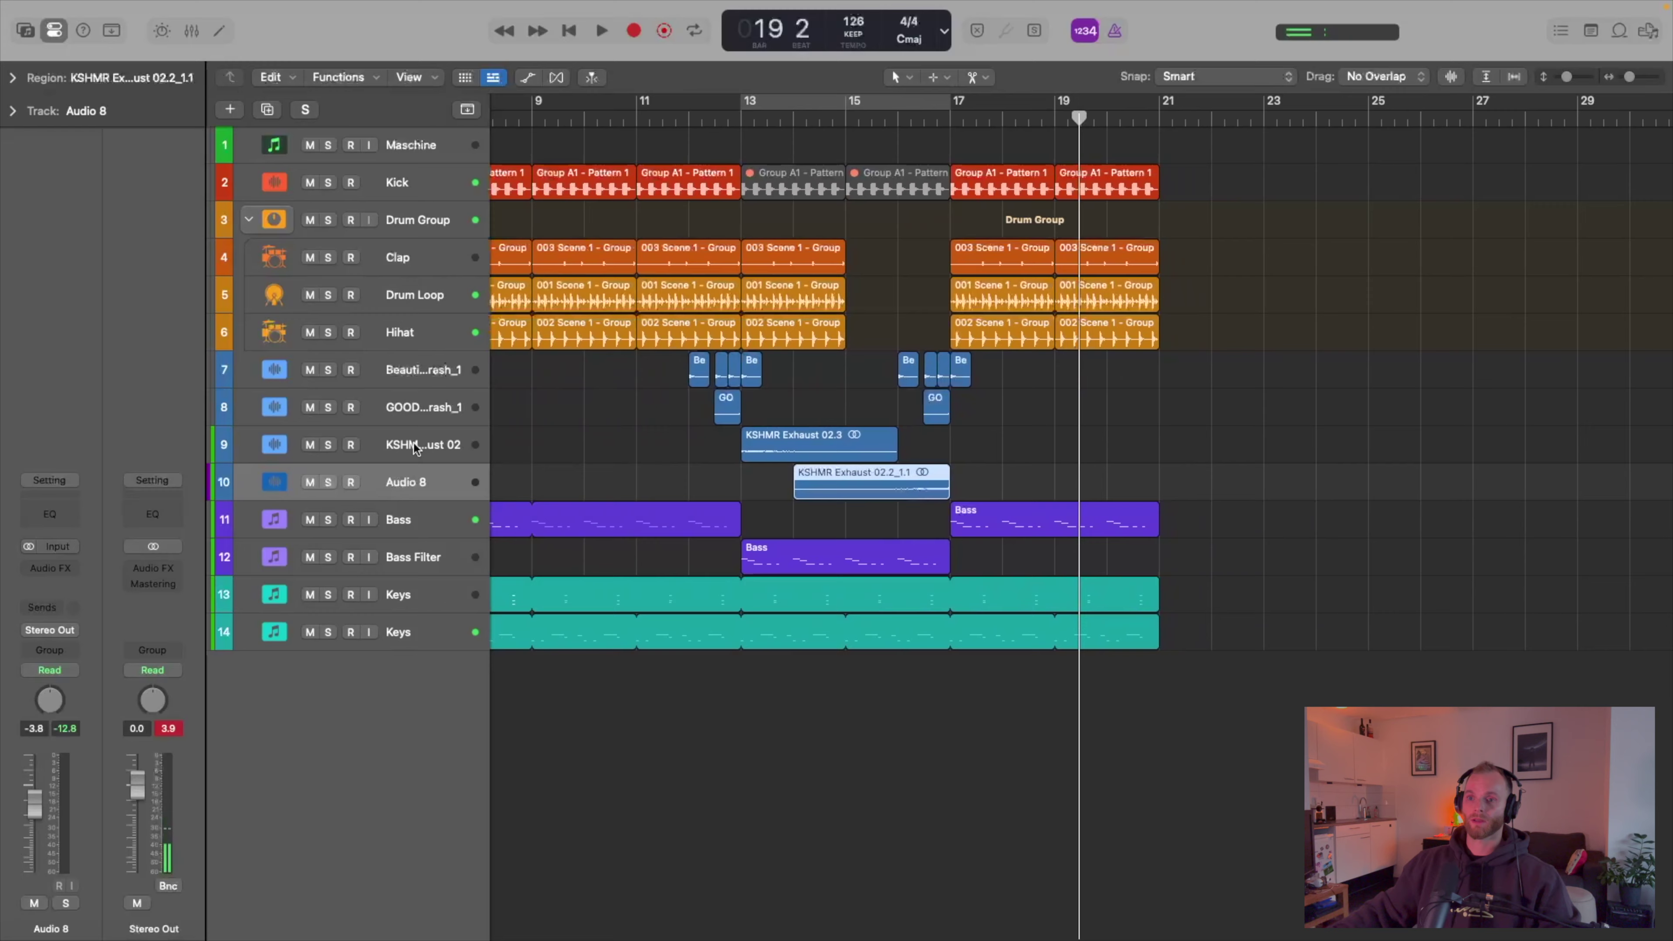
{"action": "right_click", "coordinate": [392, 379]}
{"action": "left_click", "coordinate": [527, 708]}
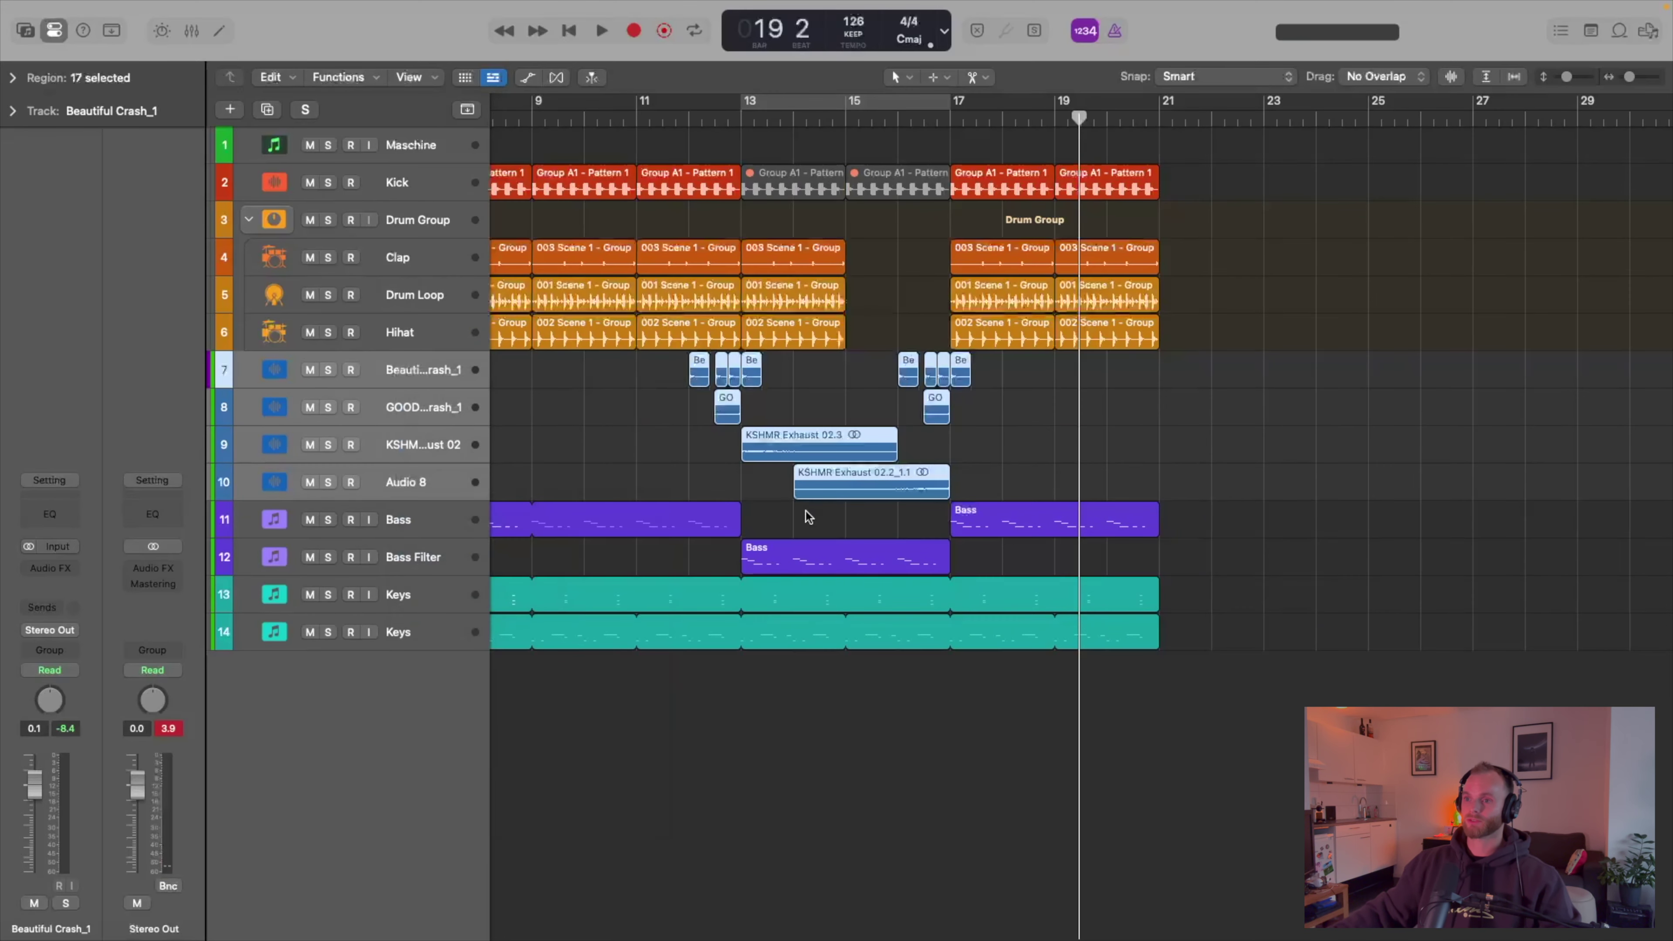
{"action": "left_click", "coordinate": [665, 361]}
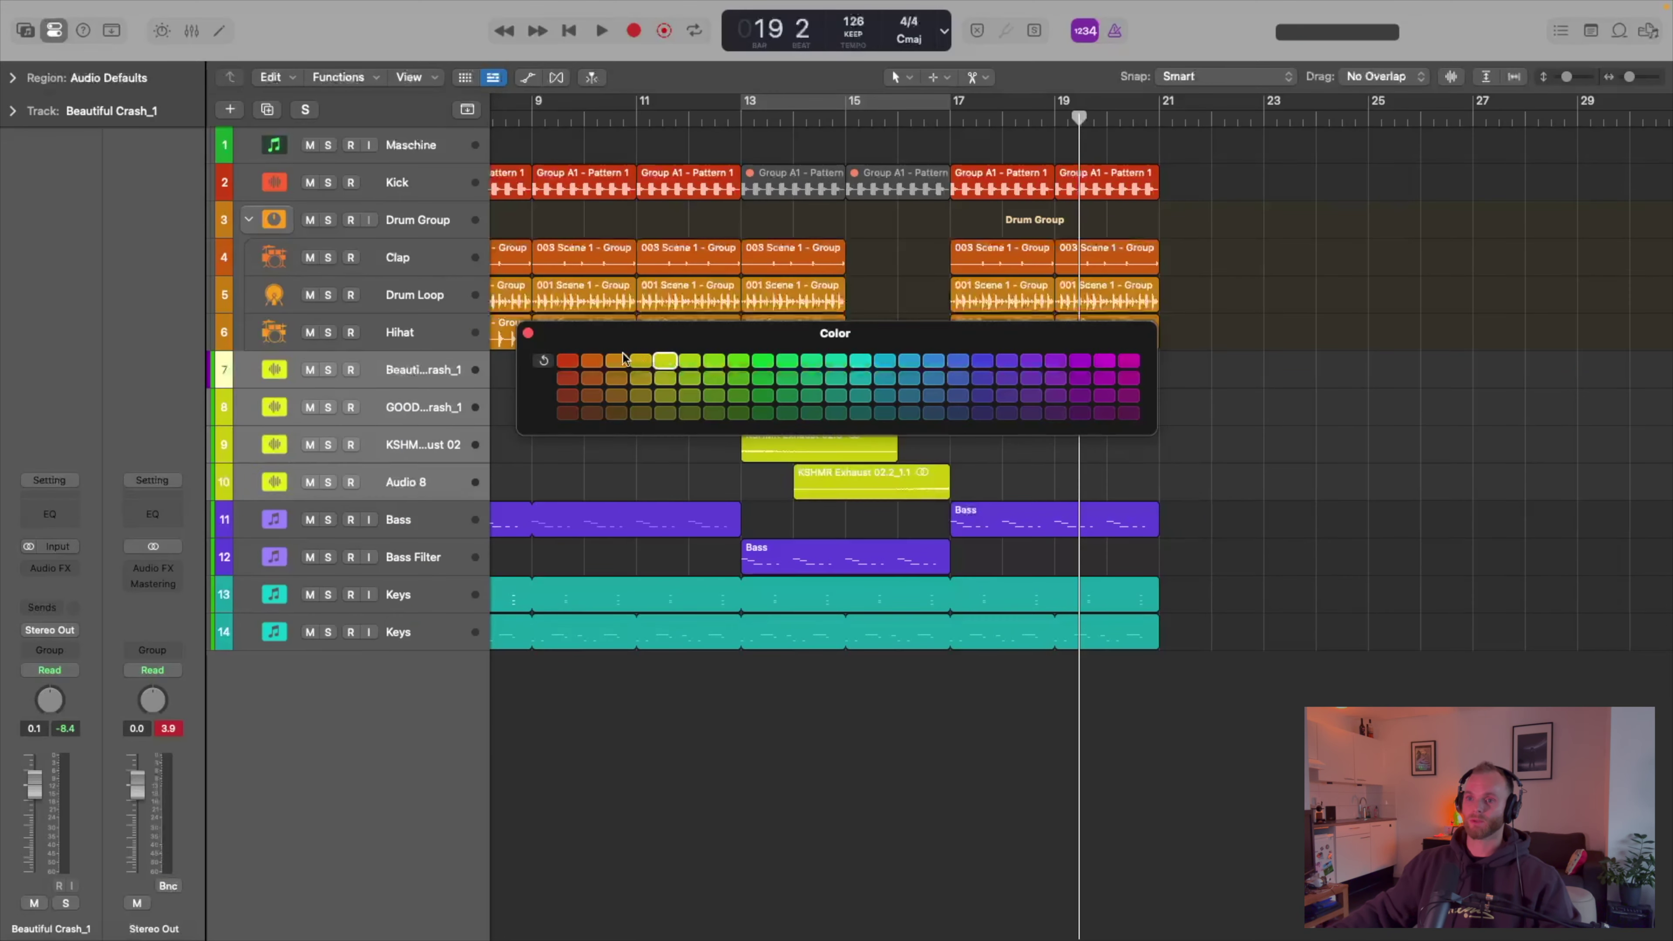
{"action": "left_click", "coordinate": [527, 334]}
- Create a new audio track and move it into the Drum Group between Clap and Drum Loop
{"action": "key", "text": "super+Down"}
{"action": "key", "text": "super+Down"}
{"action": "key", "text": "super+Down"}
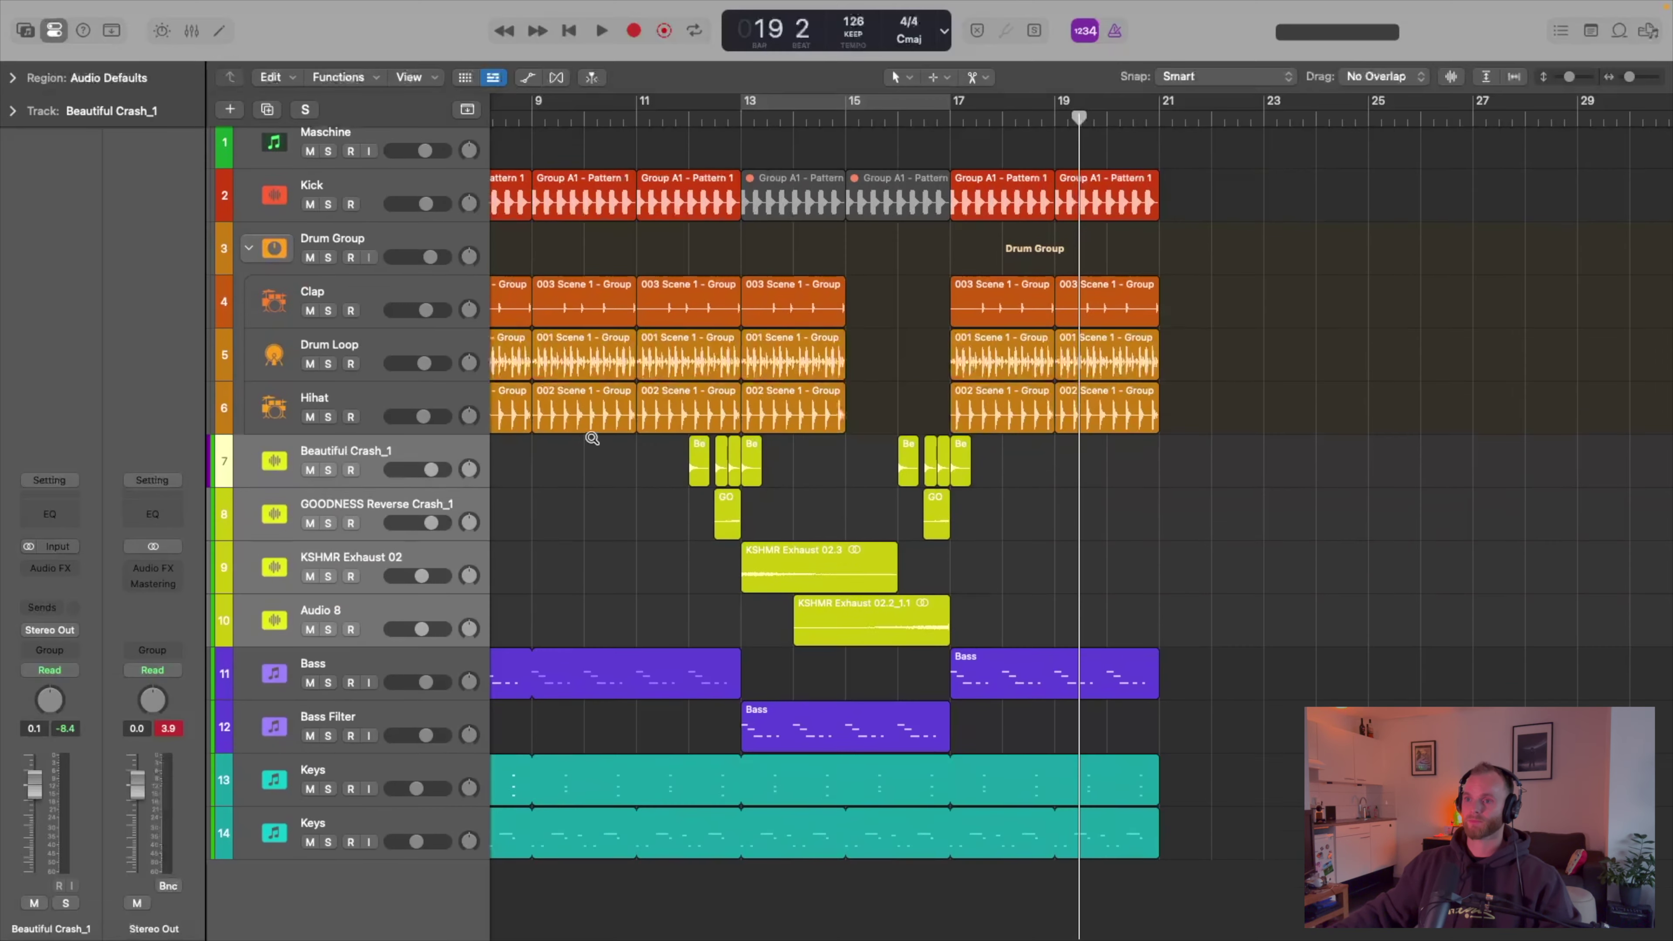
{"action": "scroll", "coordinate": [589, 426], "scroll_direction": "up", "scroll_amount": 2}
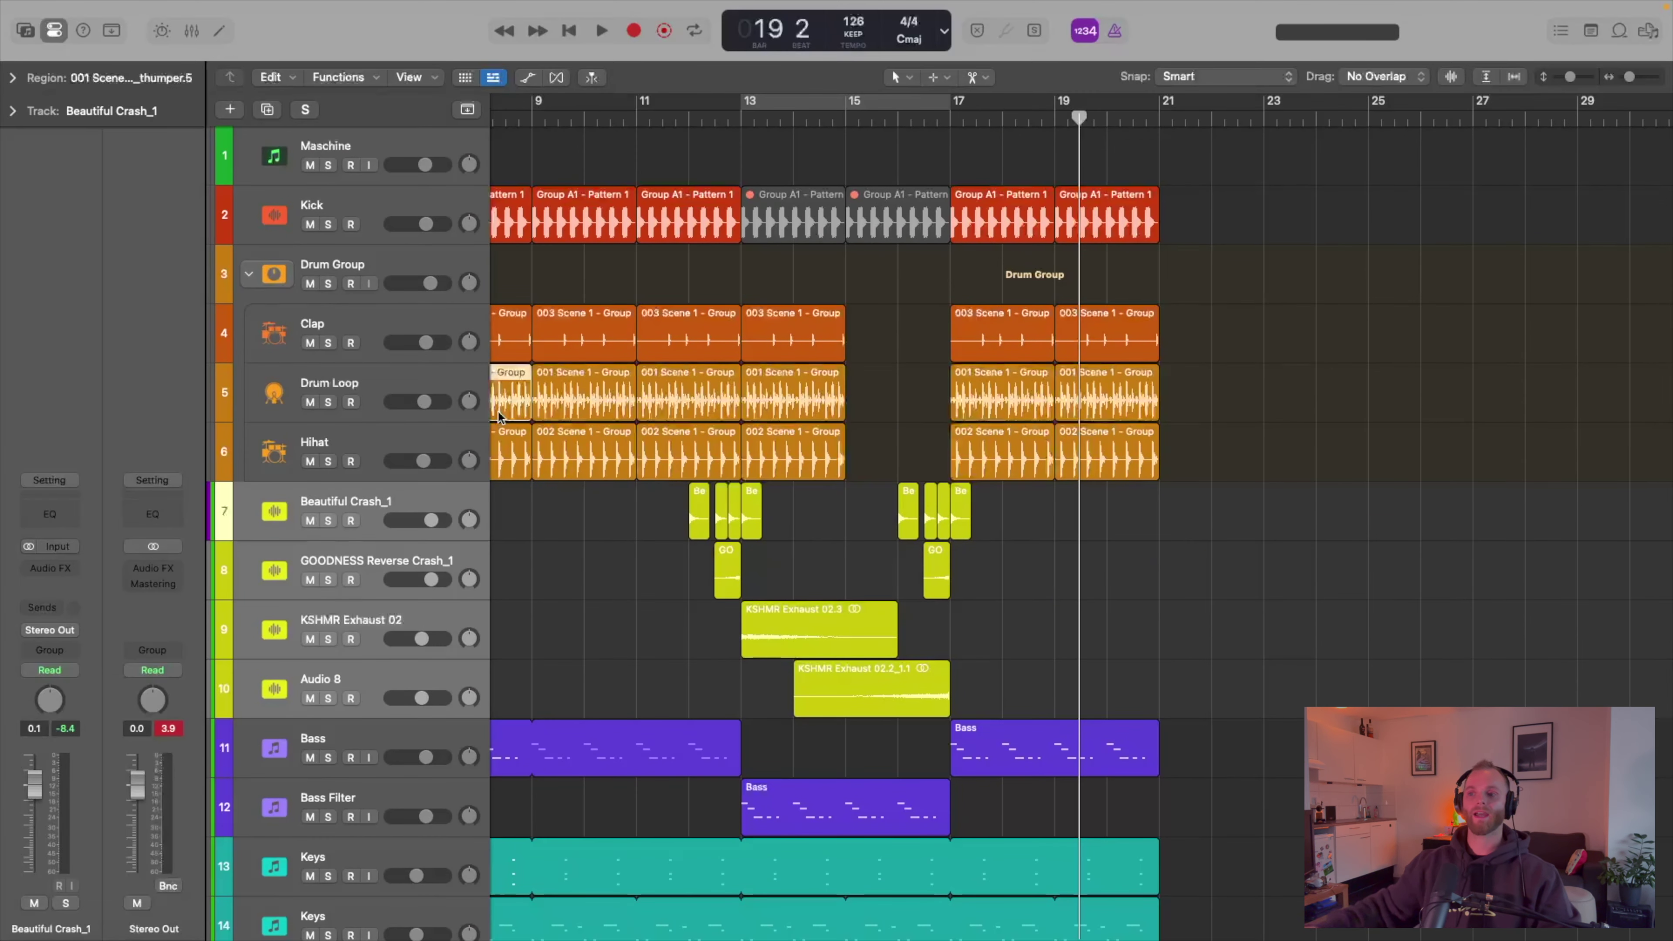
{"action": "left_click", "coordinate": [377, 319]}
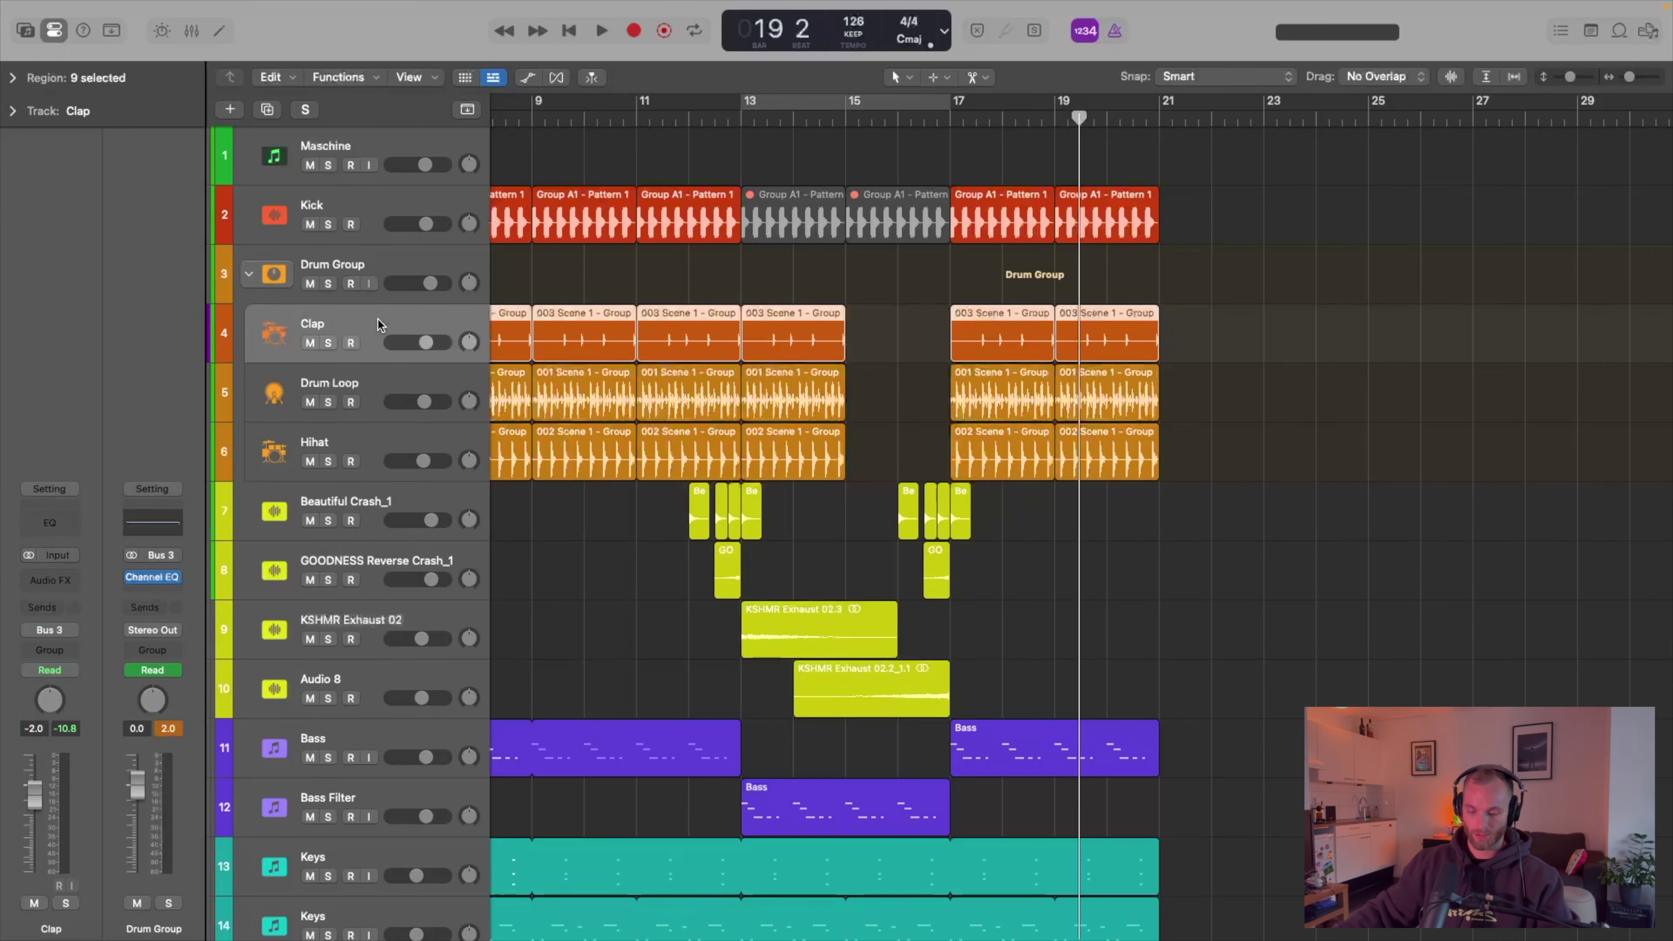
{"action": "key", "text": "alt+super+a"}
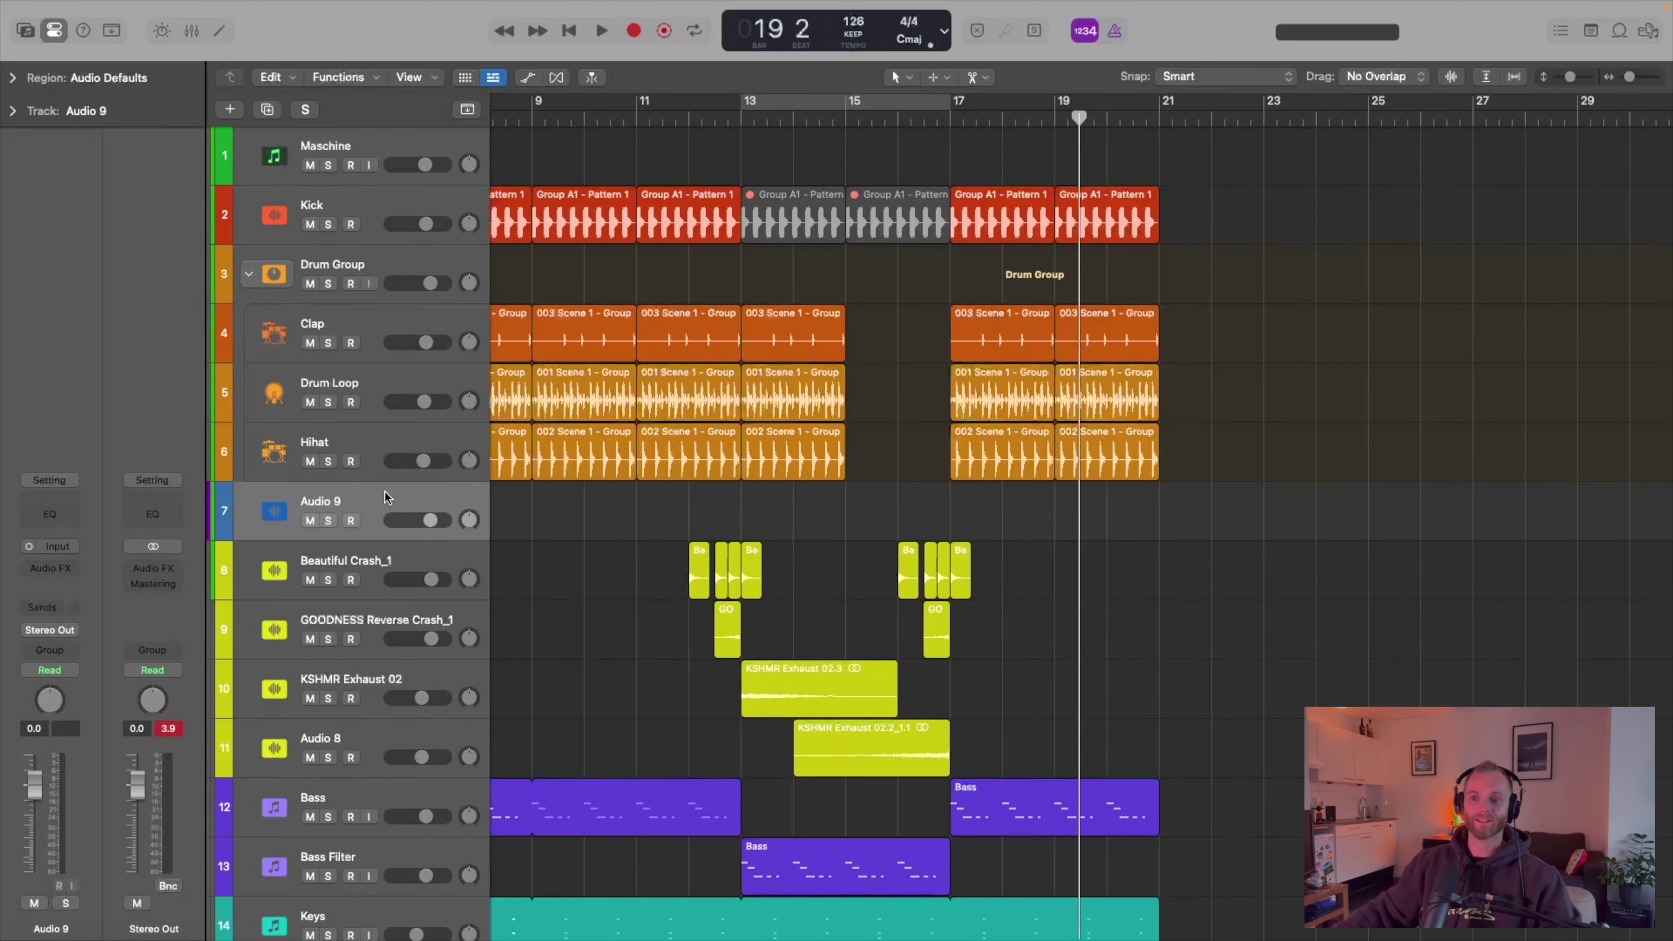
{"action": "left_click_drag", "start_coordinate": [386, 498], "coordinate": [391, 385]}
- Assign an orange color to the Audio 9 track to match the other drum tracks
{"action": "right_click", "coordinate": [392, 382]}
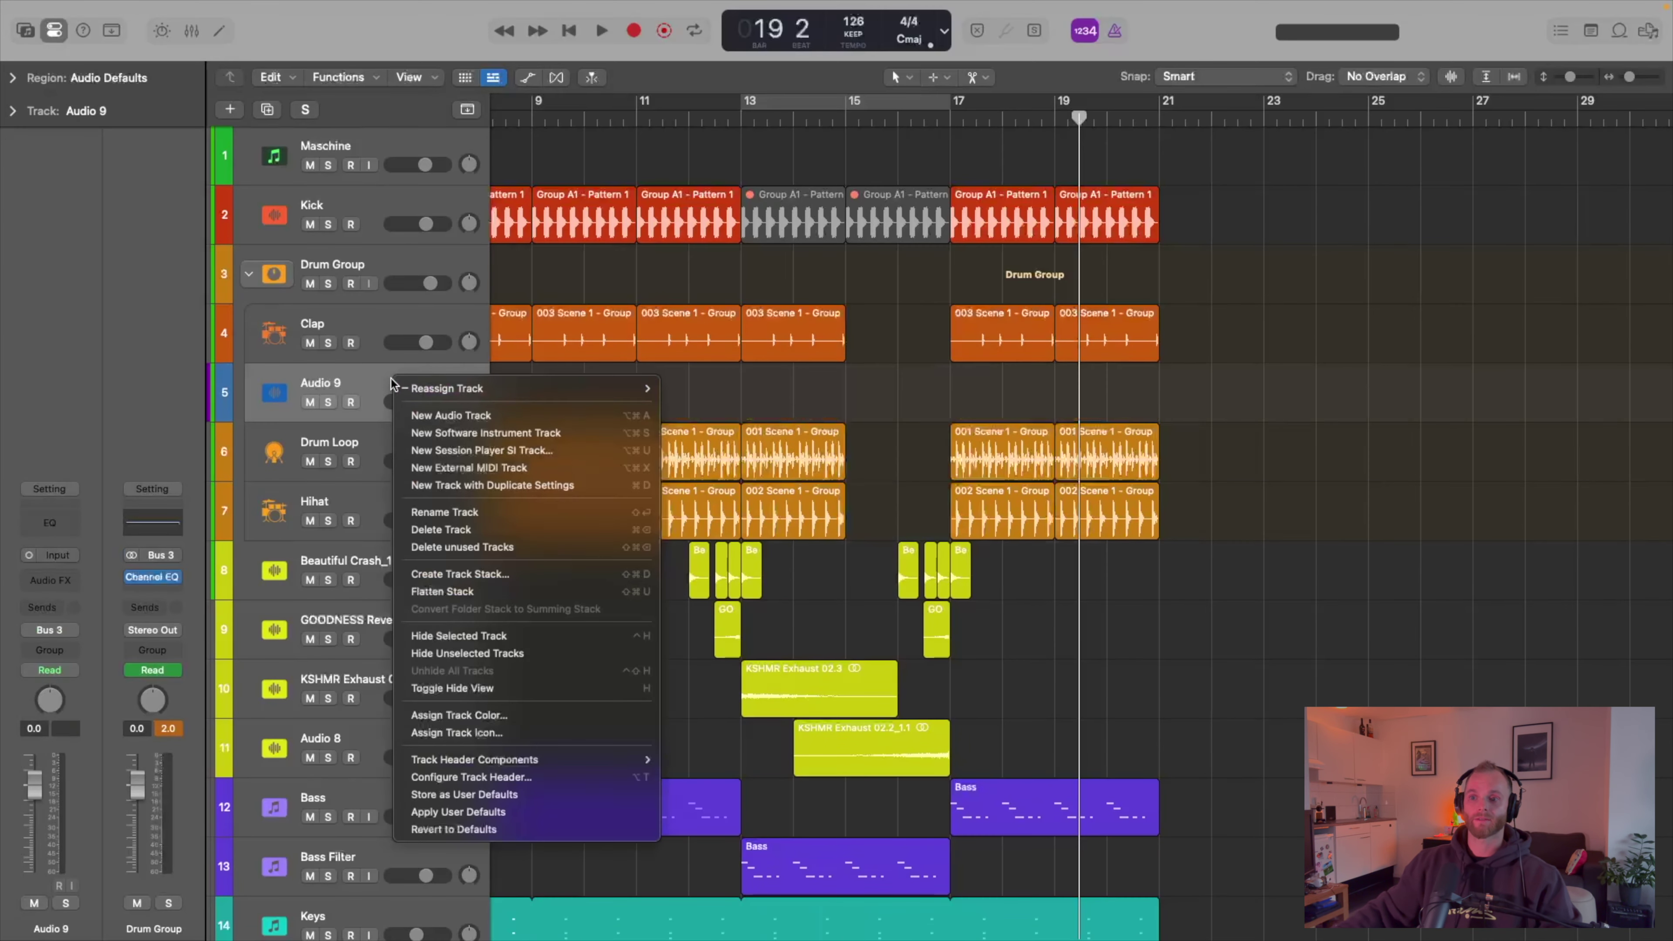
{"action": "left_click", "coordinate": [459, 715]}
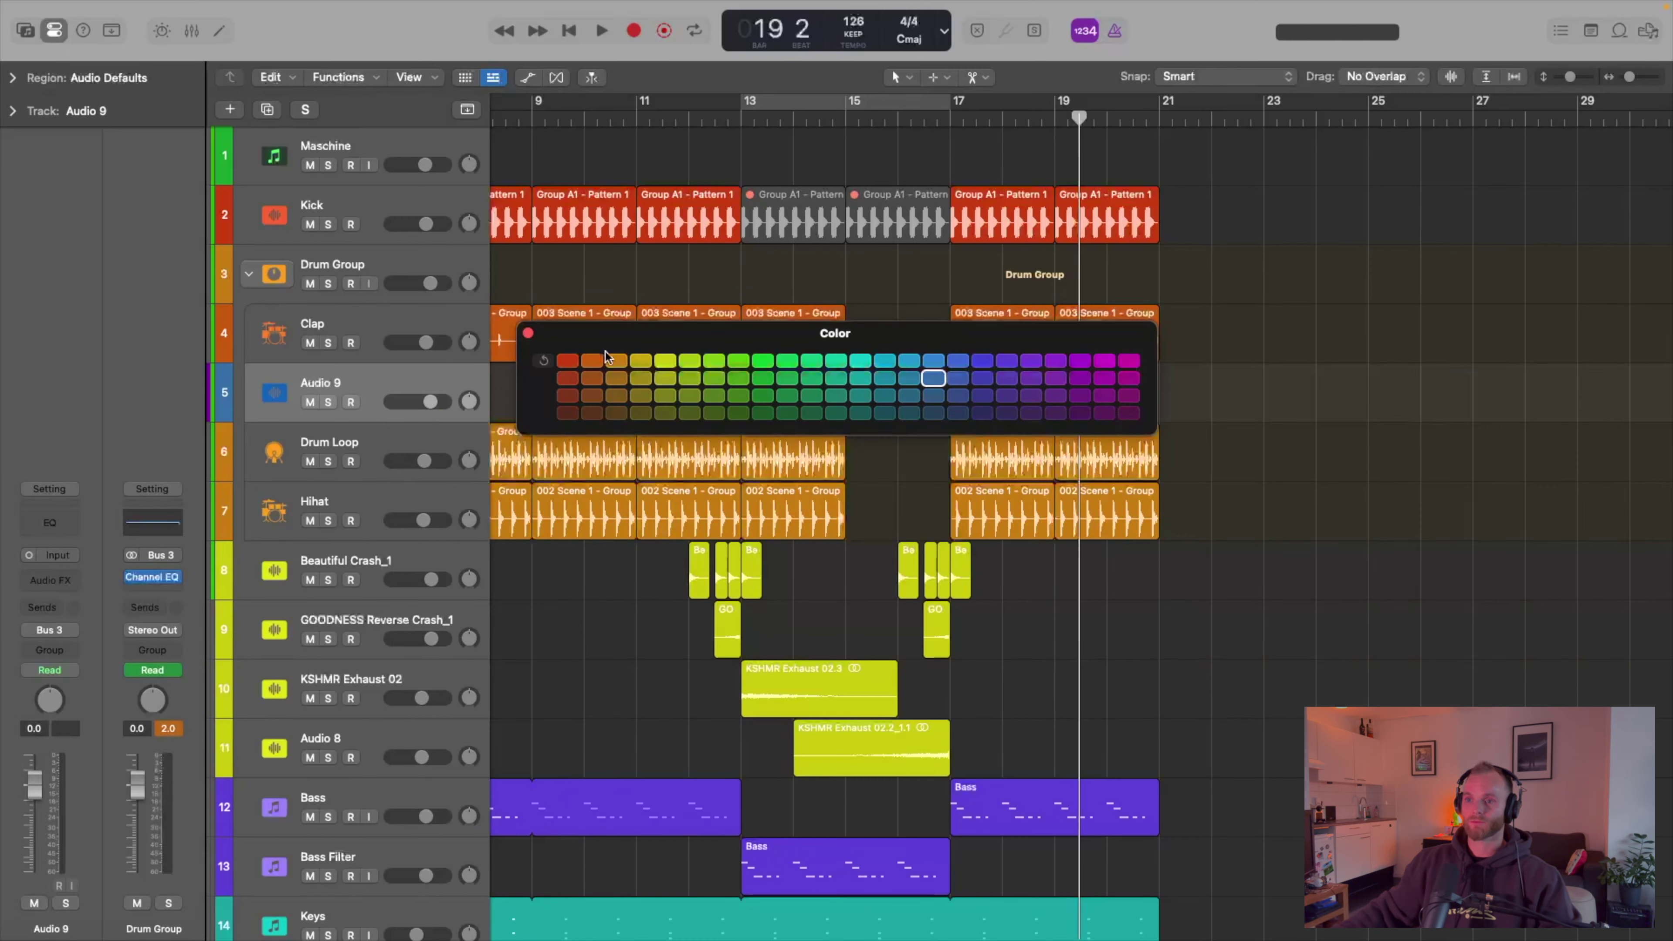
{"action": "left_click", "coordinate": [528, 334]}
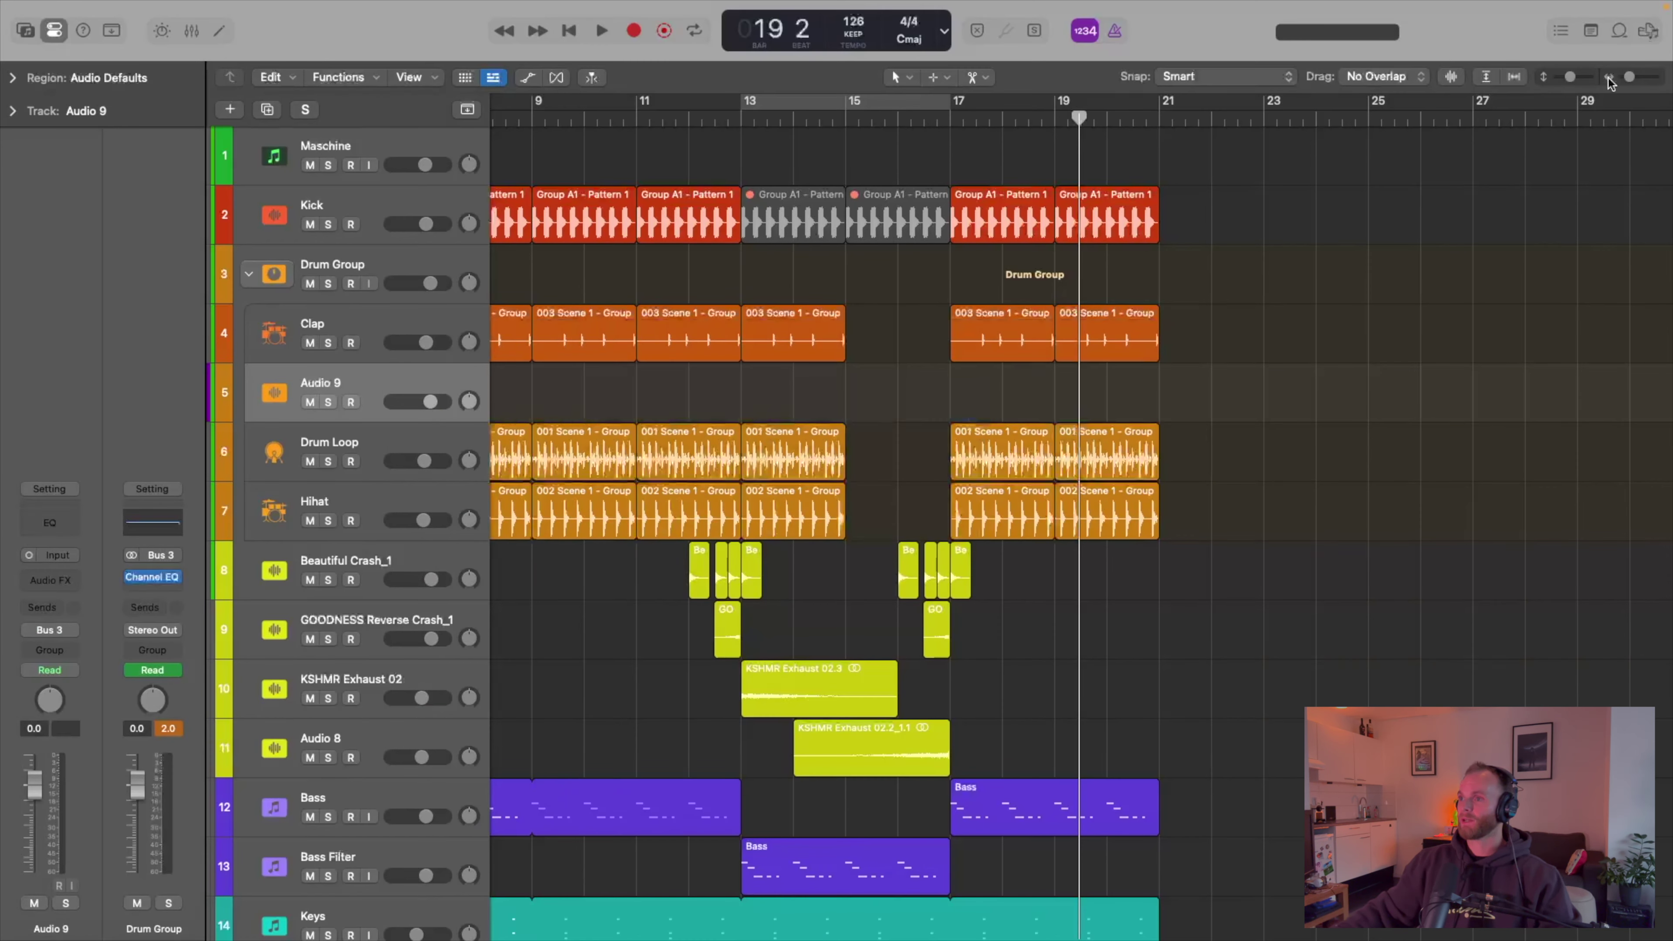
- Open the file browser and look through the recently visited MY DANCE KIT VOL. I folders, including Cymbals and FX
{"action": "left_click", "coordinate": [1648, 30]}
{"action": "left_click", "coordinate": [1306, 110]}
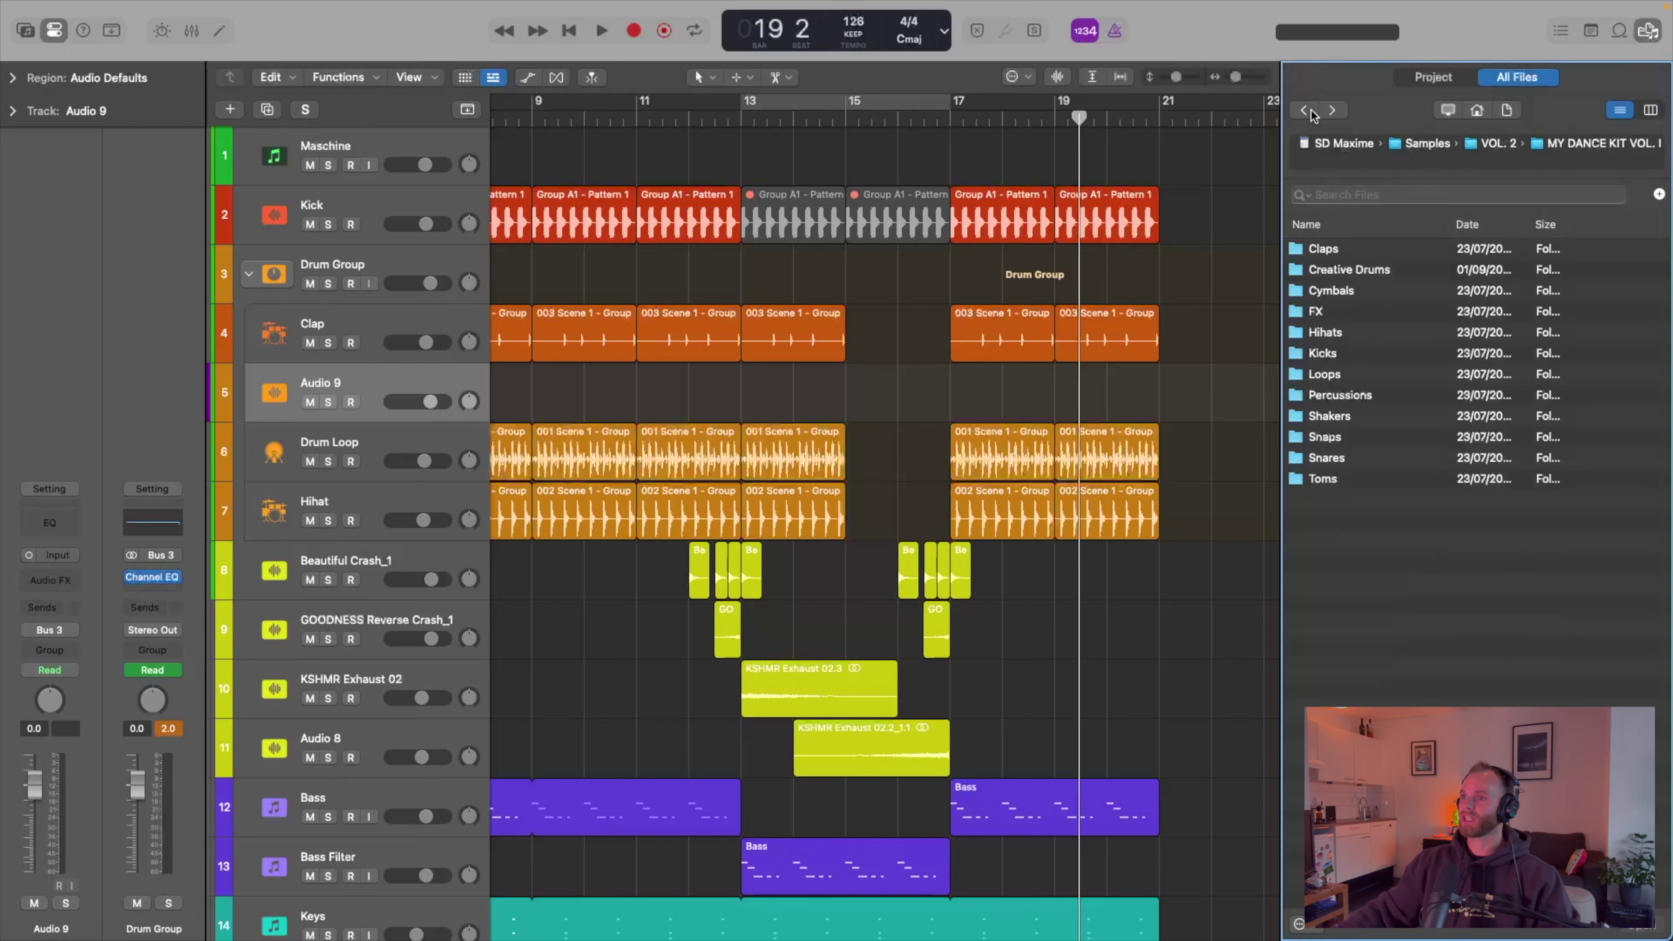
{"action": "left_click", "coordinate": [1313, 112]}
{"action": "left_click", "coordinate": [1307, 112]}
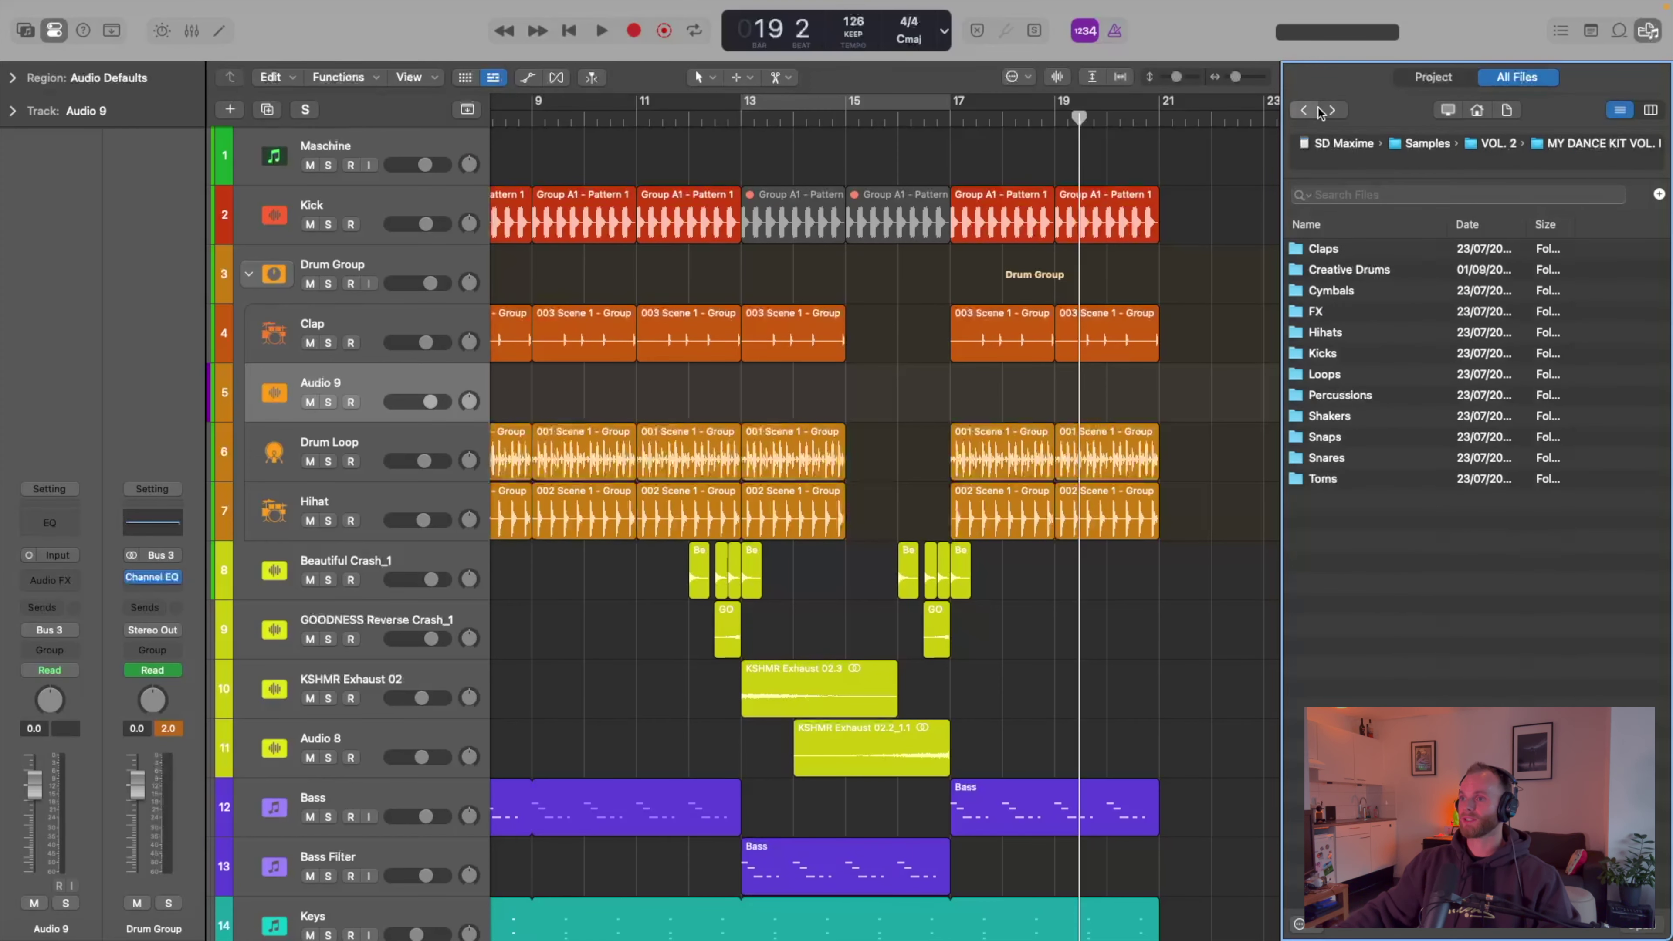
{"action": "left_click", "coordinate": [1325, 113]}
{"action": "left_click", "coordinate": [1306, 112]}
{"action": "left_click", "coordinate": [1324, 113]}
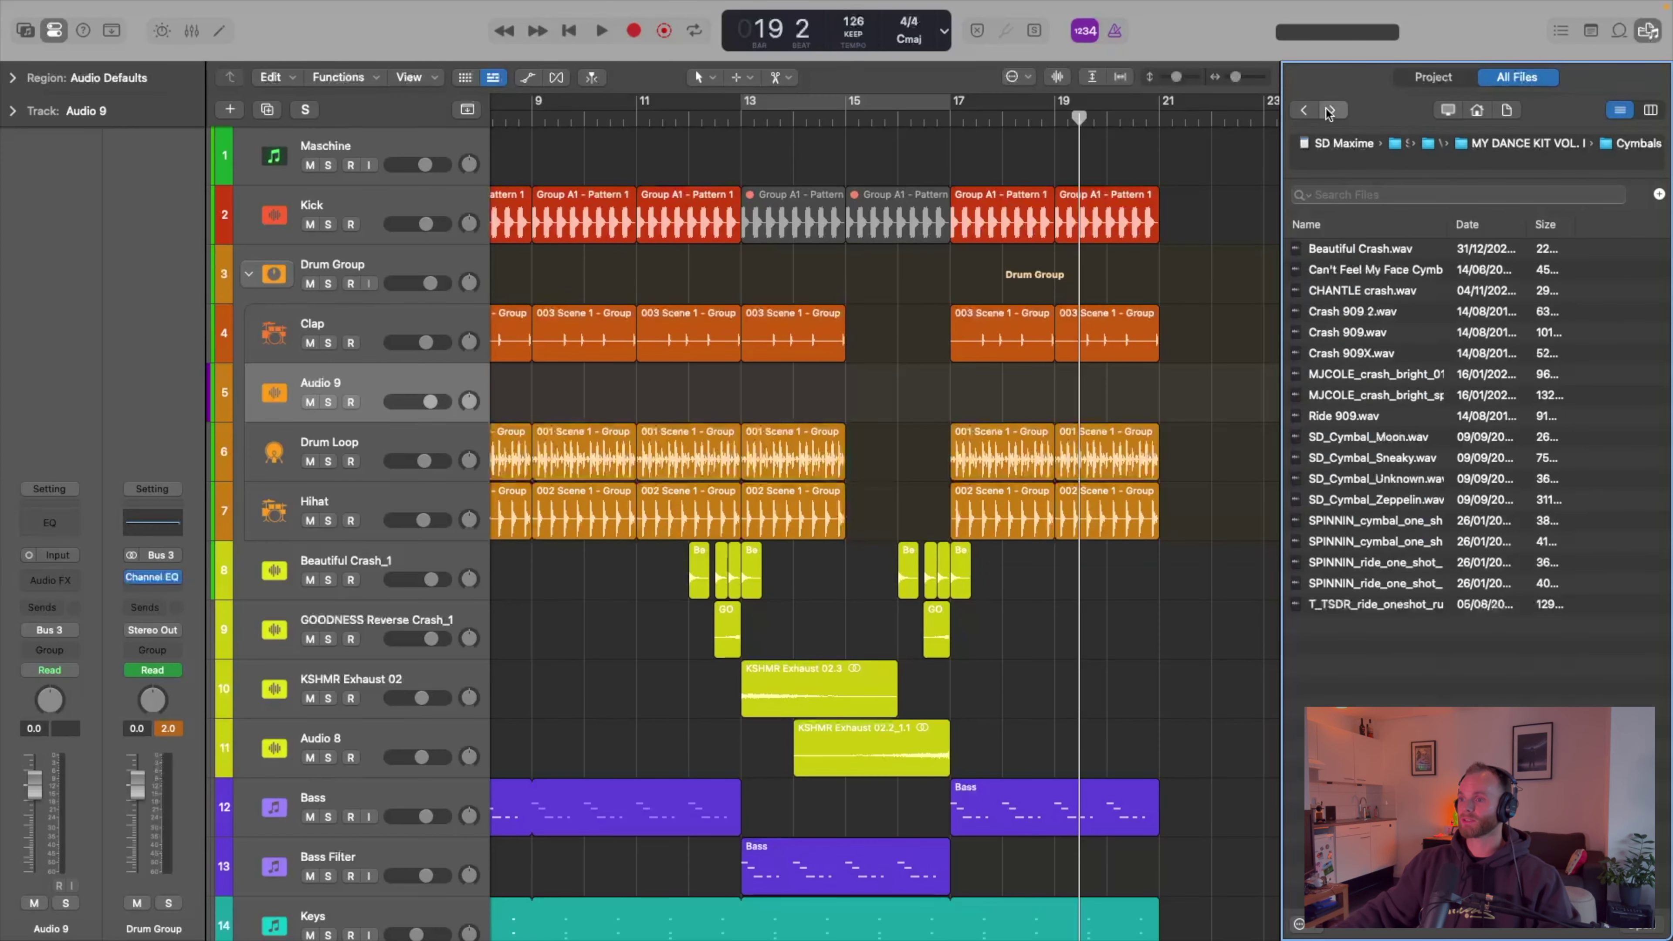
{"action": "left_click", "coordinate": [1329, 111]}
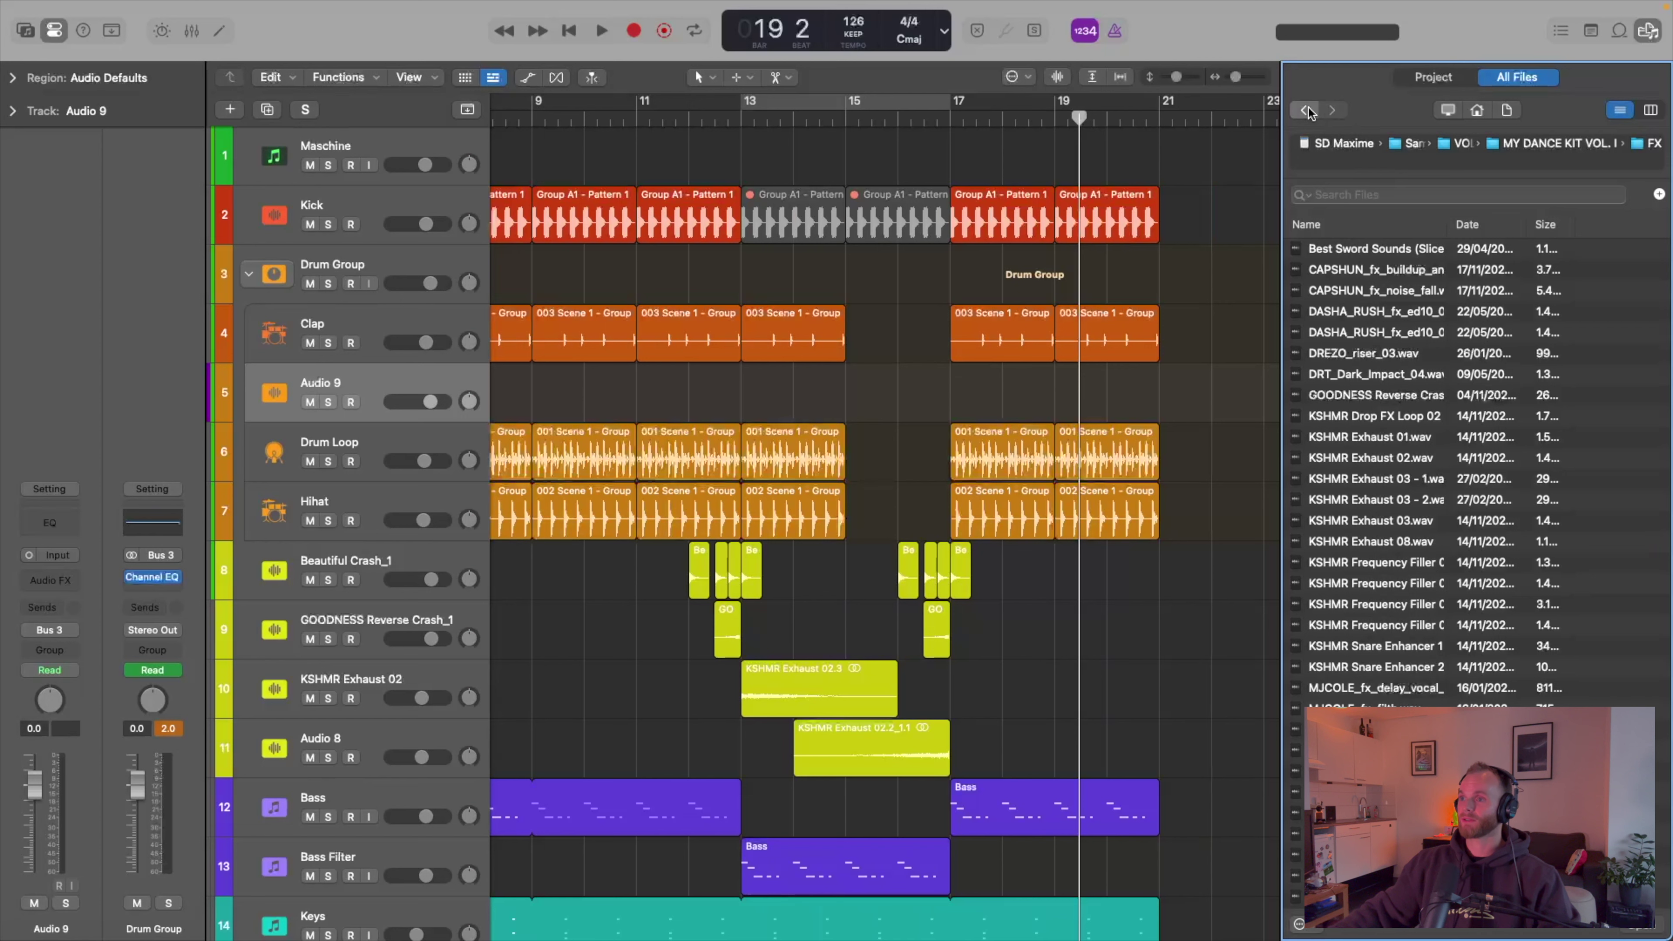
{"action": "left_click", "coordinate": [1308, 112]}
{"action": "left_click", "coordinate": [1309, 112]}
{"action": "left_click", "coordinate": [1308, 111]}
{"action": "left_click", "coordinate": [1308, 111]}
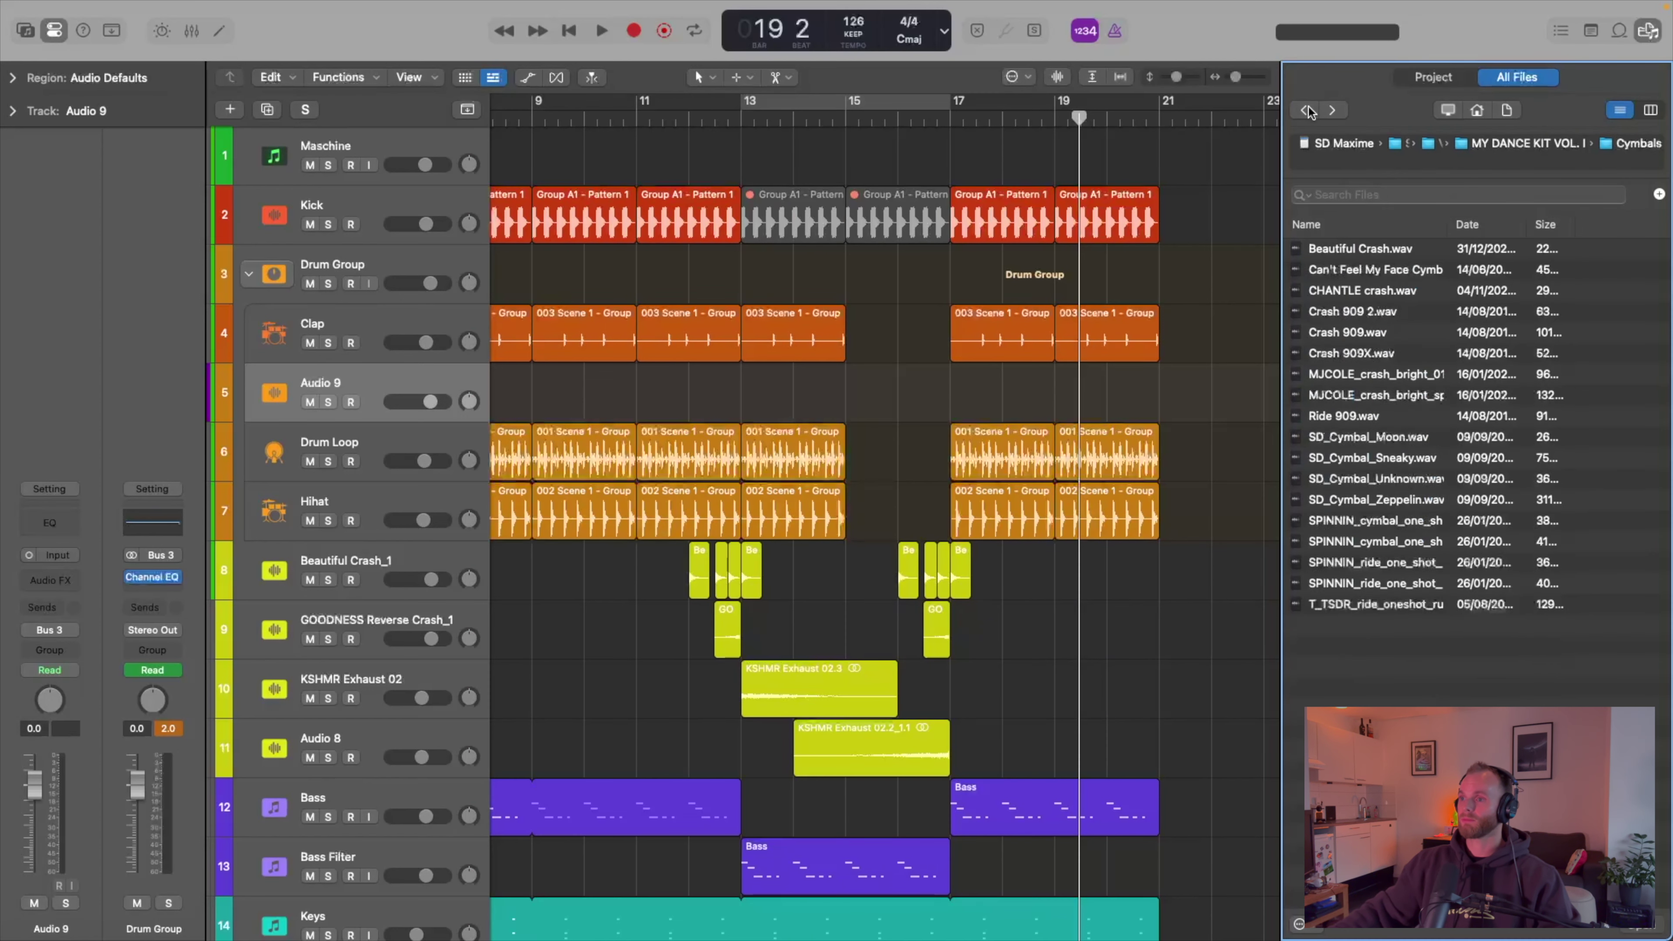
- Open the FX folder under VOL. 2 > Toolroom Samples > One Shots
{"action": "left_click", "coordinate": [1435, 145]}
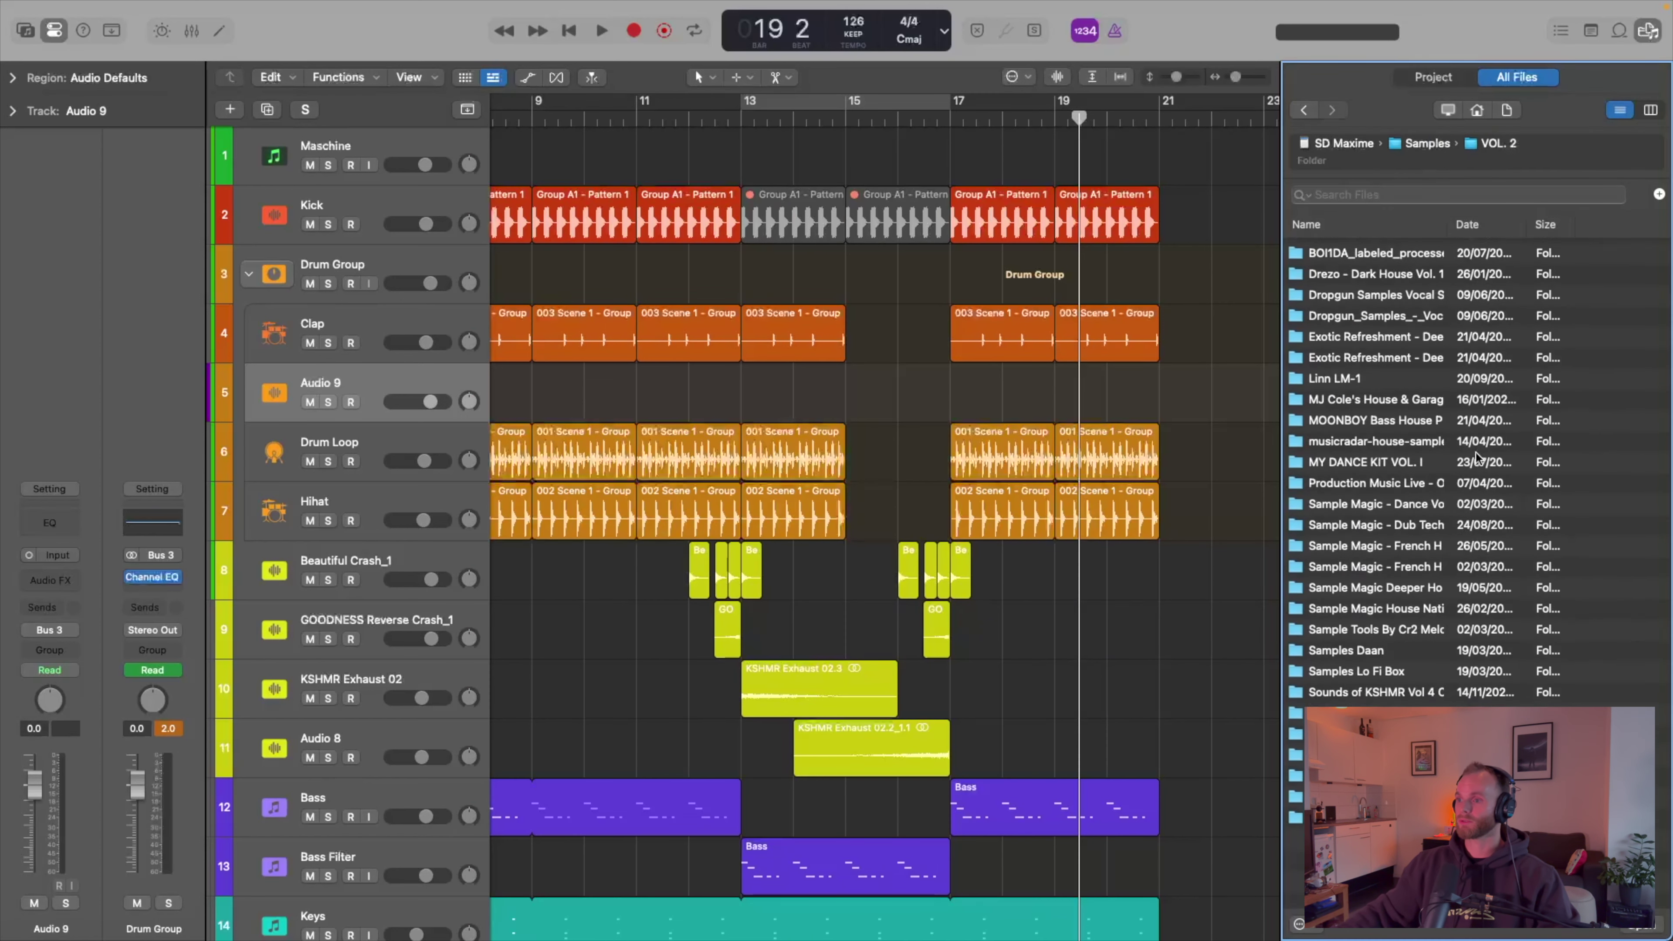
{"action": "left_click", "coordinate": [1357, 835]}
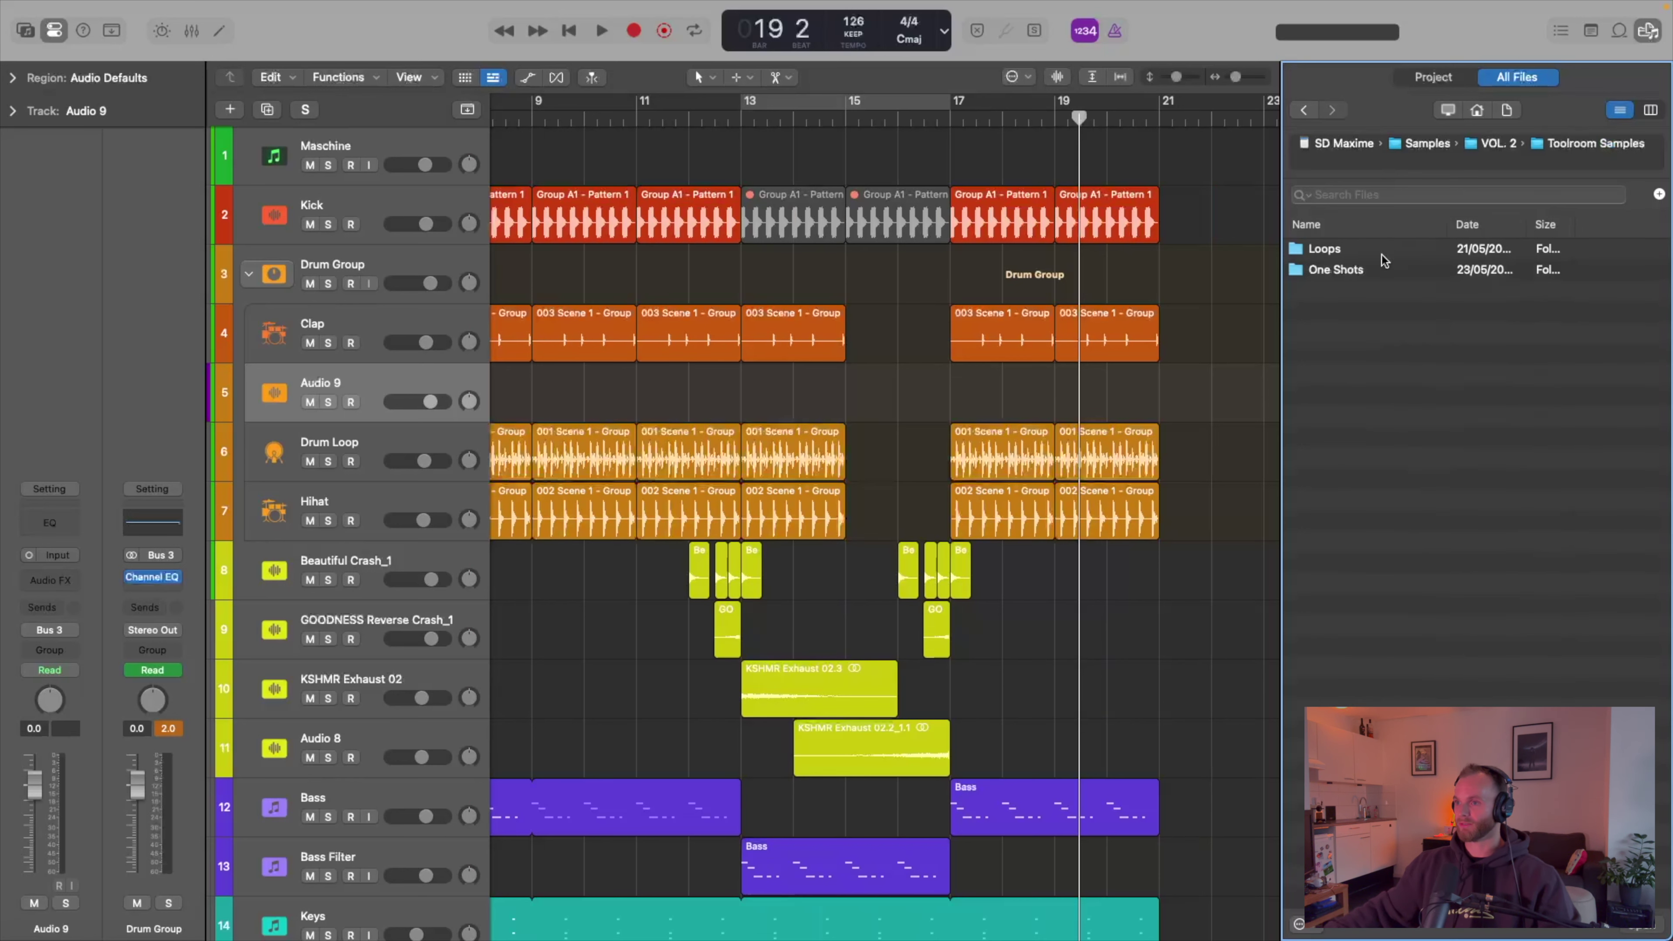
{"action": "left_click", "coordinate": [1336, 270]}
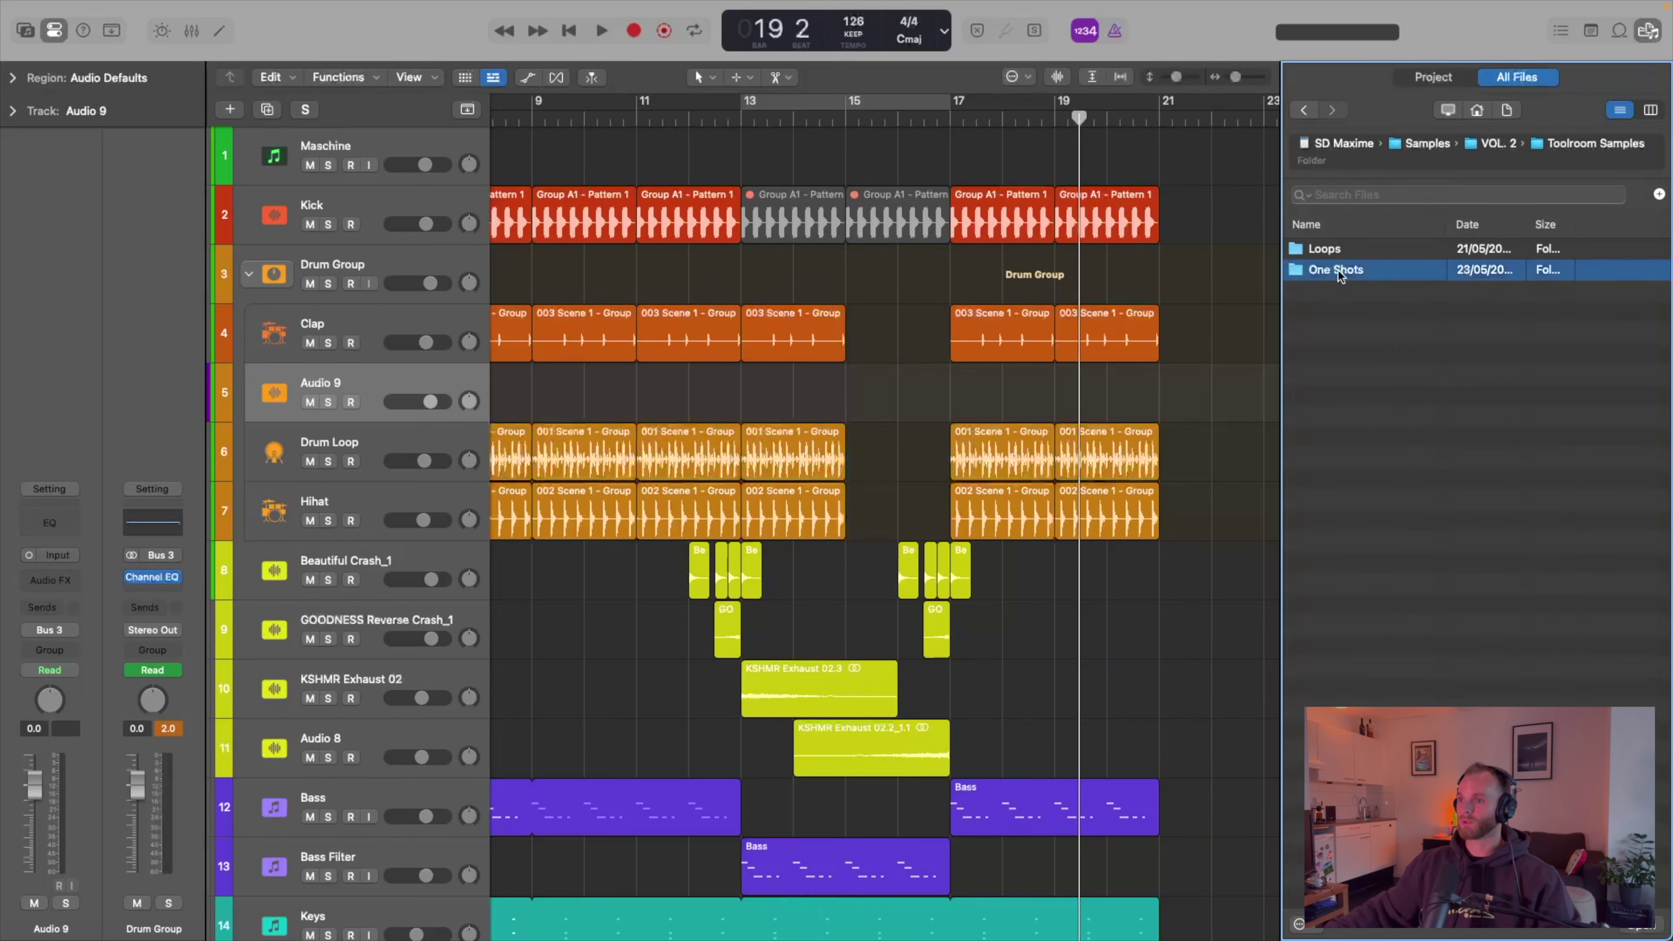
{"action": "double_click", "coordinate": [1338, 271]}
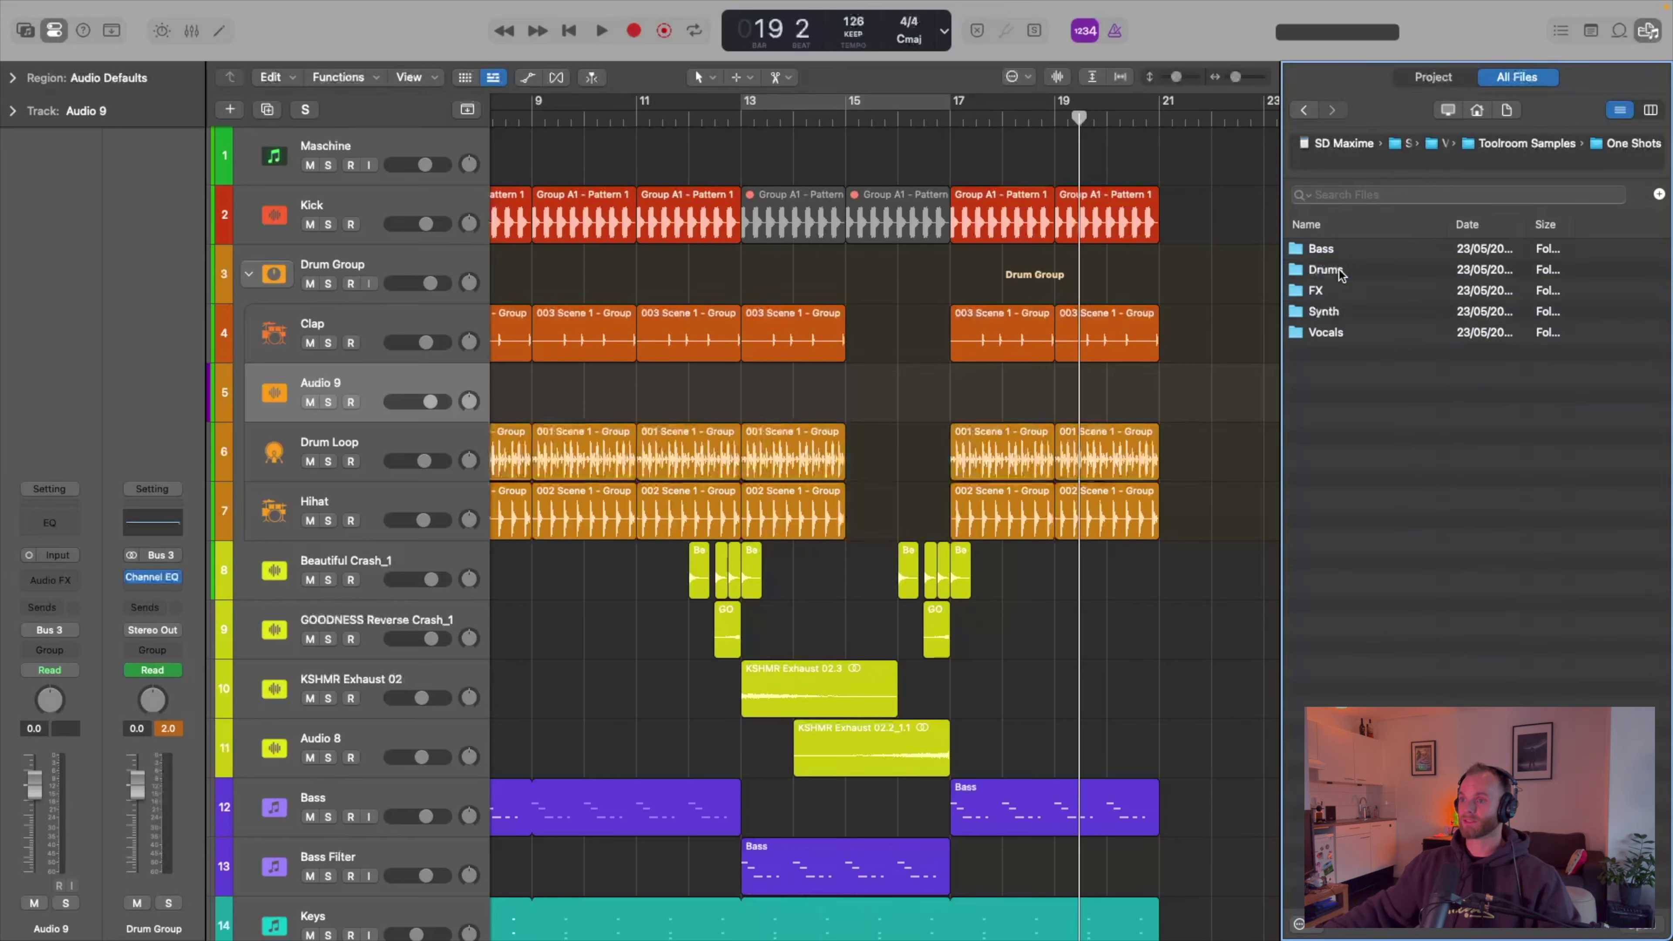
{"action": "double_click", "coordinate": [1325, 291]}
- Audition the roll_snare_bigga and roll_snare_brave samples, widening the name column to read the full file names
{"action": "left_click", "coordinate": [1372, 521]}
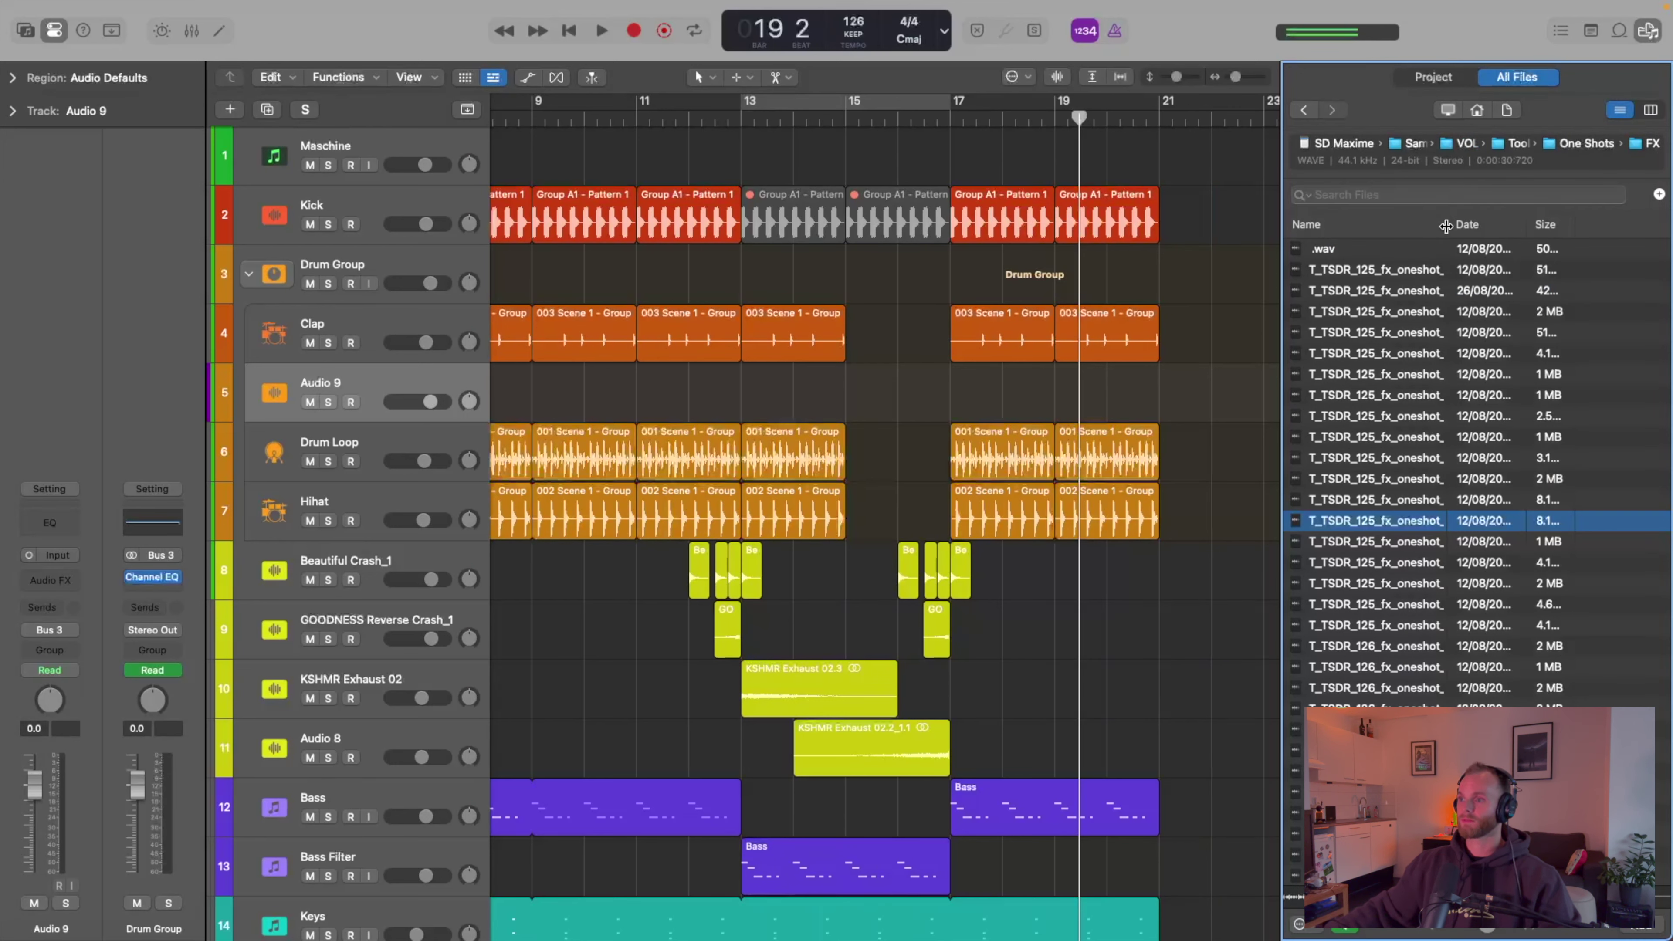
{"action": "left_click_drag", "start_coordinate": [1445, 226], "coordinate": [1578, 224]}
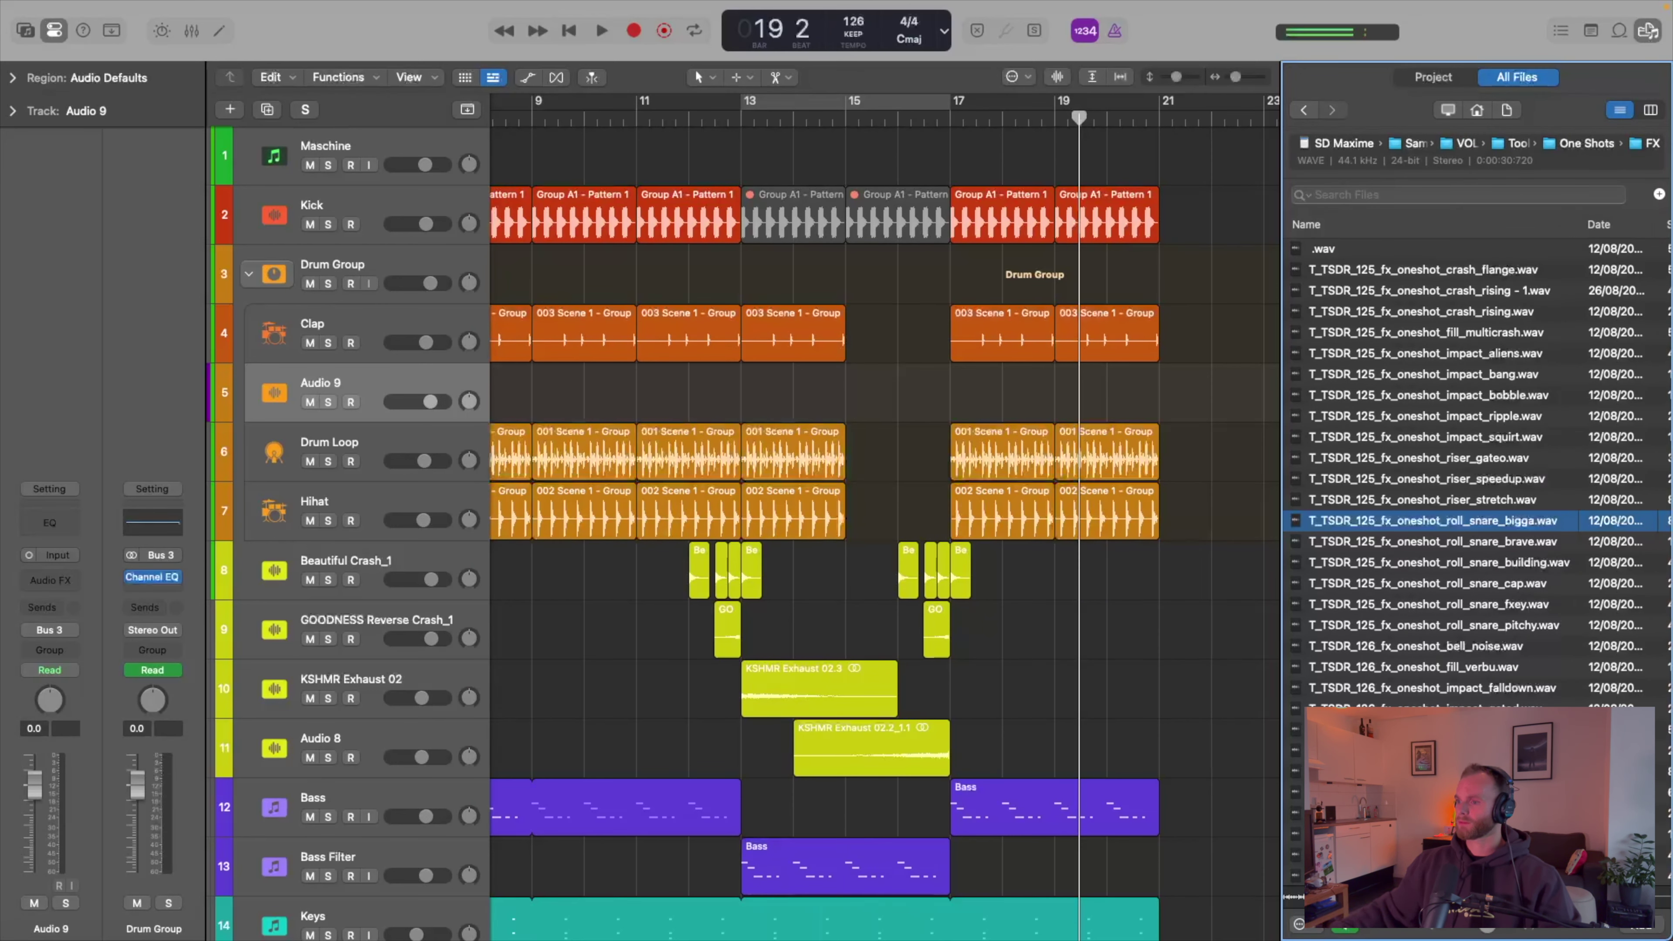
{"action": "scroll", "coordinate": [1438, 587], "scroll_direction": "down", "scroll_amount": 3}
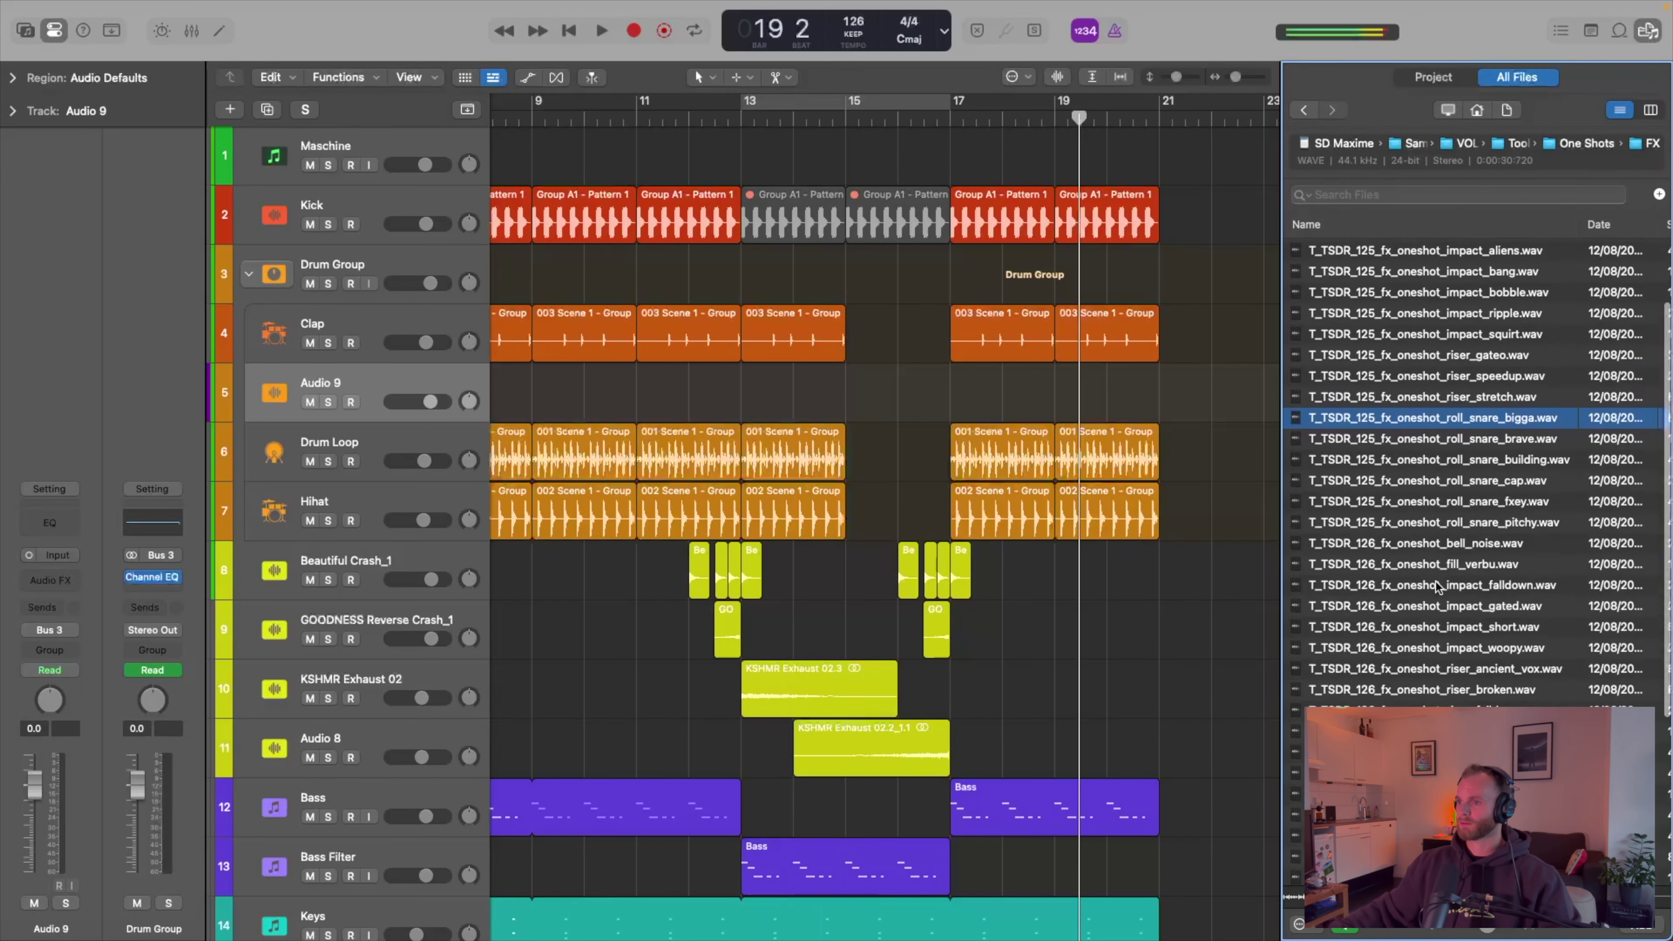
{"action": "left_click", "coordinate": [1405, 439]}
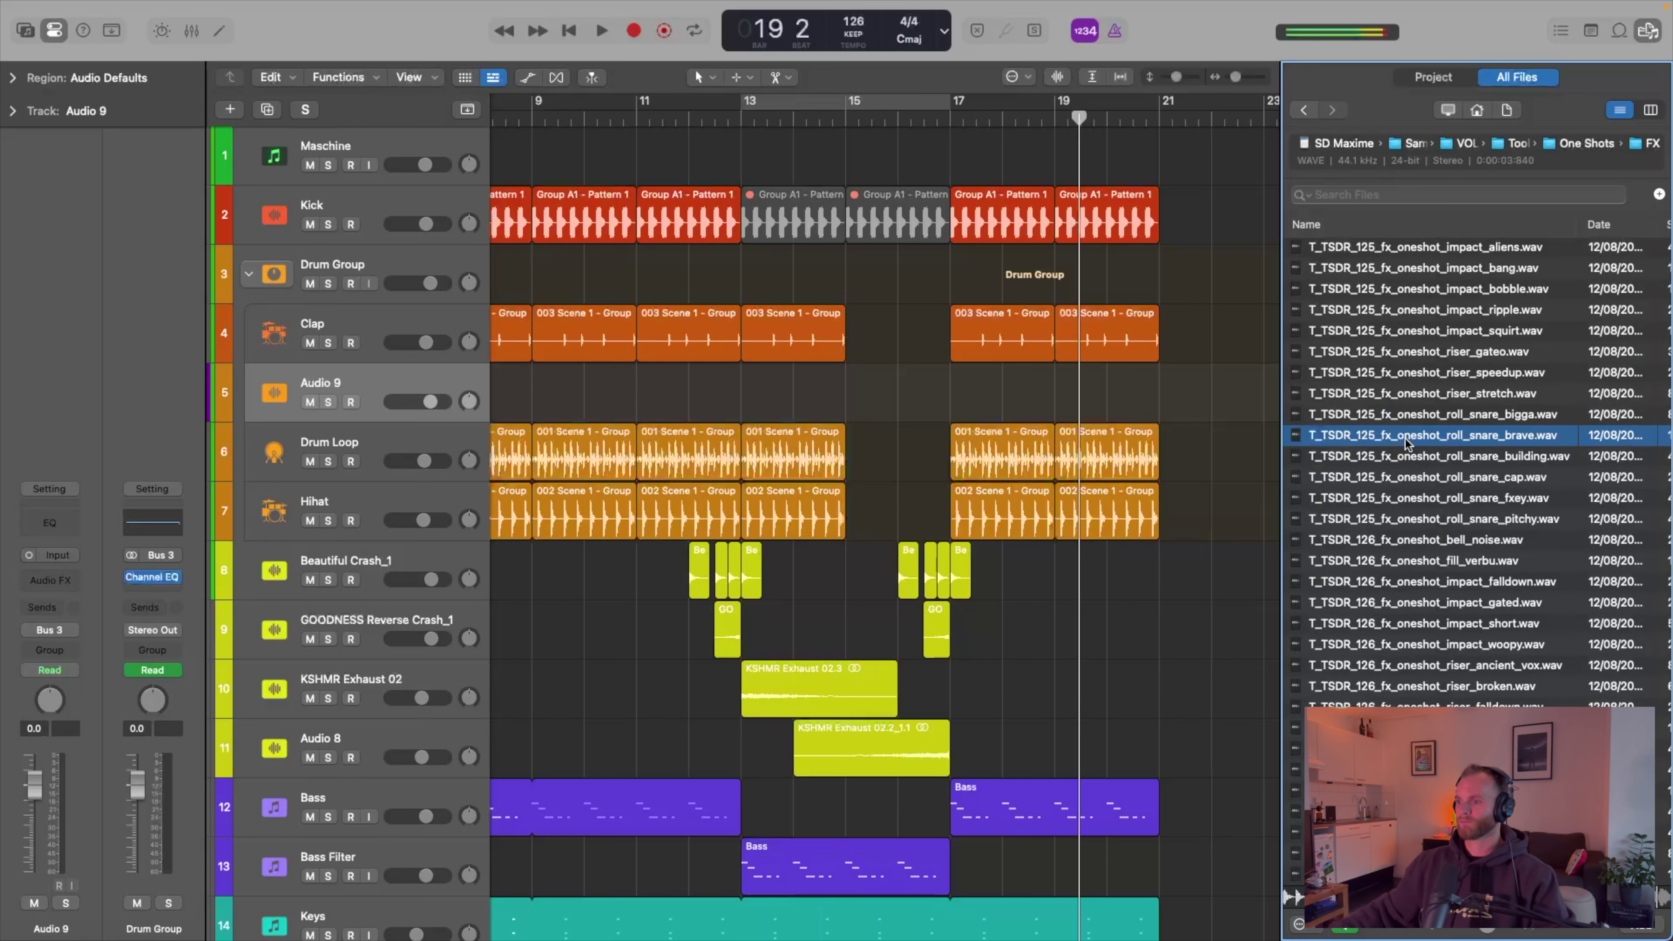
- Place T_TSDR_125_fx_oneshot_roll_snare_brave.wav on the Audio 9 track just after bar 15, and hide the file browser
{"action": "left_click_drag", "start_coordinate": [1425, 442], "coordinate": [853, 397]}
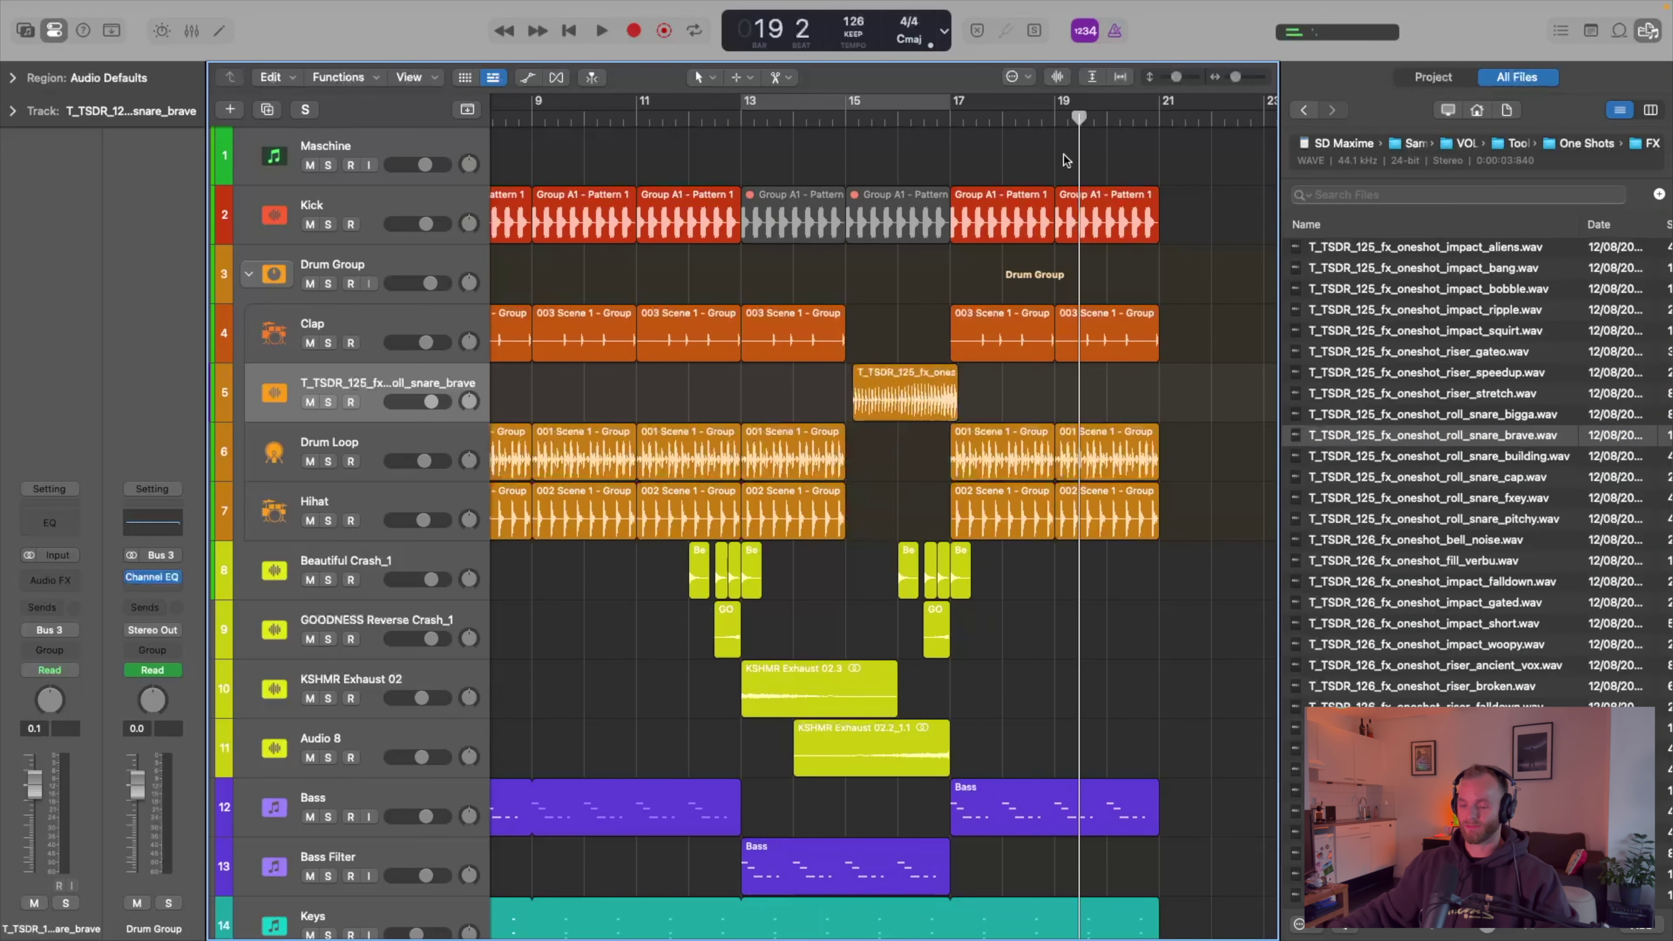
{"action": "key", "text": "f"}
{"action": "scroll", "coordinate": [1017, 289], "scroll_direction": "up", "scroll_amount": 5}
{"action": "scroll", "coordinate": [784, 329], "scroll_direction": "left", "scroll_amount": 4}
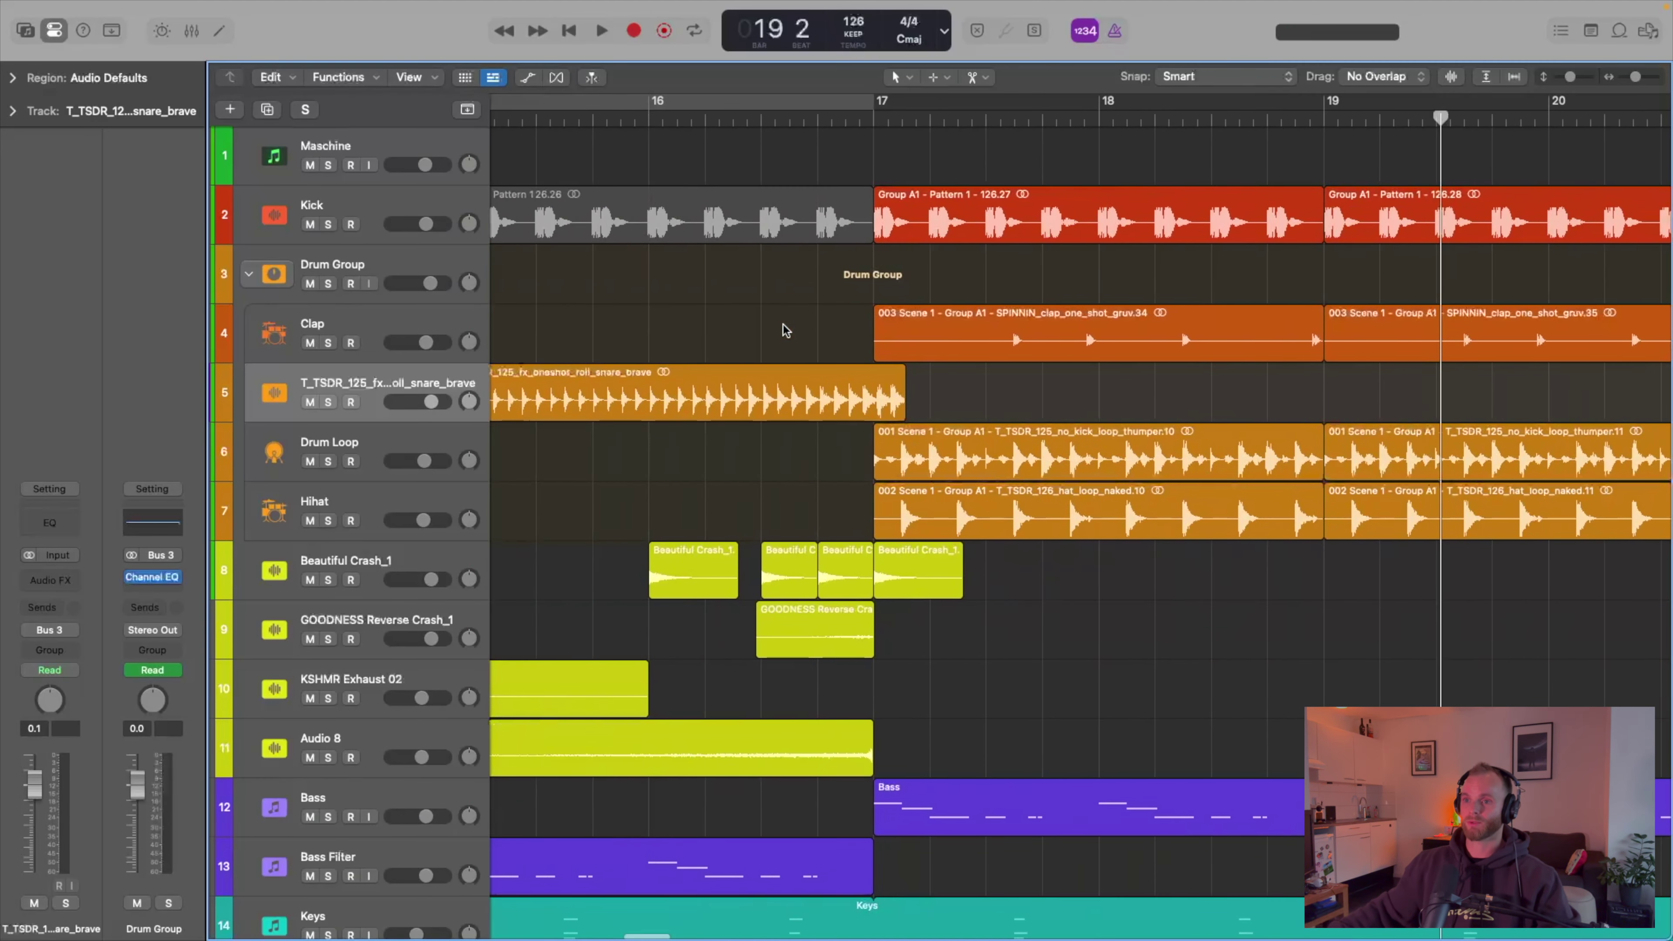
- Fit the snare roll region exactly between bars 15 and 17, and lower its track volume to -3.5 dB
{"action": "left_click_drag", "start_coordinate": [723, 415], "coordinate": [644, 423]}
{"action": "left_click_drag", "start_coordinate": [959, 415], "coordinate": [959, 417]}
{"action": "scroll", "coordinate": [817, 404], "scroll_direction": "left", "scroll_amount": 3}
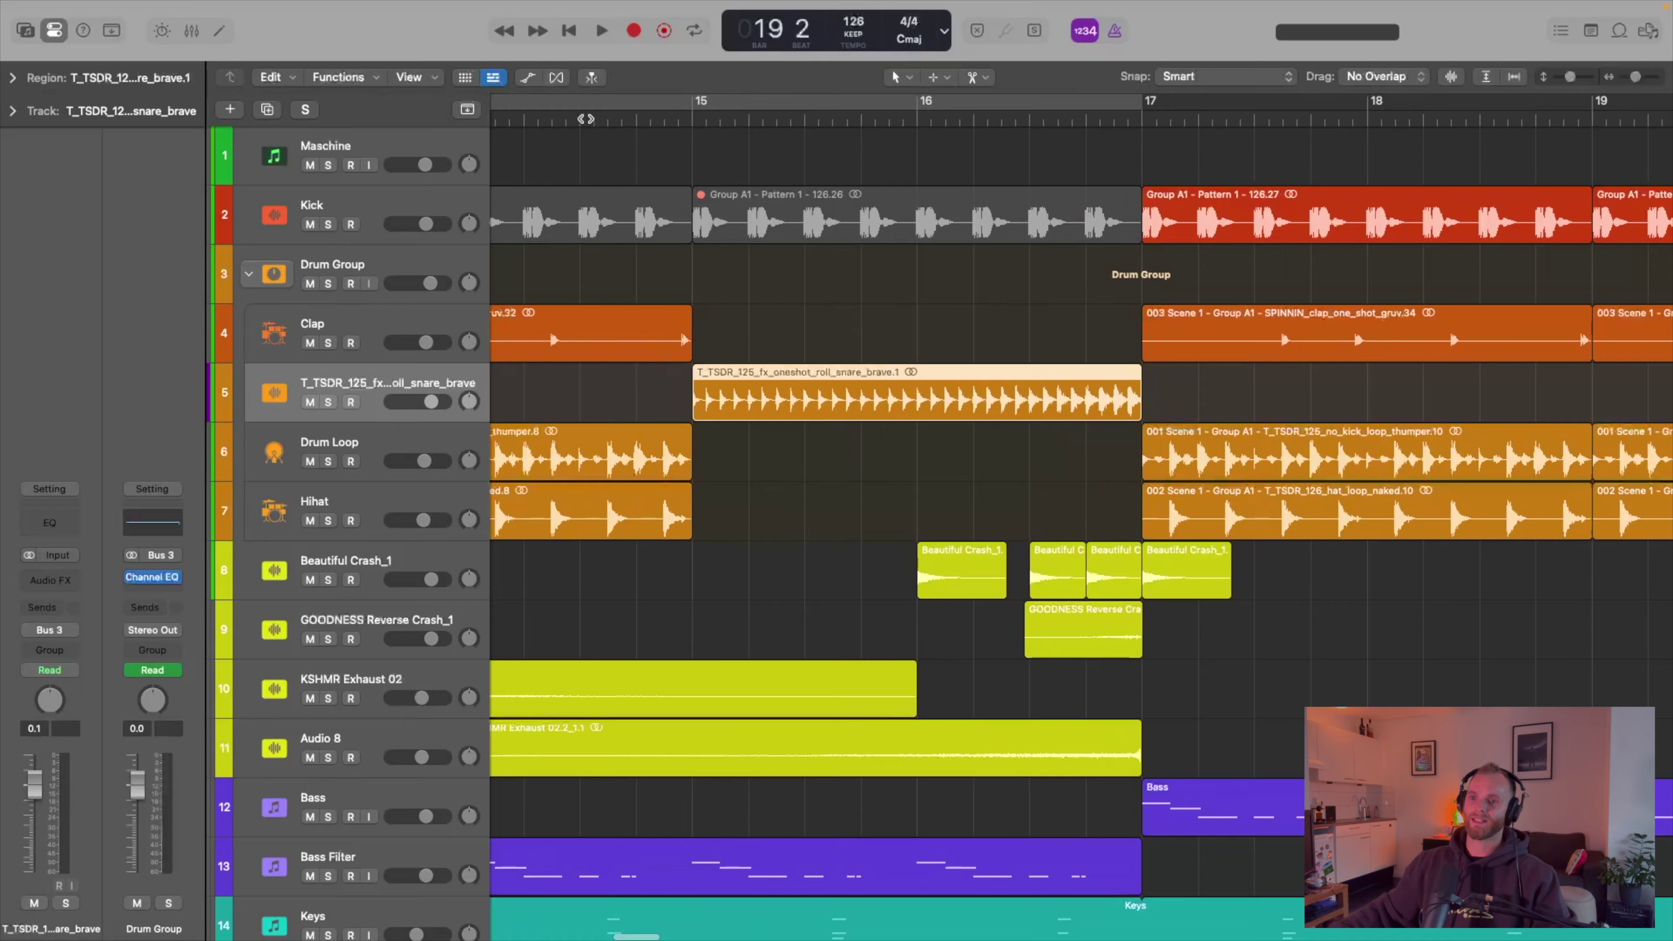
{"action": "left_click_drag", "start_coordinate": [431, 403], "coordinate": [423, 404]}
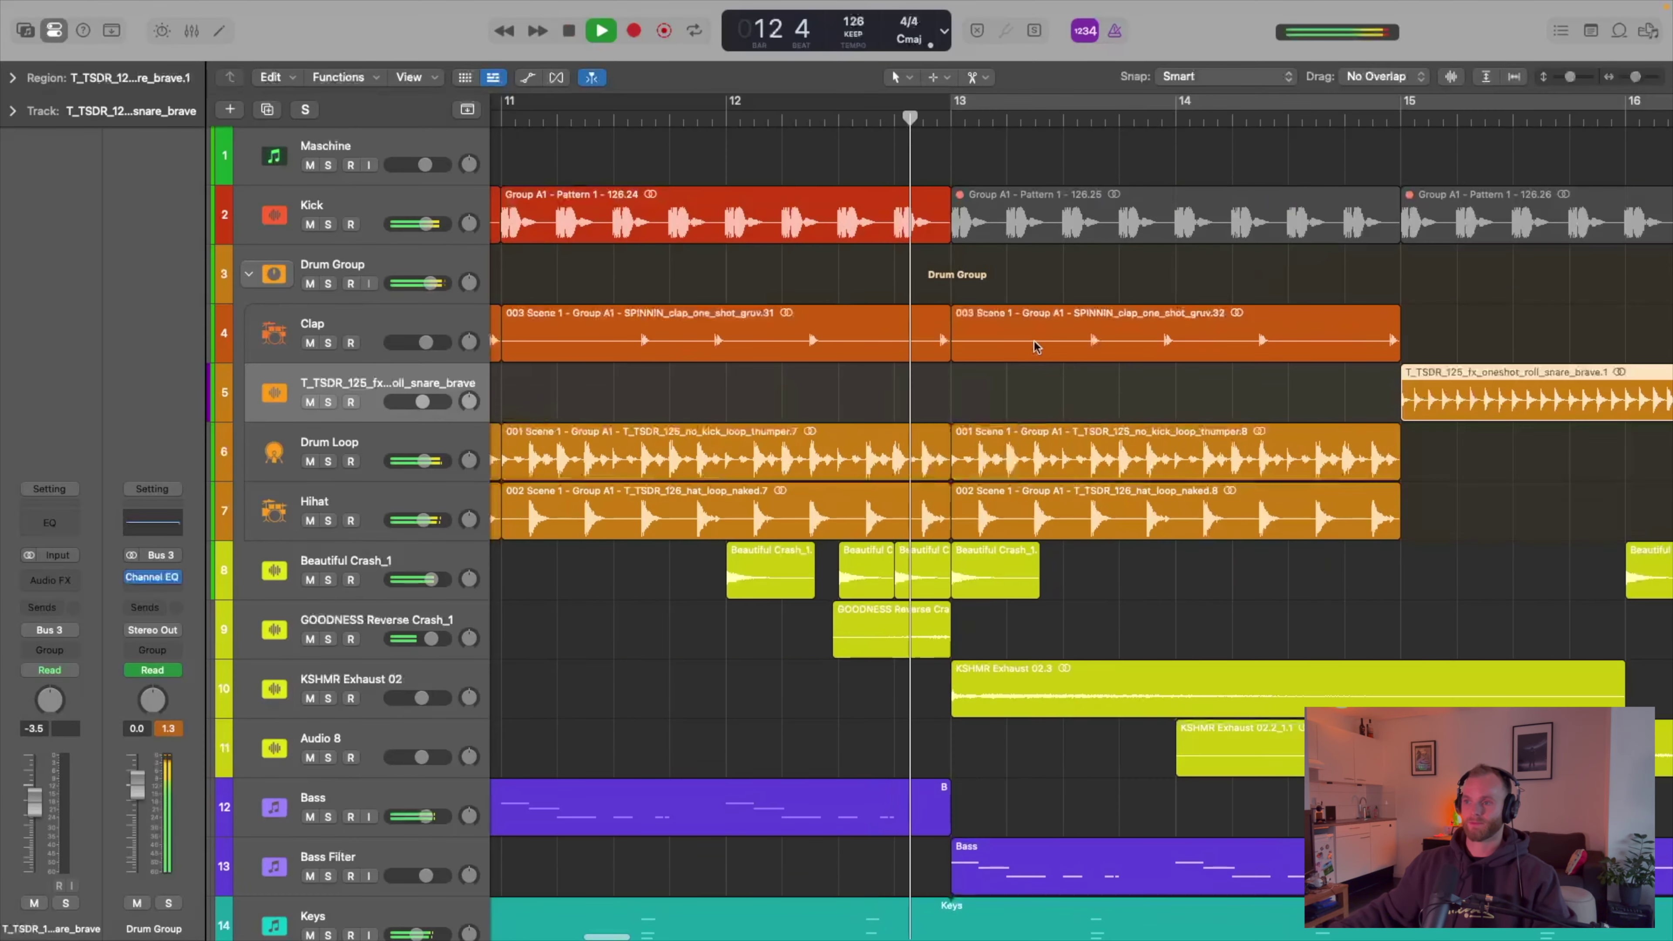
- Play the arrangement from bar 12 through the filtered break and snare roll into bar 17
{"action": "key", "text": "super+Left"}
{"action": "key", "text": "super+Left"}
{"action": "key", "text": "super+Up"}
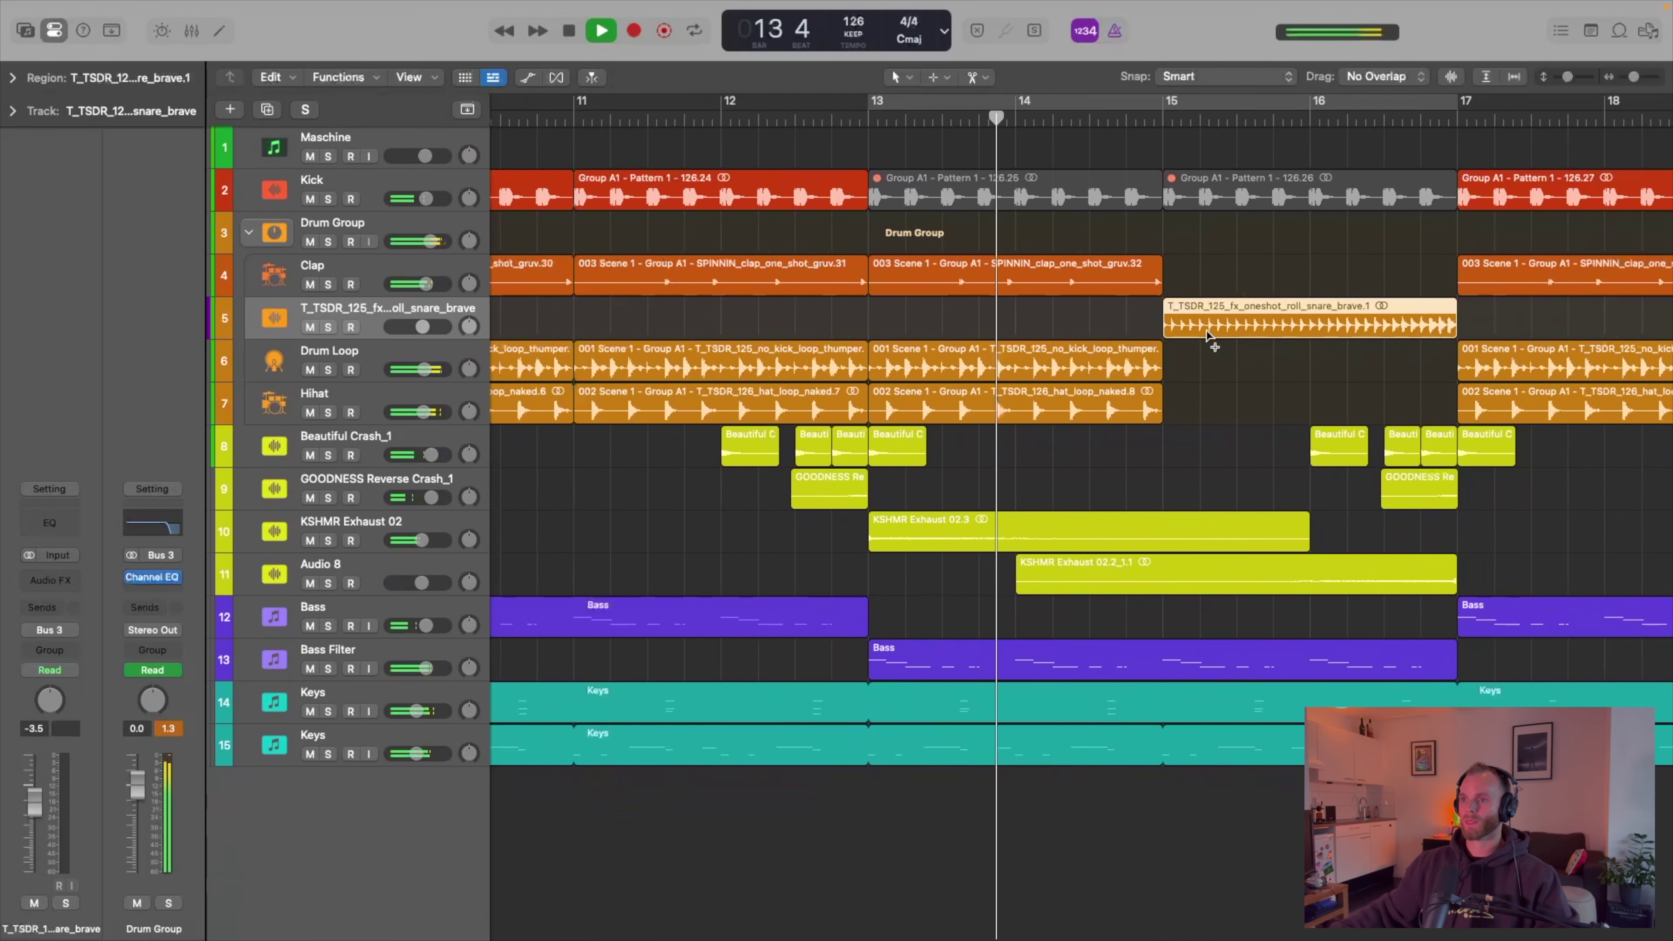
{"action": "scroll", "coordinate": [1209, 336], "scroll_direction": "down", "scroll_amount": 5}
{"action": "scroll", "coordinate": [1207, 338], "scroll_direction": "right", "scroll_amount": 5}
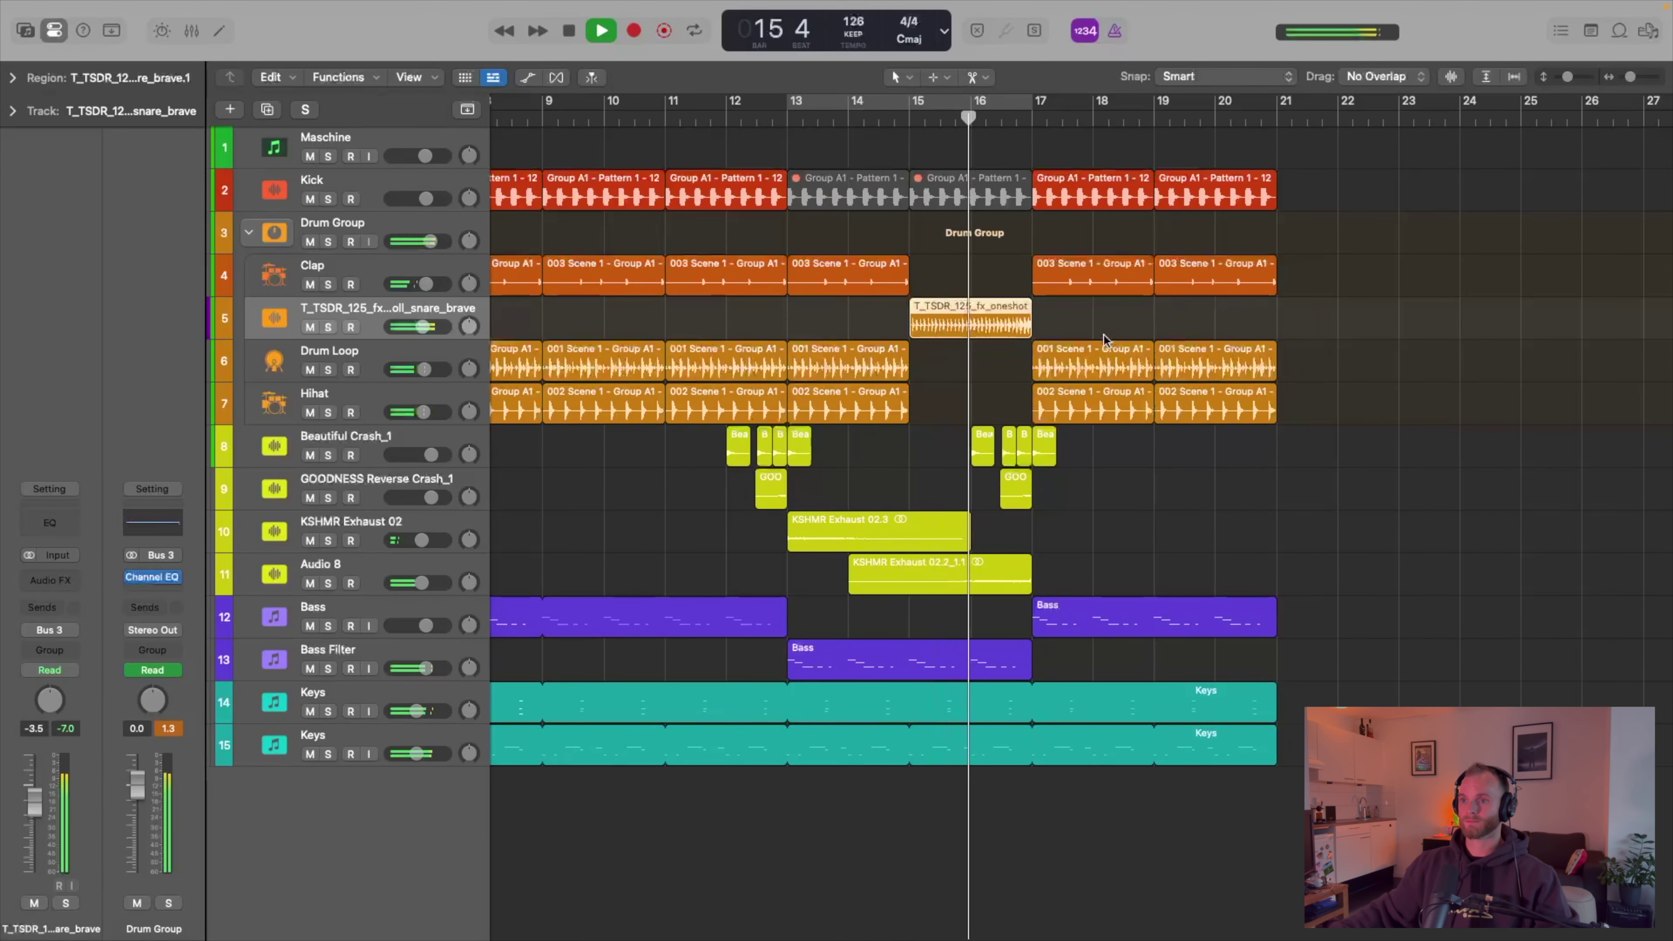
{"action": "key", "text": "super+Down"}
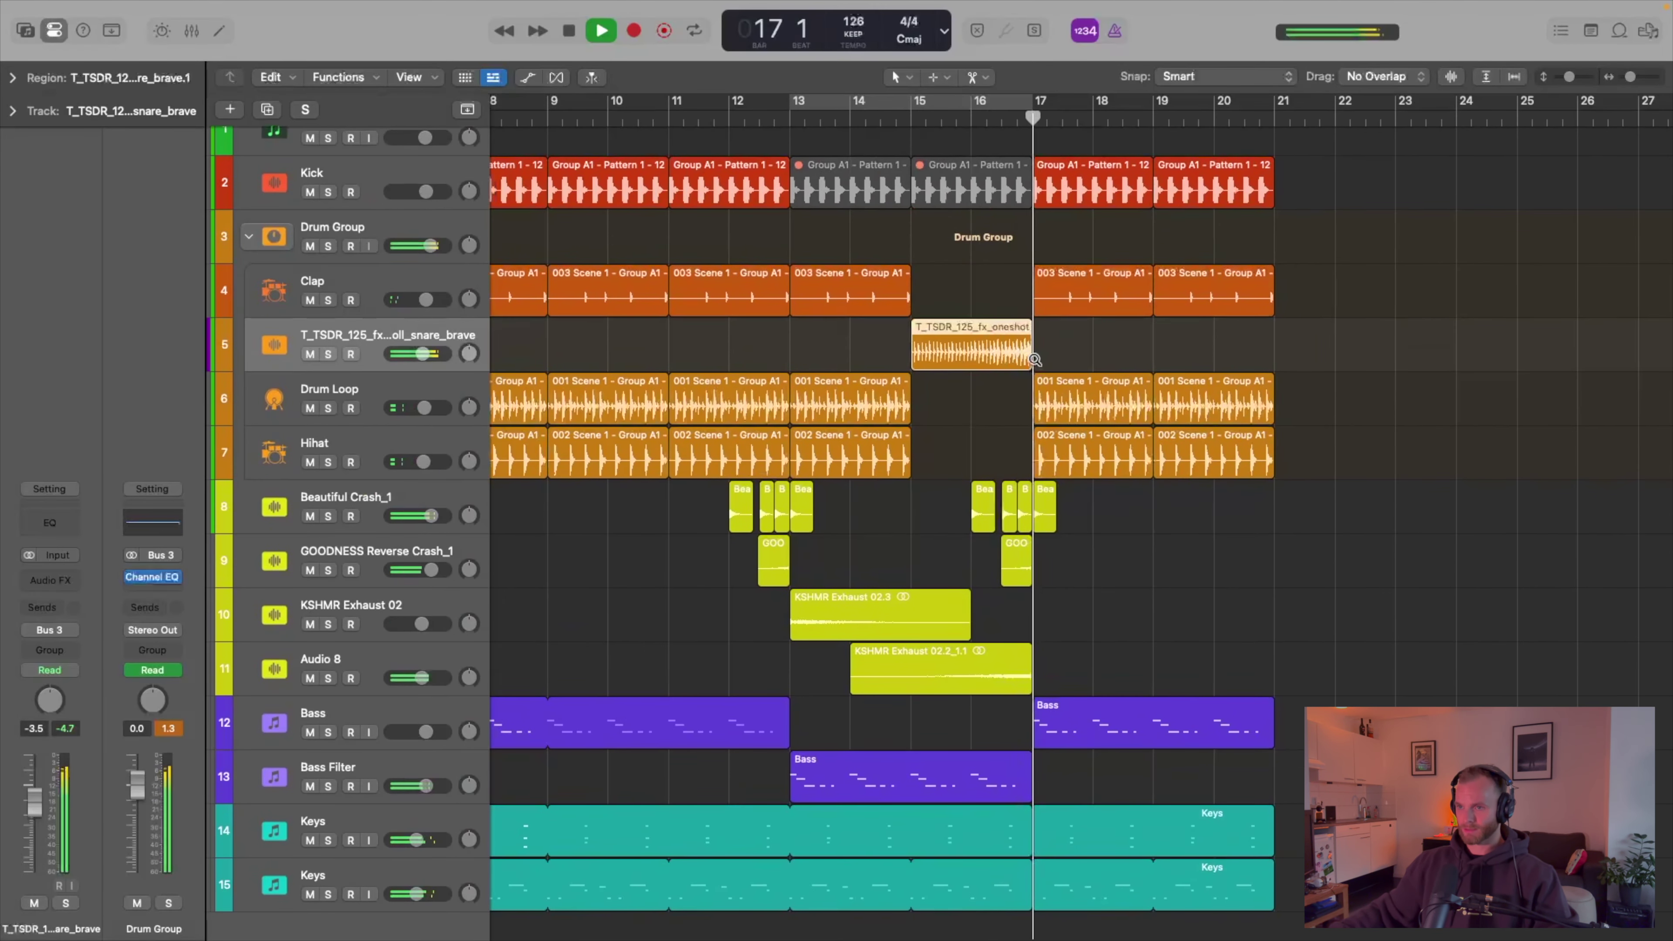
{"action": "key", "text": "space"}
{"action": "key", "text": "super+Down"}
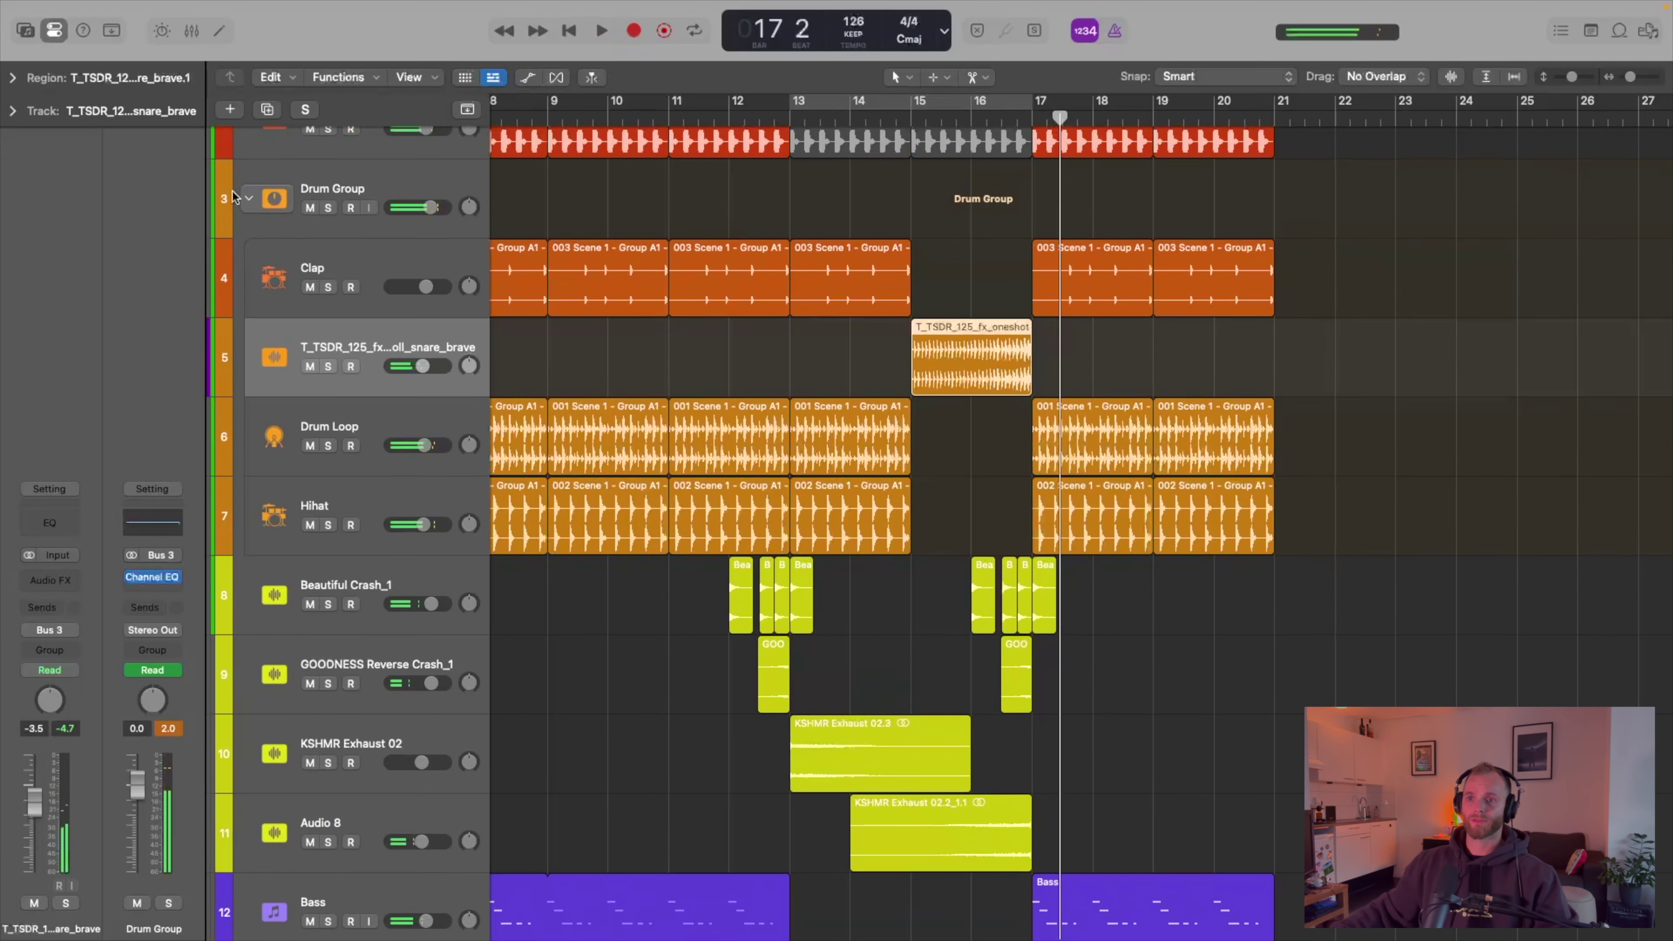
- Show automation and move the Drum Group's High Cut Frequency return point at 20000 Hz to just before bar 17
{"action": "left_click", "coordinate": [393, 193]}
{"action": "key", "text": "a"}
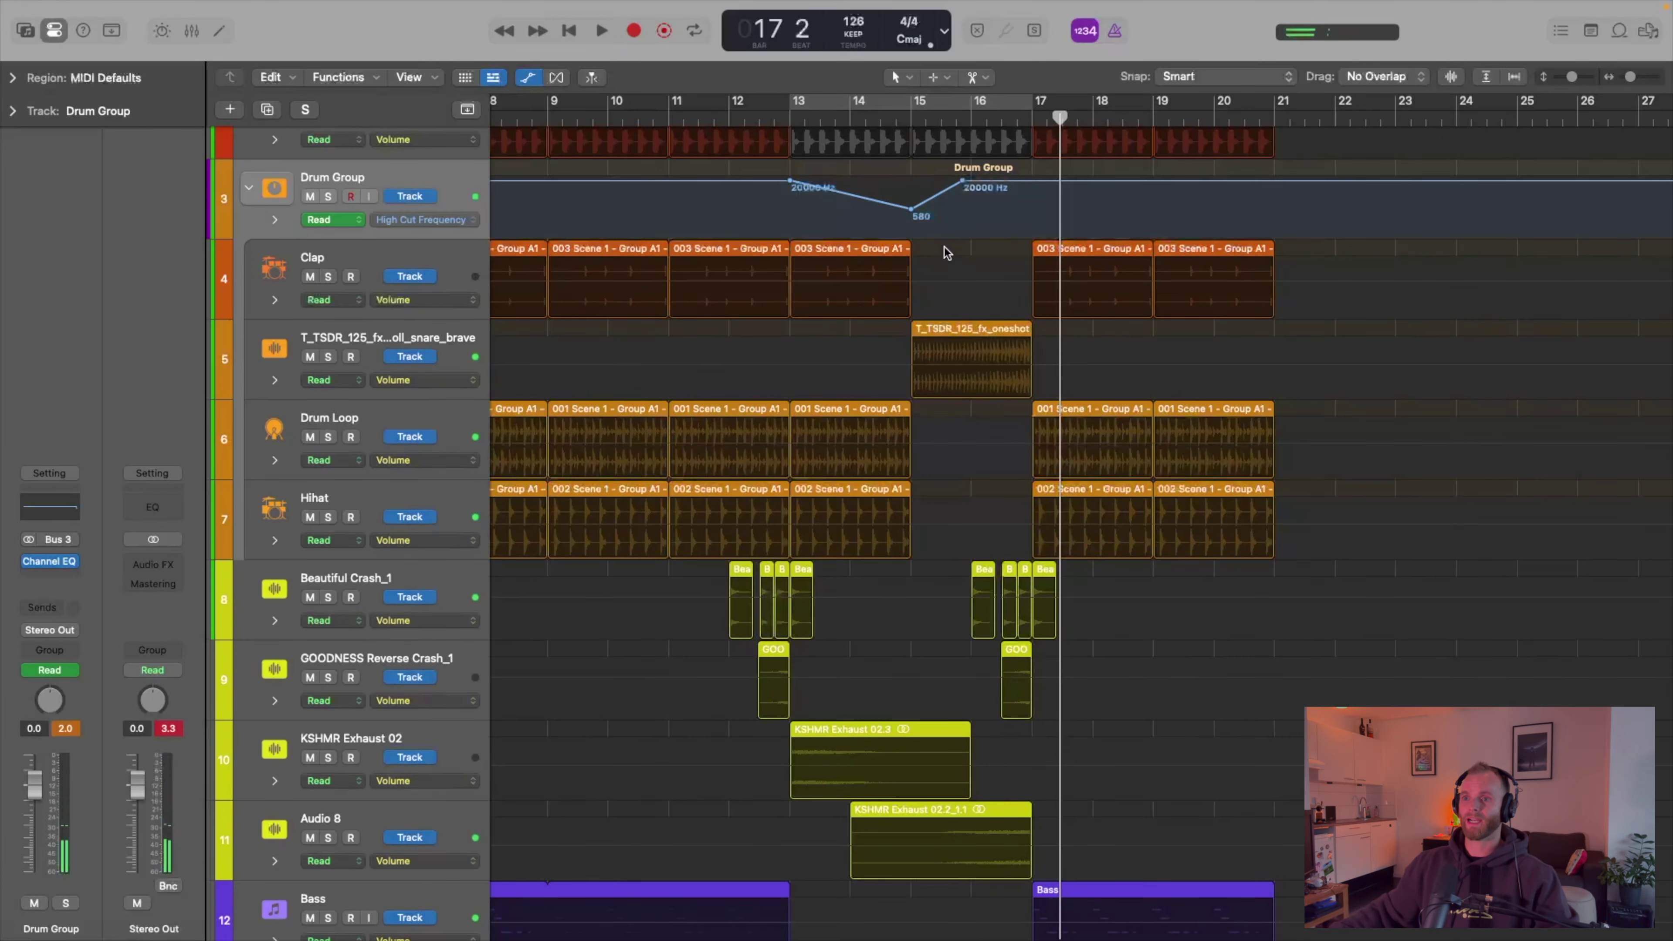
{"action": "scroll", "coordinate": [945, 248], "scroll_direction": "up", "scroll_amount": 3}
{"action": "scroll", "coordinate": [986, 183], "scroll_direction": "up", "scroll_amount": 3}
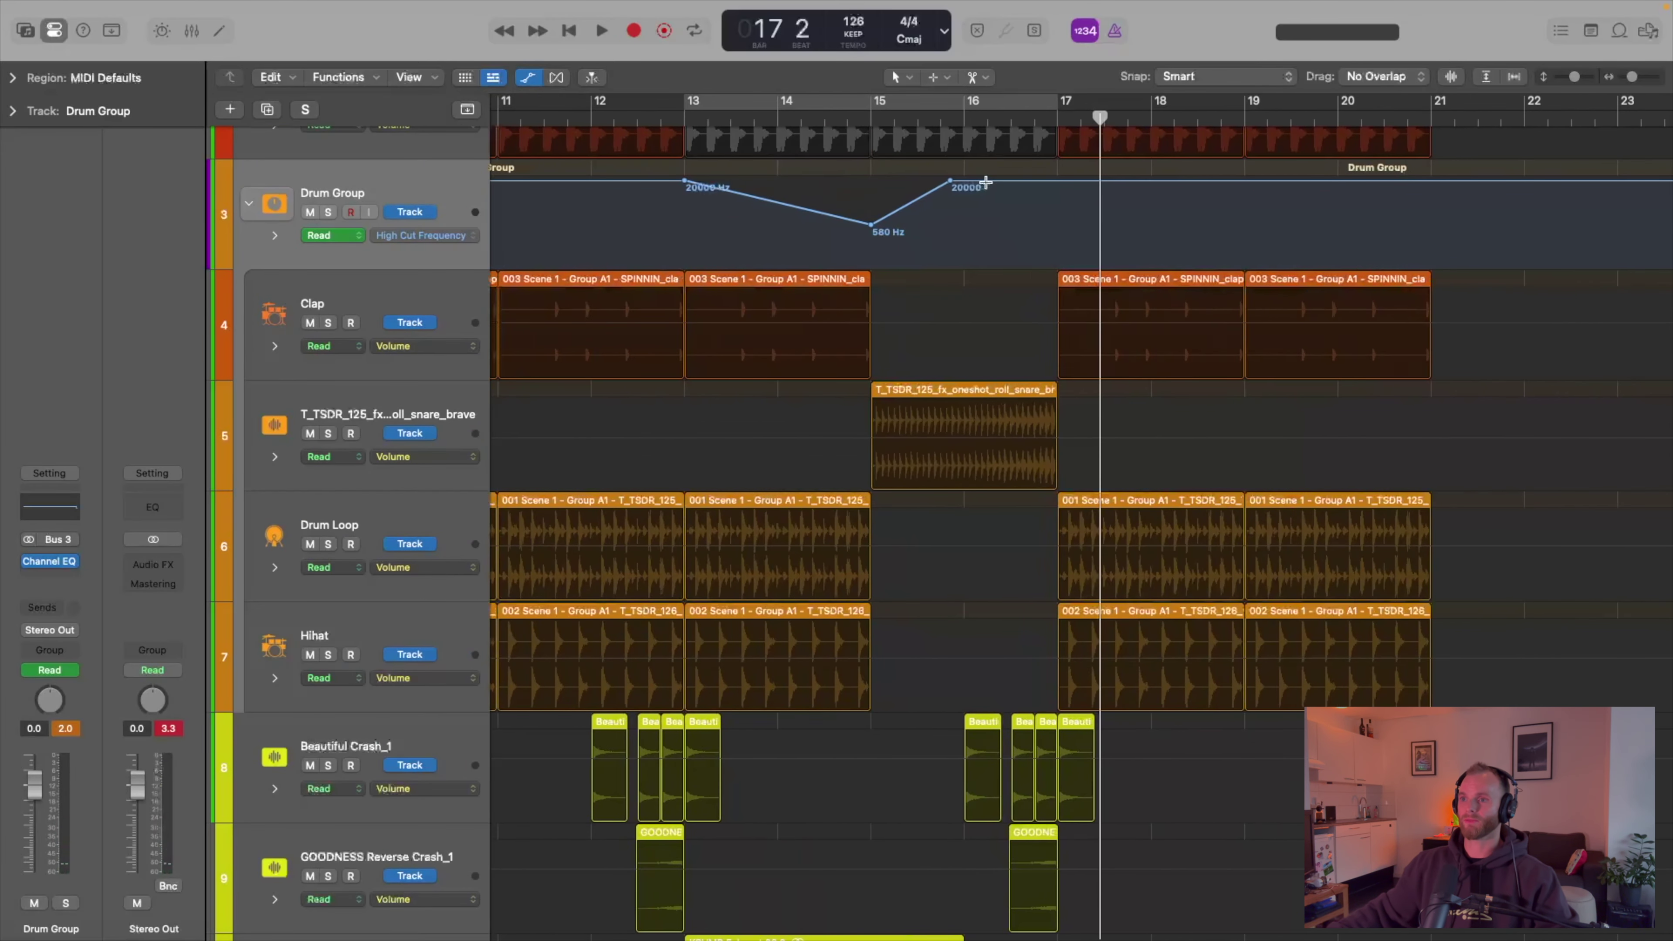
{"action": "left_click_drag", "start_coordinate": [951, 184], "coordinate": [1036, 181]}
- Play the snare roll from bar 15 with the longer filter sweep, hide the automation, and select the snare roll track
{"action": "left_click", "coordinate": [864, 116]}
{"action": "key", "text": "space"}
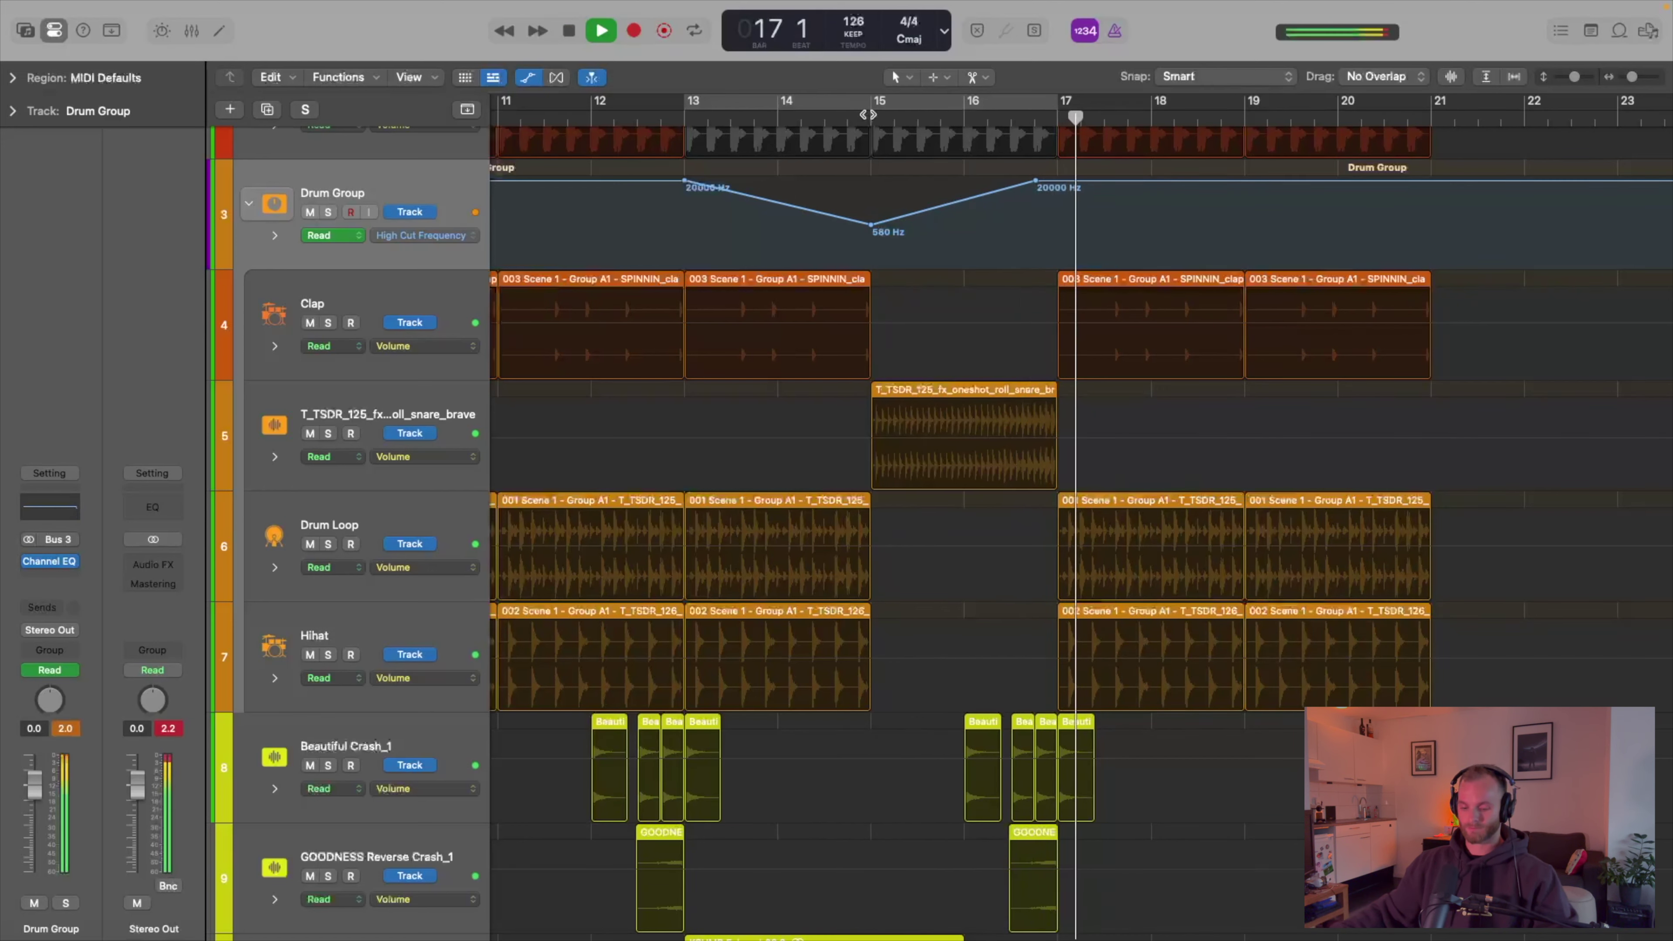
{"action": "key", "text": "a"}
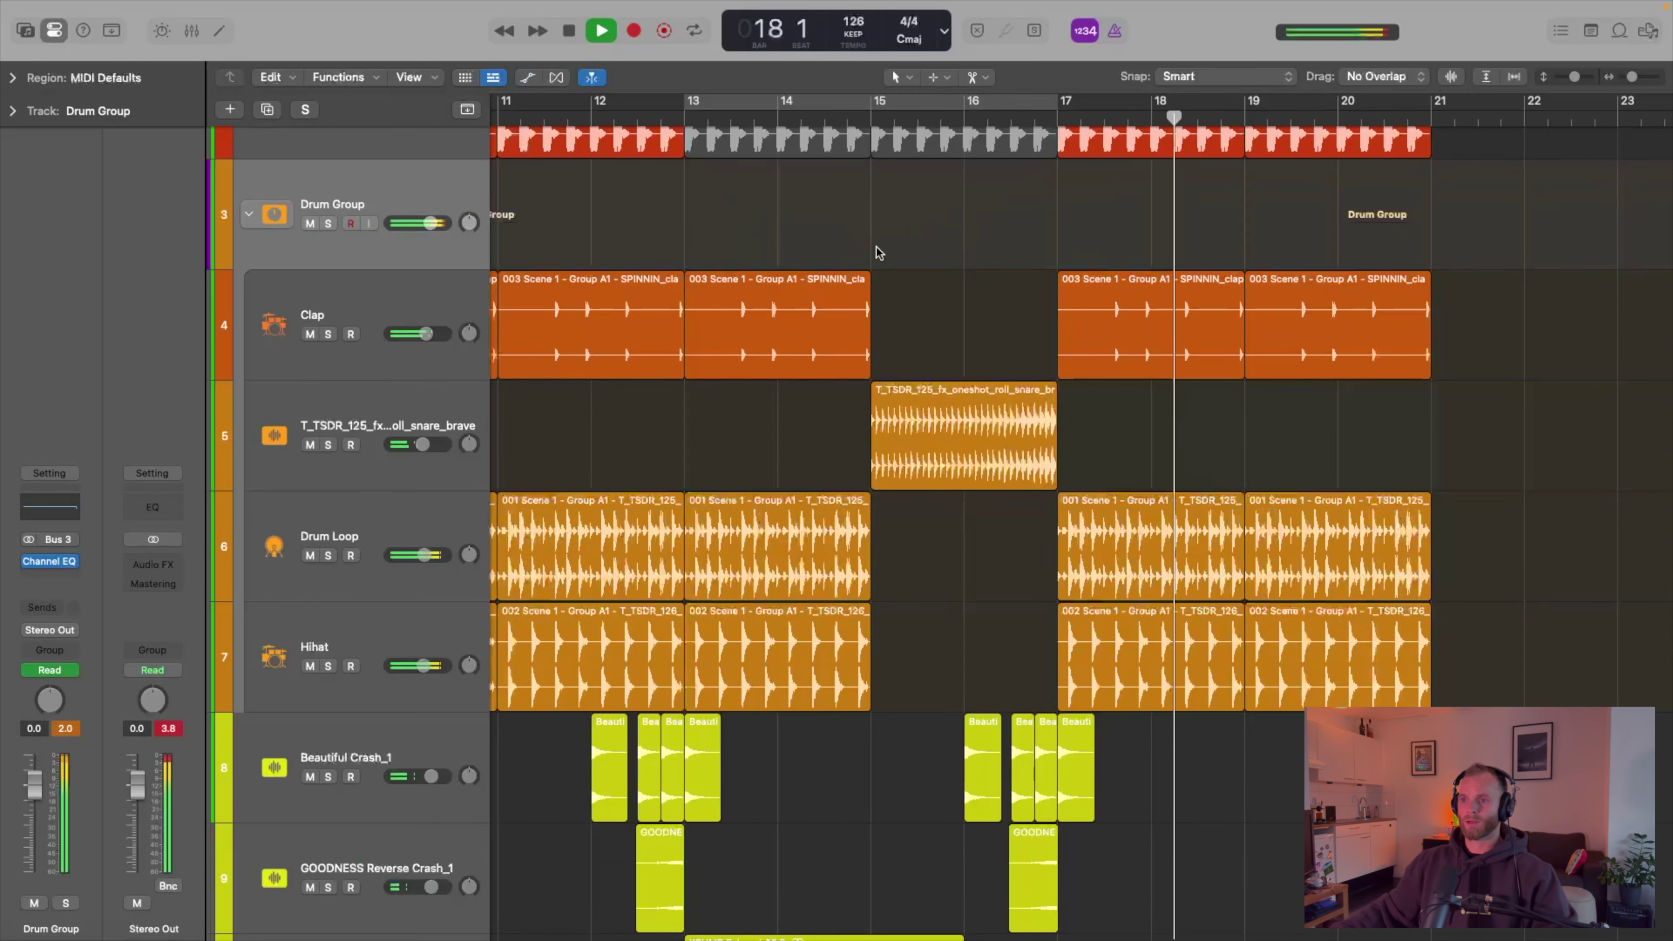
{"action": "key", "text": "space"}
{"action": "left_click", "coordinate": [403, 416]}
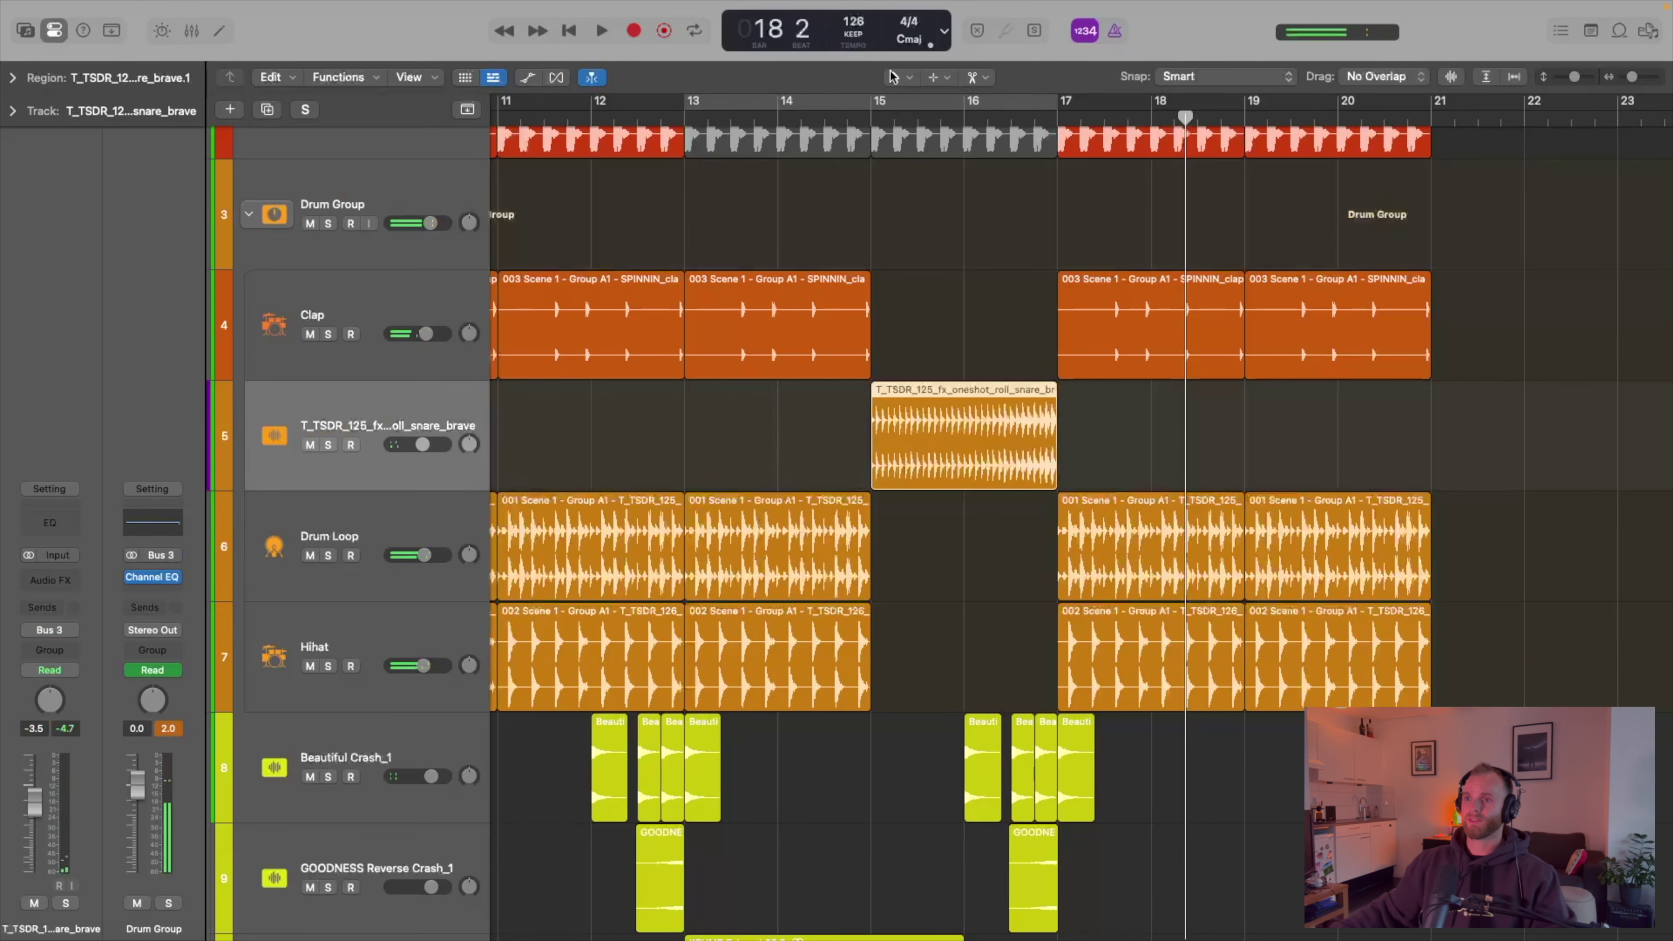
- Cycle bars 13 to 17, solo the Drum Group, and play the section with the inspector hidden
{"action": "left_click_drag", "start_coordinate": [695, 111], "coordinate": [1057, 110]}
{"action": "left_click", "coordinate": [329, 224]}
{"action": "key", "text": "space"}
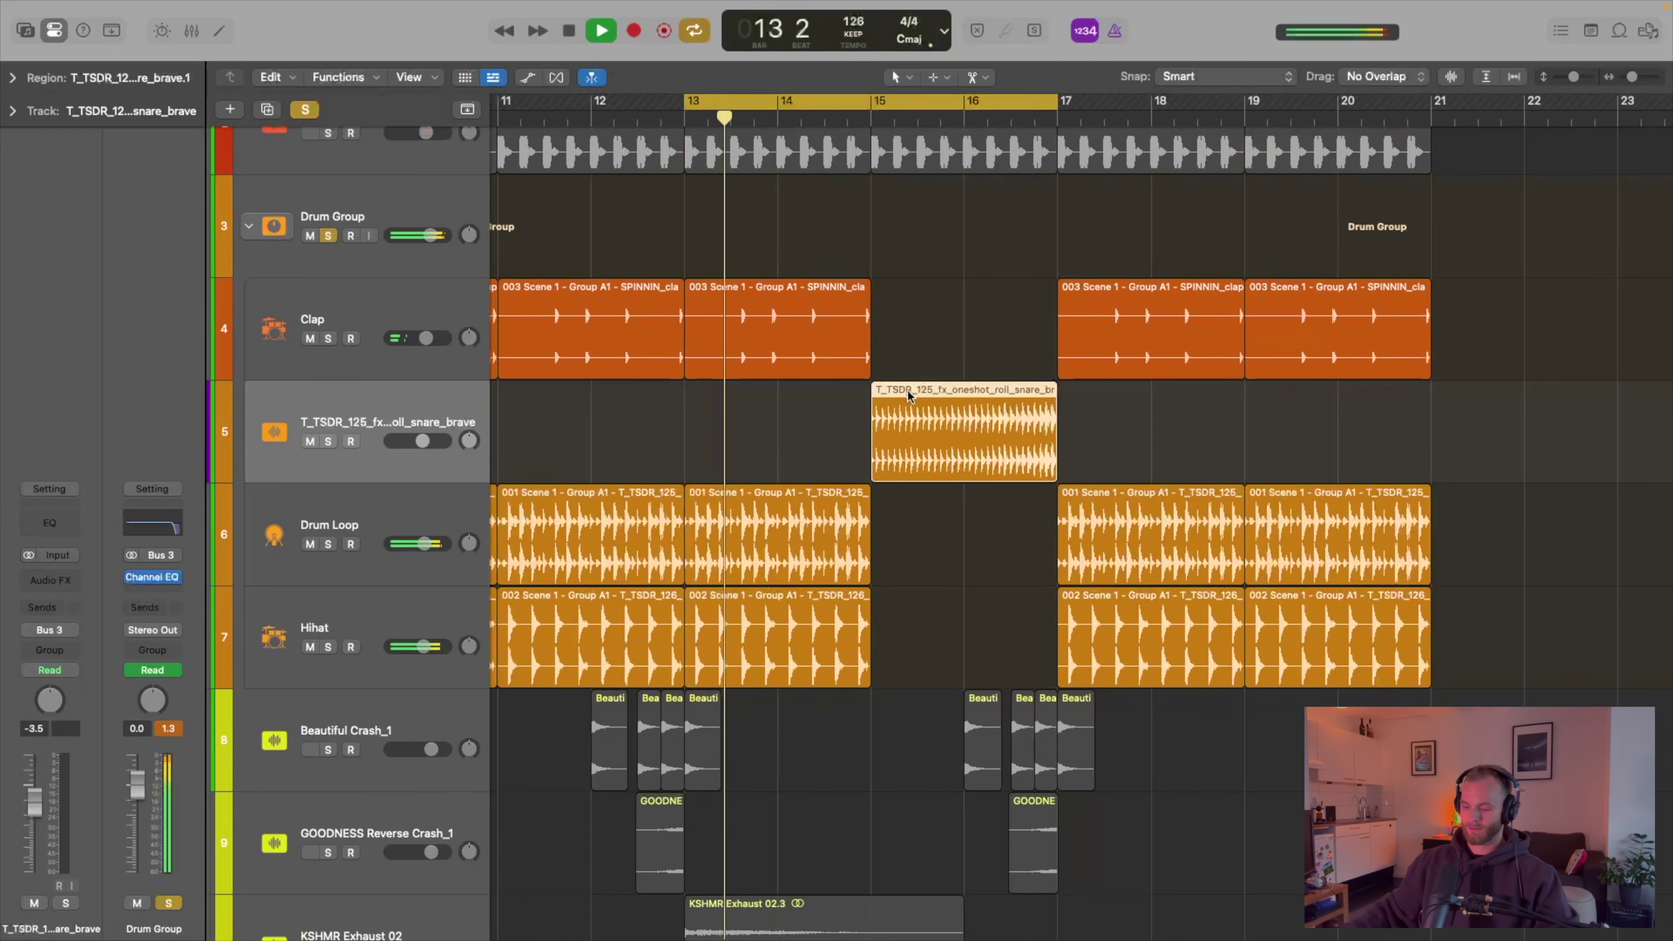
{"action": "key", "text": "i"}
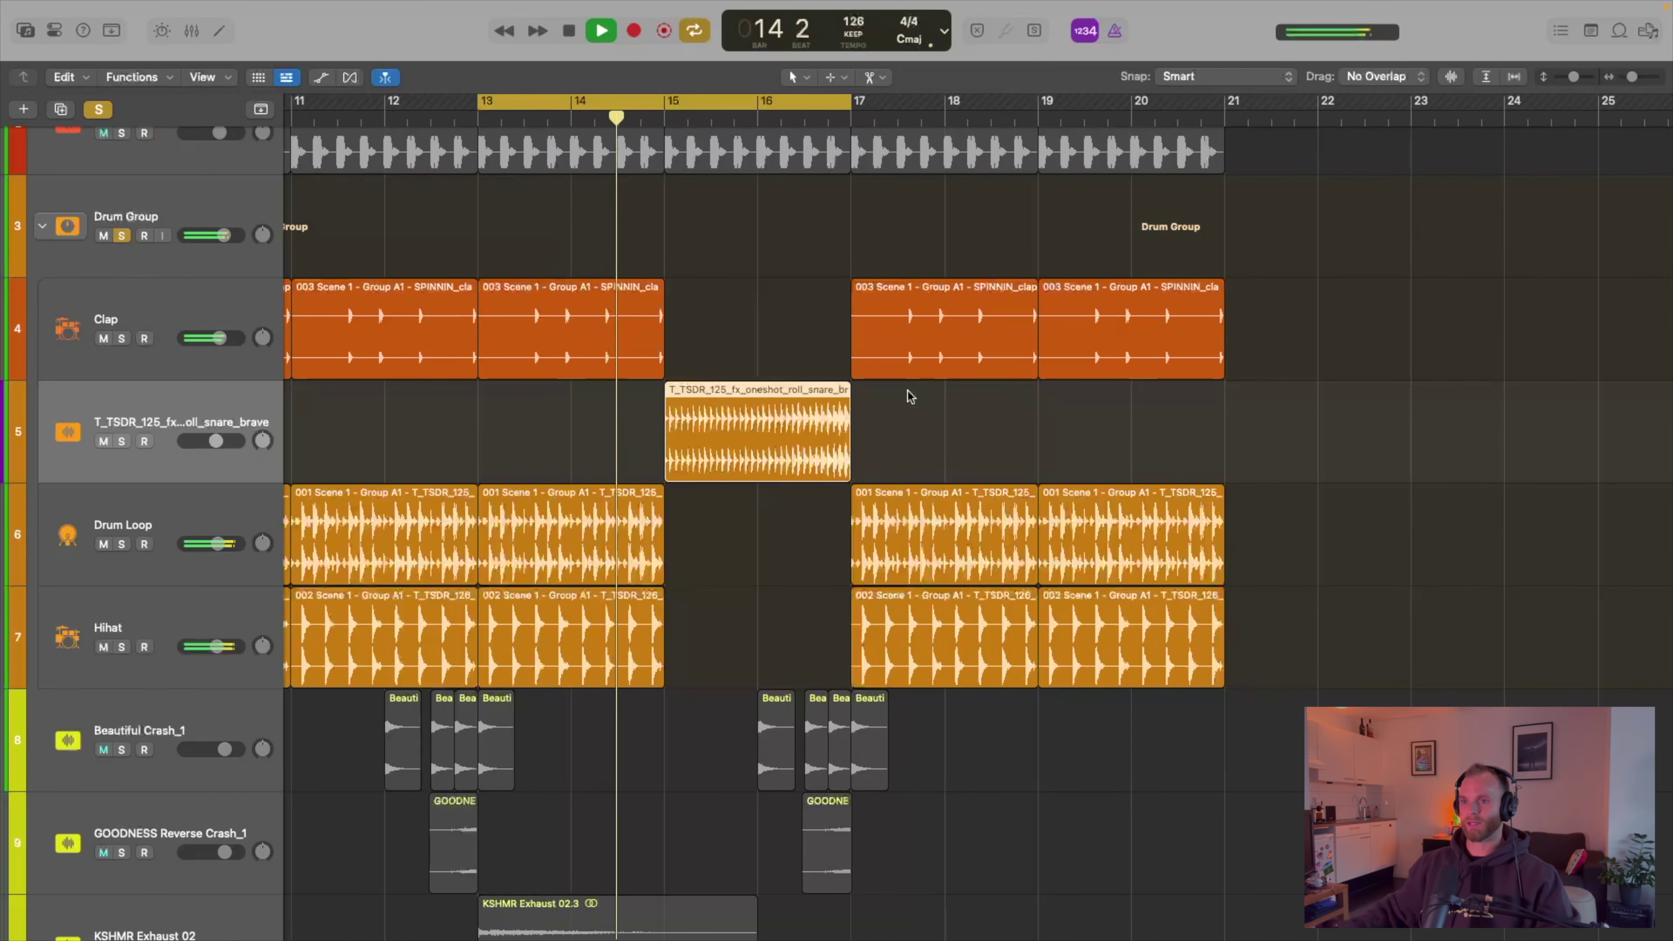
{"action": "scroll", "coordinate": [781, 346], "scroll_direction": "up", "scroll_amount": 8}
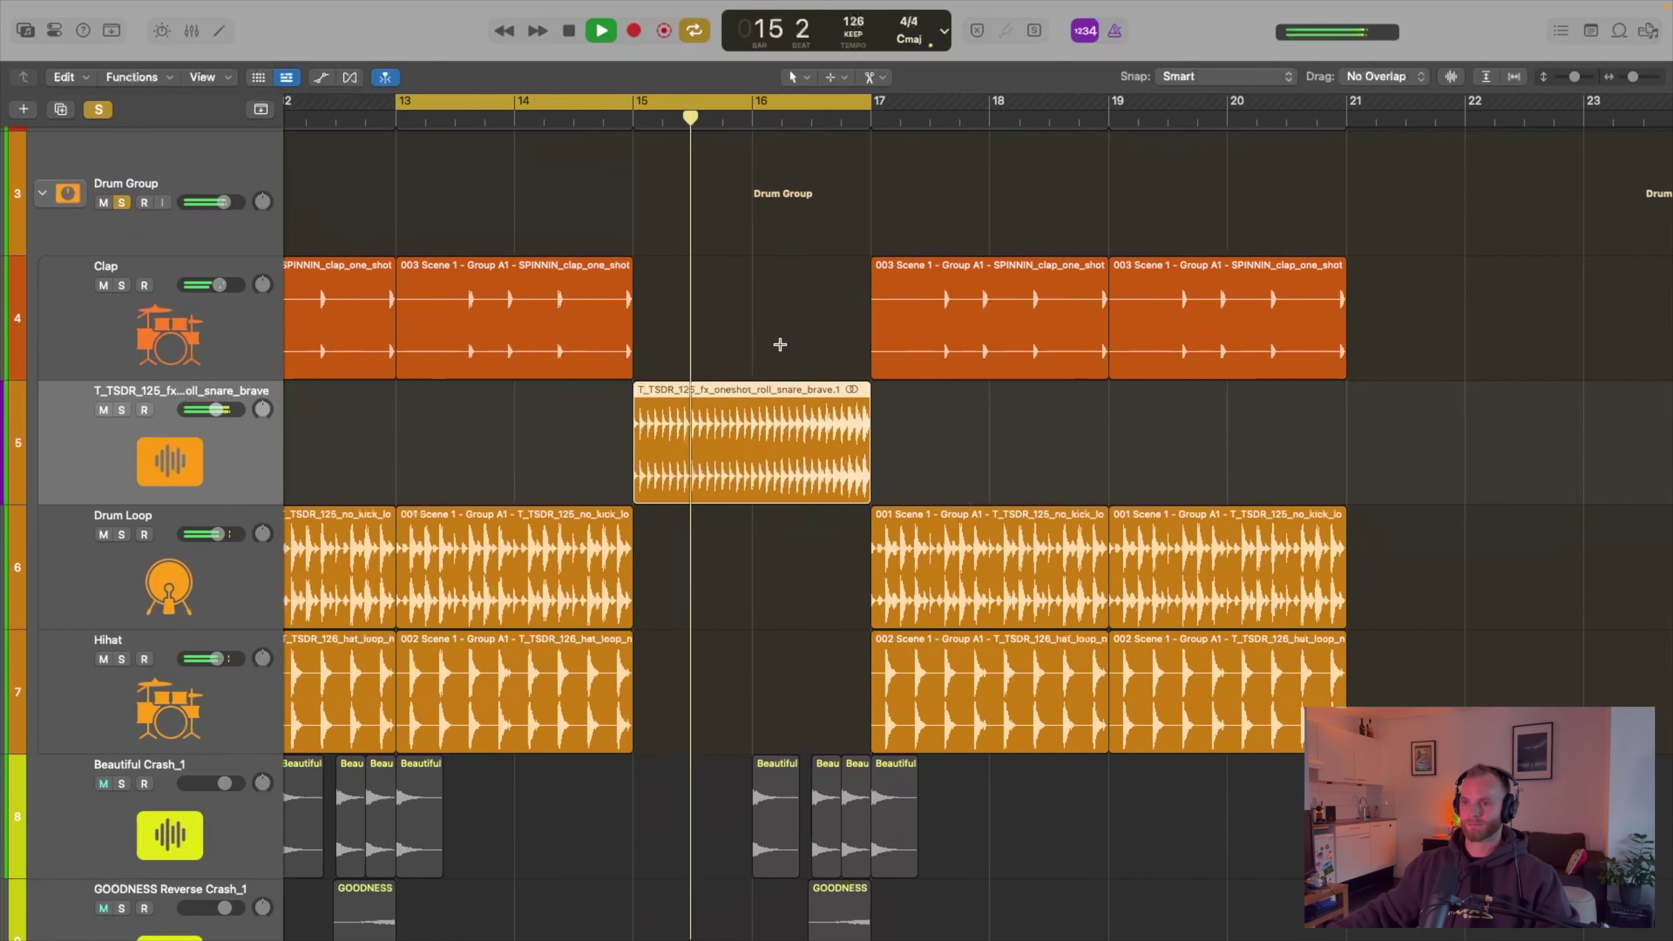
{"action": "scroll", "coordinate": [815, 336], "scroll_direction": "right", "scroll_amount": 10}
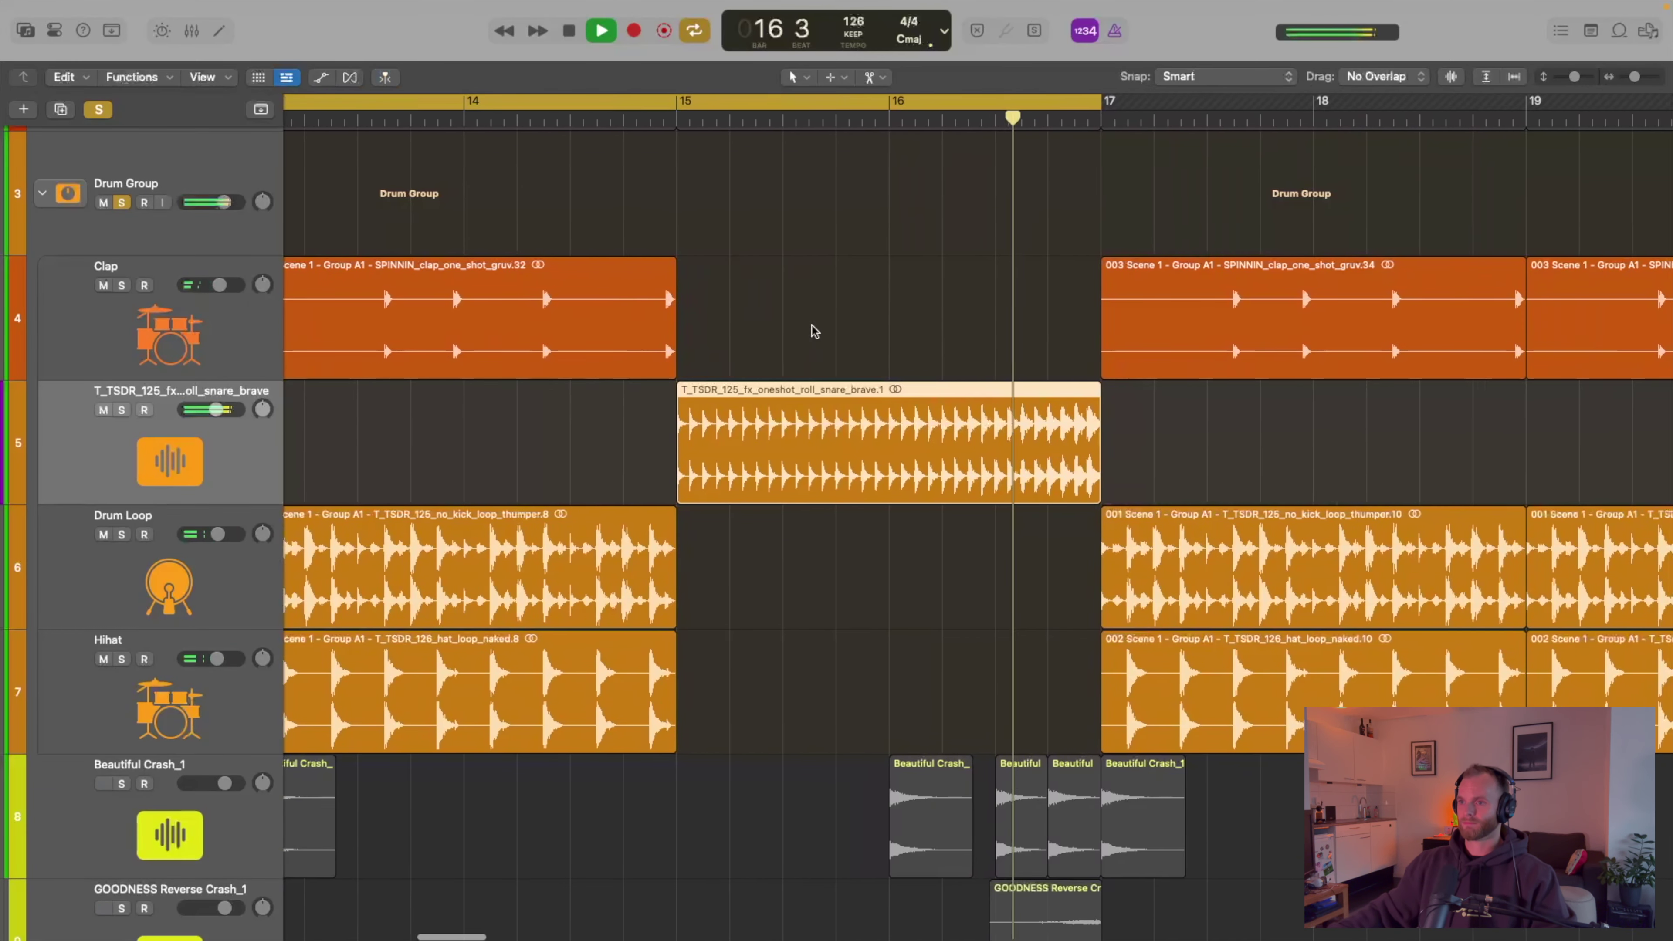
{"action": "key", "text": "space"}
{"action": "left_click", "coordinate": [837, 325]}
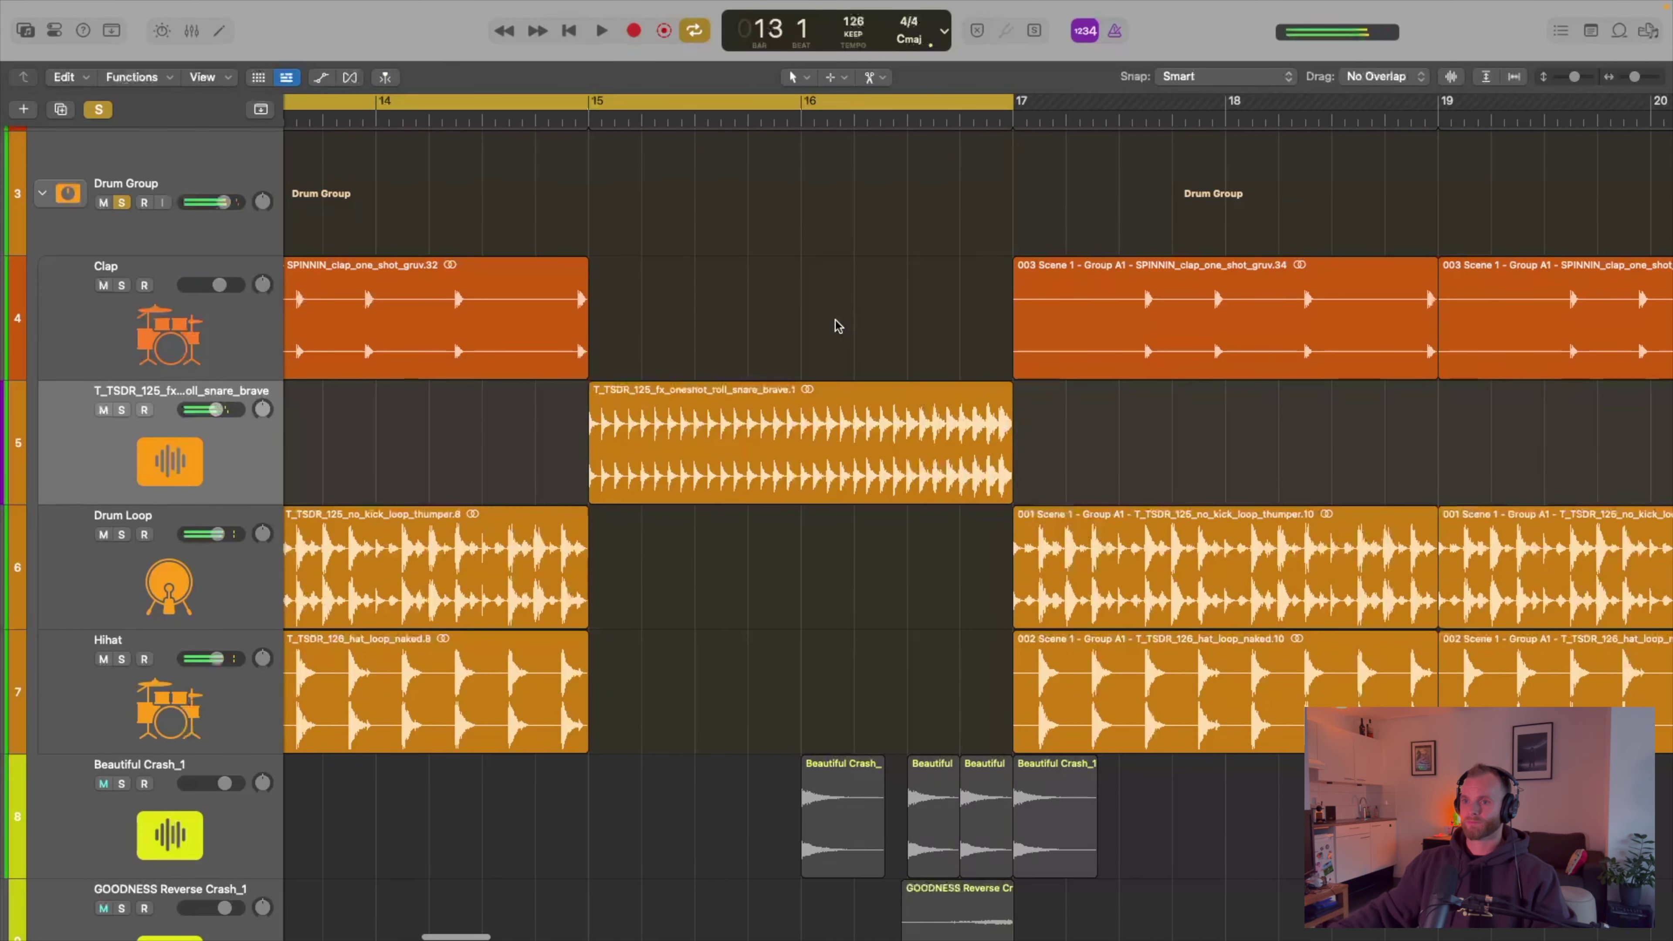
{"action": "left_click_drag", "start_coordinate": [643, 419], "coordinate": [695, 421]}
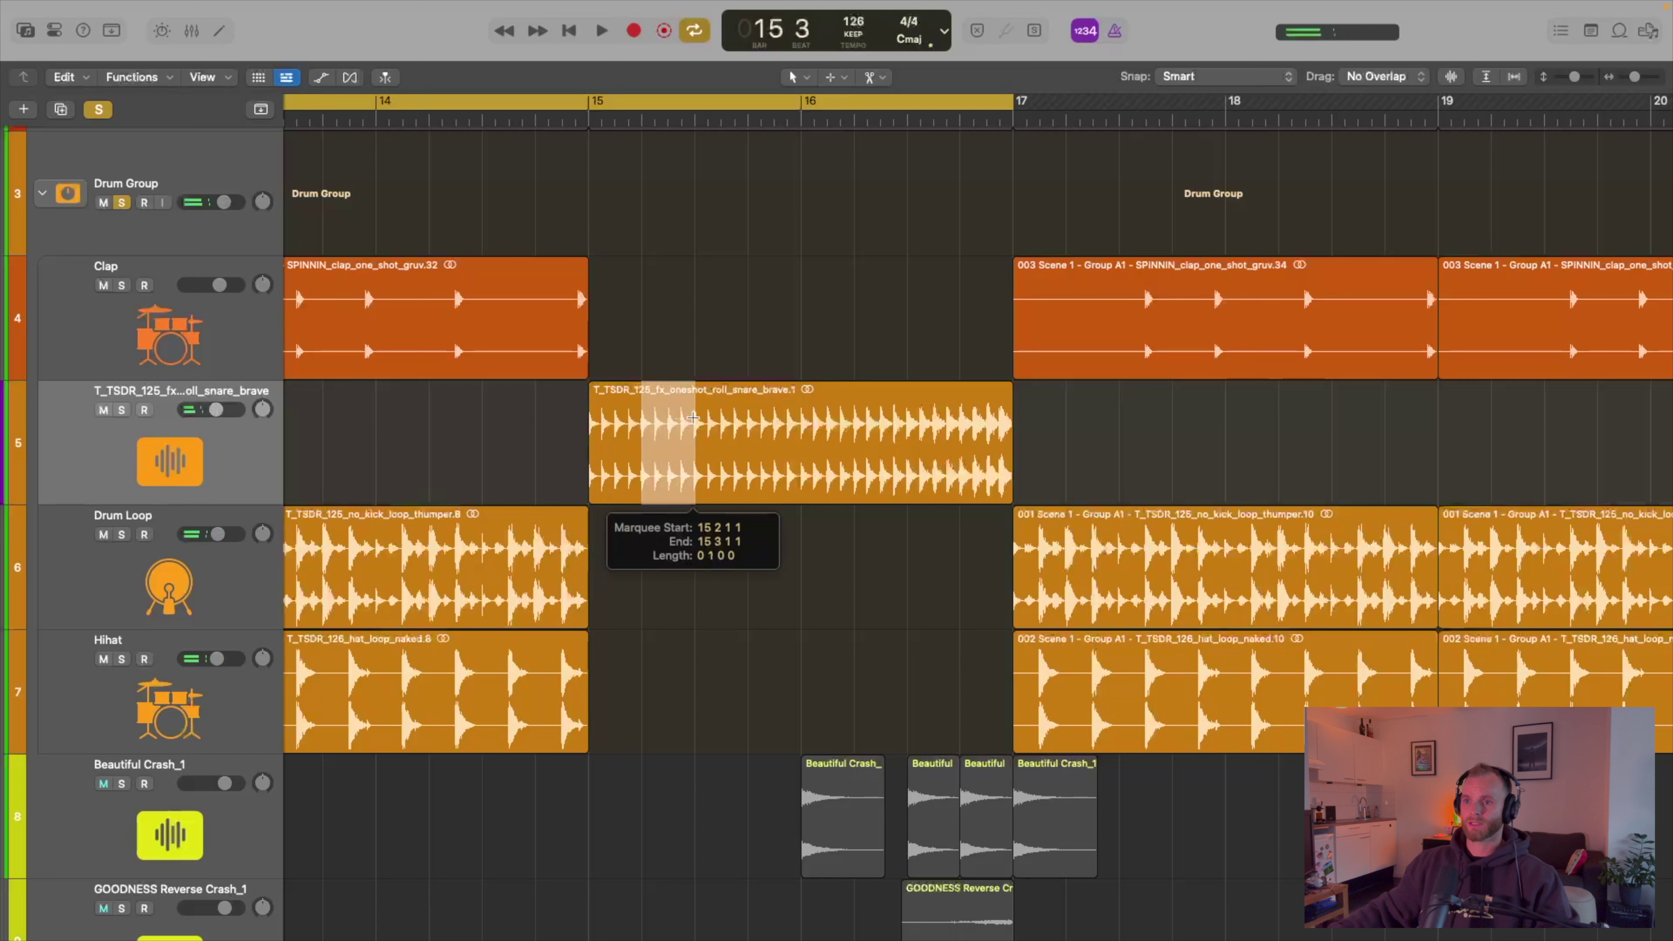
{"action": "left_click", "coordinate": [667, 424]}
{"action": "key", "text": "super+z"}
{"action": "left_click", "coordinate": [676, 361]}
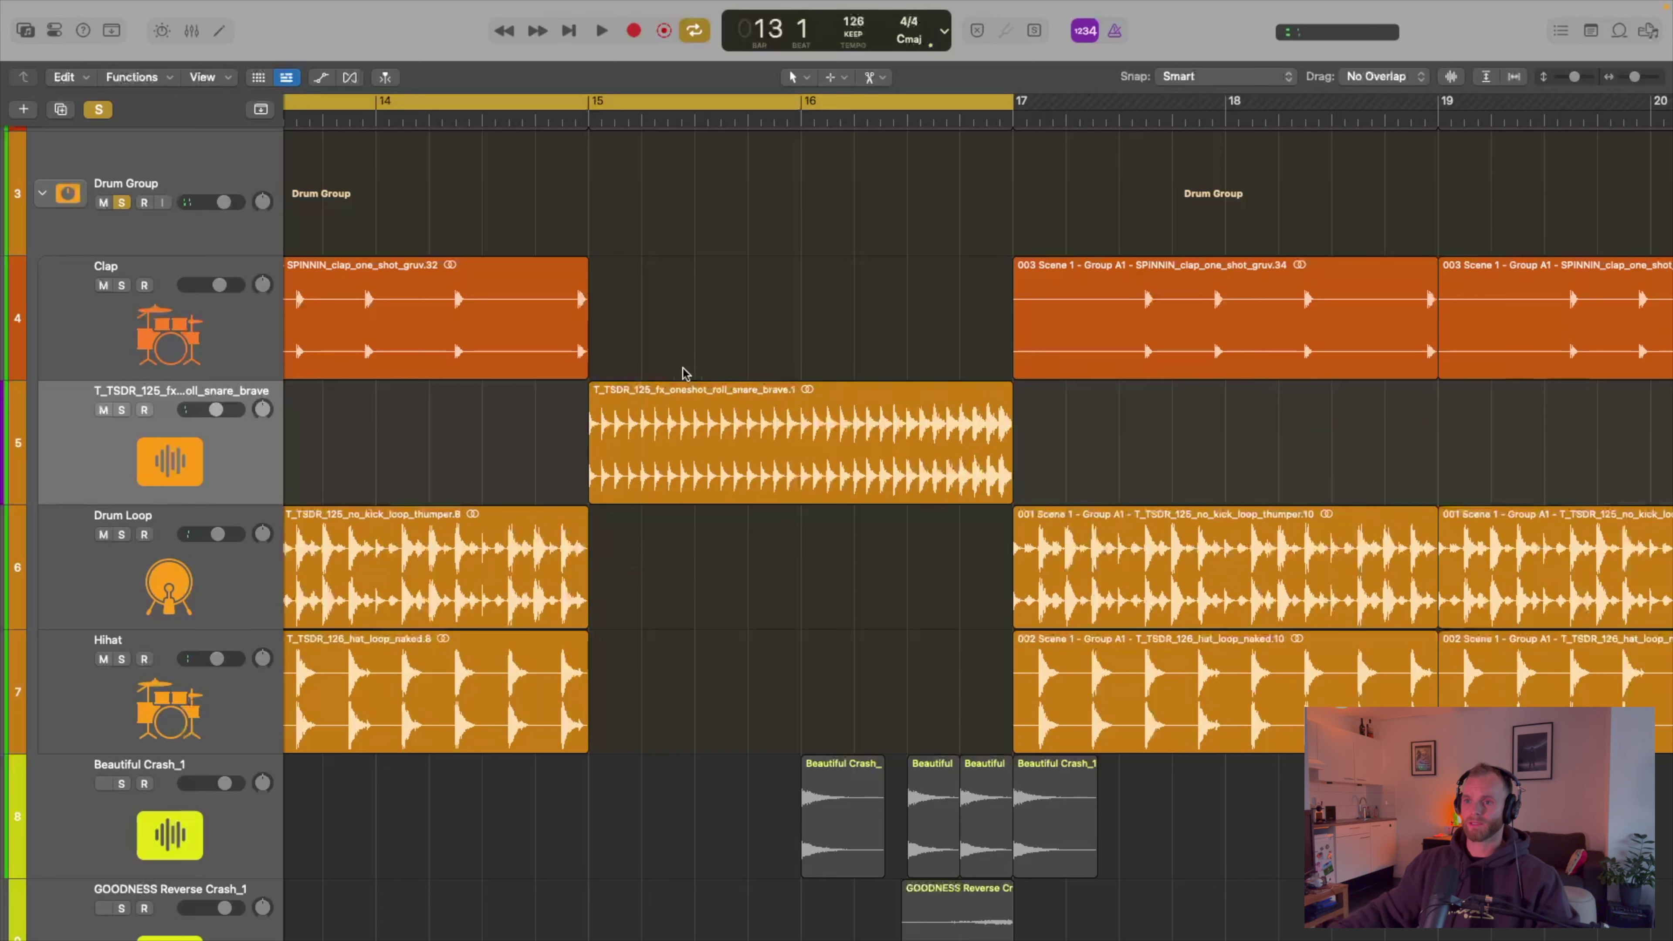
- Split out and mute the second and fourth beats of bar 15 in the snare roll
{"action": "left_click_drag", "start_coordinate": [699, 392], "coordinate": [642, 409]}
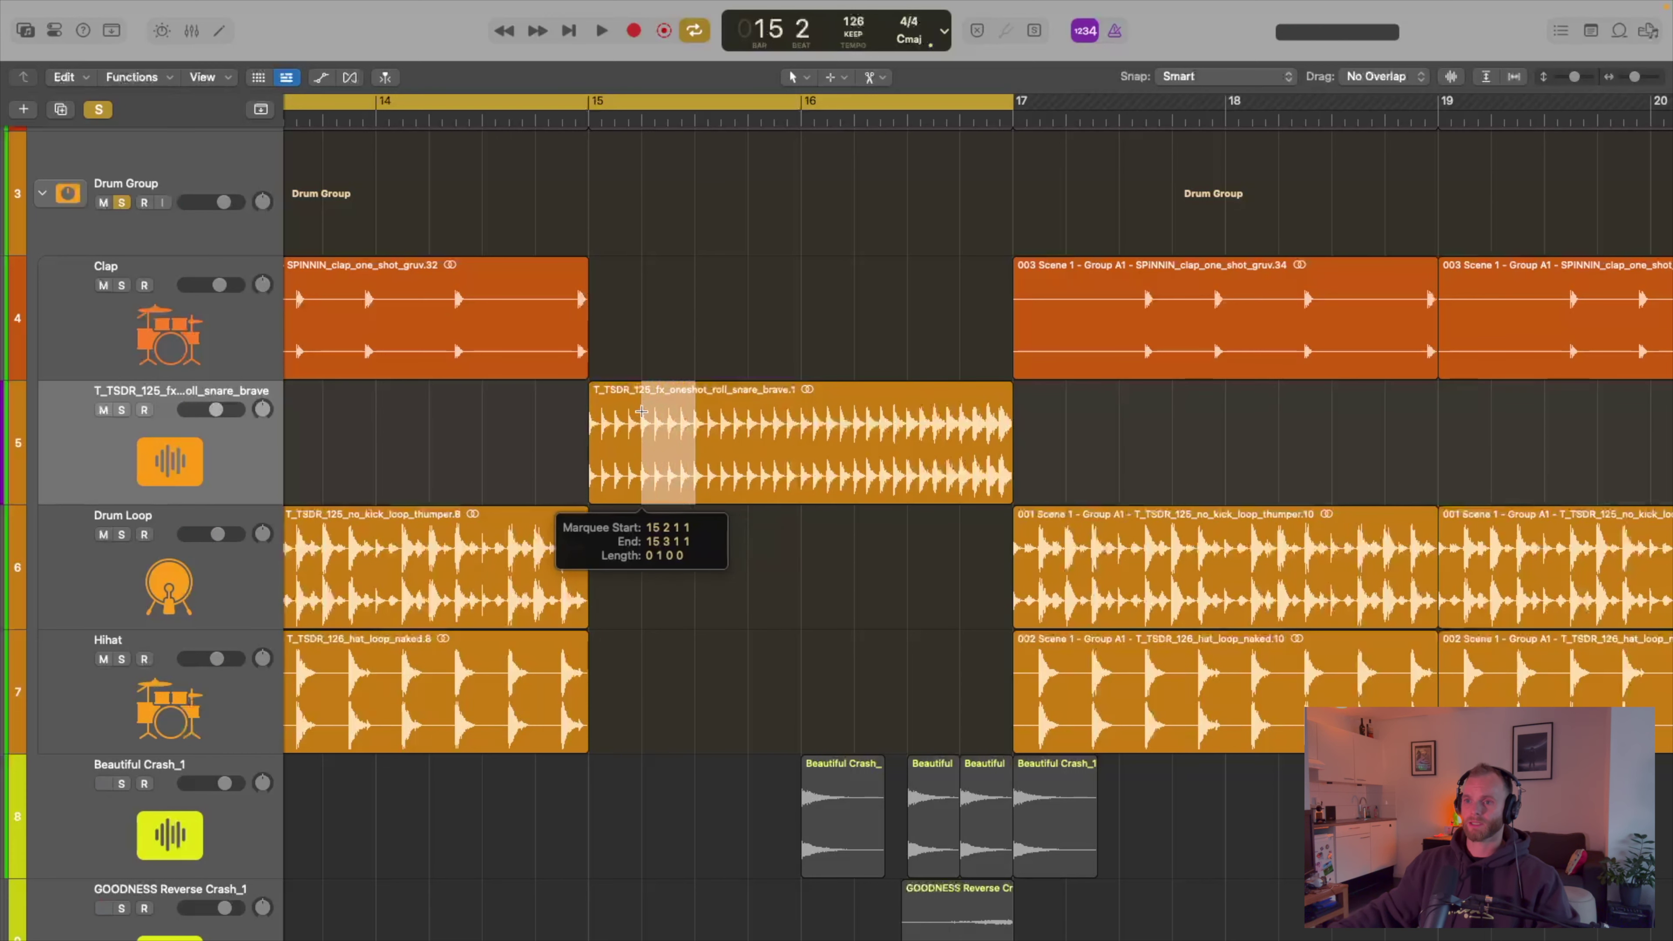
{"action": "left_click", "coordinate": [666, 414]}
{"action": "key", "text": "ctrl+m"}
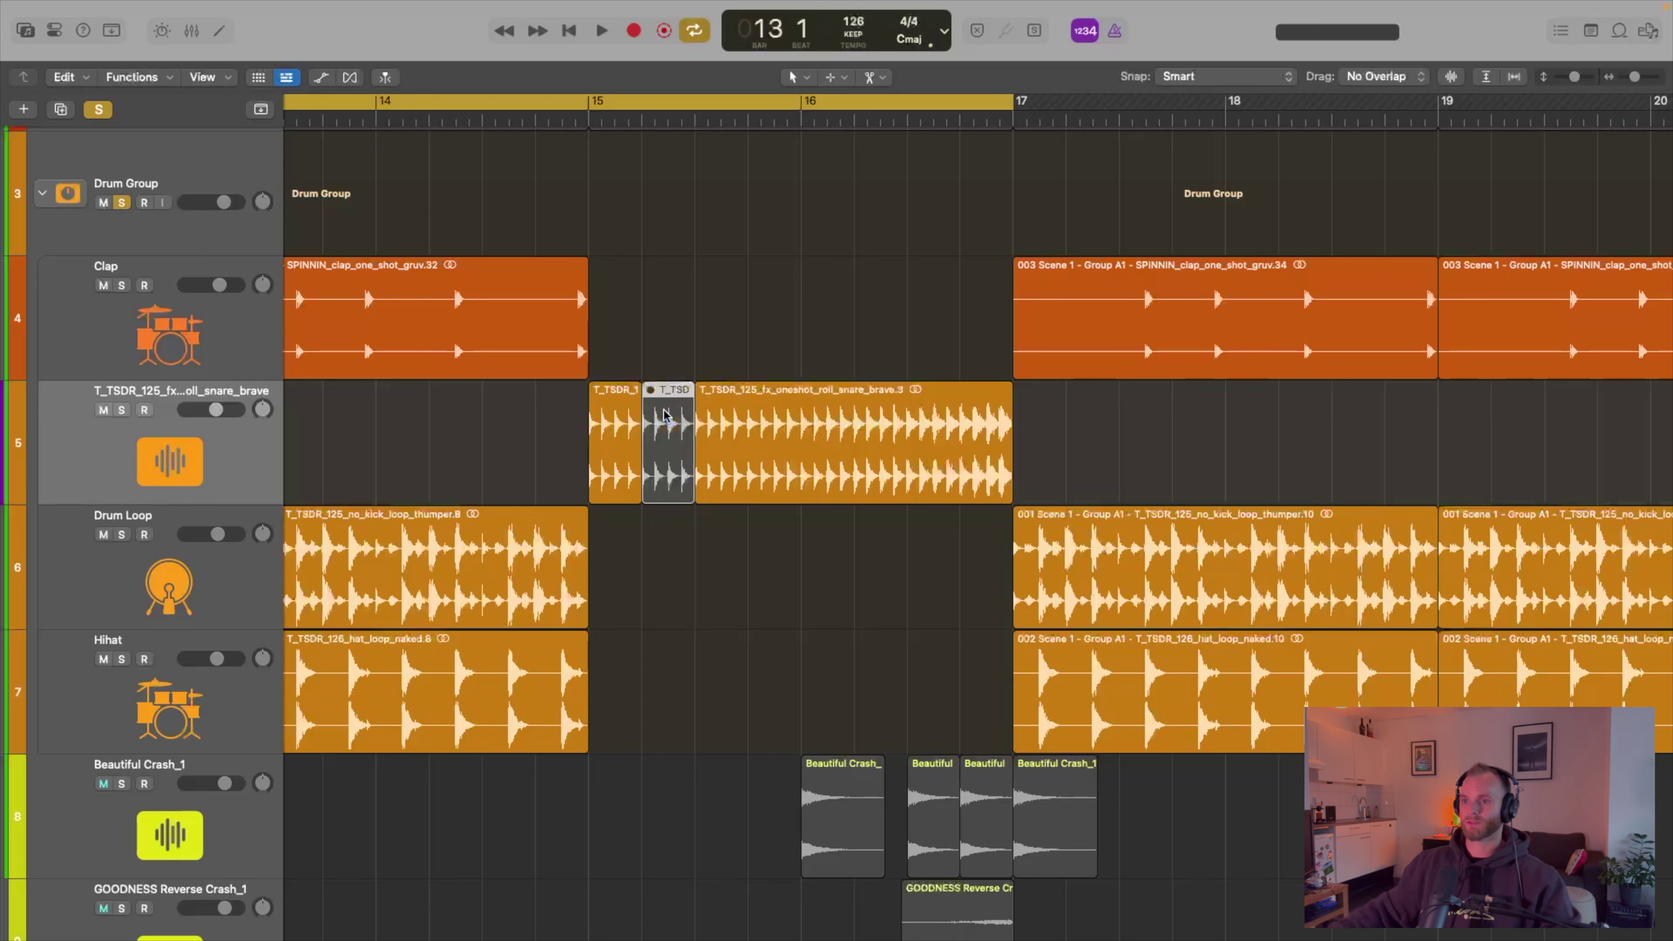
{"action": "left_click_drag", "start_coordinate": [748, 410], "coordinate": [792, 409]}
{"action": "left_click", "coordinate": [783, 414]}
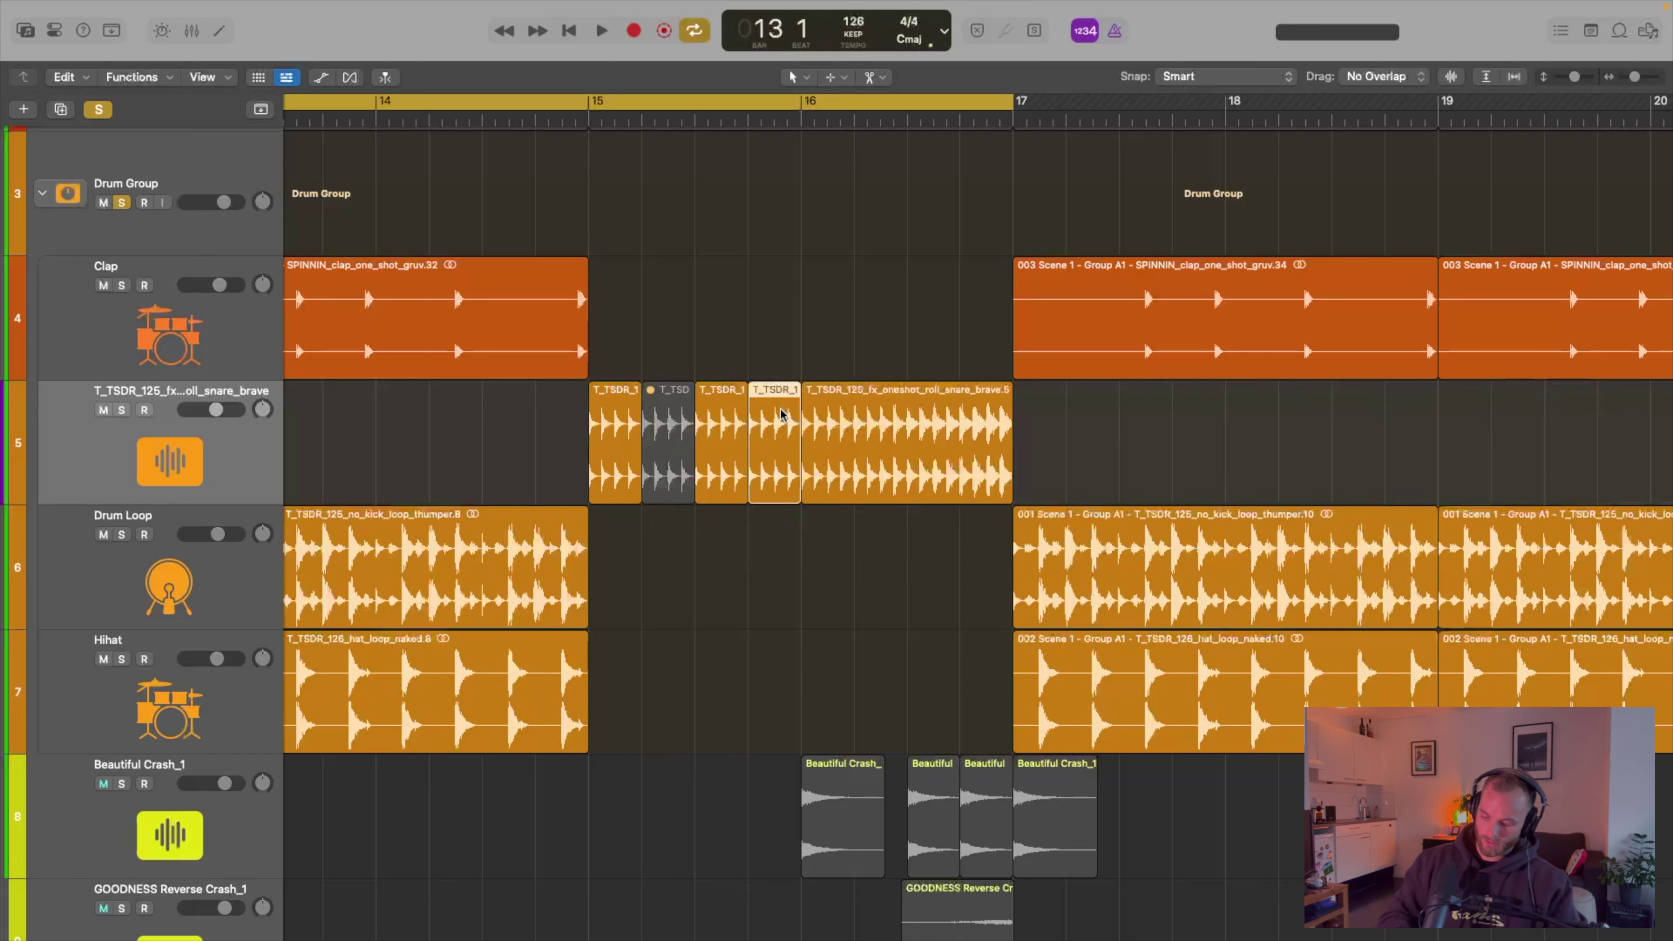
{"action": "key", "text": "ctrl+m"}
- Split the snare roll region at bar 16 beat 4 and start playback from there
{"action": "scroll", "coordinate": [953, 459], "scroll_direction": "down", "scroll_amount": 3}
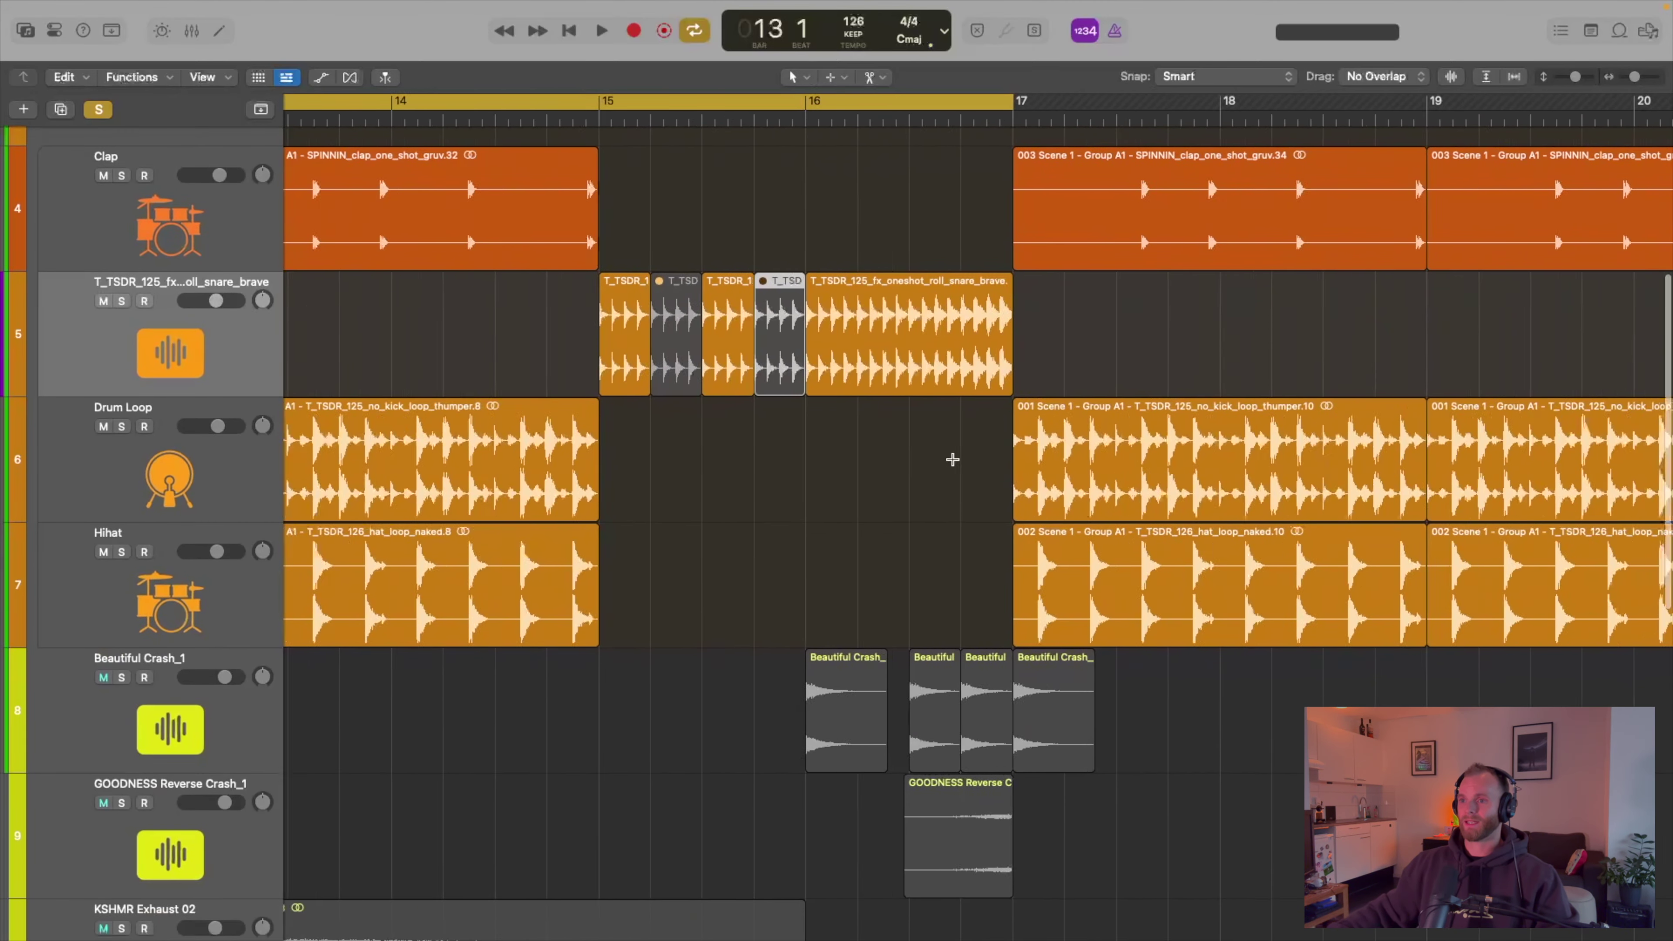
{"action": "scroll", "coordinate": [953, 460], "scroll_direction": "up", "scroll_amount": 5}
{"action": "left_click", "coordinate": [881, 231]}
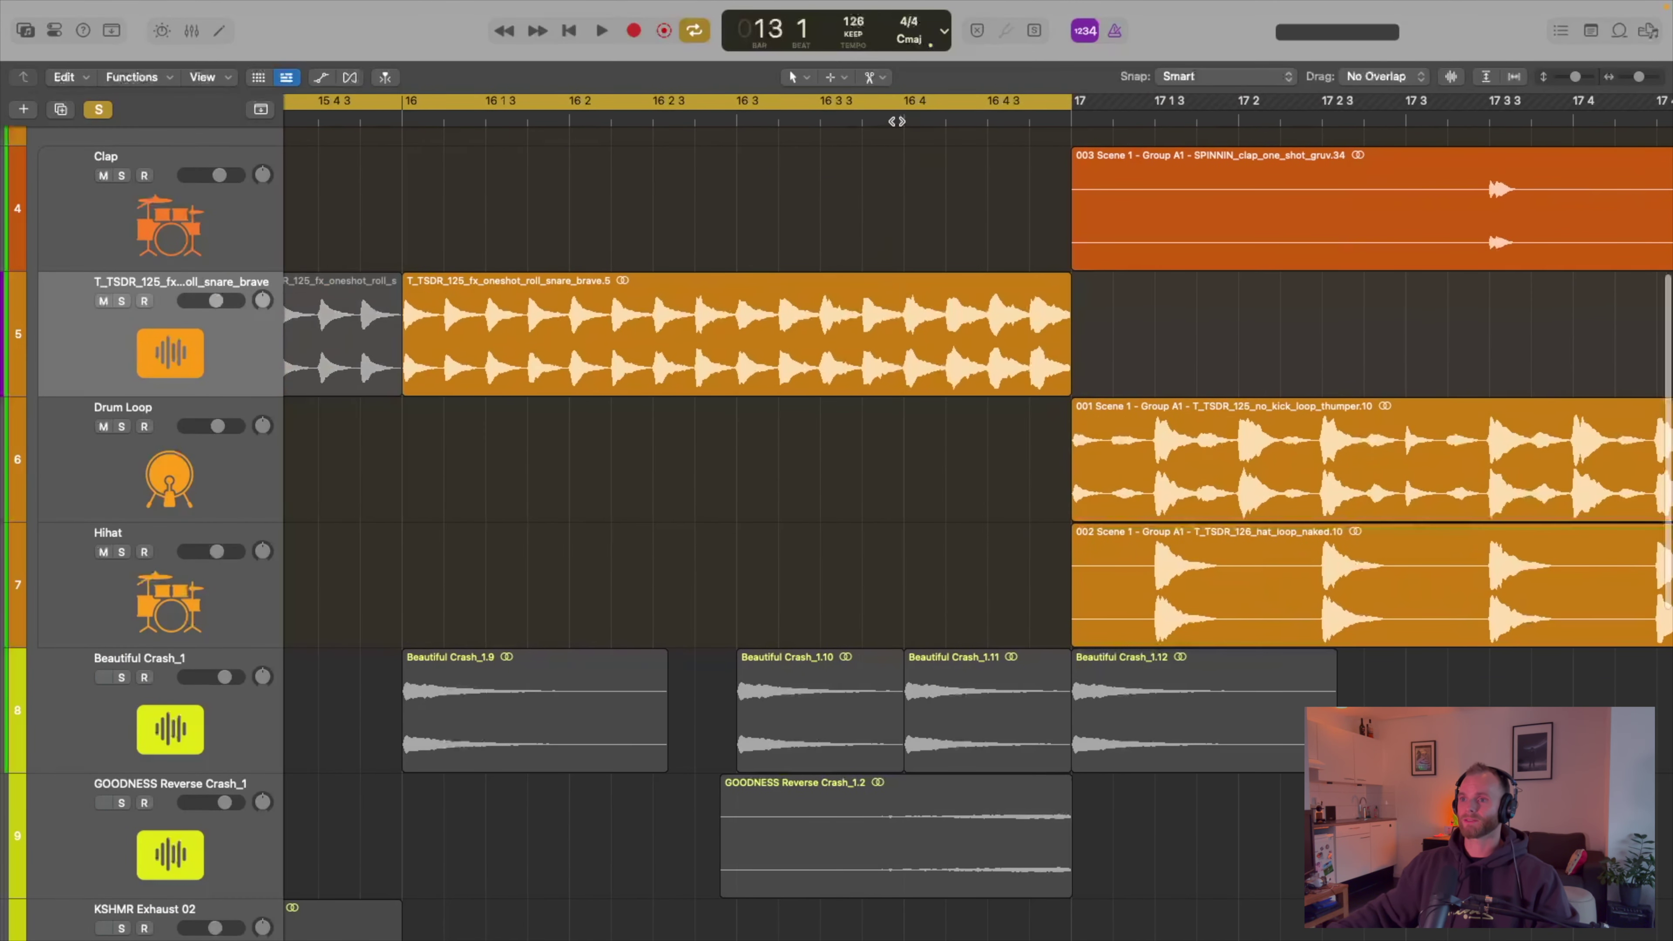
{"action": "left_click", "coordinate": [899, 119]}
{"action": "left_click", "coordinate": [940, 328]}
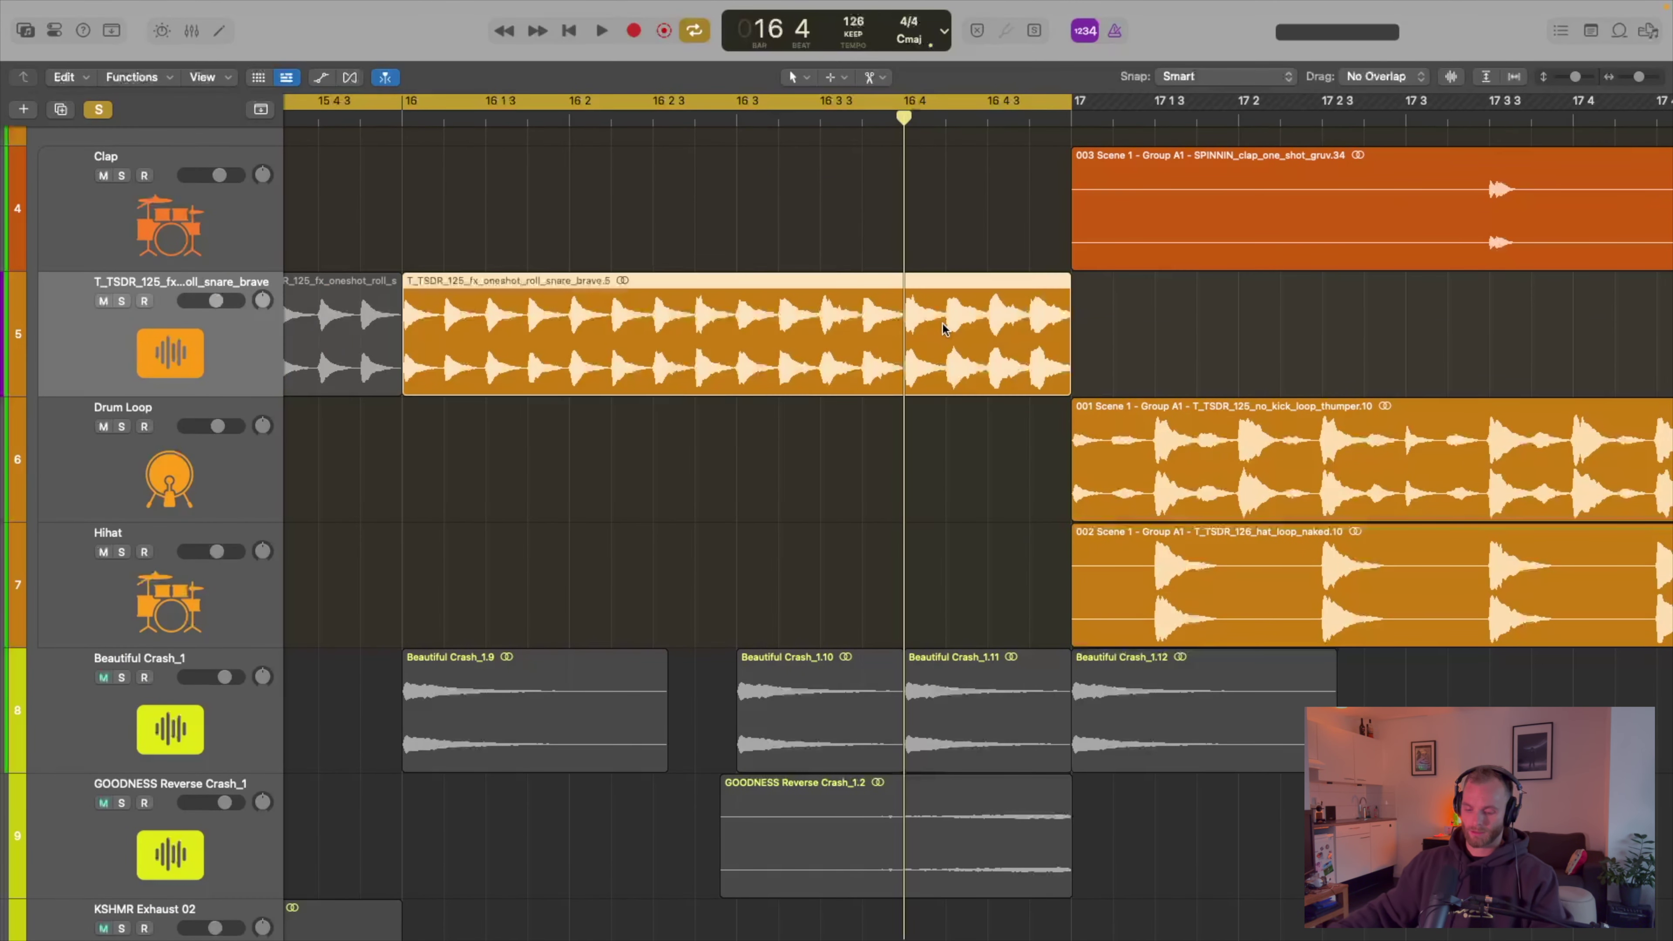
{"action": "key", "text": "super+t"}
{"action": "key", "text": "space"}
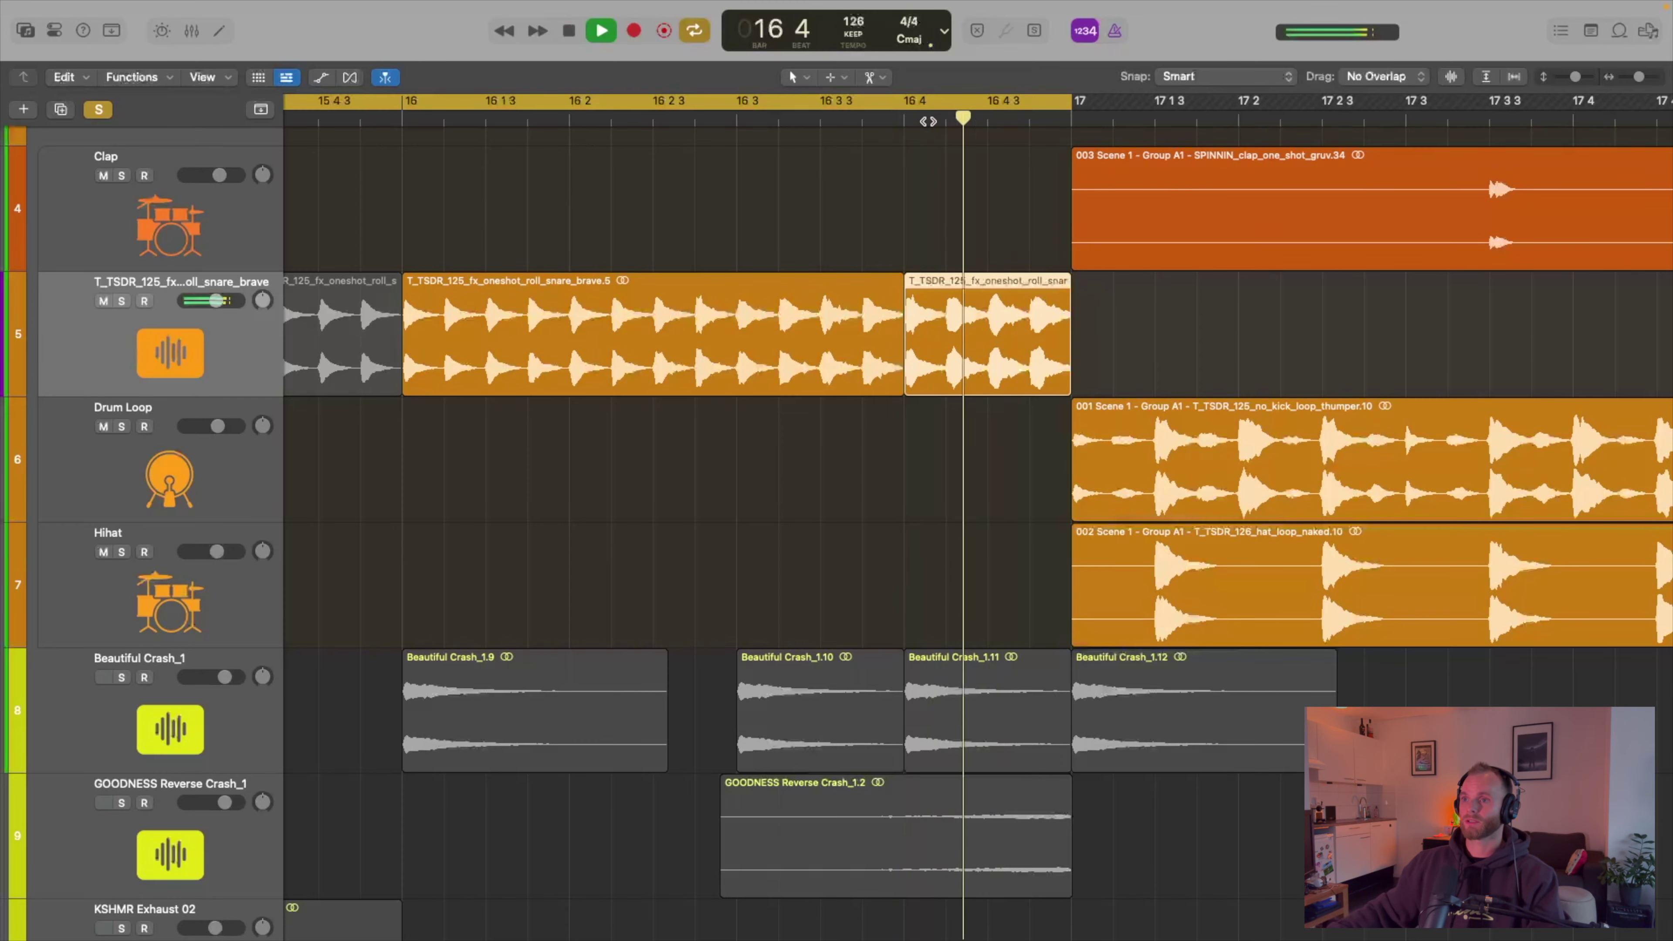
{"action": "key", "text": "b"}
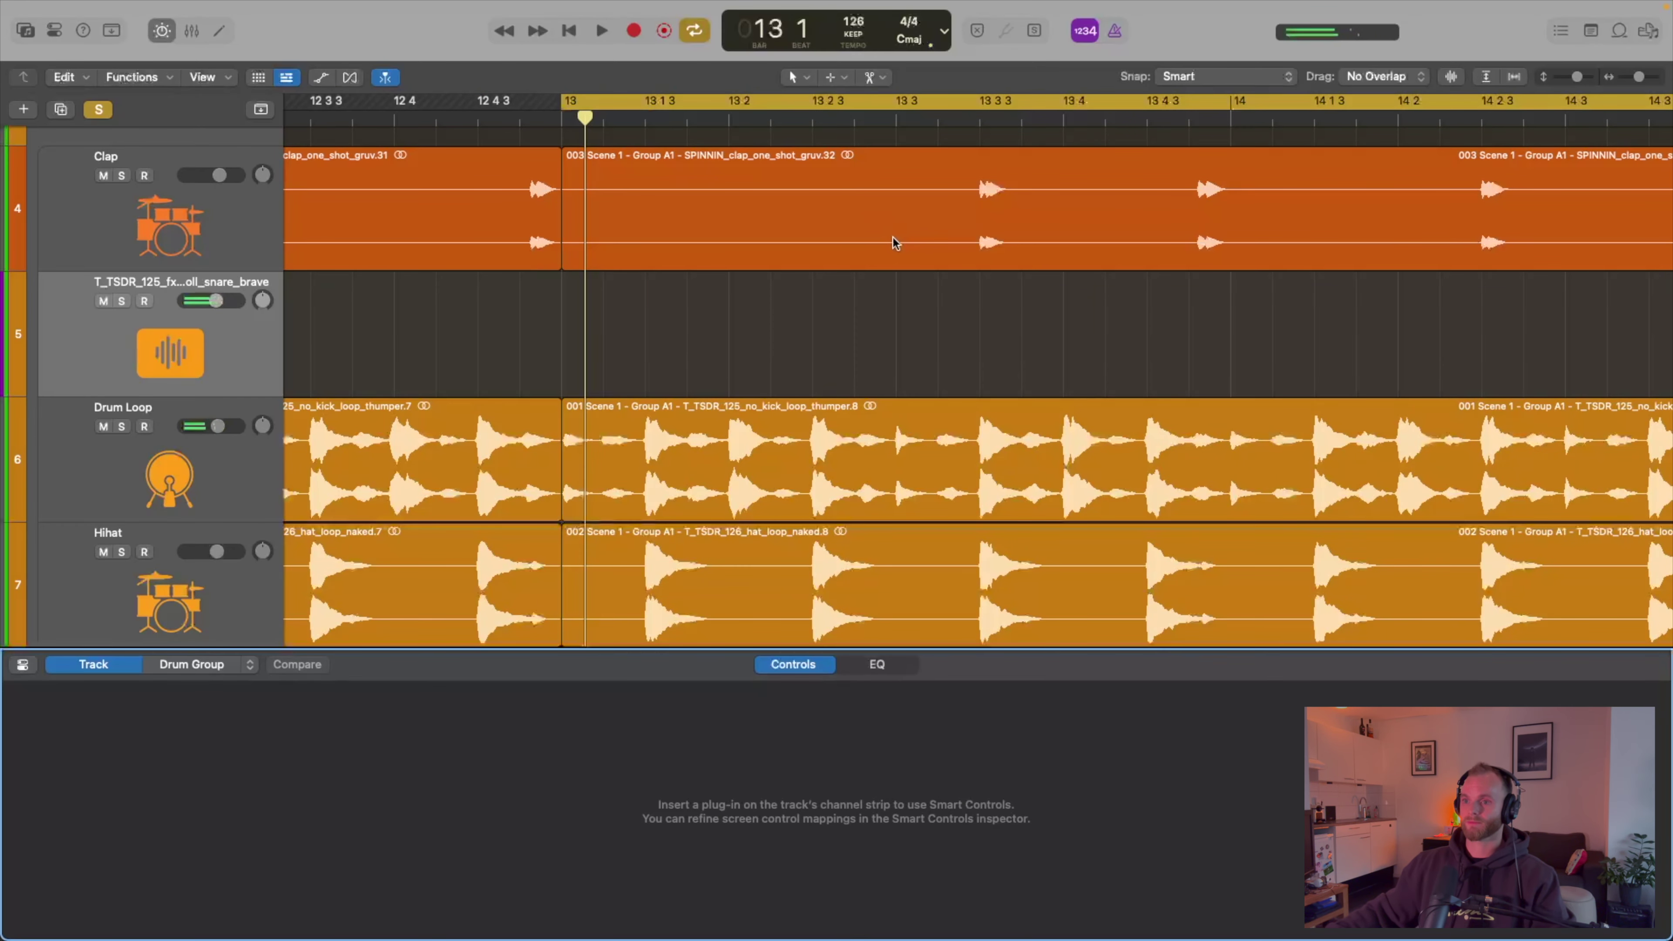
{"action": "key", "text": "b"}
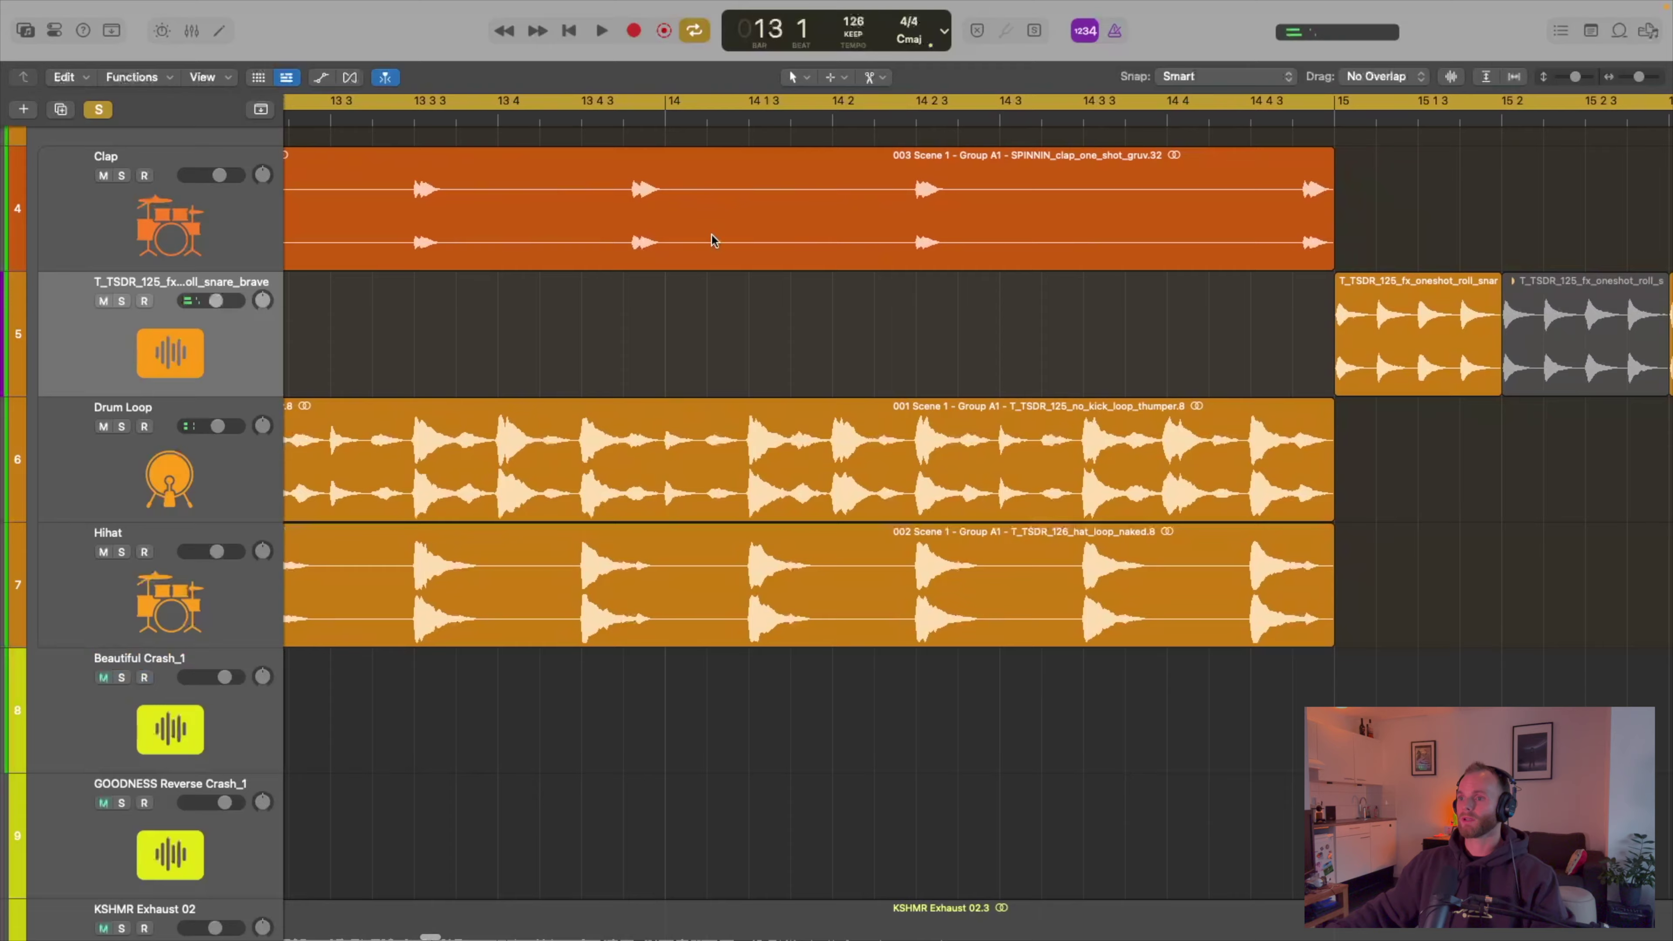
{"action": "scroll", "coordinate": [712, 240], "scroll_direction": "down", "scroll_amount": 2}
{"action": "scroll", "coordinate": [939, 456], "scroll_direction": "left", "scroll_amount": 3}
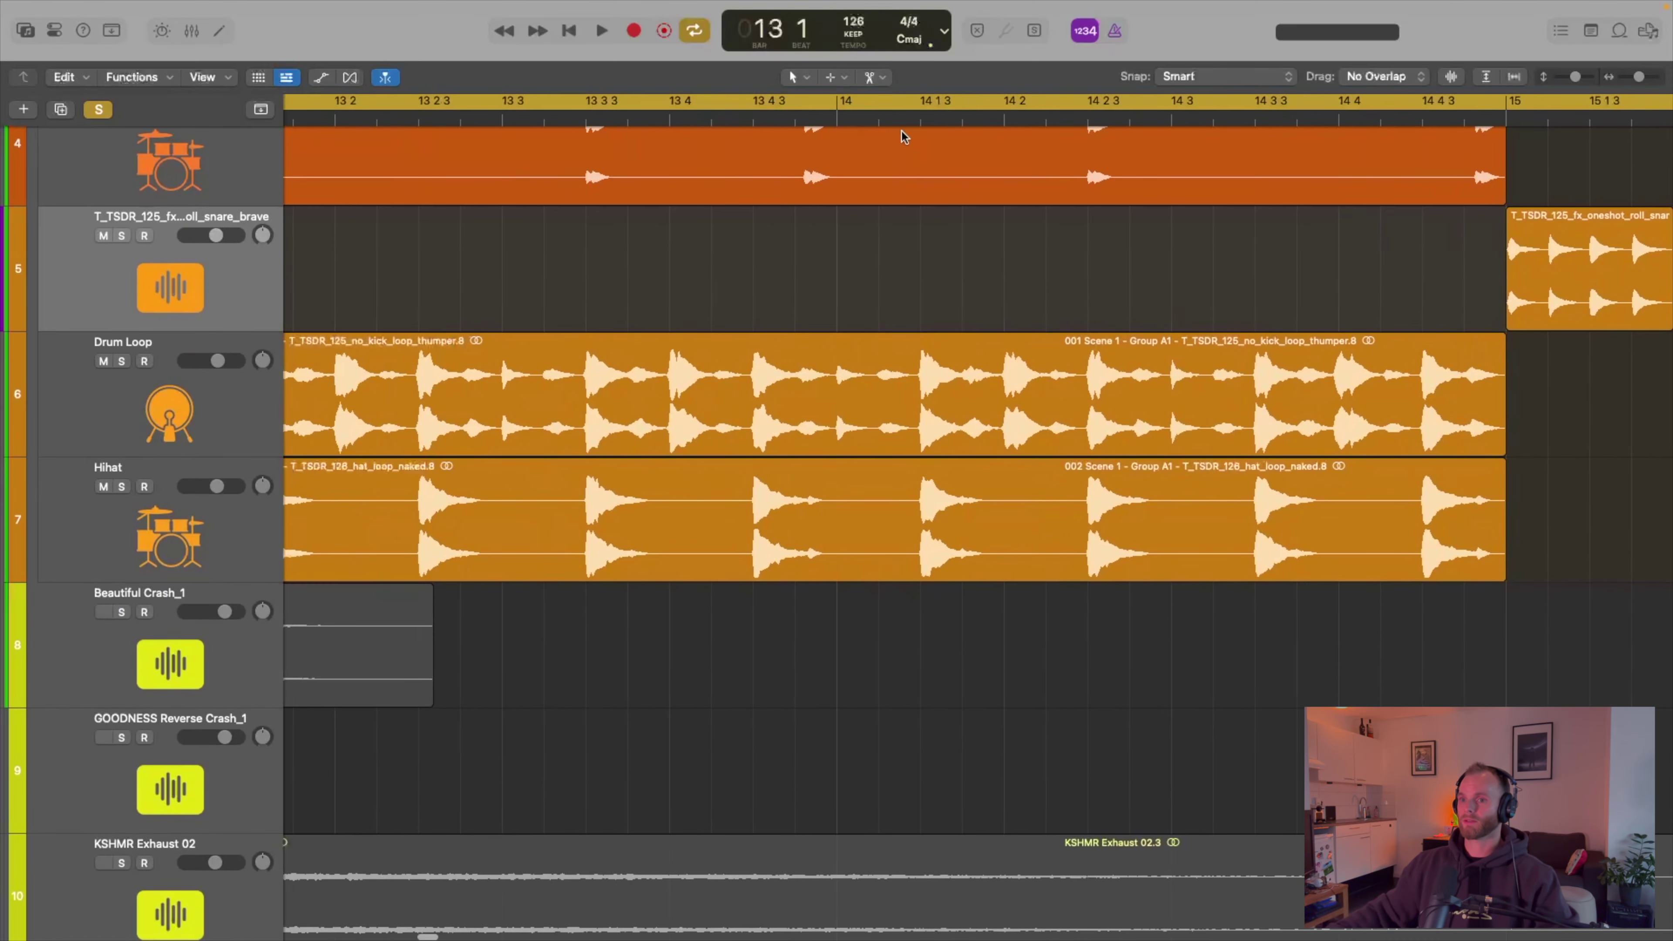
{"action": "scroll", "coordinate": [915, 155], "scroll_direction": "up", "scroll_amount": 2}
{"action": "scroll", "coordinate": [918, 165], "scroll_direction": "down", "scroll_amount": 3}
{"action": "scroll", "coordinate": [915, 178], "scroll_direction": "up", "scroll_amount": 8}
{"action": "scroll", "coordinate": [914, 185], "scroll_direction": "down", "scroll_amount": 6}
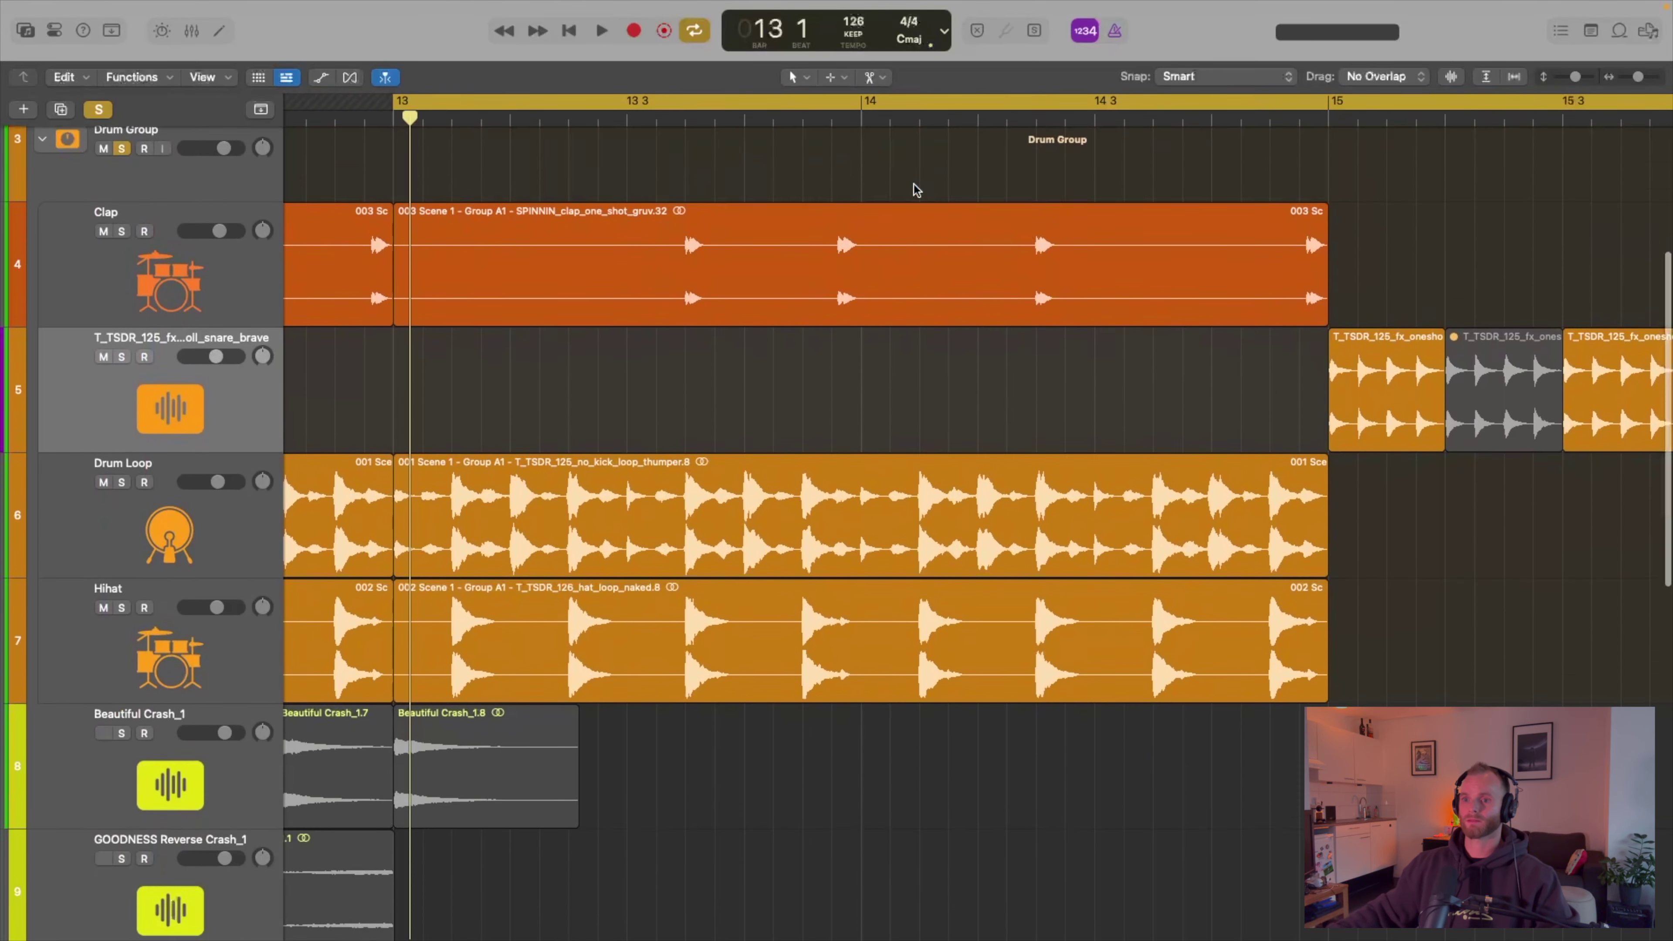
{"action": "scroll", "coordinate": [914, 185], "scroll_direction": "down", "scroll_amount": 2}
{"action": "scroll", "coordinate": [886, 201], "scroll_direction": "left", "scroll_amount": 3}
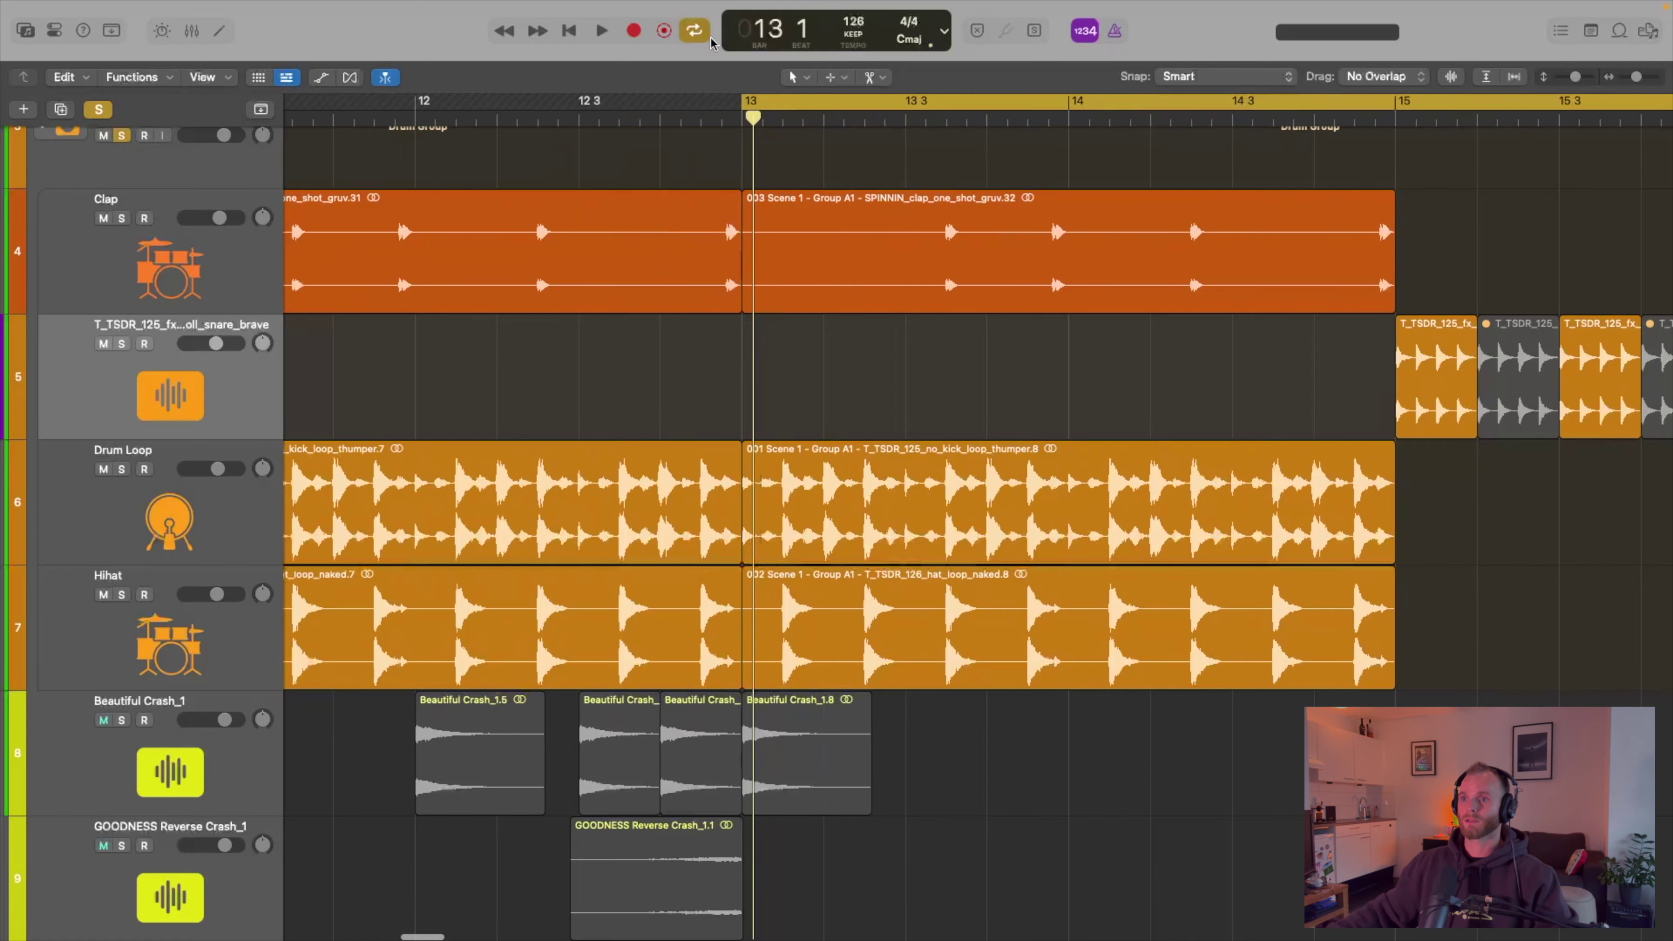
{"action": "scroll", "coordinate": [1094, 262], "scroll_direction": "left", "scroll_amount": 1}
{"action": "scroll", "coordinate": [1083, 262], "scroll_direction": "up", "scroll_amount": 1}
{"action": "scroll", "coordinate": [1083, 261], "scroll_direction": "down", "scroll_amount": 6}
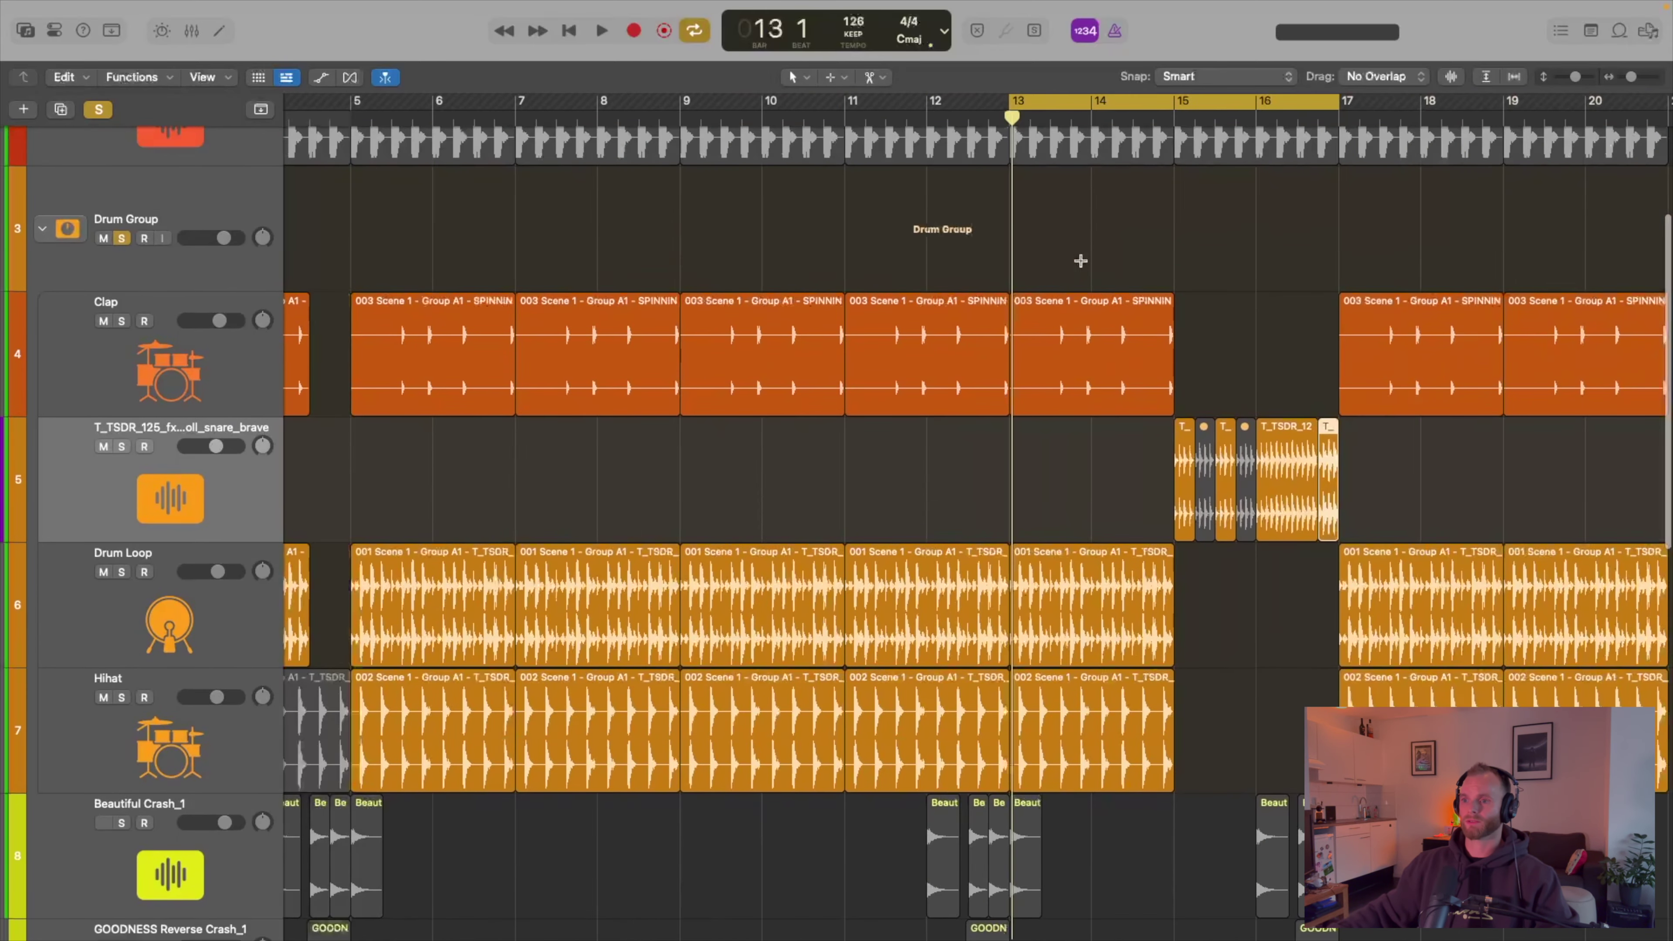
- Trim the end of the snare roll's final slice to 16 4 2, leaving a gap before bar 17
{"action": "scroll", "coordinate": [975, 356], "scroll_direction": "up", "scroll_amount": 5}
{"action": "scroll", "coordinate": [975, 356], "scroll_direction": "down", "scroll_amount": 4}
{"action": "scroll", "coordinate": [1120, 309], "scroll_direction": "up", "scroll_amount": 3}
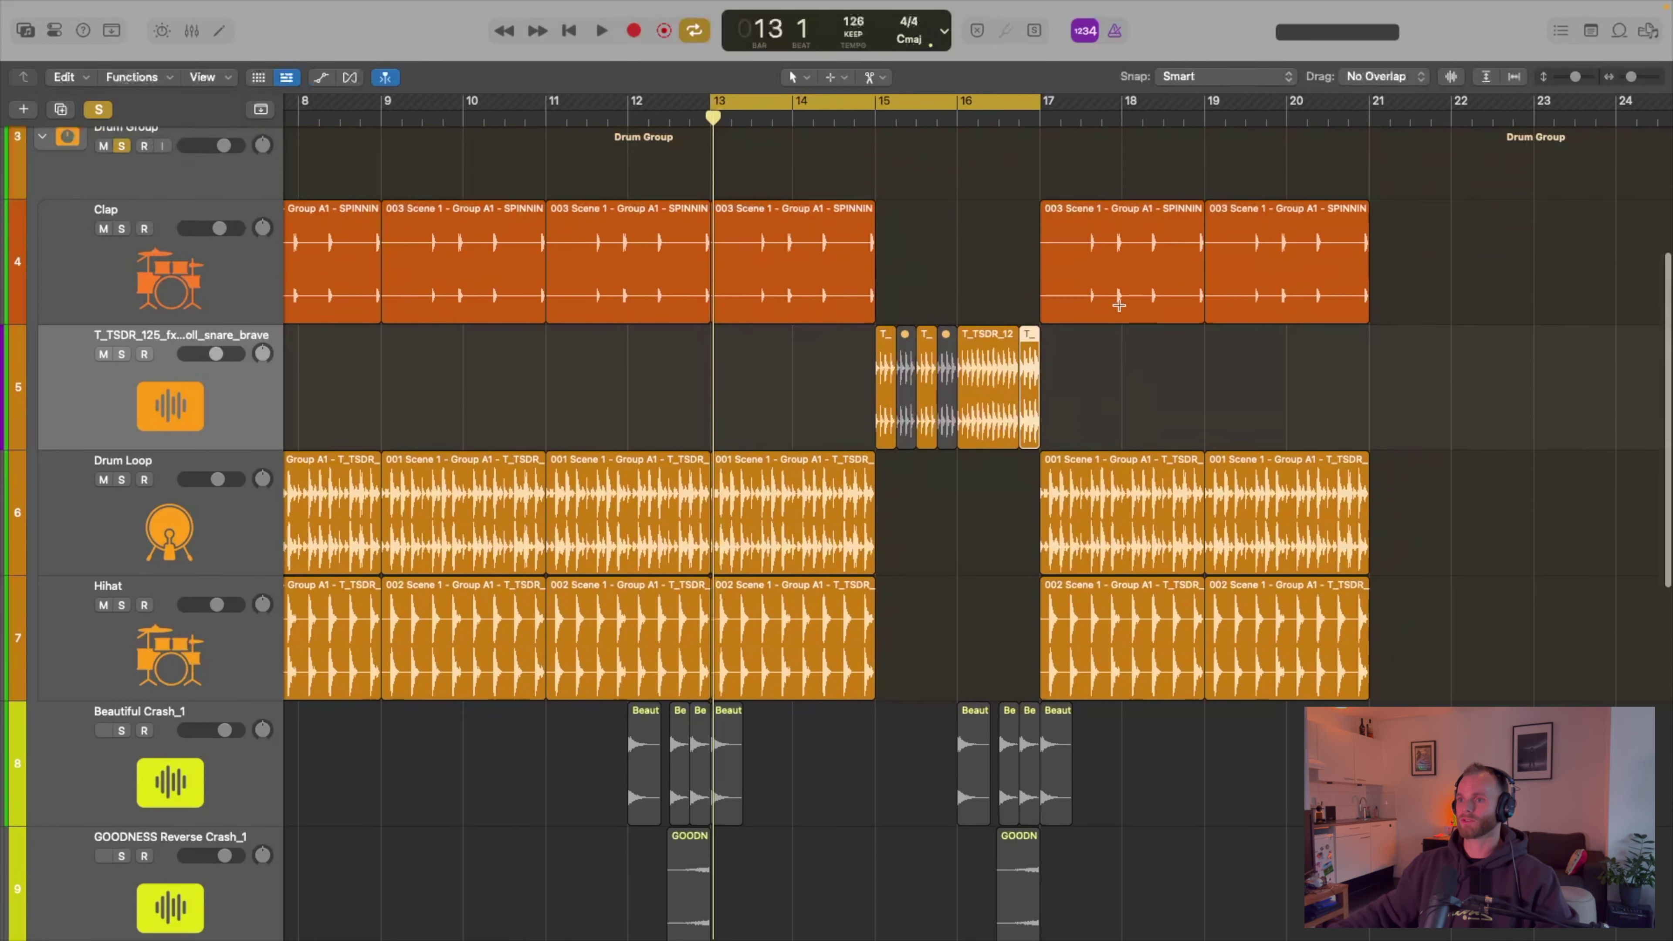
{"action": "scroll", "coordinate": [1120, 310], "scroll_direction": "up", "scroll_amount": 3}
{"action": "scroll", "coordinate": [1120, 310], "scroll_direction": "up", "scroll_amount": 2}
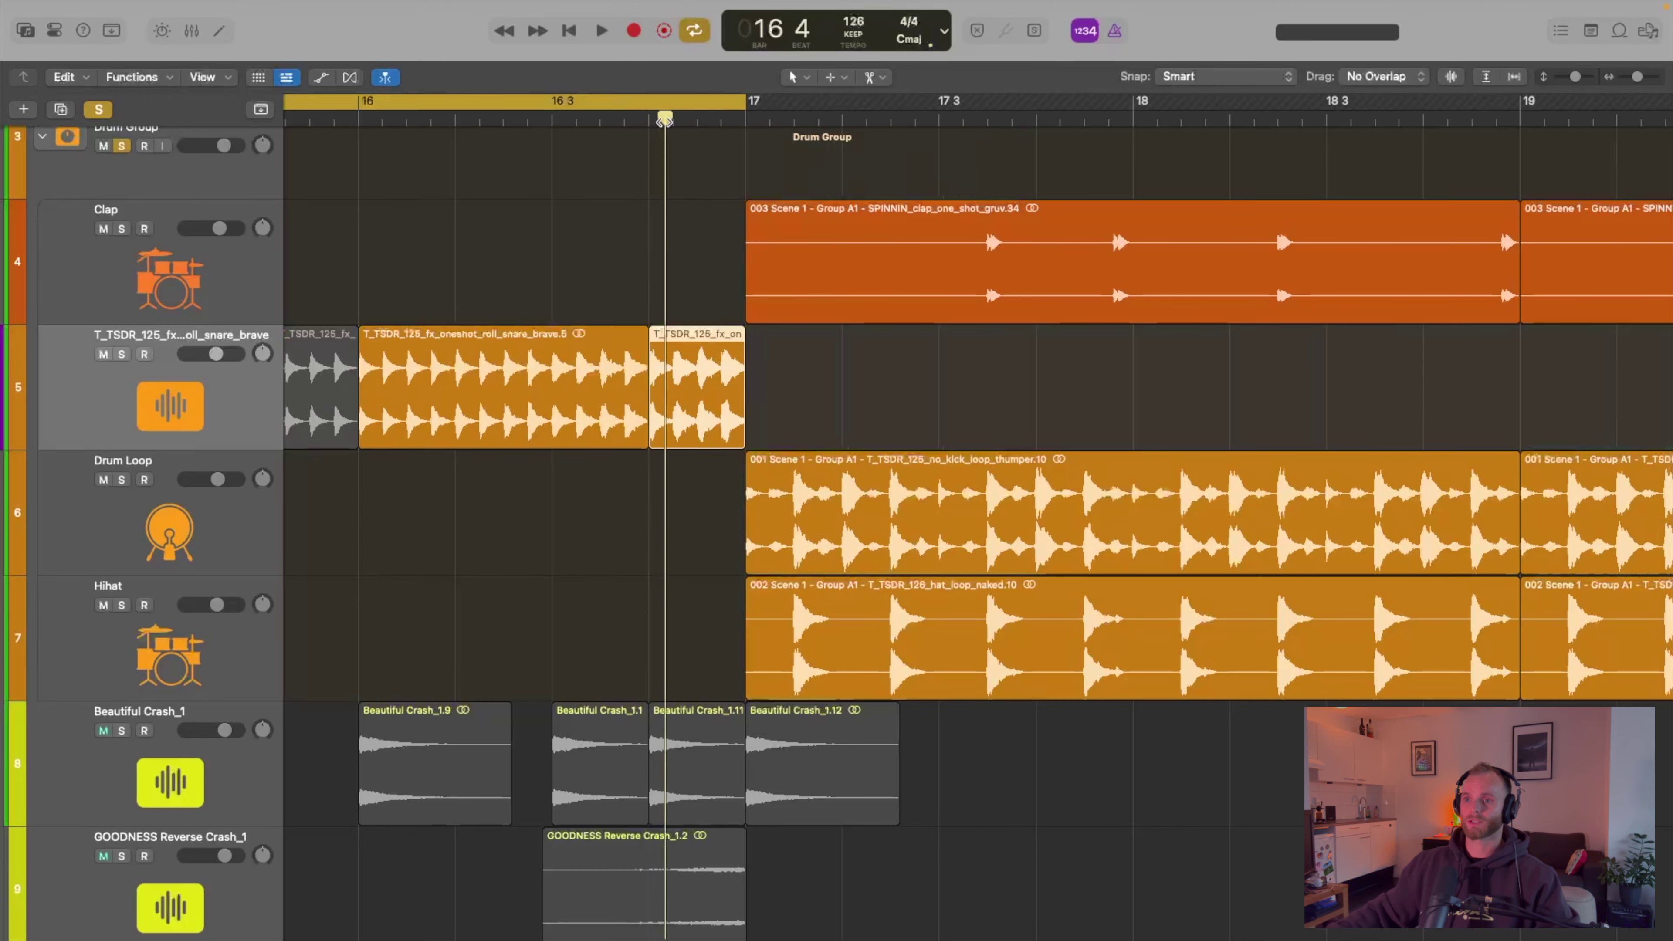
{"action": "key", "text": "alt+]"}
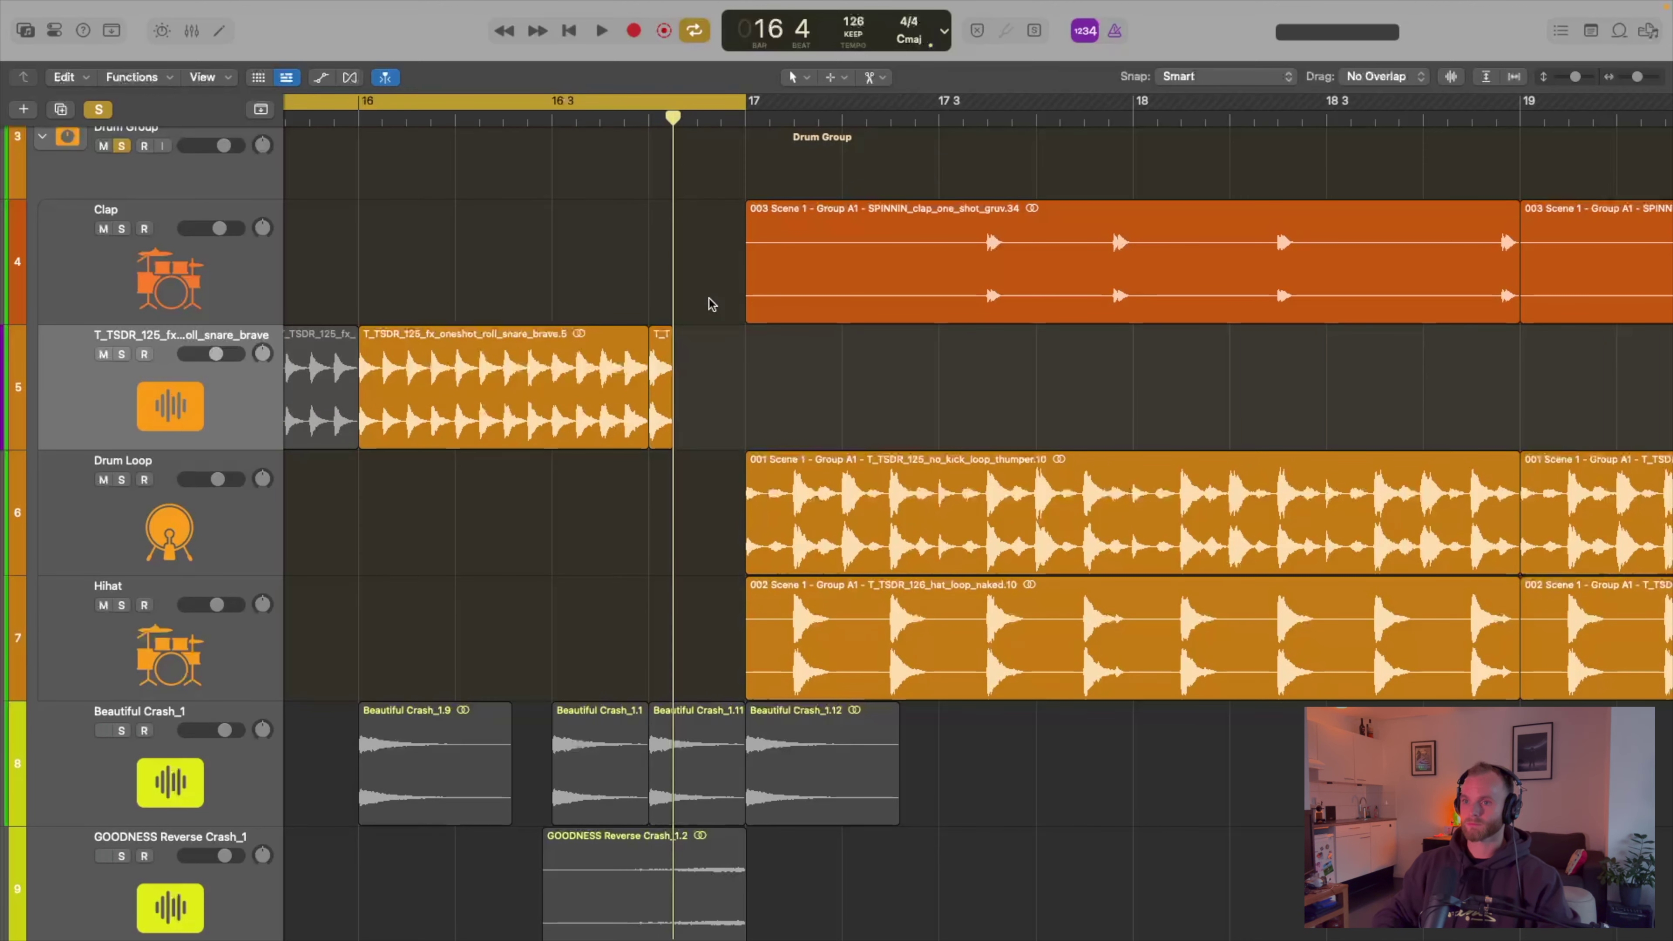
{"action": "key", "text": "super+Right"}
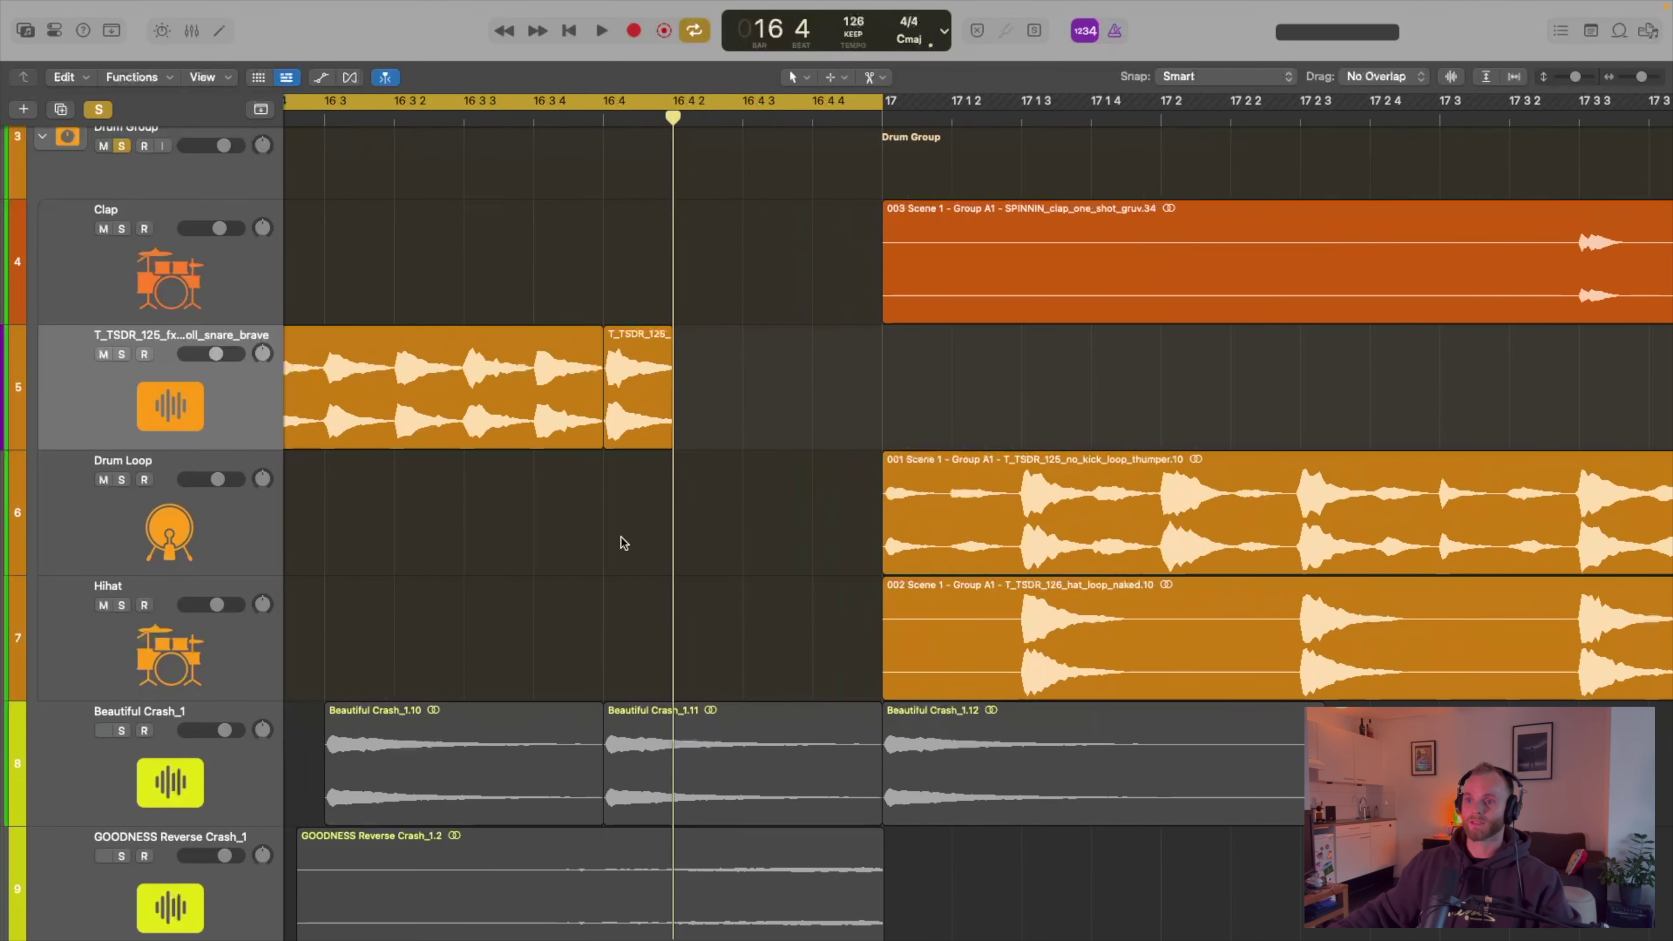
- Delete the snare roll's final slice at bar 16 beat 4
{"action": "left_click_drag", "start_coordinate": [601, 121], "coordinate": [637, 120]}
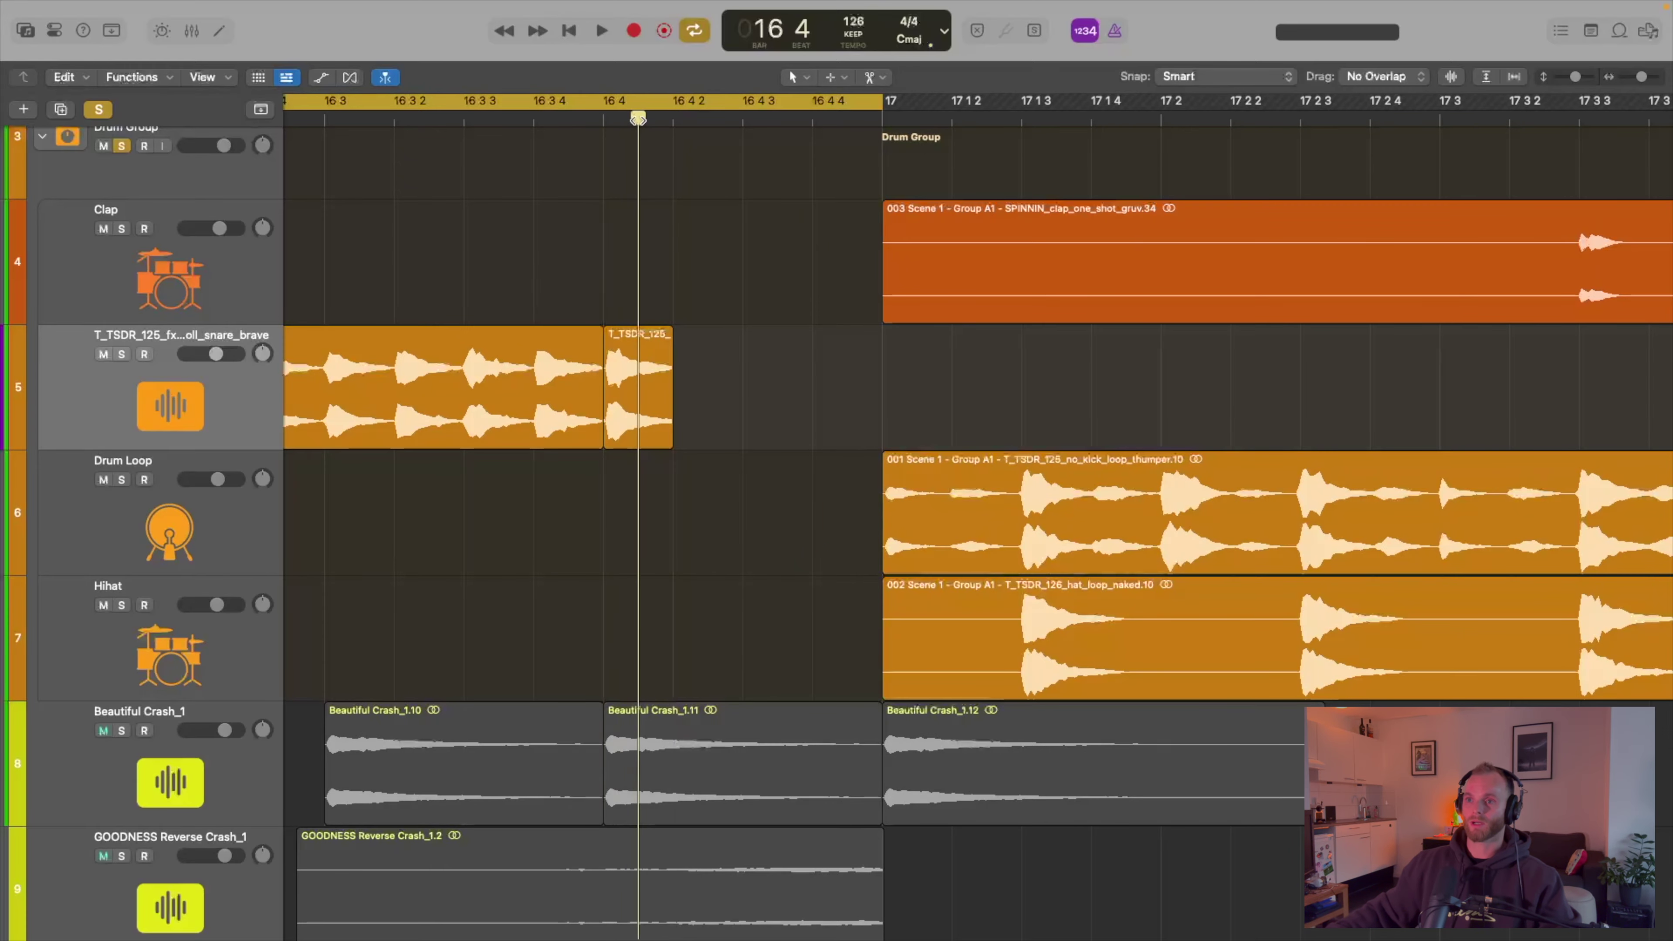
{"action": "left_click_drag", "start_coordinate": [692, 211], "coordinate": [642, 353]}
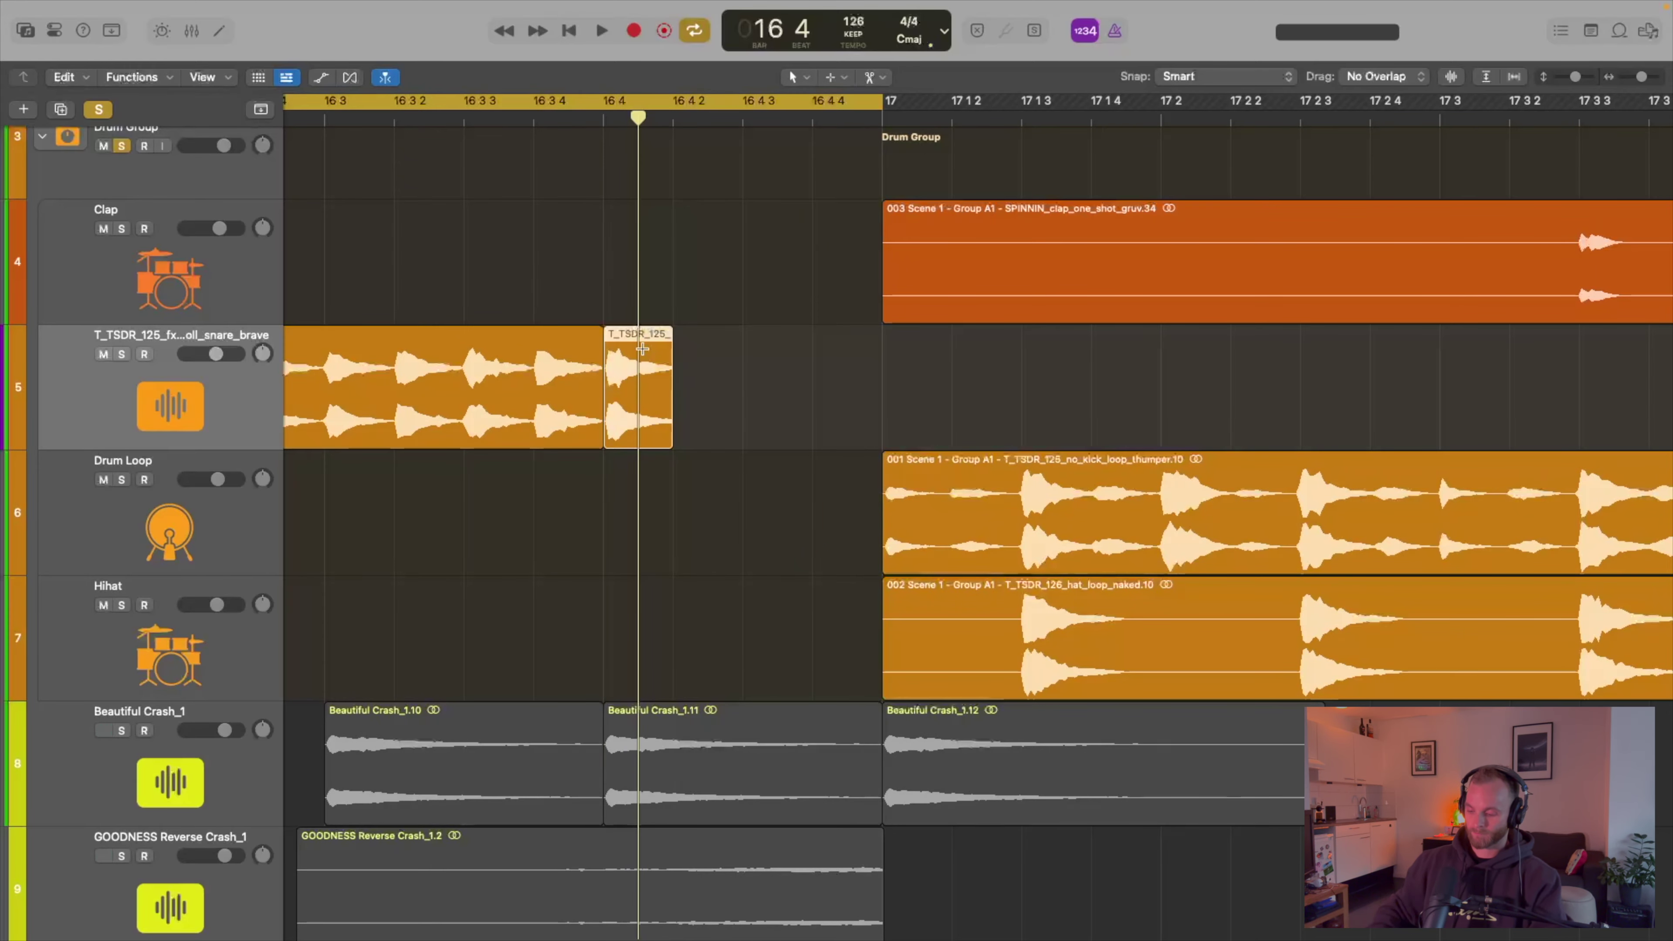
{"action": "key", "text": "Delete"}
{"action": "key", "text": "z"}
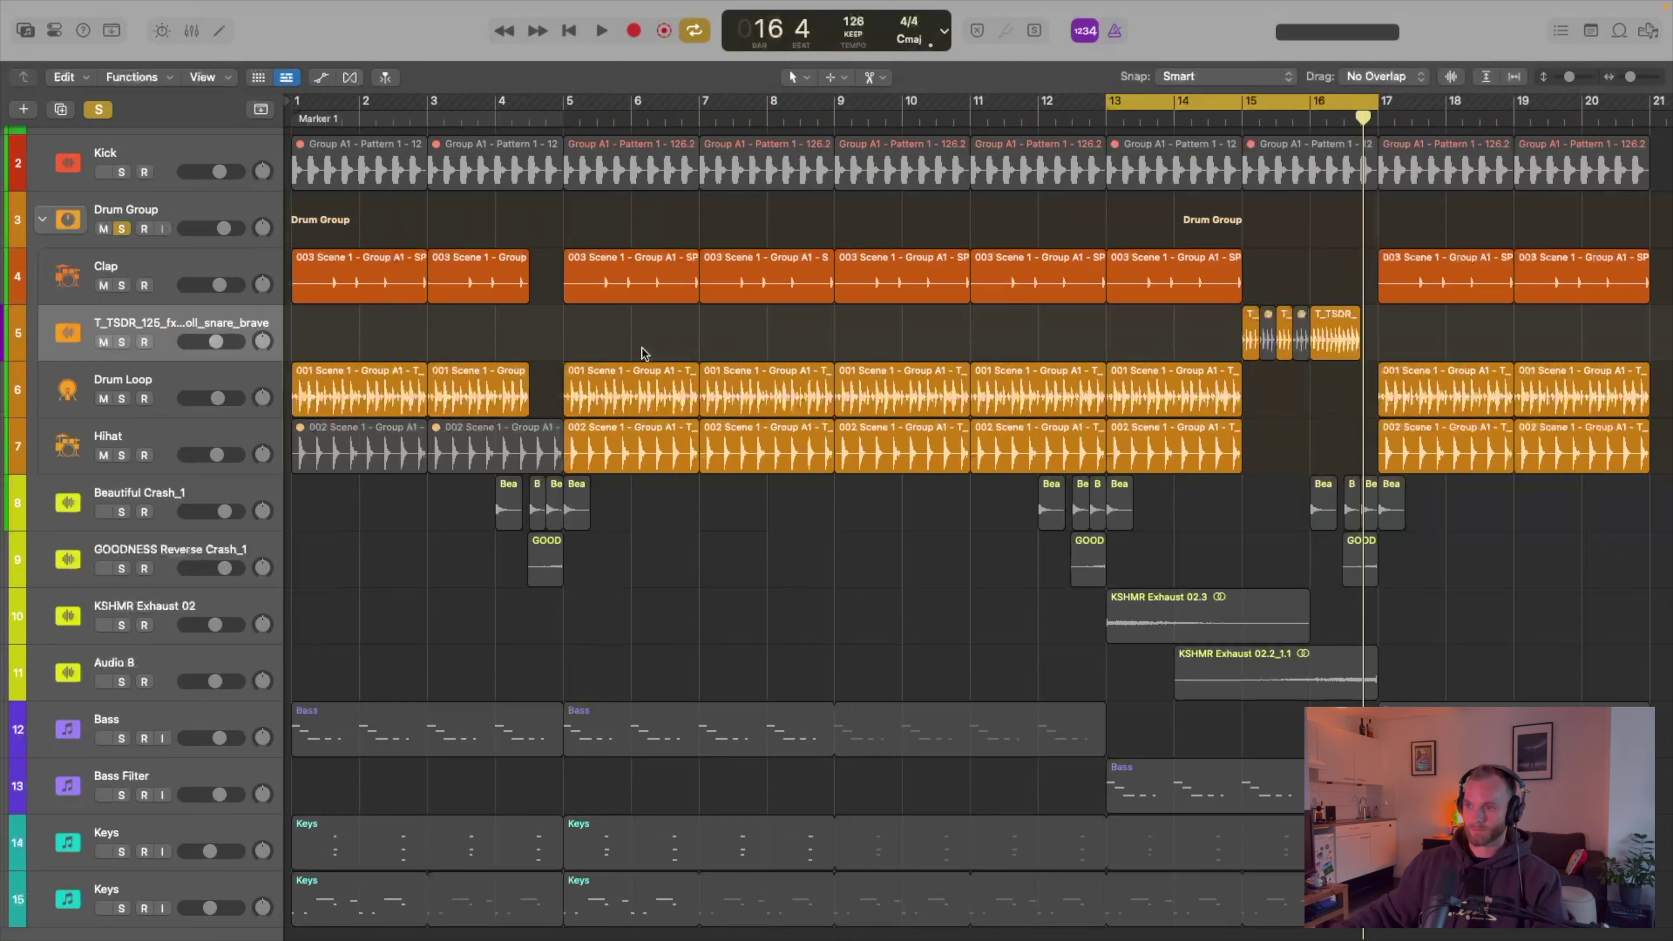
- Repeat the very short snare slice at bar 16 beat 4 four times back to back
{"action": "scroll", "coordinate": [776, 371], "scroll_direction": "up", "scroll_amount": 8}
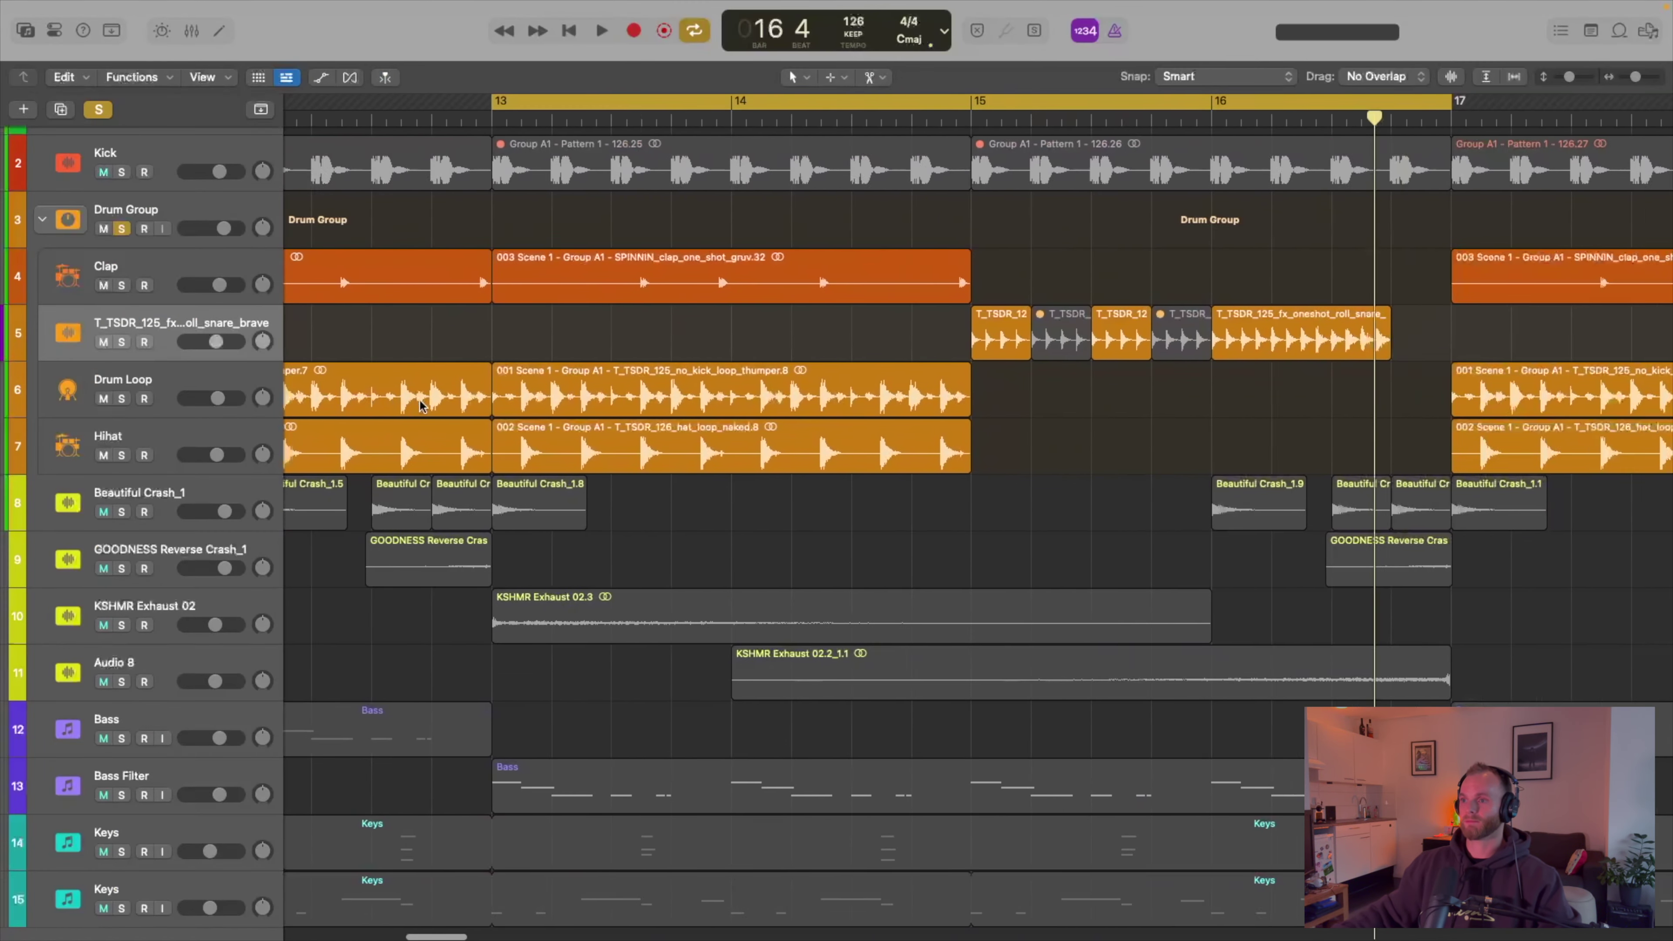
{"action": "scroll", "coordinate": [672, 534], "scroll_direction": "up", "scroll_amount": 4}
{"action": "scroll", "coordinate": [682, 531], "scroll_direction": "up", "scroll_amount": 5}
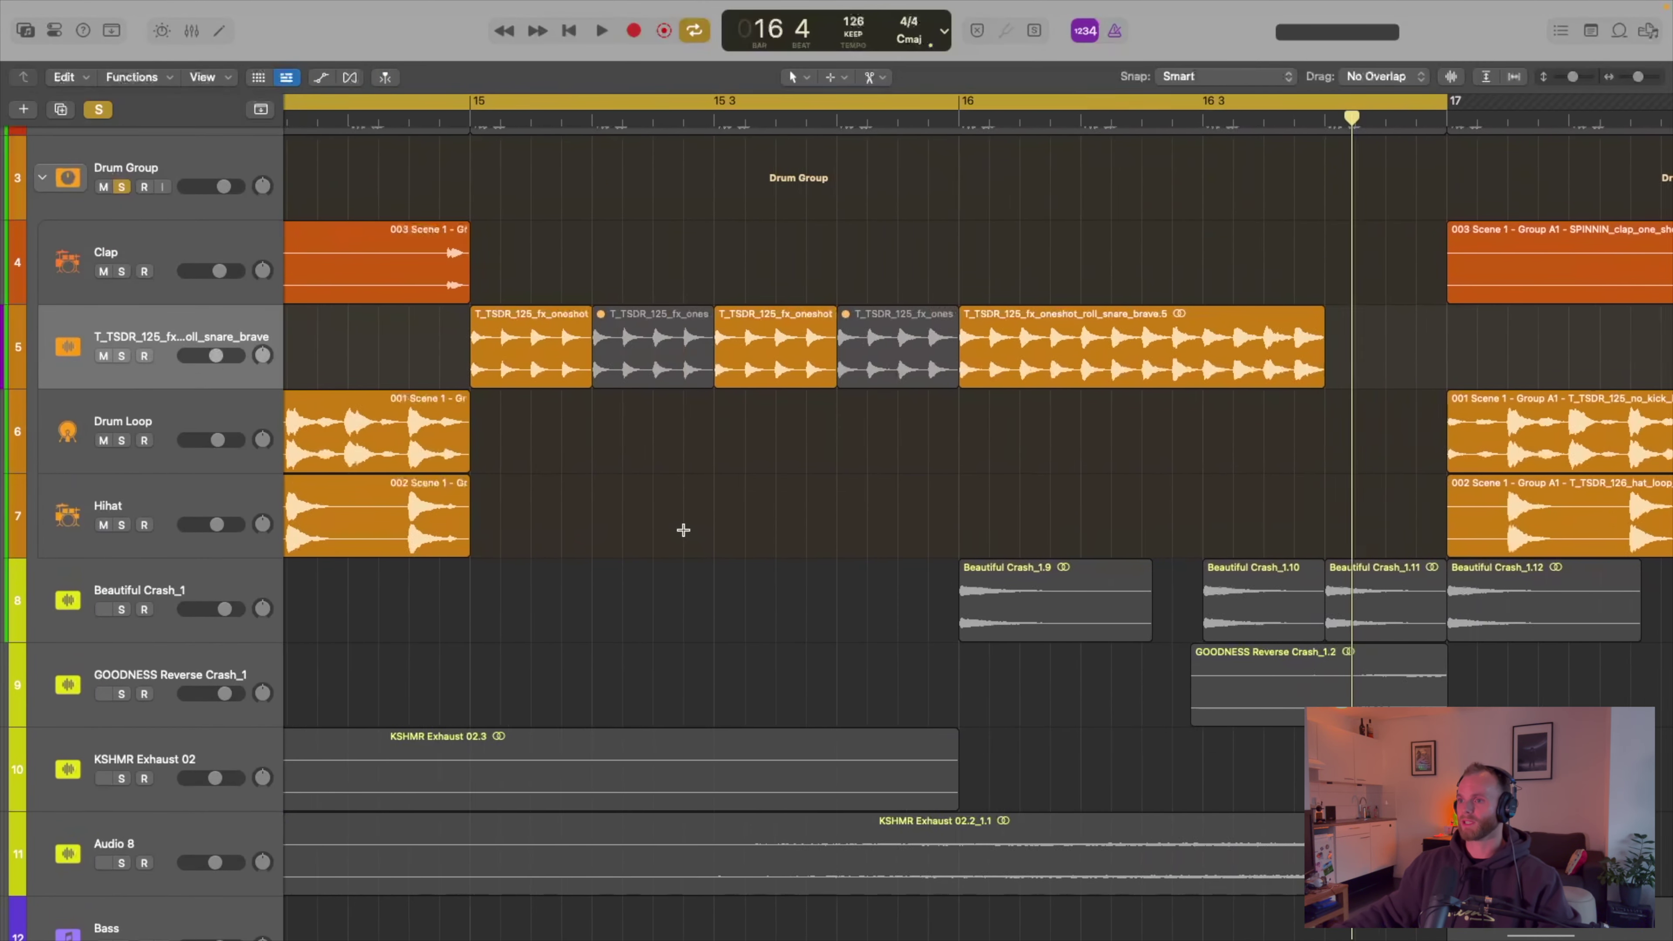
{"action": "scroll", "coordinate": [684, 534], "scroll_direction": "right", "scroll_amount": 6}
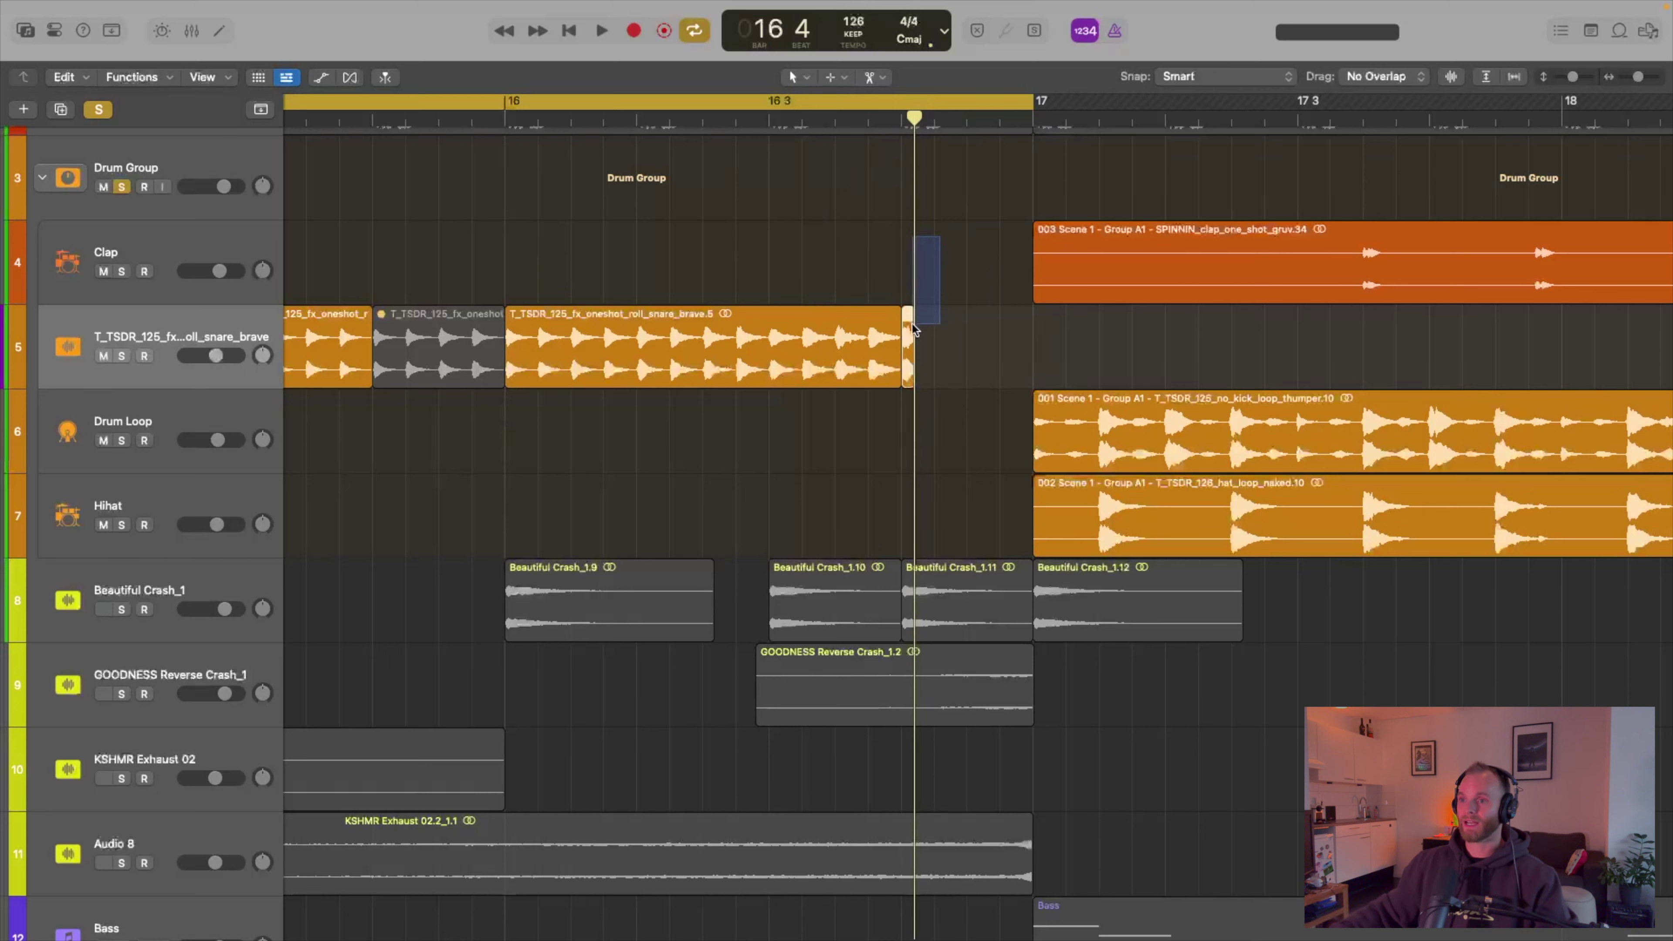
{"action": "key", "text": "super+r"}
{"action": "key", "text": "super+r"}
{"action": "key", "text": "super+r"}
{"action": "key", "text": "super+r"}
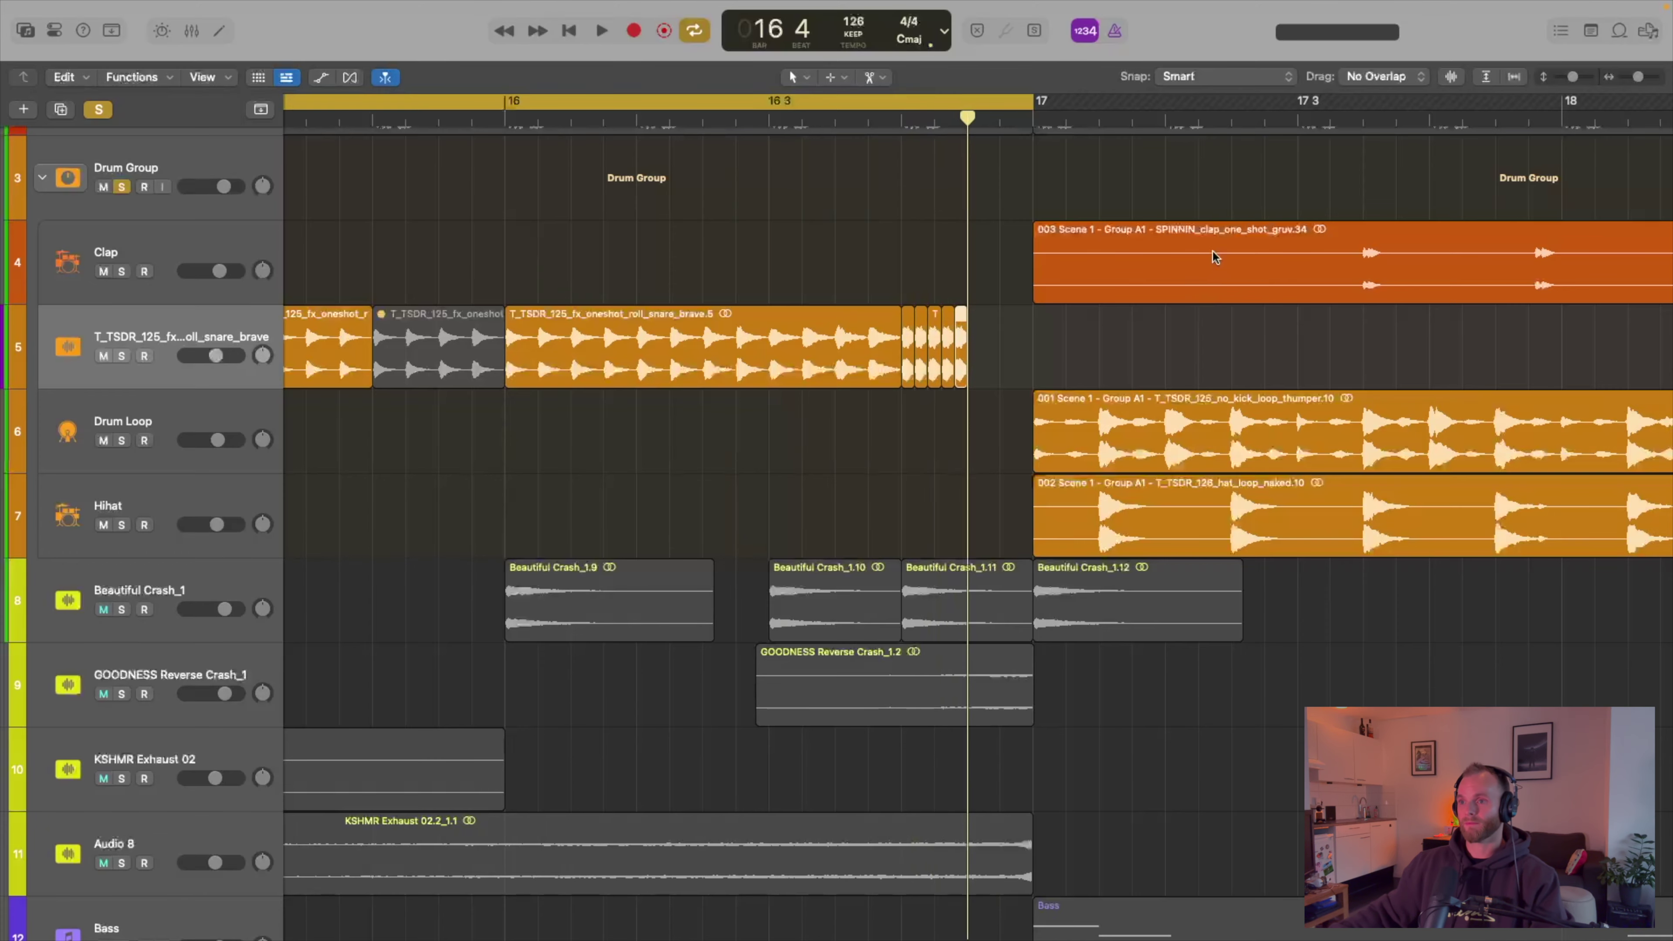
- Repeat the short snare slices up to the end of bar 16 and extend the last one to bar 17
{"action": "left_click", "coordinate": [910, 320]}
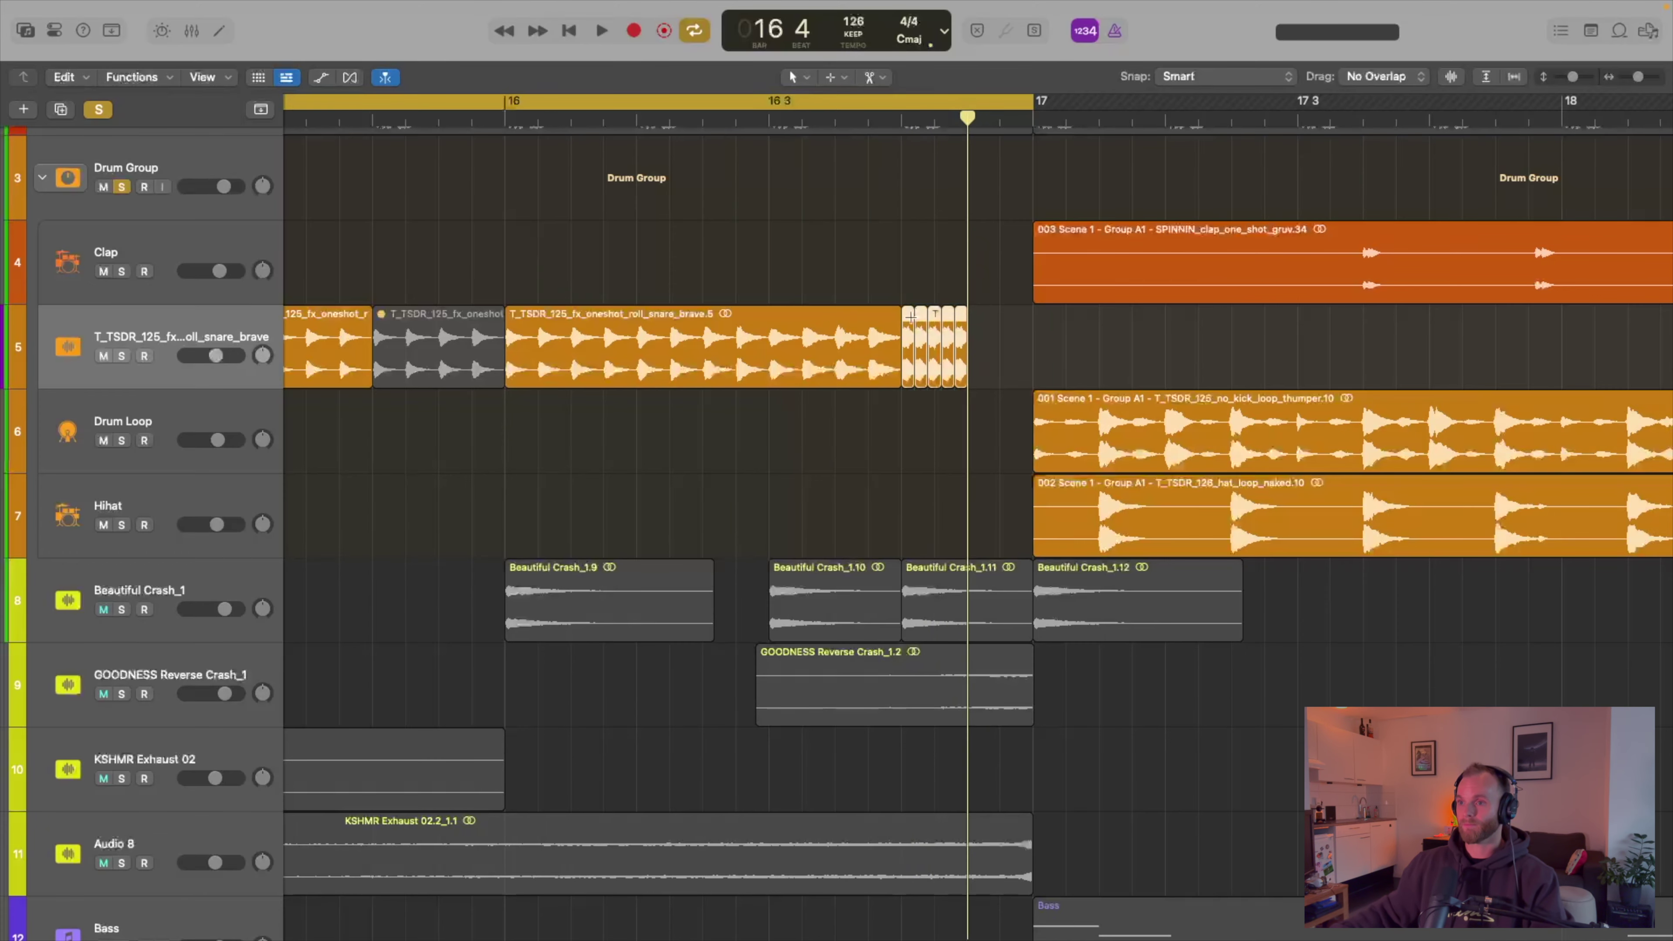
{"action": "key", "text": "super+r"}
{"action": "key", "text": "super+r"}
{"action": "key", "text": "super+r"}
{"action": "key", "text": "super+r"}
{"action": "key", "text": "super+r"}
{"action": "scroll", "coordinate": [1047, 343], "scroll_direction": "up", "scroll_amount": 5}
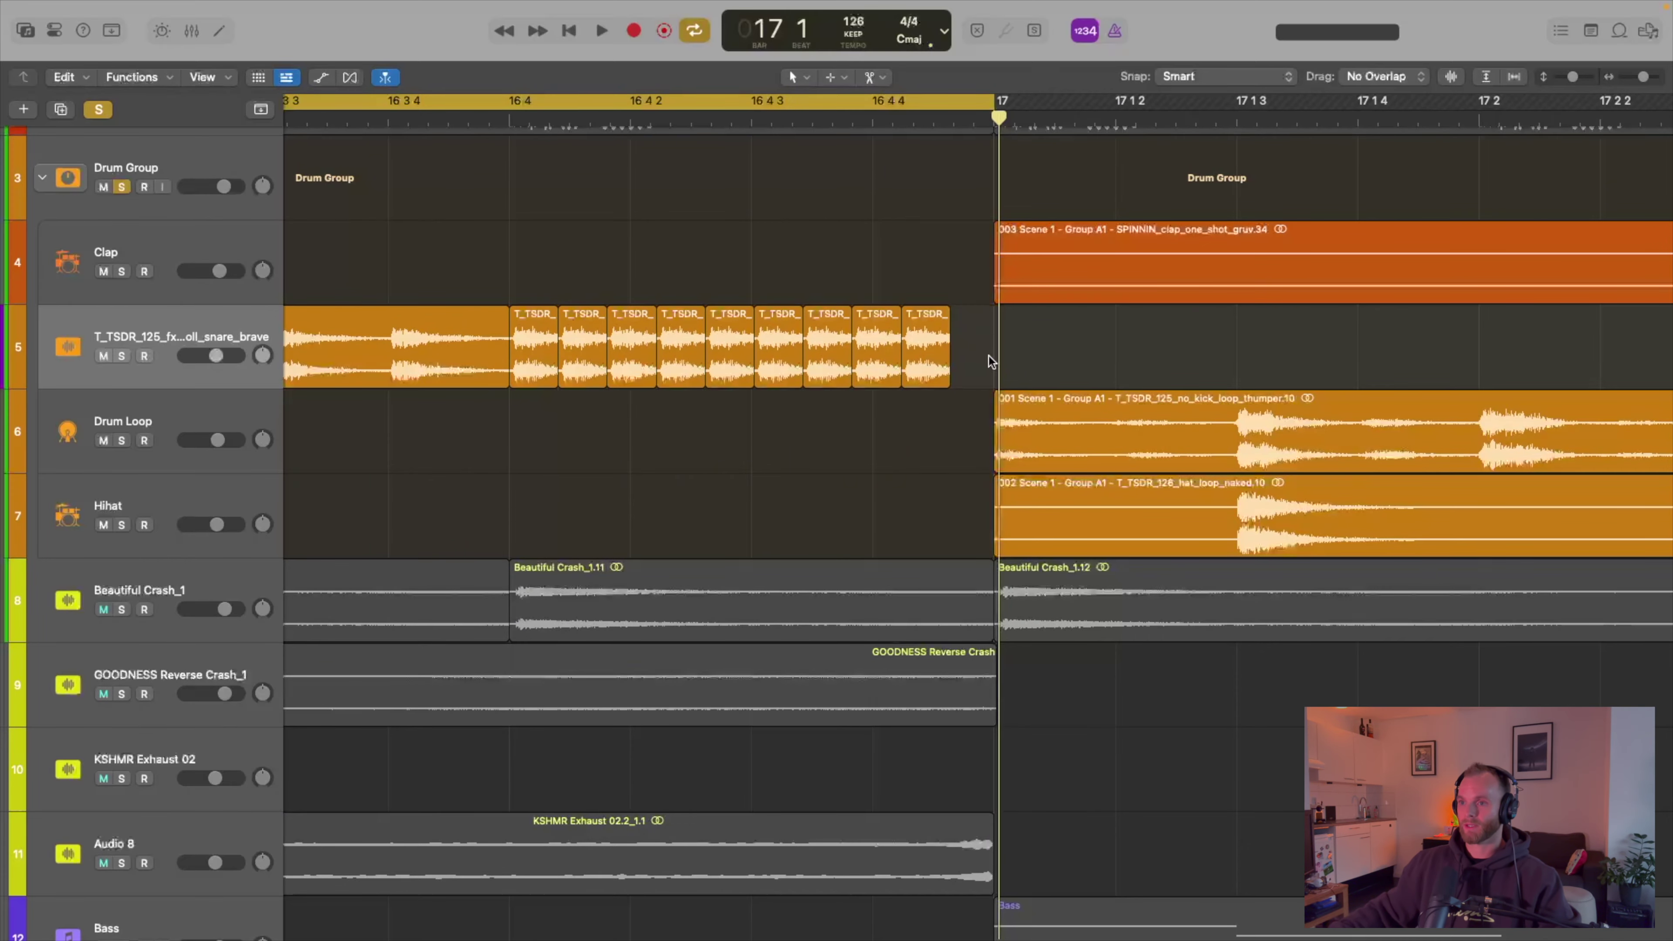
{"action": "left_click_drag", "start_coordinate": [944, 380], "coordinate": [994, 385]}
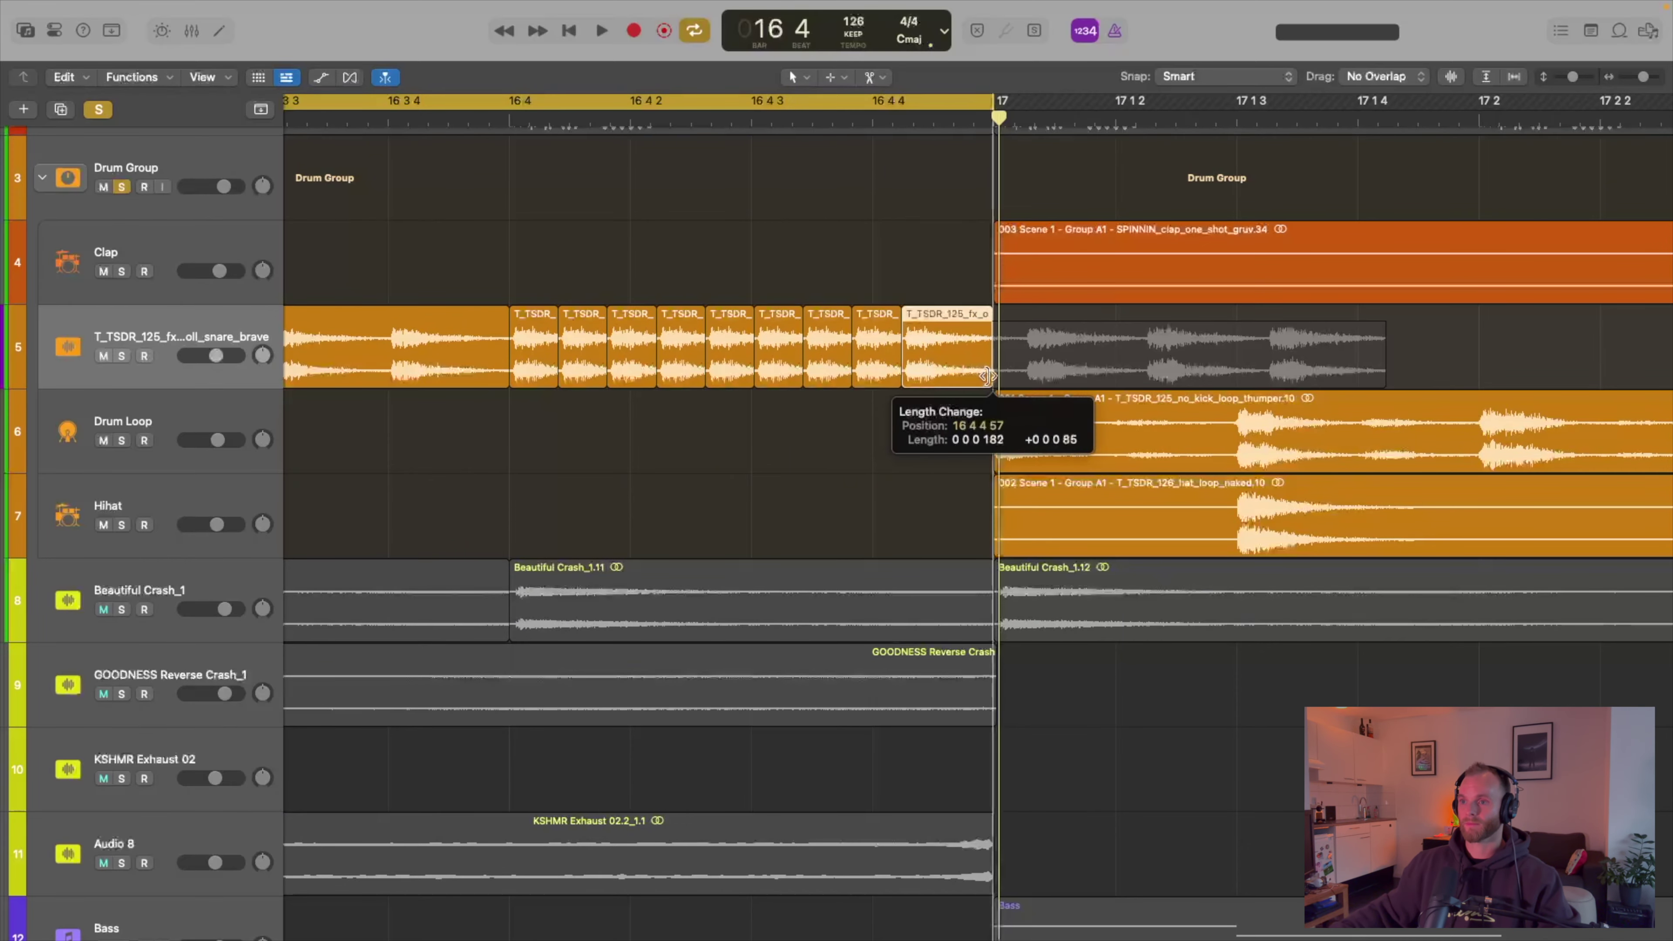
- Play the break from bar 13 with the Drum Group solo cleared, and turn off cycling to continue past bar 17
{"action": "scroll", "coordinate": [994, 448], "scroll_direction": "down", "scroll_amount": 5}
{"action": "scroll", "coordinate": [994, 448], "scroll_direction": "down", "scroll_amount": 8}
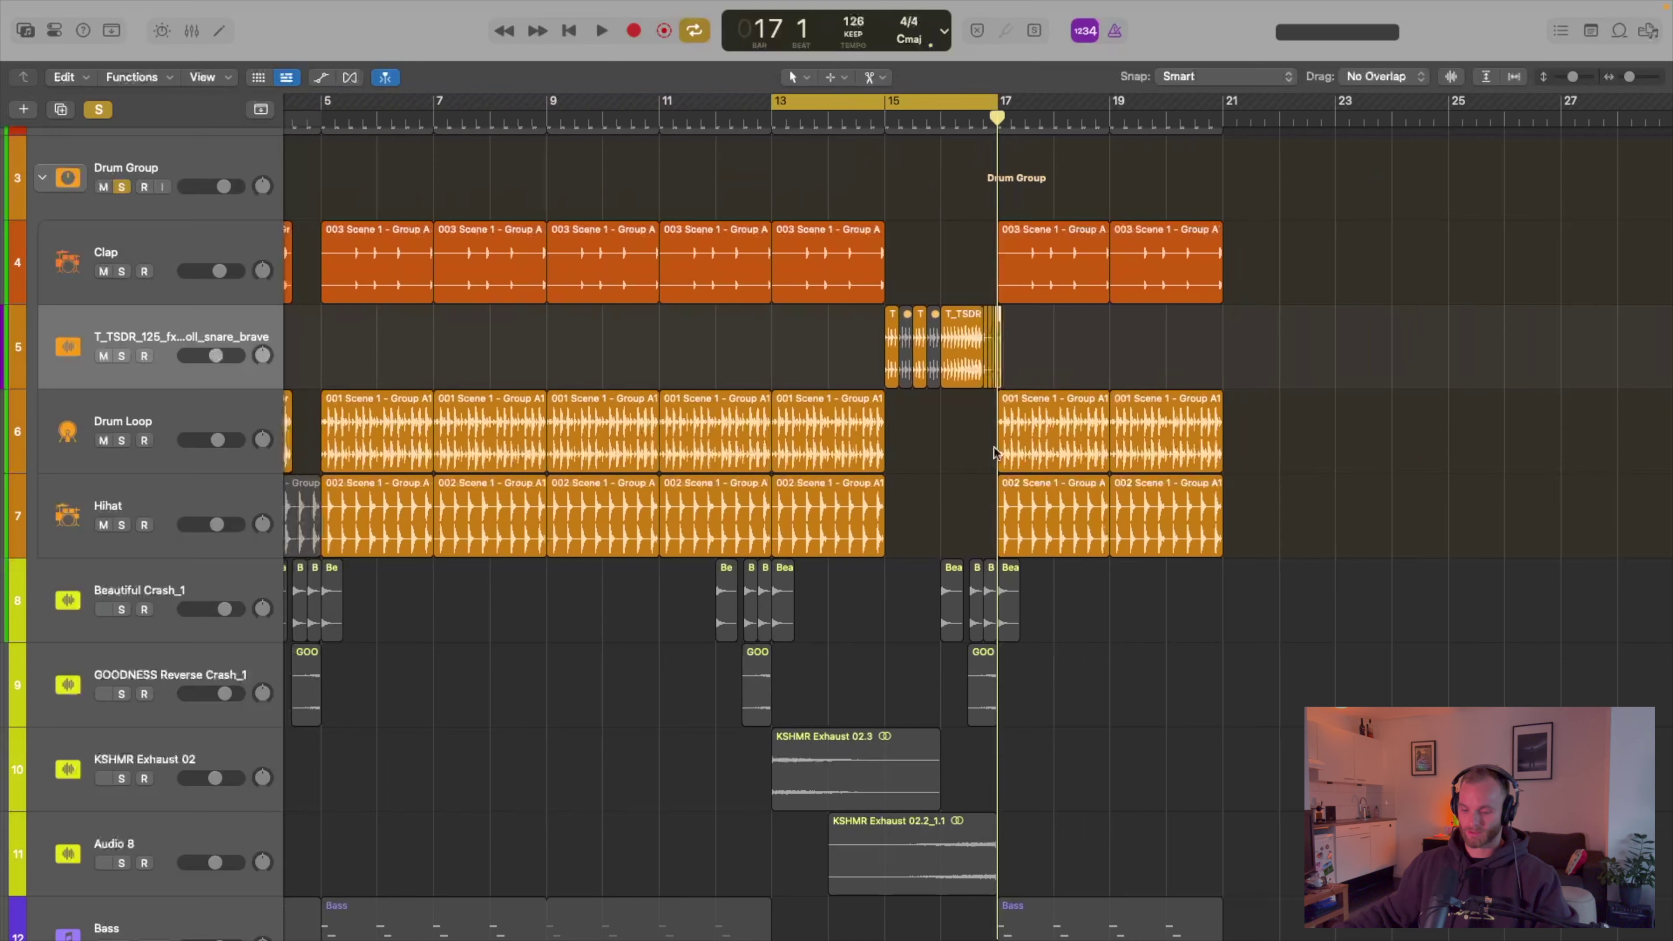
{"action": "key", "text": "space"}
{"action": "key", "text": "ctrl+alt+super+s"}
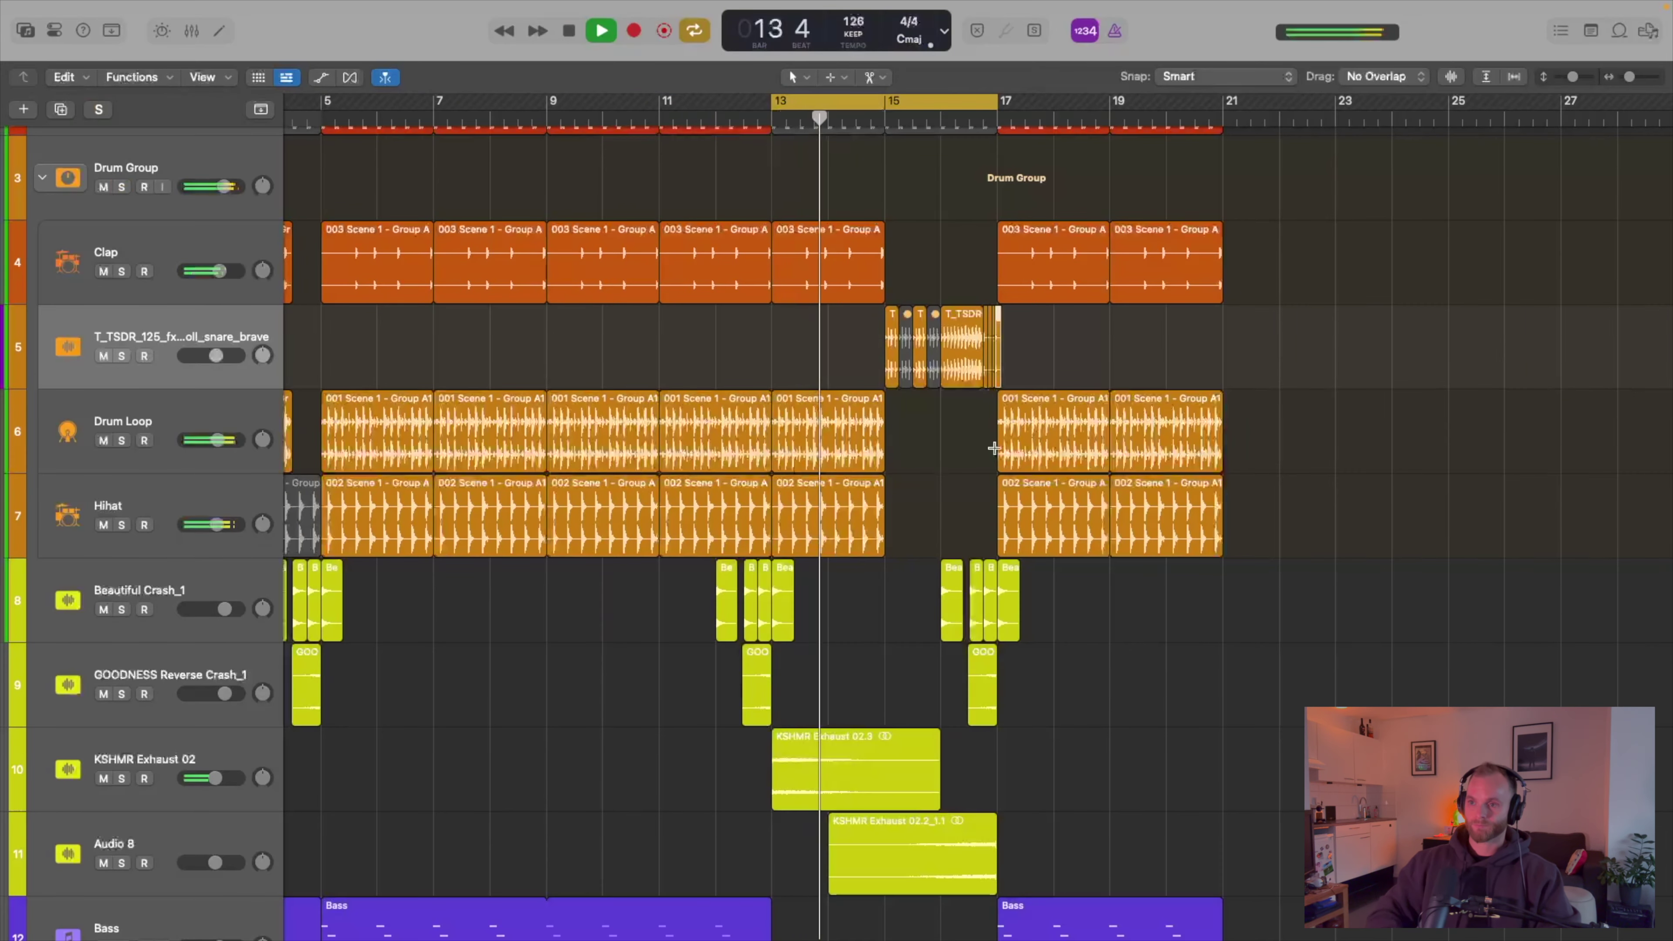
{"action": "scroll", "coordinate": [994, 449], "scroll_direction": "up", "scroll_amount": 10}
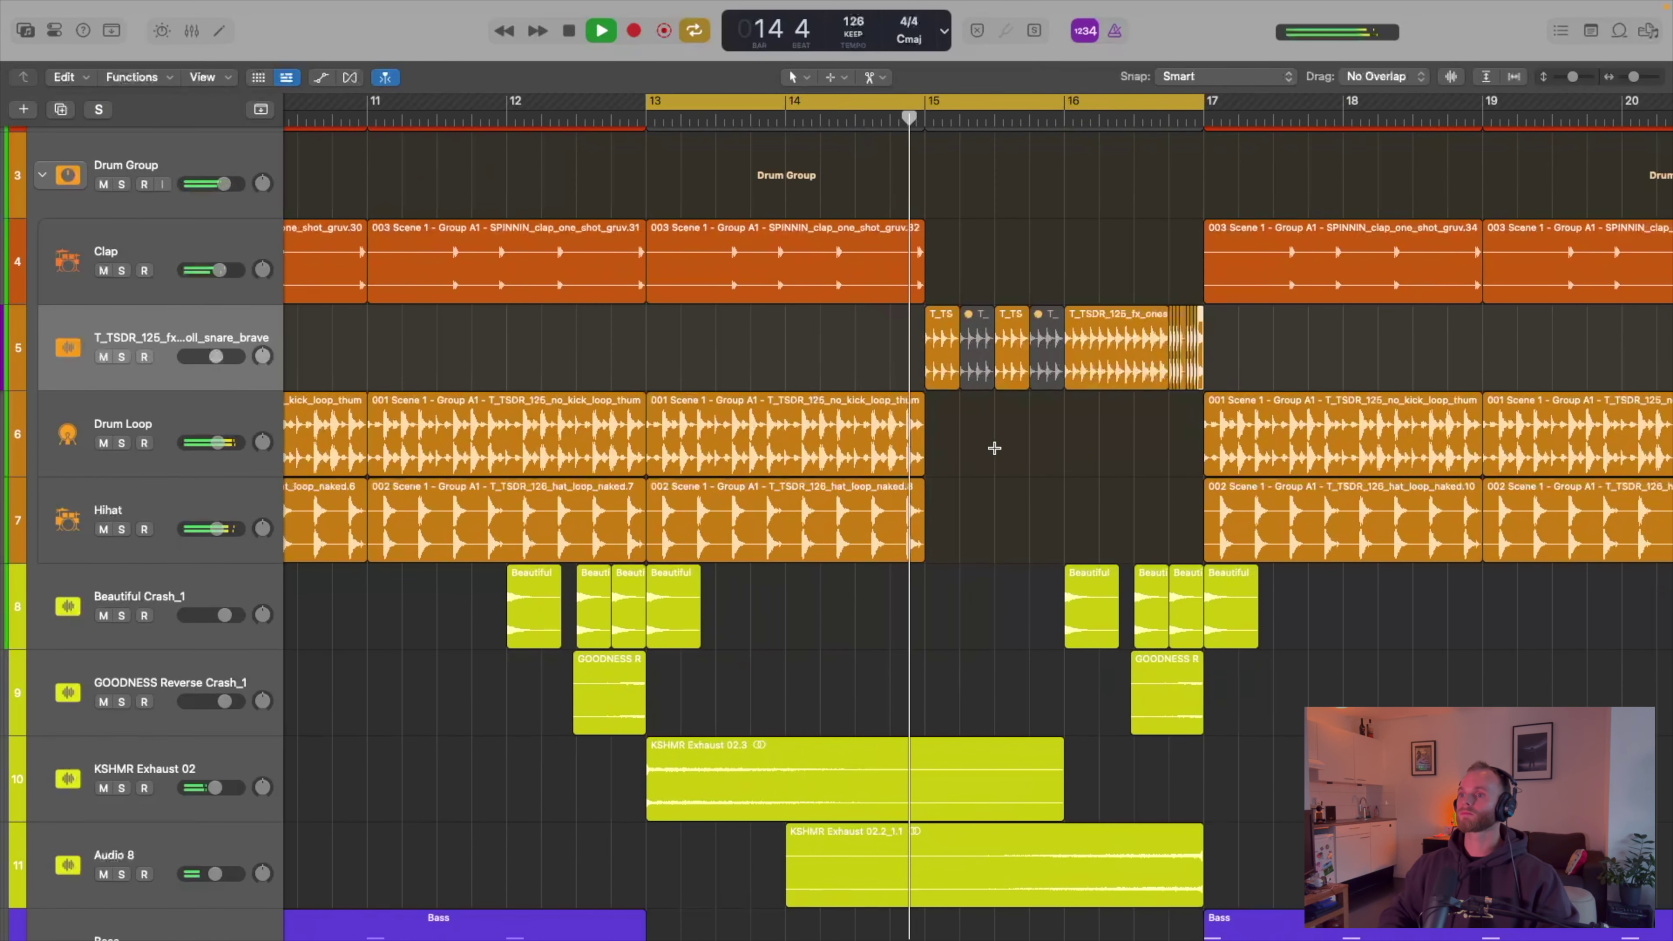
{"action": "scroll", "coordinate": [1001, 369], "scroll_direction": "right", "scroll_amount": 5}
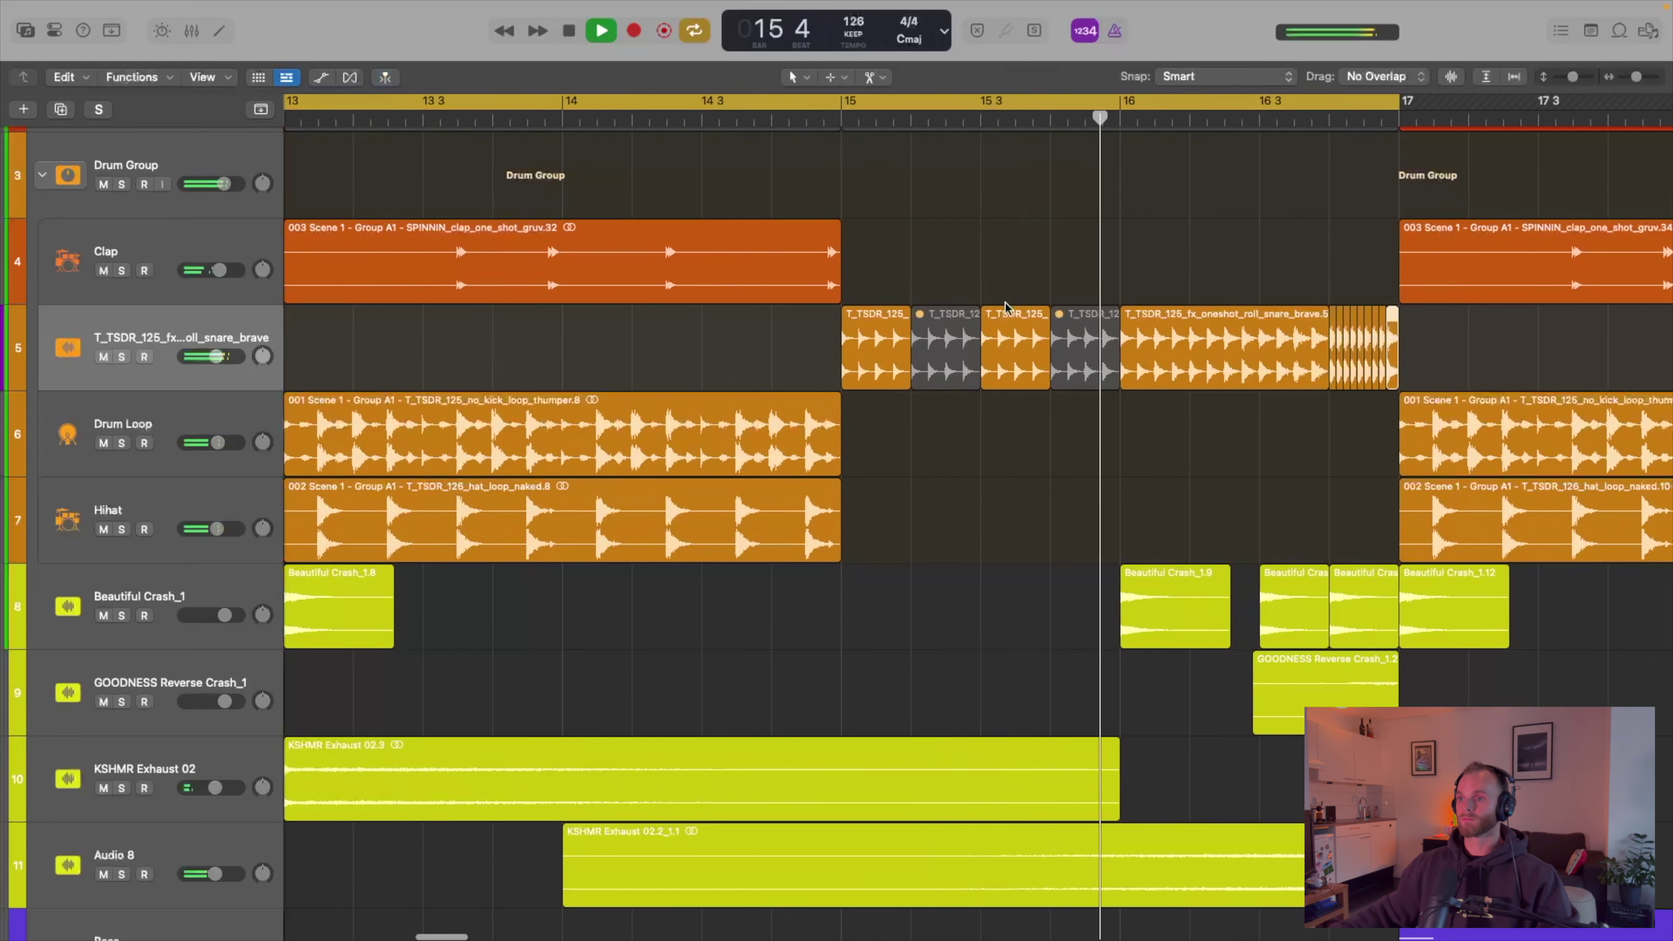
{"action": "key", "text": "c"}
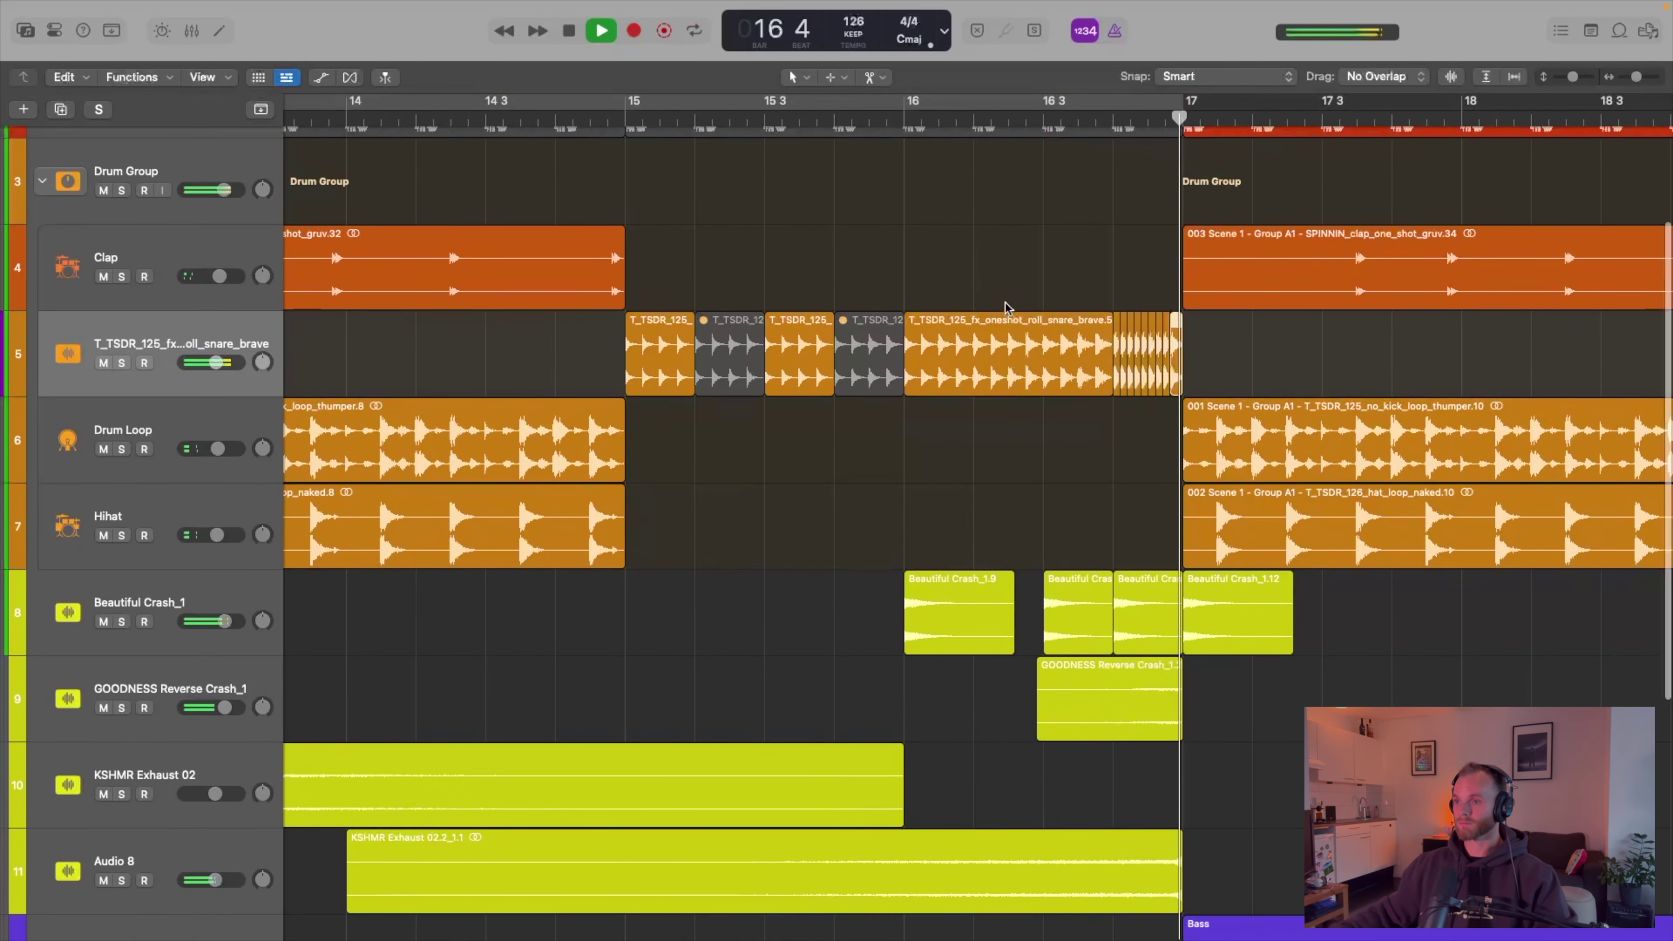
- Replace the fourth short snare slice in bar 16 beat 4 by lengthening the third, and play from just before beat 3
{"action": "scroll", "coordinate": [1006, 303], "scroll_direction": "up", "scroll_amount": 5}
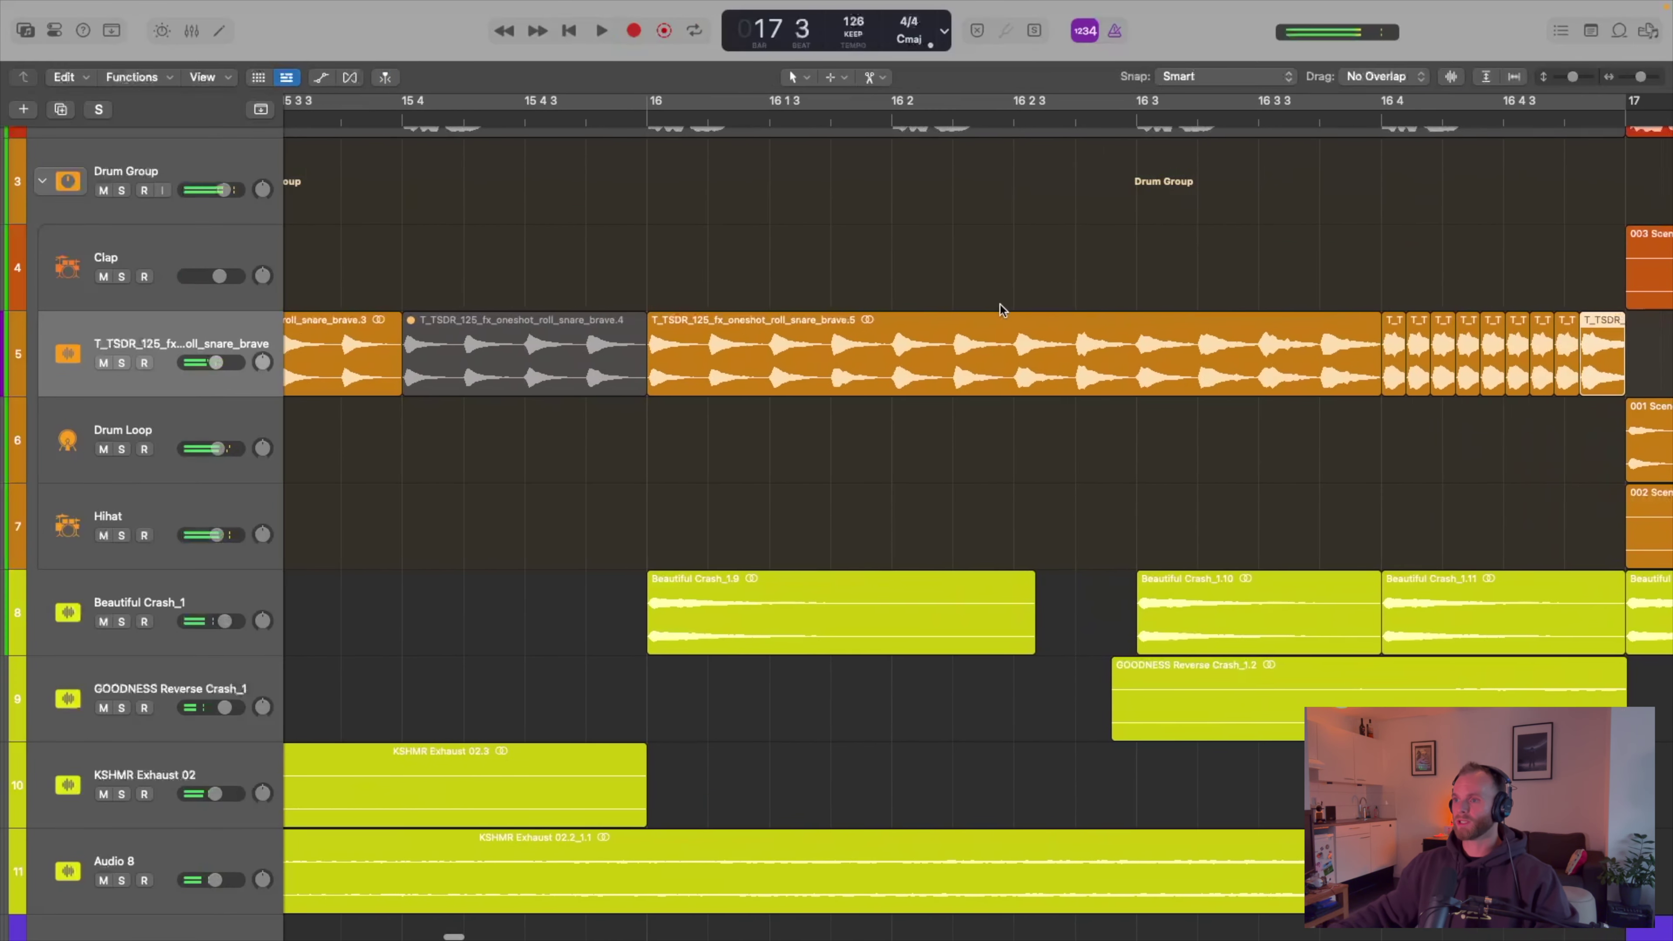
{"action": "scroll", "coordinate": [1002, 305], "scroll_direction": "right", "scroll_amount": 9}
{"action": "left_click", "coordinate": [871, 173]}
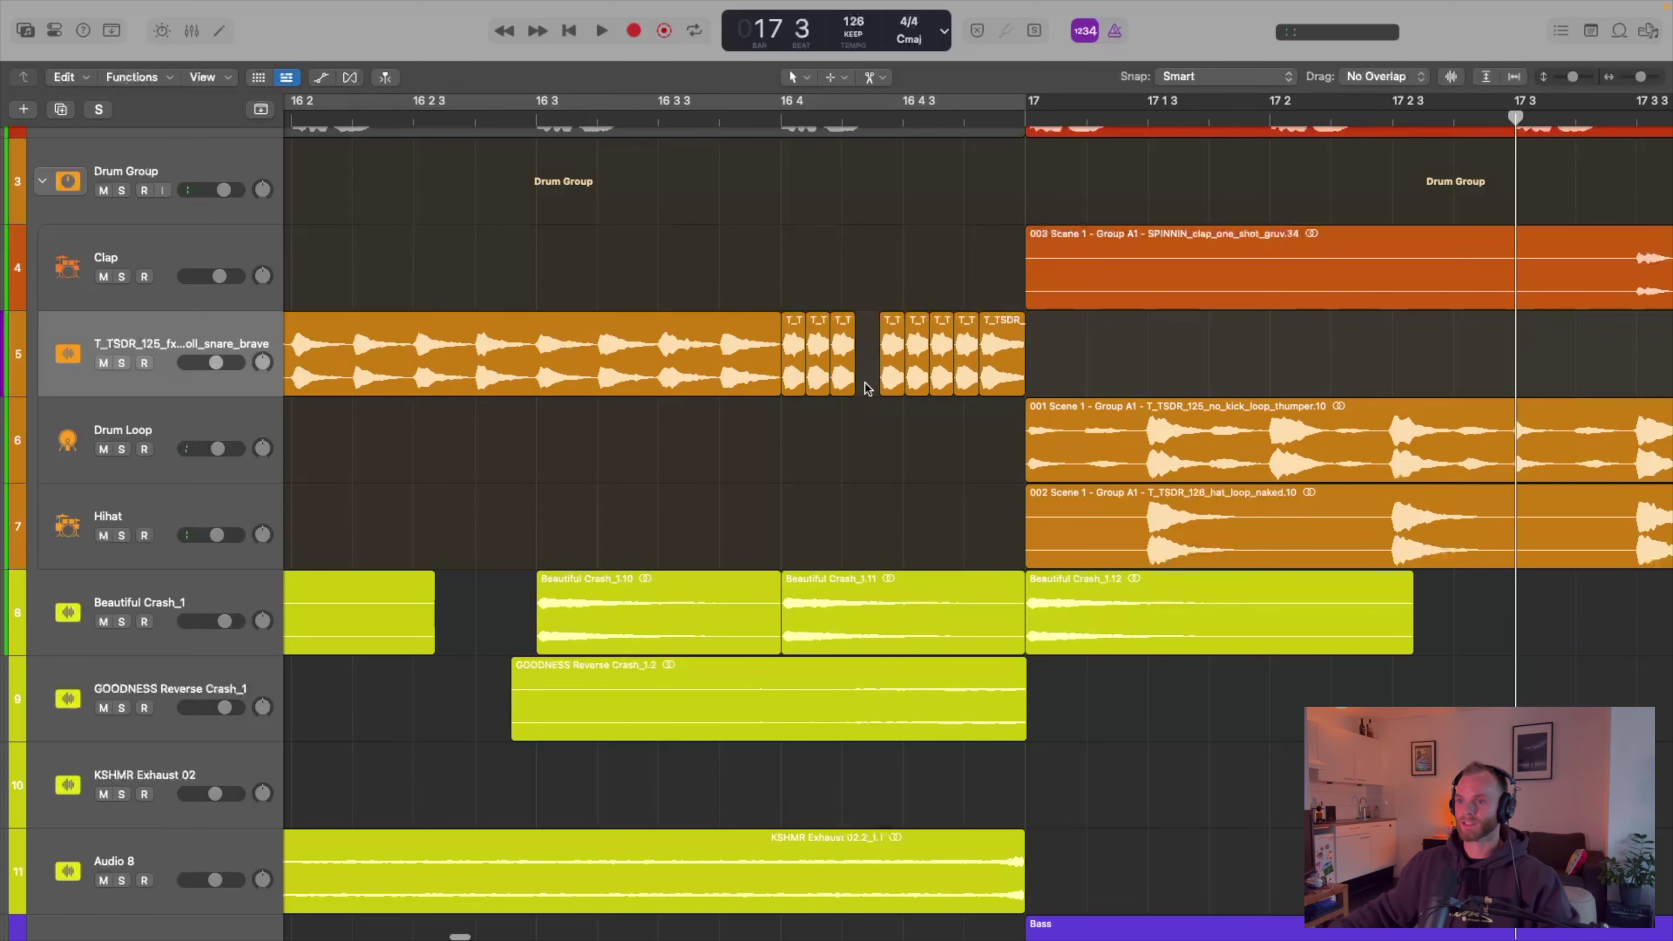
{"action": "left_click_drag", "start_coordinate": [851, 387], "coordinate": [876, 387]}
{"action": "left_click", "coordinate": [515, 130]}
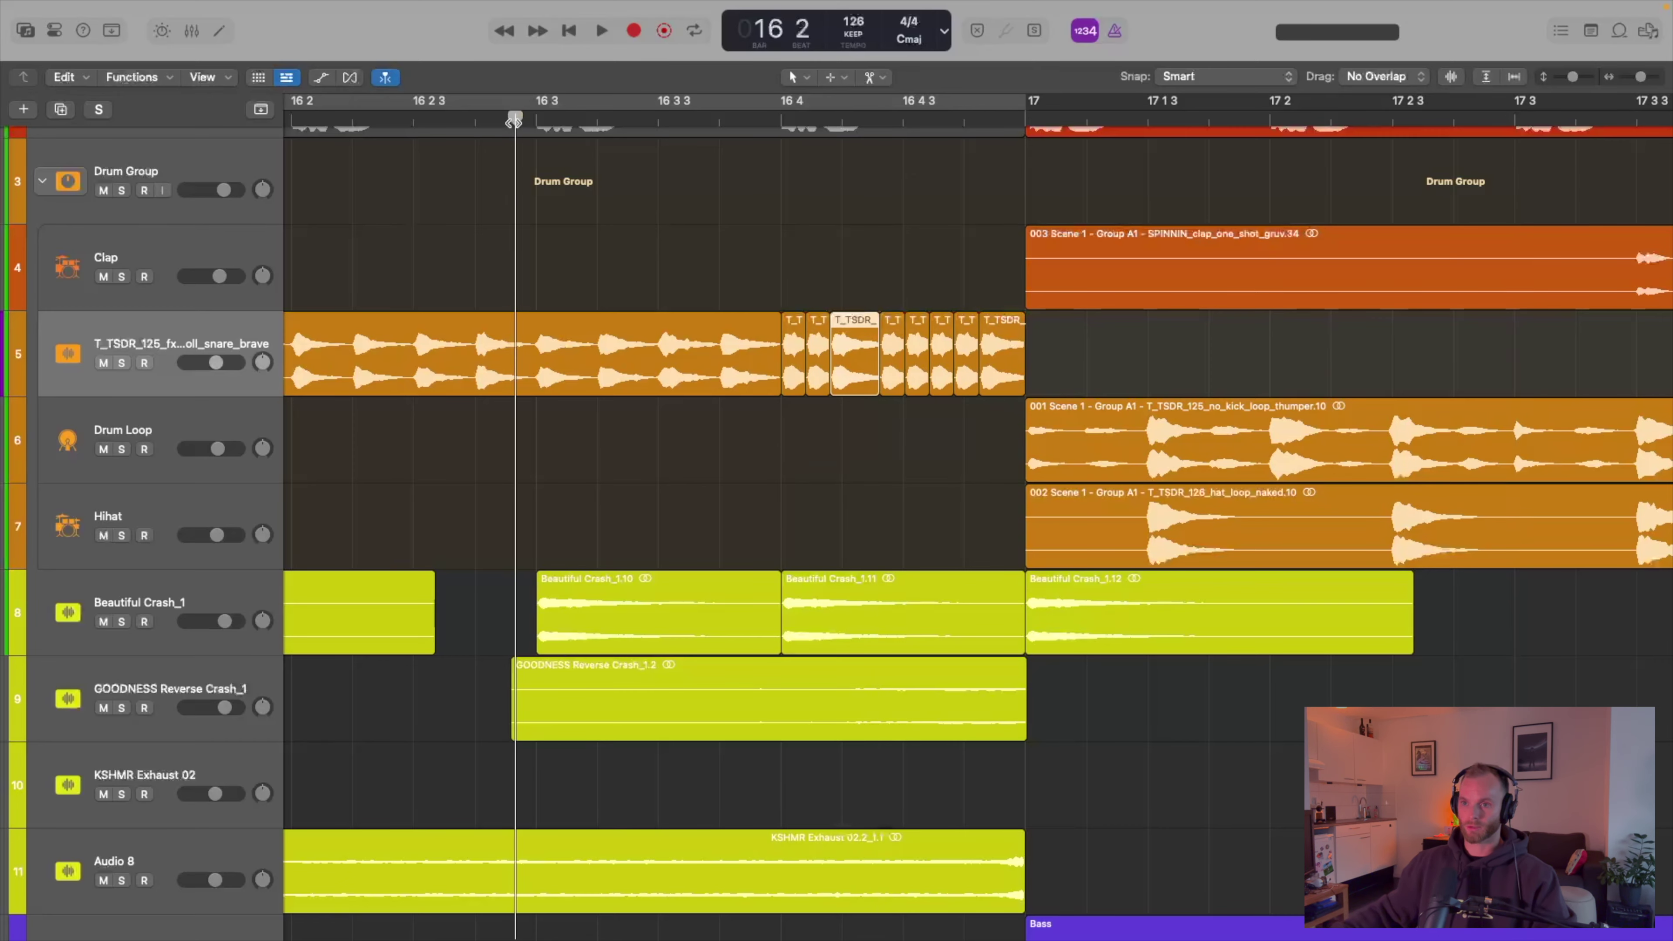
{"action": "key", "text": "space"}
{"action": "key", "text": "space"}
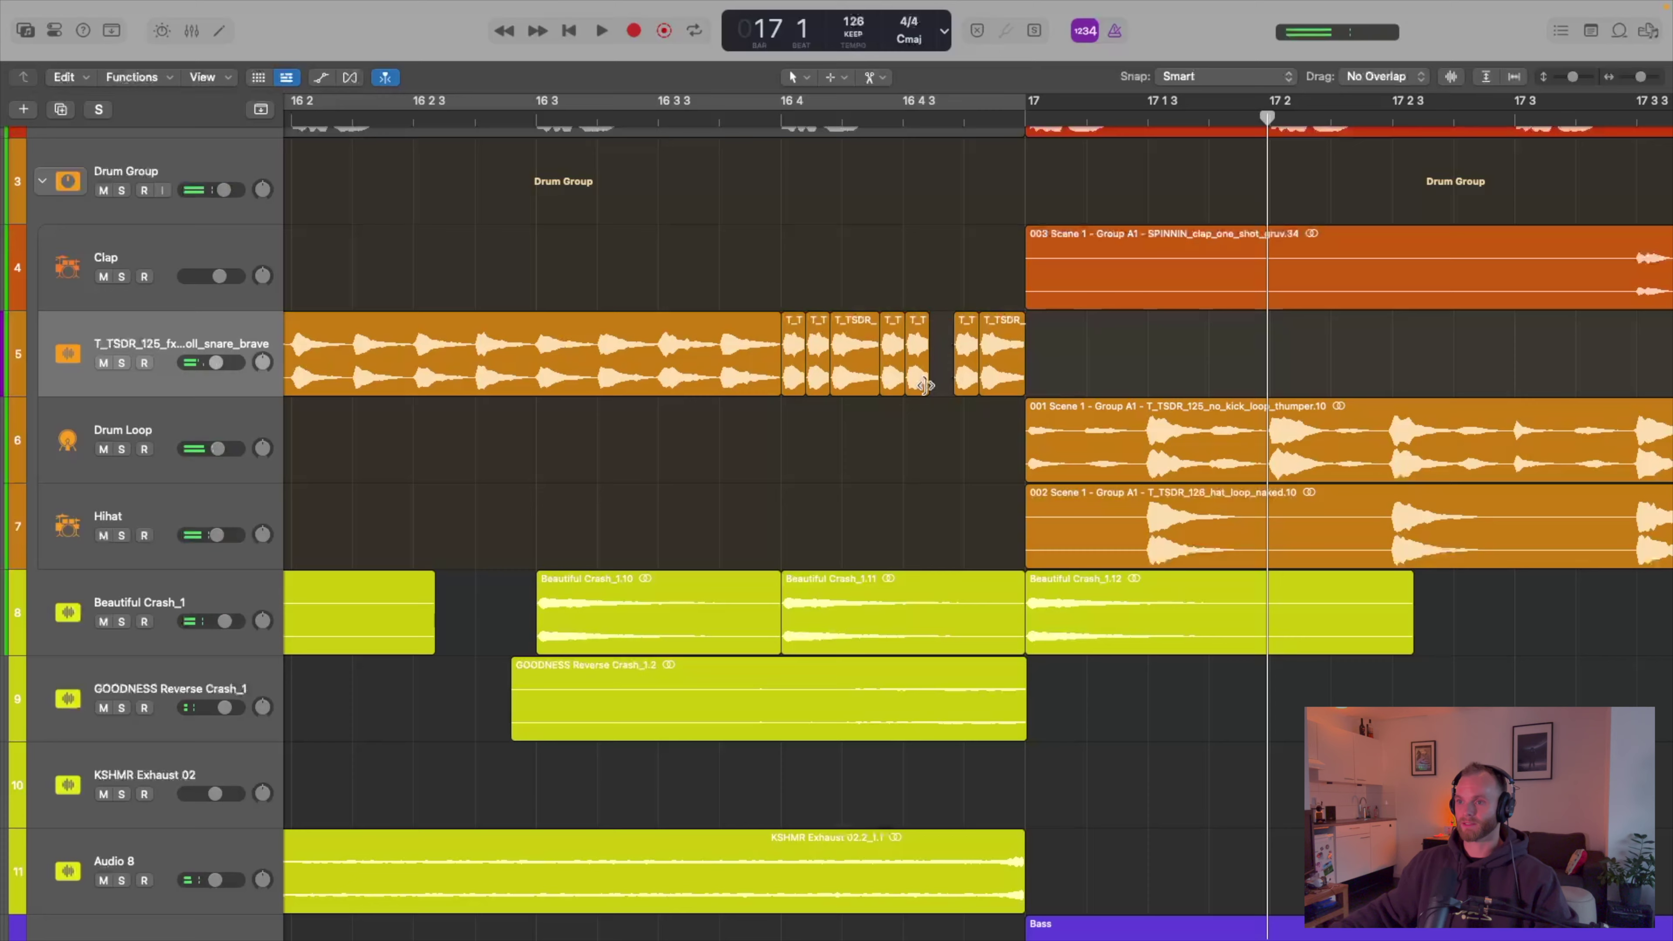
- Lengthen the short snare slice at 16 4 3 to close the gap after it, and play the transition
{"action": "left_click_drag", "start_coordinate": [924, 386], "coordinate": [952, 386]}
{"action": "key", "text": "space"}
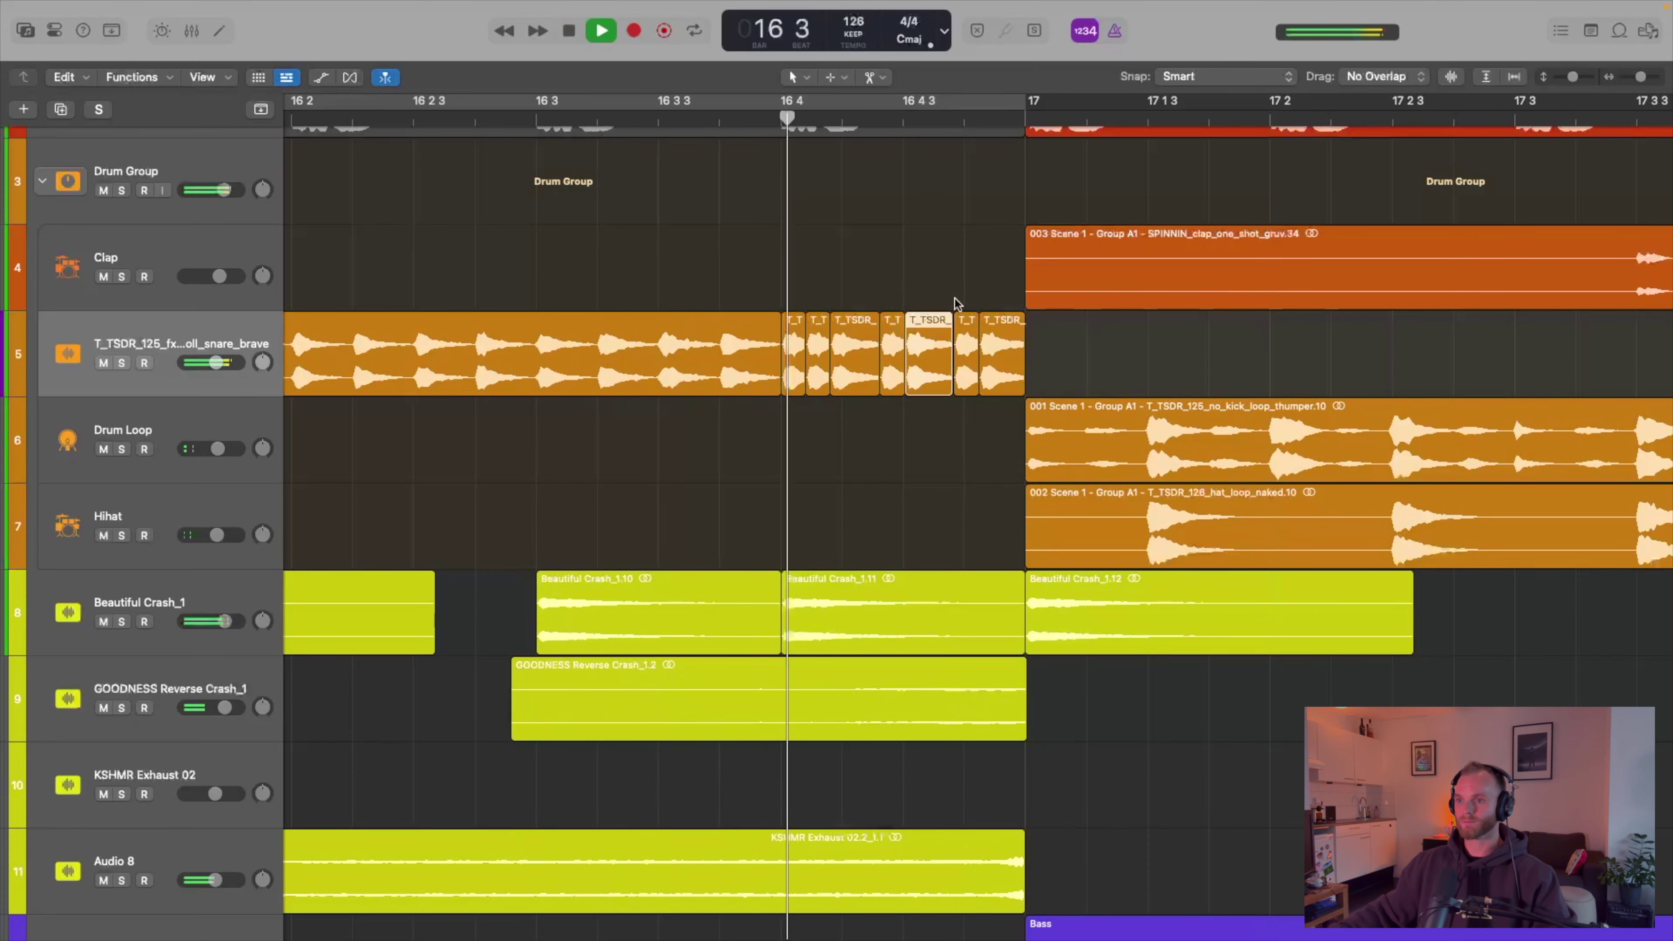
{"action": "key", "text": "space"}
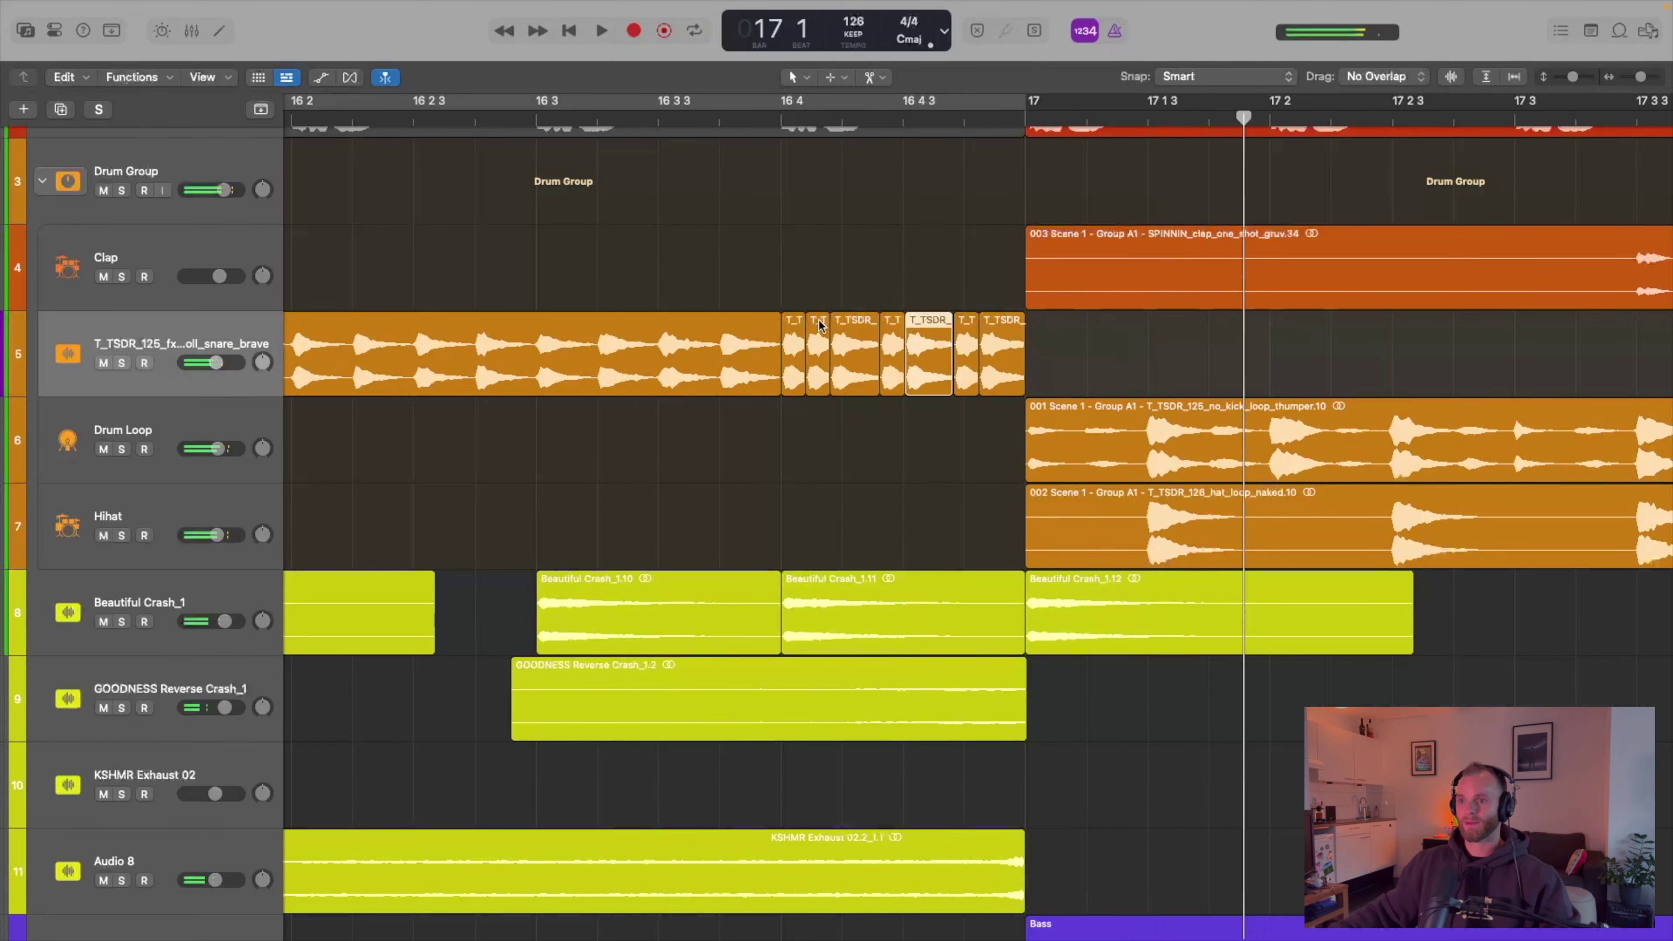
- Remove the second short snare slice and the one just before 16 4 3, and lengthen the first slice to meet the next
{"action": "key", "text": "space"}
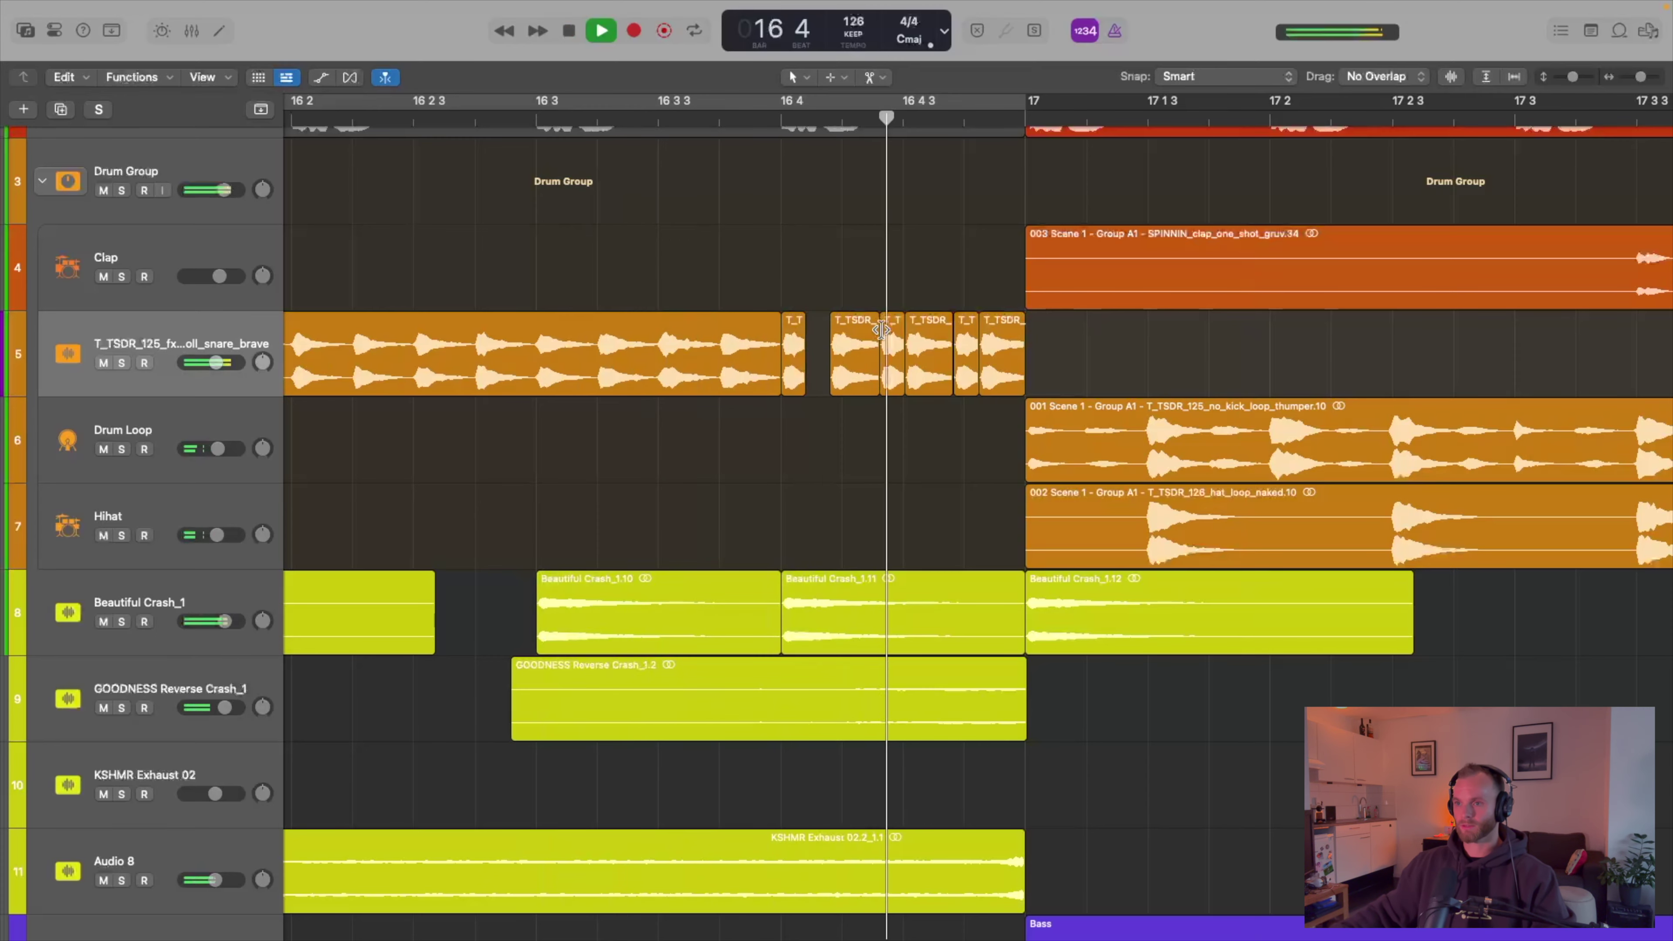
{"action": "key", "text": "space"}
{"action": "left_click_drag", "start_coordinate": [966, 358], "coordinate": [957, 360]}
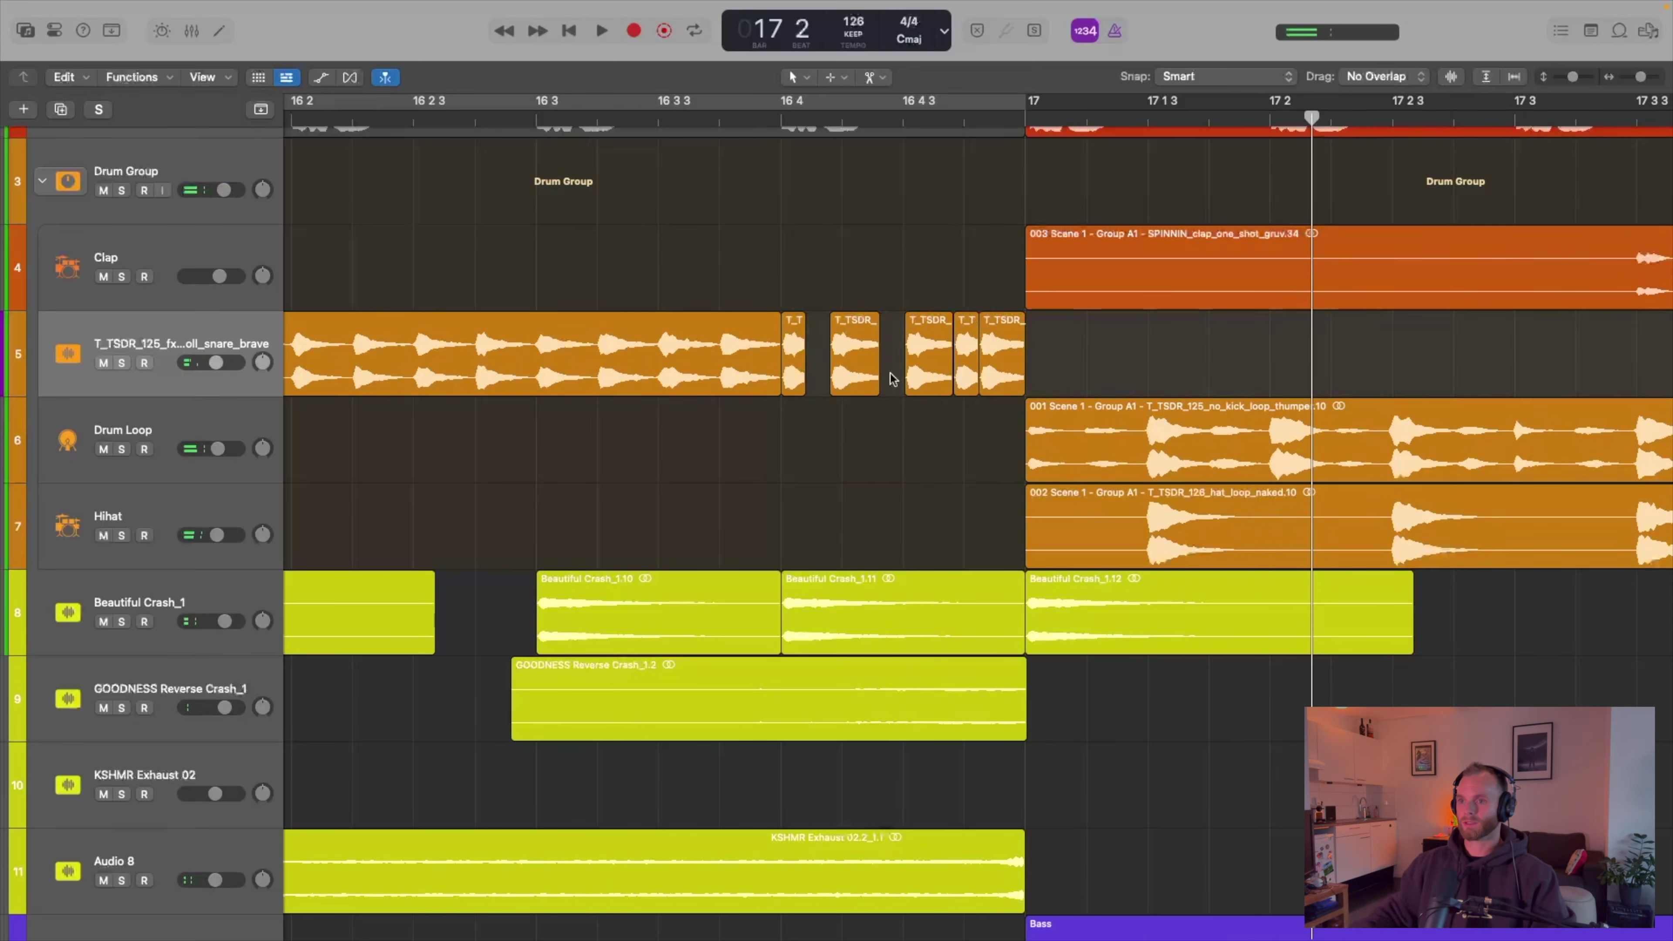
{"action": "left_click_drag", "start_coordinate": [802, 385], "coordinate": [828, 385]}
{"action": "key", "text": "space"}
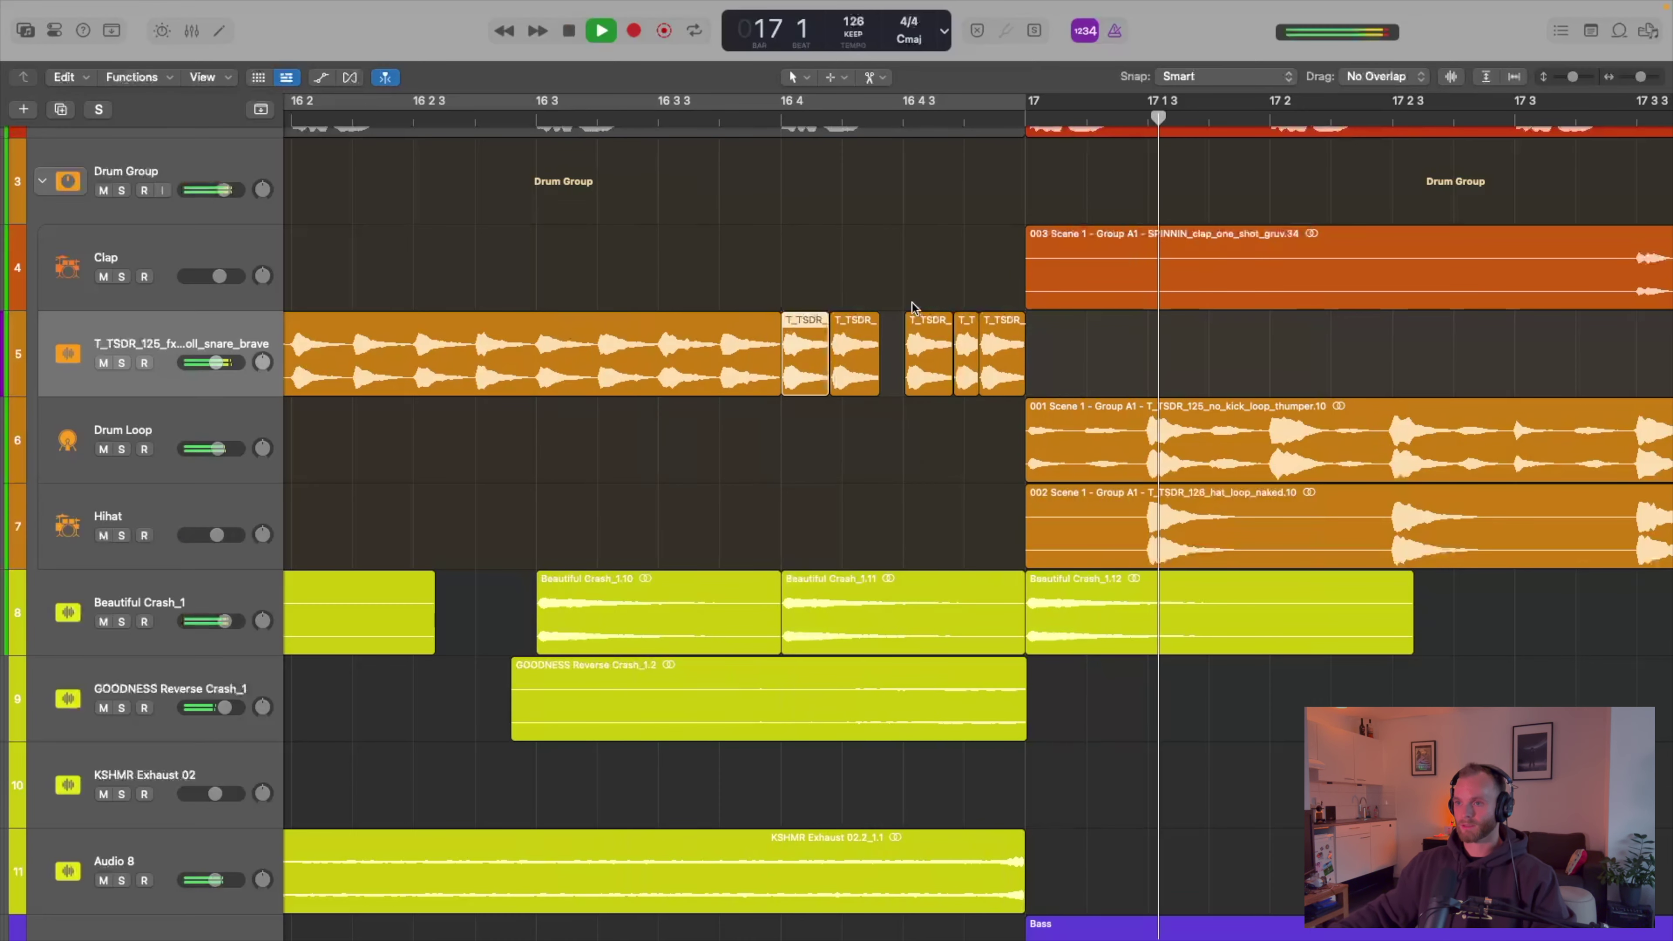
- Remove the next-to-last short snare slice and slightly lengthen the slice at 16 4 3 before replaying the transition
{"action": "key", "text": "space"}
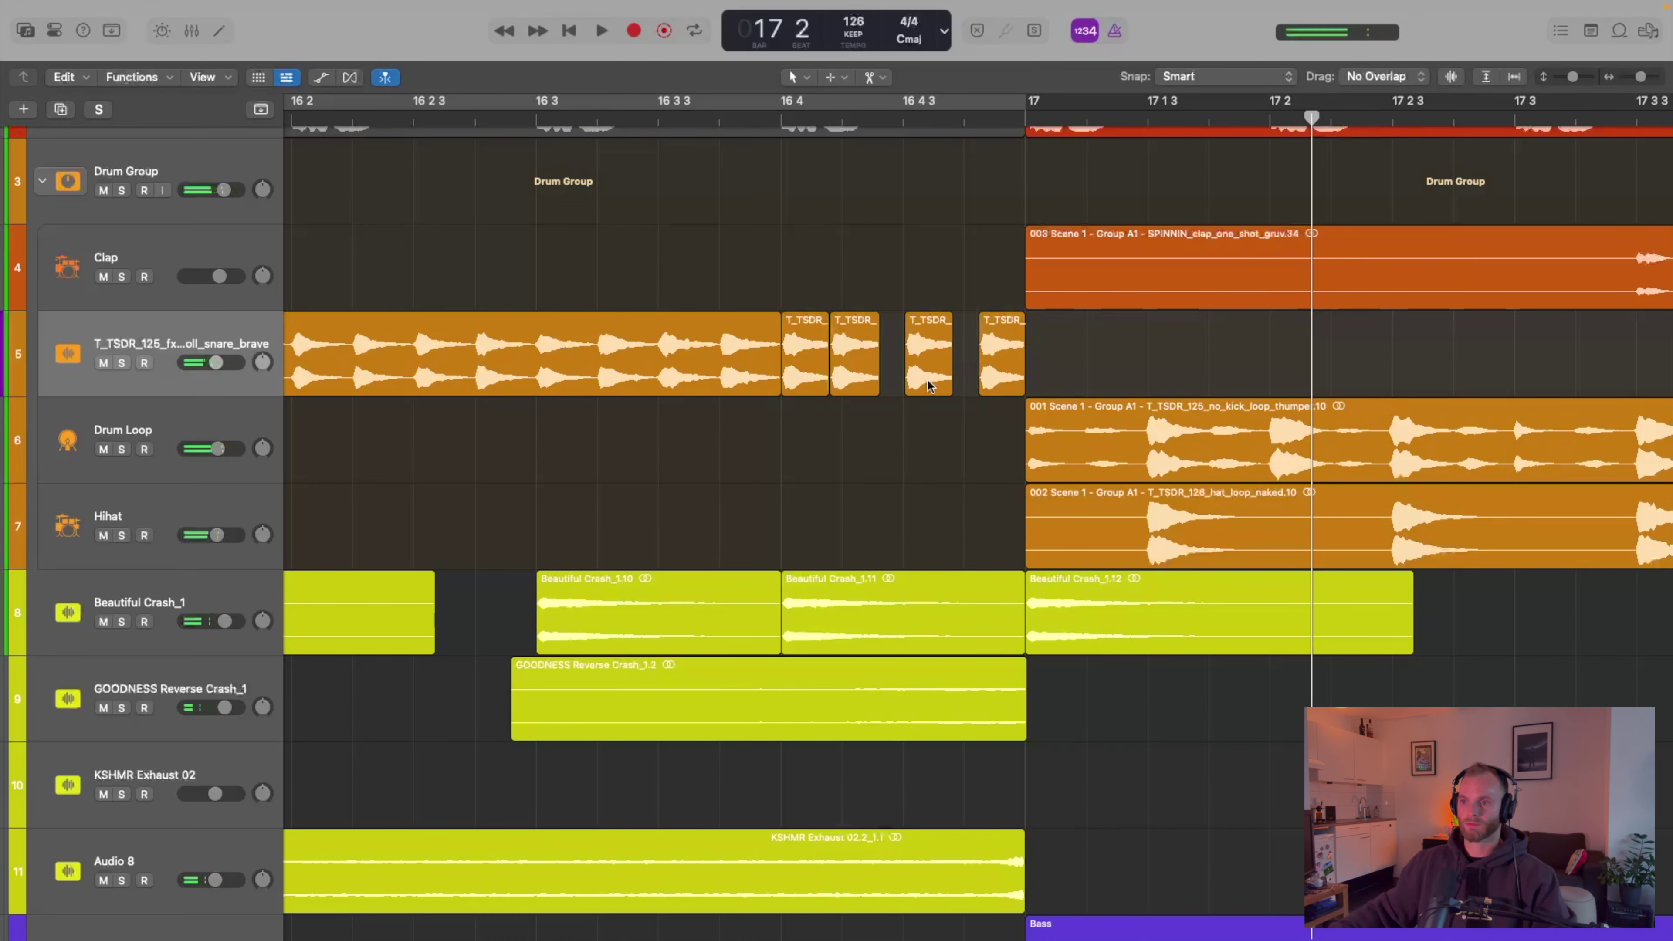
{"action": "left_click_drag", "start_coordinate": [953, 384], "coordinate": [963, 385]}
{"action": "key", "text": "space"}
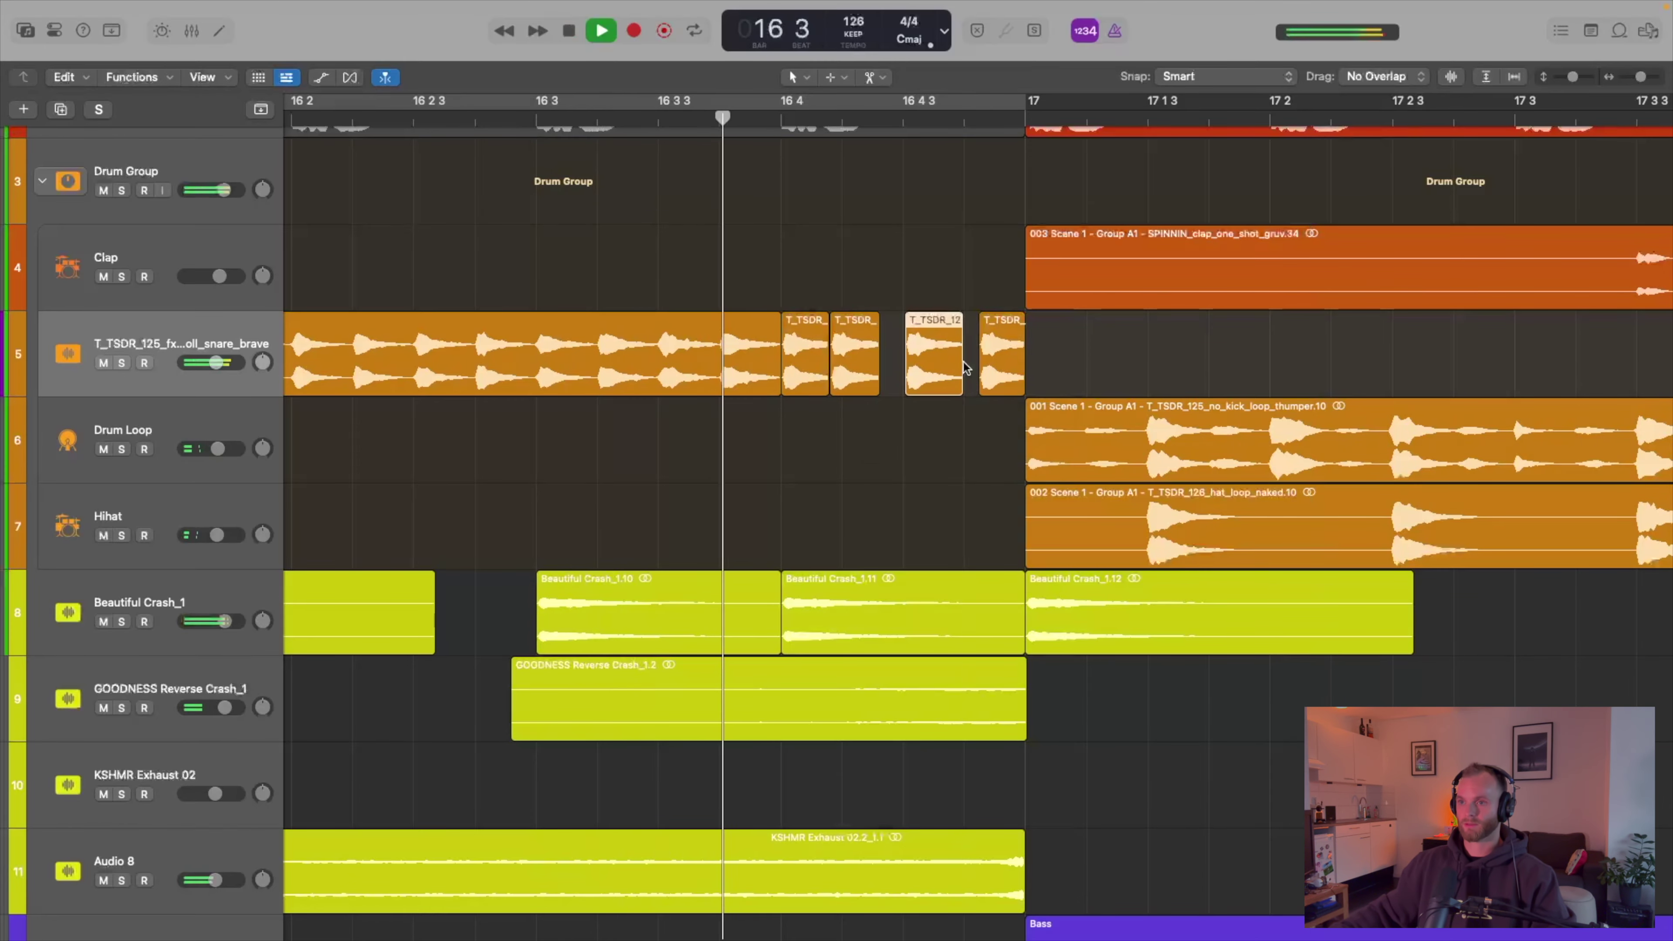
- Add a new audio track below Audio 8 and show the file browser with the FX one-shots
{"action": "key", "text": "super+Up"}
{"action": "key", "text": "super+Up"}
{"action": "key", "text": "super+Left"}
{"action": "key", "text": "super+Left"}
{"action": "key", "text": "super+Left"}
{"action": "key", "text": "super+Left"}
{"action": "key", "text": "super+Left"}
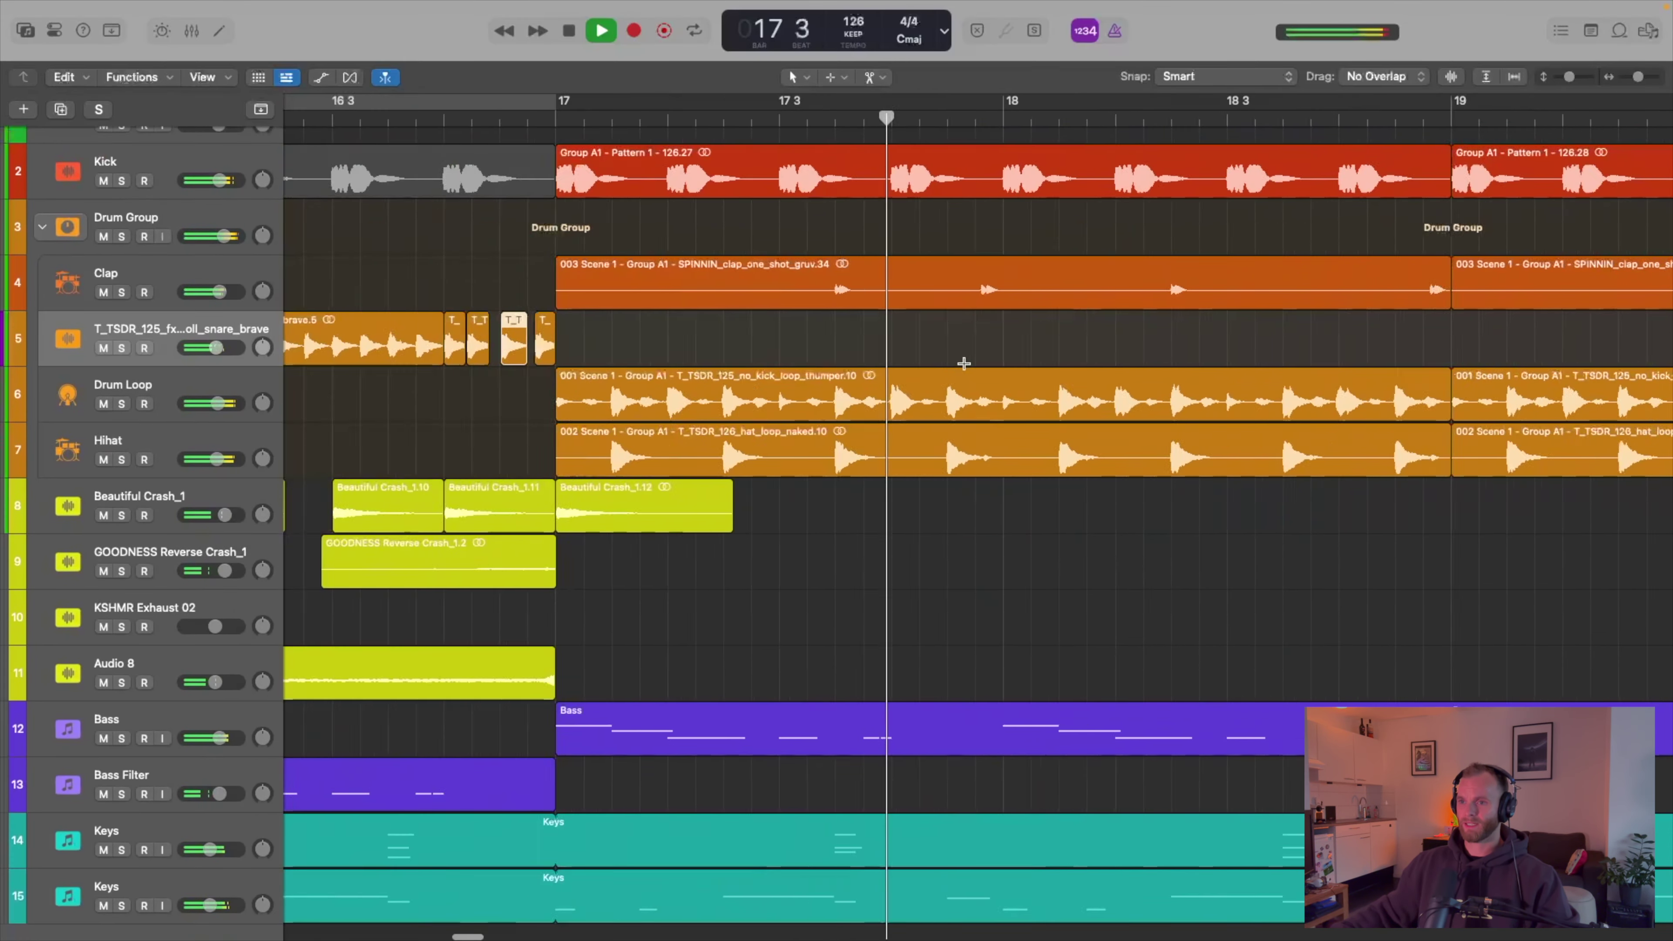
{"action": "key", "text": "super+Left"}
{"action": "key", "text": "super+Left"}
{"action": "key", "text": "super+Left"}
{"action": "key", "text": "super+Up"}
{"action": "key", "text": "super+Up"}
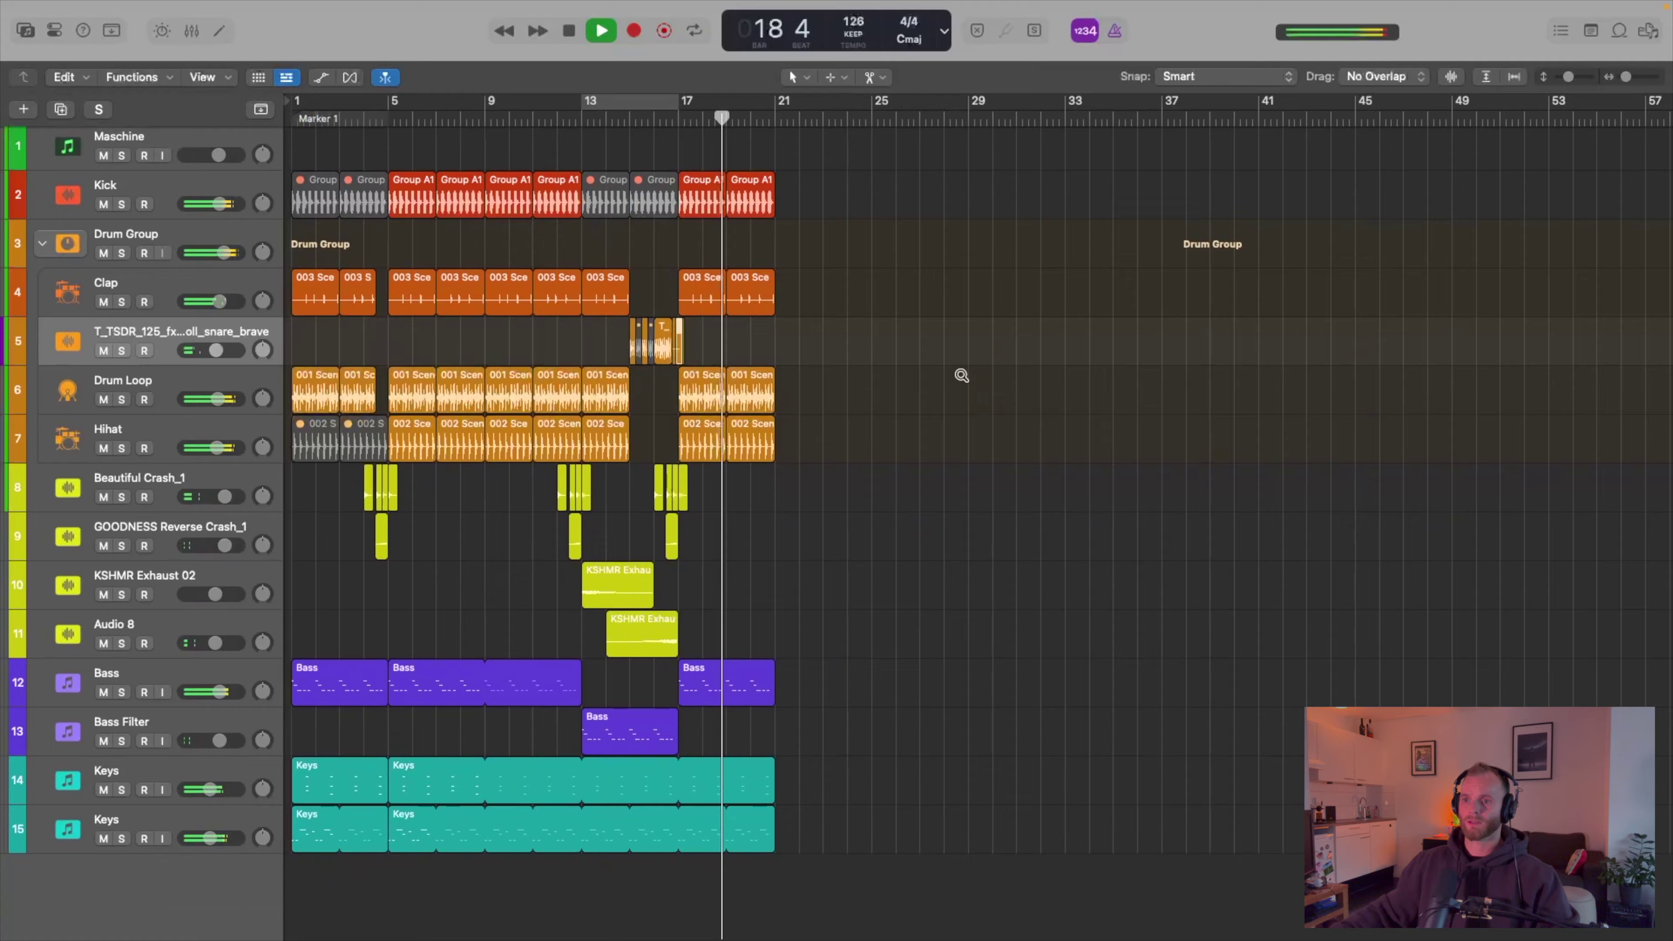
{"action": "left_click", "coordinate": [216, 527]}
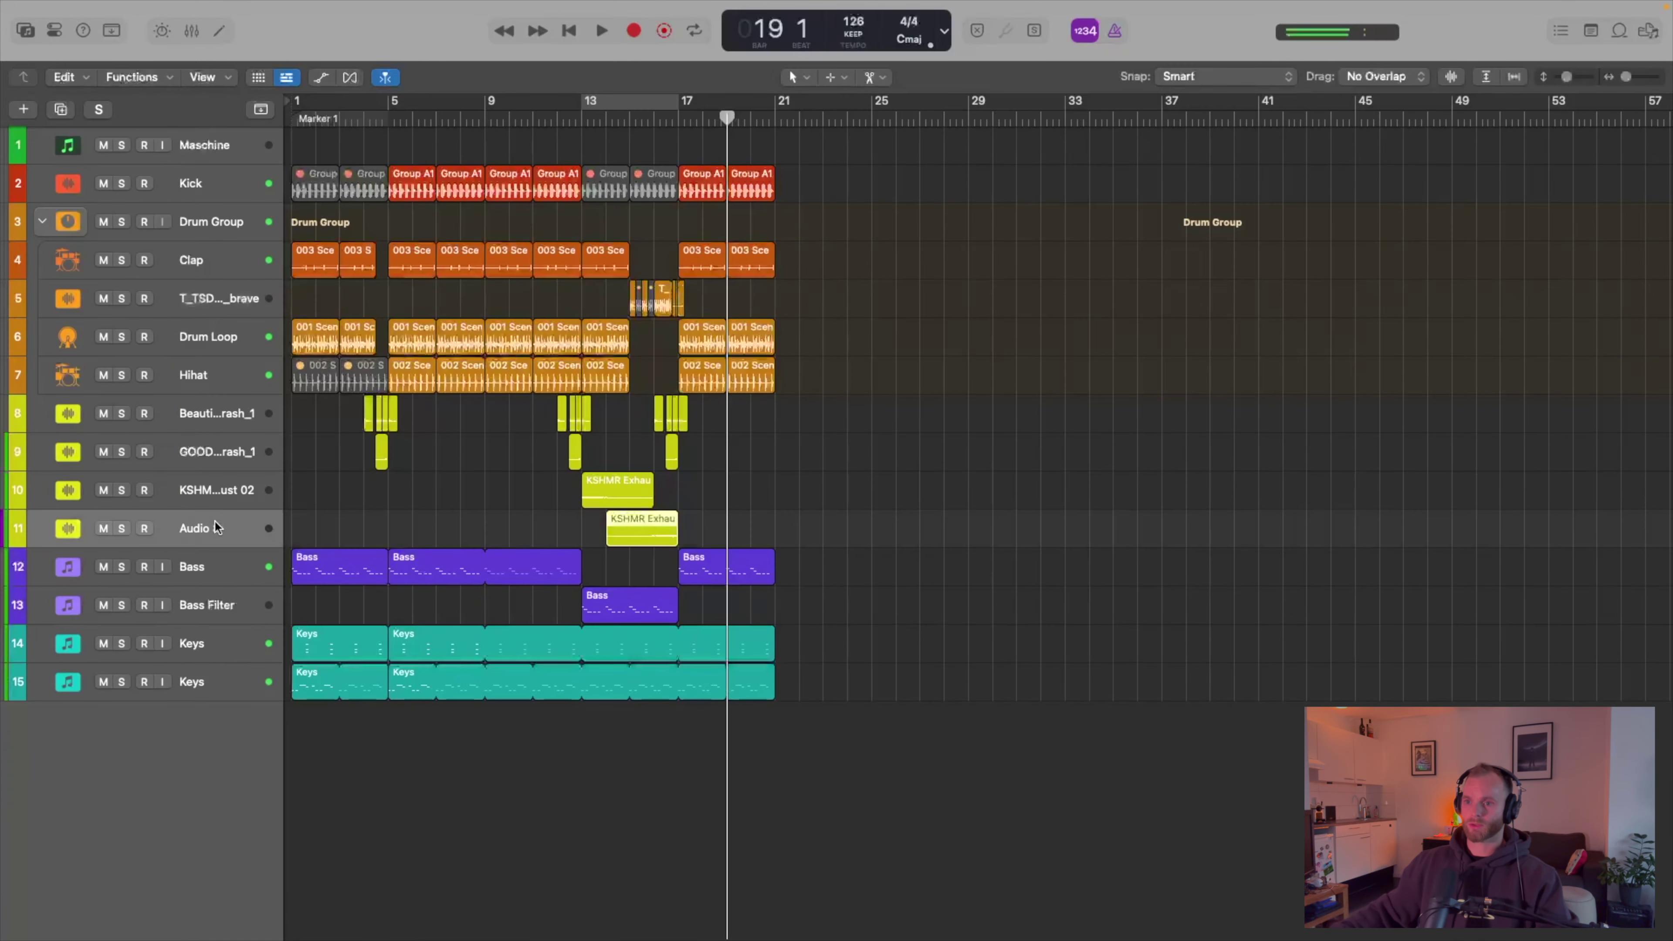
{"action": "key", "text": "alt+super+a"}
{"action": "left_click", "coordinate": [1647, 31]}
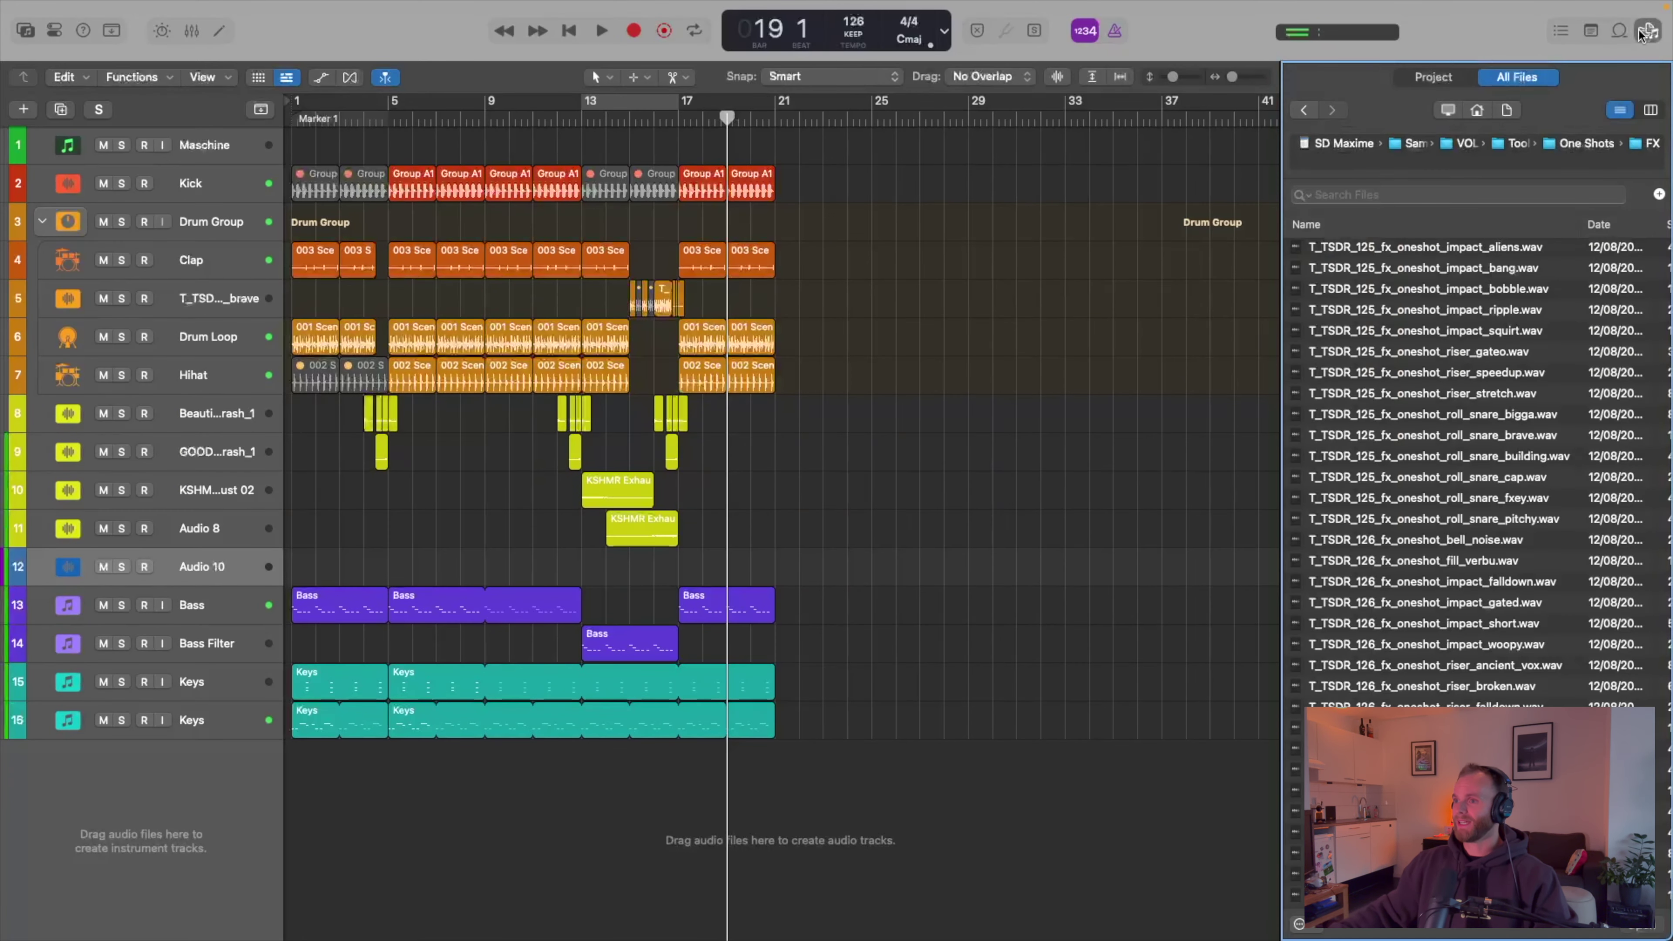
- Audition the falldown impact, then place T_TSDR_126_fx_oneshot_impact_gated.wav at bar 17 on the new audio track
{"action": "scroll", "coordinate": [1370, 563], "scroll_direction": "down", "scroll_amount": 1}
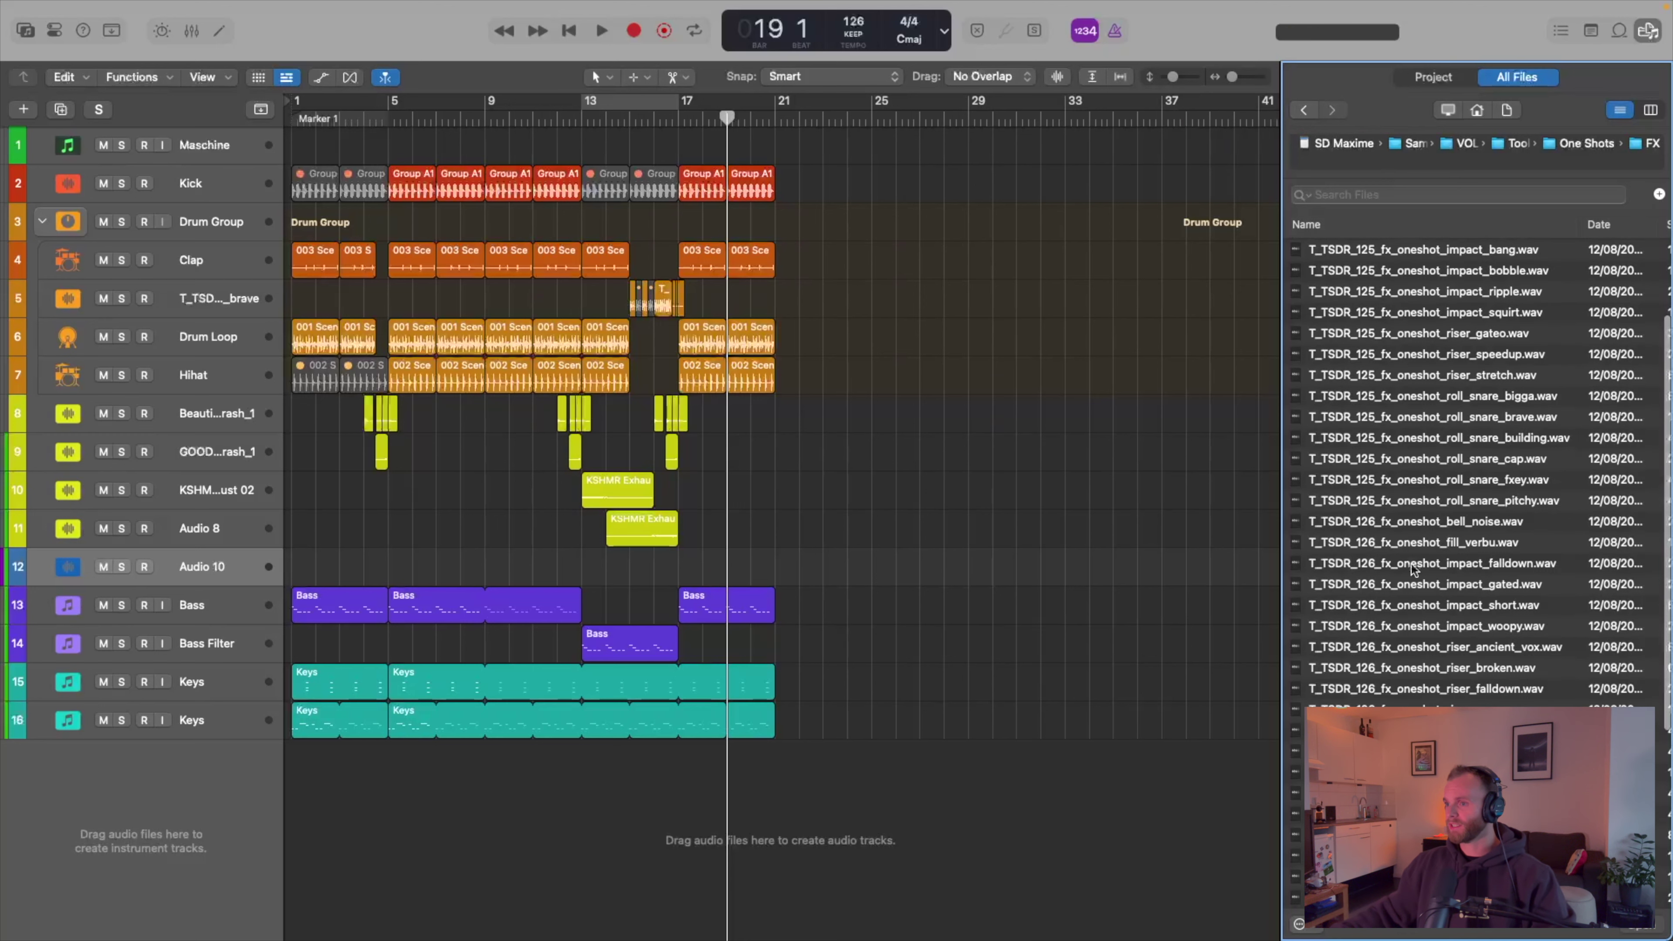
{"action": "left_click", "coordinate": [1412, 564]}
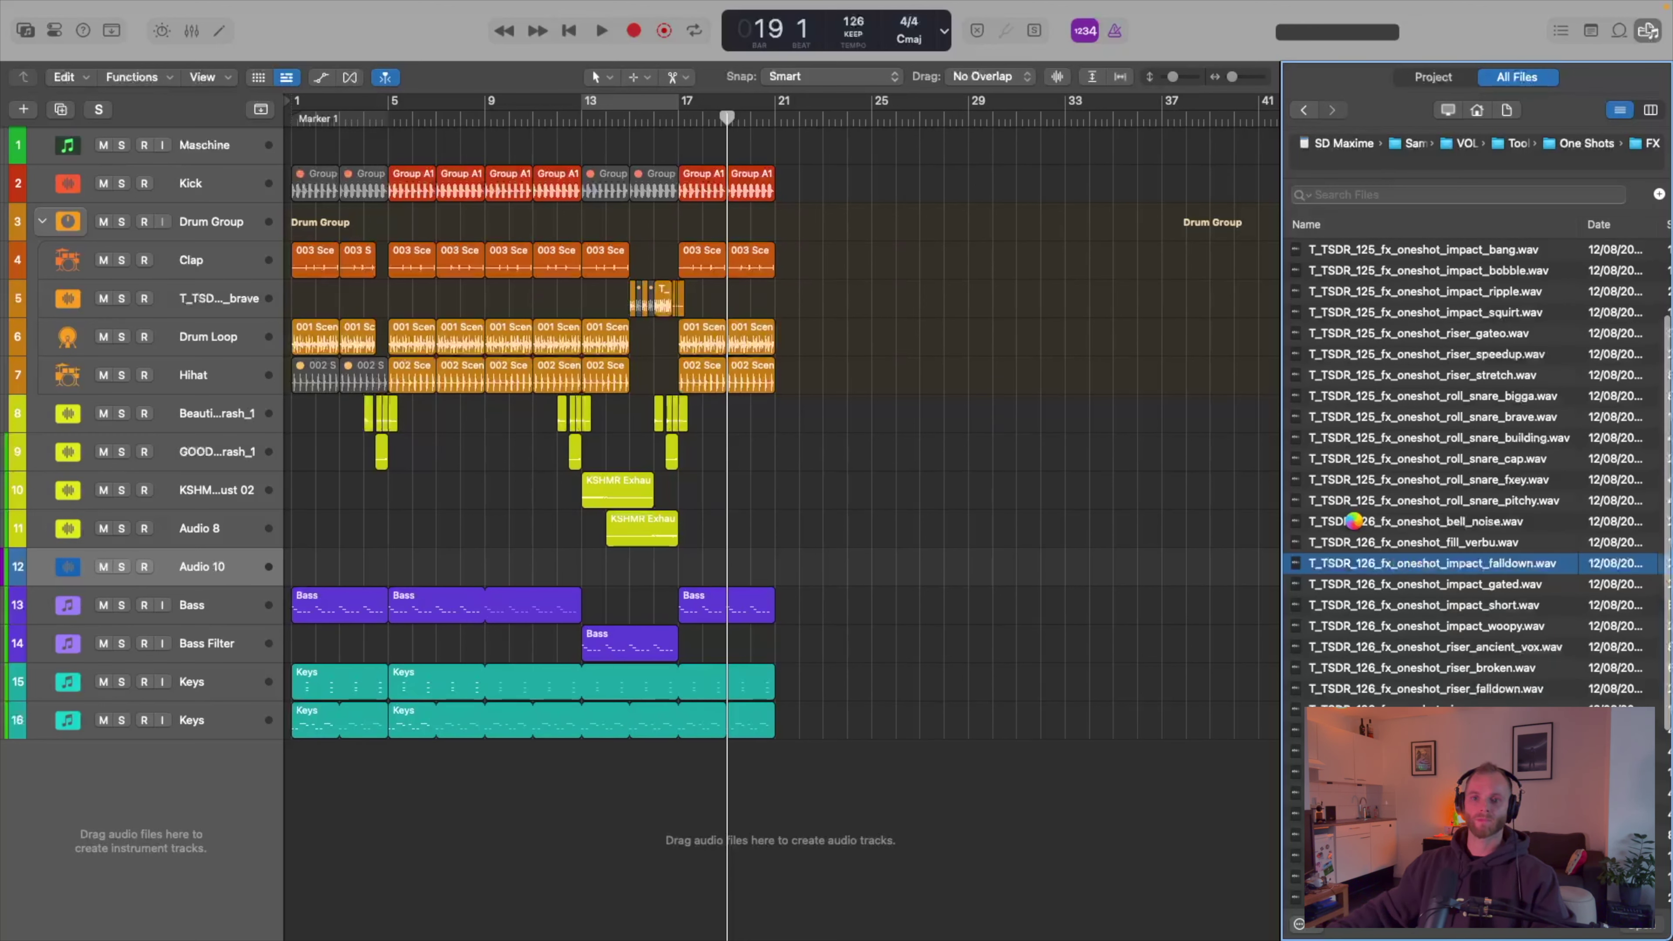
{"action": "scroll", "coordinate": [1356, 526], "scroll_direction": "down", "scroll_amount": 3}
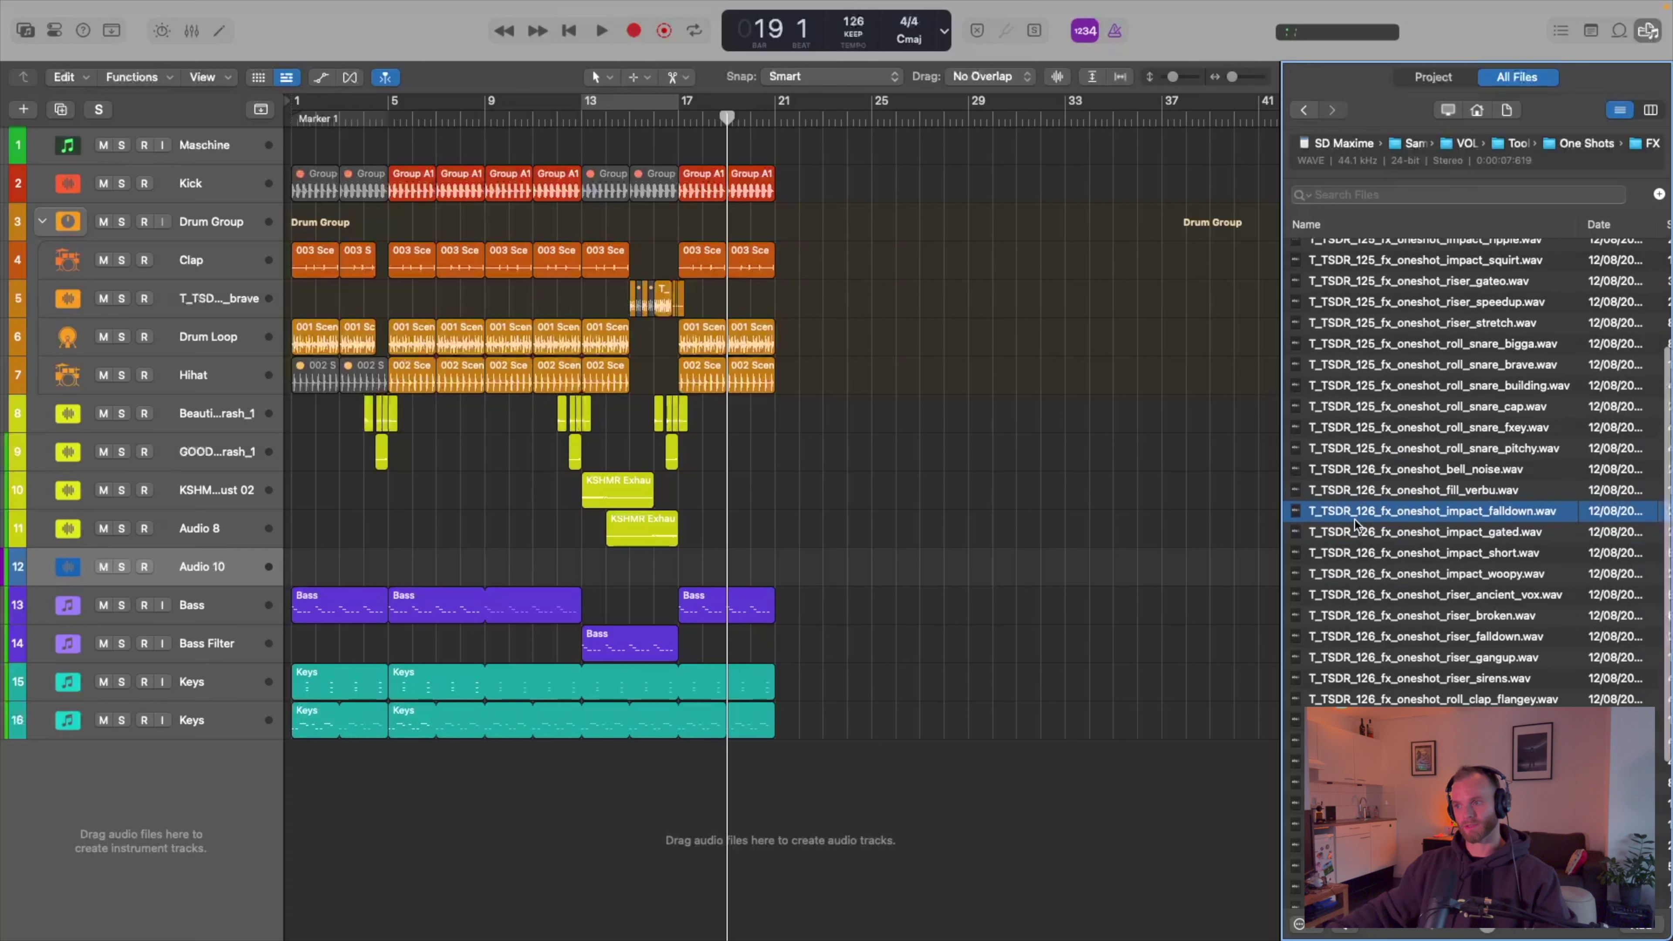
{"action": "left_click", "coordinate": [1381, 539]}
{"action": "left_click_drag", "start_coordinate": [1381, 544], "coordinate": [684, 569]}
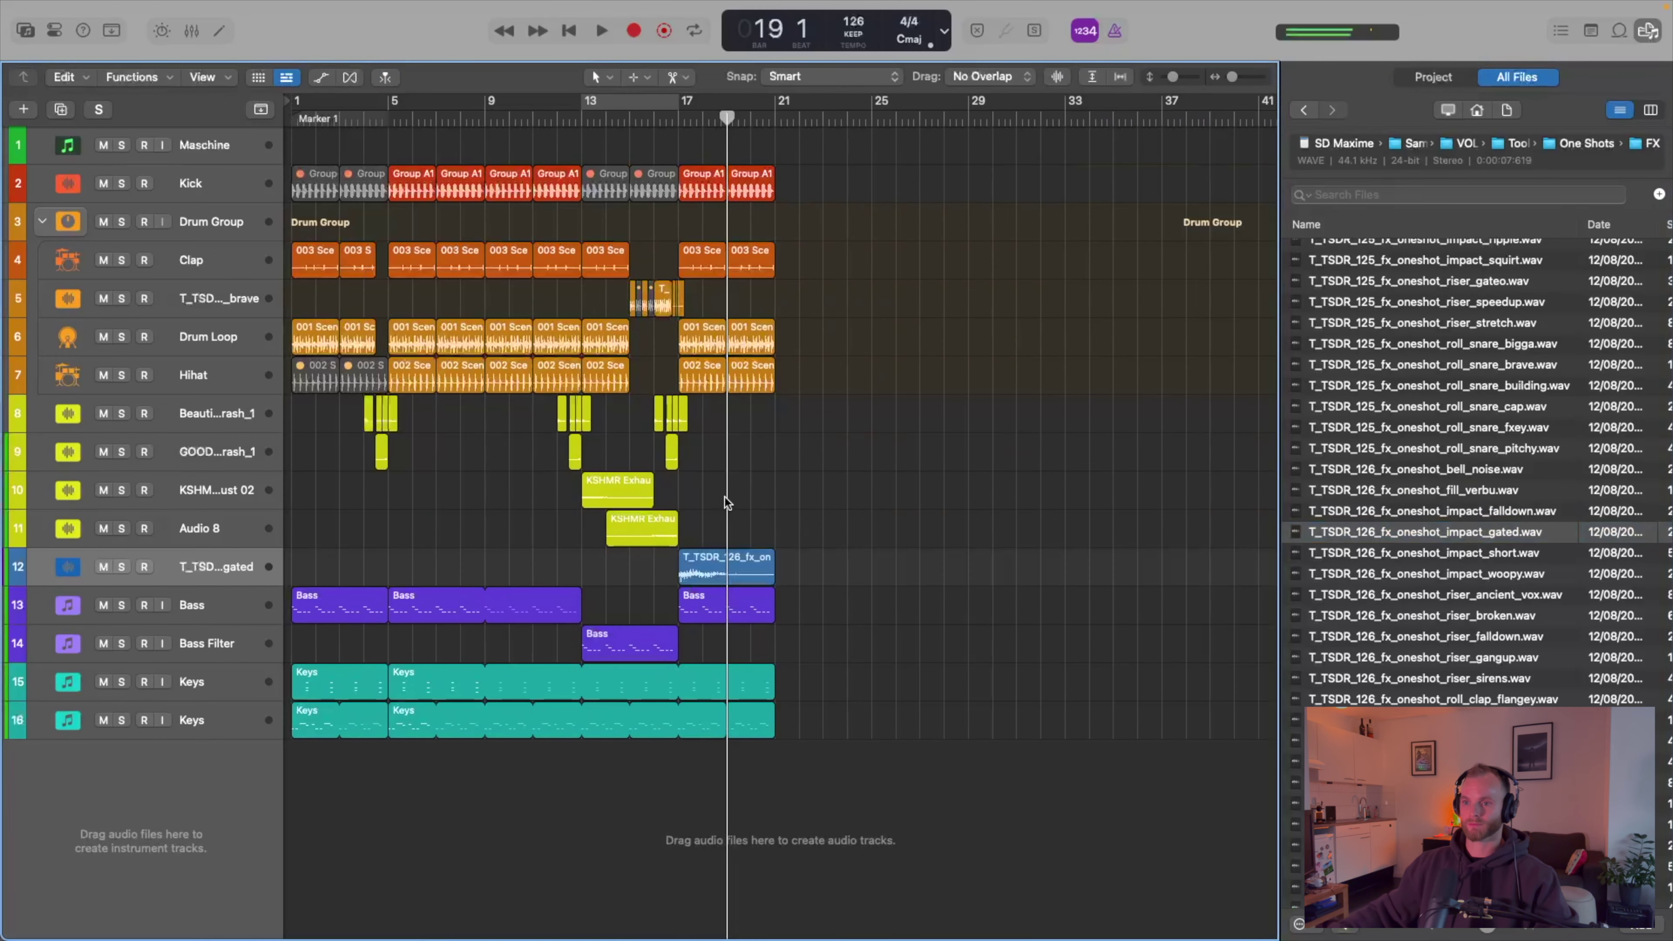
{"action": "key", "text": "super+Down"}
{"action": "key", "text": "super+Down"}
{"action": "scroll", "coordinate": [864, 525], "scroll_direction": "up", "scroll_amount": 5}
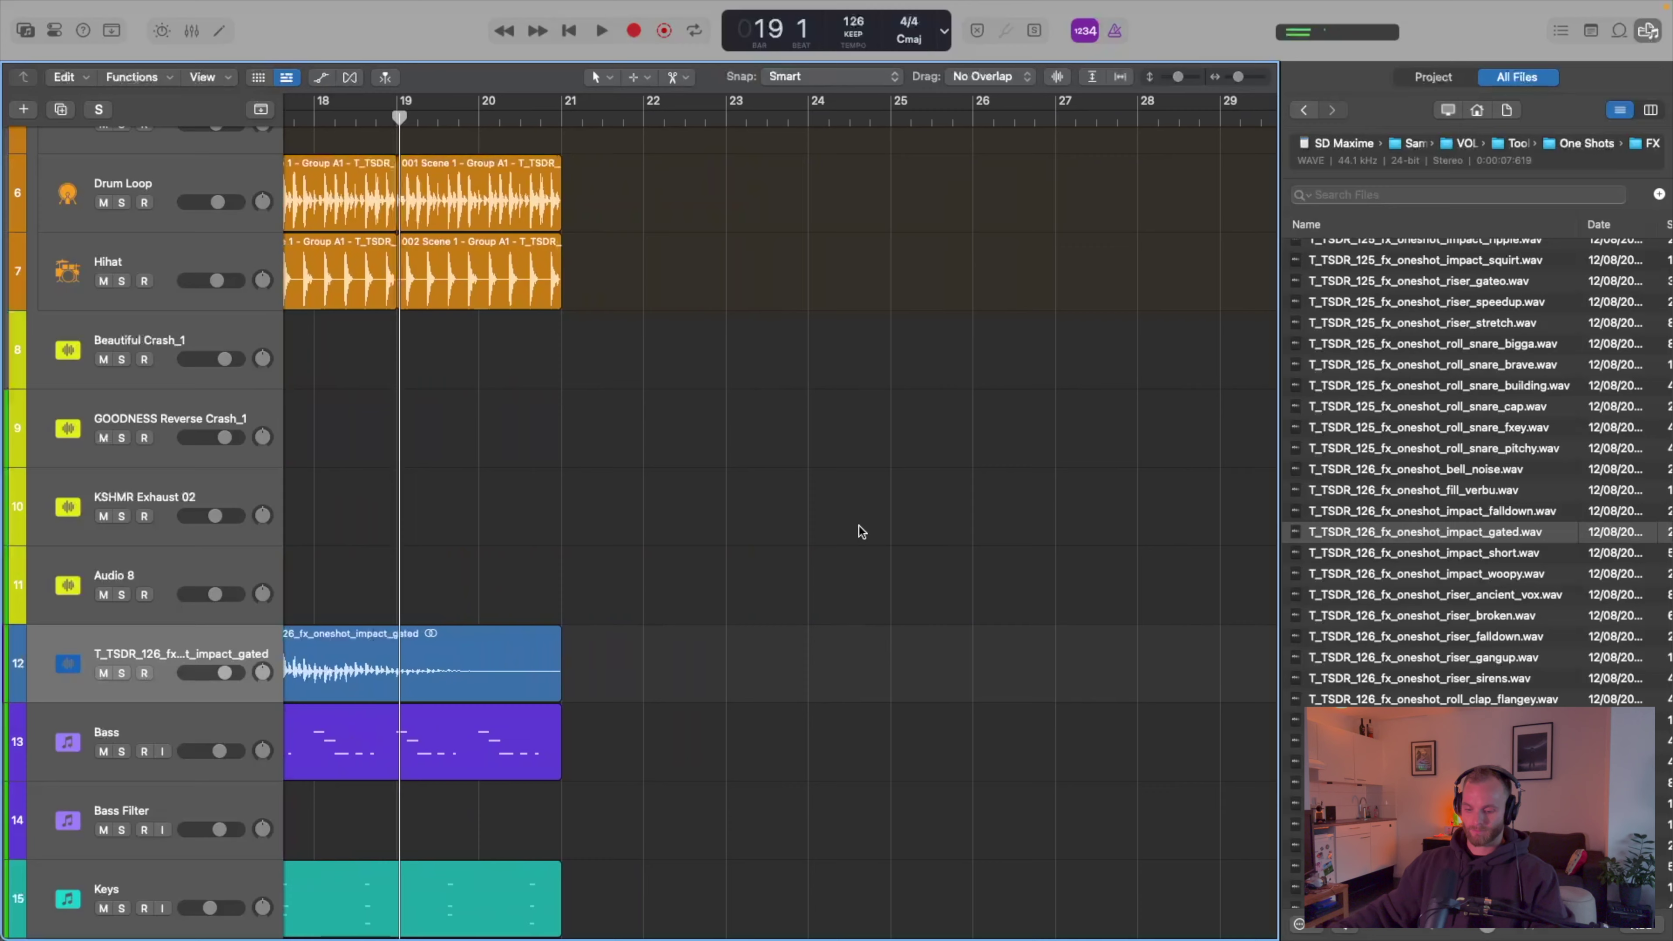
- Hide the file browser and recolor the gated impact track yellow to match the other effects tracks
{"action": "key", "text": "f"}
{"action": "scroll", "coordinate": [860, 527], "scroll_direction": "left", "scroll_amount": 6}
{"action": "right_click", "coordinate": [80, 669]}
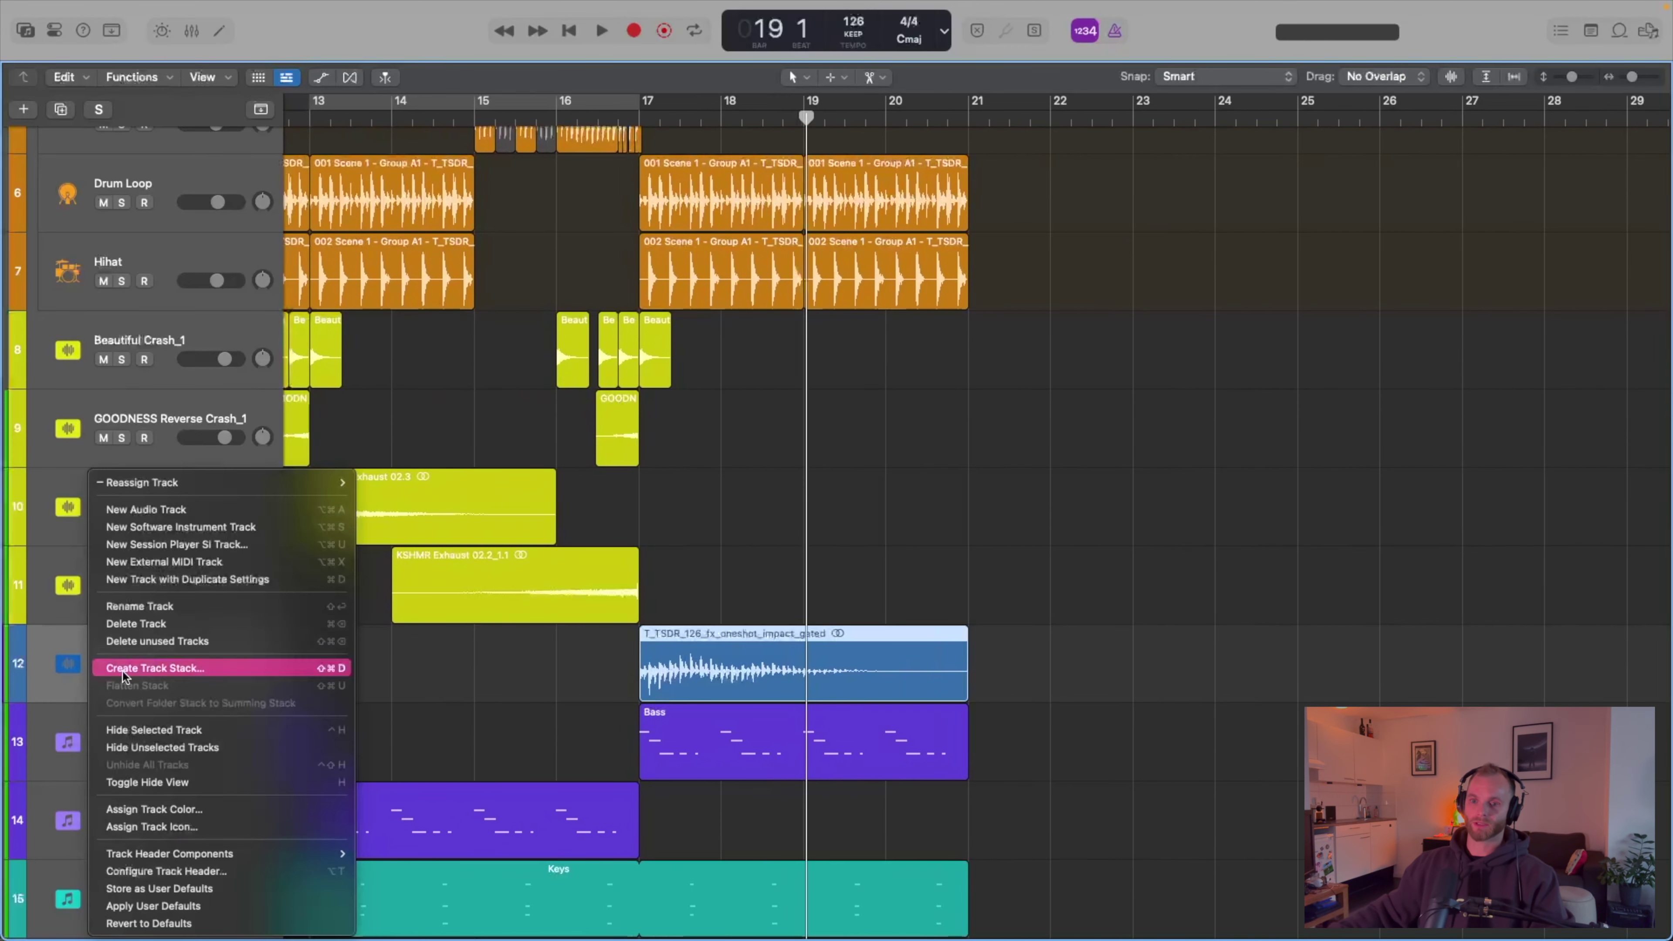
{"action": "left_click", "coordinate": [151, 809]}
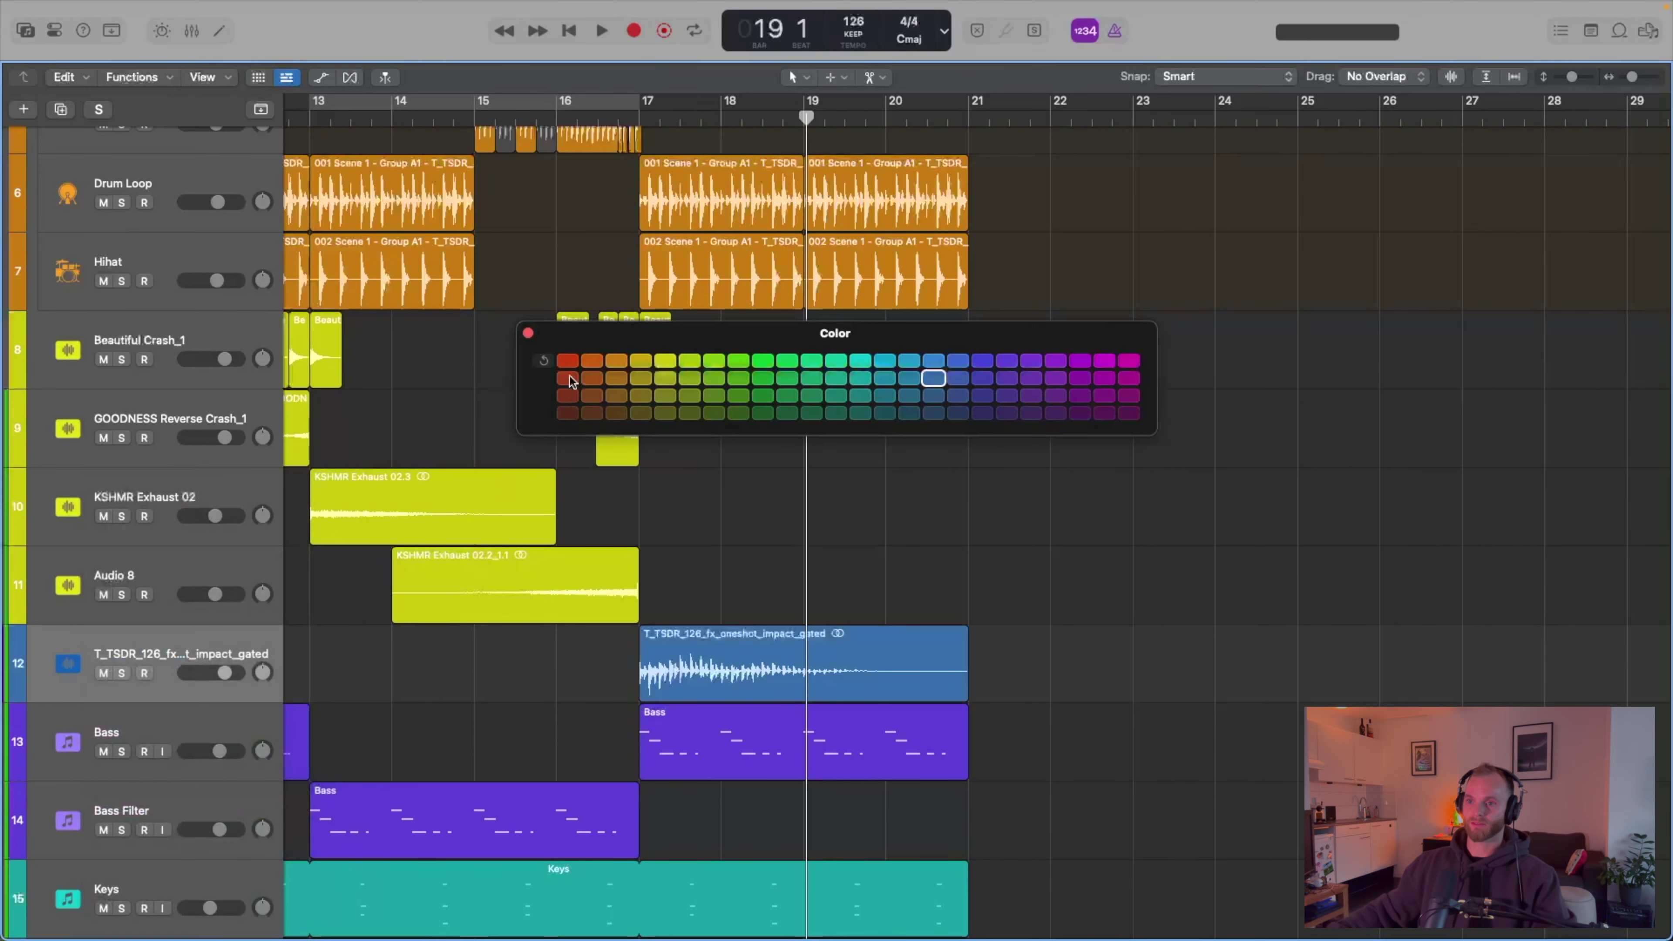
{"action": "left_click", "coordinate": [662, 363]}
{"action": "left_click", "coordinate": [528, 335]}
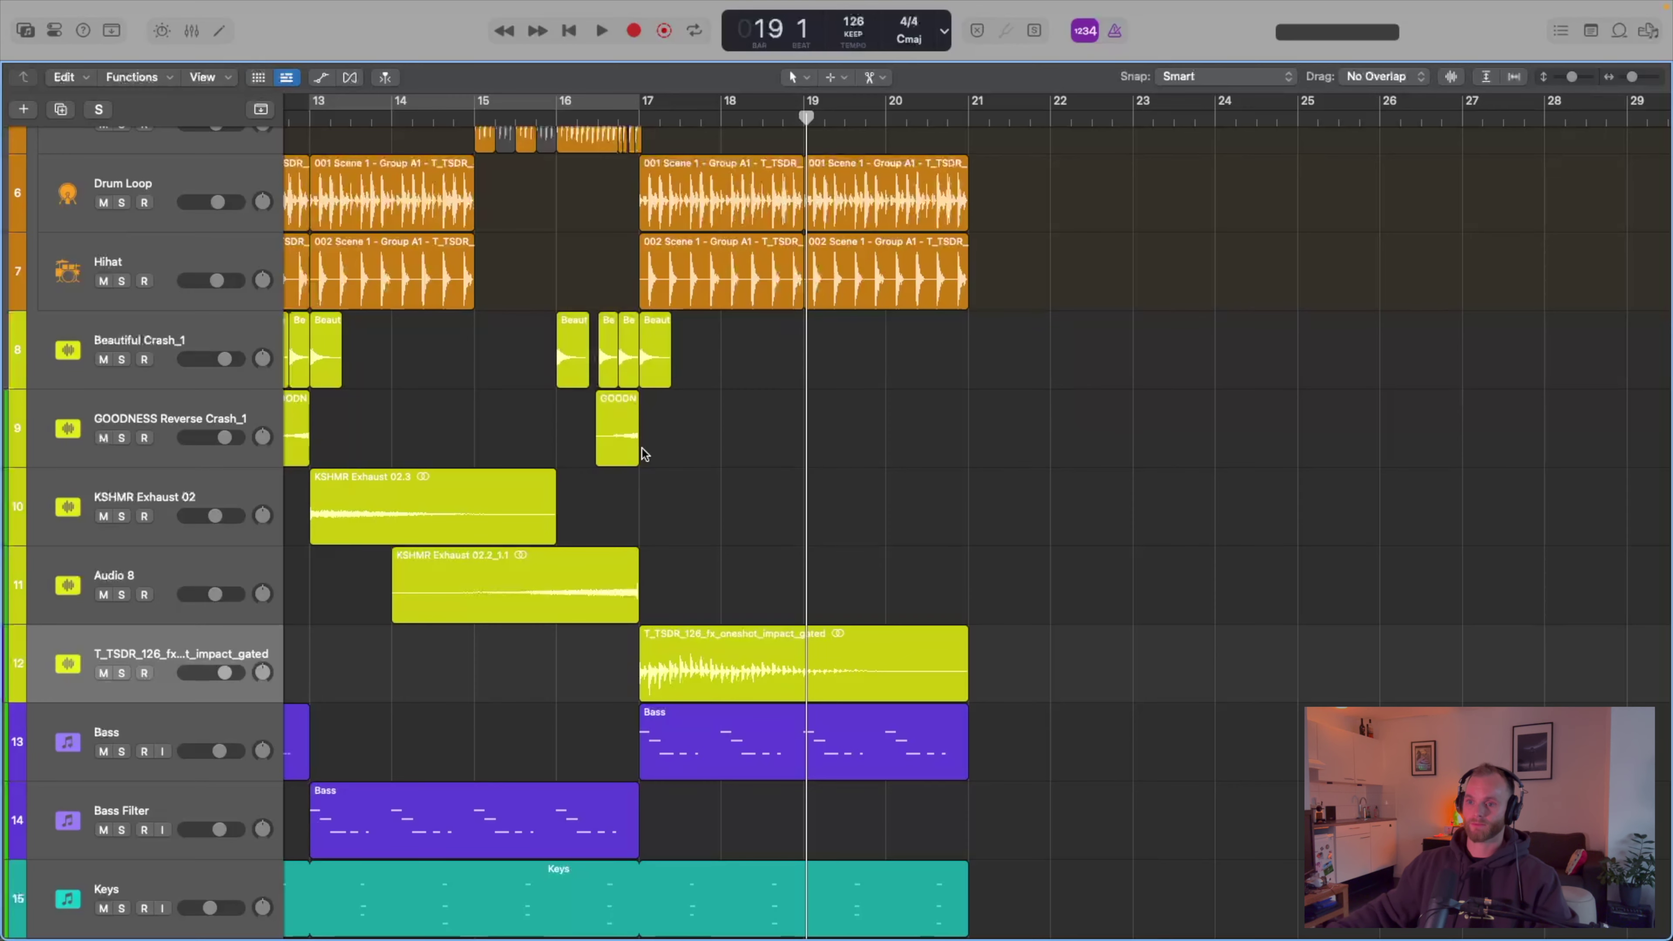
- Lower the gated impact track's volume to -4.4 dB and play the transition from bar 15
{"action": "left_click_drag", "start_coordinate": [224, 673], "coordinate": [220, 673]}
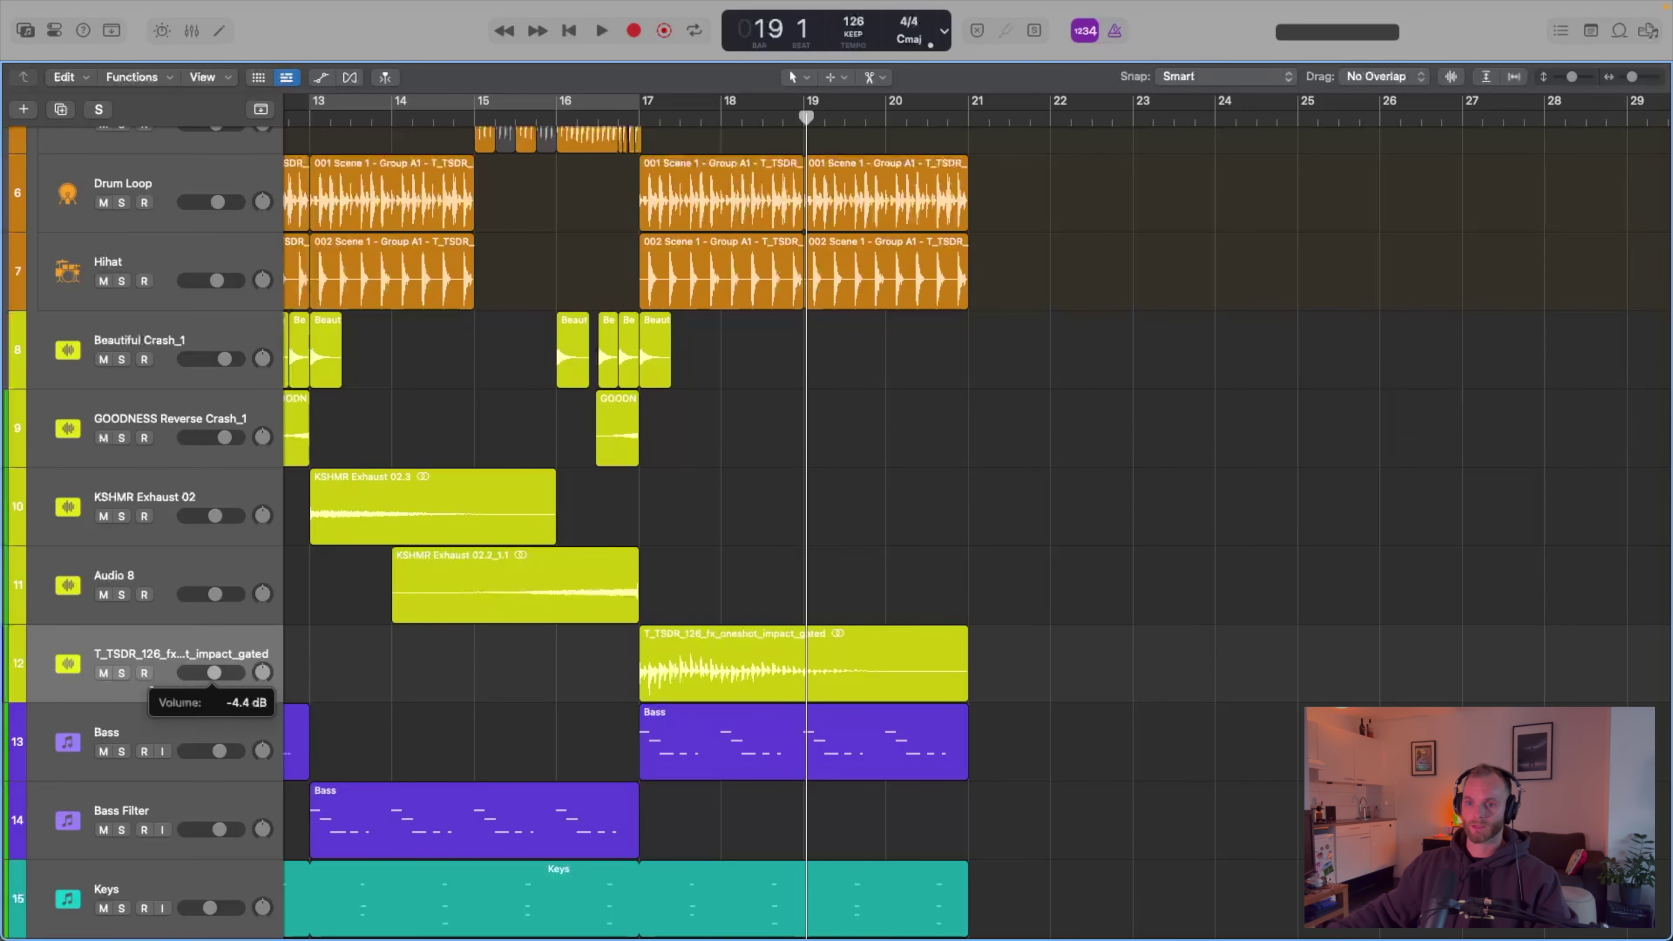
{"action": "scroll", "coordinate": [975, 317], "scroll_direction": "left", "scroll_amount": 5}
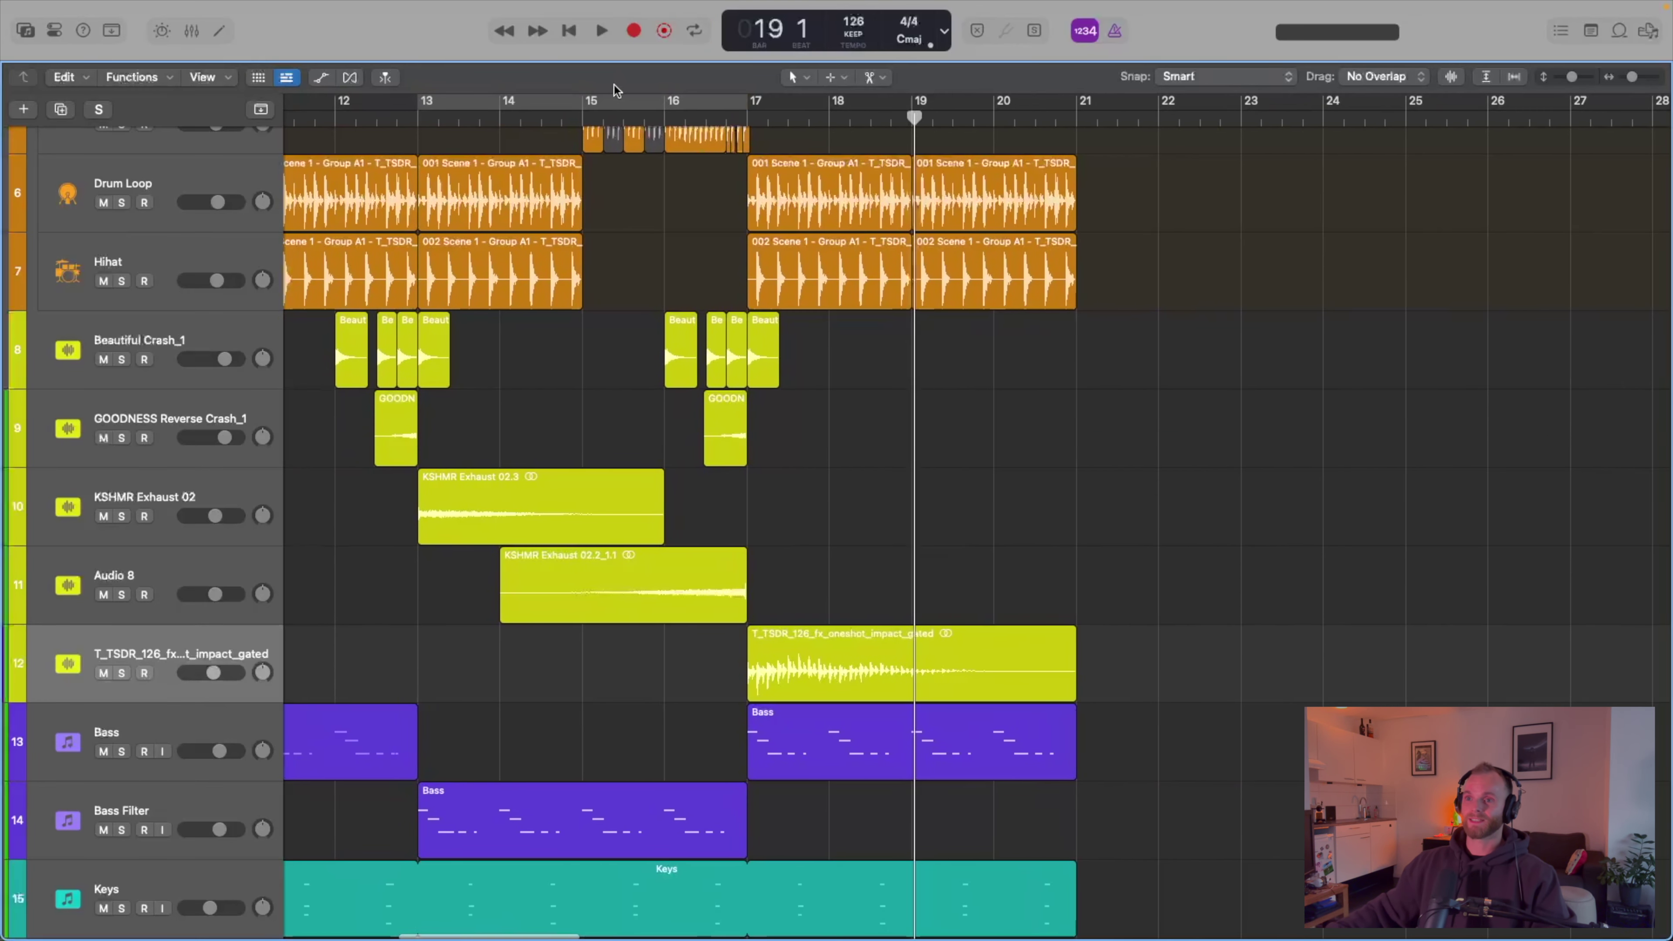
{"action": "left_click", "coordinate": [585, 115]}
{"action": "key", "text": "space"}
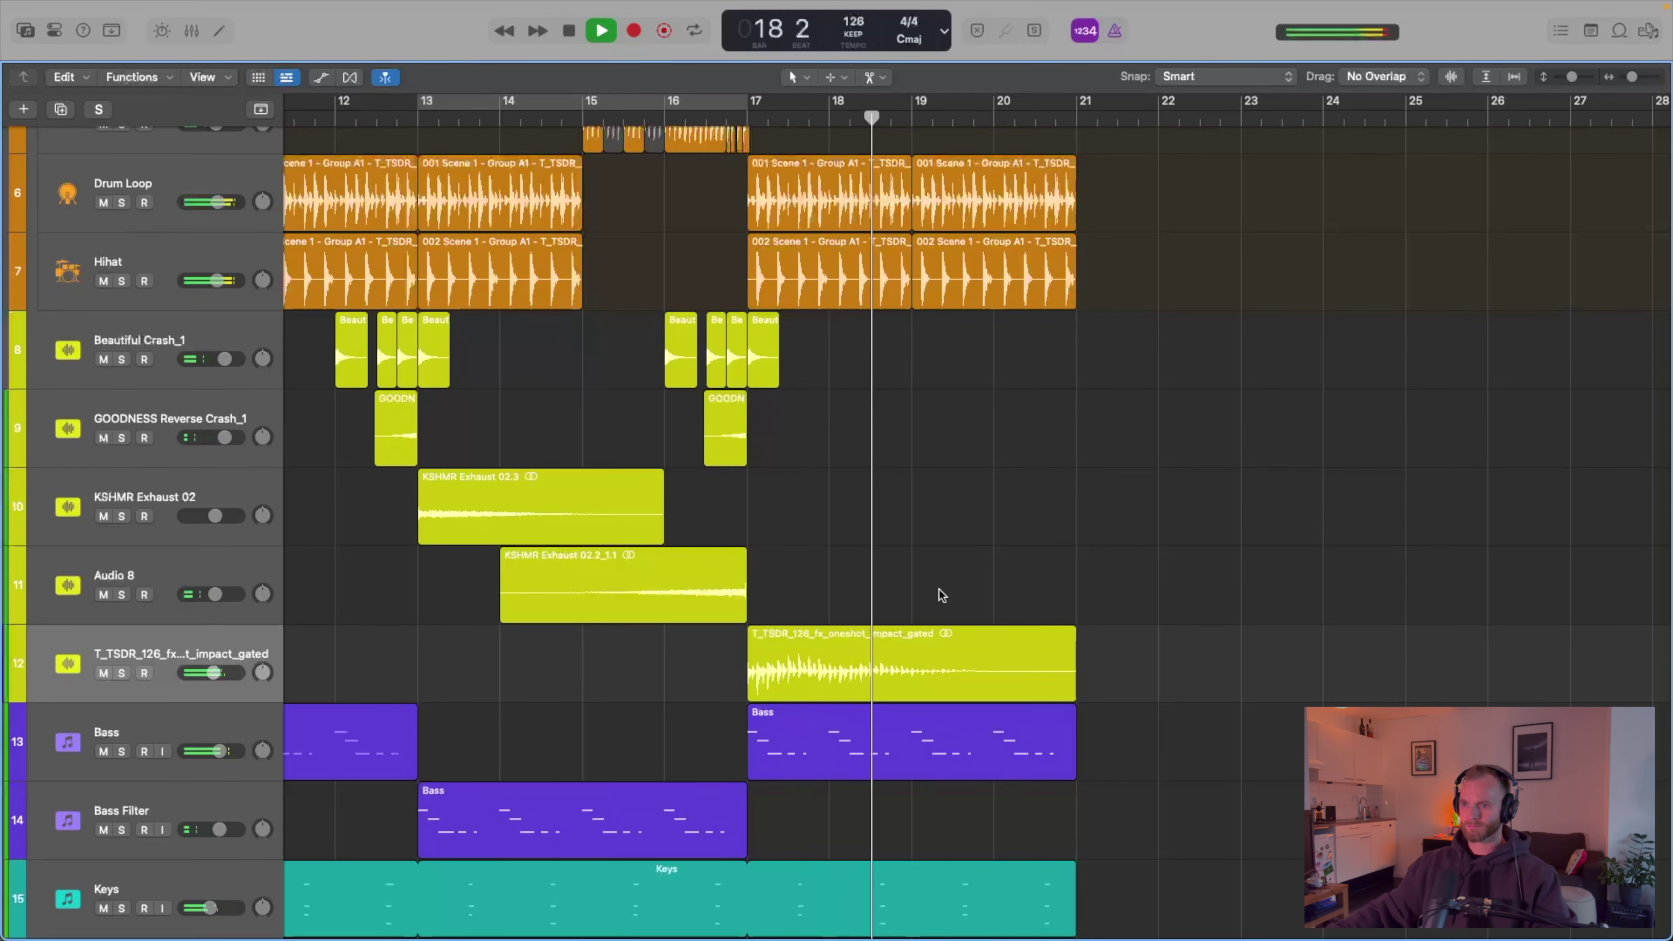
{"action": "key", "text": "space"}
- Try to adjust the end of the gated impact region at bar 21
{"action": "left_click", "coordinate": [936, 669]}
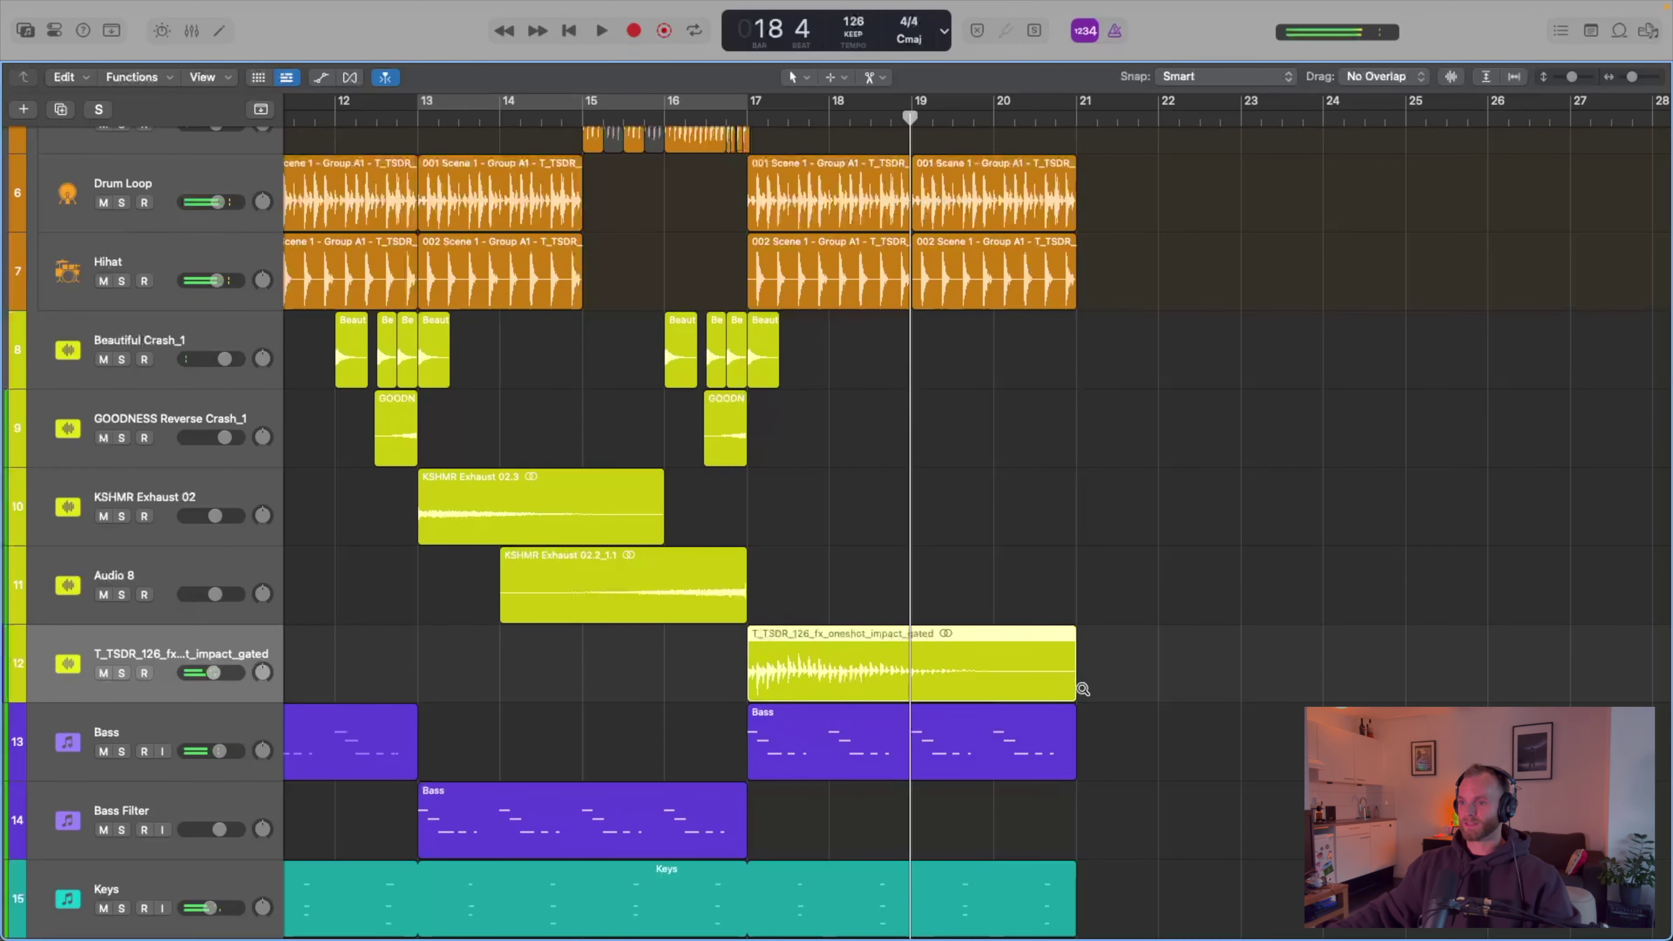
{"action": "left_click_drag", "start_coordinate": [1067, 693], "coordinate": [1077, 694]}
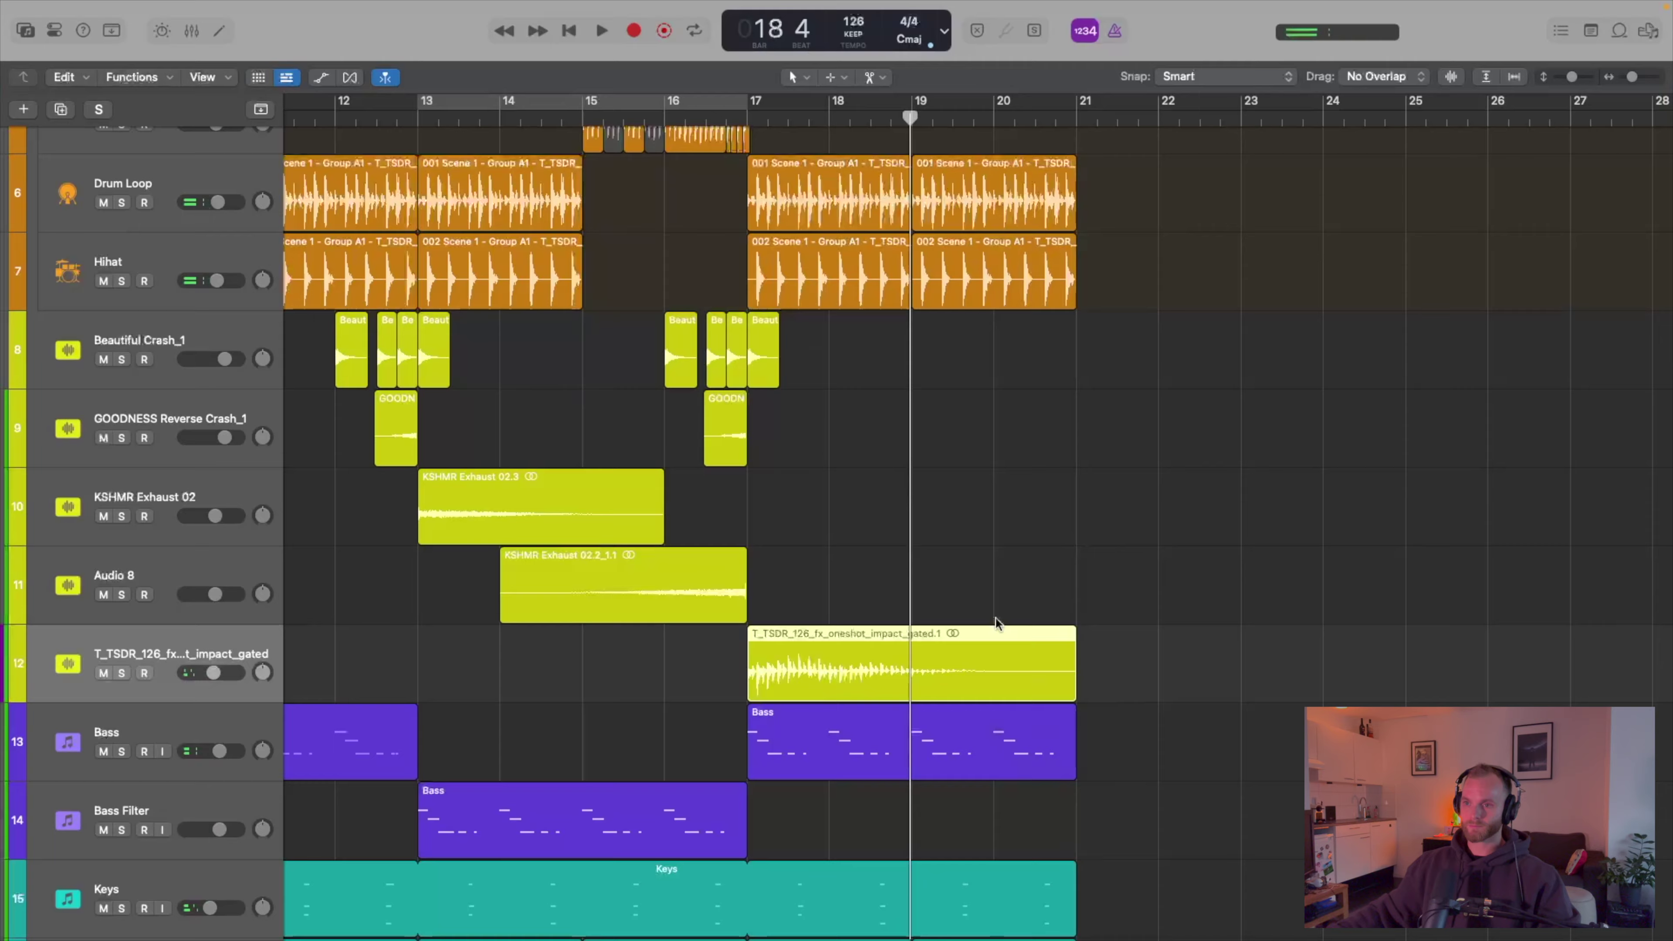
{"action": "scroll", "coordinate": [997, 617], "scroll_direction": "down", "scroll_amount": 5}
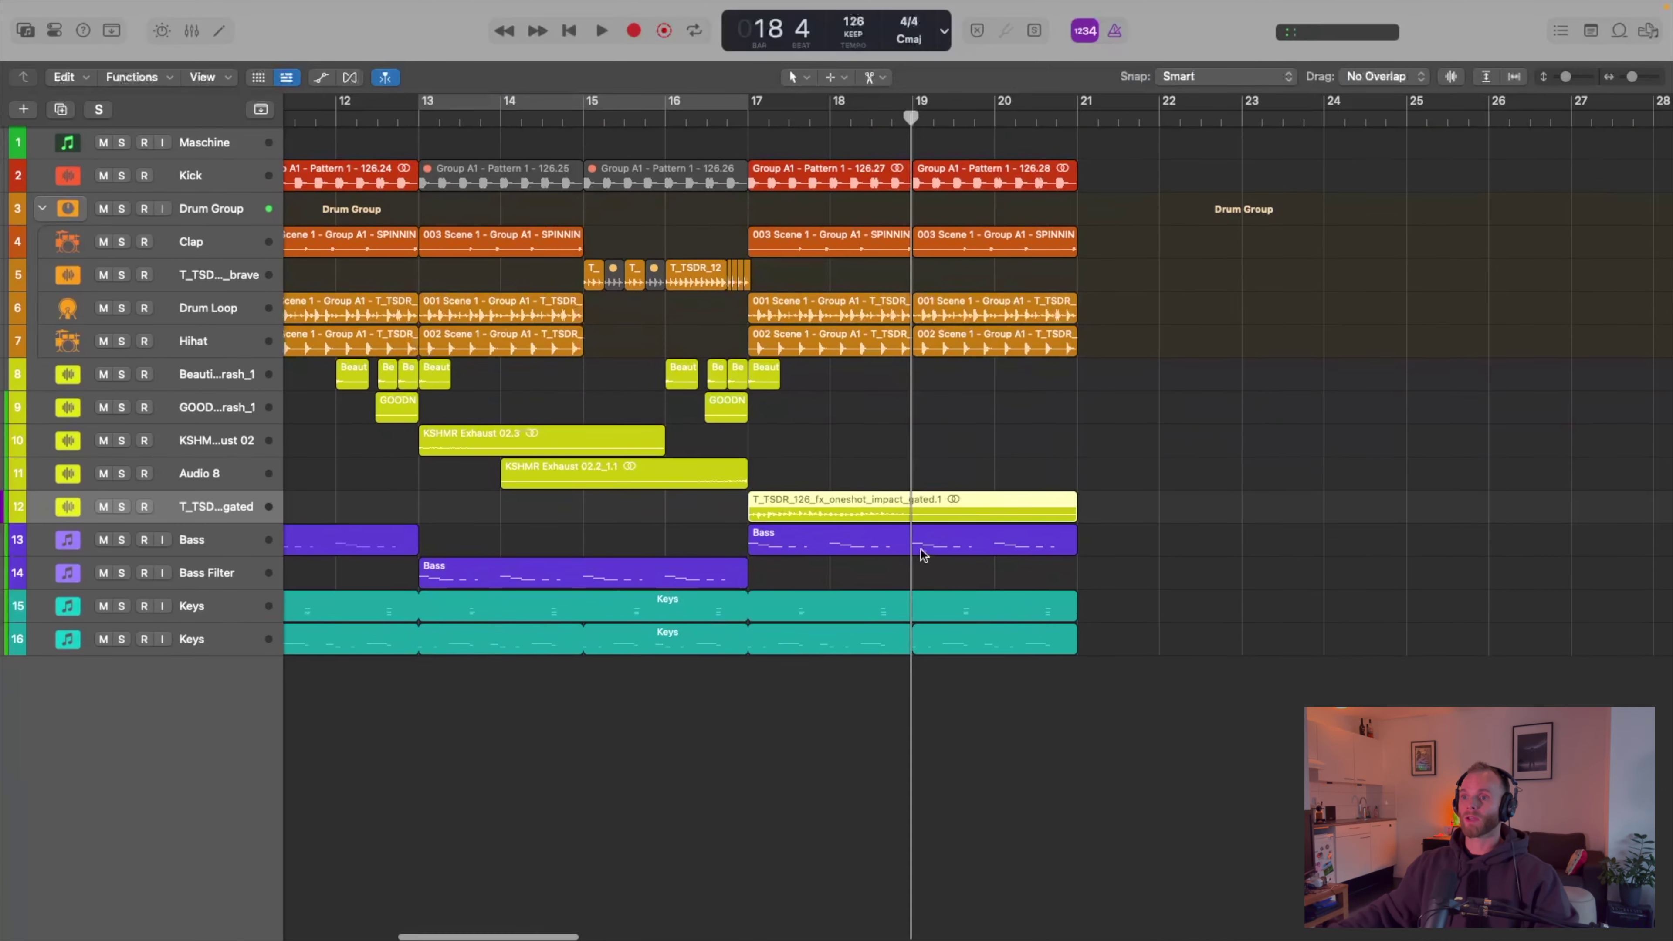
{"action": "scroll", "coordinate": [921, 549], "scroll_direction": "down", "scroll_amount": 10}
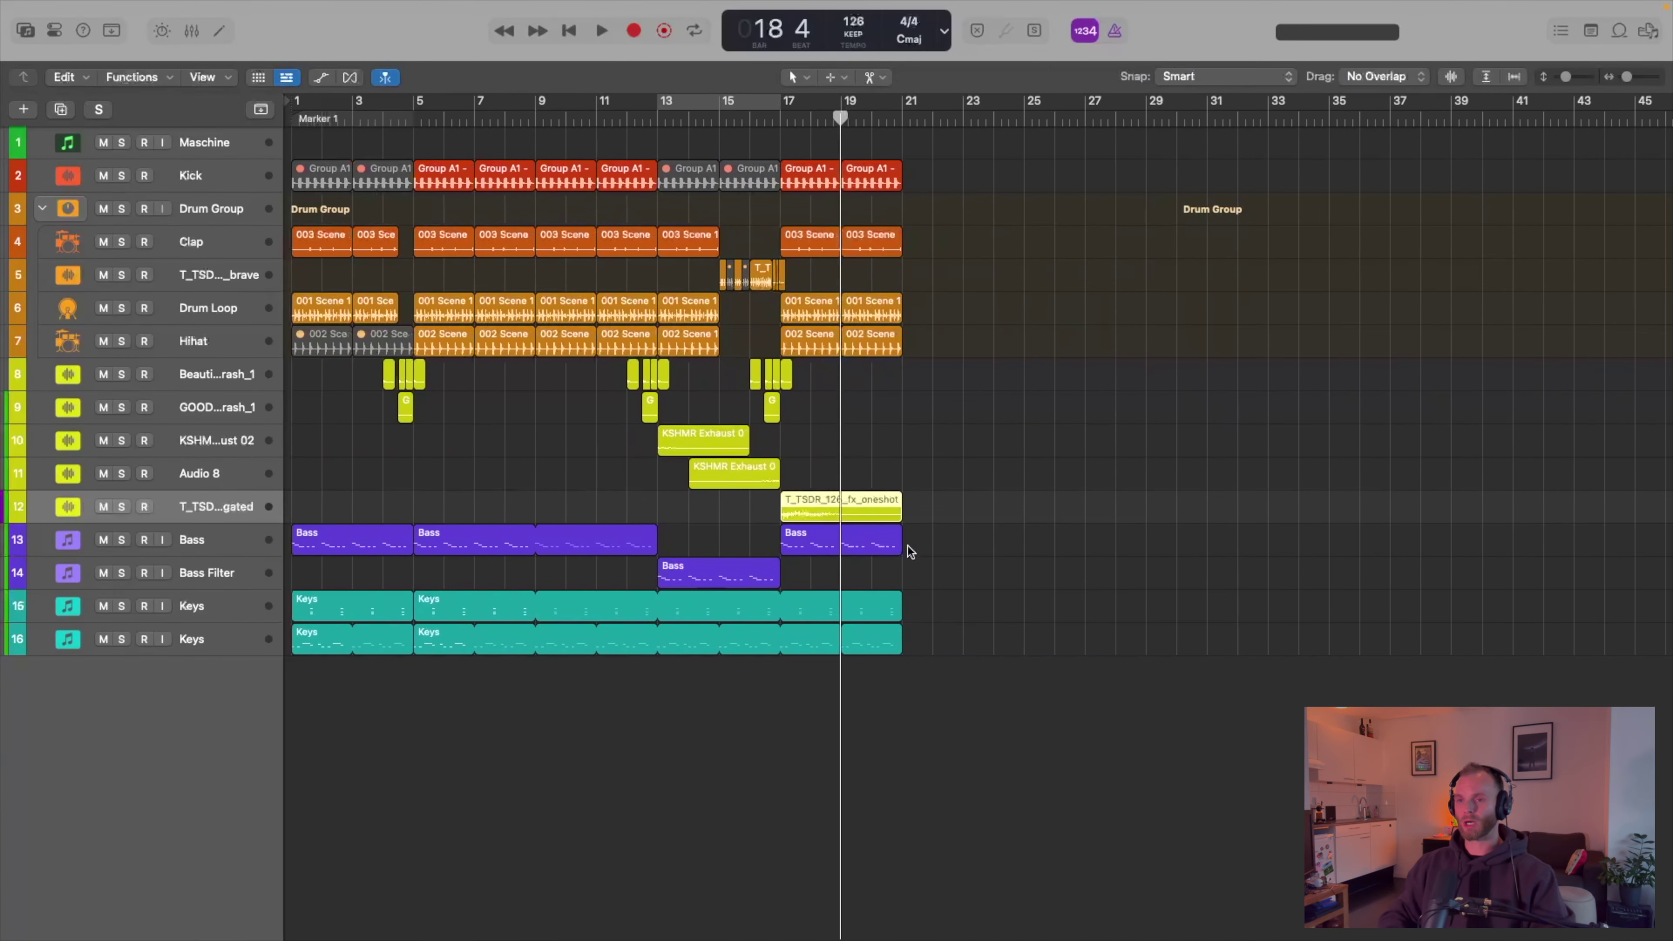
- Return the playhead to the start of the arrangement
{"action": "key", "text": "Return"}
{"action": "scroll", "coordinate": [937, 546], "scroll_direction": "up", "scroll_amount": 8}
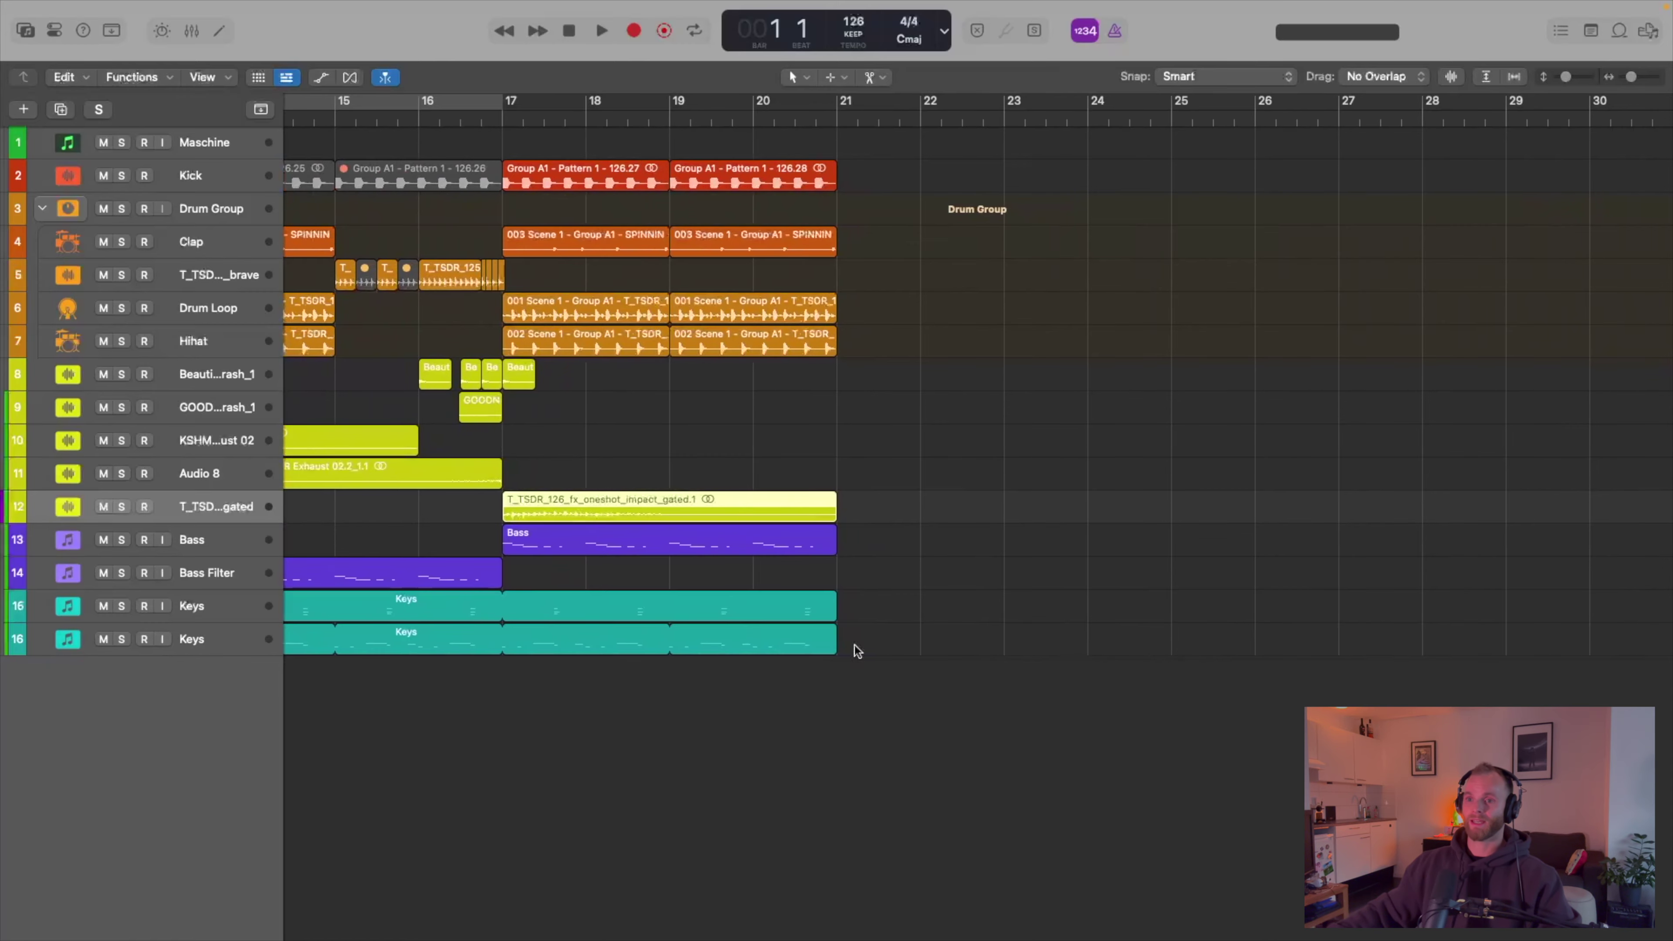
{"action": "scroll", "coordinate": [856, 651], "scroll_direction": "left", "scroll_amount": 15}
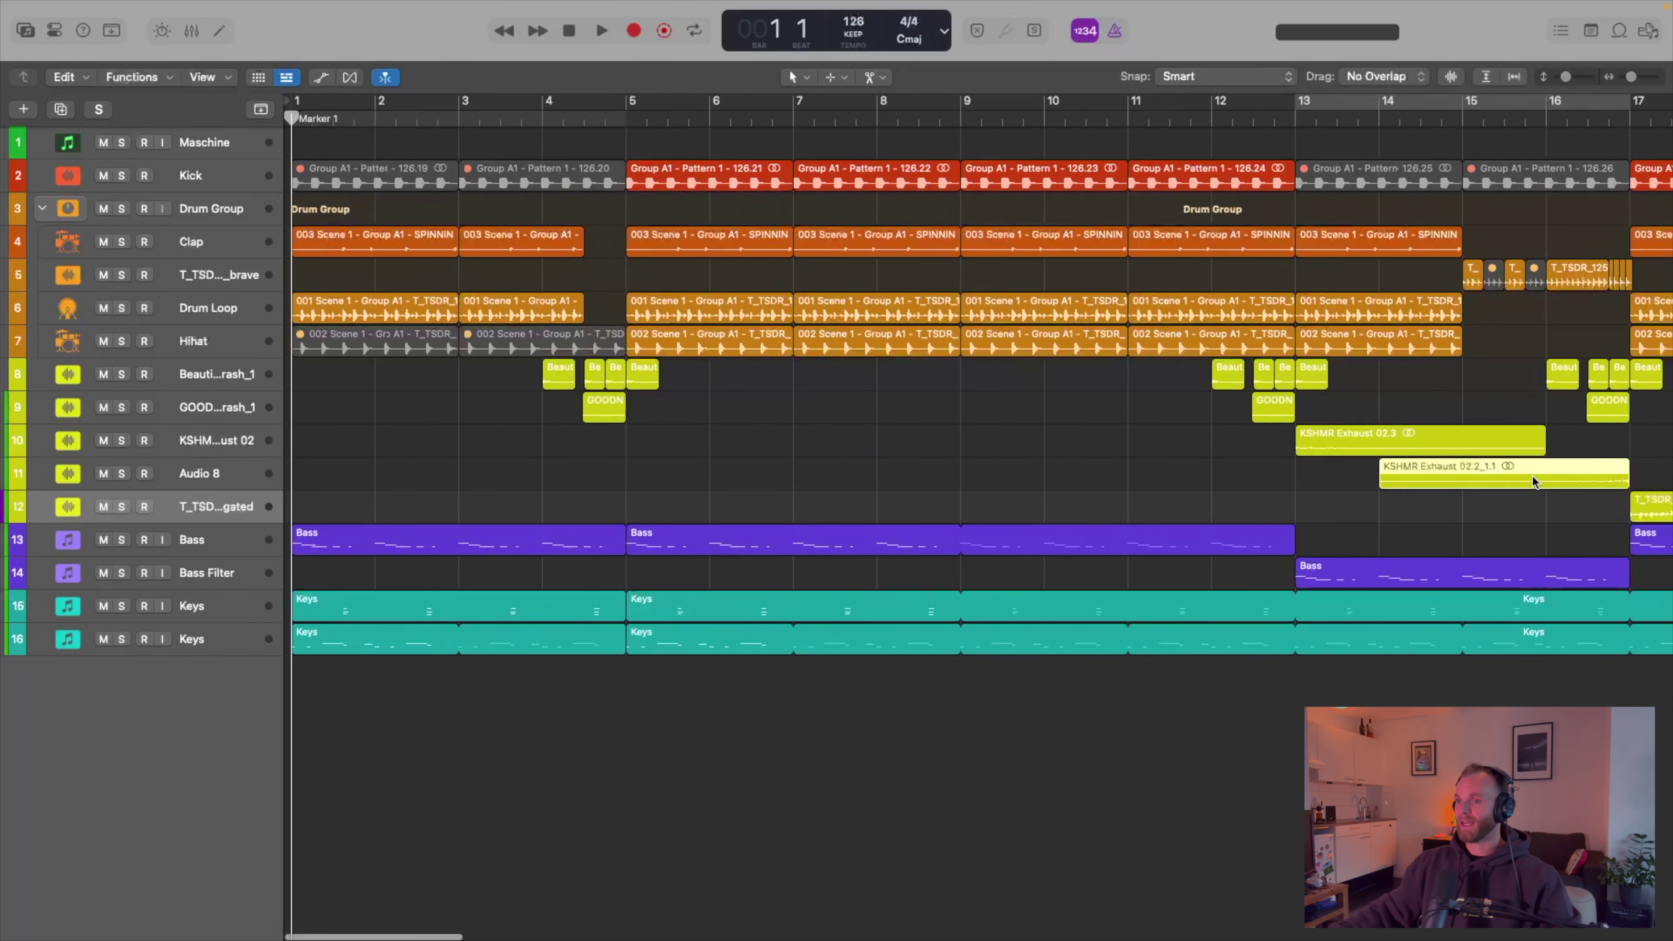
- Try to place a copy of the KSHMR Exhaust 02.2_1.1 riser in the intro, reverting each attempt
{"action": "left_click_drag", "start_coordinate": [1532, 479], "coordinate": [498, 458]}
{"action": "scroll", "coordinate": [498, 459], "scroll_direction": "up", "scroll_amount": 8}
{"action": "key", "text": "BackSpace"}
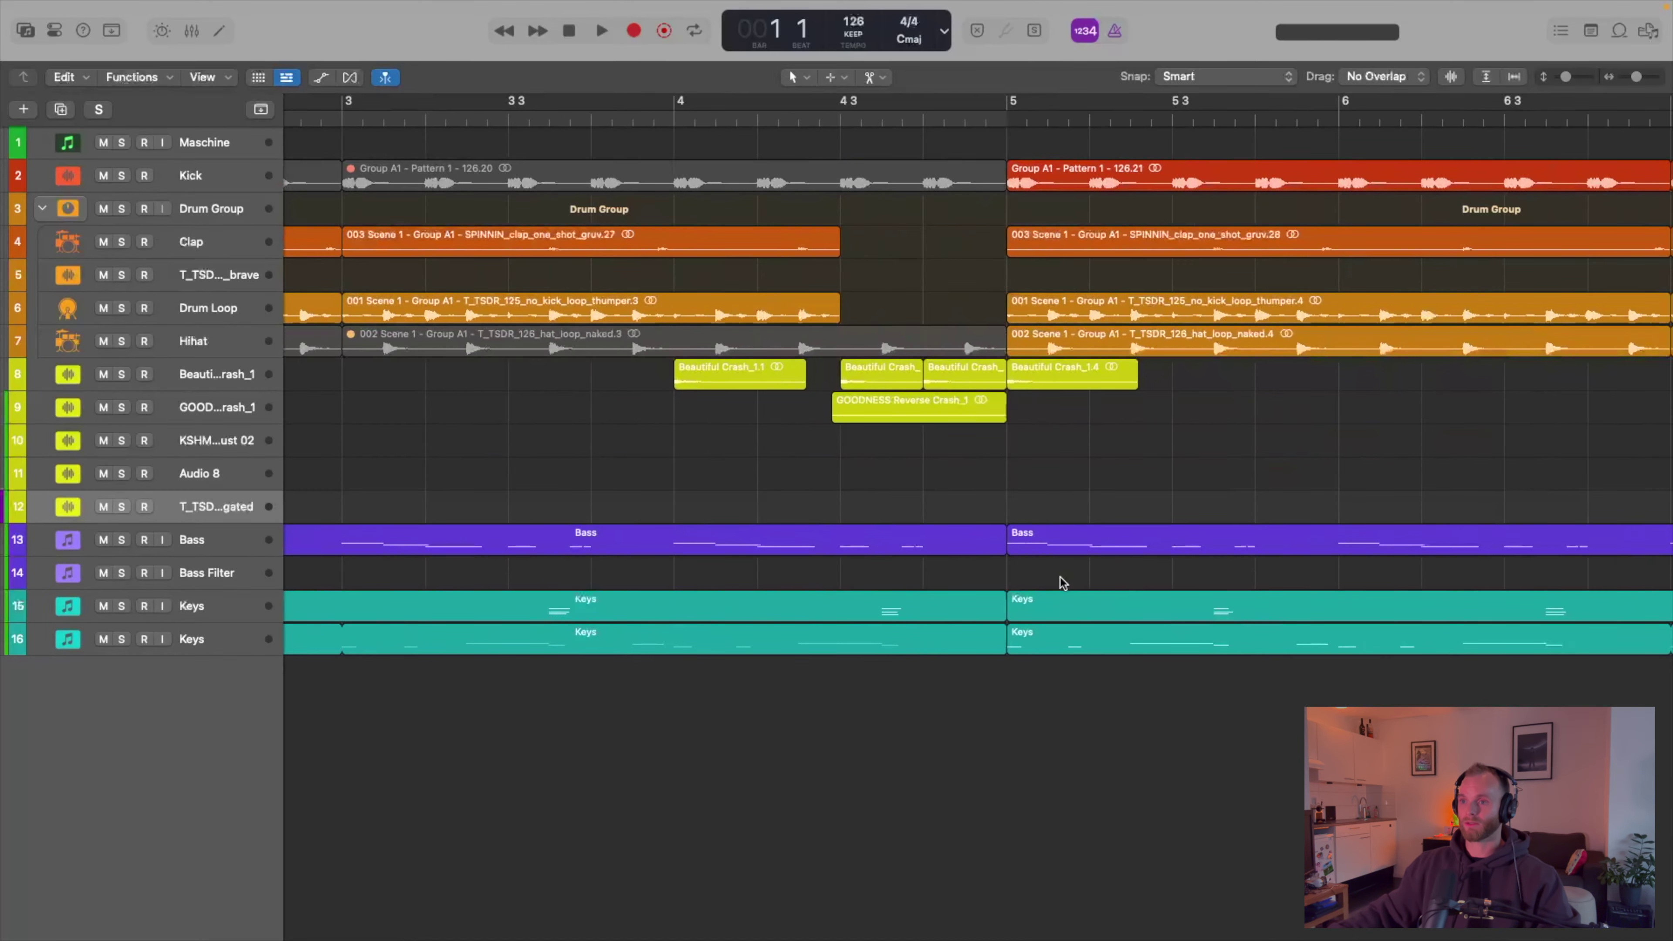
{"action": "scroll", "coordinate": [1020, 572], "scroll_direction": "down", "scroll_amount": 8}
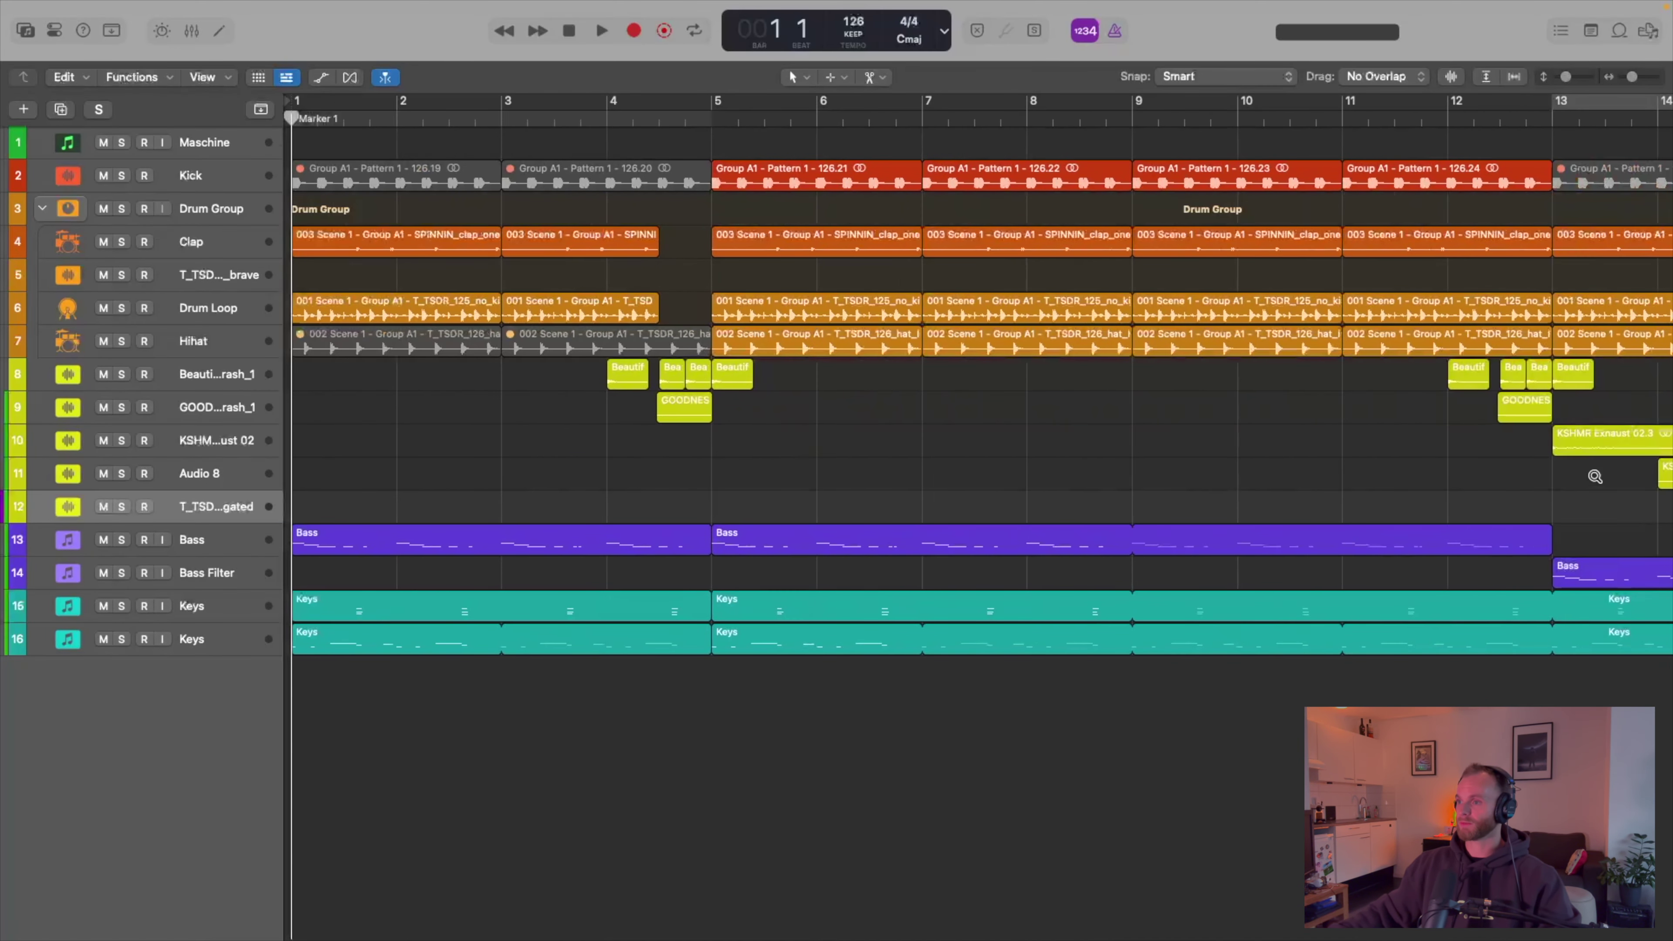
{"action": "scroll", "coordinate": [1540, 494], "scroll_direction": "down", "scroll_amount": 5}
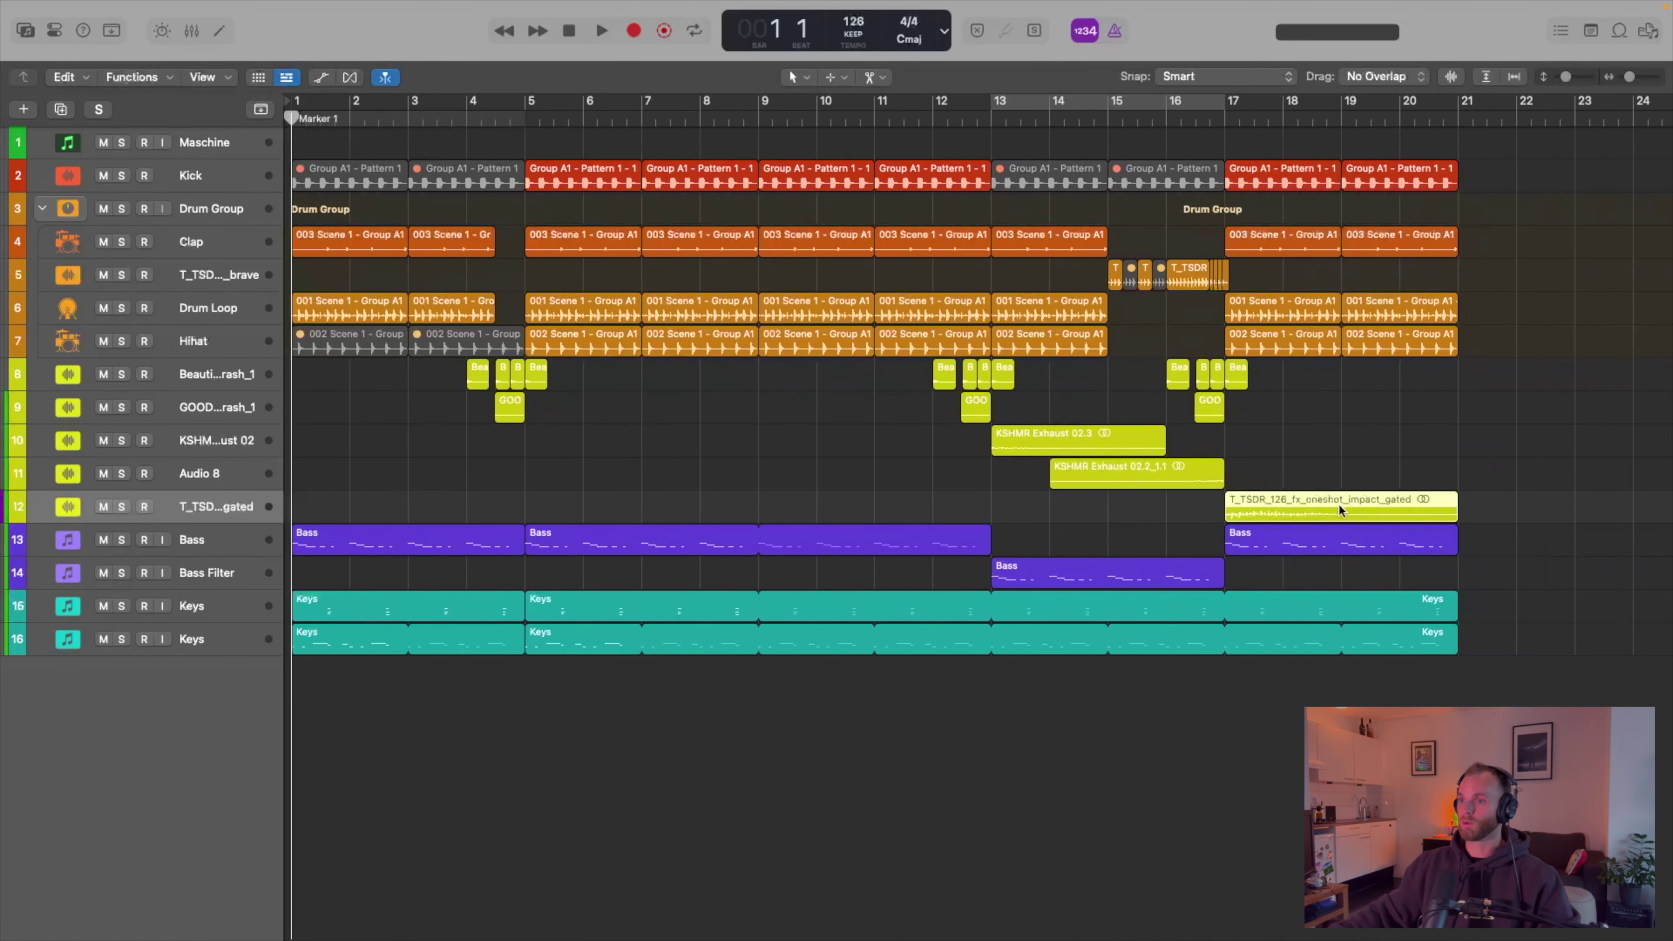
{"action": "left_click_drag", "start_coordinate": [1157, 479], "coordinate": [433, 464]}
{"action": "scroll", "coordinate": [432, 464], "scroll_direction": "up", "scroll_amount": 8}
{"action": "scroll", "coordinate": [464, 488], "scroll_direction": "down", "scroll_amount": 10}
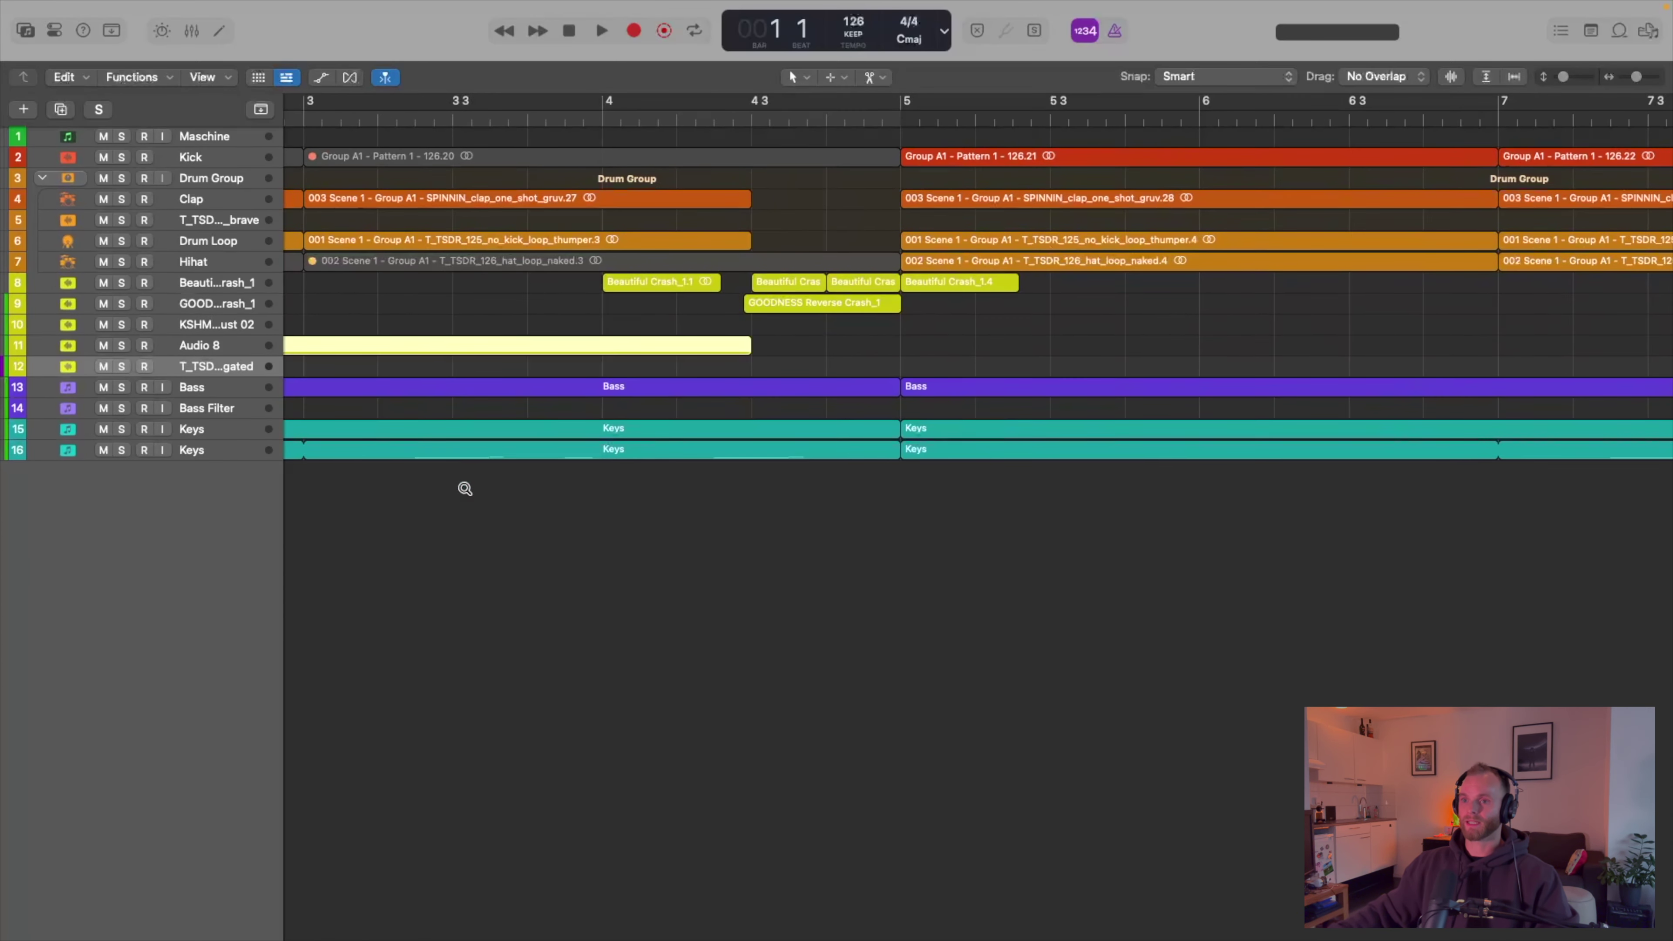
{"action": "scroll", "coordinate": [464, 489], "scroll_direction": "down", "scroll_amount": 2}
{"action": "key", "text": "super+z"}
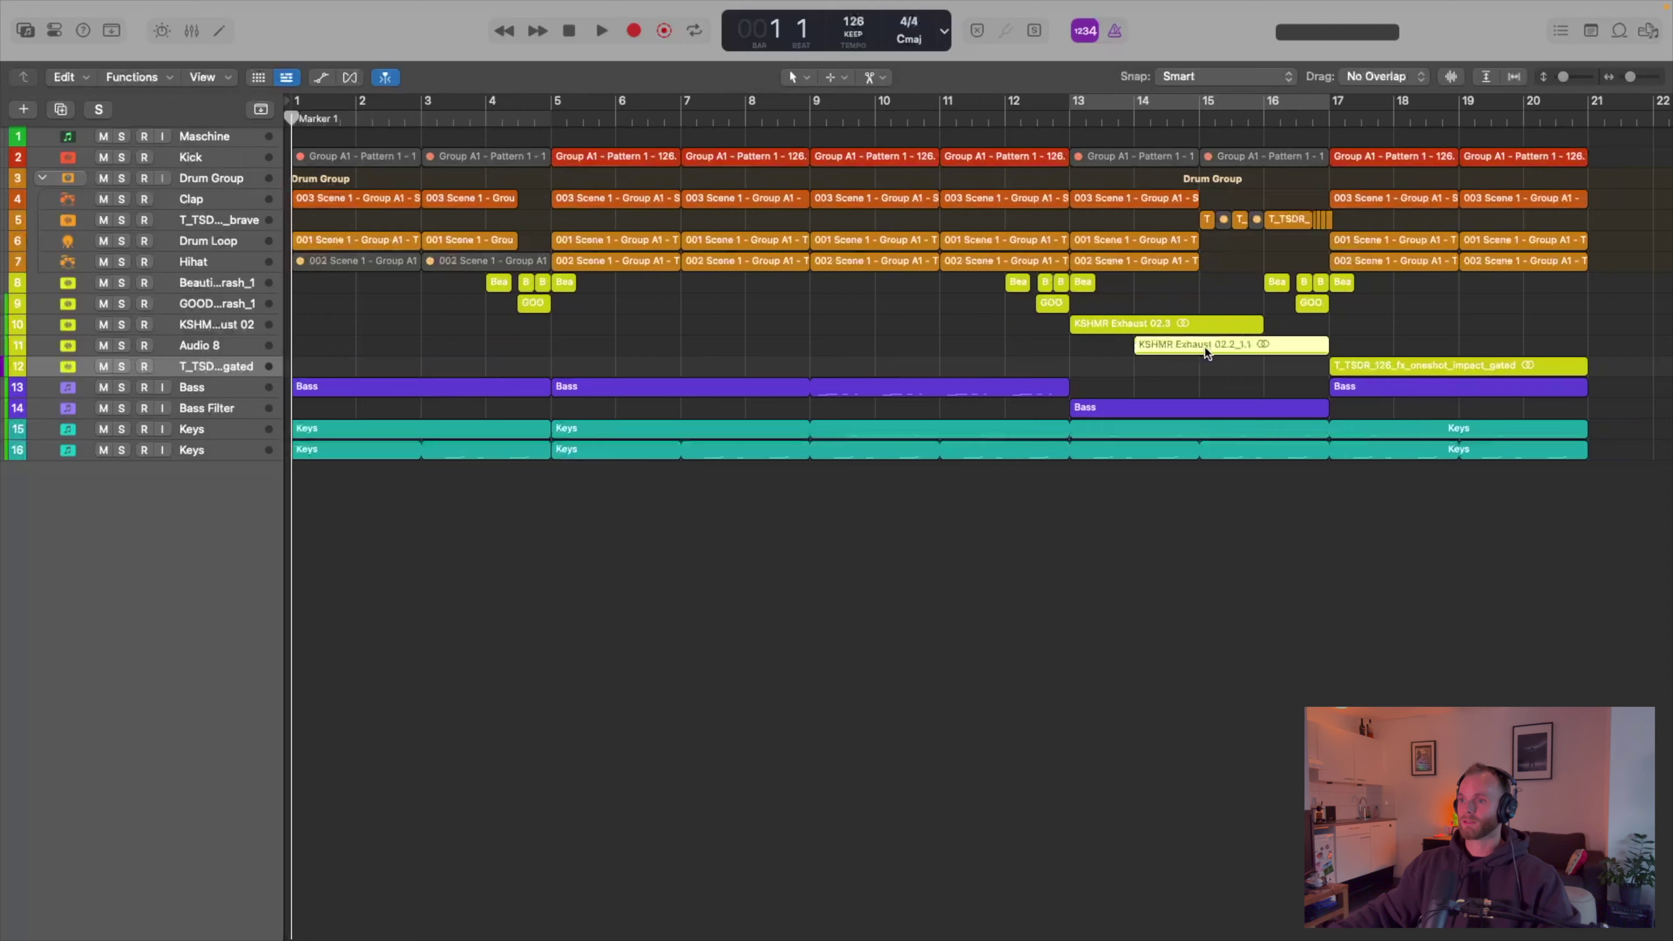
- Copy the KSHMR Exhaust 02.2_1.1 riser from bar 14 into the intro on Audio 8, ending at 4 3
{"action": "left_click_drag", "start_coordinate": [1206, 352], "coordinate": [427, 349]}
{"action": "scroll", "coordinate": [456, 402], "scroll_direction": "up", "scroll_amount": 3}
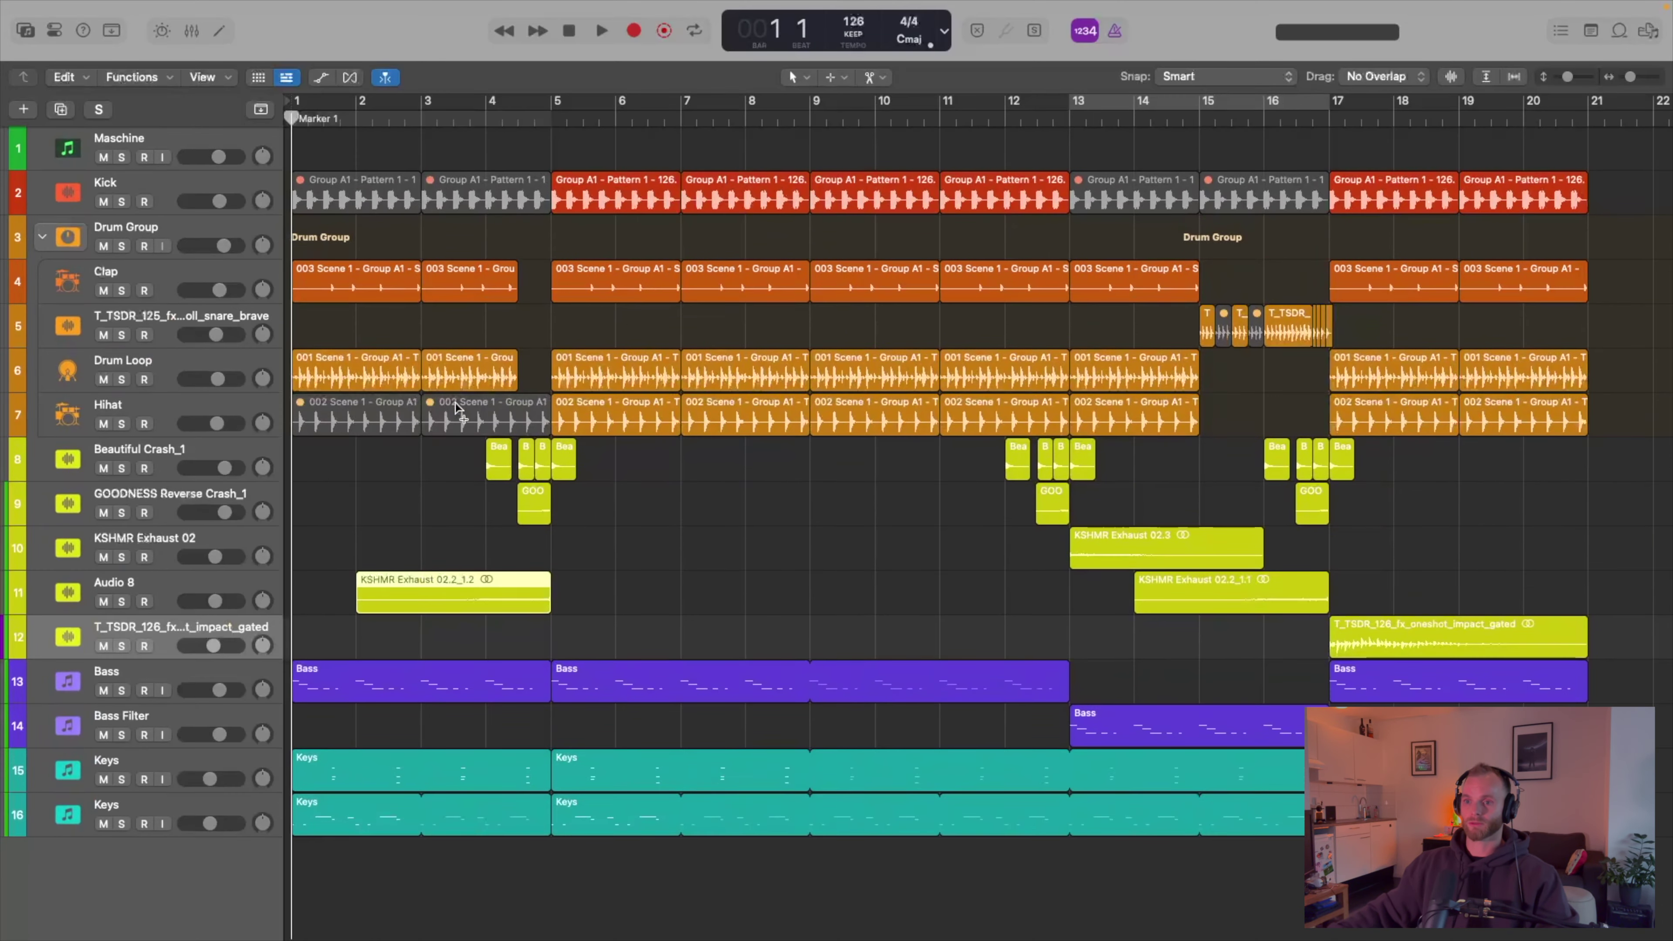
{"action": "scroll", "coordinate": [460, 406], "scroll_direction": "up", "scroll_amount": 5}
{"action": "left_click_drag", "start_coordinate": [1048, 608], "coordinate": [814, 588]}
{"action": "scroll", "coordinate": [815, 589], "scroll_direction": "down", "scroll_amount": 3}
{"action": "scroll", "coordinate": [815, 592], "scroll_direction": "down", "scroll_amount": 2}
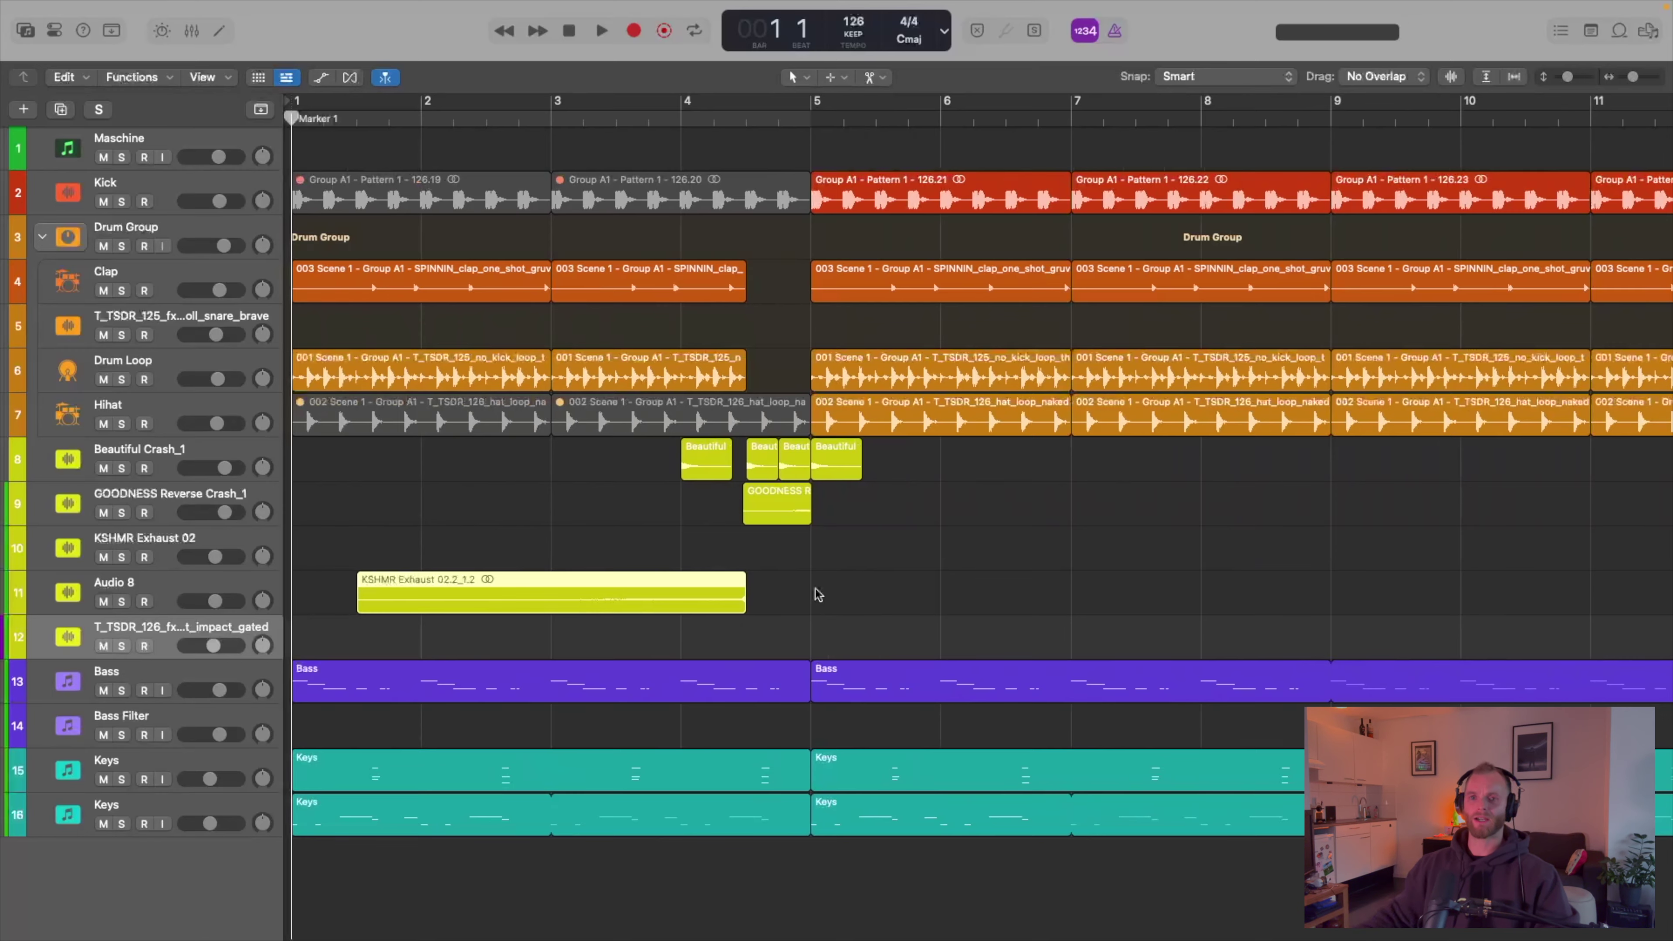
{"action": "scroll", "coordinate": [1057, 628], "scroll_direction": "down", "scroll_amount": 3}
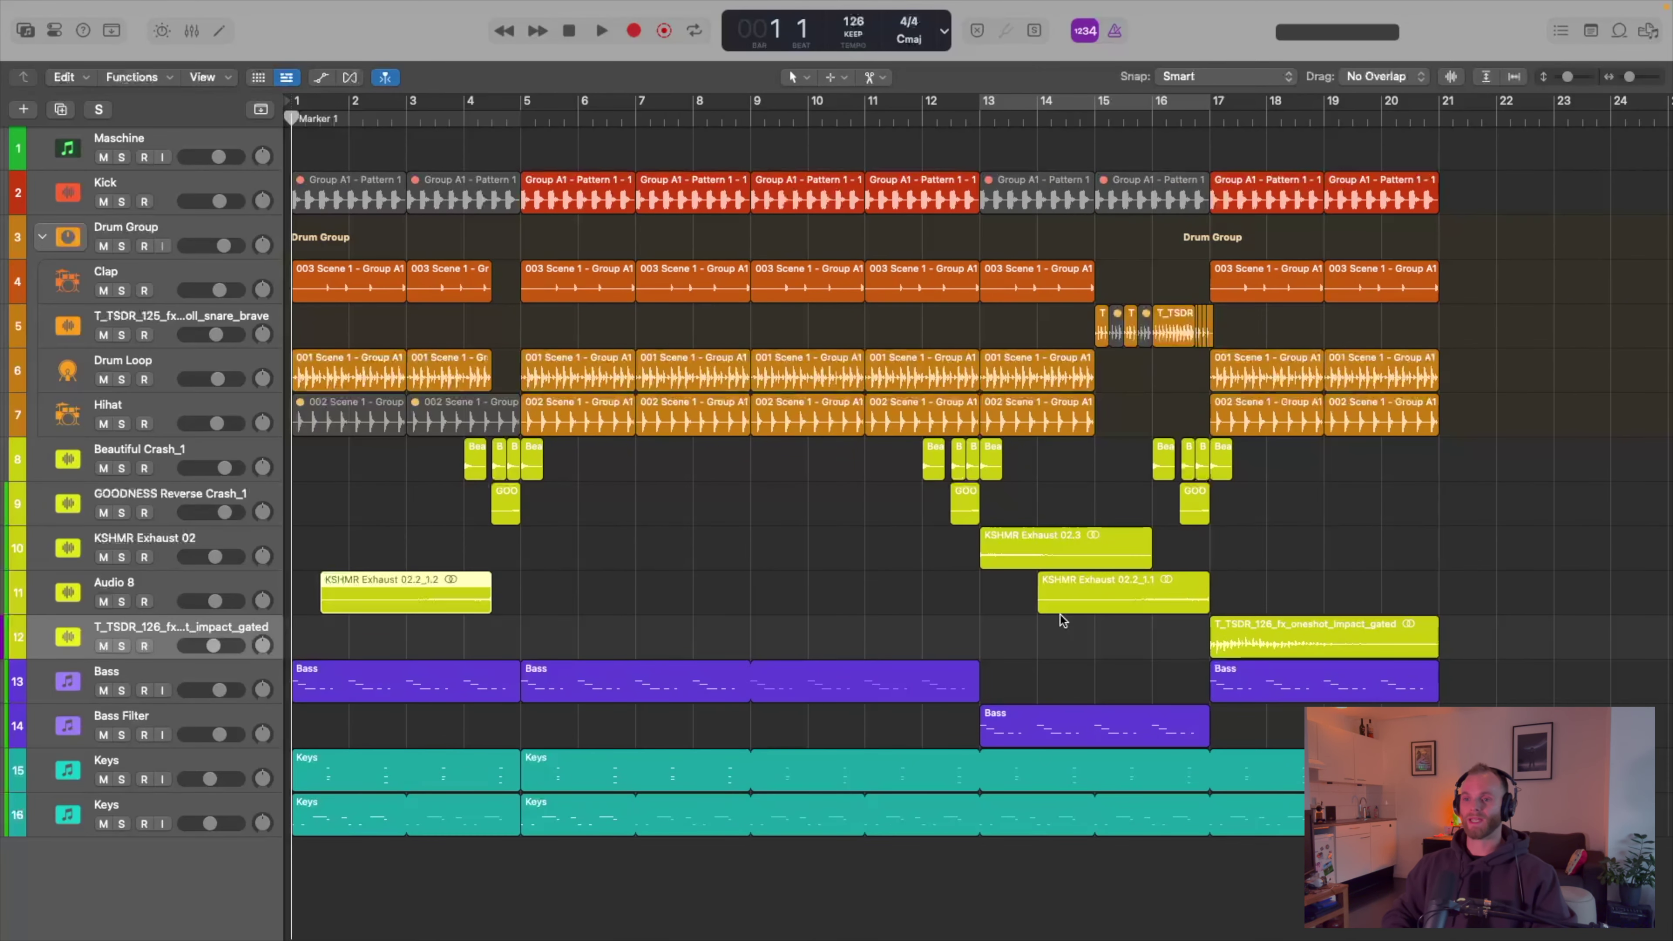
- Play the arrangement from the start and shorten the kick region at bar 7 to leave a gap before bar 9
{"action": "key", "text": "space"}
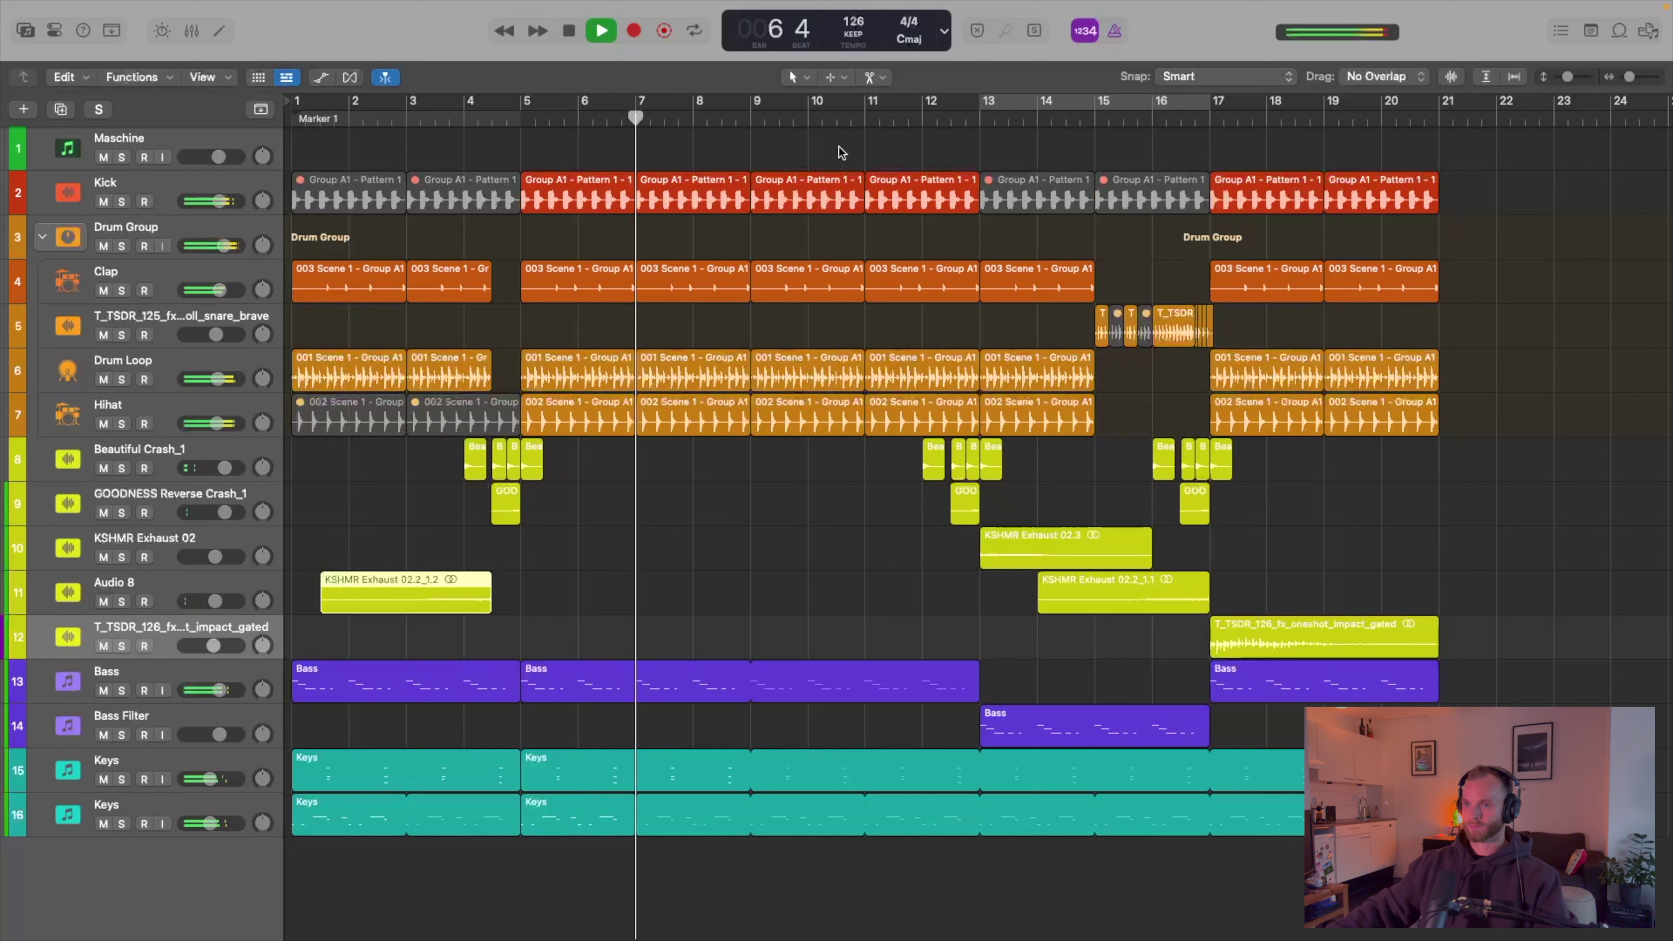
{"action": "left_click_drag", "start_coordinate": [745, 203], "coordinate": [729, 200]}
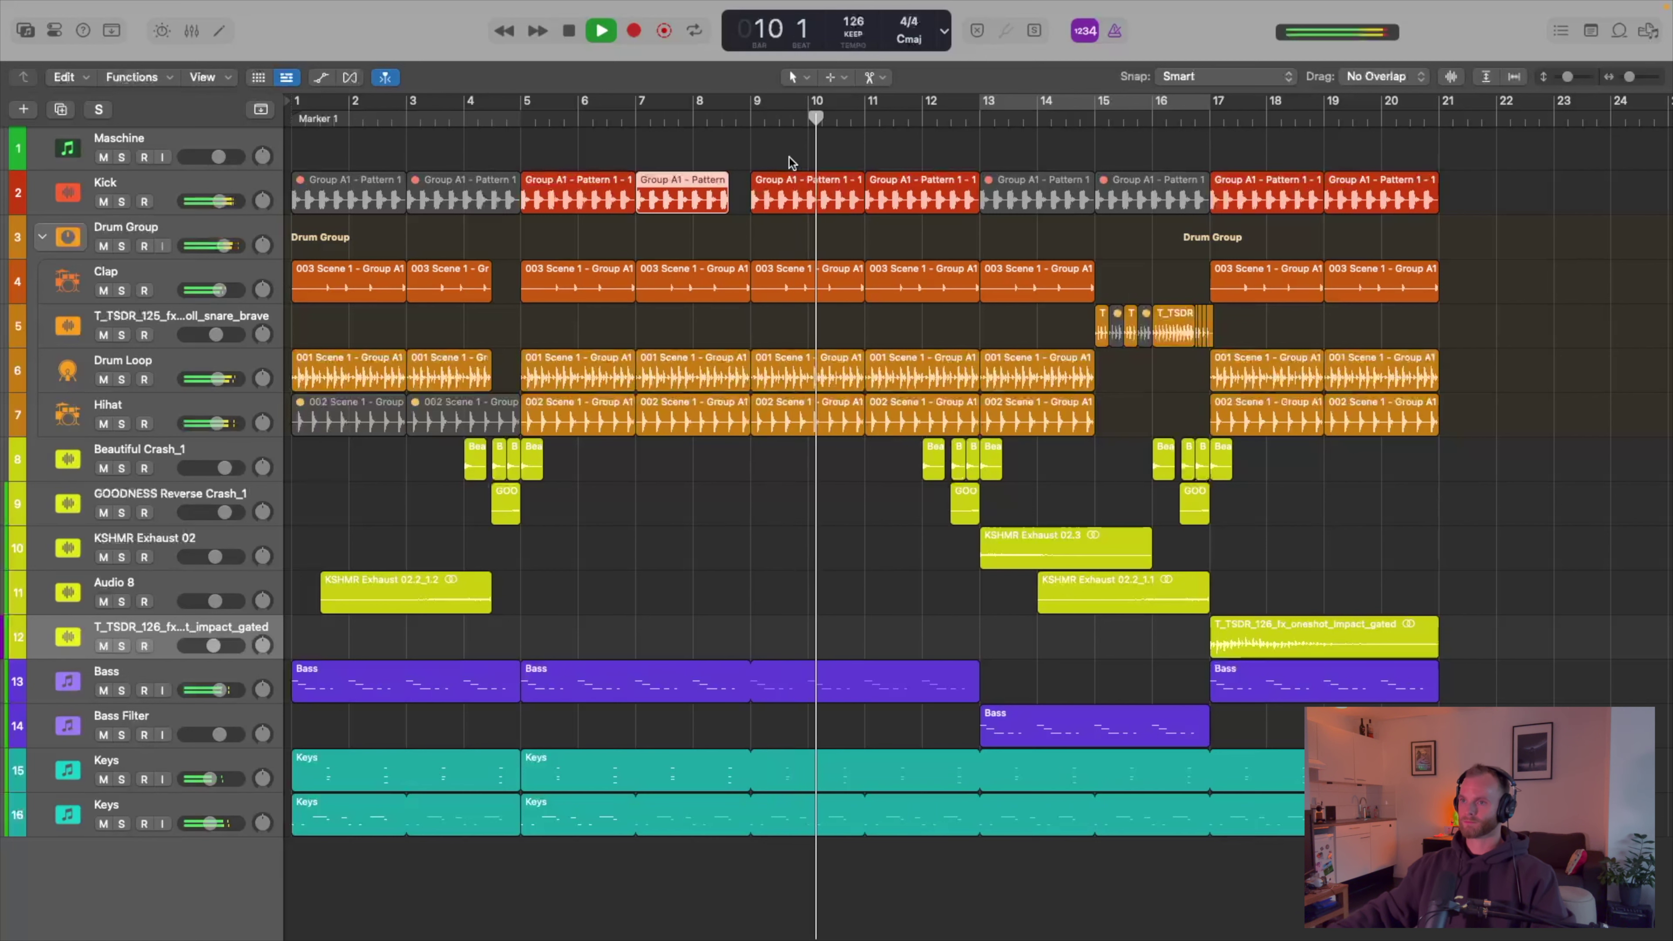
{"action": "scroll", "coordinate": [779, 148], "scroll_direction": "right", "scroll_amount": 2}
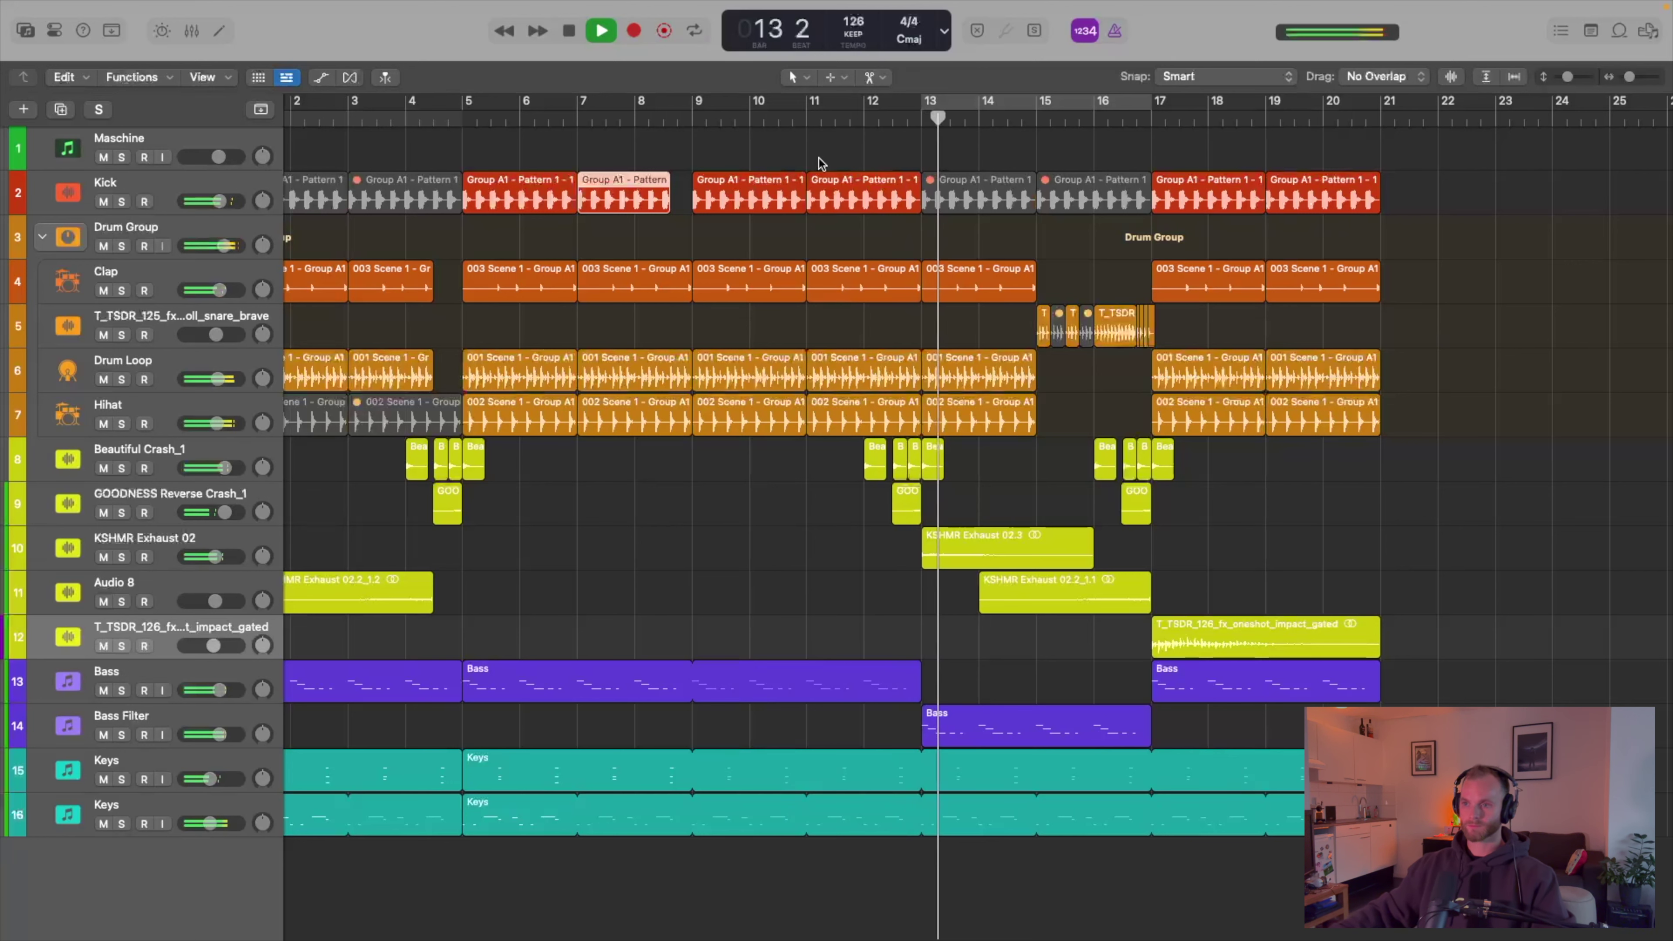
{"action": "scroll", "coordinate": [899, 213], "scroll_direction": "right", "scroll_amount": 10}
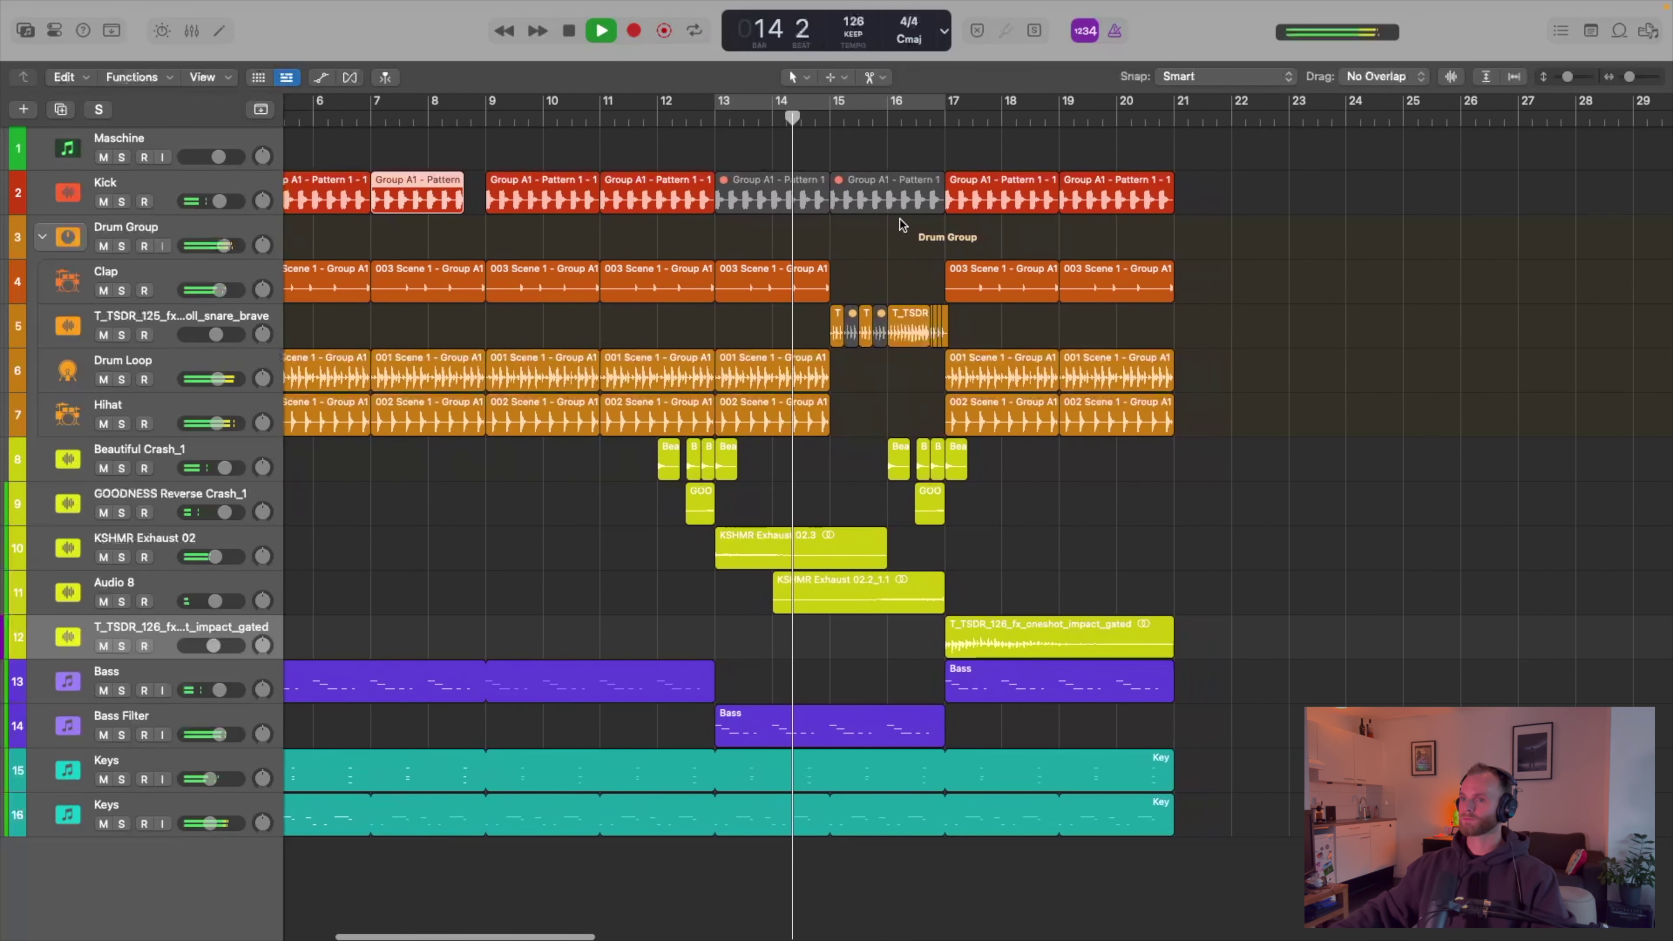
{"action": "scroll", "coordinate": [899, 220], "scroll_direction": "right", "scroll_amount": 1}
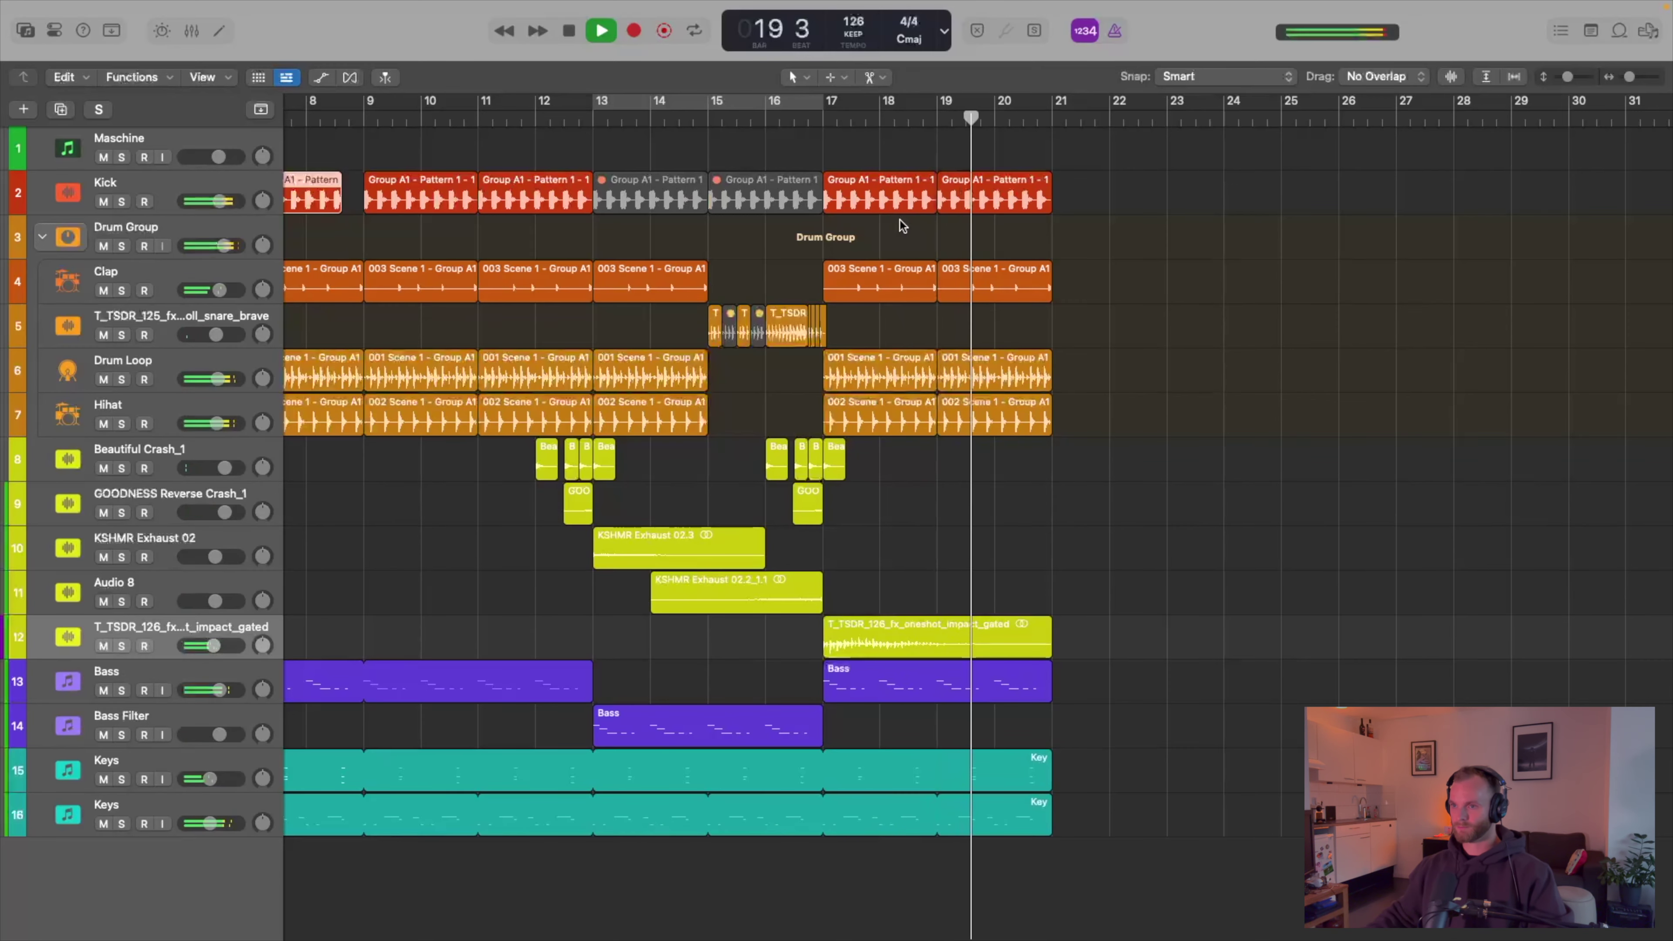
{"action": "key", "text": "space"}
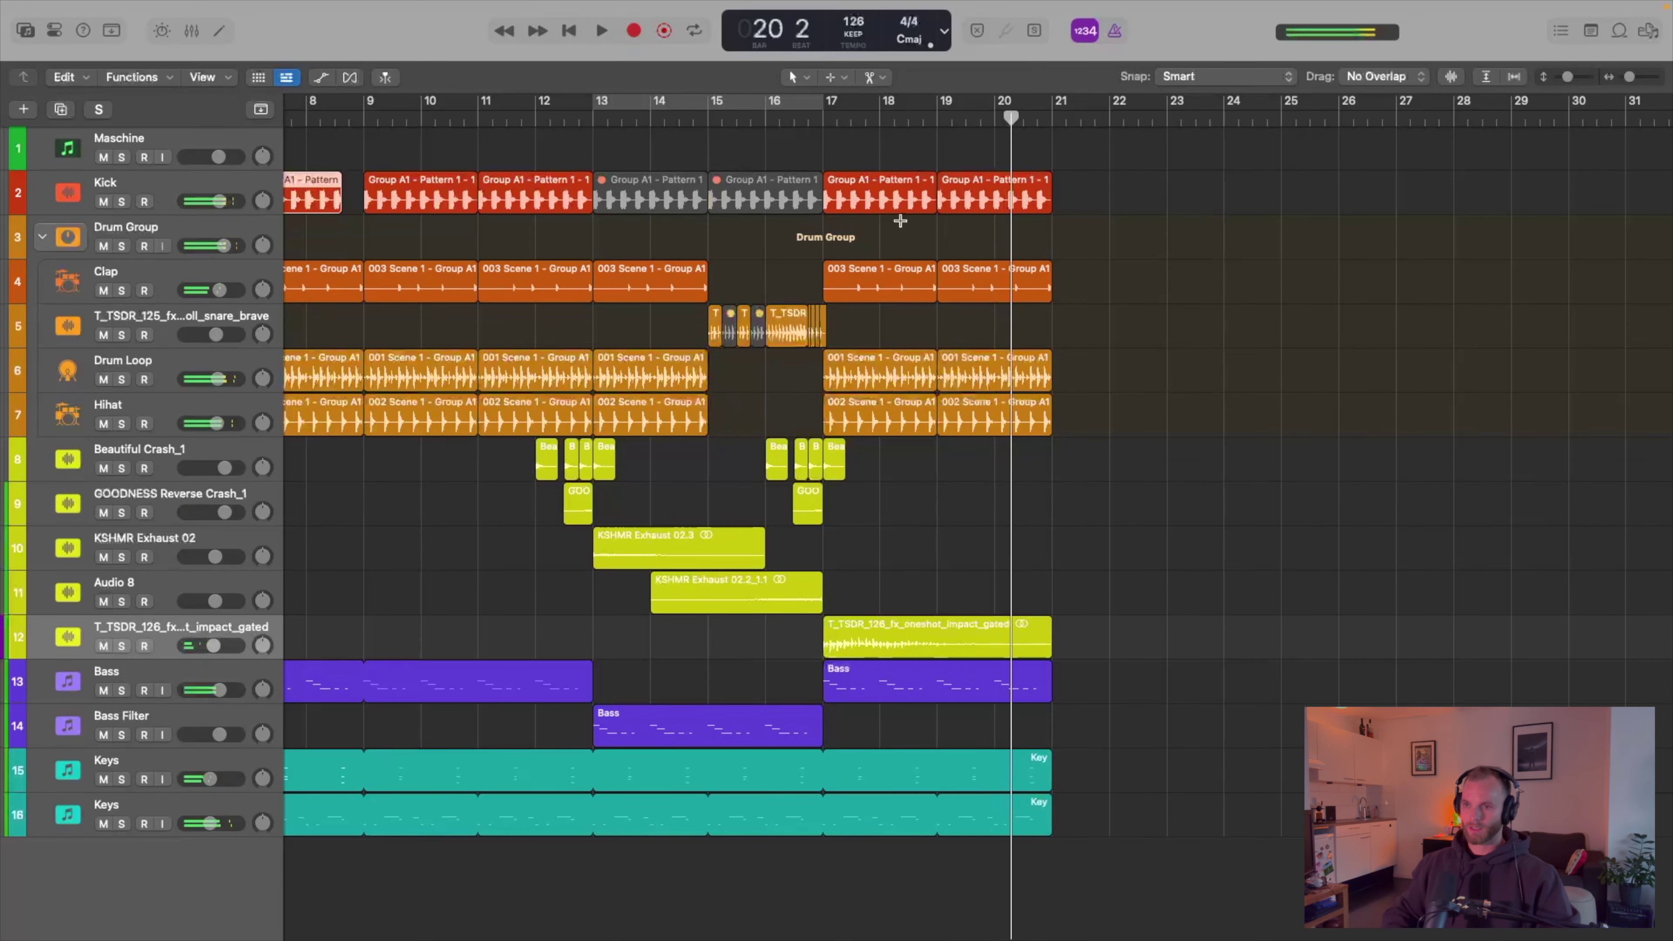
- Copy the crash, reverse crash, KSHMR Exhaust and impact regions from bars 12 to 21 so the copies start at bar 23
{"action": "key", "text": "super+Left"}
{"action": "key", "text": "super+Left"}
{"action": "key", "text": "super+Left"}
{"action": "key", "text": "super+Up"}
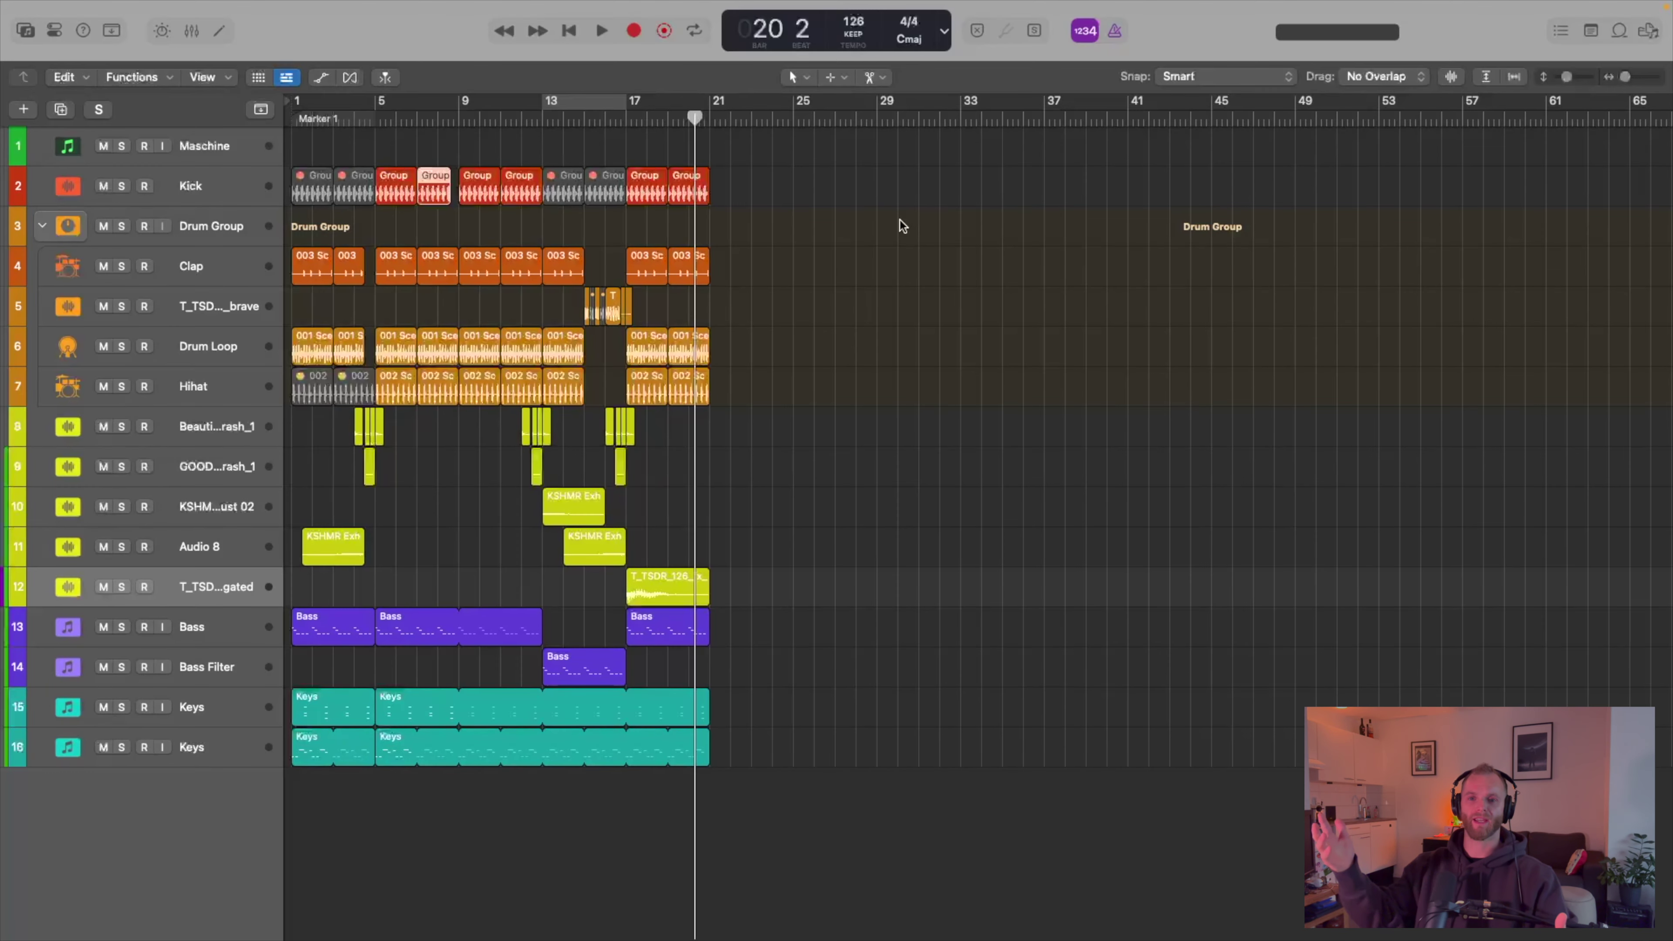
{"action": "scroll", "coordinate": [770, 456], "scroll_direction": "up", "scroll_amount": 5}
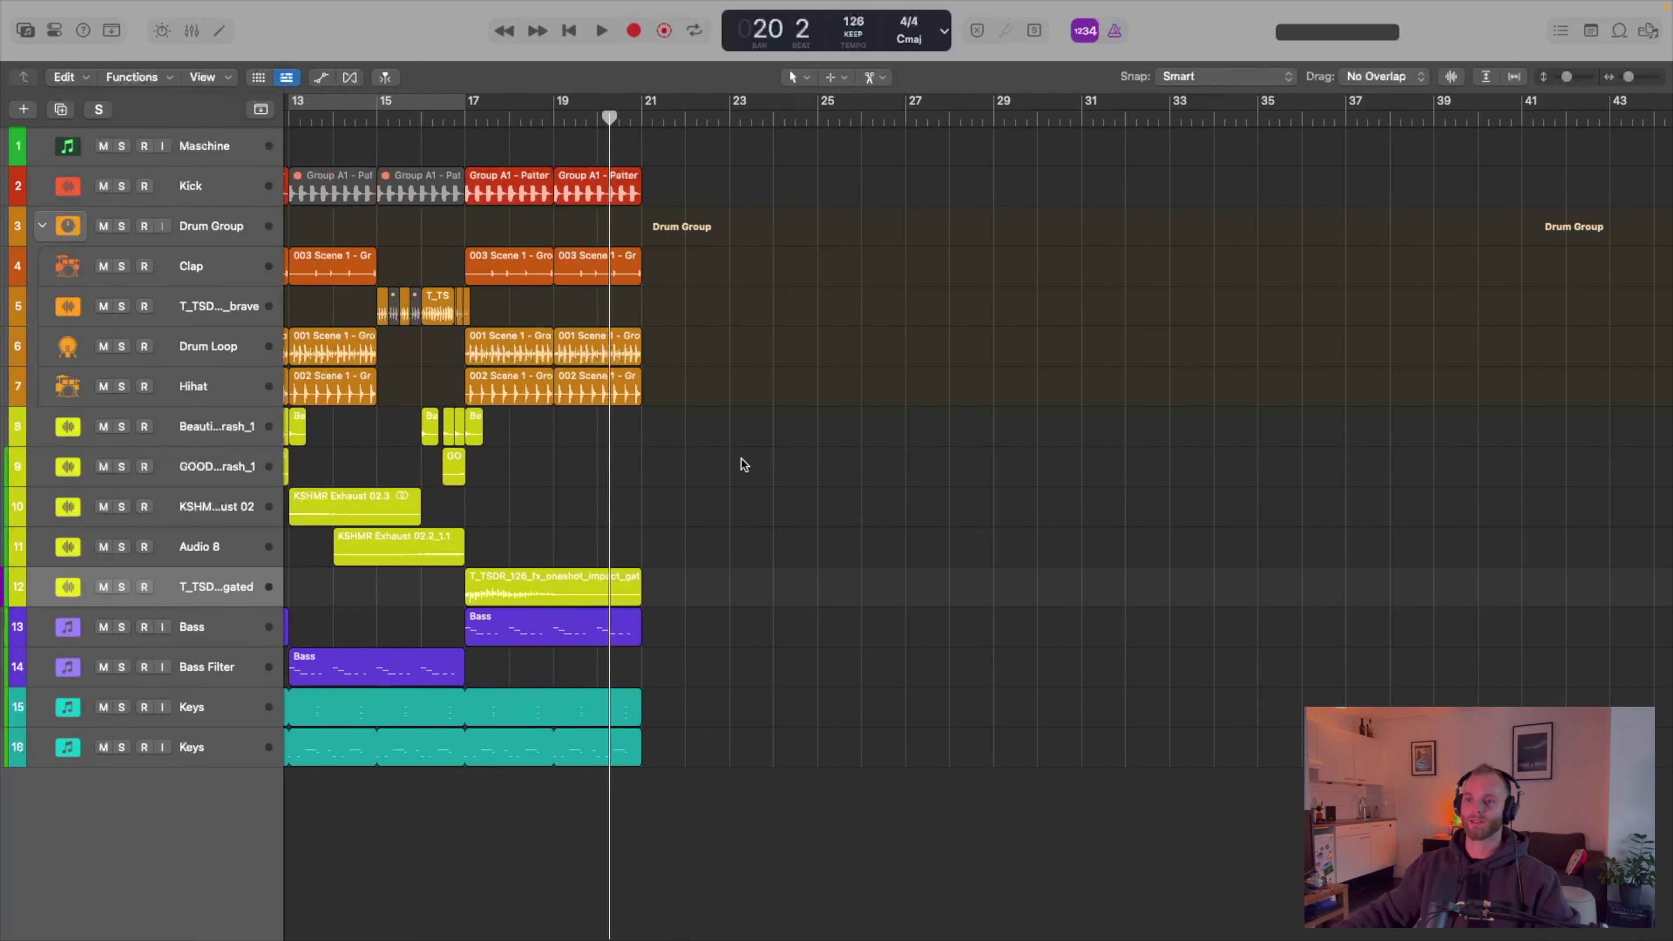
{"action": "left_click_drag", "start_coordinate": [642, 455], "coordinate": [840, 486]}
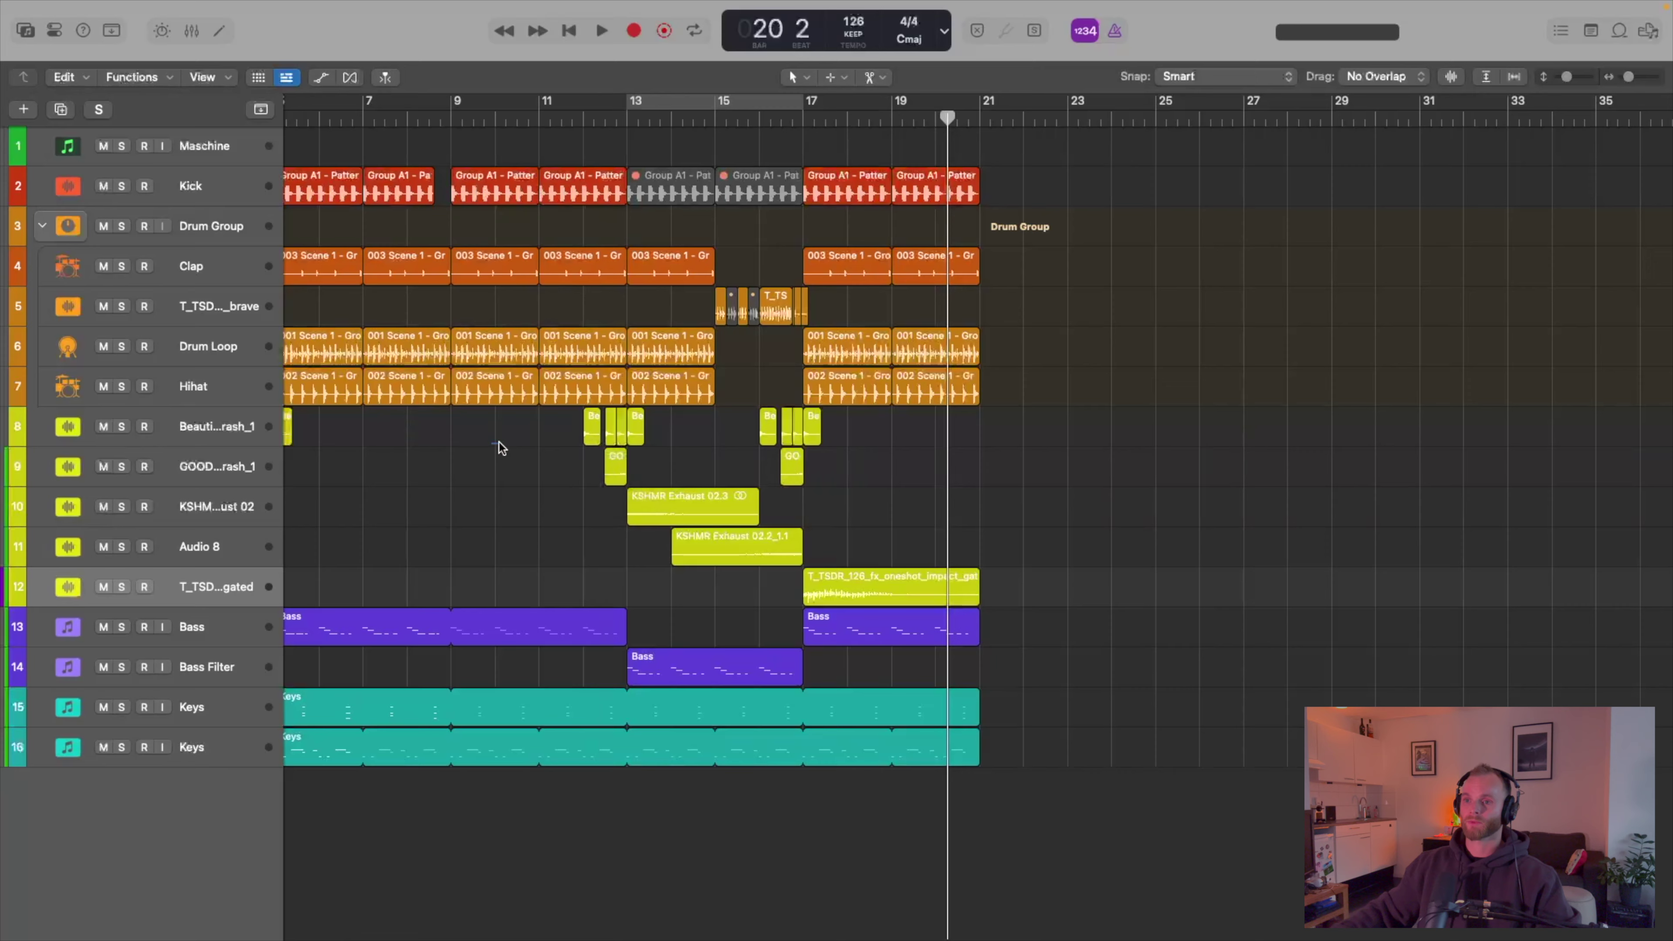
{"action": "left_click_drag", "start_coordinate": [493, 446], "coordinate": [924, 531]}
{"action": "left_click", "coordinate": [855, 586], "text": "shift"}
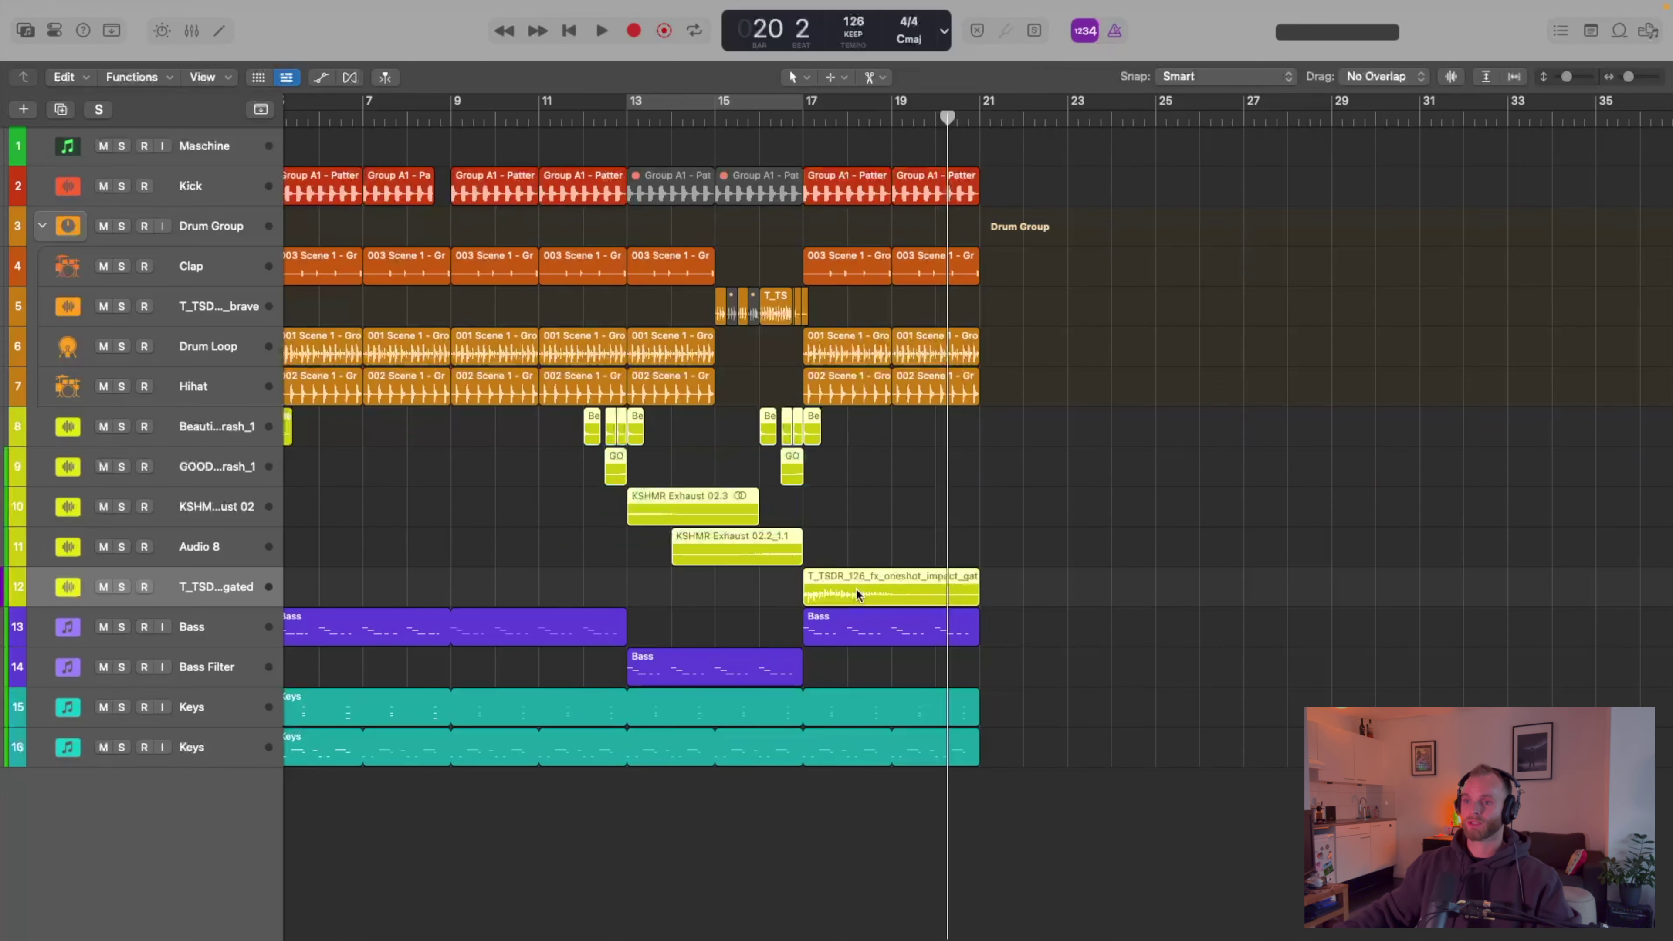
{"action": "left_click_drag", "start_coordinate": [758, 557], "coordinate": [1240, 550]}
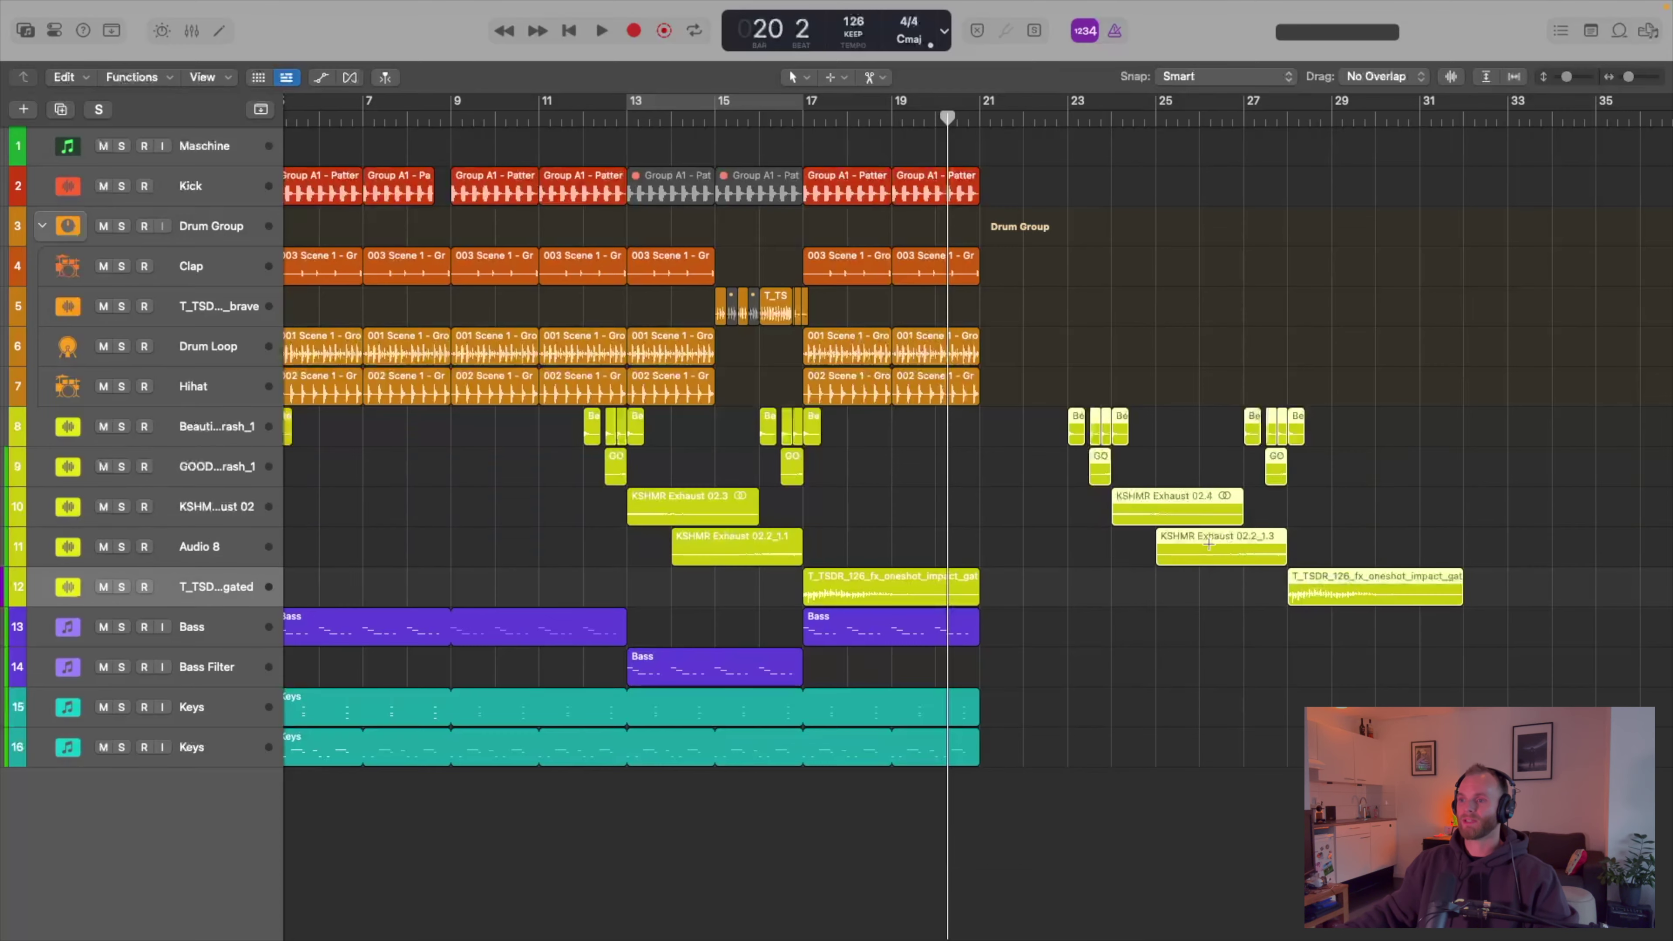
{"action": "key", "text": "super+Left"}
{"action": "key", "text": "super+Left"}
{"action": "key", "text": "super+Left"}
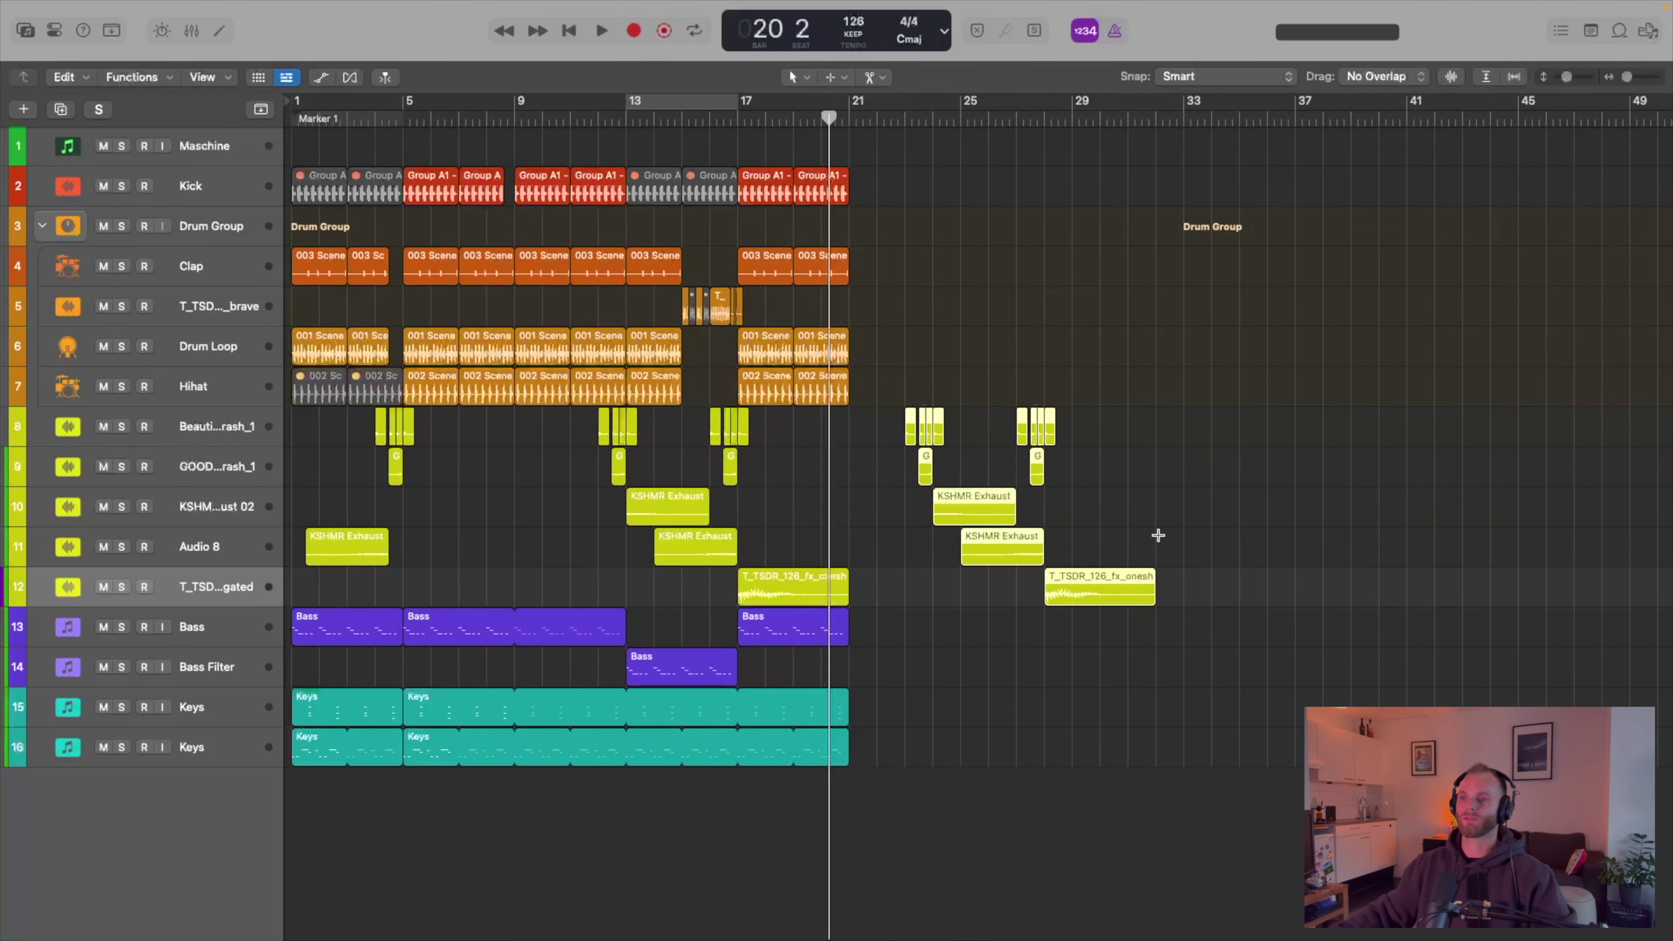
- Remove the two short crashes before bar 24 from the copied effects and mute the copied KSHMR Exhaust riser at bar 25
{"action": "key", "text": "super+Right"}
{"action": "key", "text": "super+Right"}
{"action": "key", "text": "super+Right"}
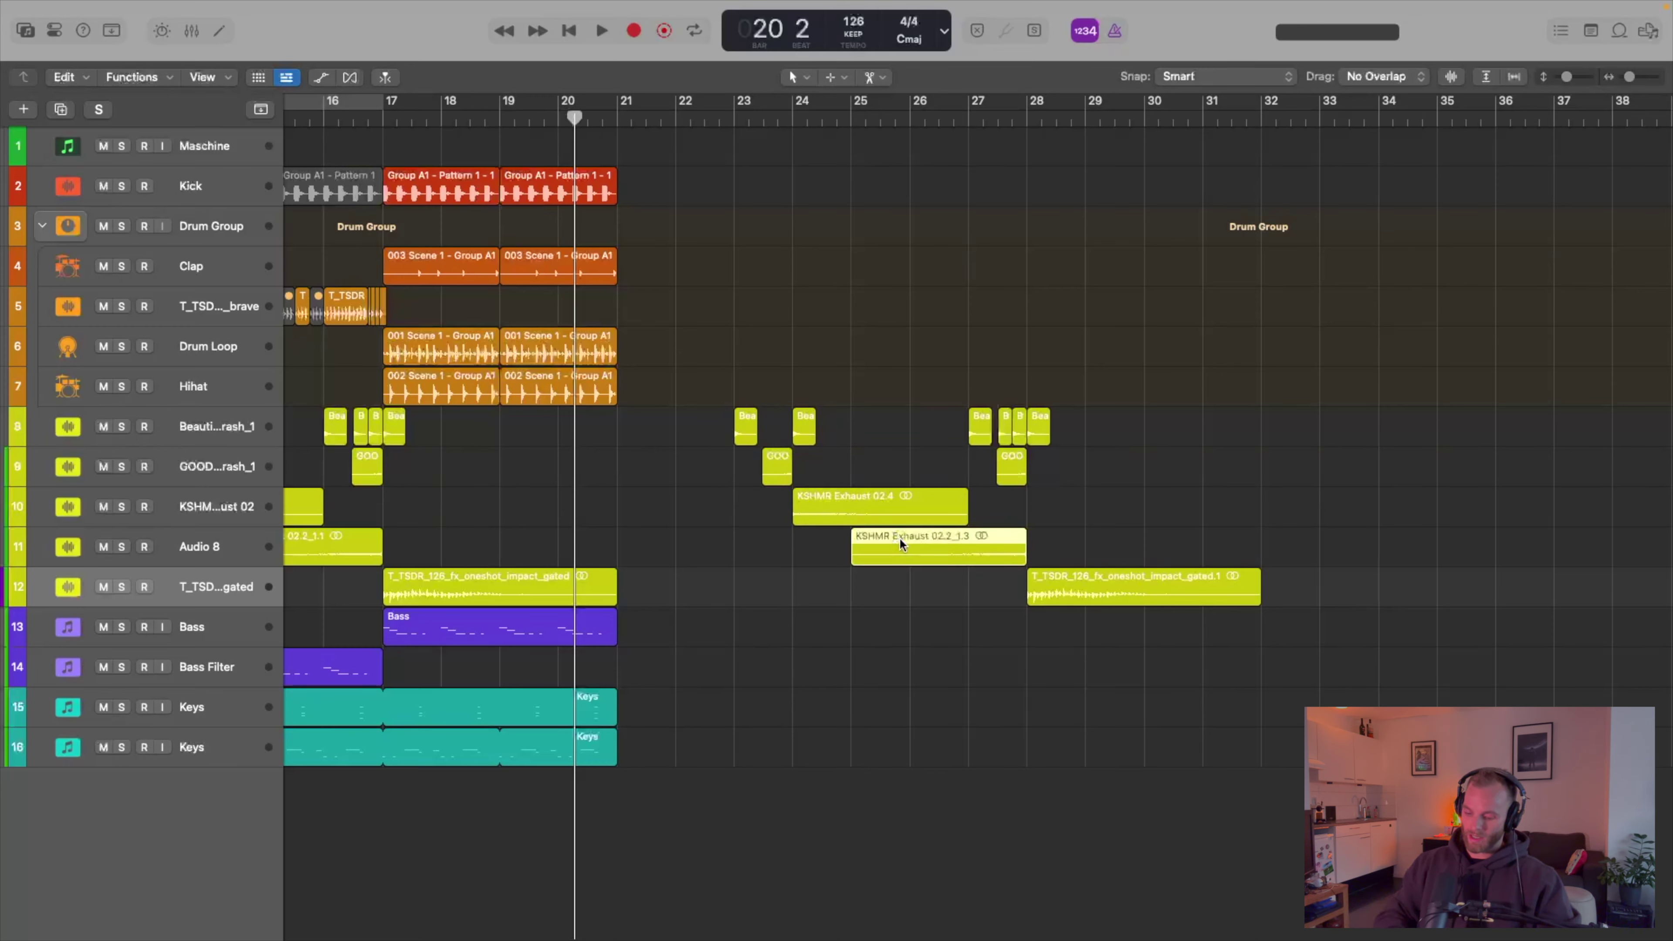
{"action": "key", "text": "ctrl+m"}
- Select all the original transition effect regions up to bar 21 on tracks 8 to 12
{"action": "key", "text": "super+Left"}
{"action": "key", "text": "super+Left"}
{"action": "key", "text": "super+Left"}
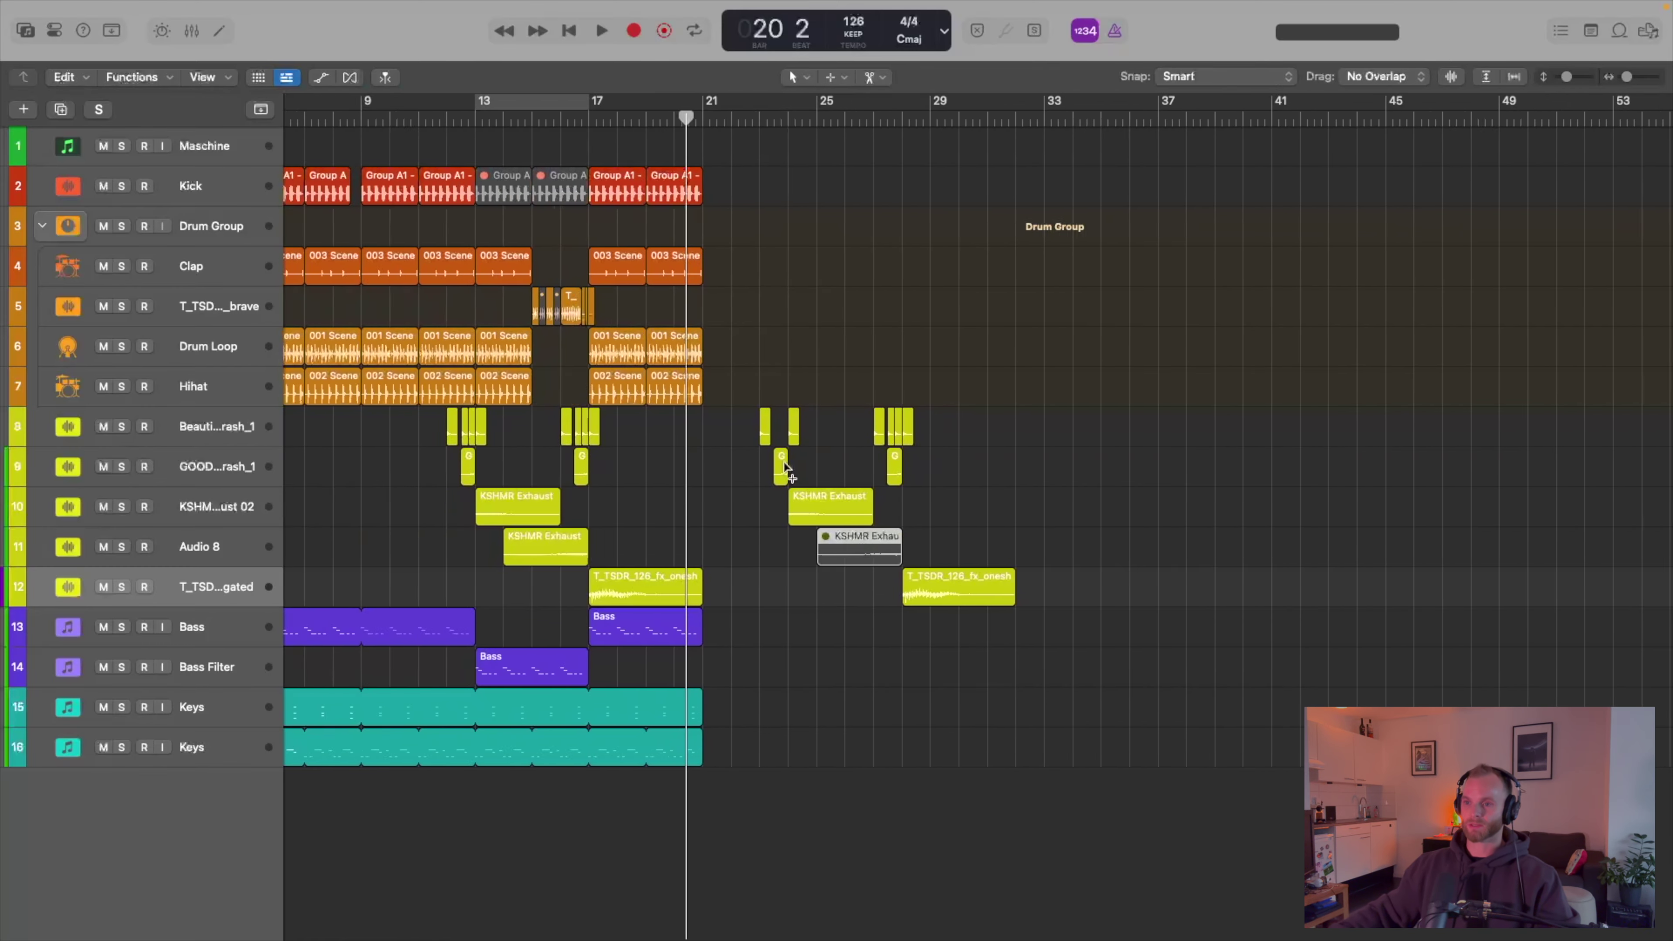
{"action": "key", "text": "super+Left"}
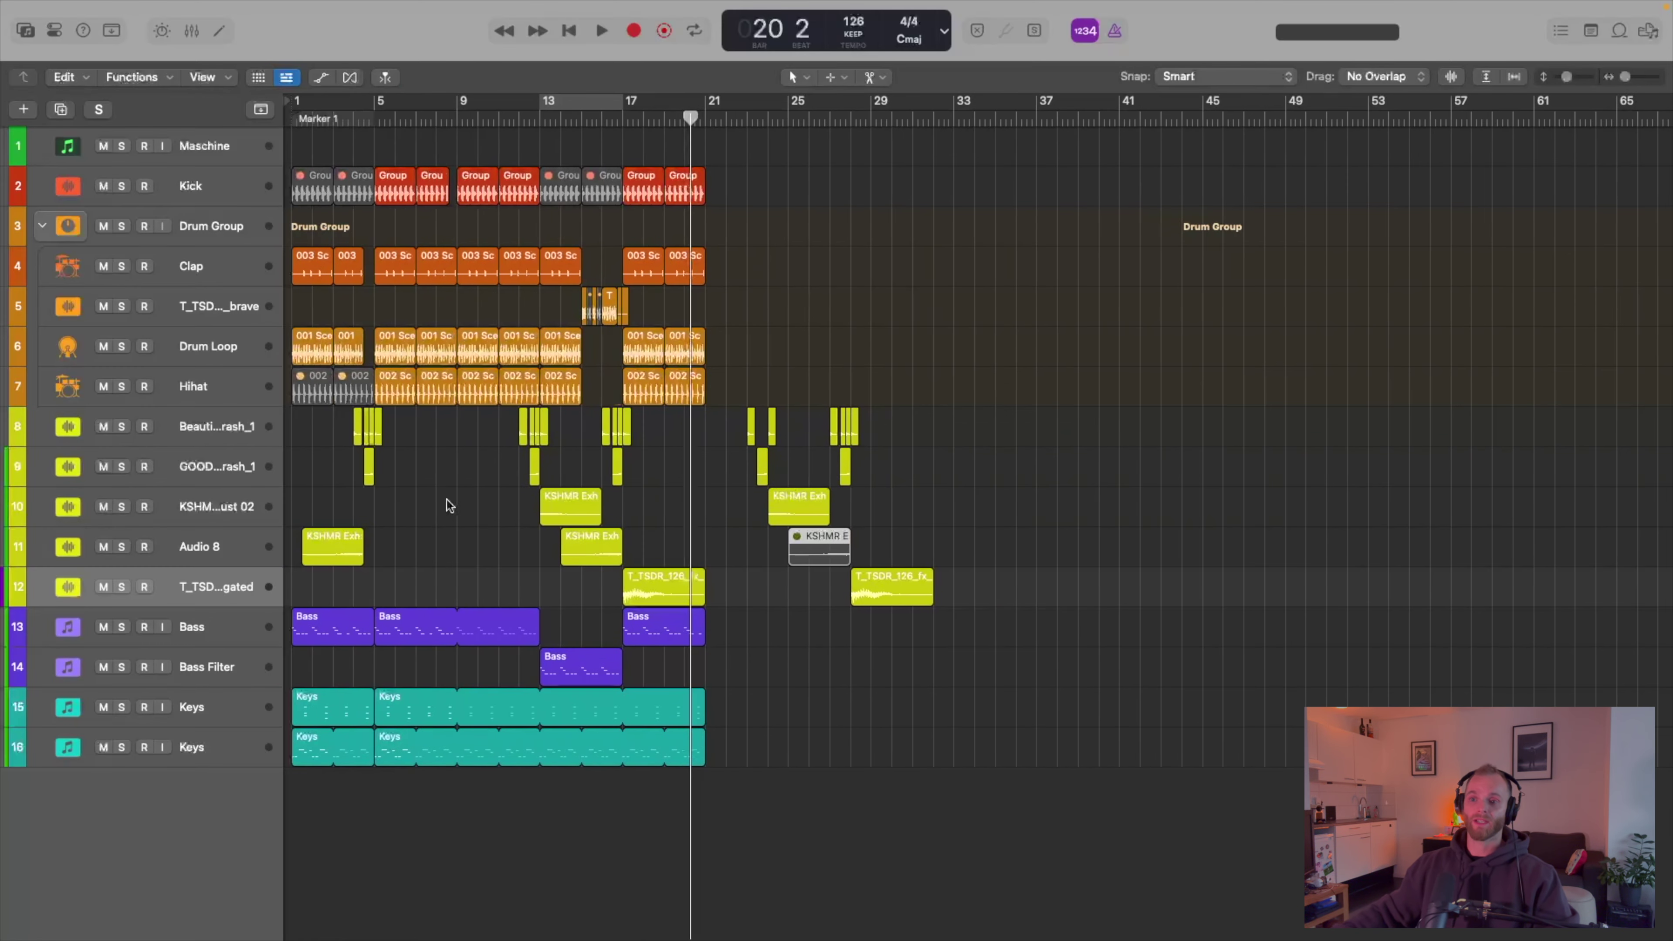
{"action": "left_click_drag", "start_coordinate": [311, 436], "coordinate": [694, 600]}
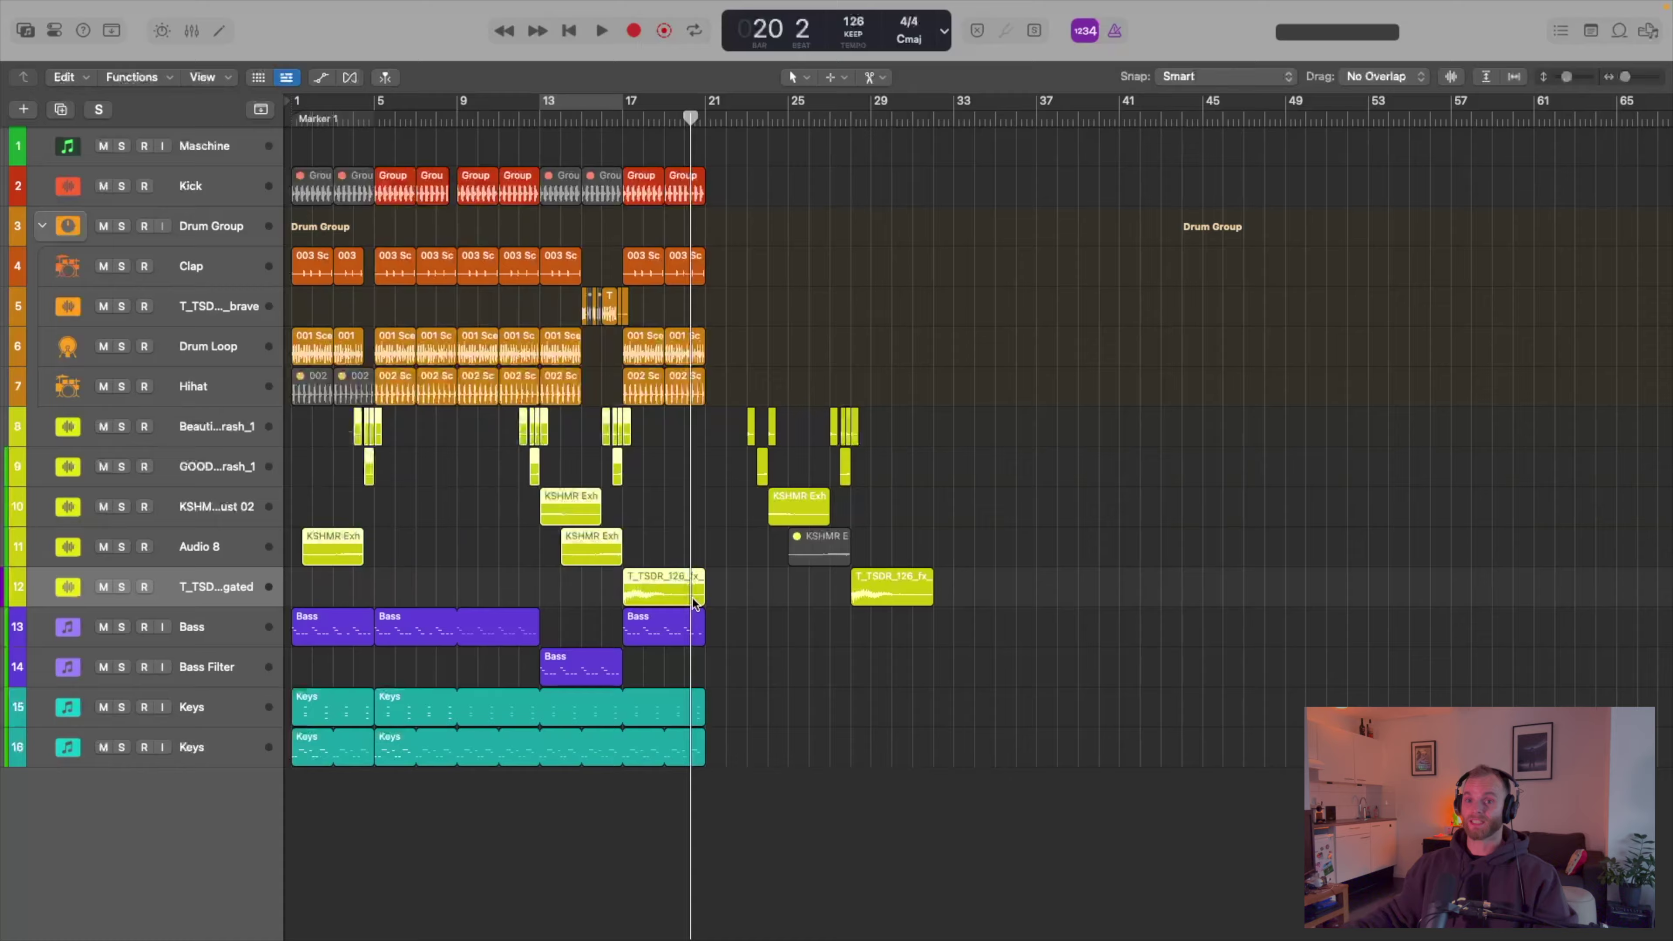